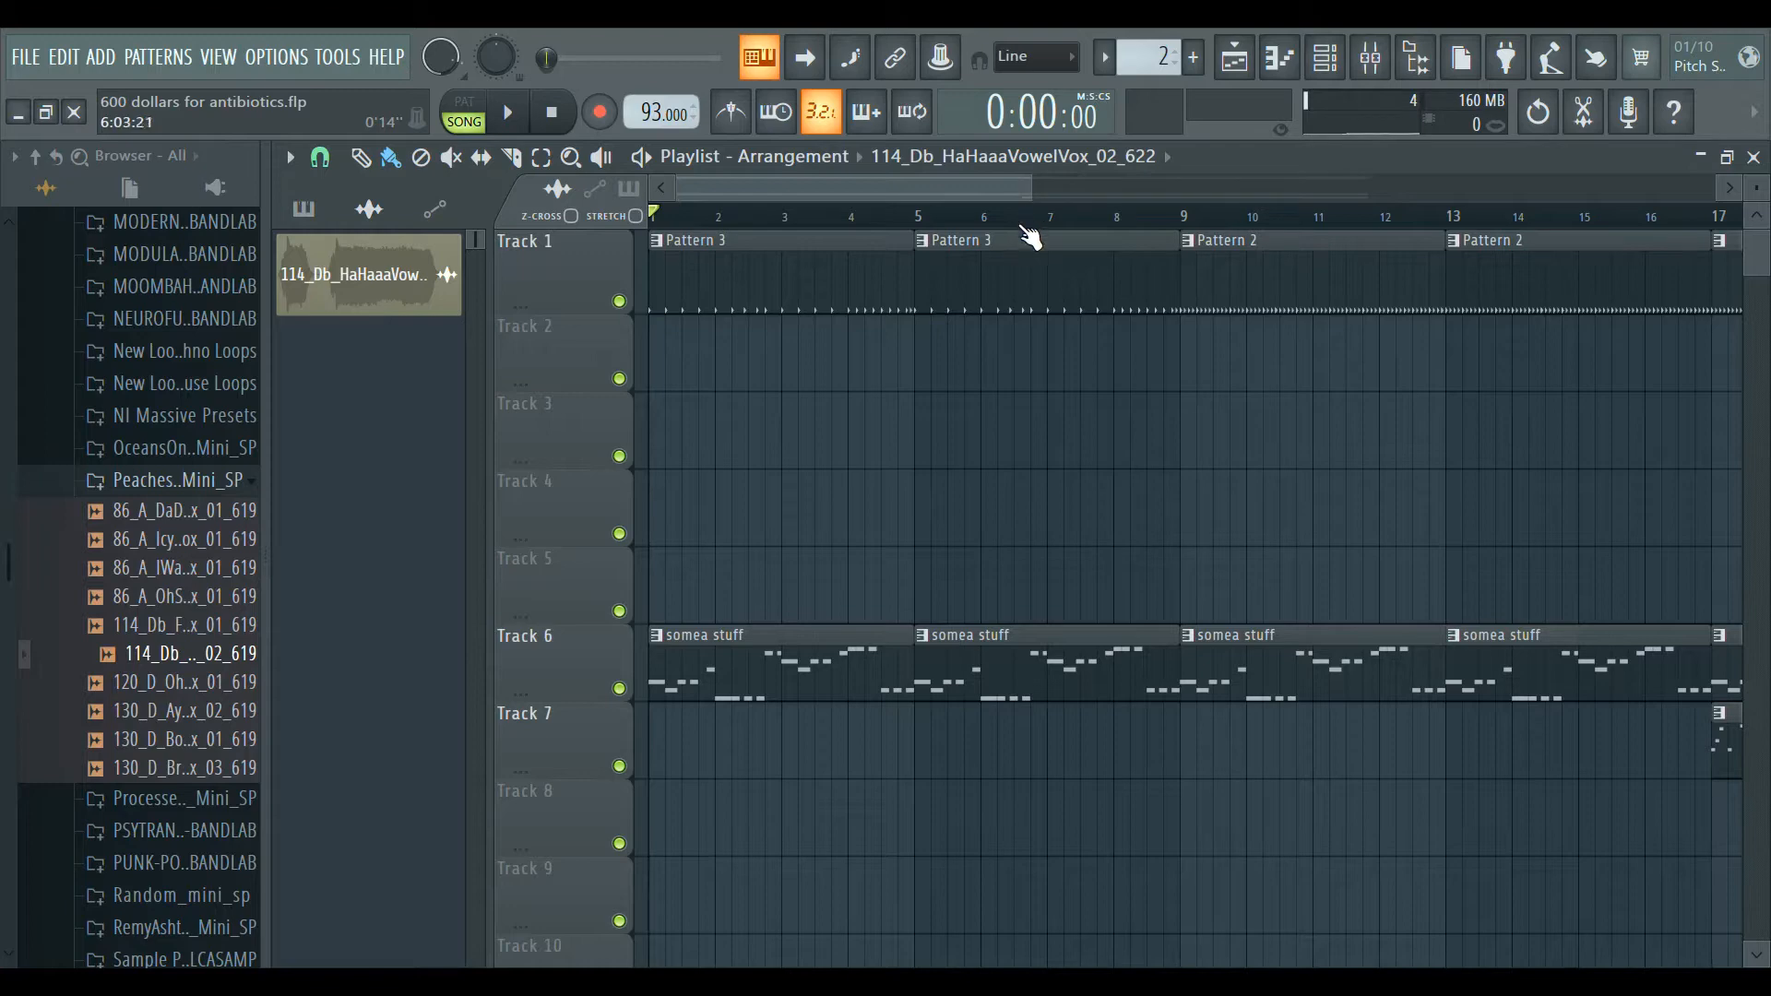
Select bars 9 through 16 in the playlist and play that section.
drag(1041, 194, 1453, 194)
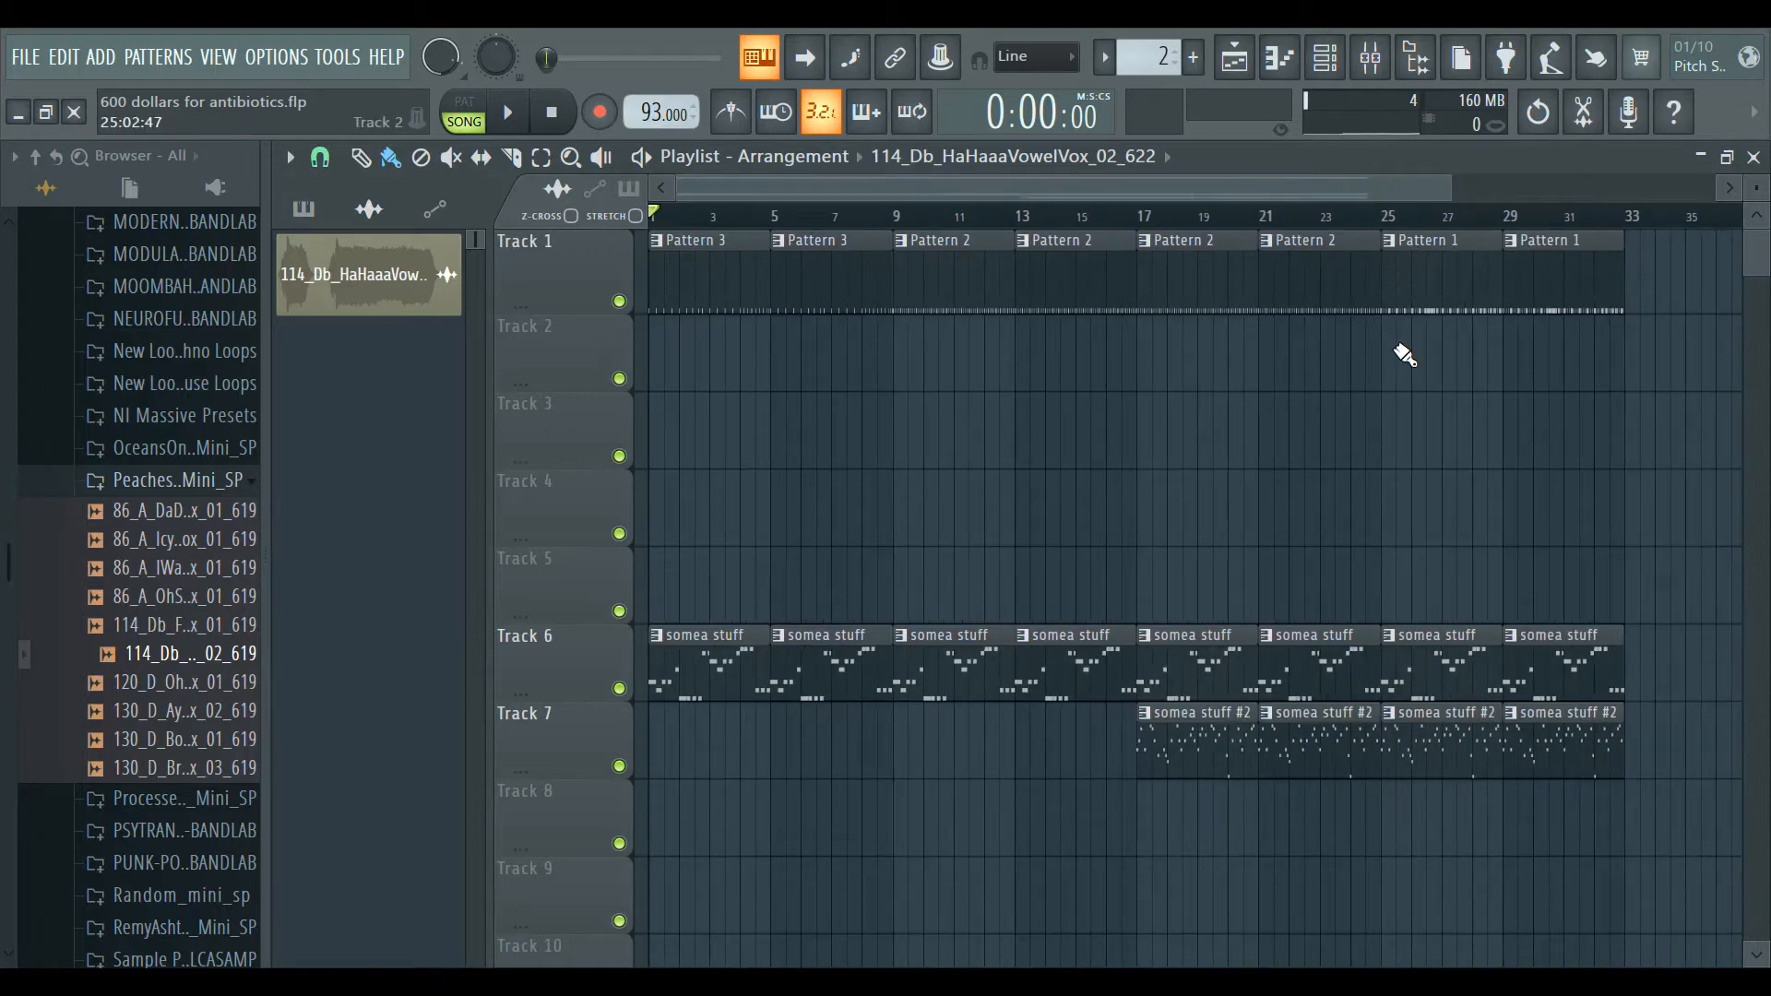
click(896, 220)
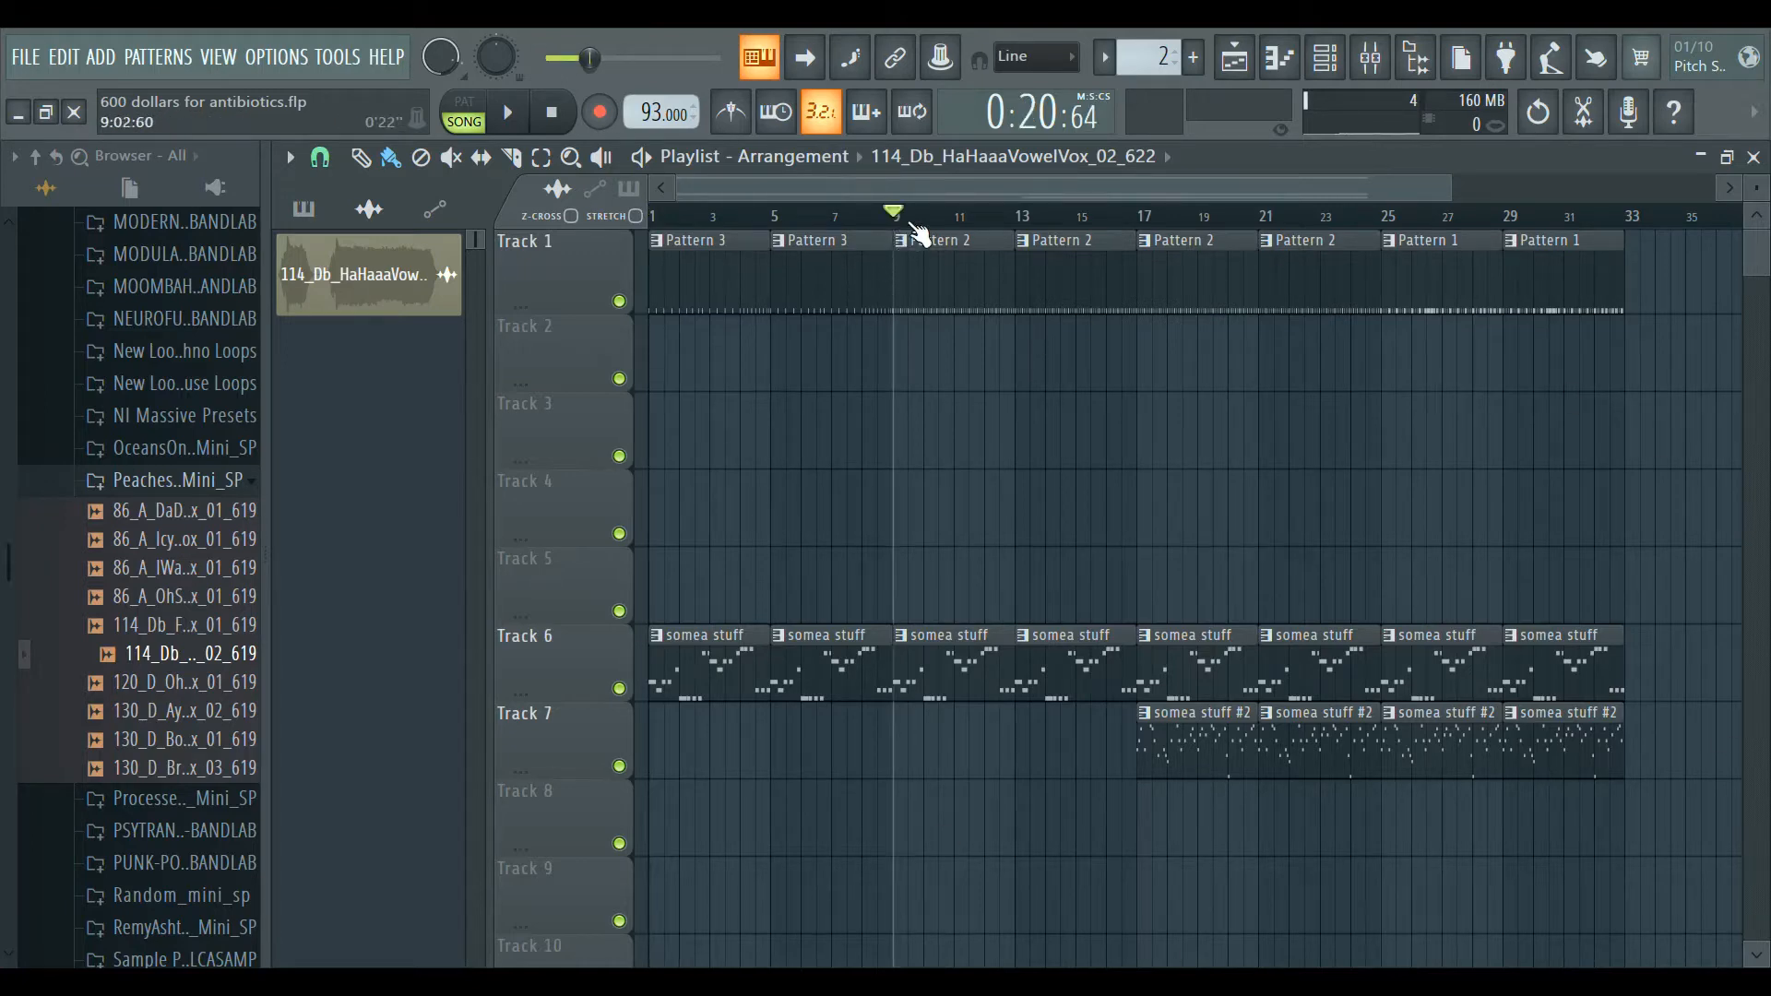
drag(957, 196, 738, 267)
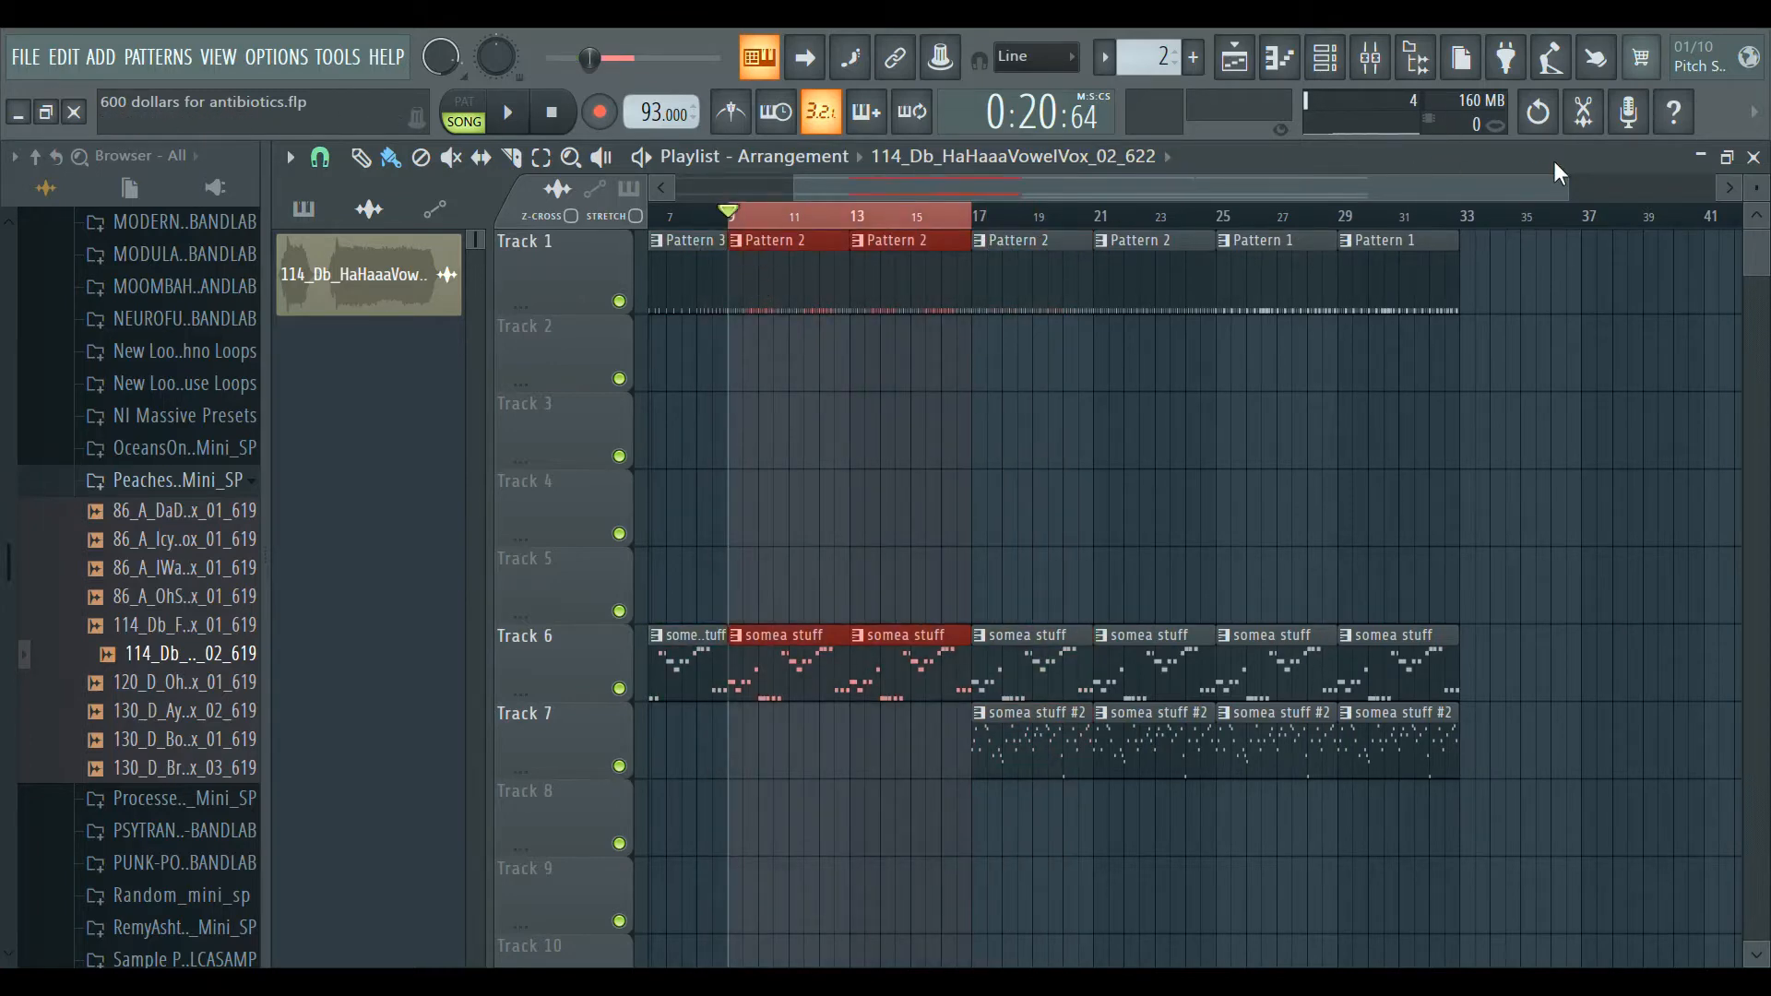
drag(1580, 198, 1172, 198)
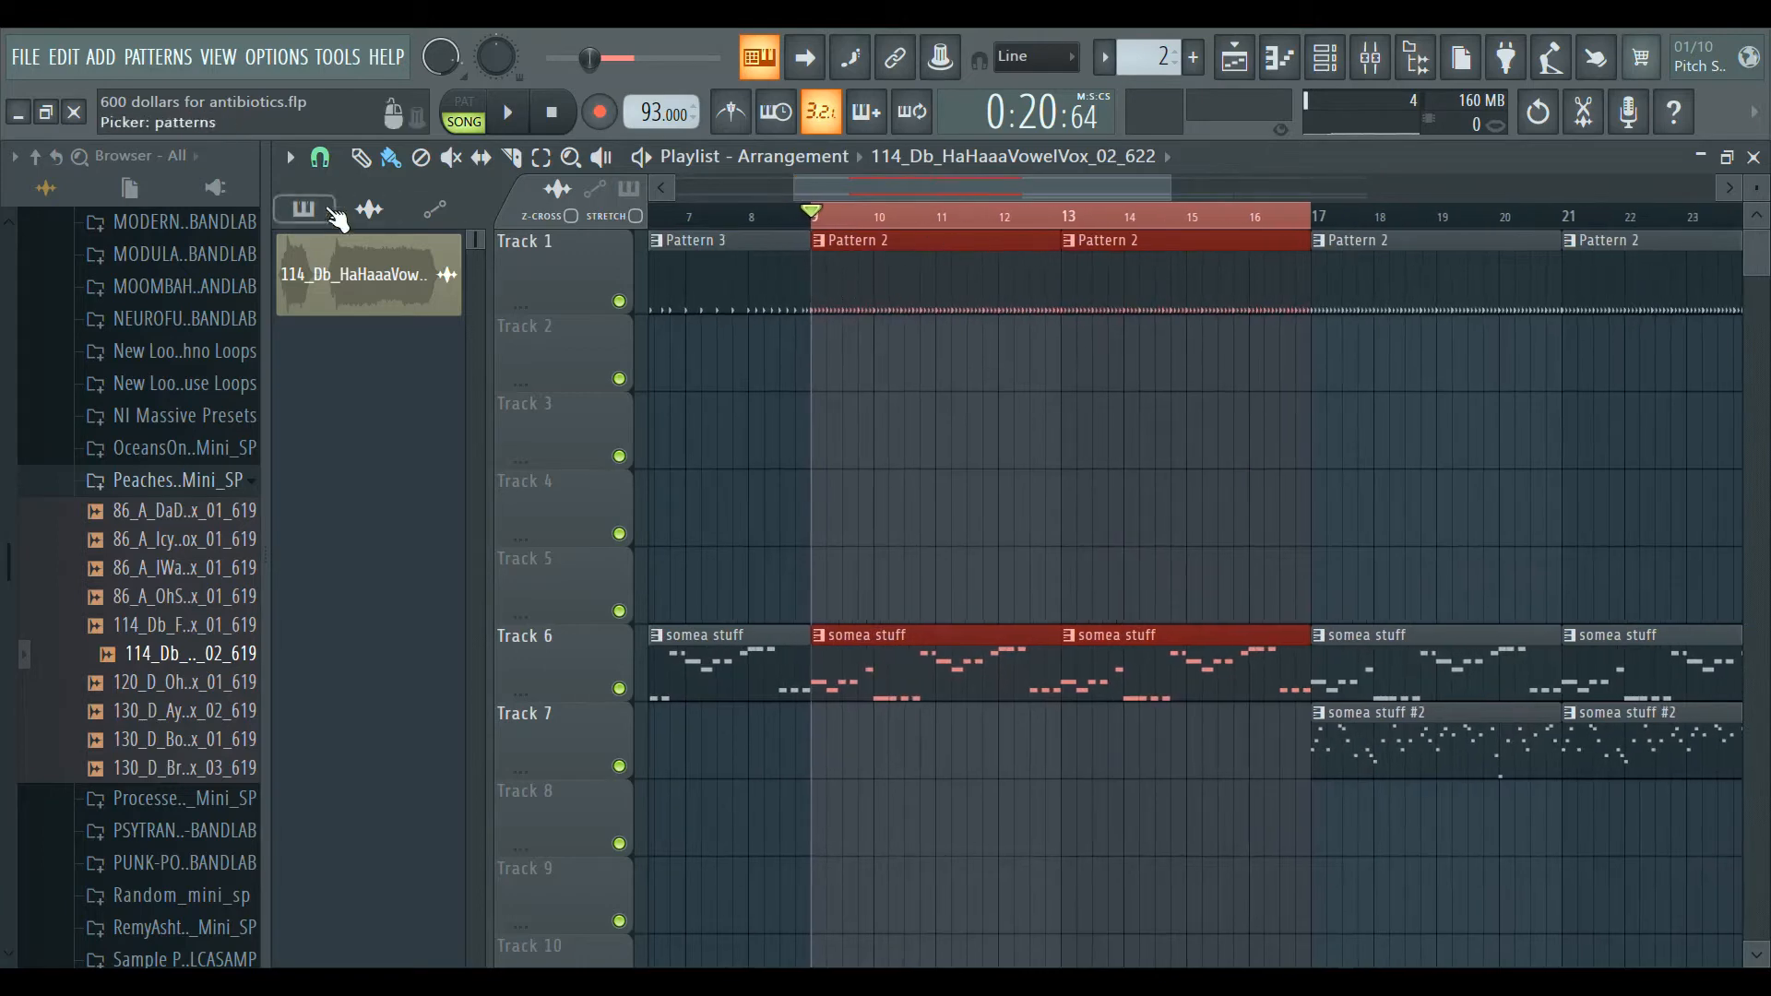
key(space)
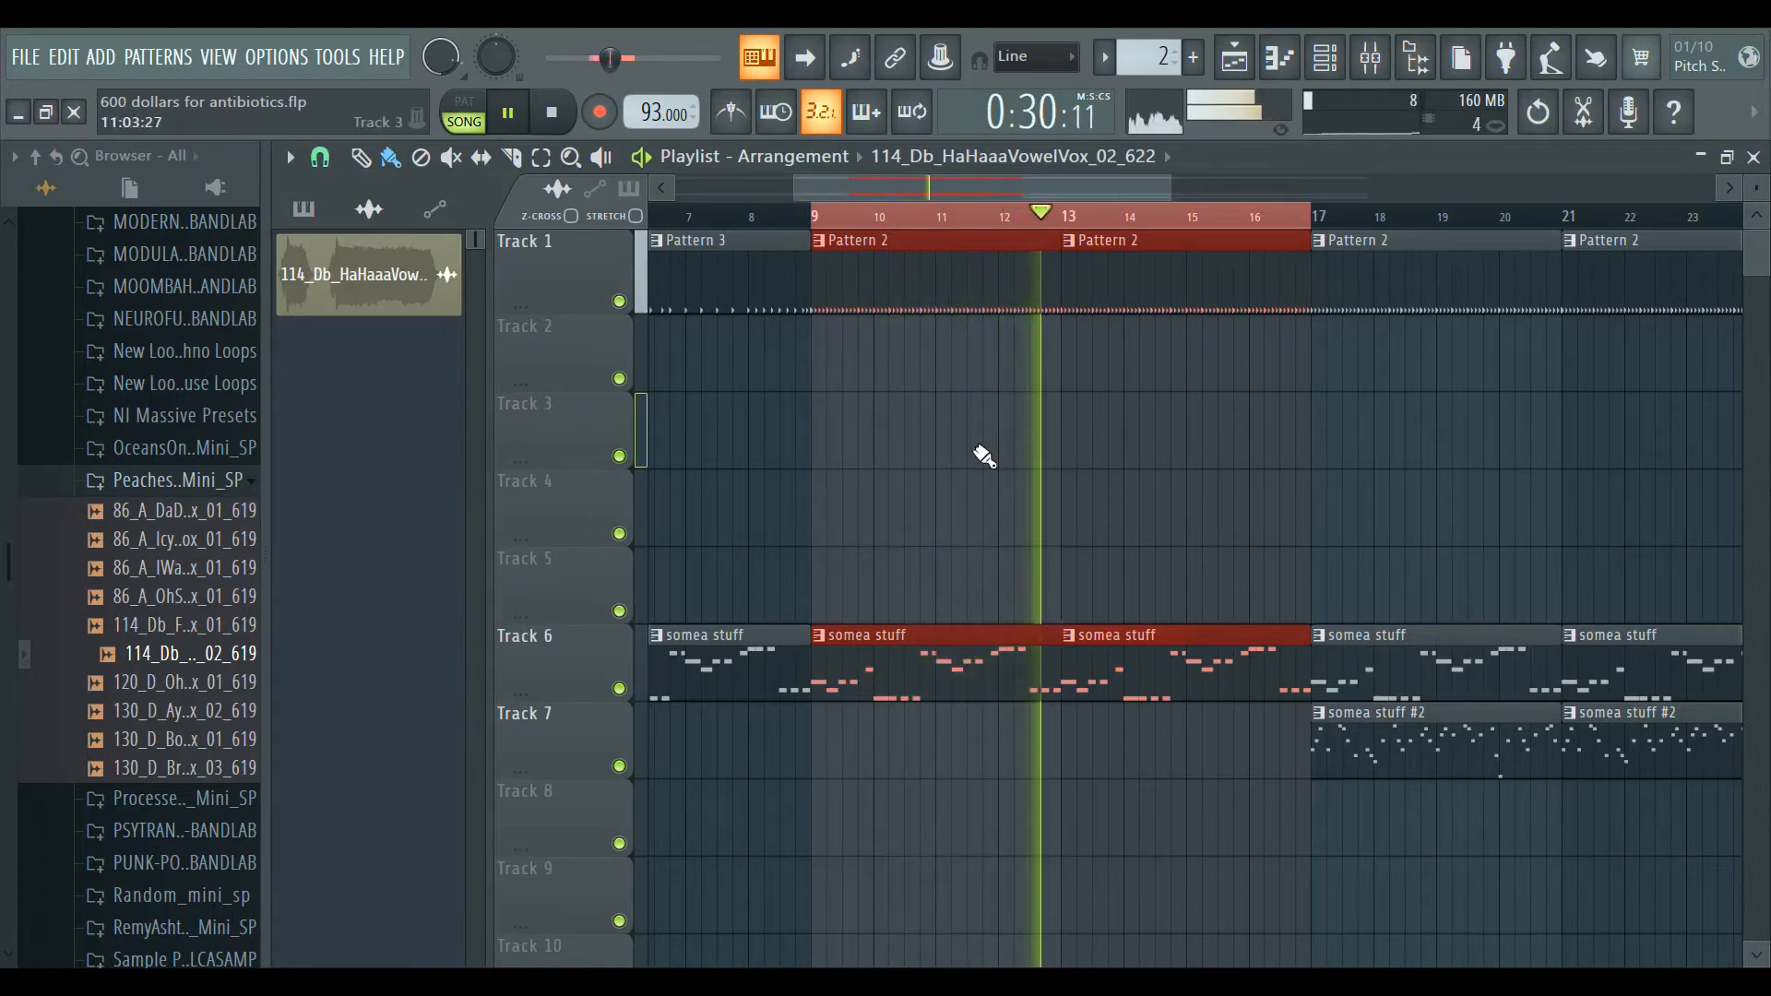
Open the somea stuff clip's Synth 3 notes in the piano roll and examine the full four-bar bass line.
double_click(1040, 673)
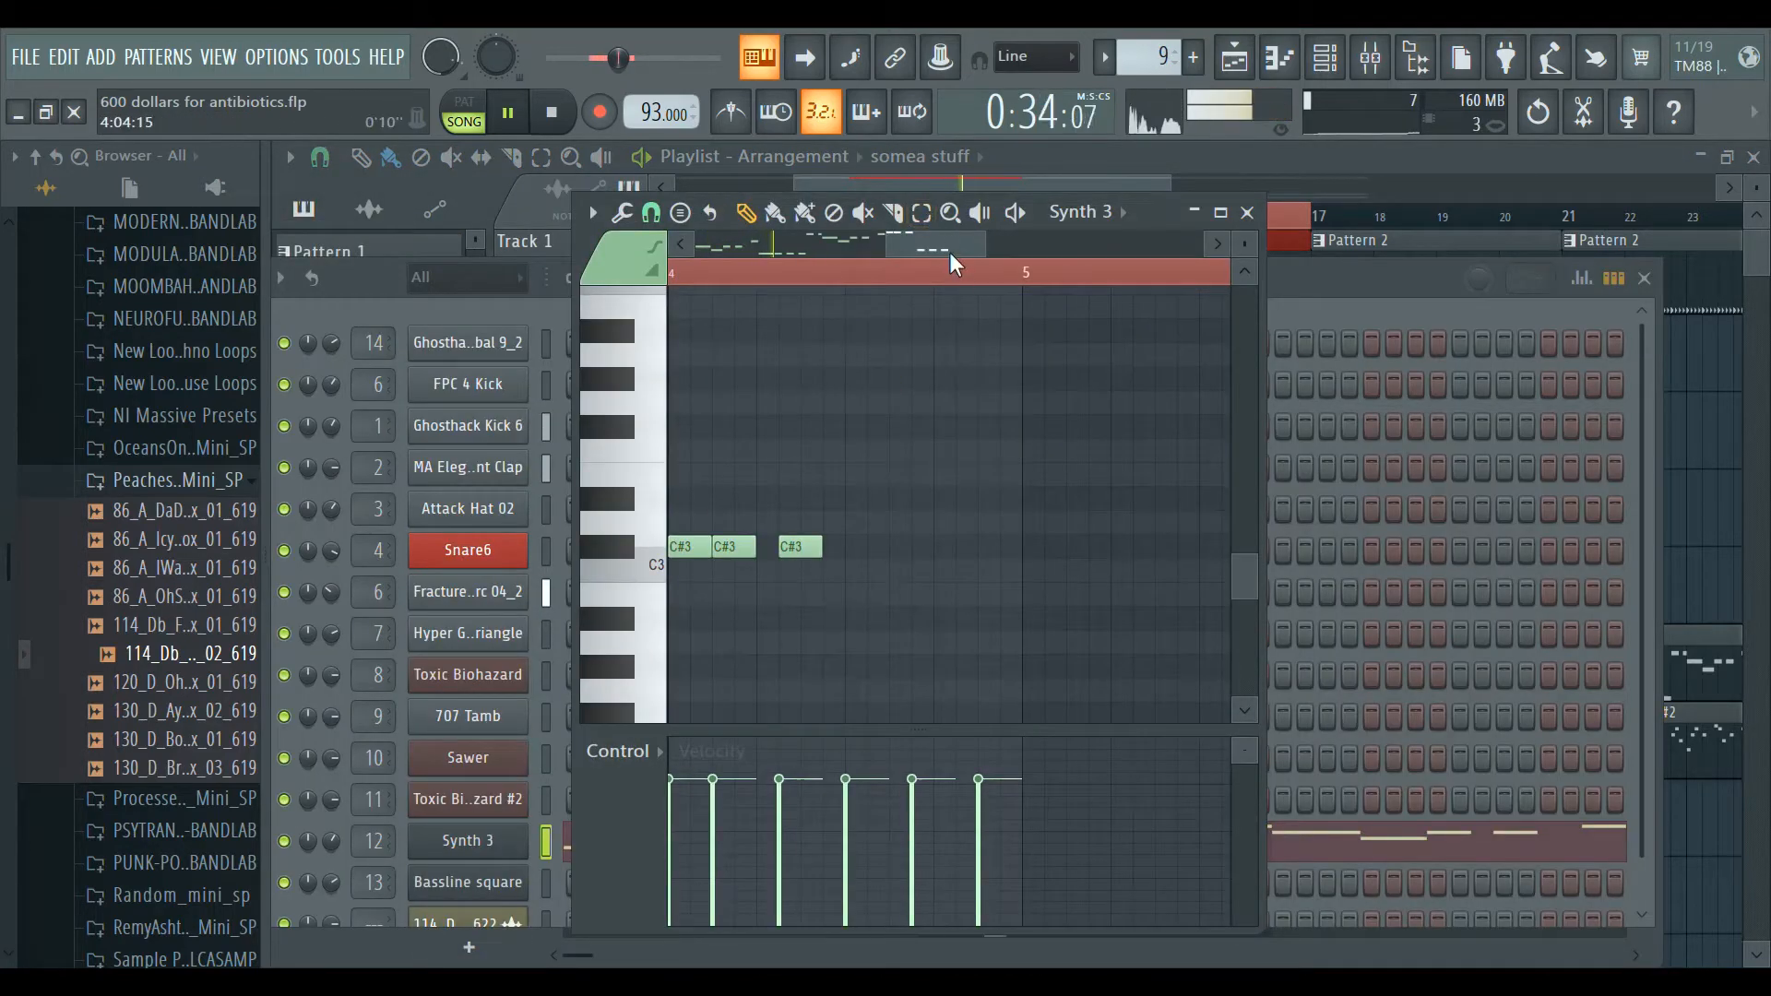
drag(795, 244, 985, 244)
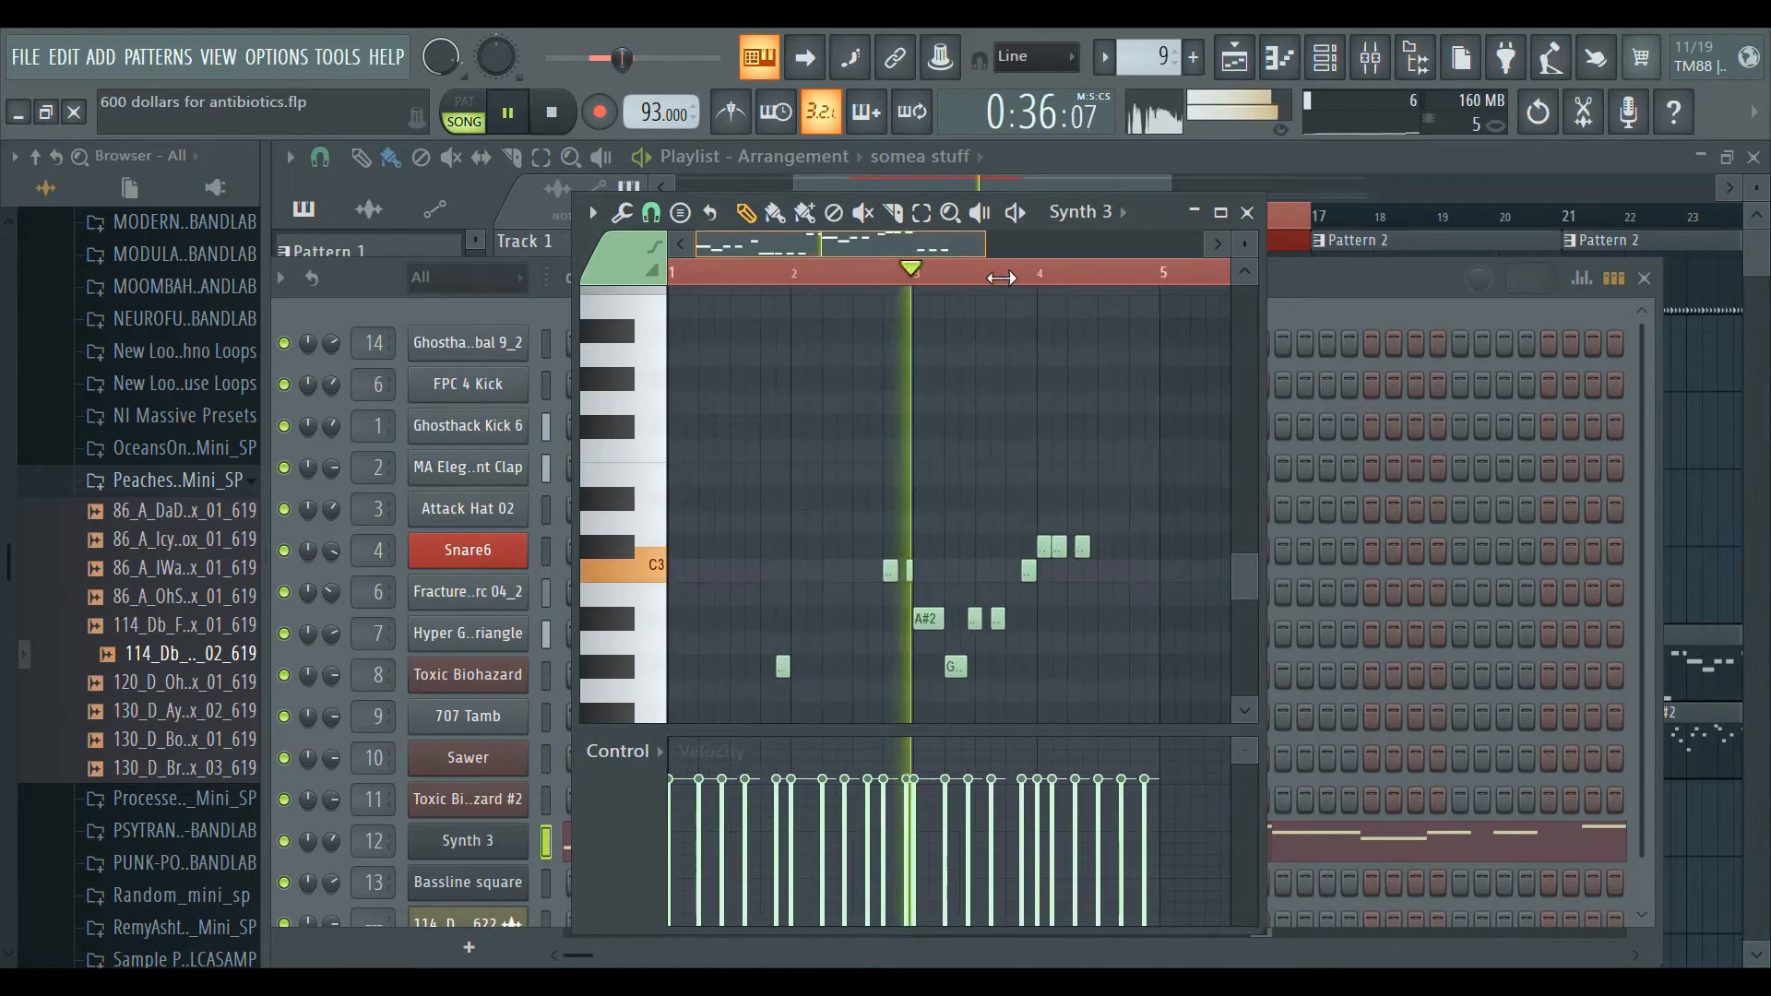
scroll(989, 568, down, 3)
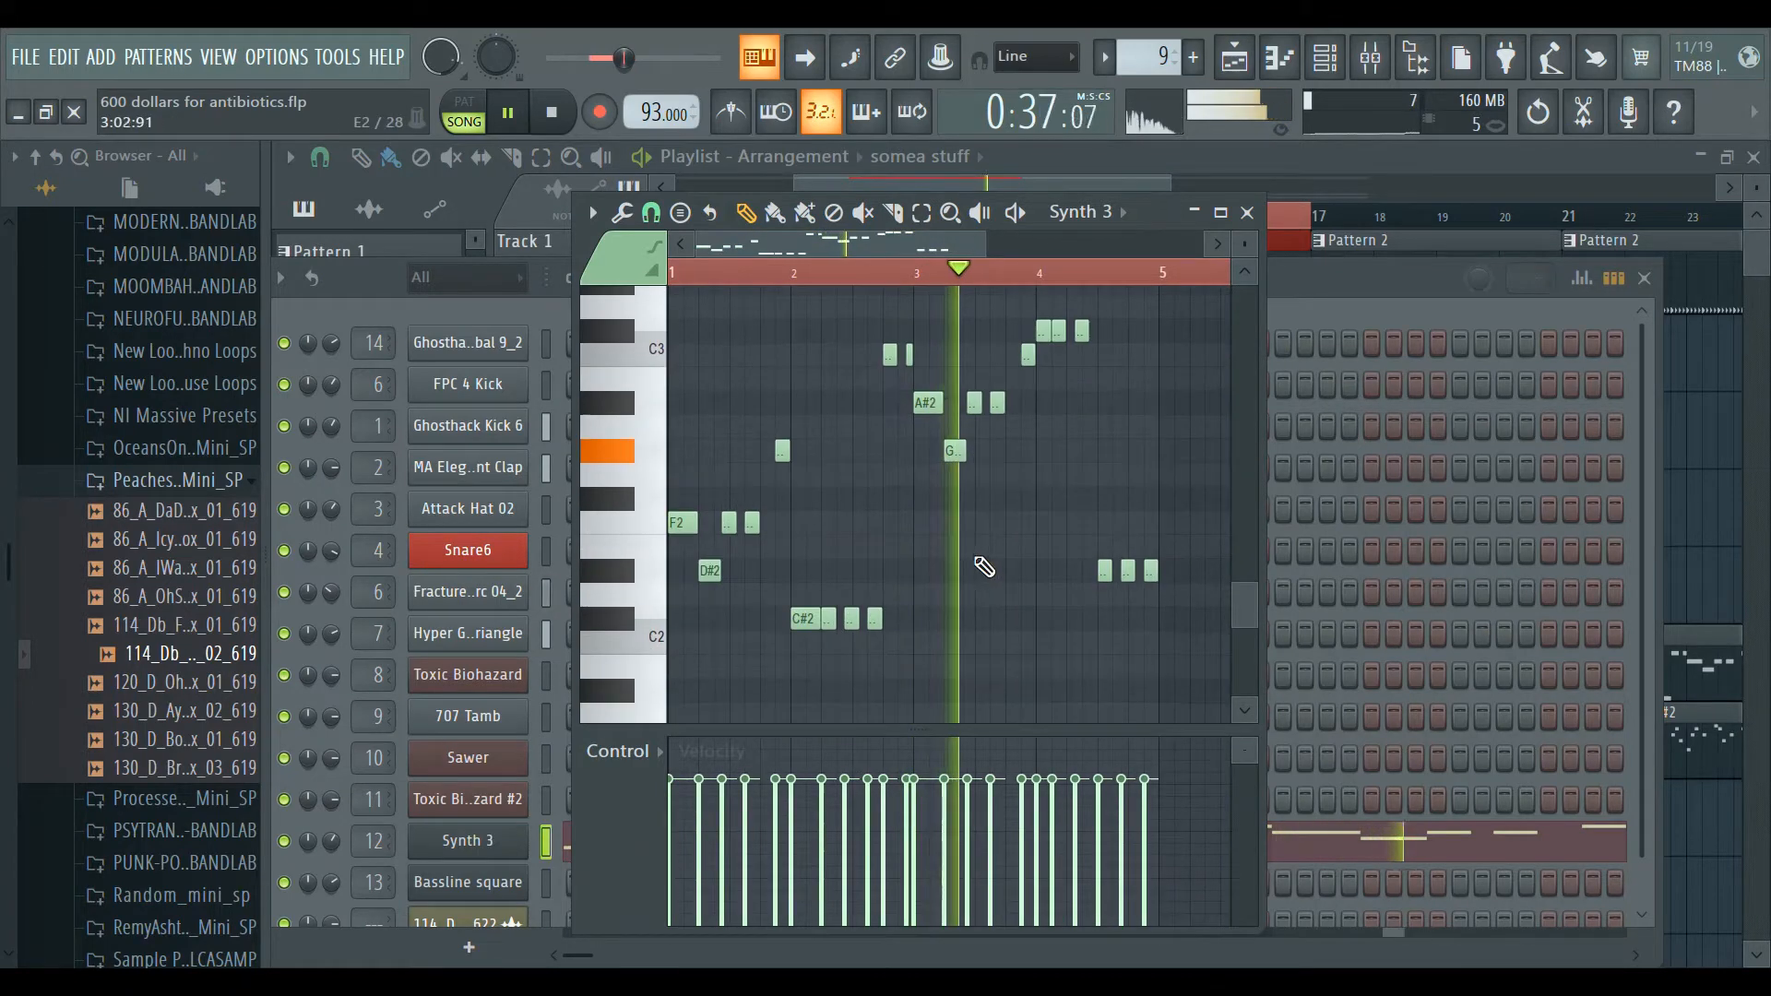
Open the Synth 3 Sytrus instrument and examine the waveforms and settings of operators 1 to 4.
click(1355, 297)
click(468, 840)
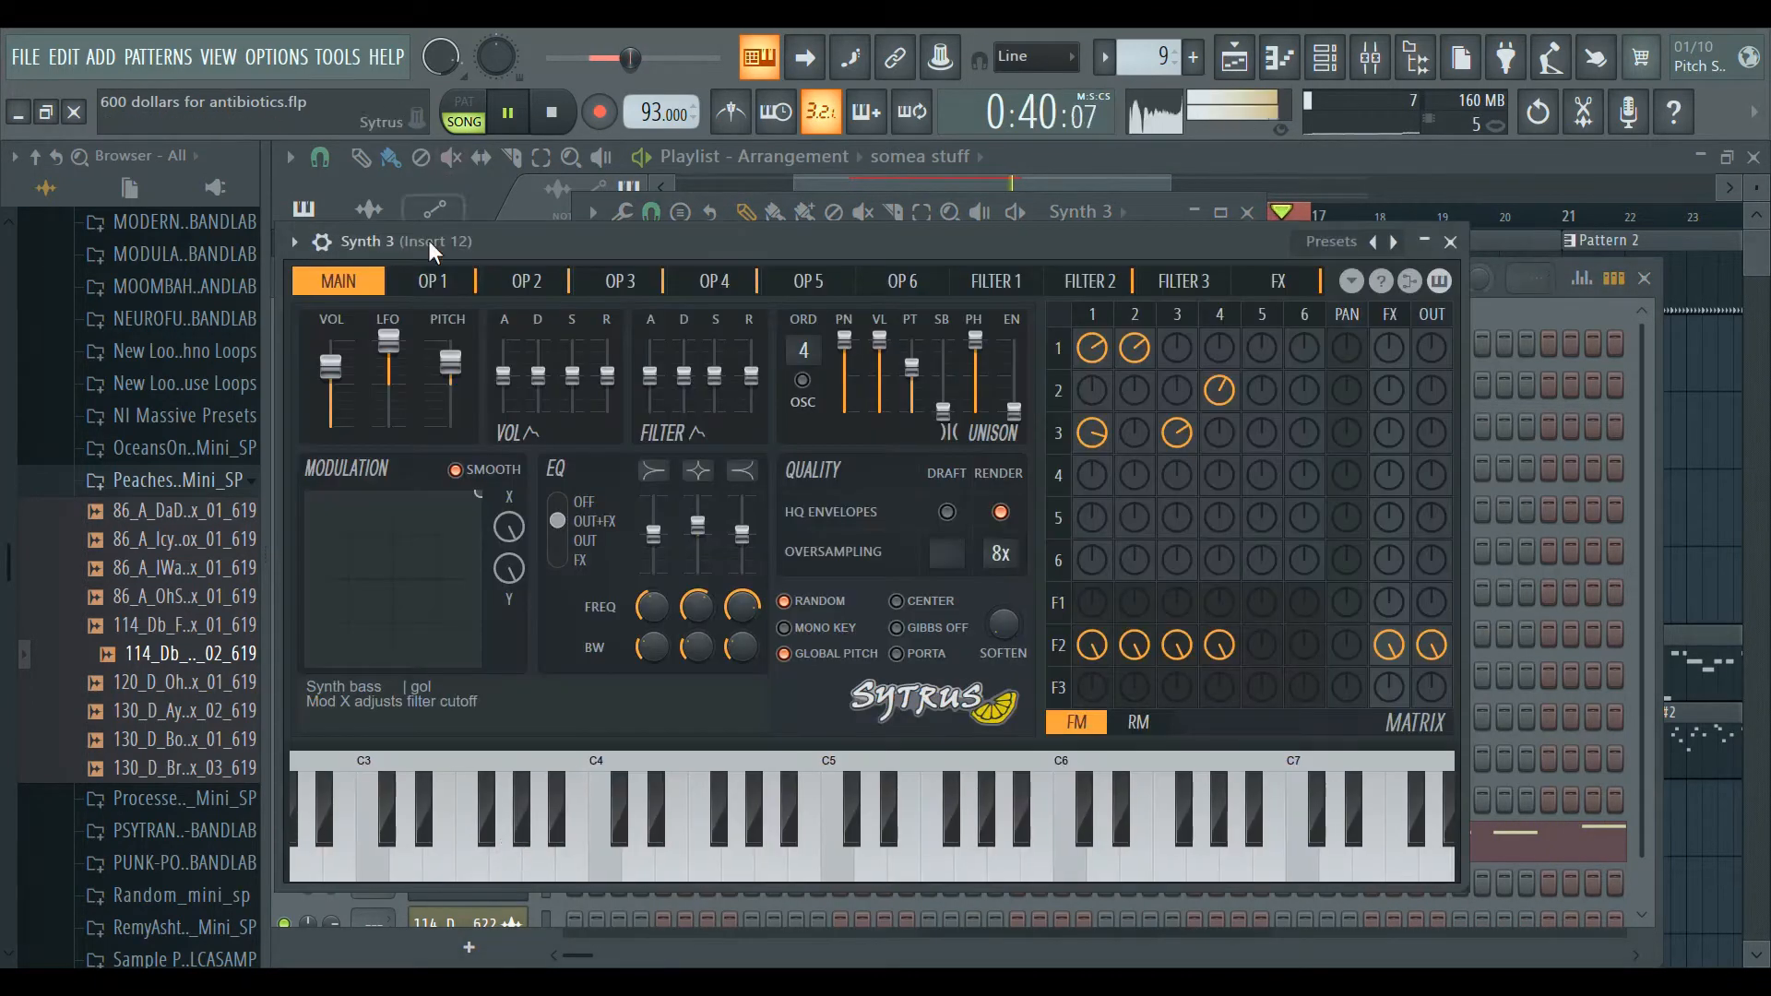
click(440, 286)
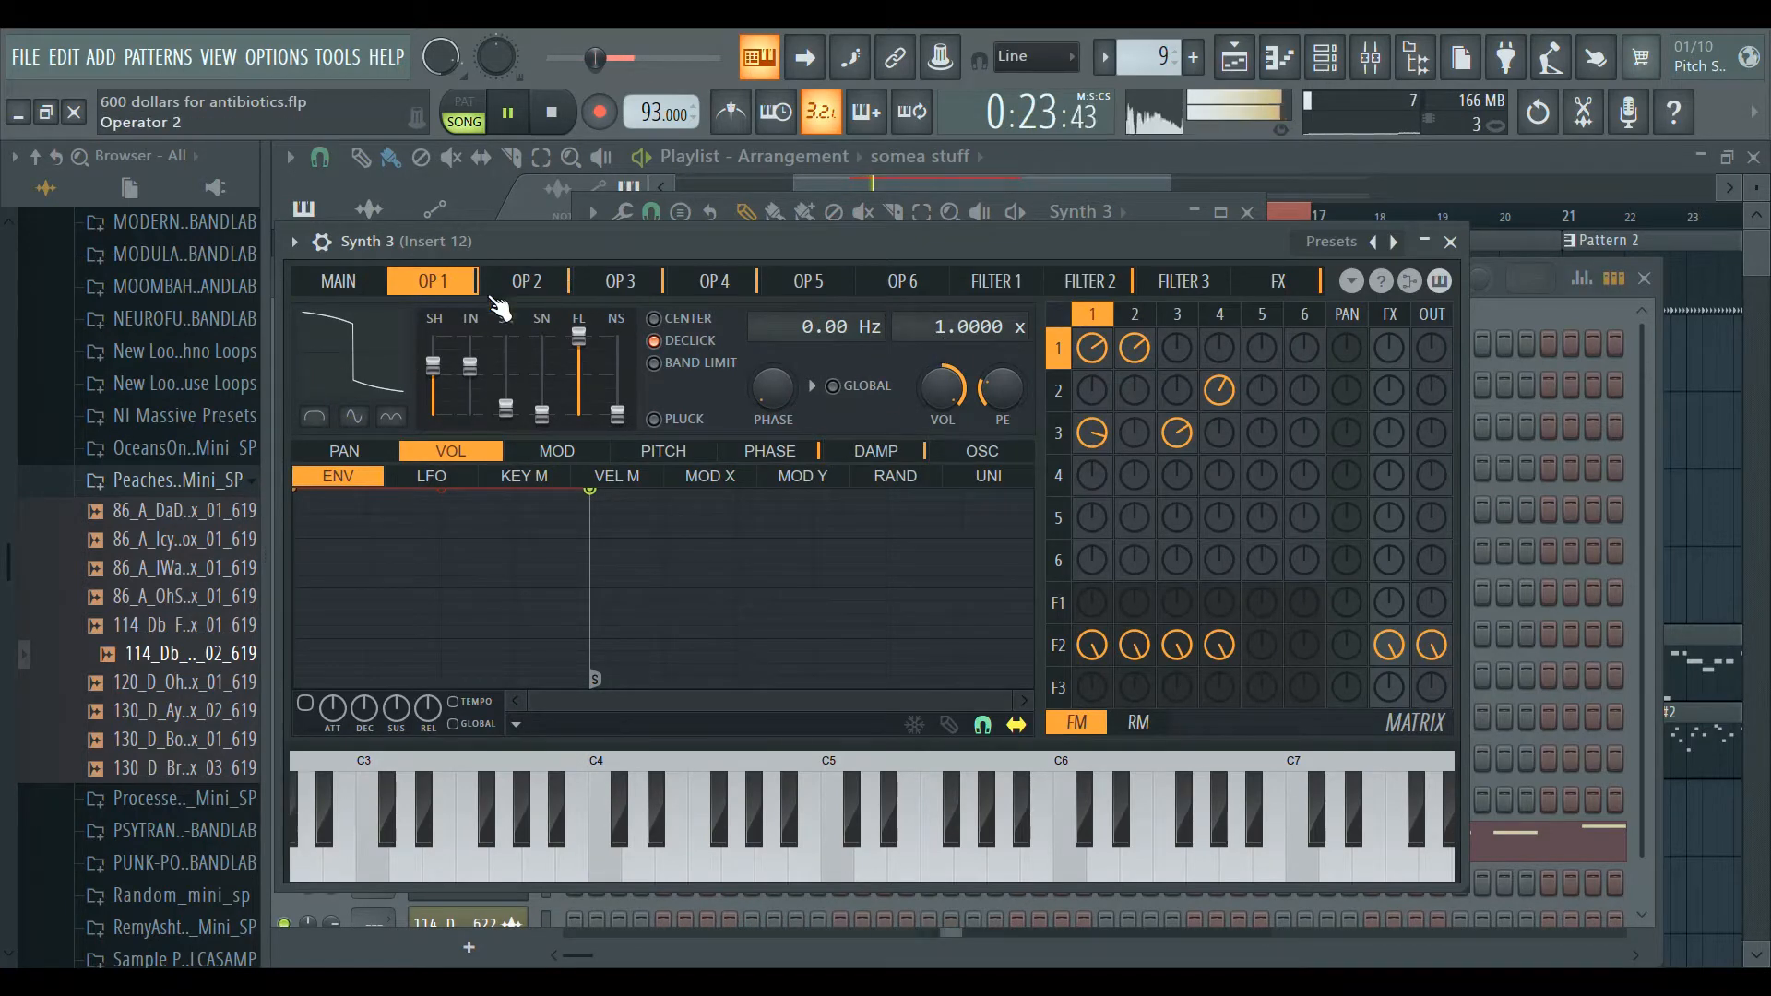
click(517, 278)
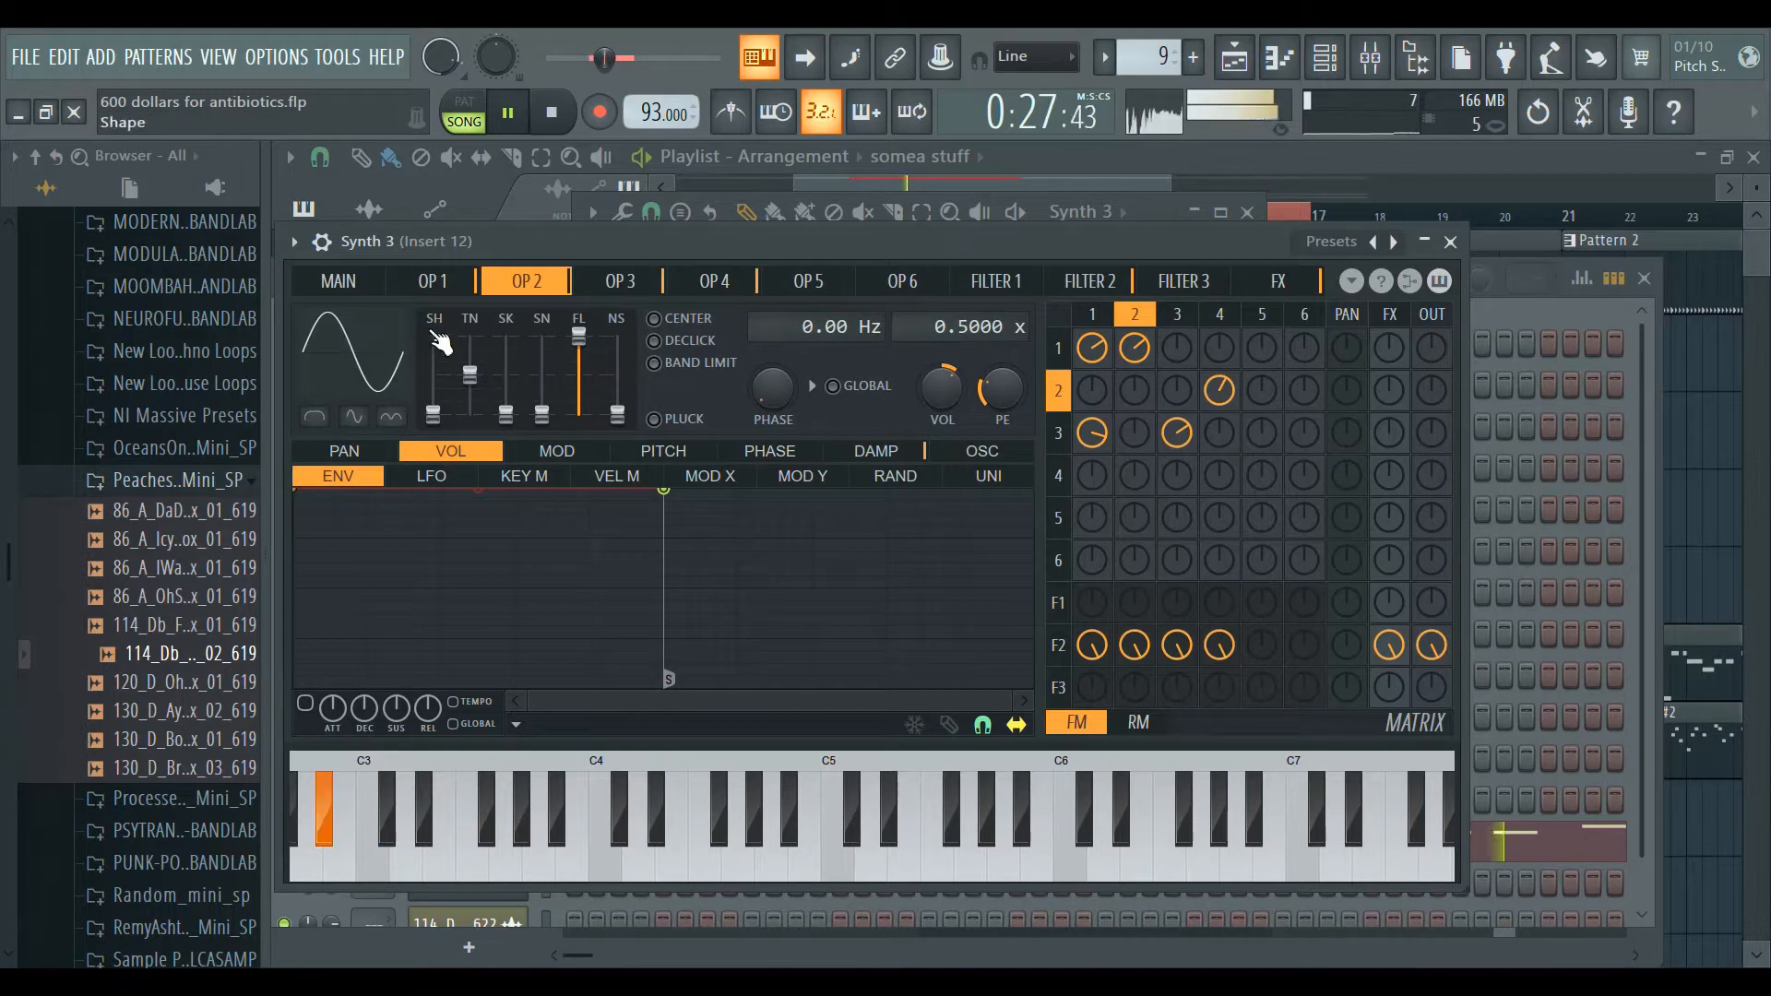
click(610, 280)
click(540, 279)
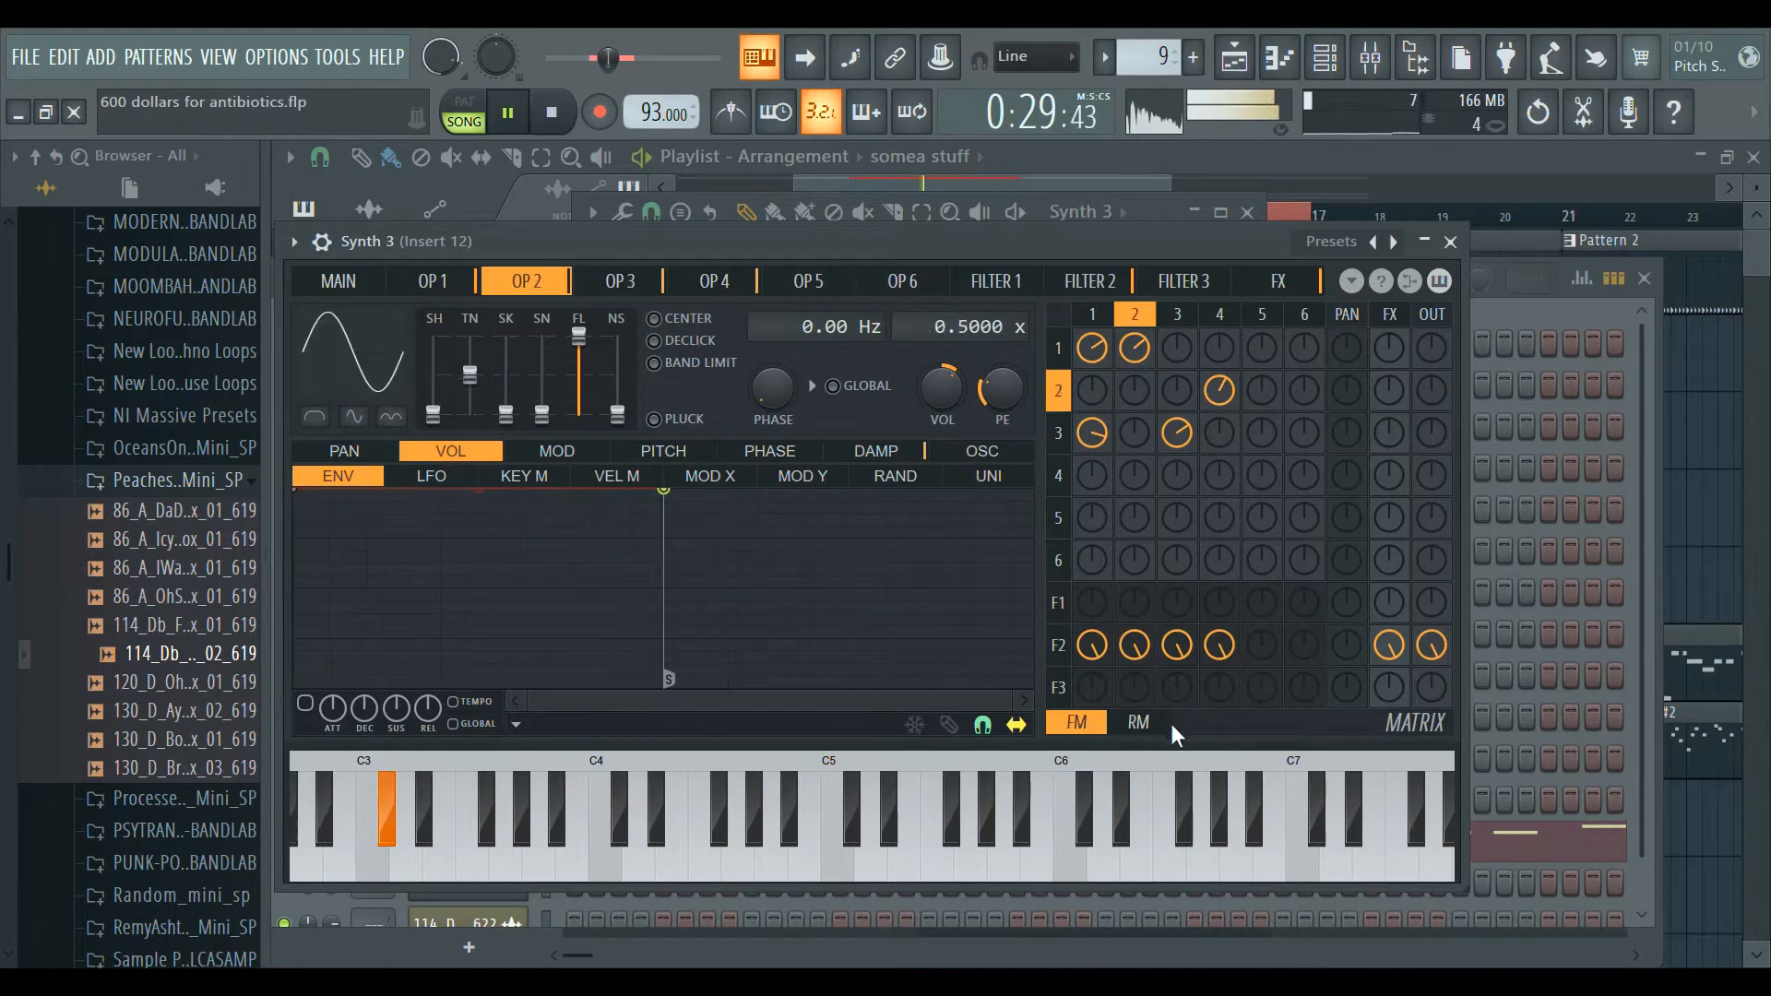
click(627, 283)
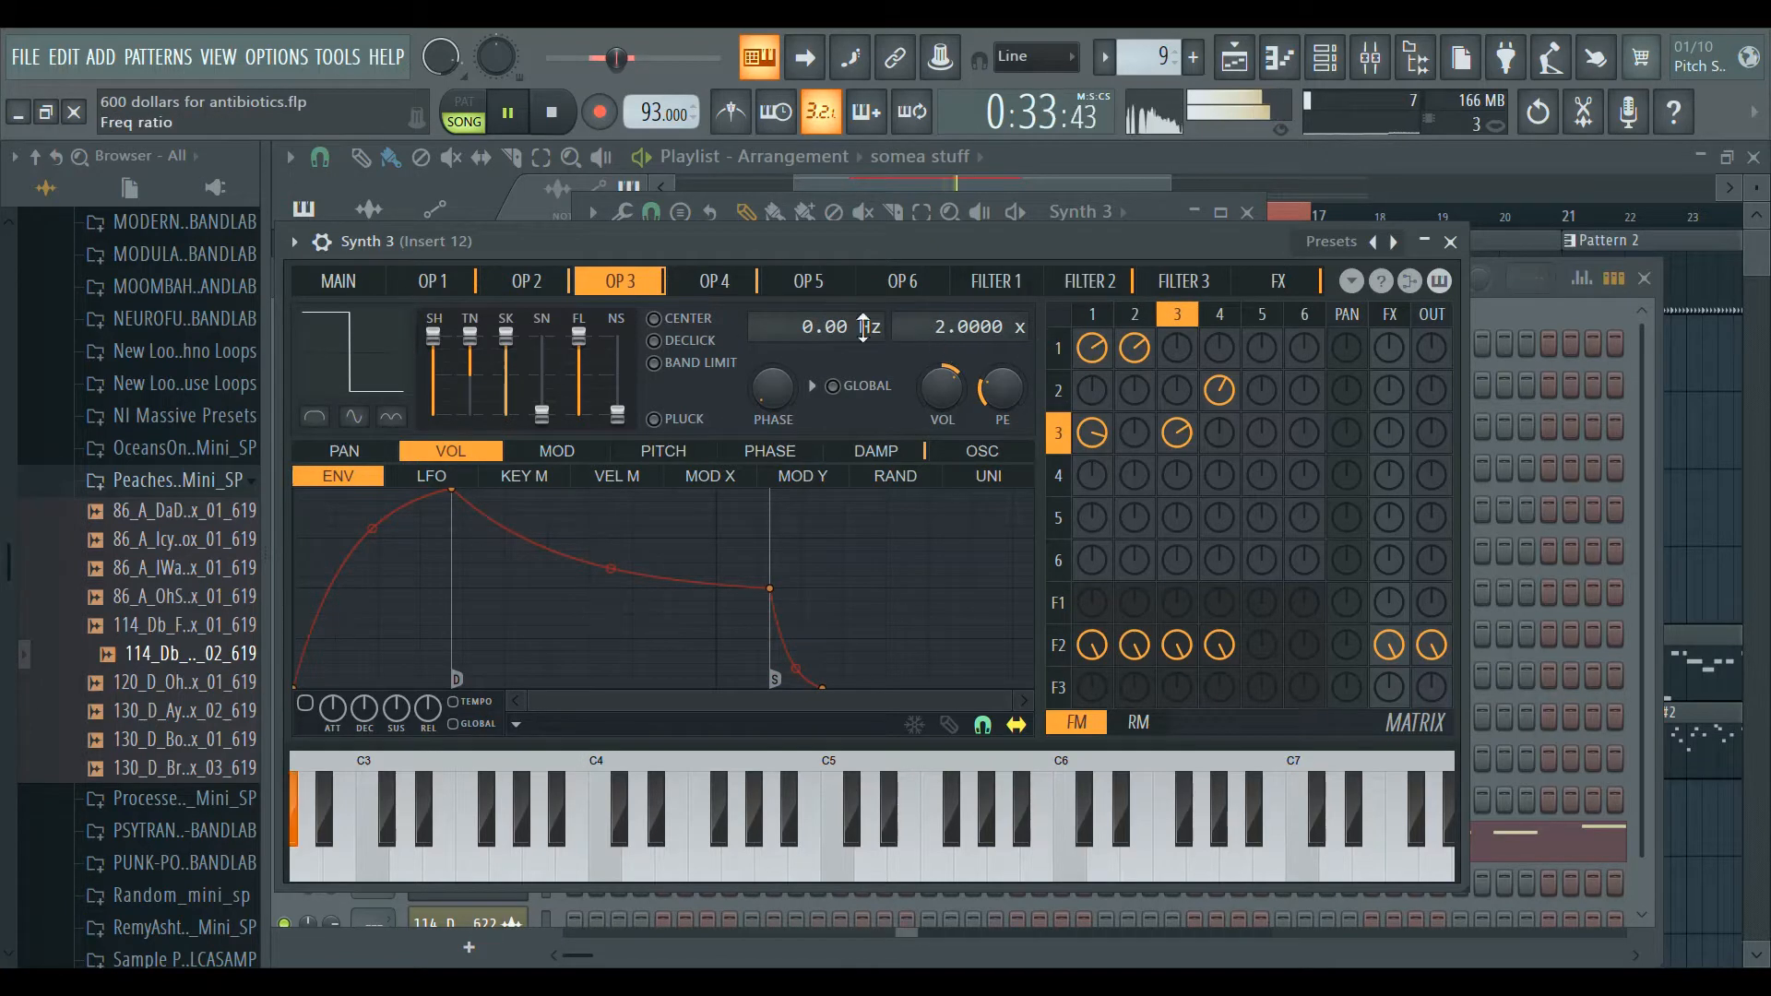
click(434, 281)
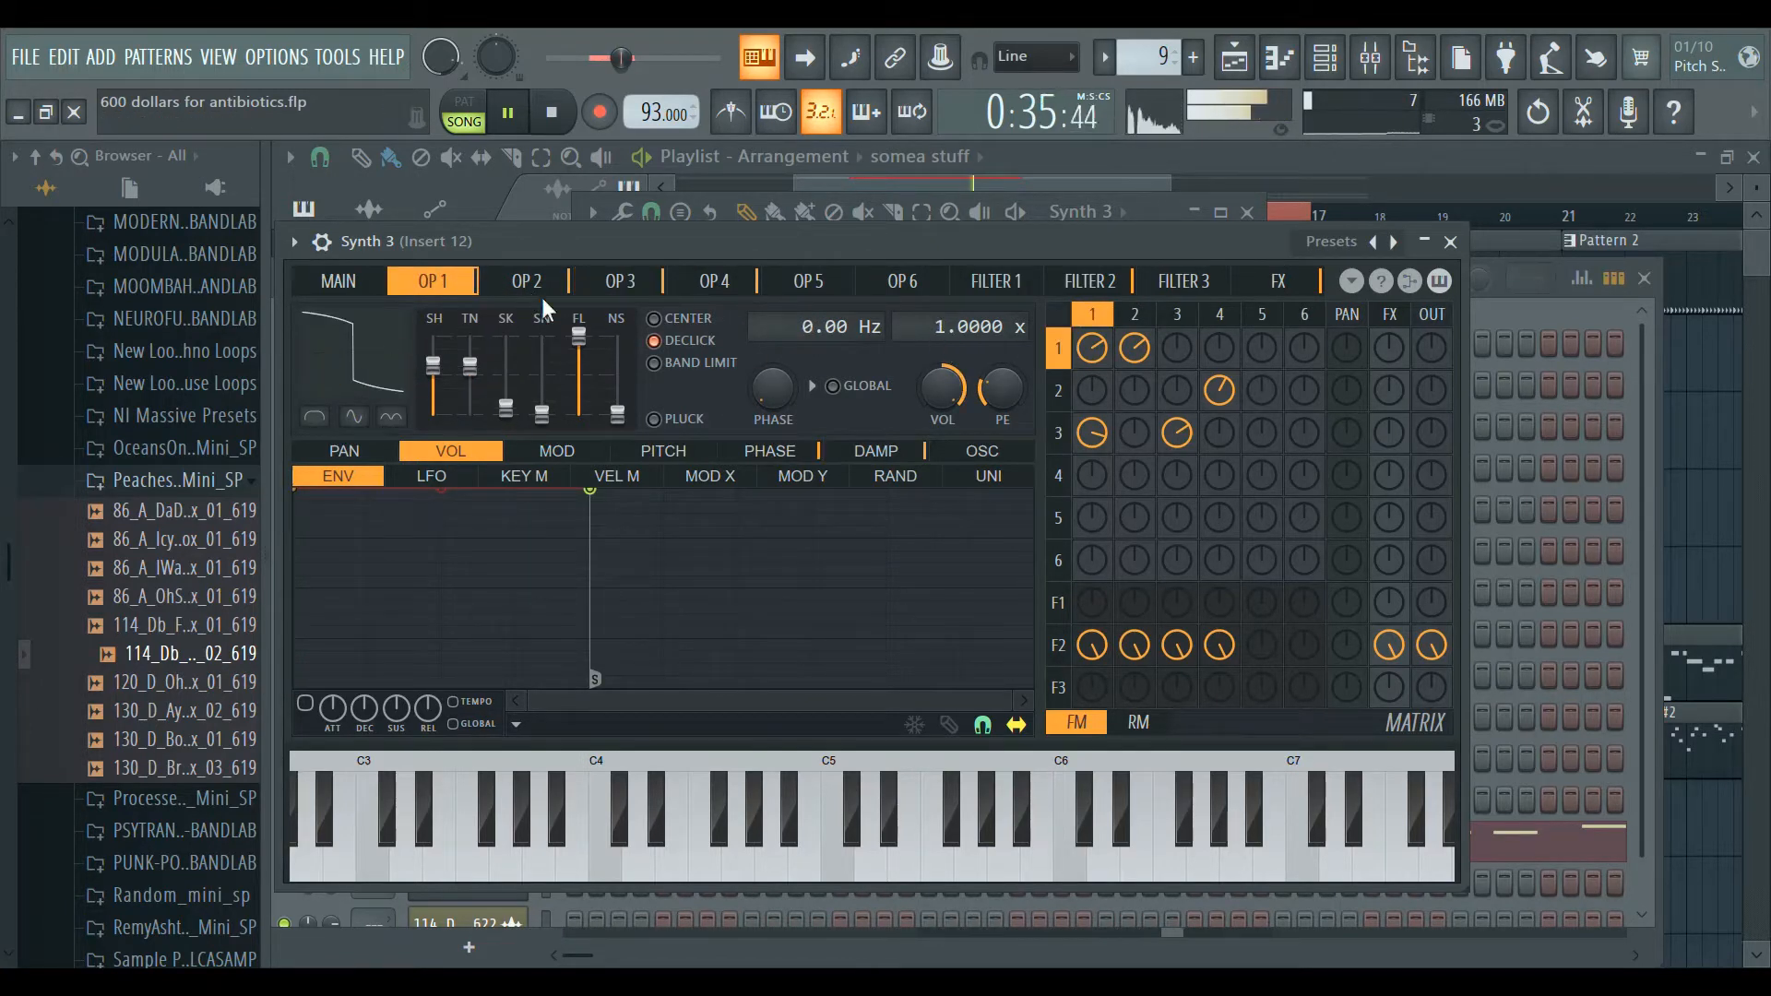
click(715, 281)
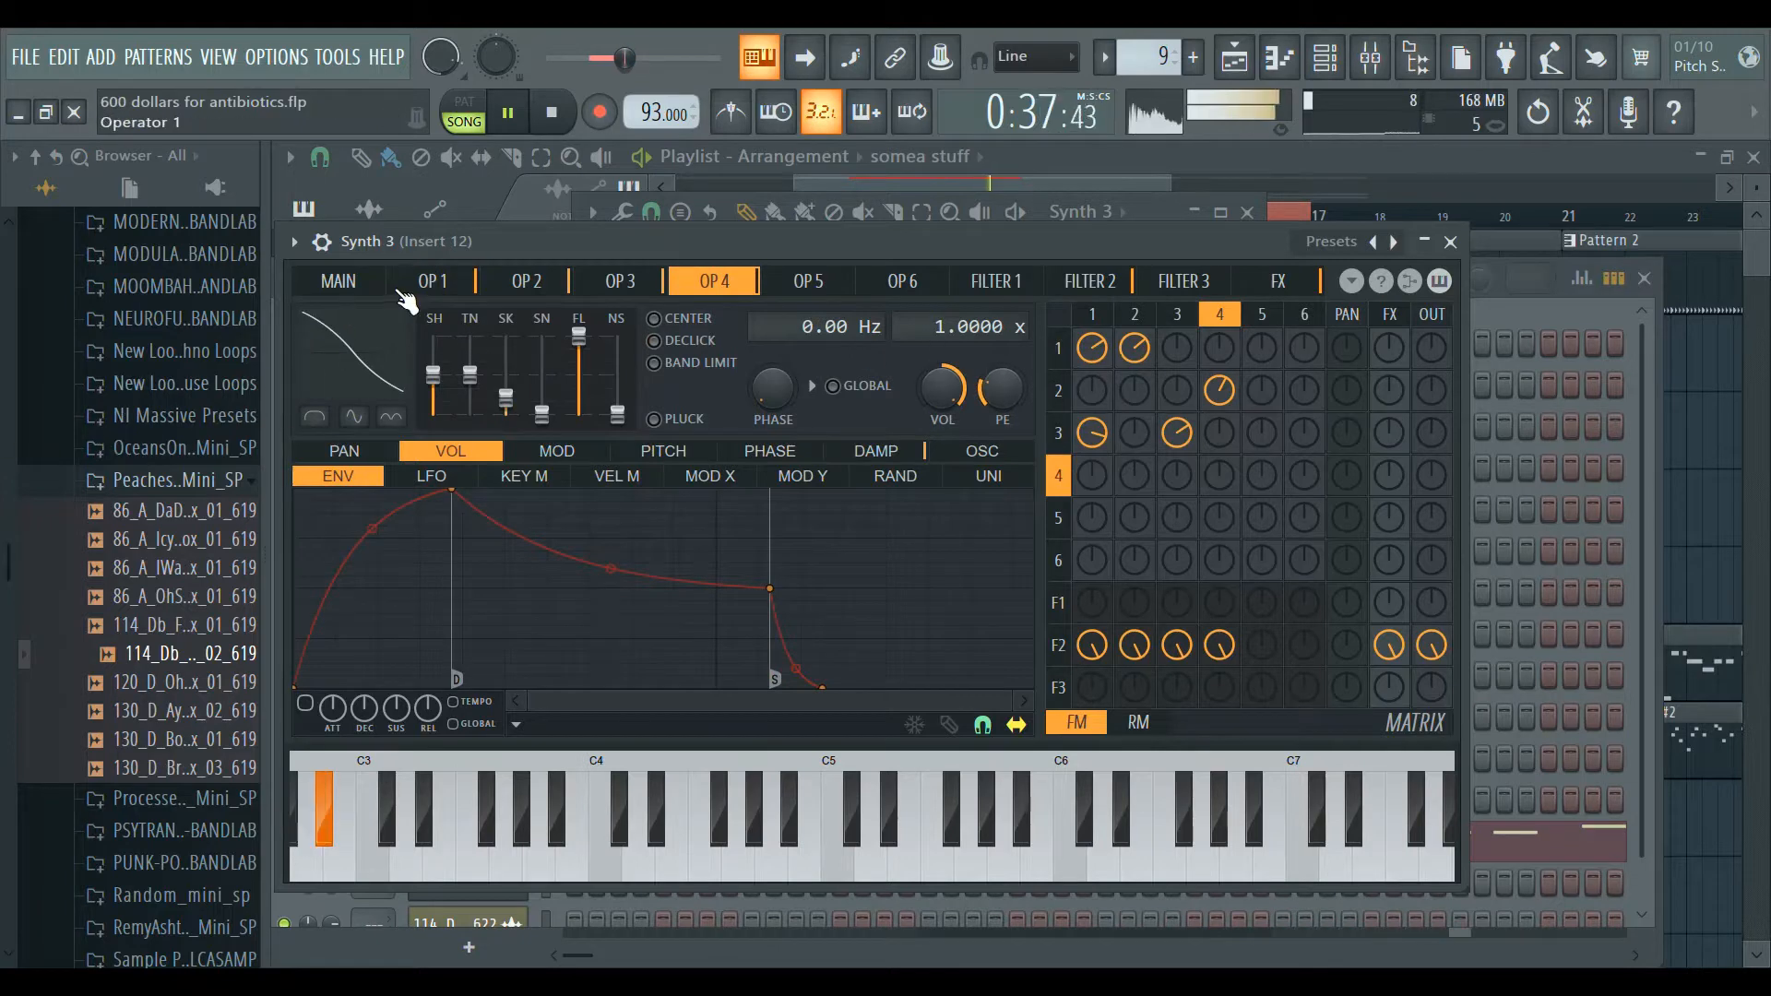
Compare the waveforms and volume envelopes of operators 1, 2 and 4 in Synth 3.
click(434, 281)
click(705, 281)
click(466, 288)
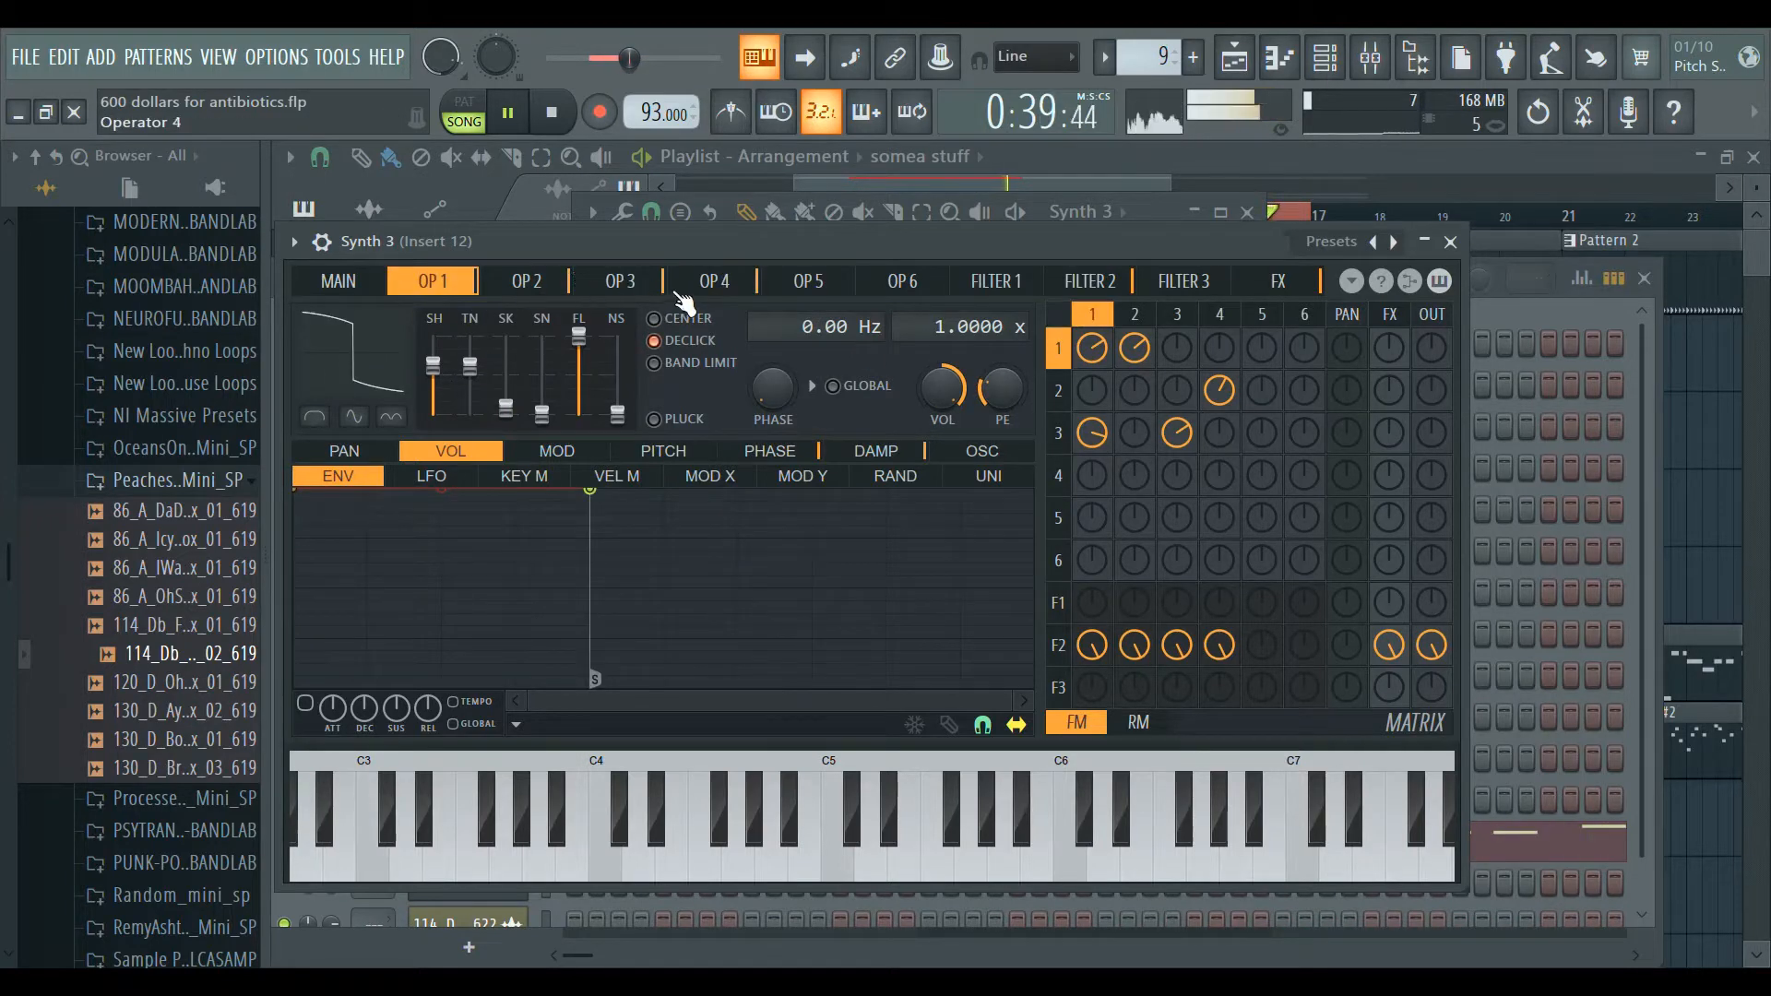
click(715, 281)
click(452, 284)
click(715, 281)
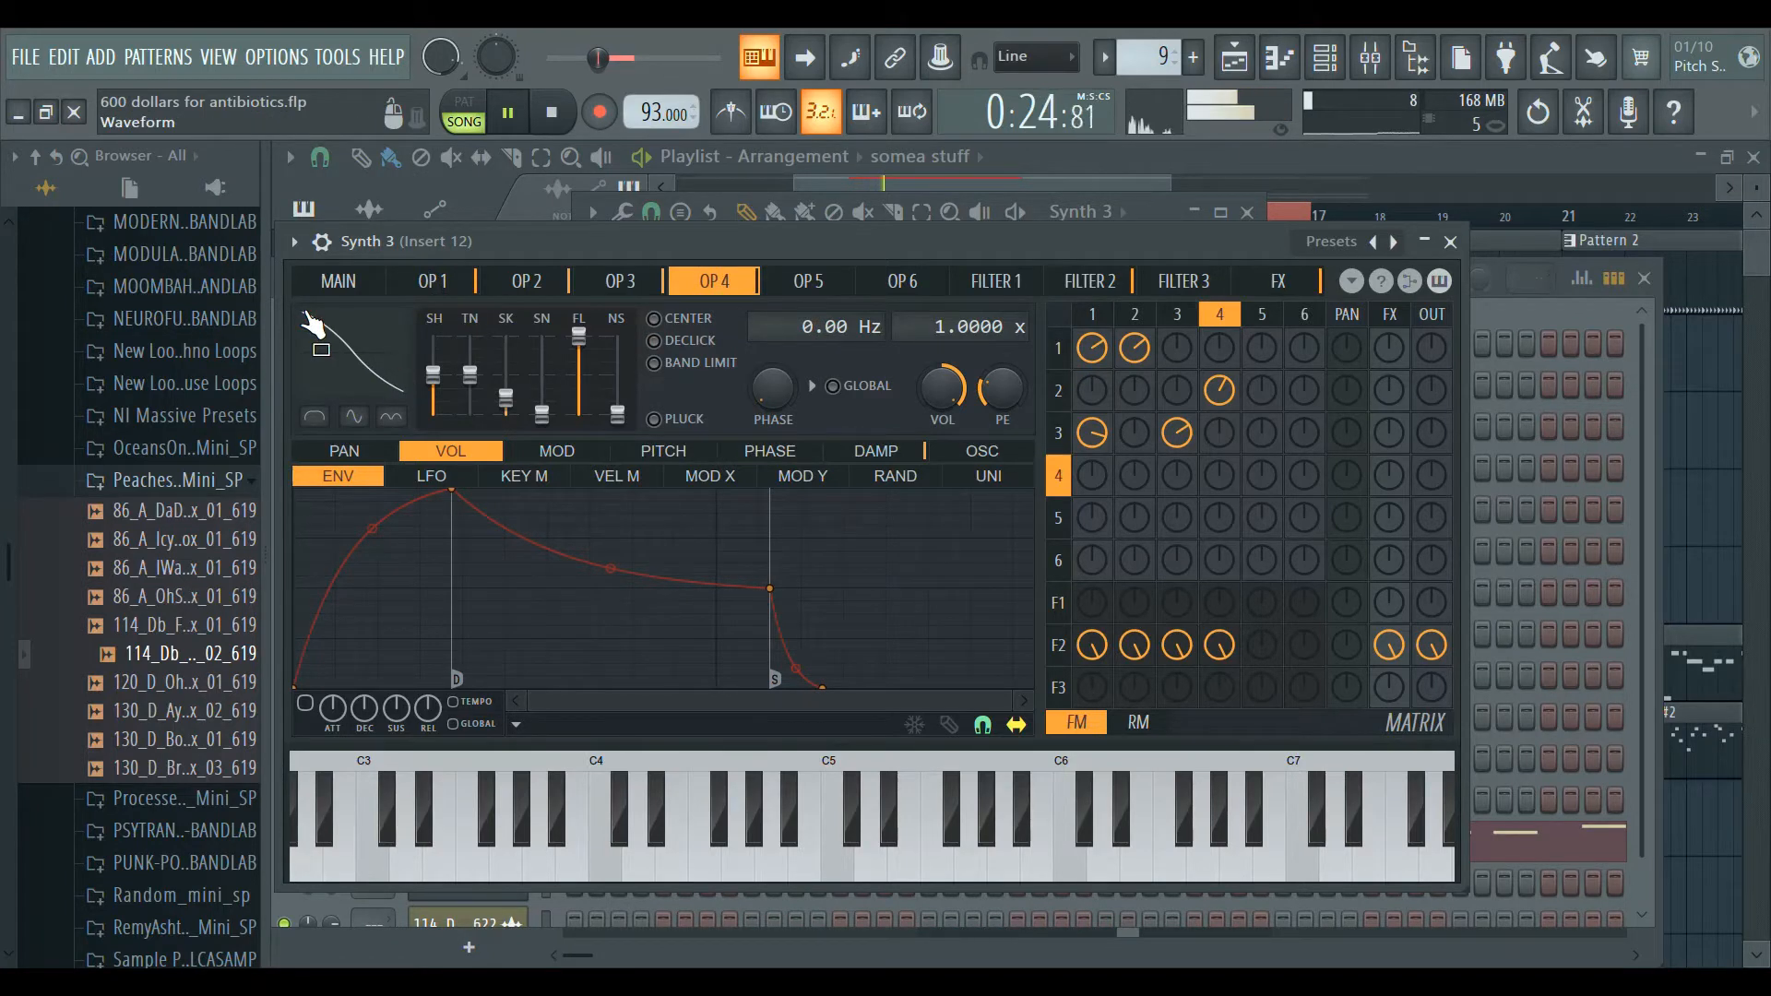
click(565, 285)
click(722, 286)
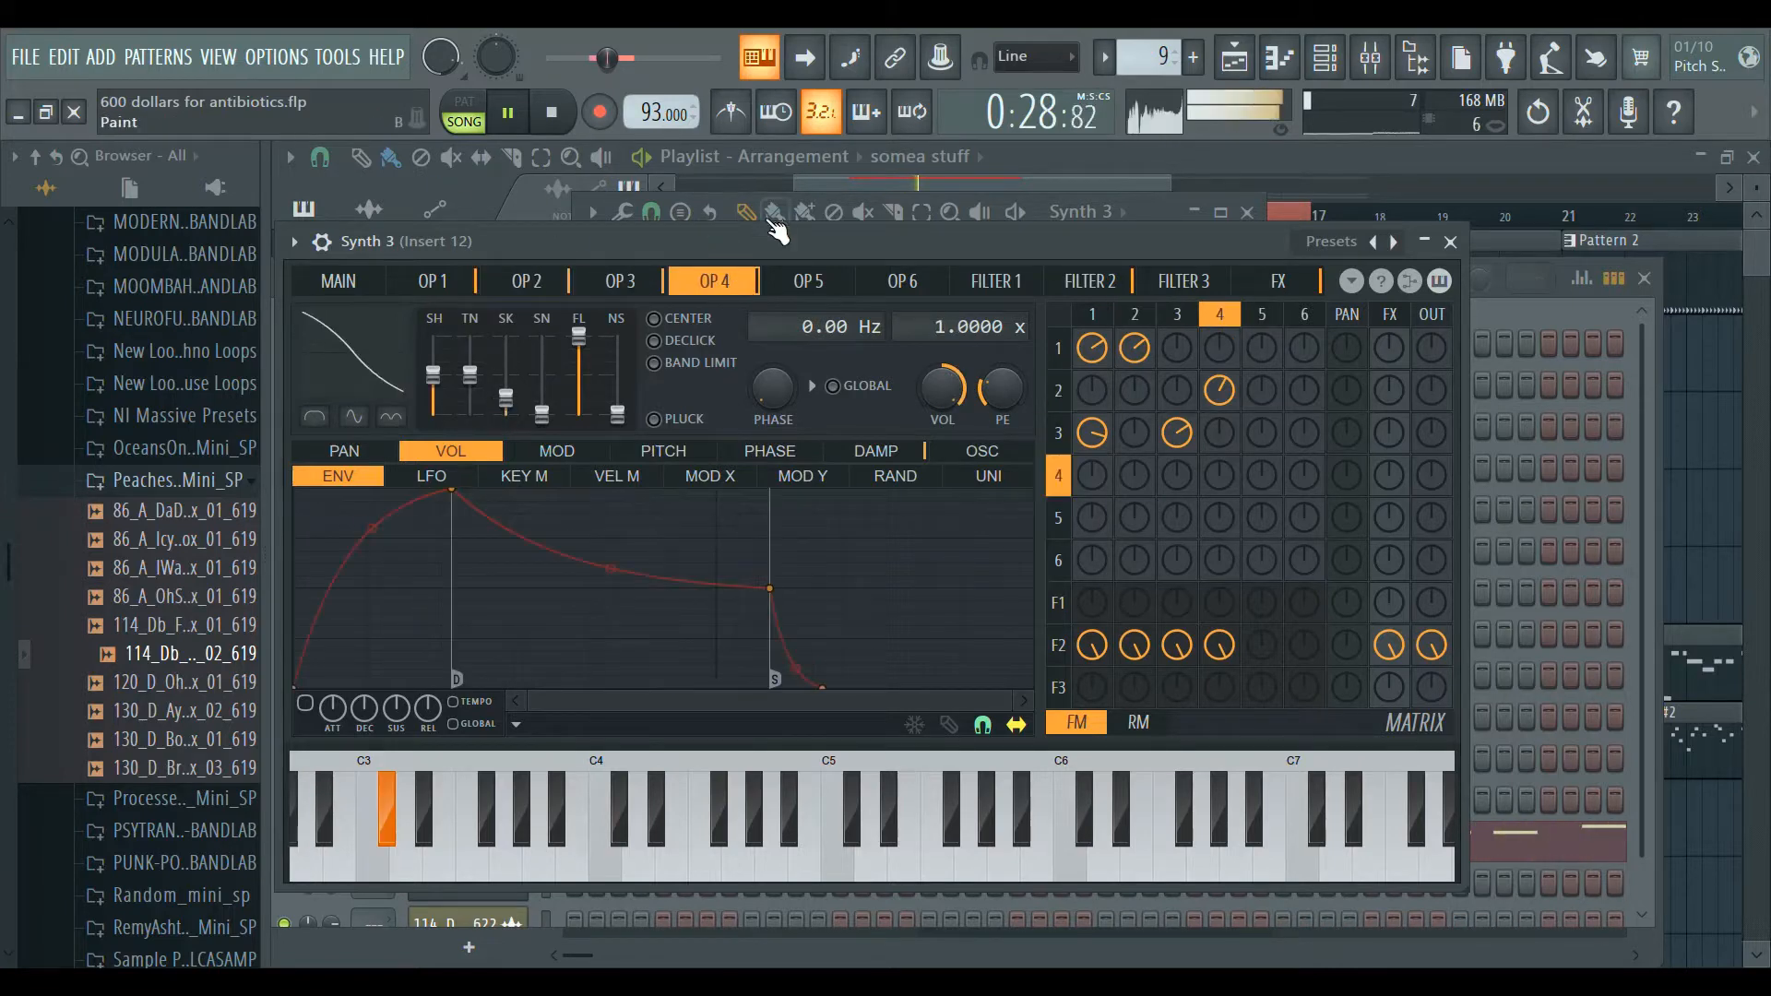
click(544, 288)
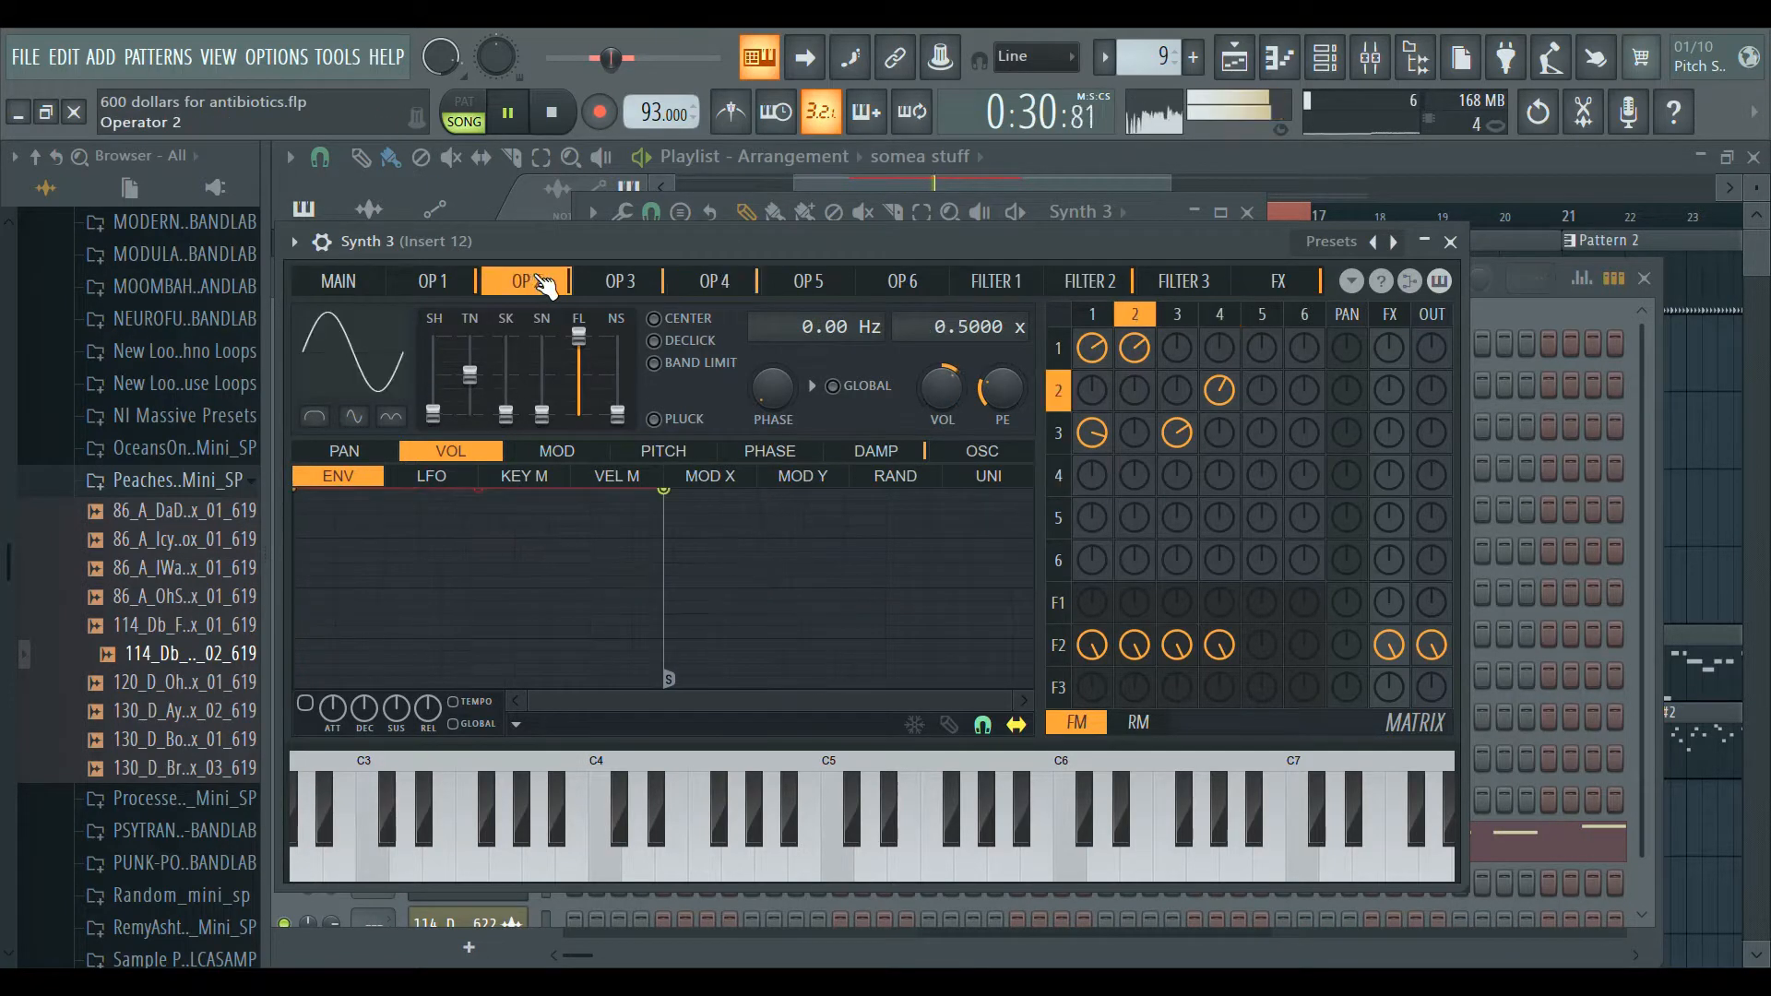
click(724, 291)
click(433, 282)
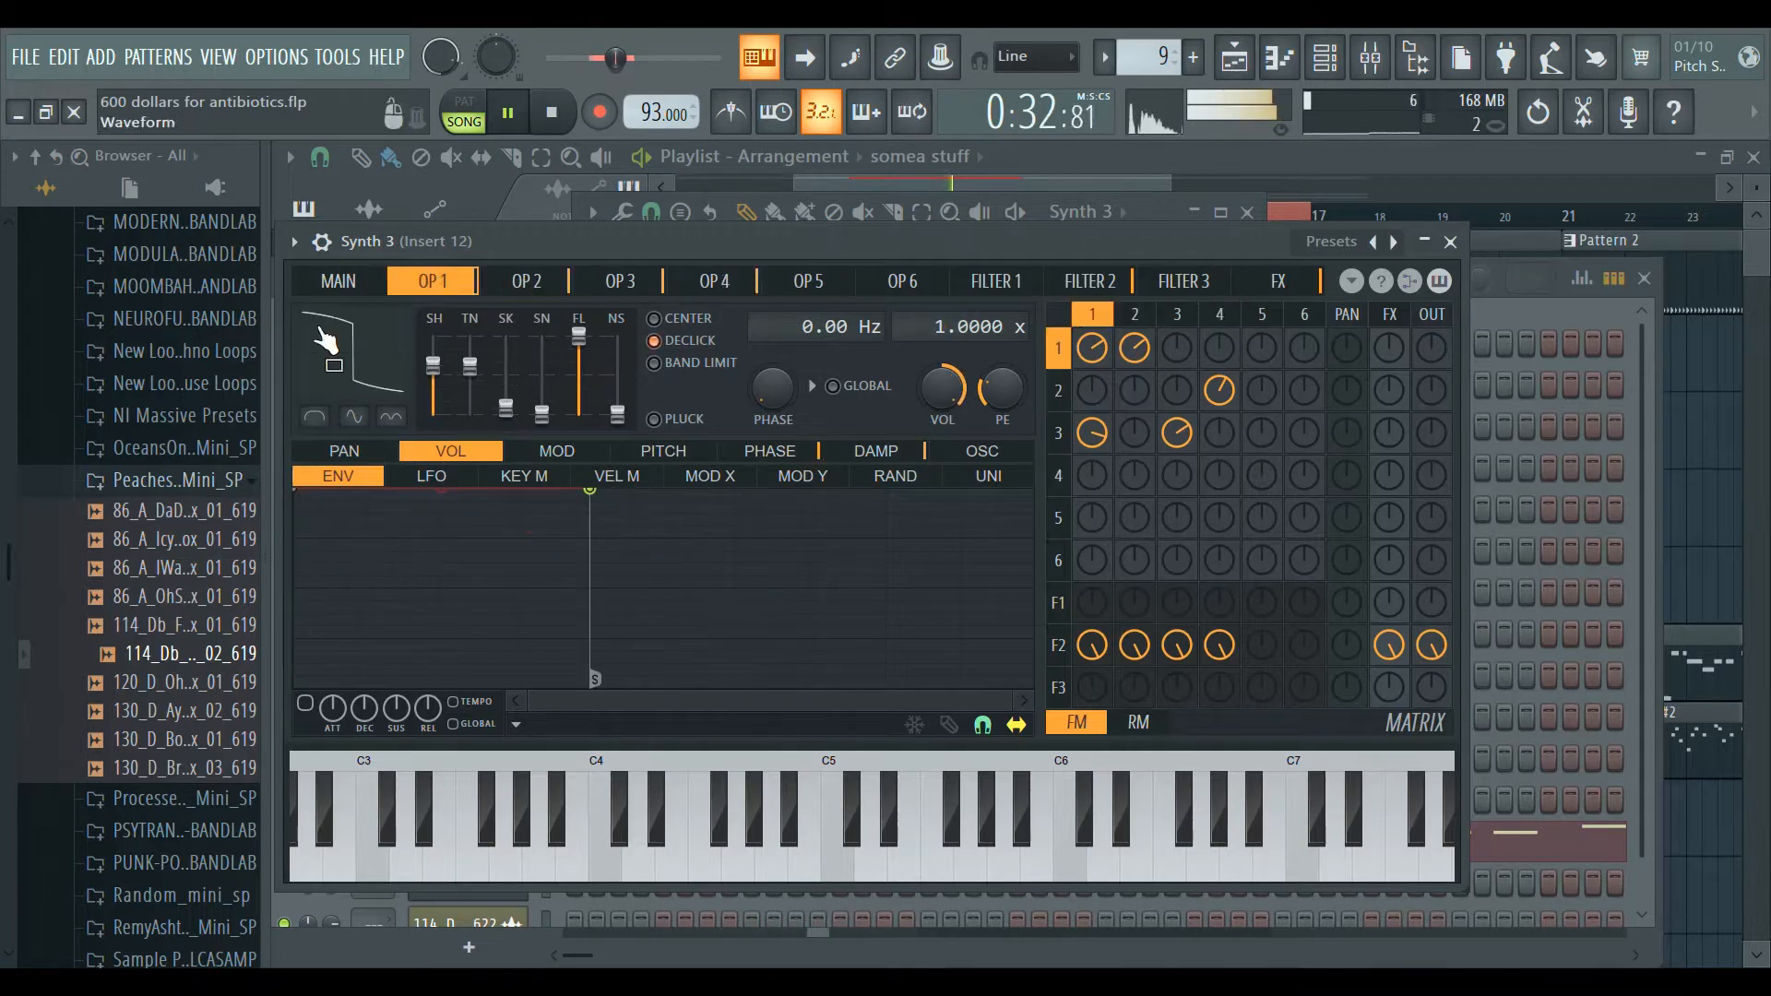
Nudge operator 1's shape slider in Synth 3, and stop playback on the main settings page.
mouse_move(433, 371)
mouse_down()
mouse_move(447, 392)
mouse_move(447, 372)
mouse_up()
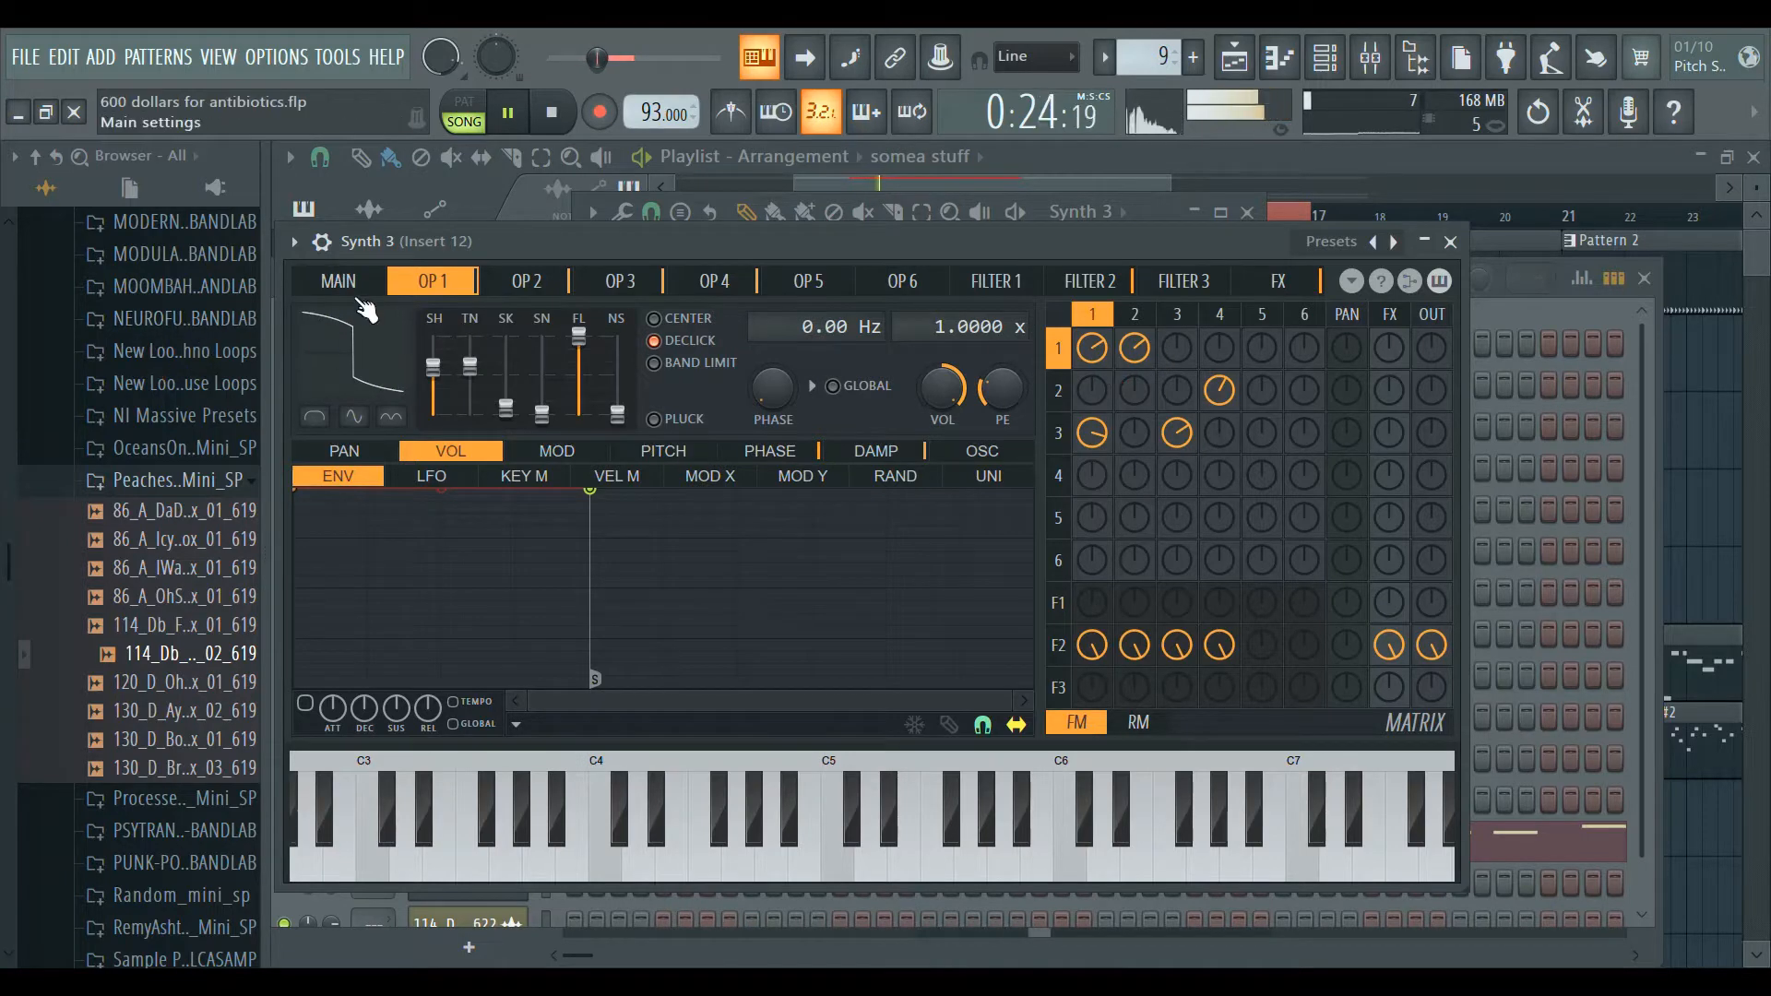
click(359, 294)
key(space)
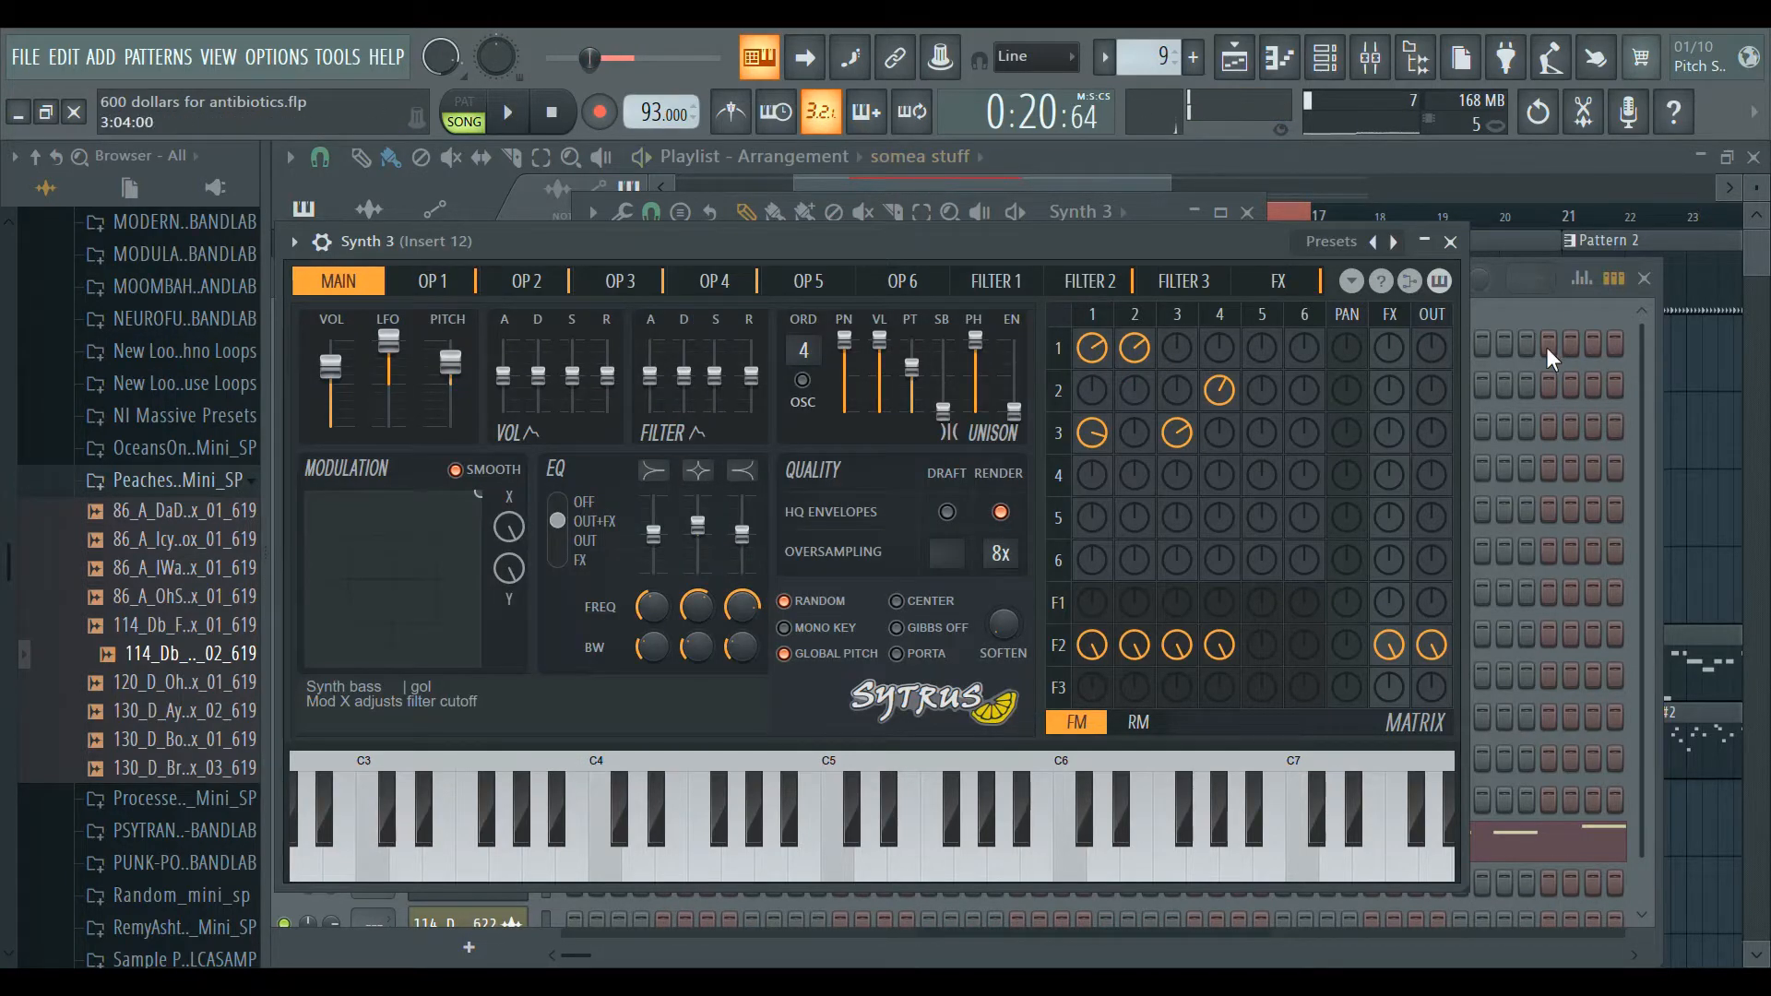
Add a new Sytrus channel to the channel rack and clone the somea stuff pattern as pattern 10.
click(1488, 321)
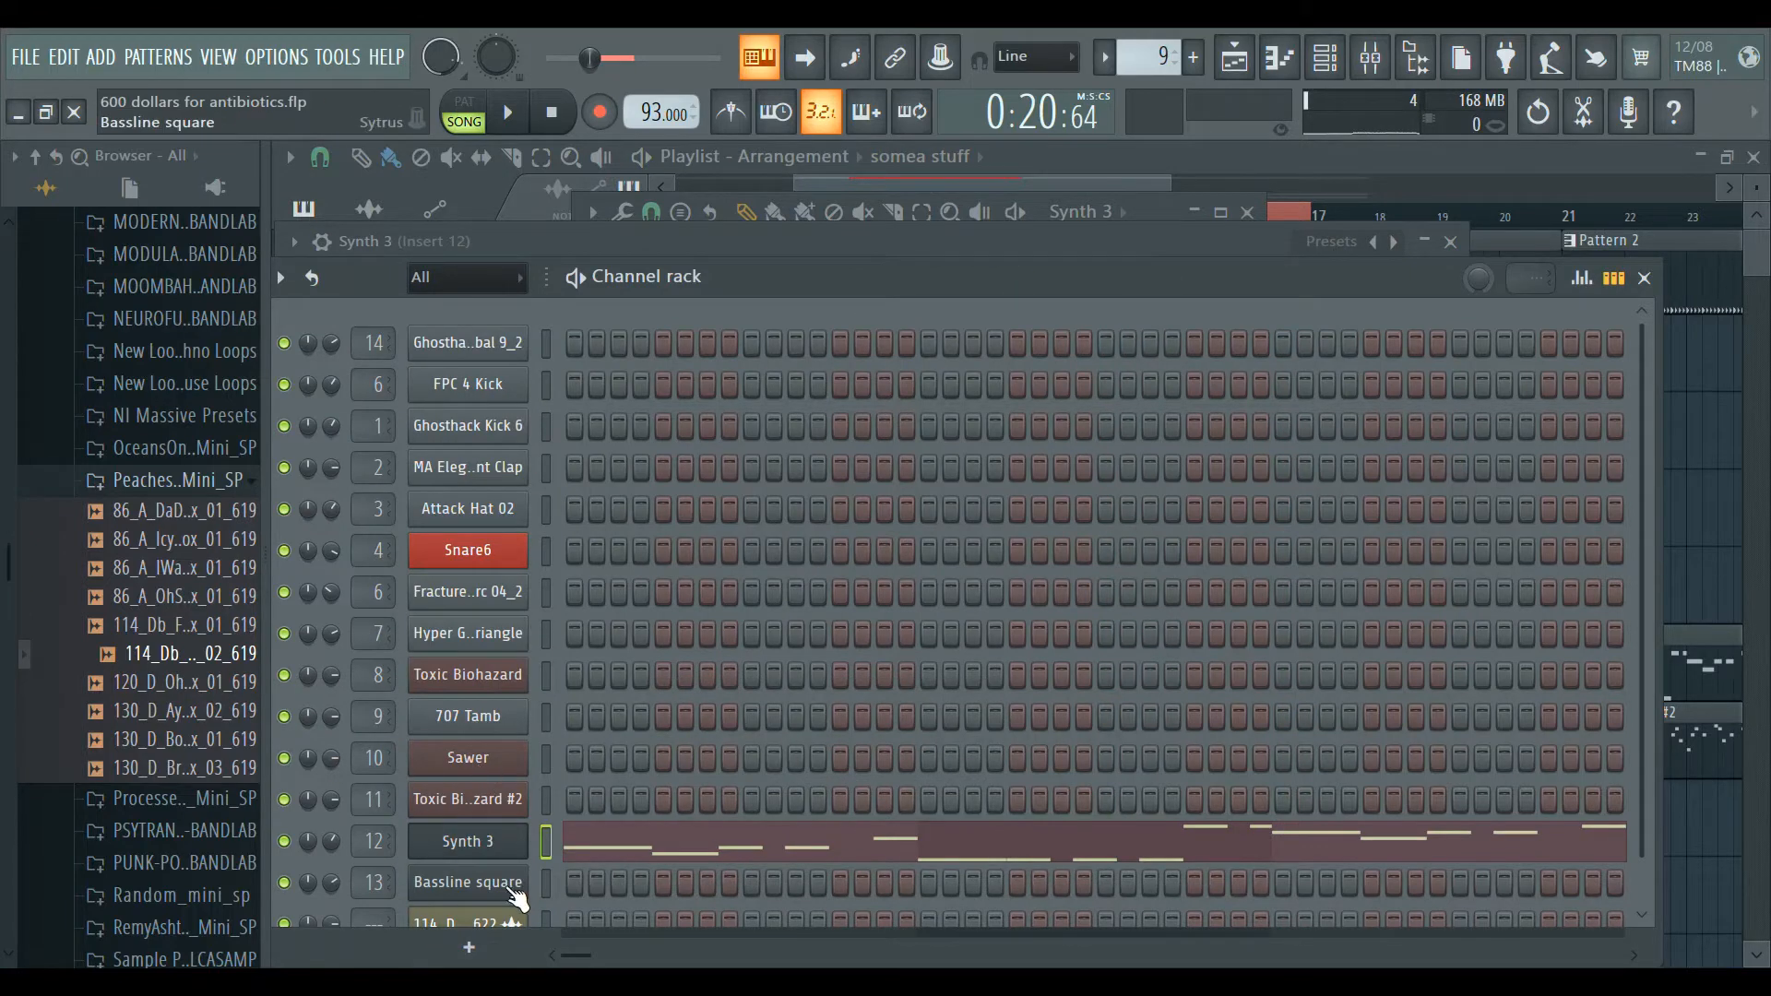
scroll(512, 908, down, 1)
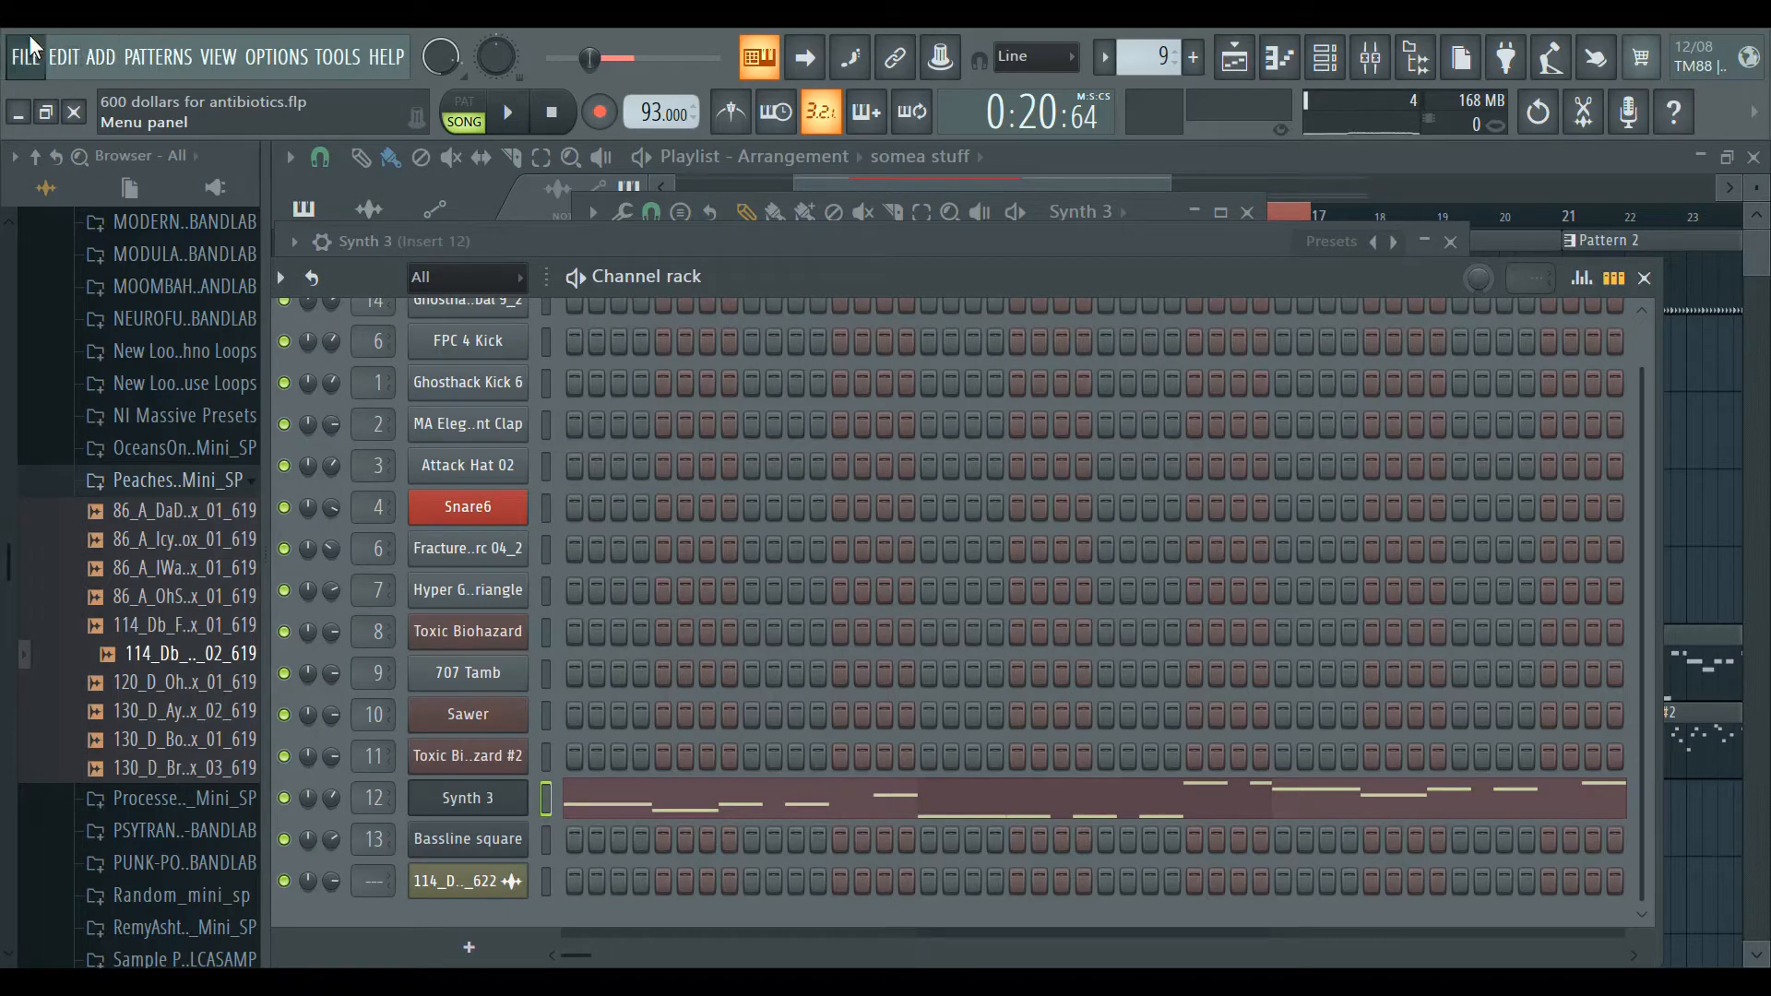
click(393, 315)
drag(939, 267, 952, 252)
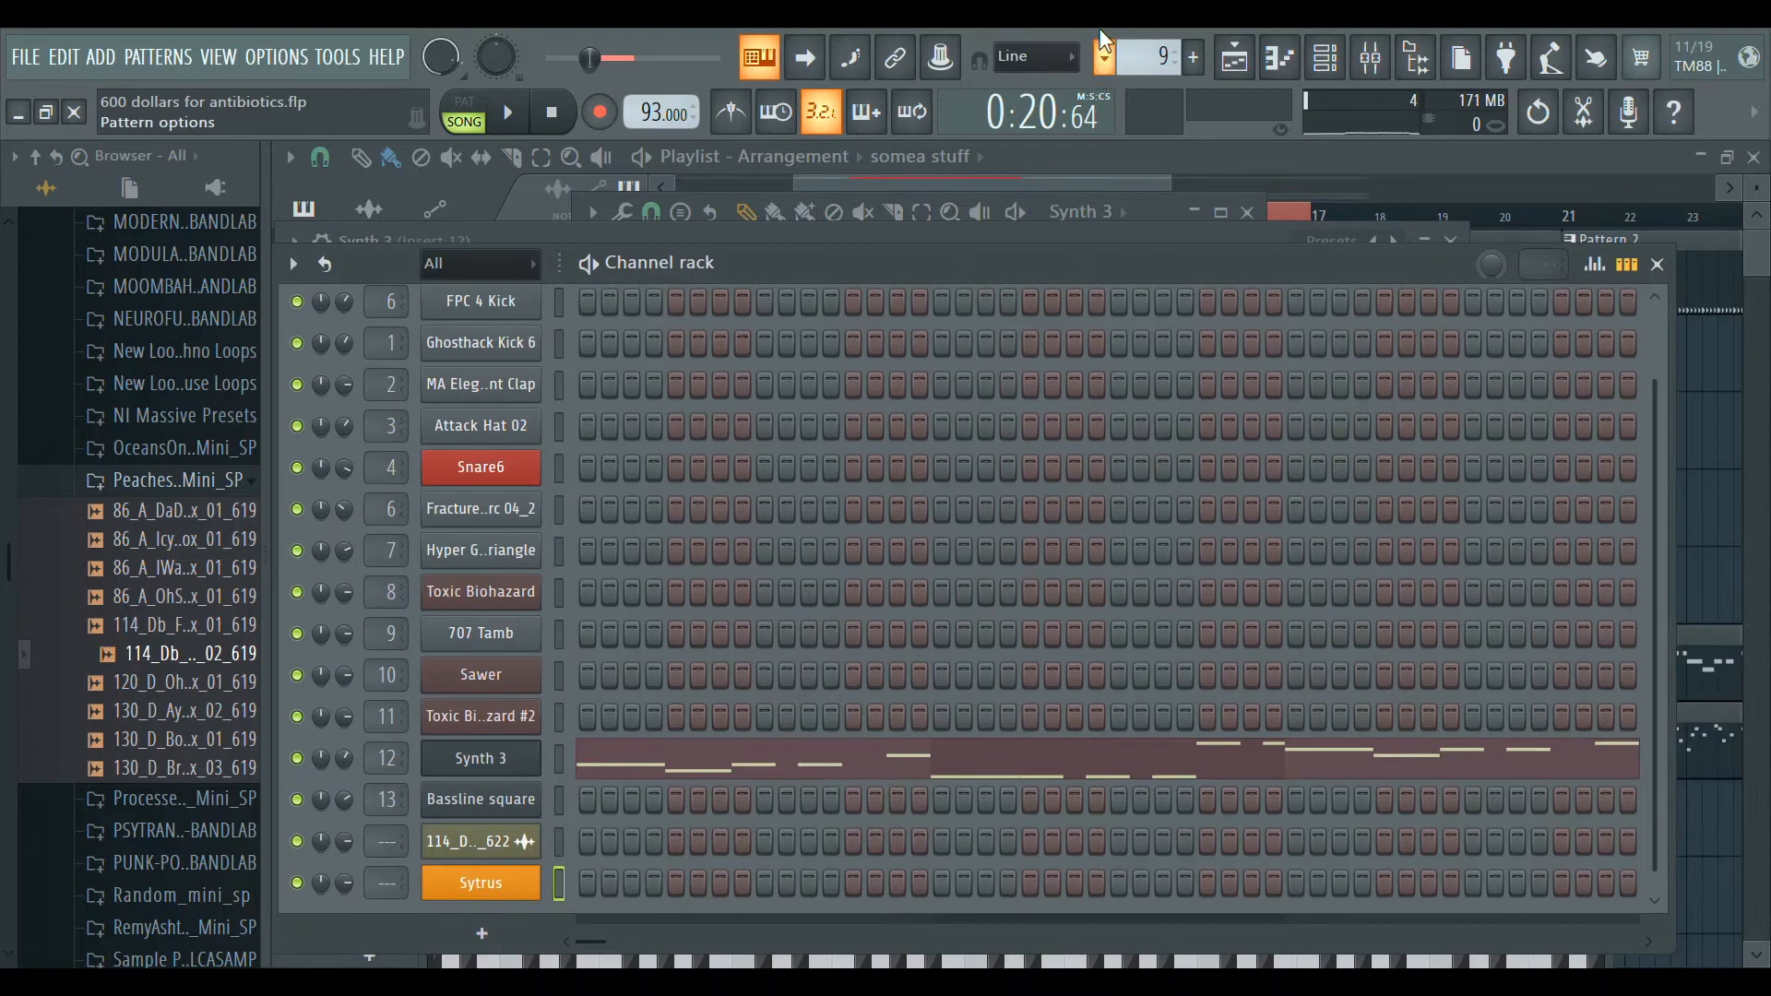
click(1320, 338)
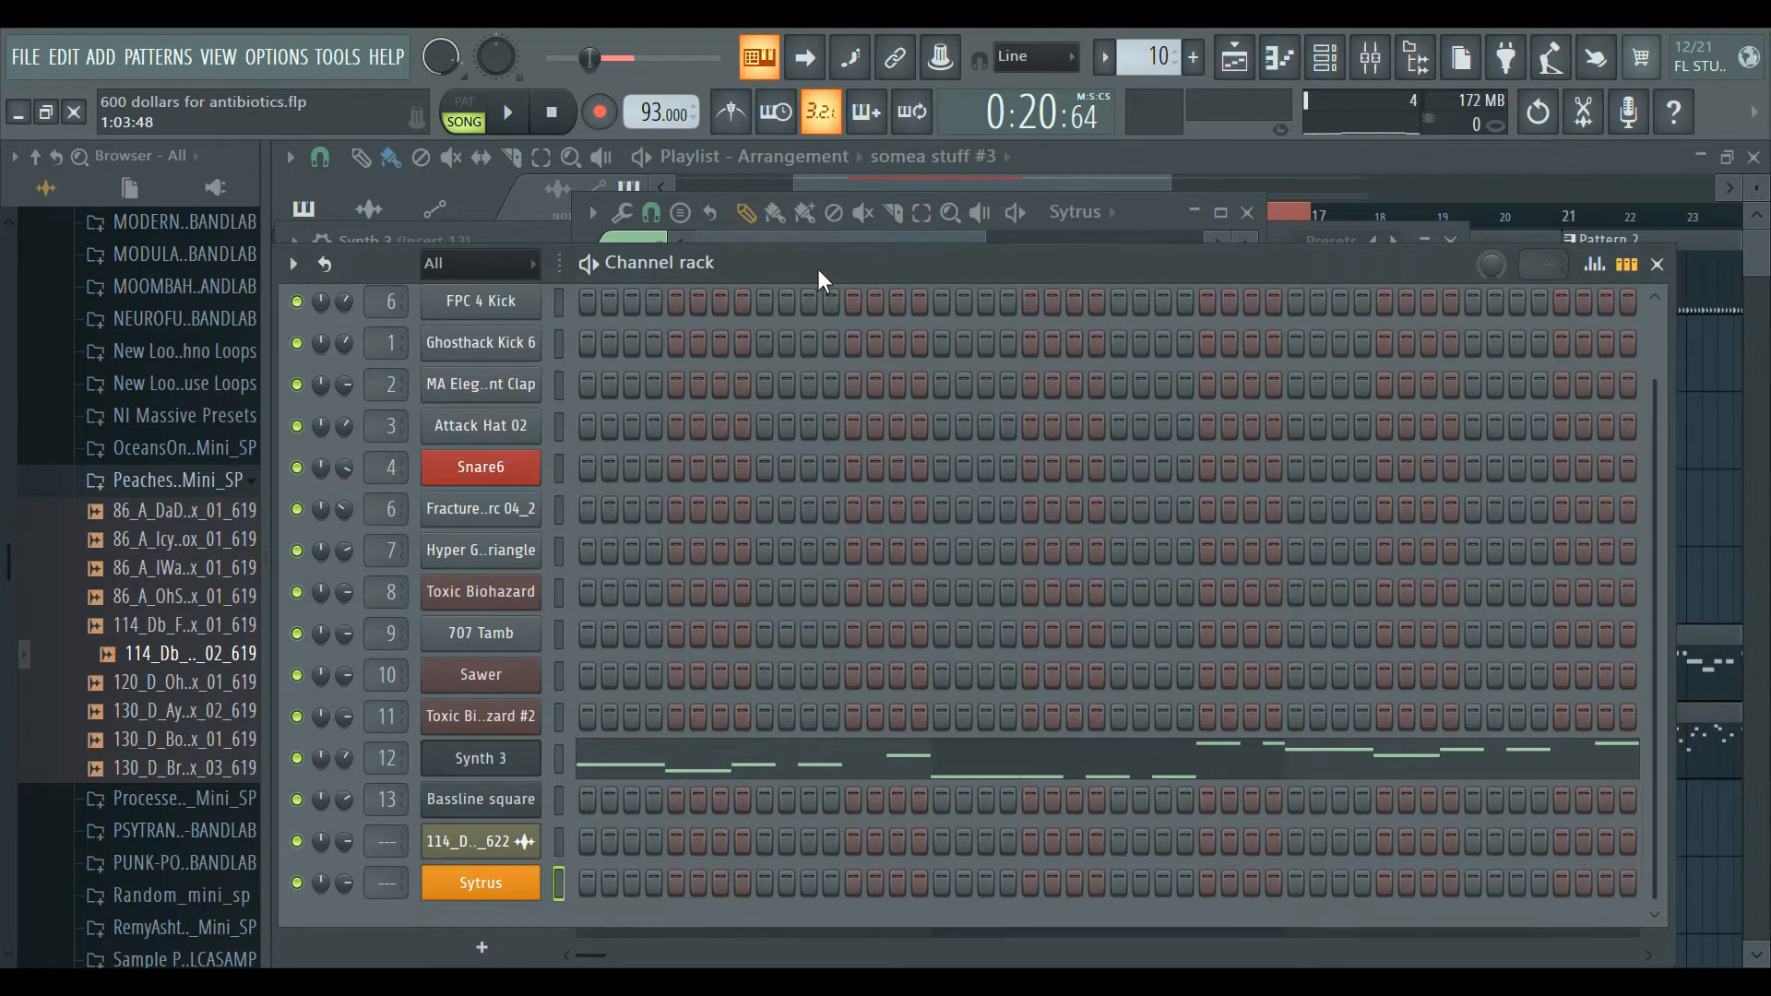
Route the new Sytrus channel to mixer track 12 and copy the Synth 3 notes into it.
drag(817, 268, 848, 231)
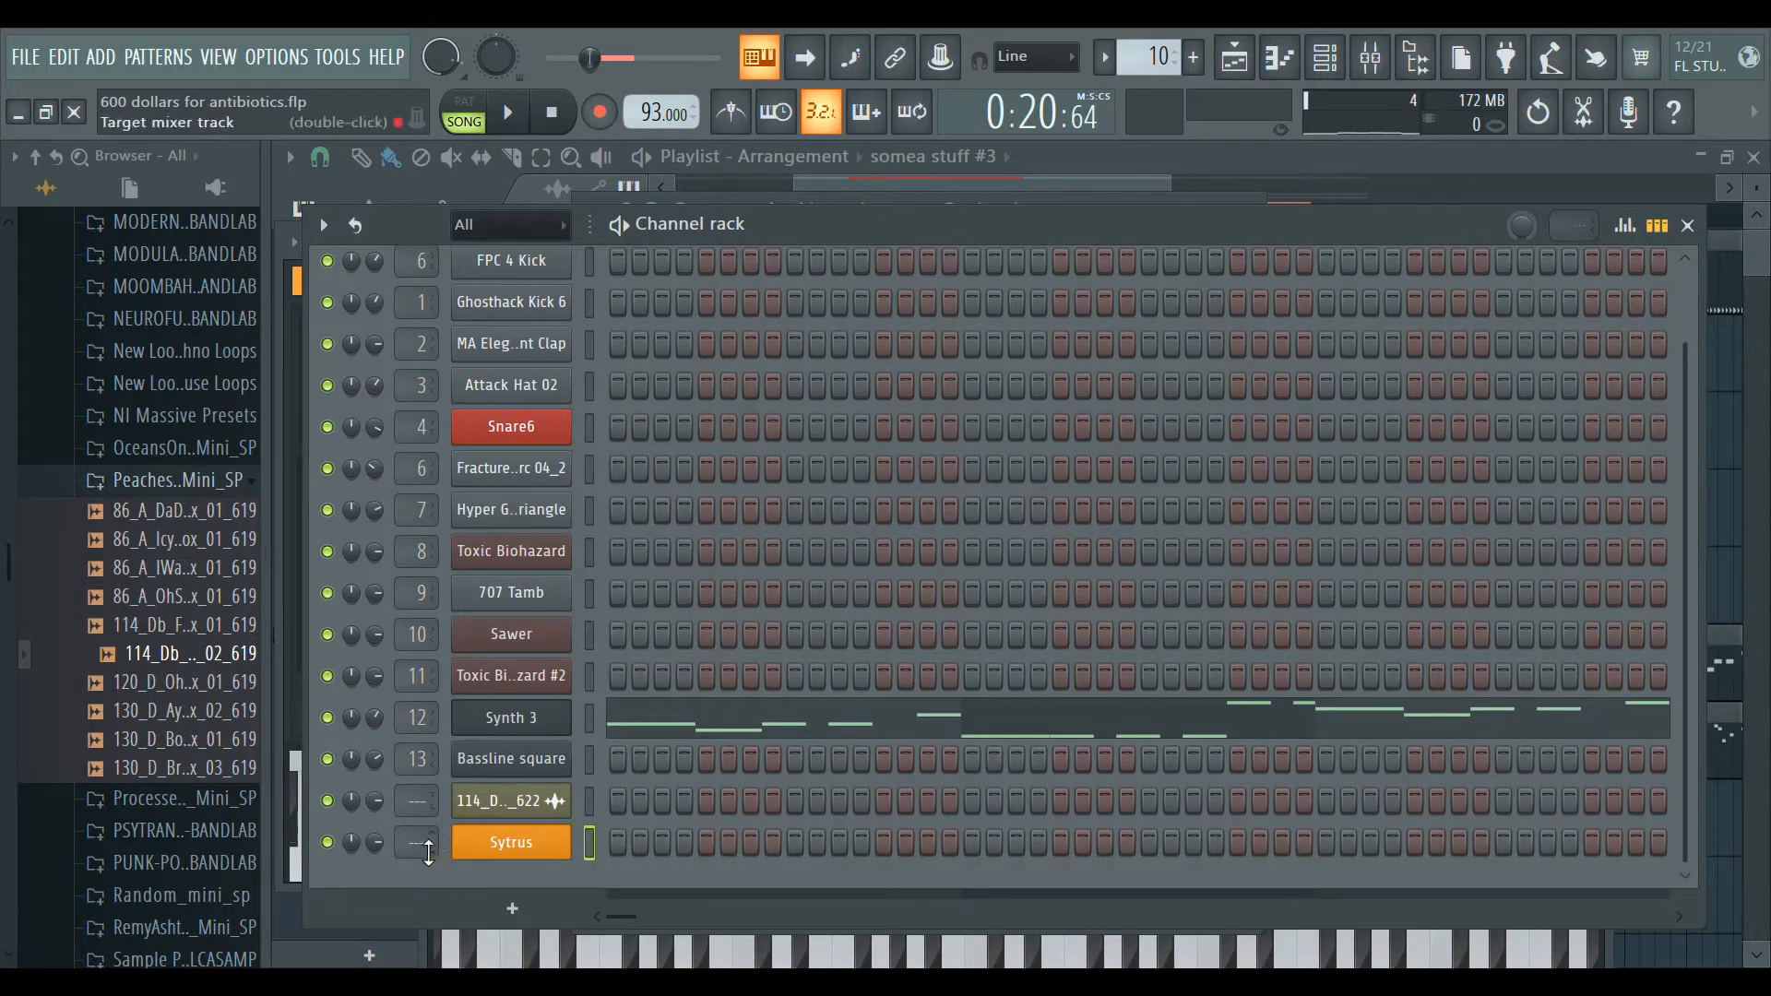
drag(426, 855, 426, 818)
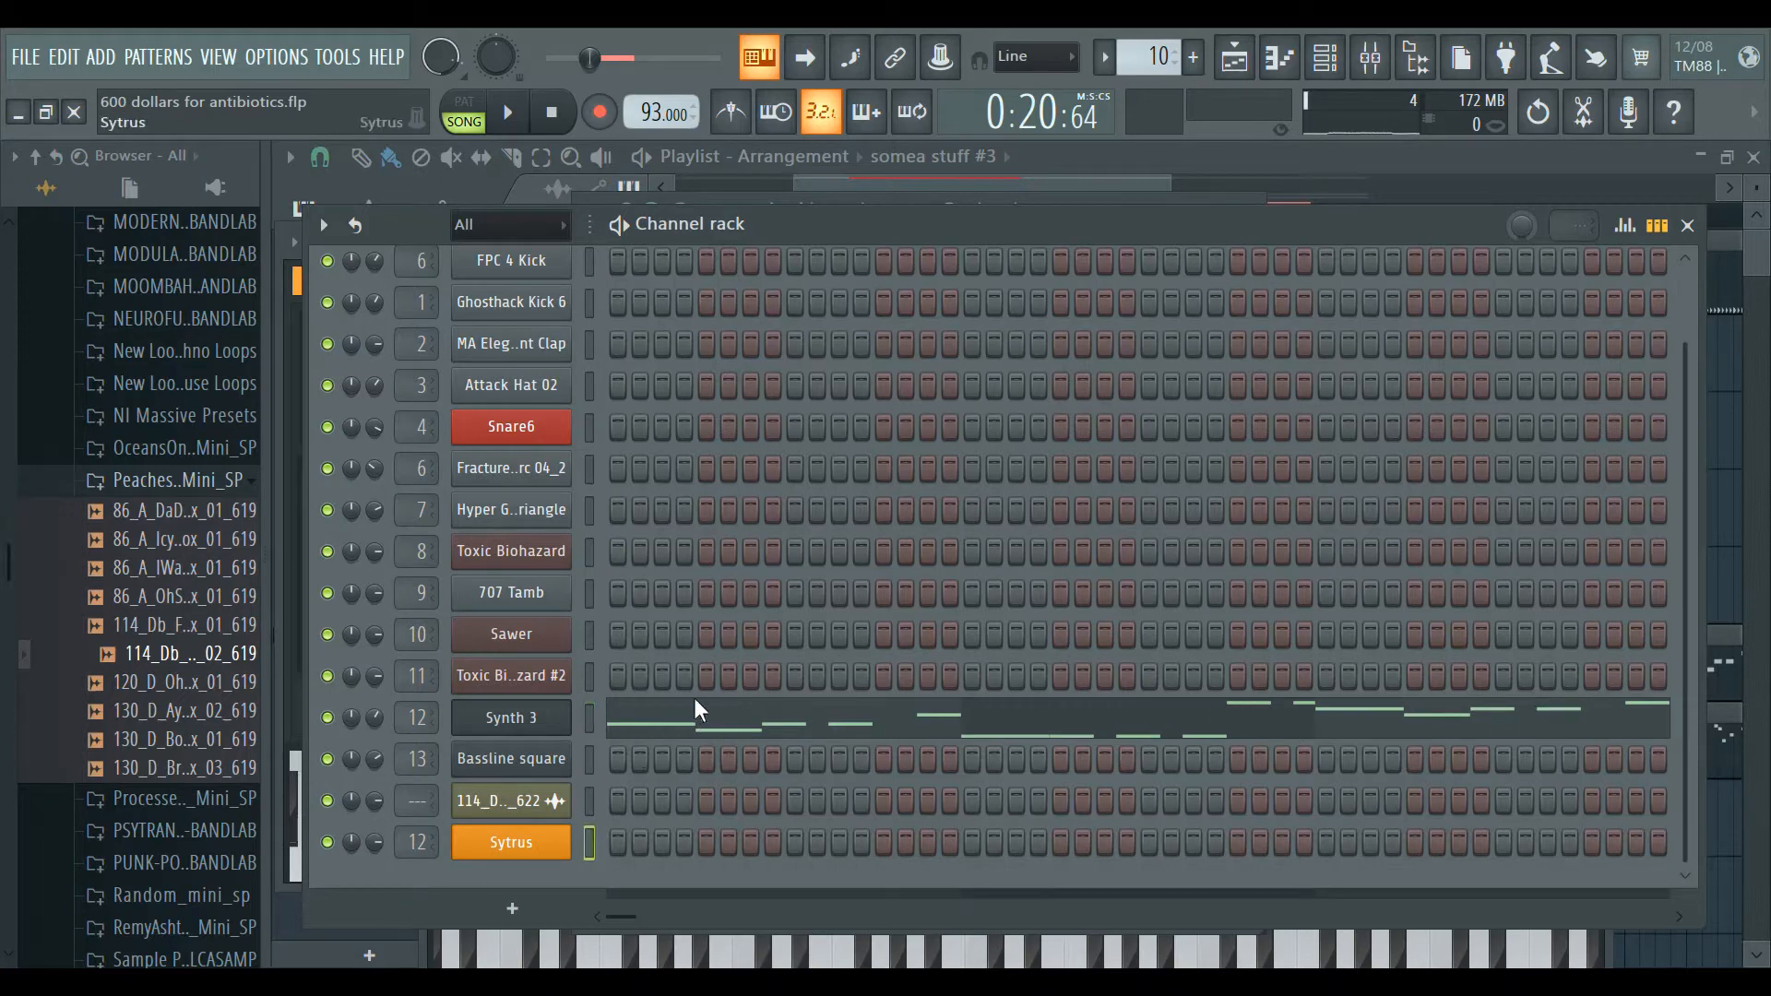
key(ctrl+v)
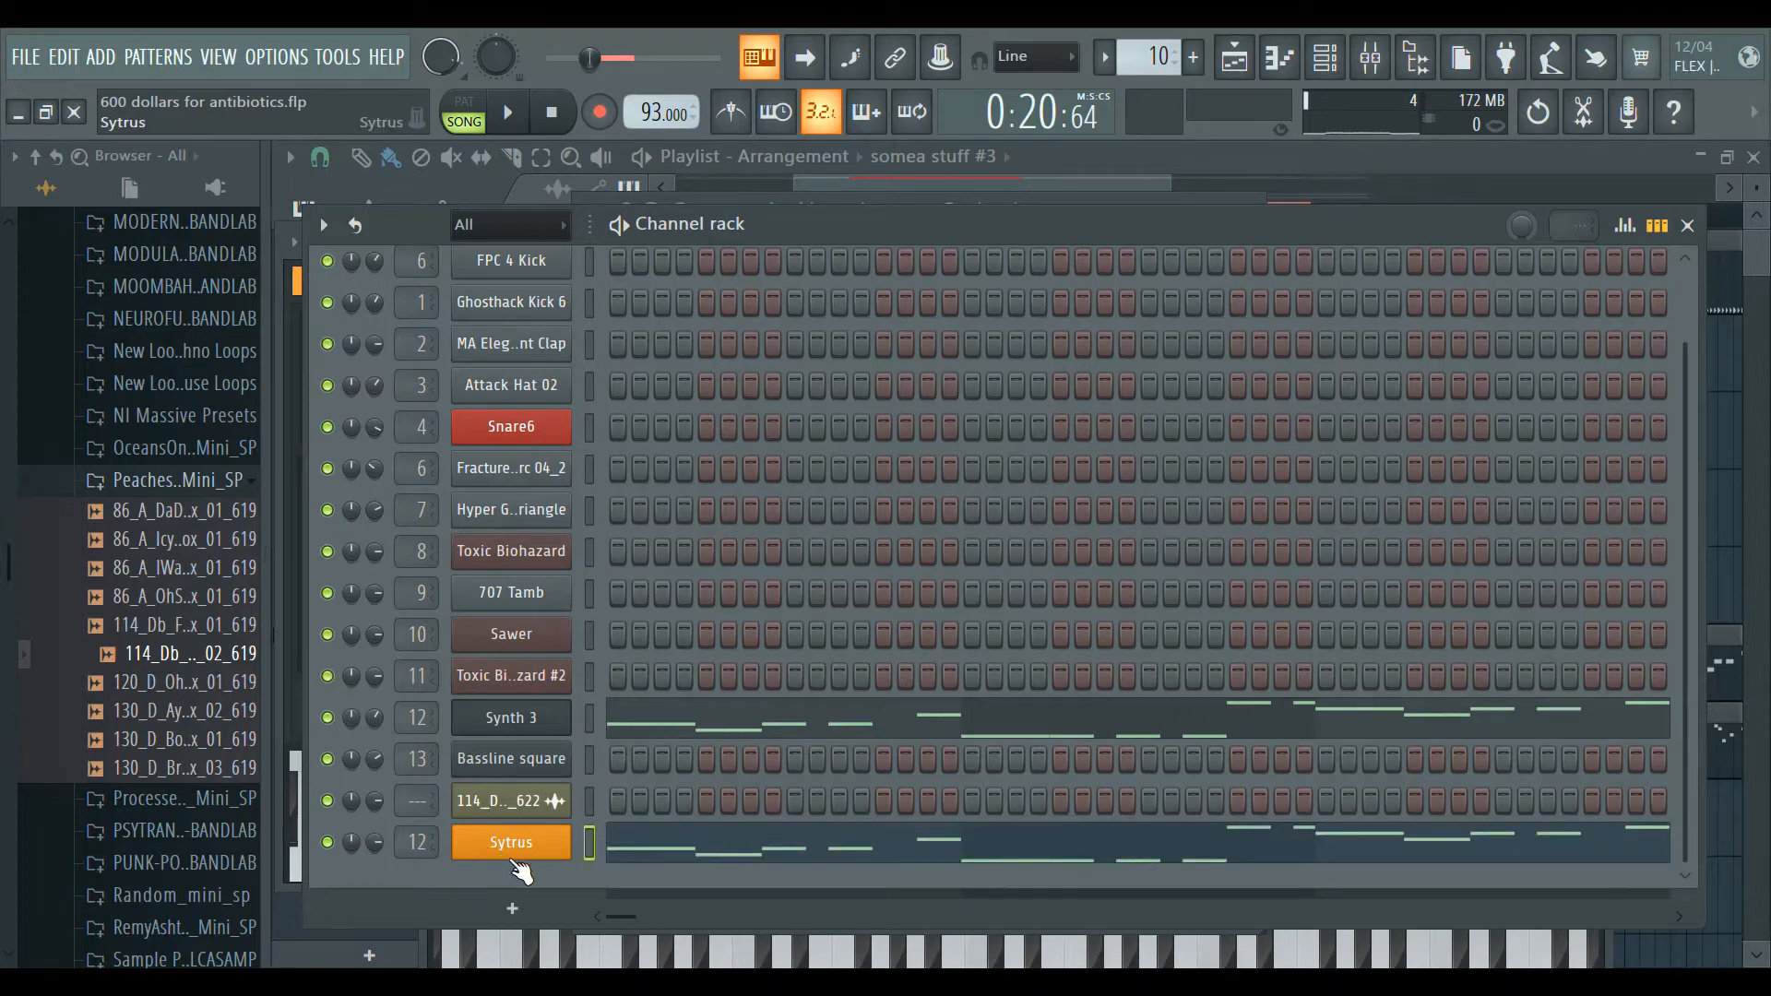
Mute the Synth 3 channel and audition the new Sytrus channel with its Default preset loaded.
click(327, 717)
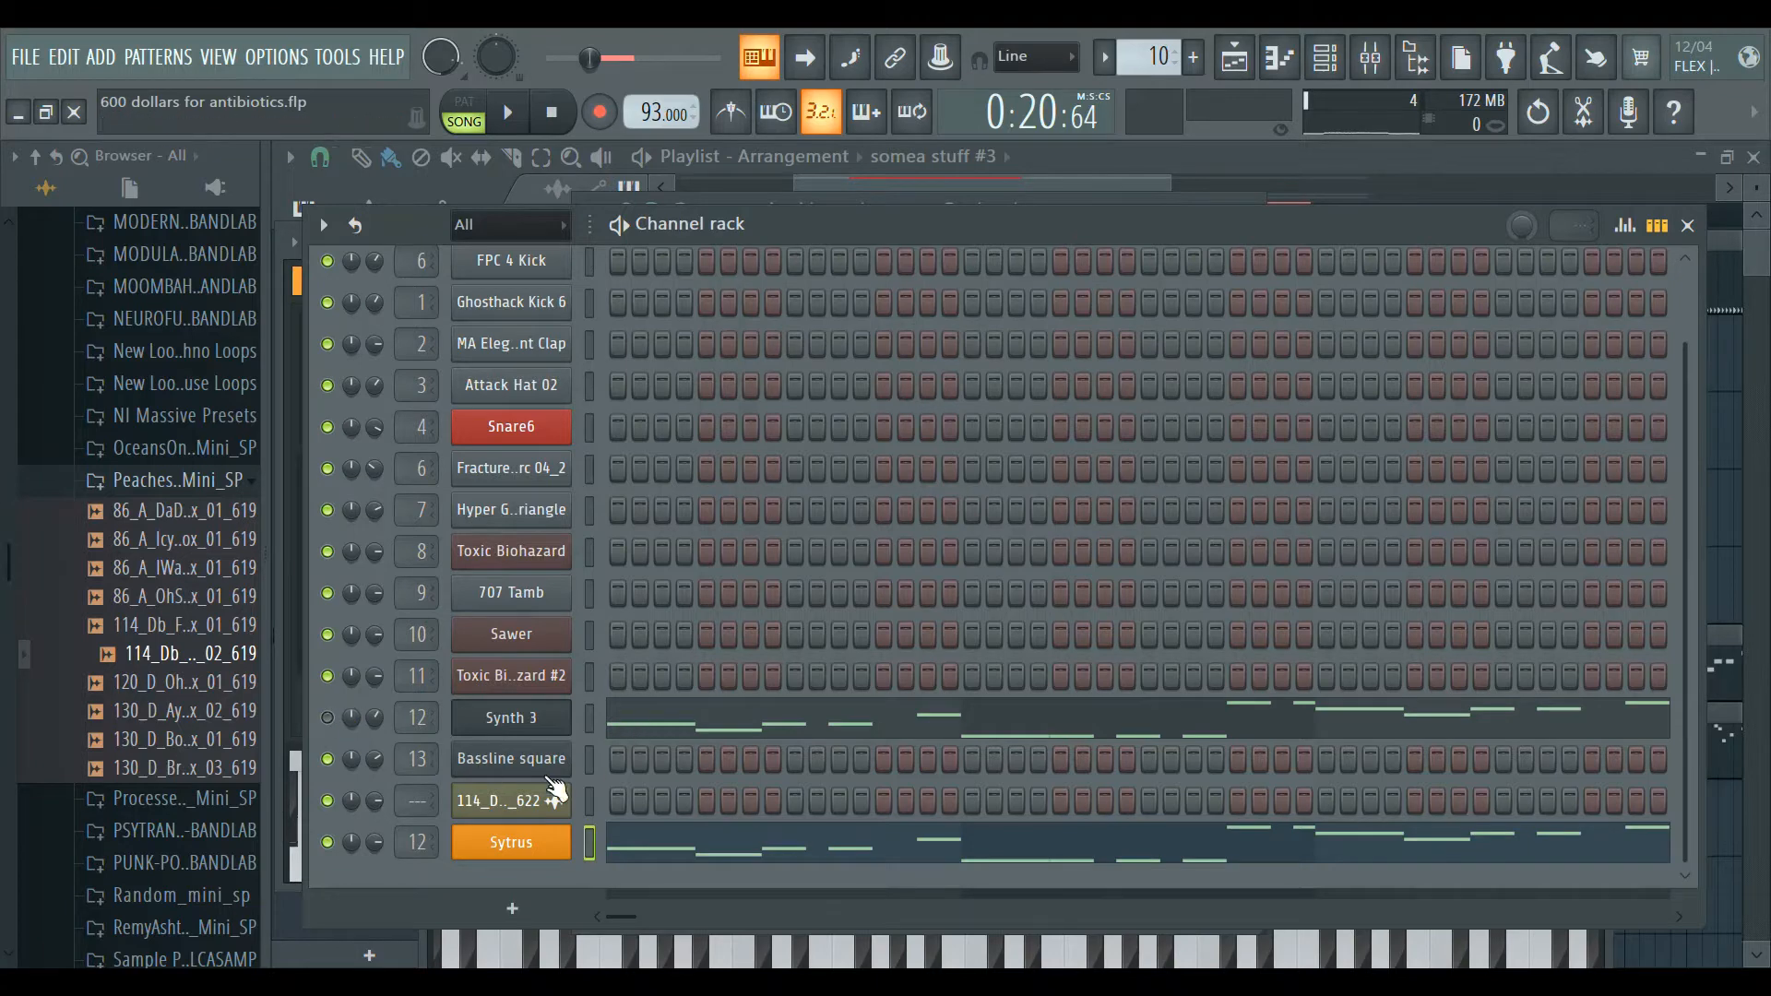
click(514, 843)
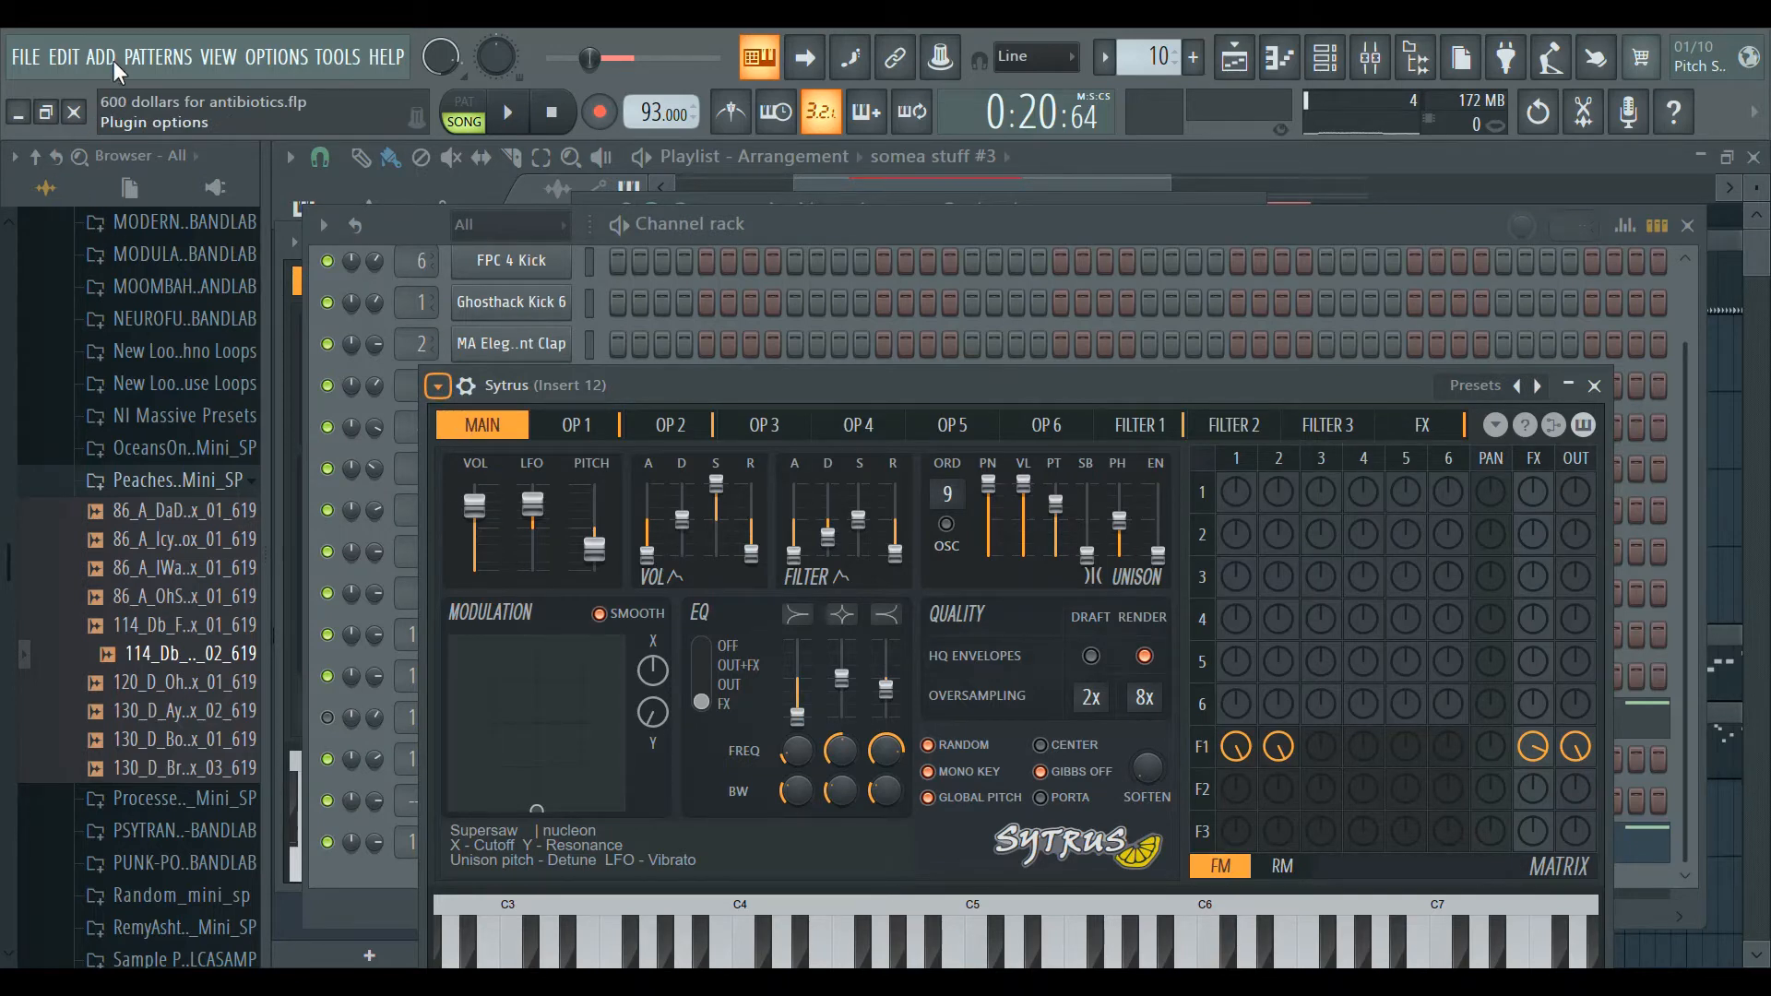
key(e)
key(r)
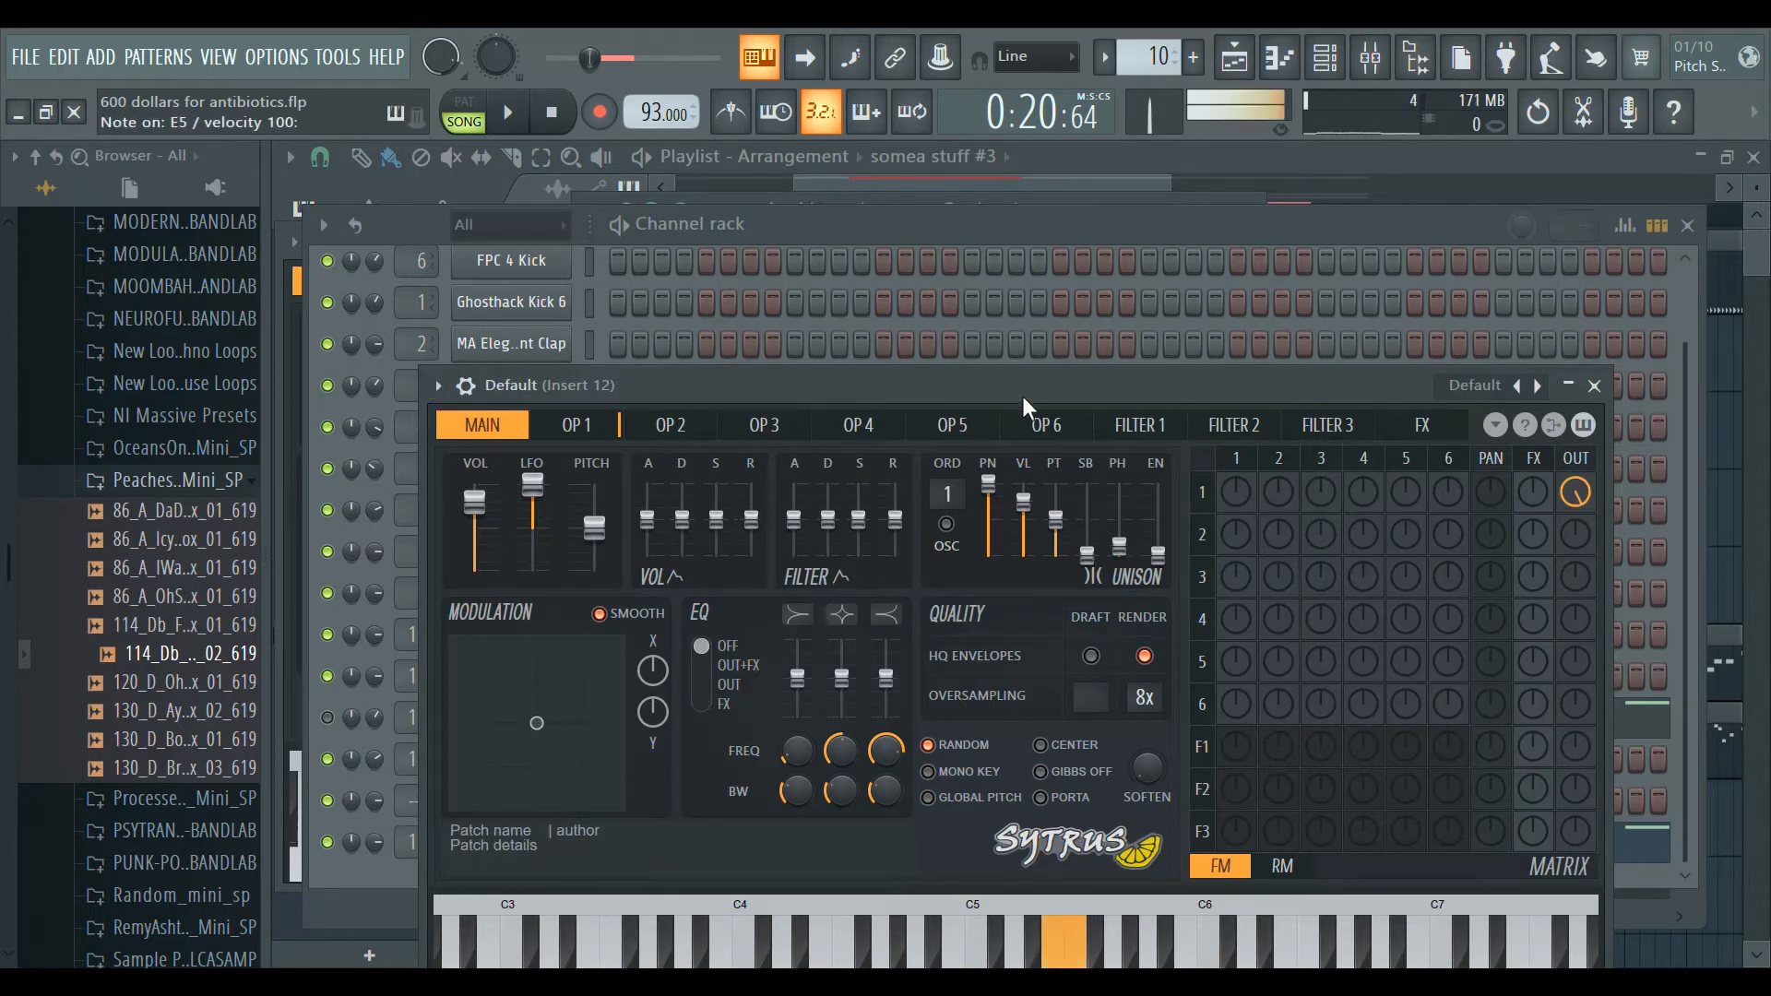
key(e)
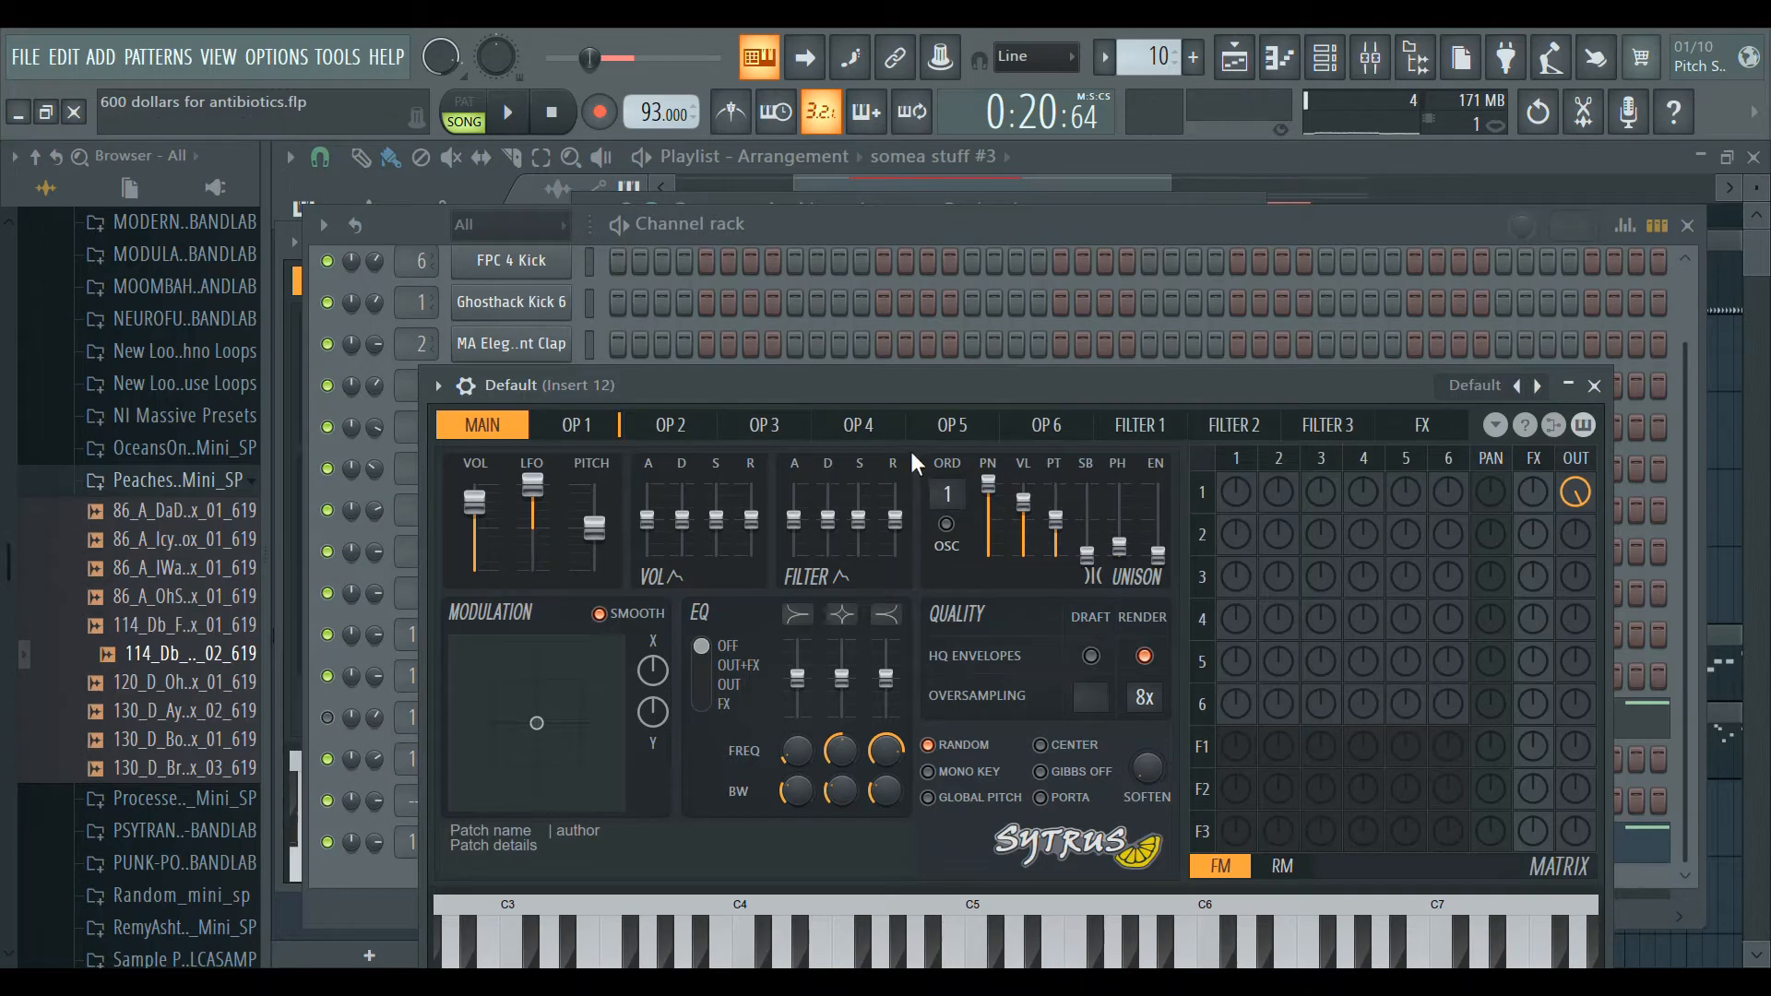
Check operator 1 of the default Sytrus patch and return to the channel rack.
click(574, 425)
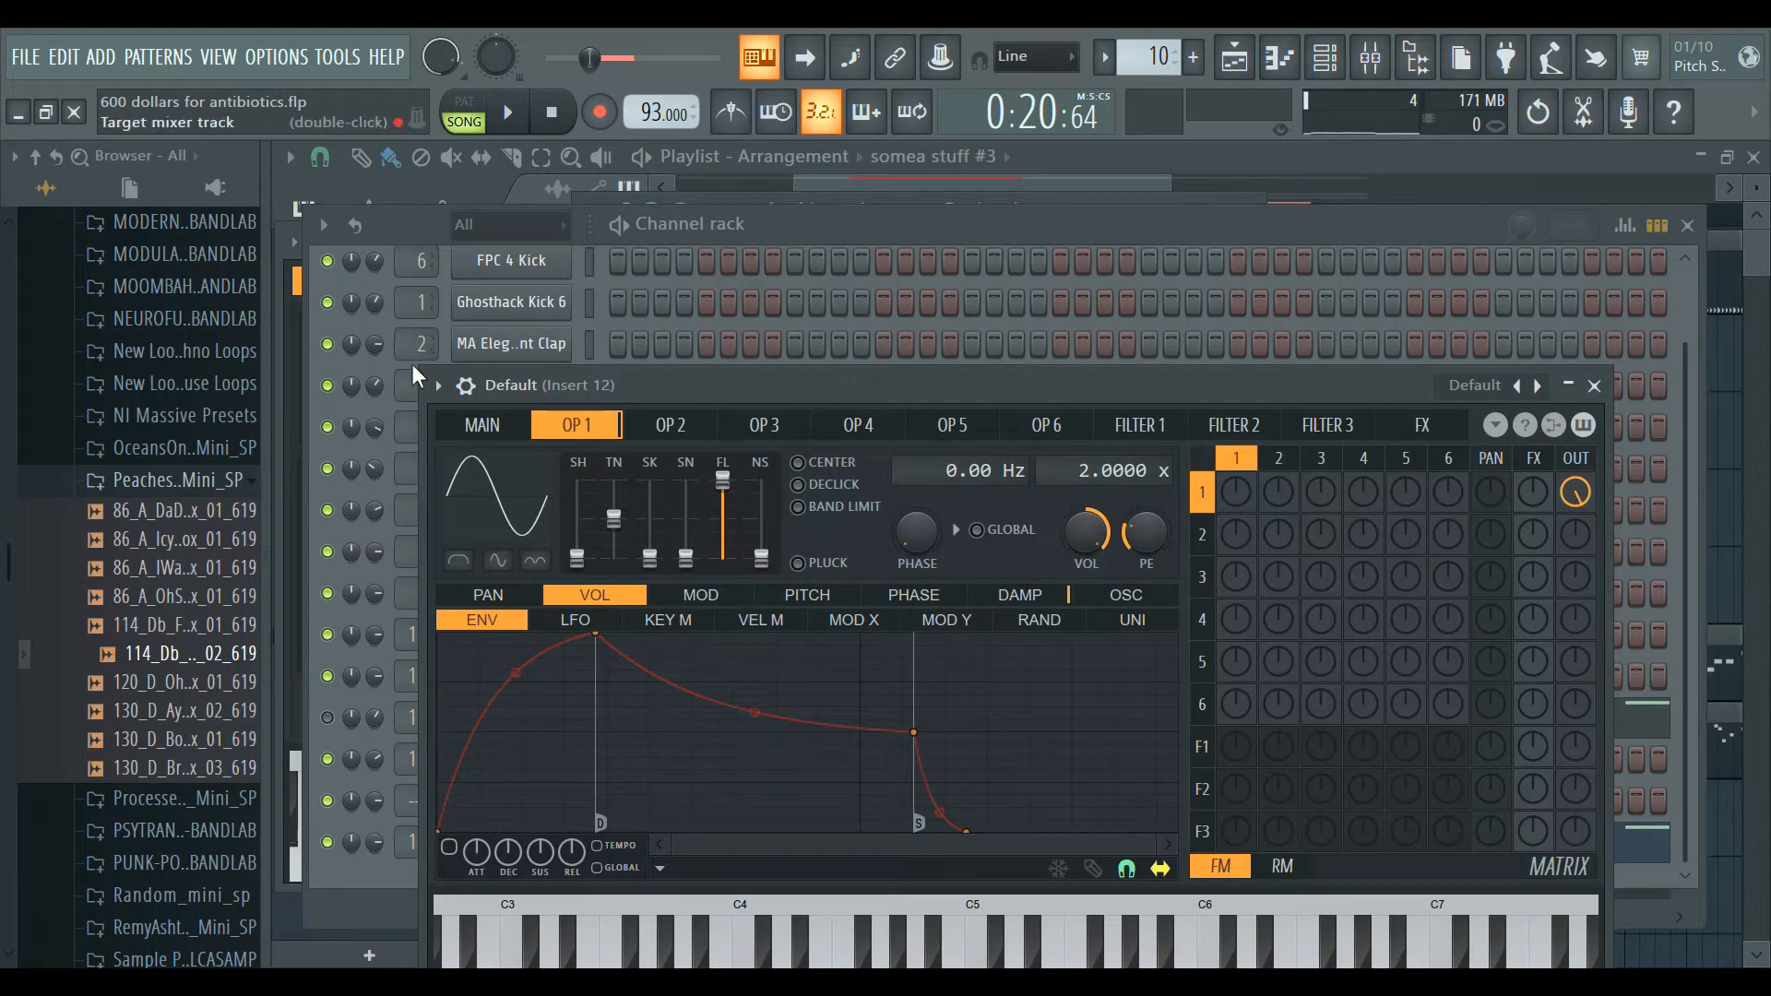
click(469, 434)
click(876, 231)
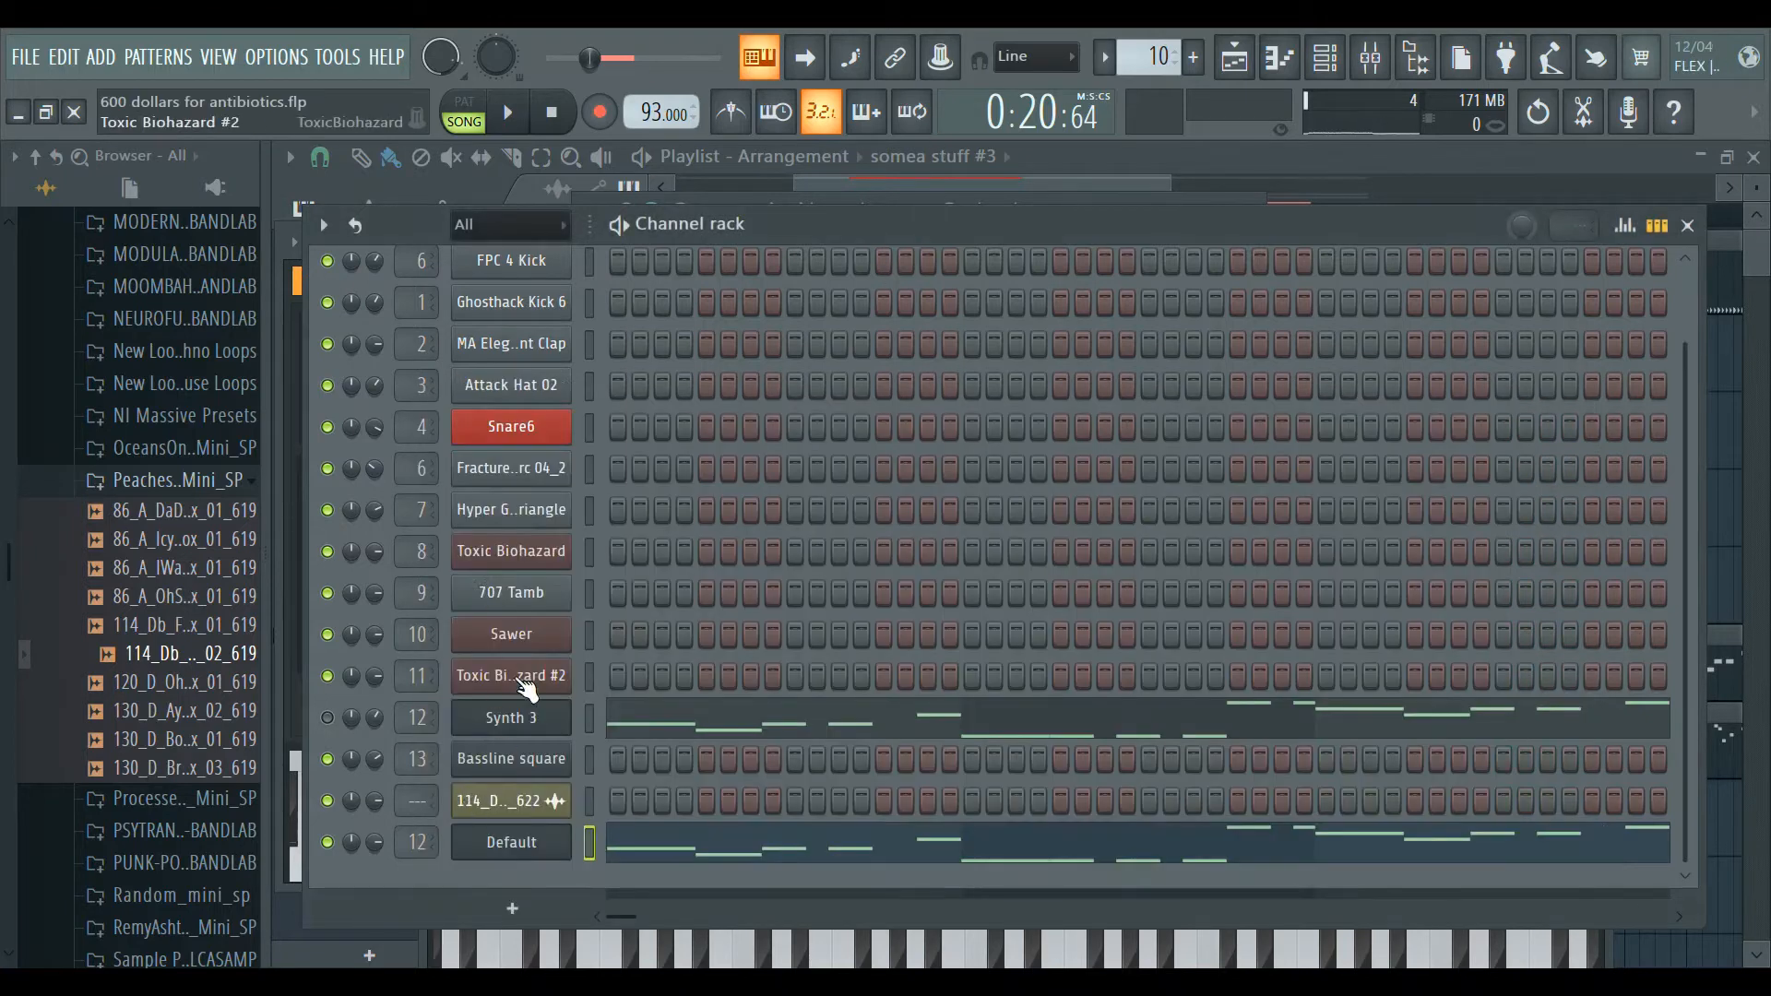
Load the Synth 3 preset into the new Default Sytrus channel and try reshaping operator 1's waveform into a sine.
click(514, 842)
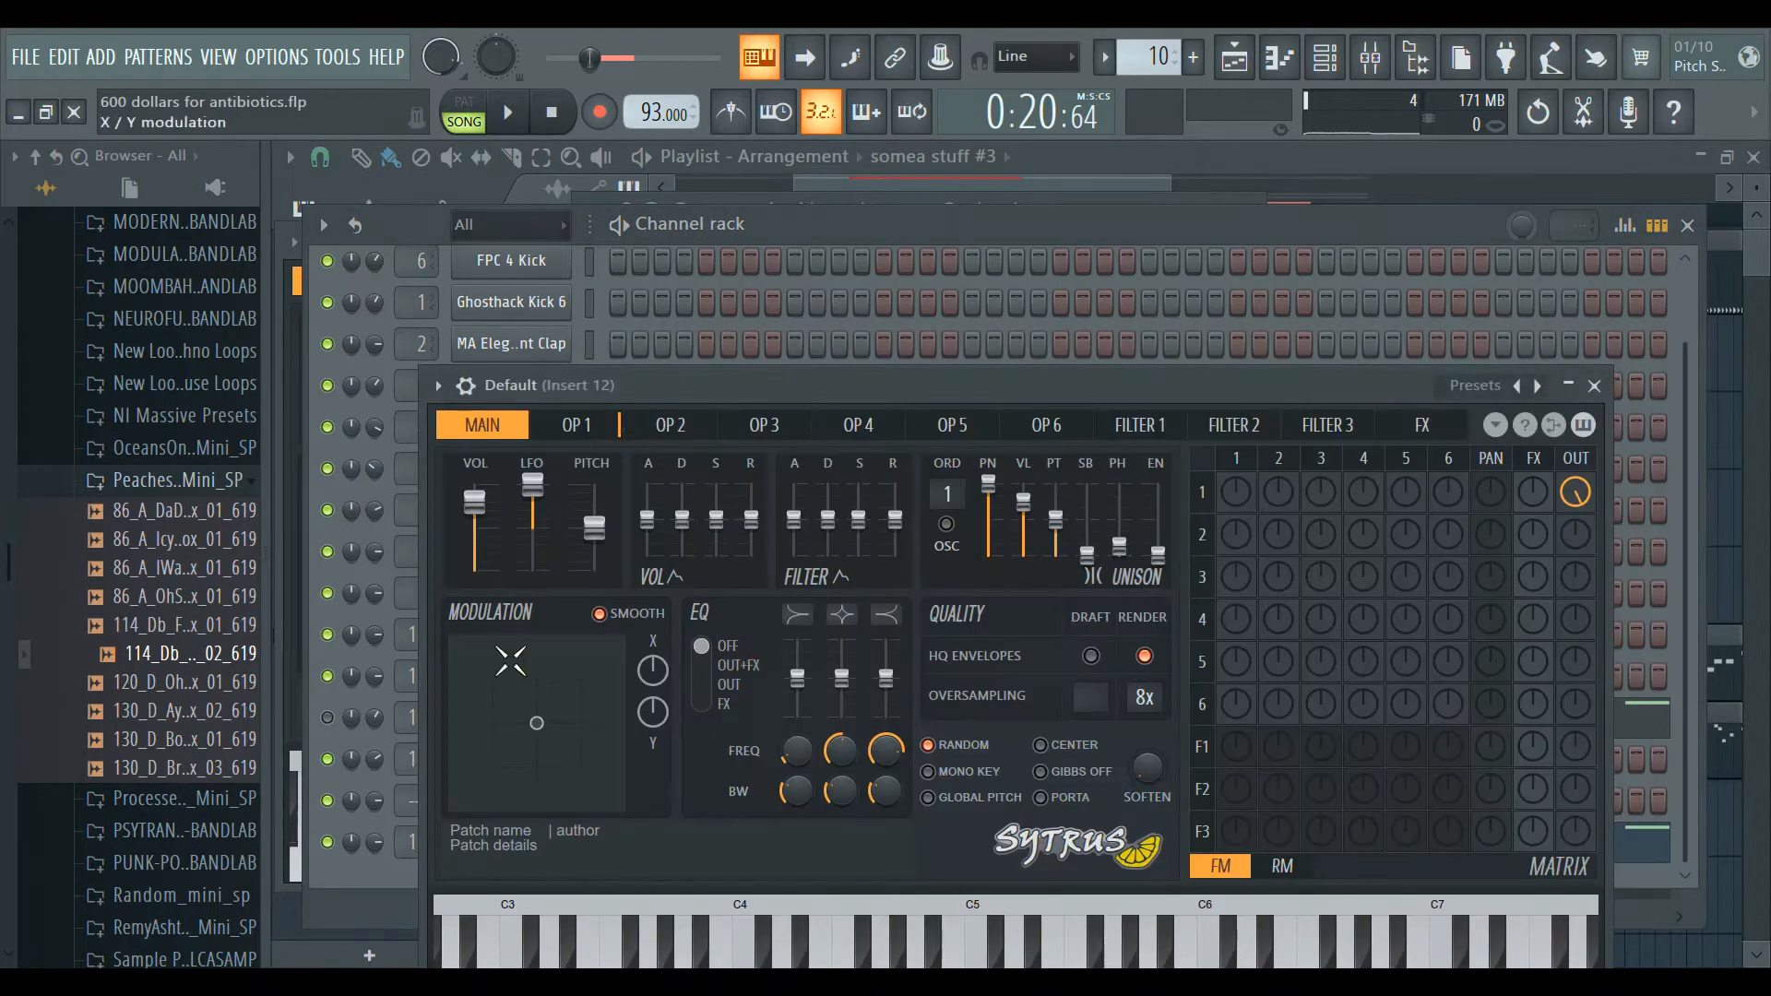
drag(1469, 374, 1474, 378)
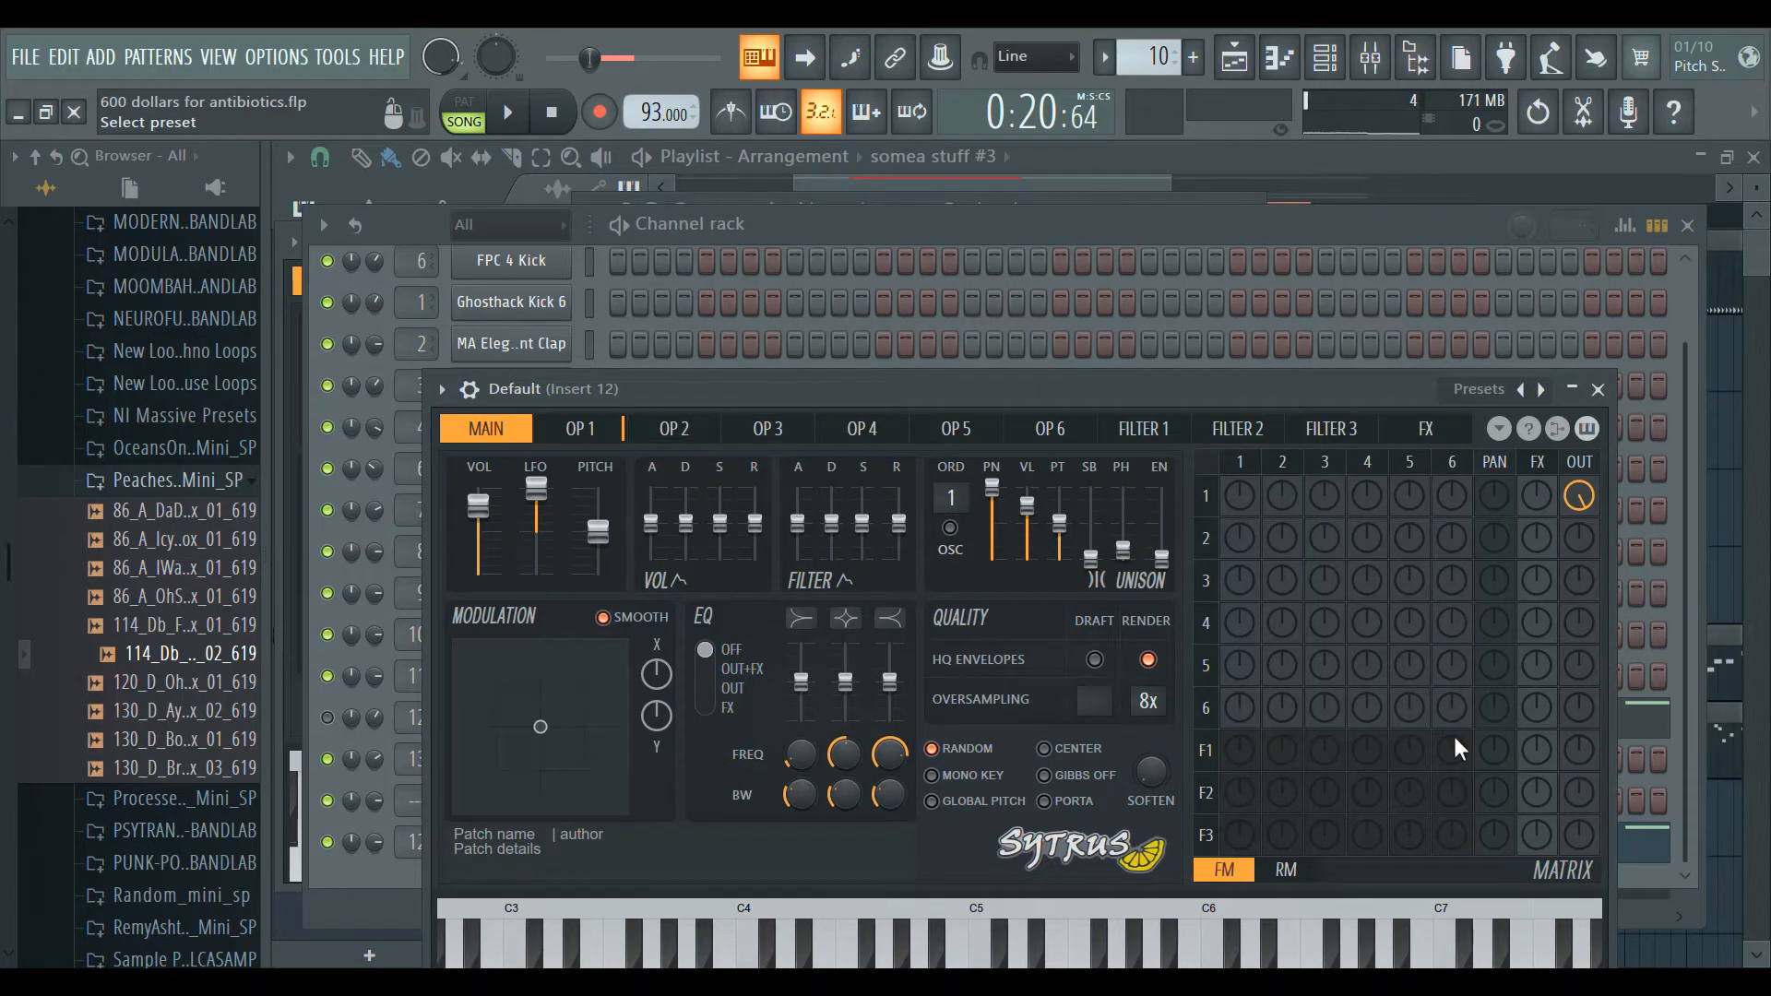
click(398, 432)
click(582, 429)
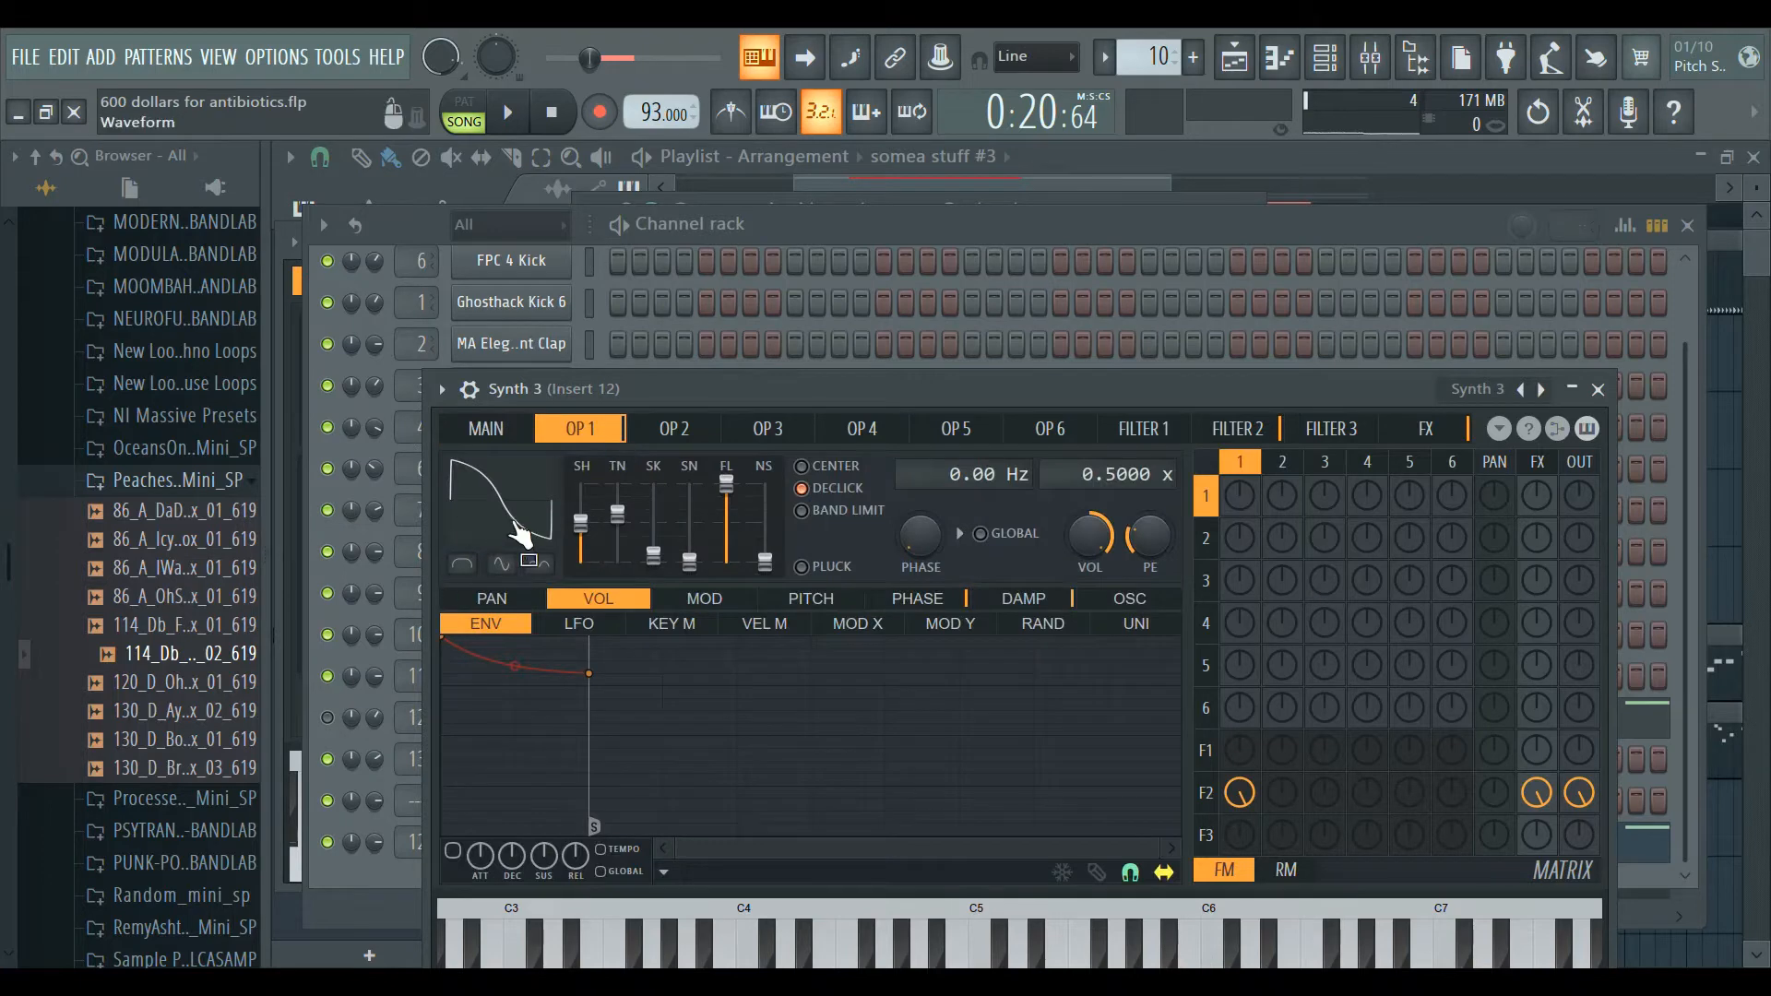
drag(580, 524, 580, 560)
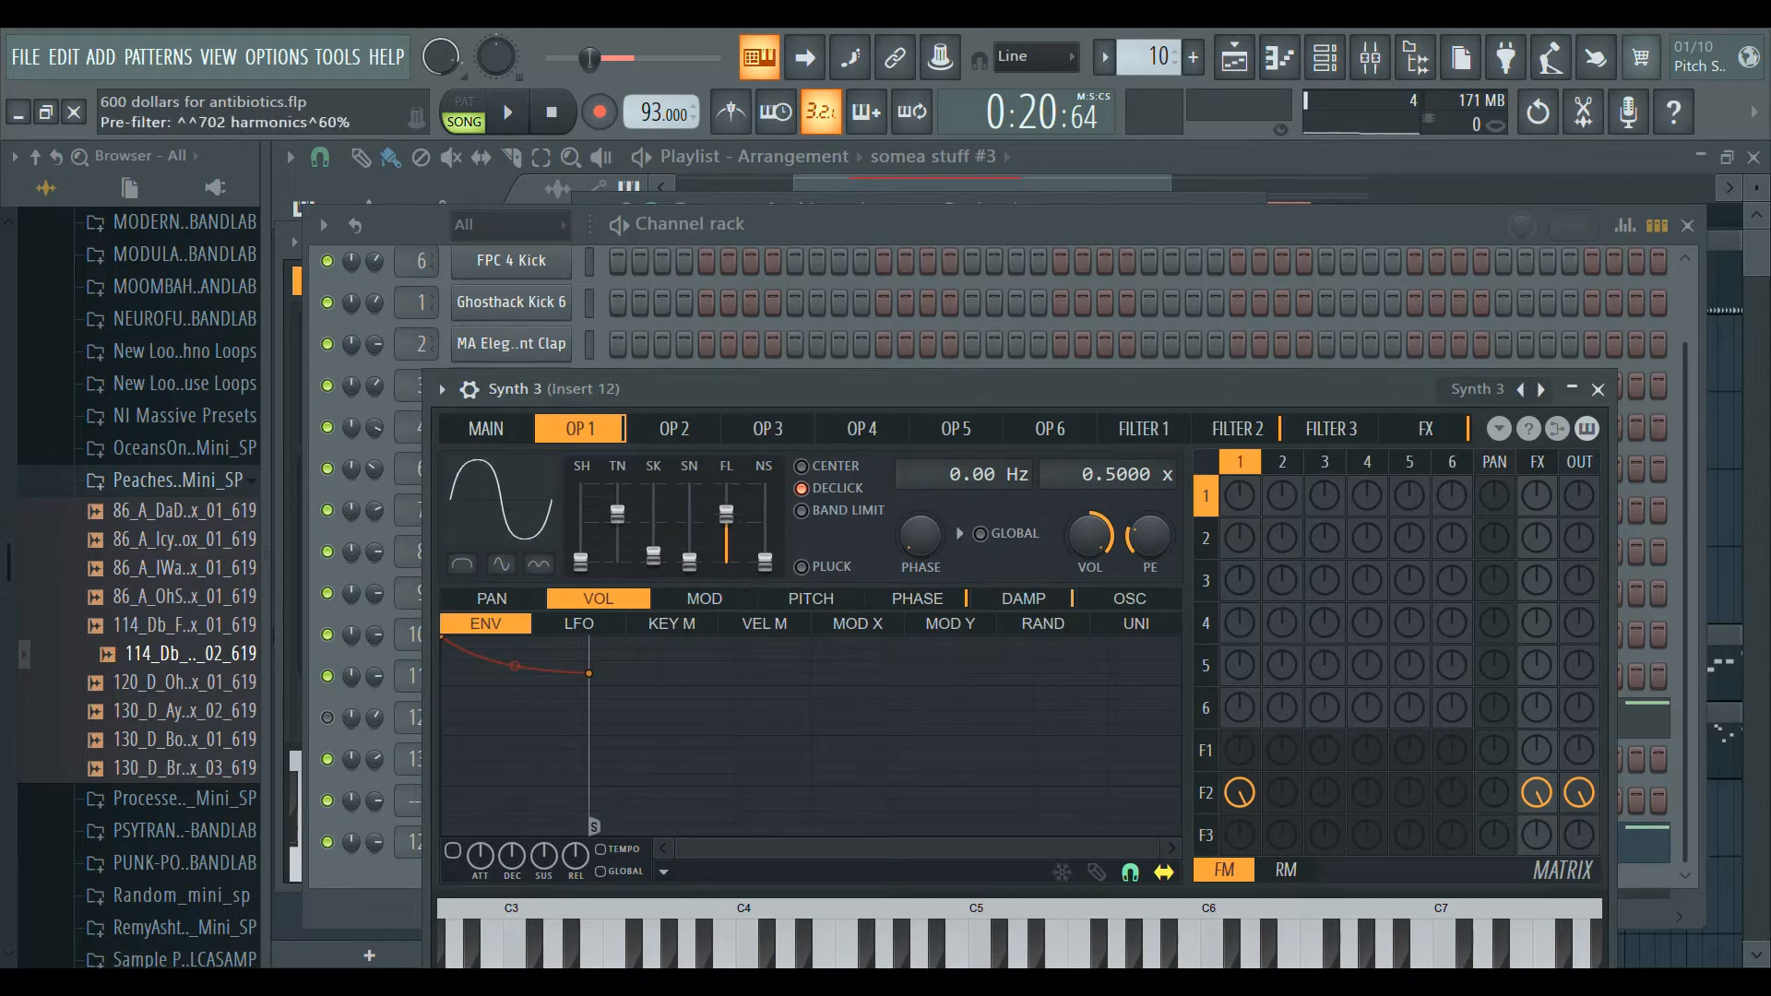
drag(631, 522, 631, 526)
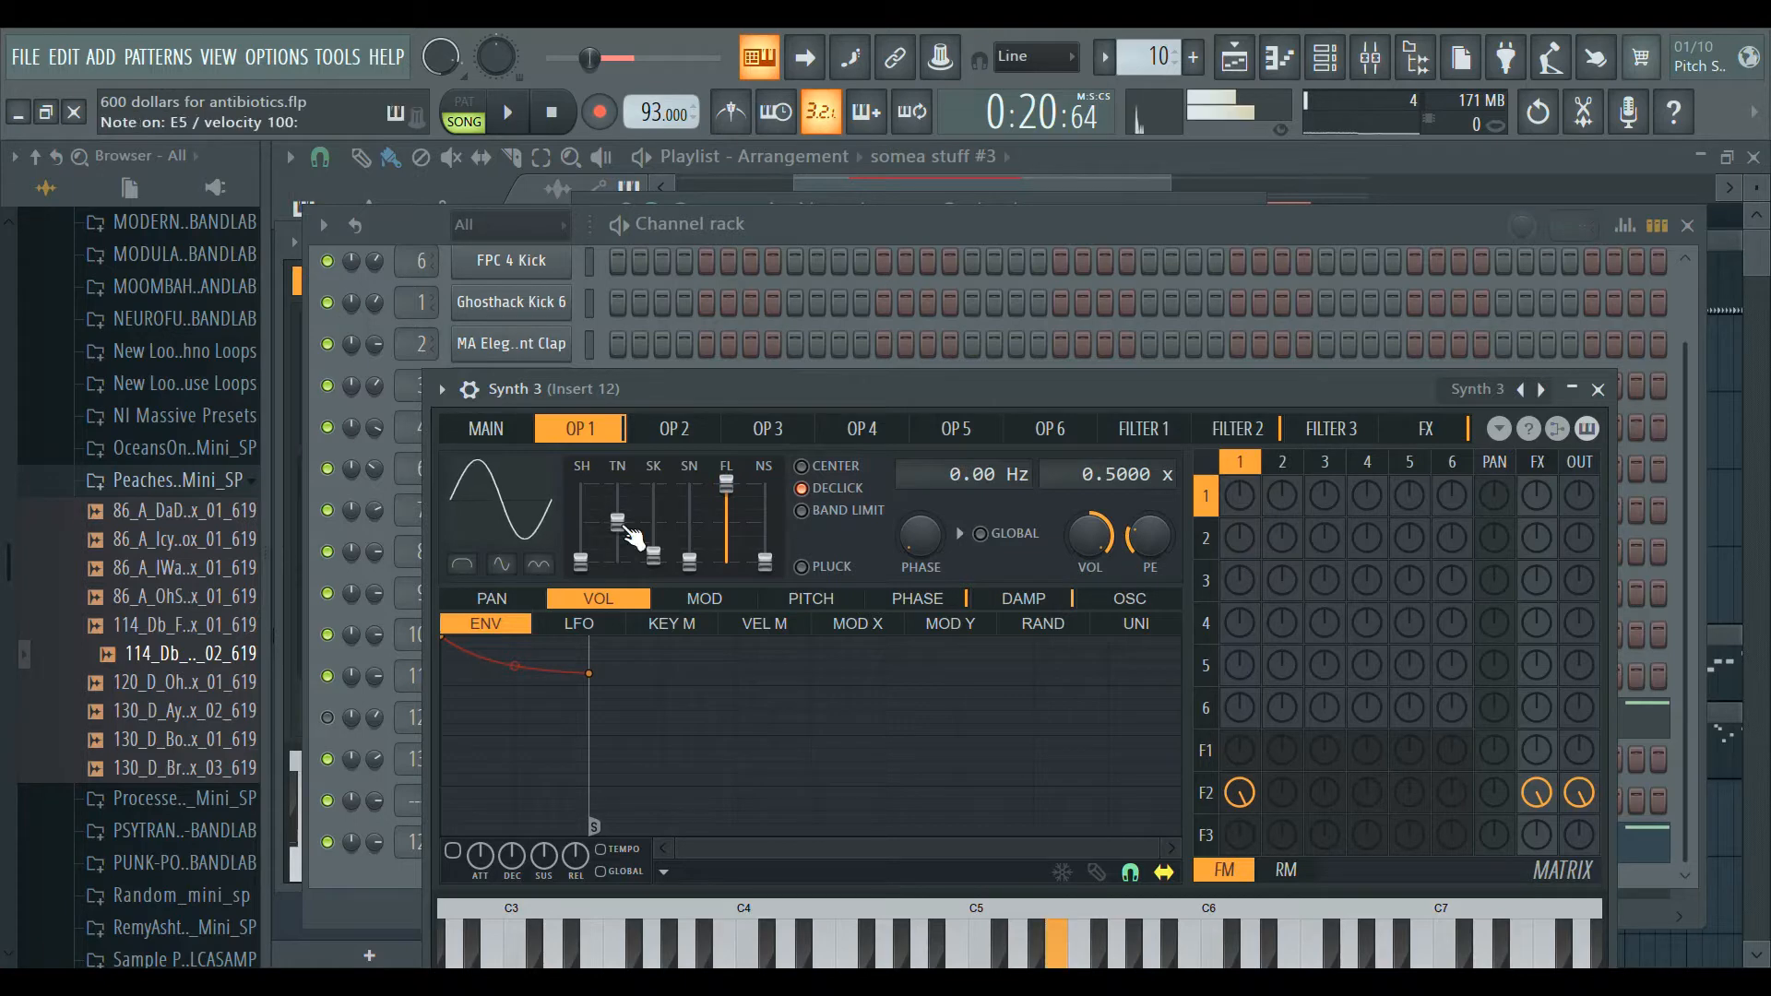
Inspect filter 2 and the FX delay settings of the loaded preset, and try raising the master pitch.
click(1236, 428)
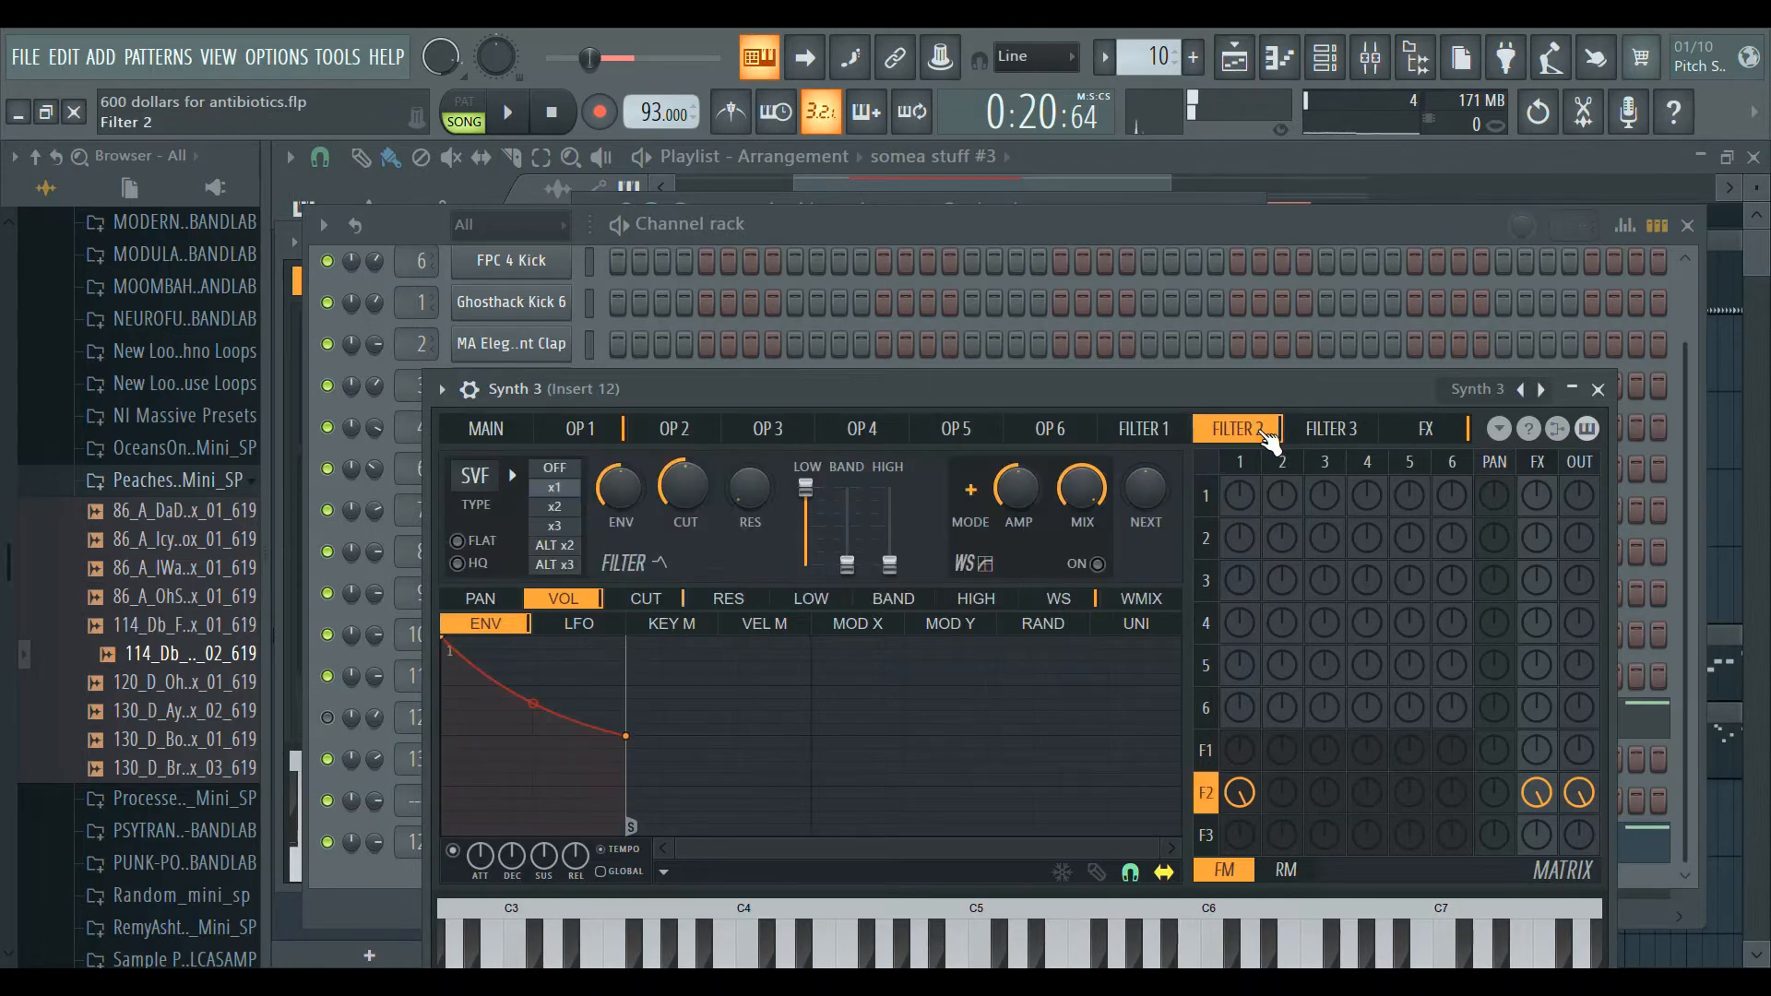
click(1426, 429)
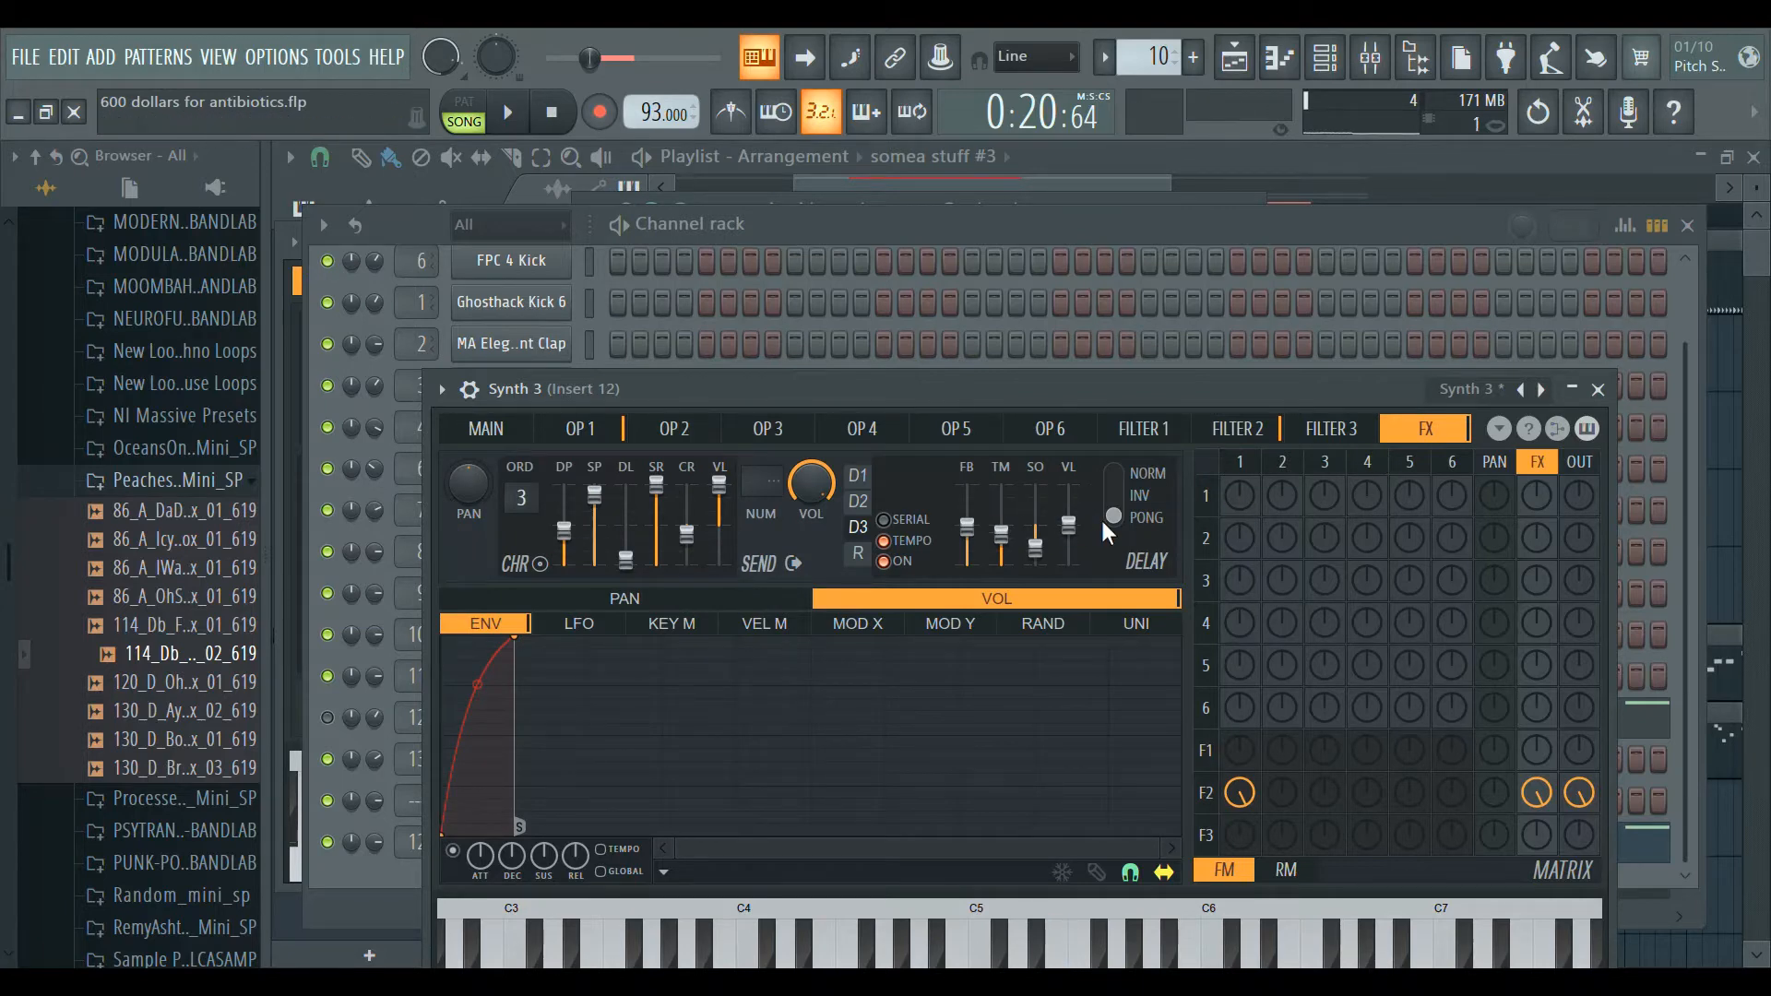
click(898, 527)
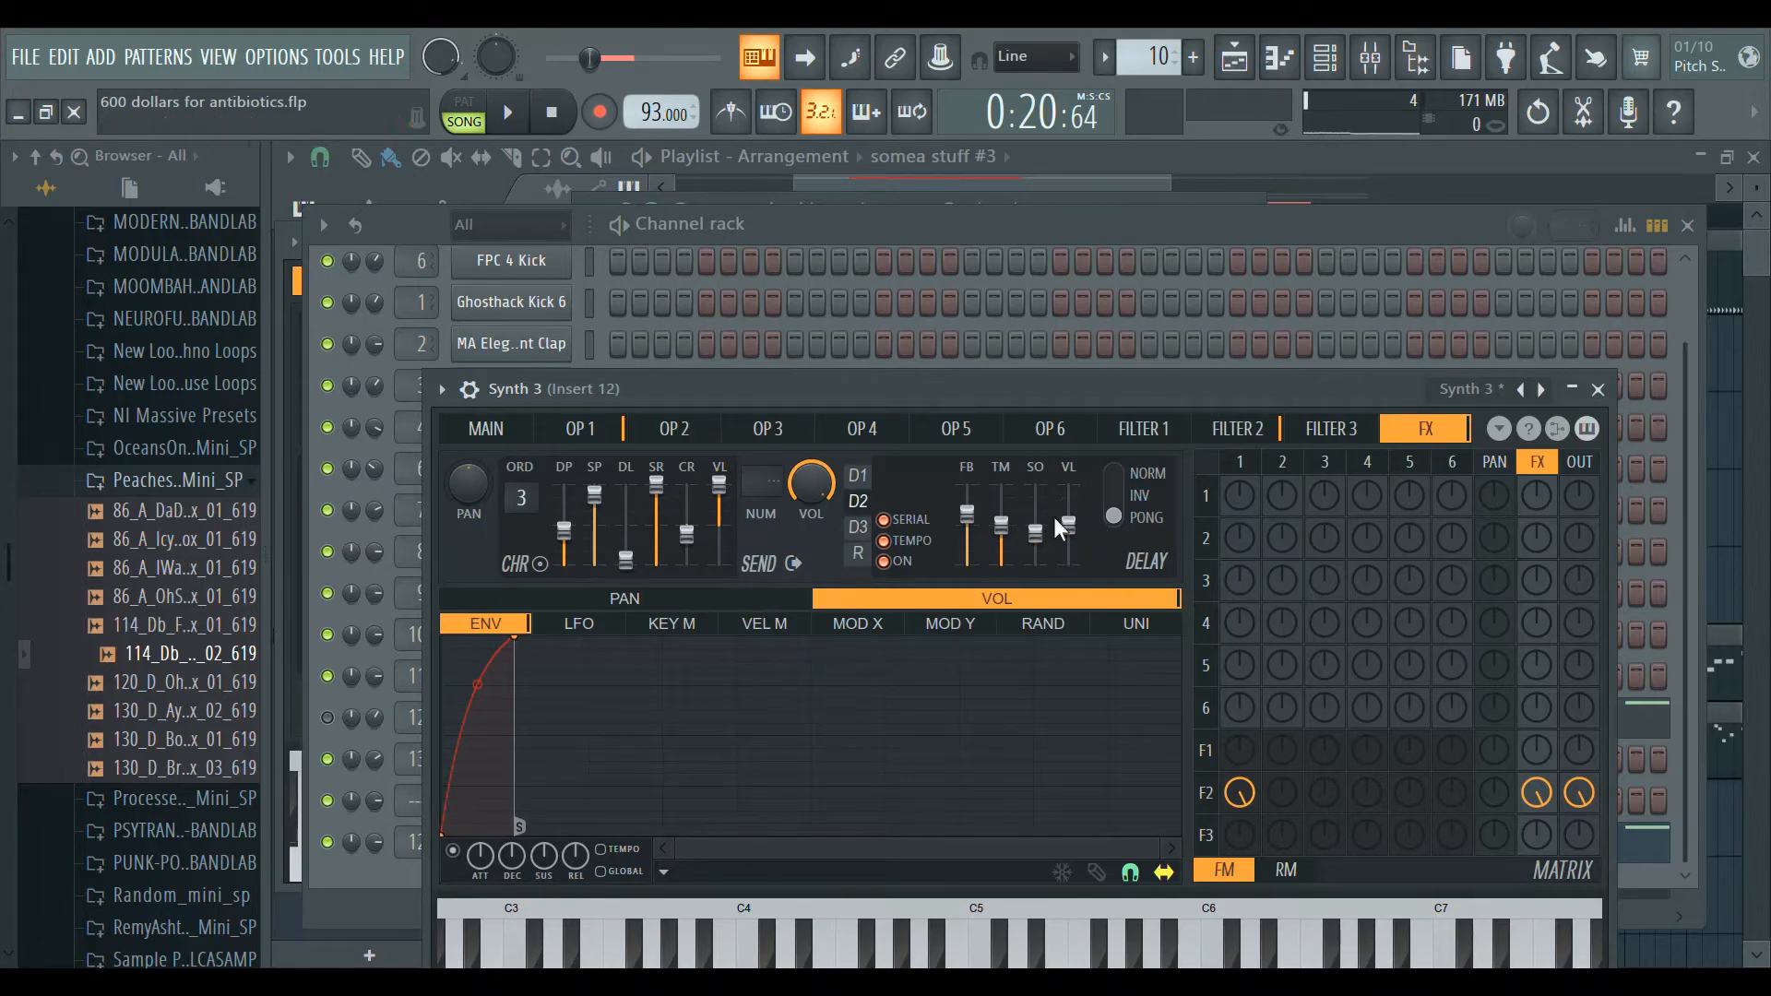
click(457, 432)
drag(597, 545, 597, 513)
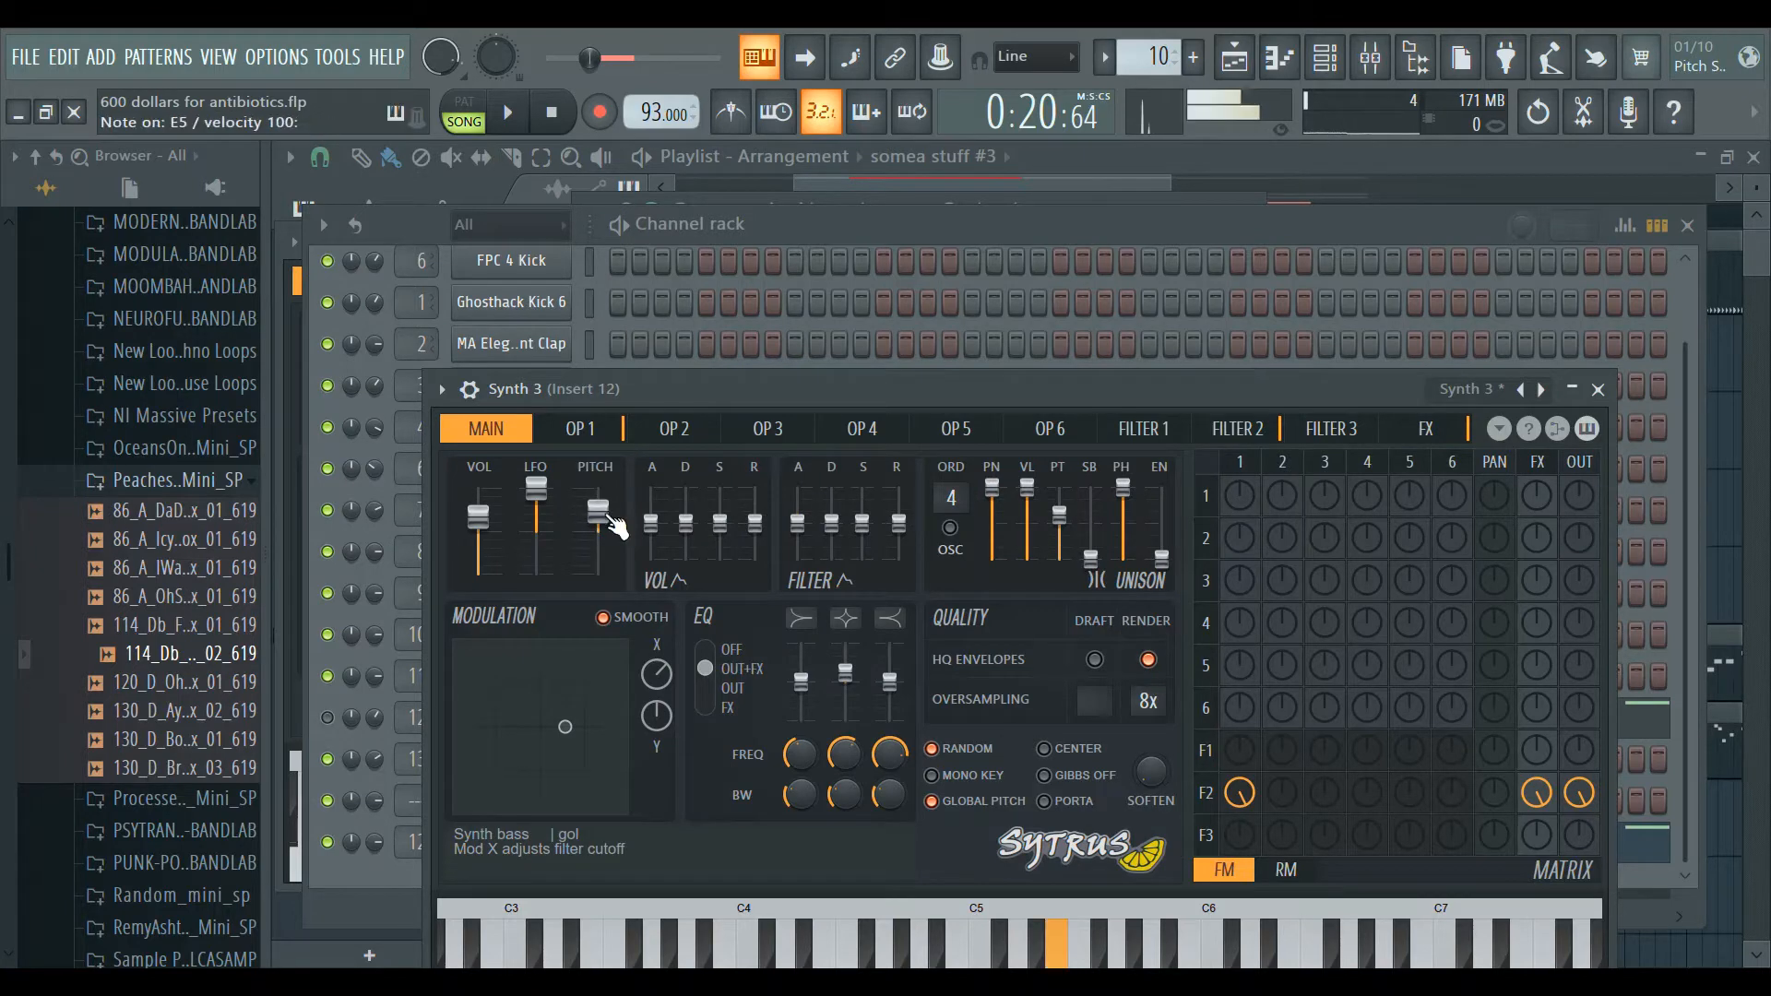
Compare the FX and filter 2 pages and try raising the end point of filter 2's volume envelope.
click(1432, 432)
click(1241, 429)
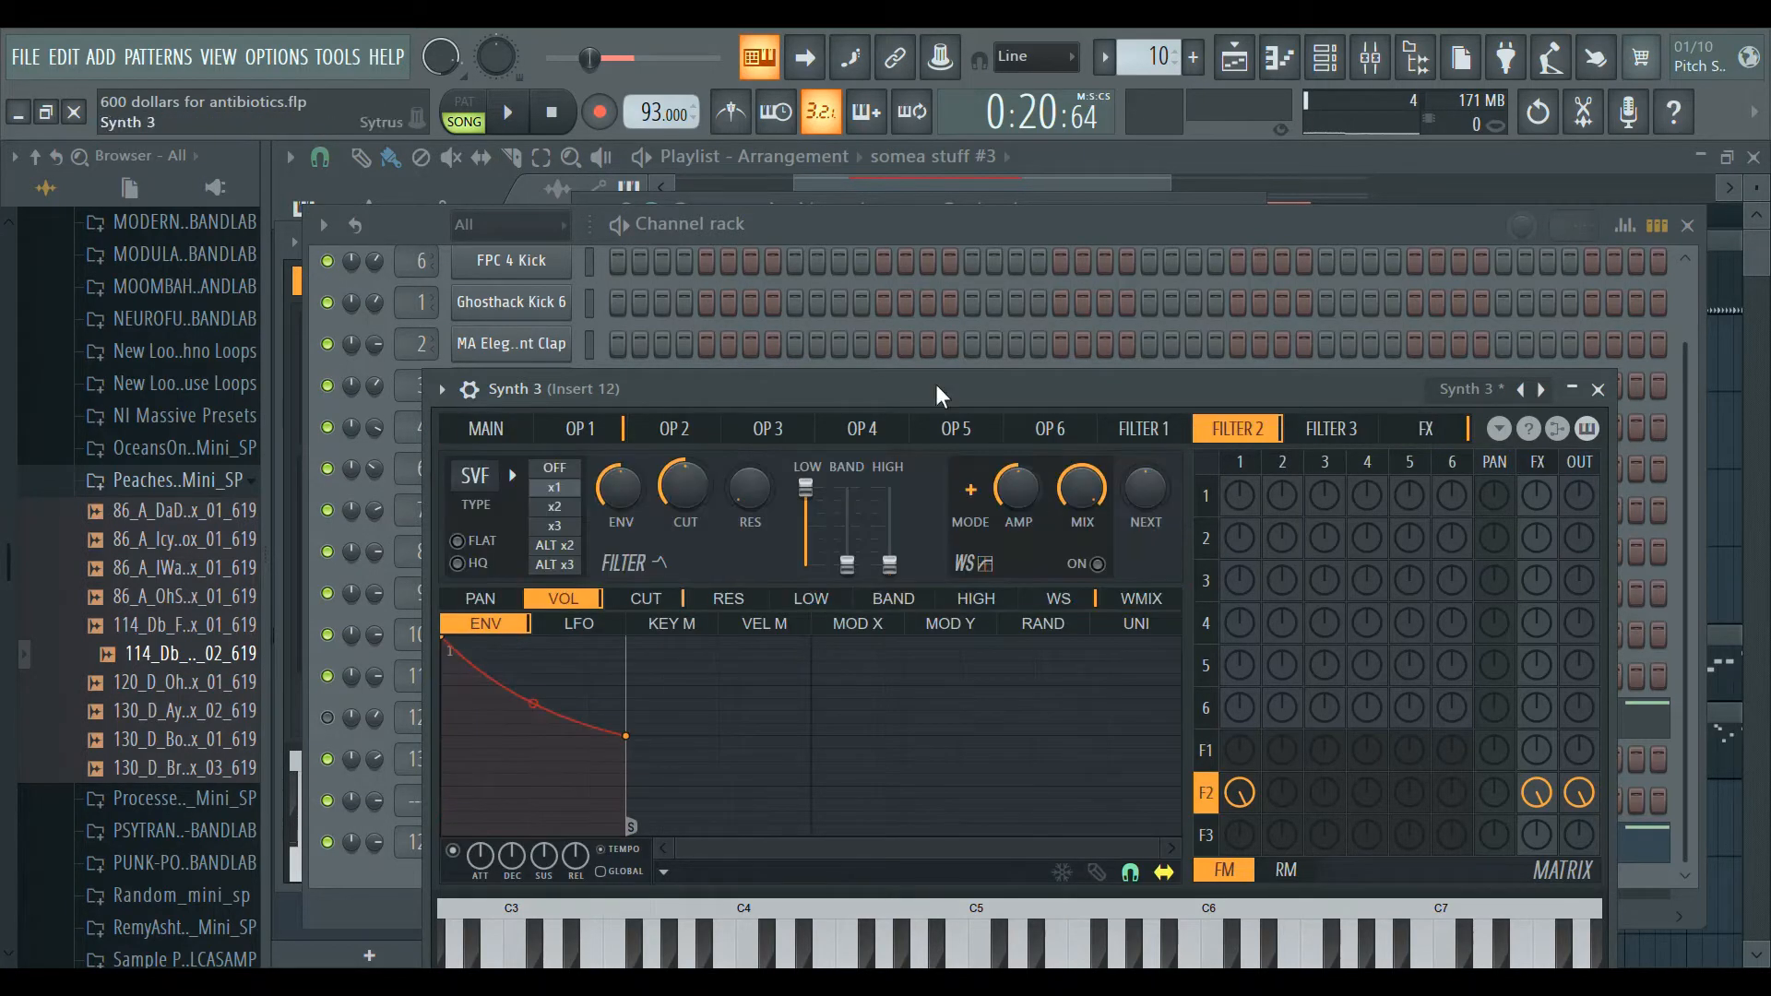
click(1425, 432)
click(1238, 431)
drag(626, 736, 626, 638)
click(1428, 430)
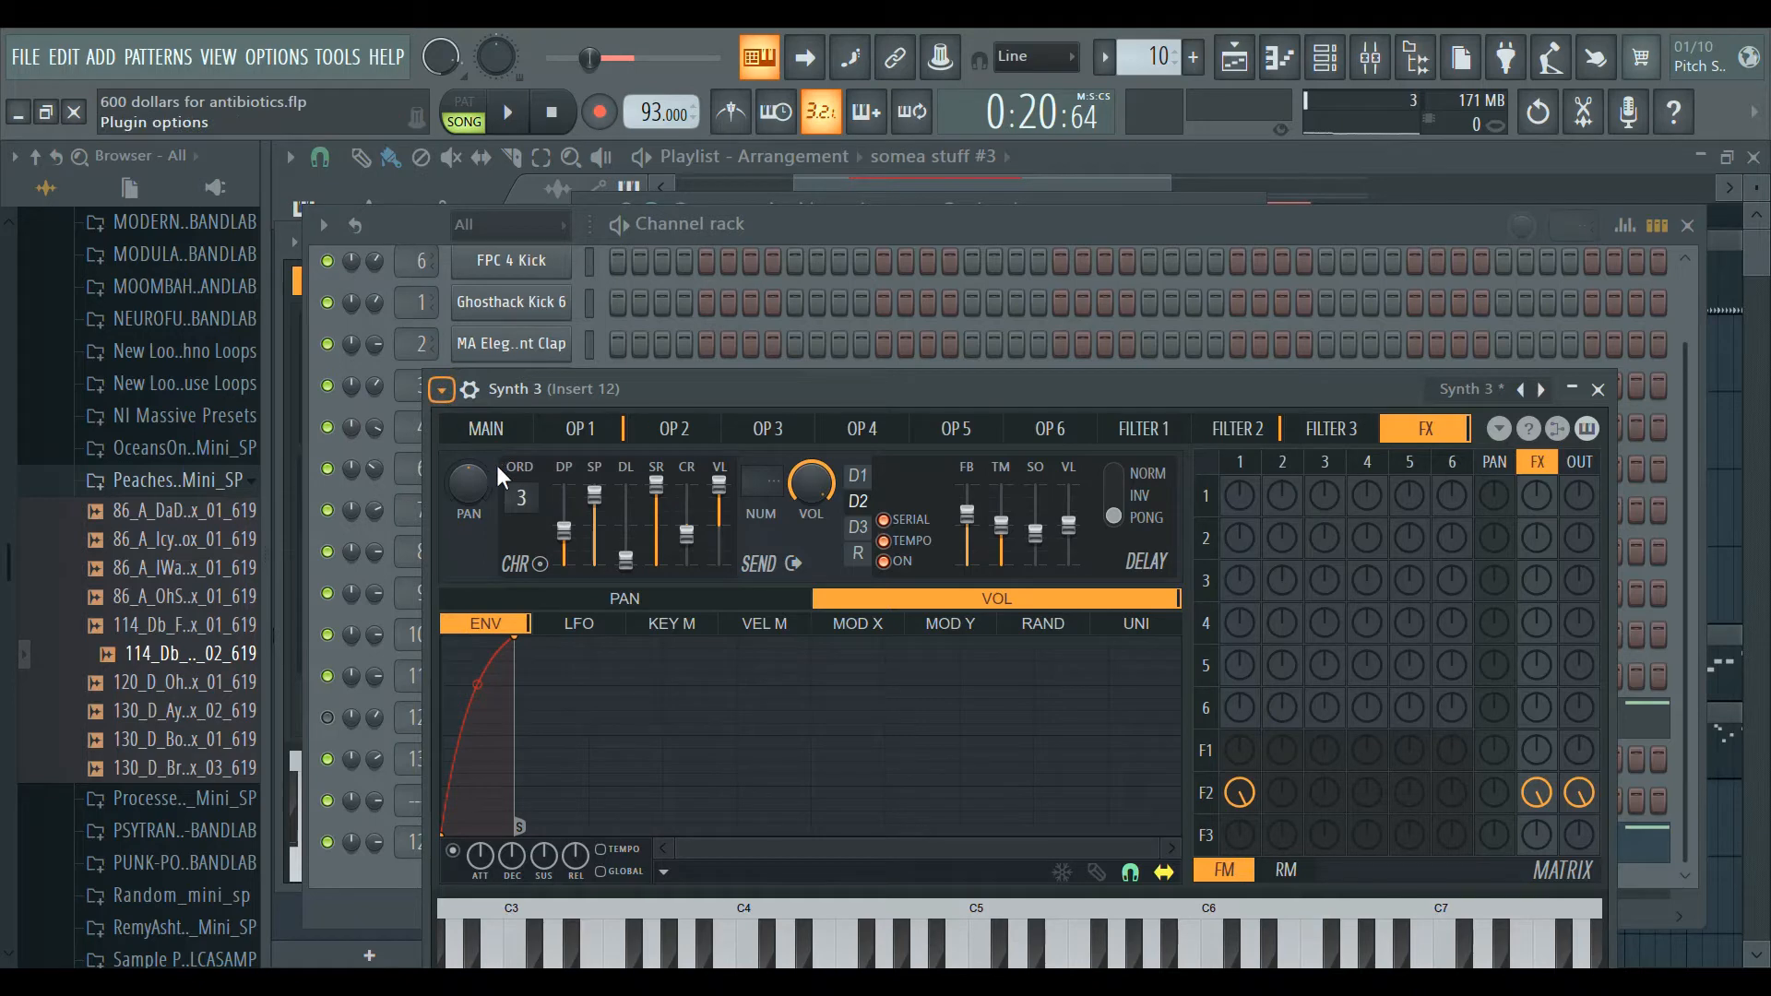
Restore the Default preset in the Sytrus channel and audition it.
click(821, 447)
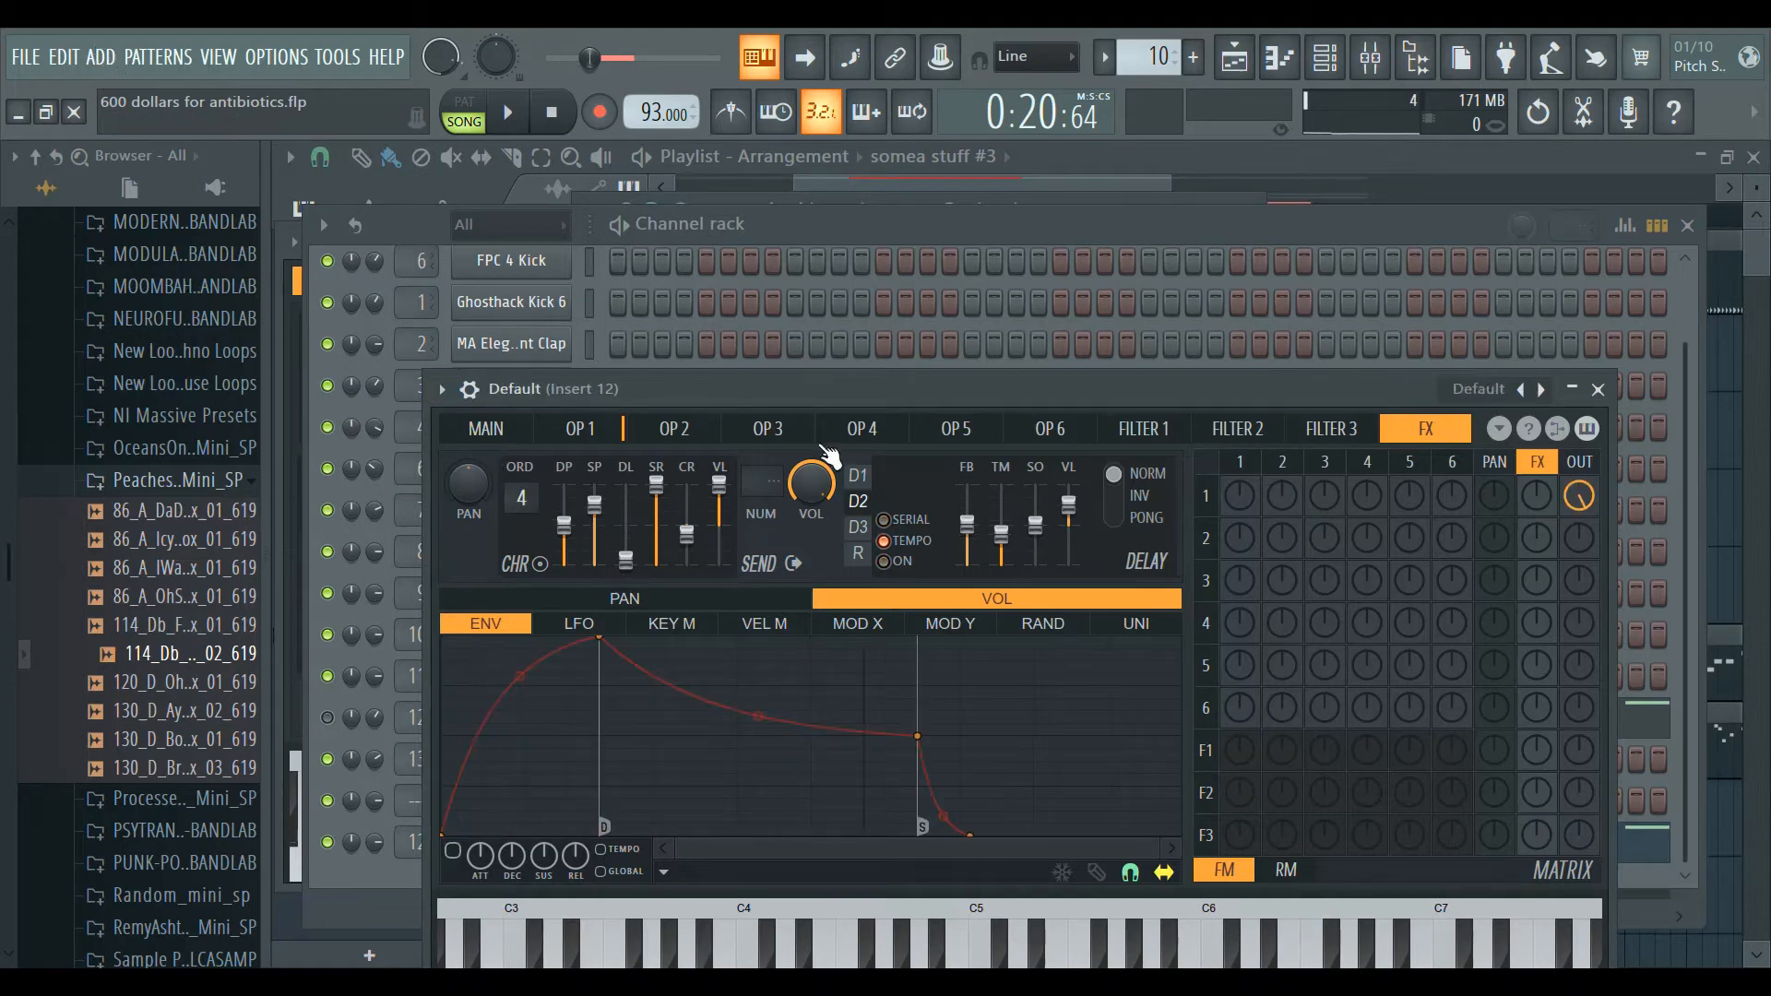
drag(743, 385, 662, 236)
key(space)
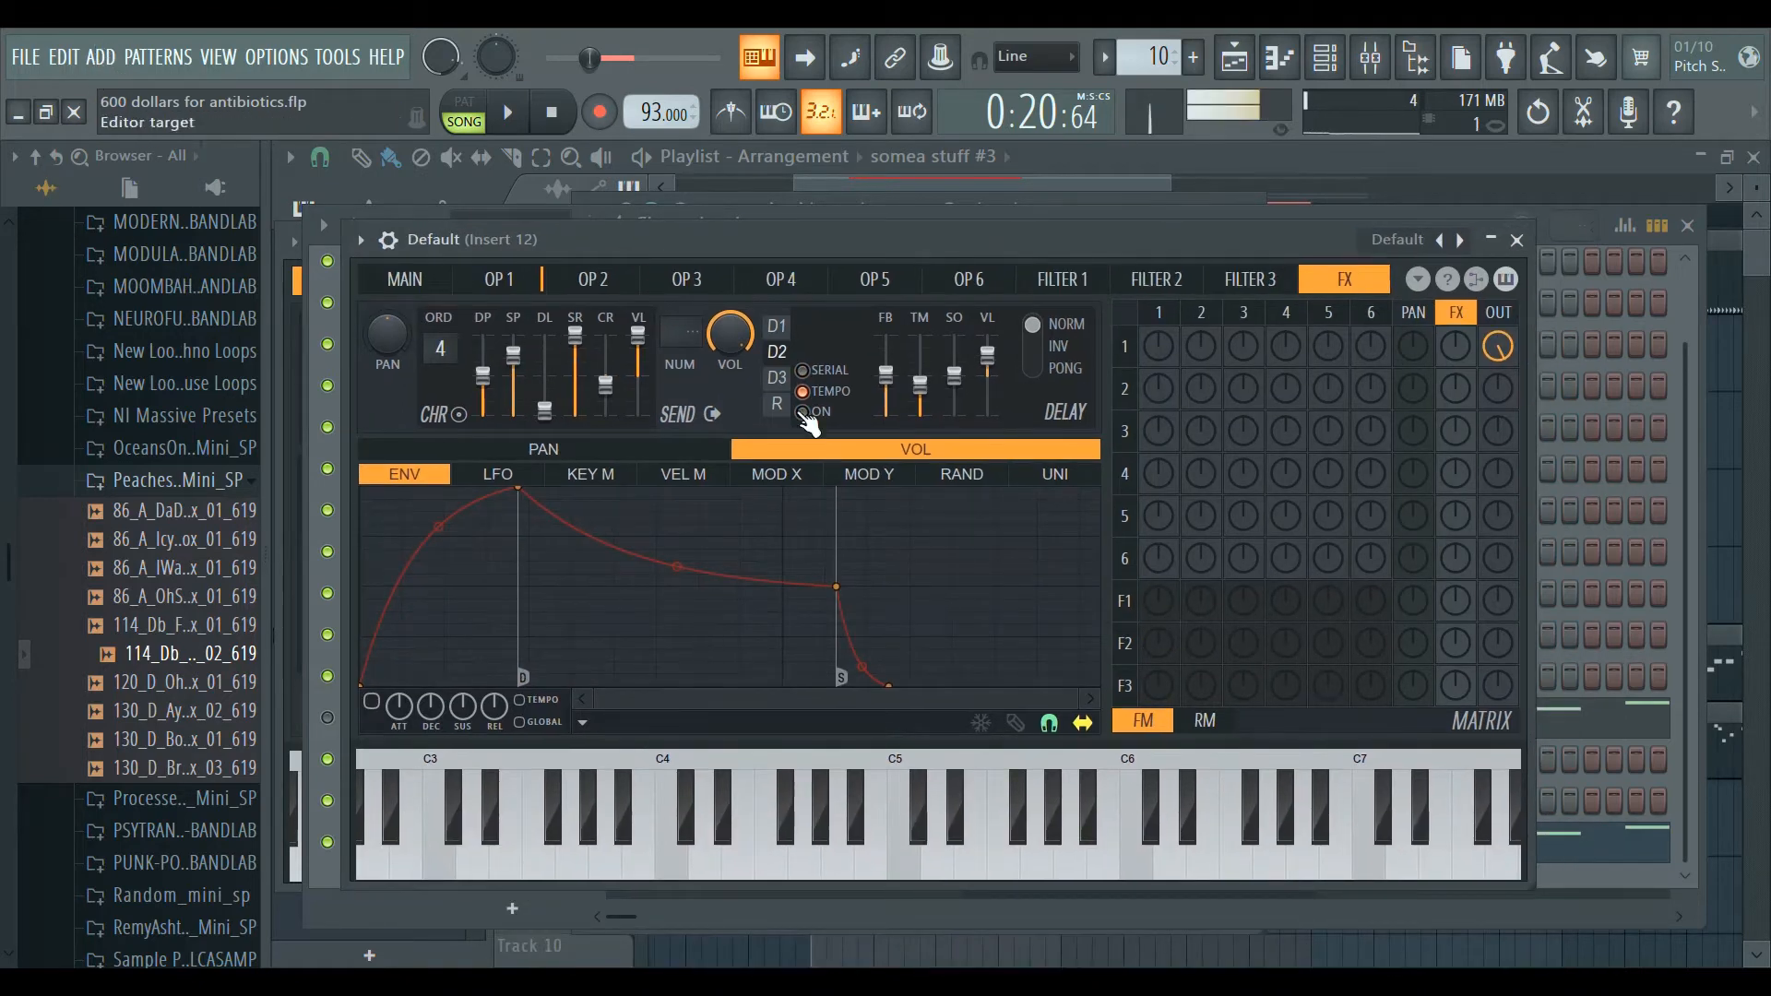
key(space)
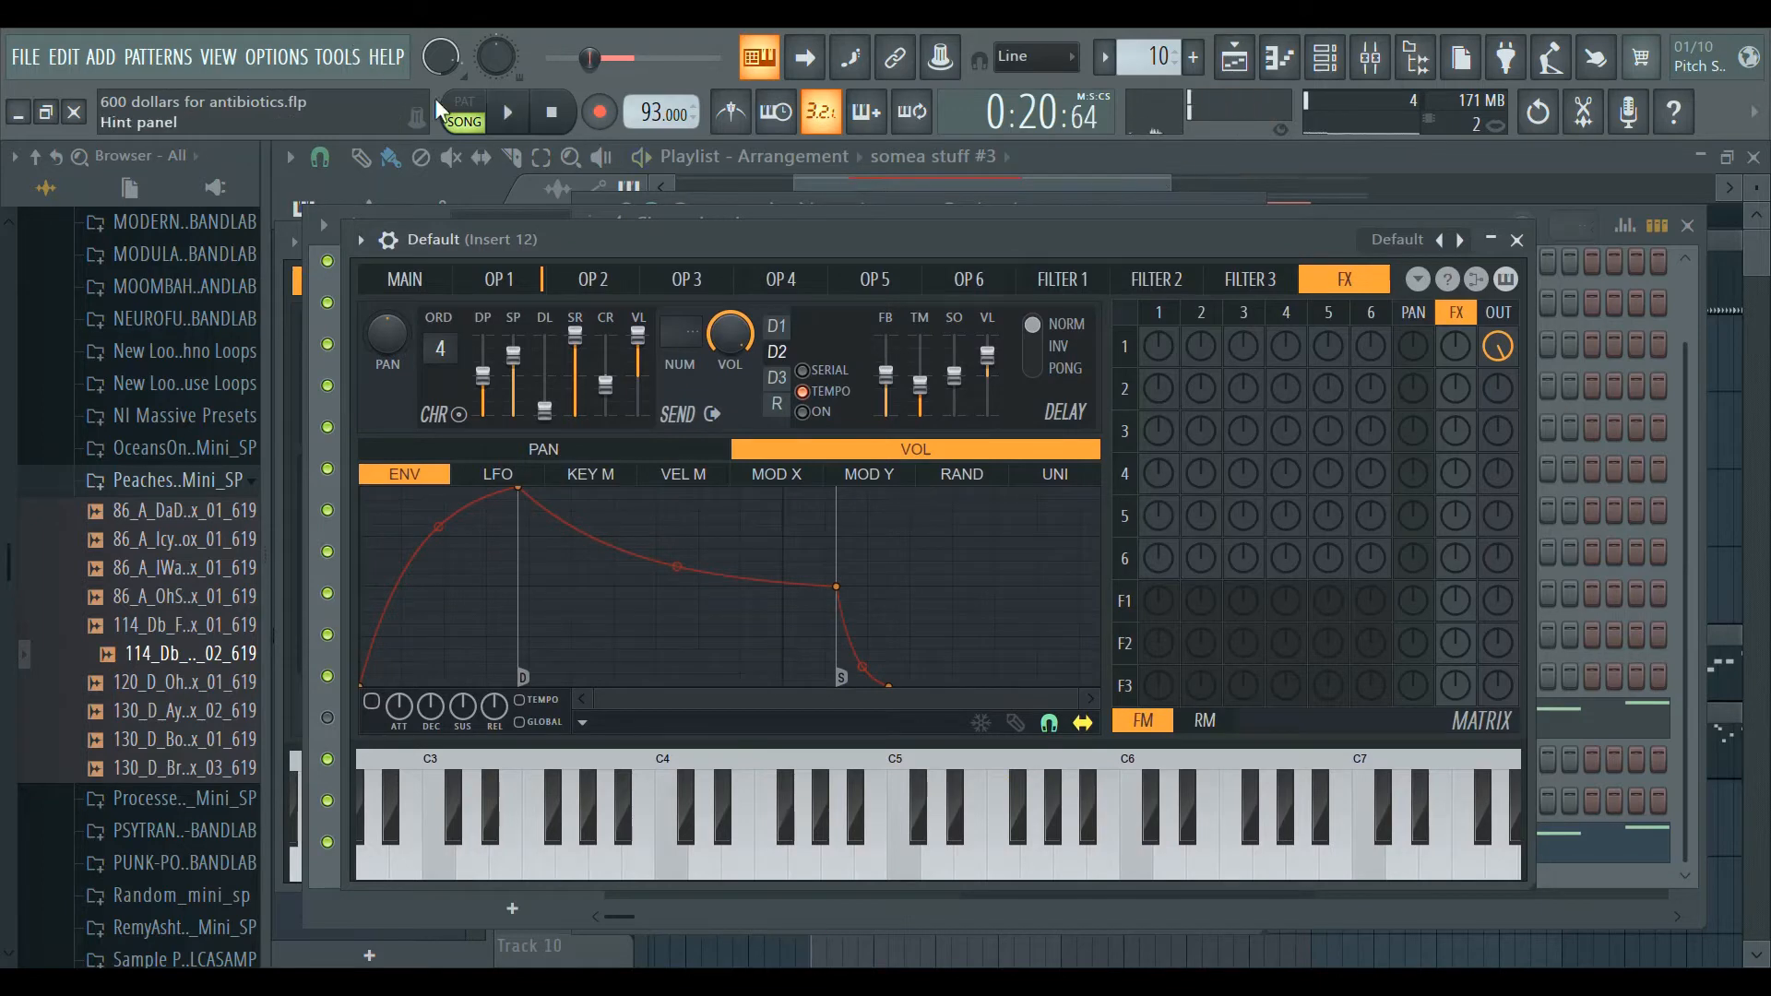
Switch playback to pattern mode and play the pattern, briefly unmuting Synth 3 to compare it with the Default channel.
click(1517, 240)
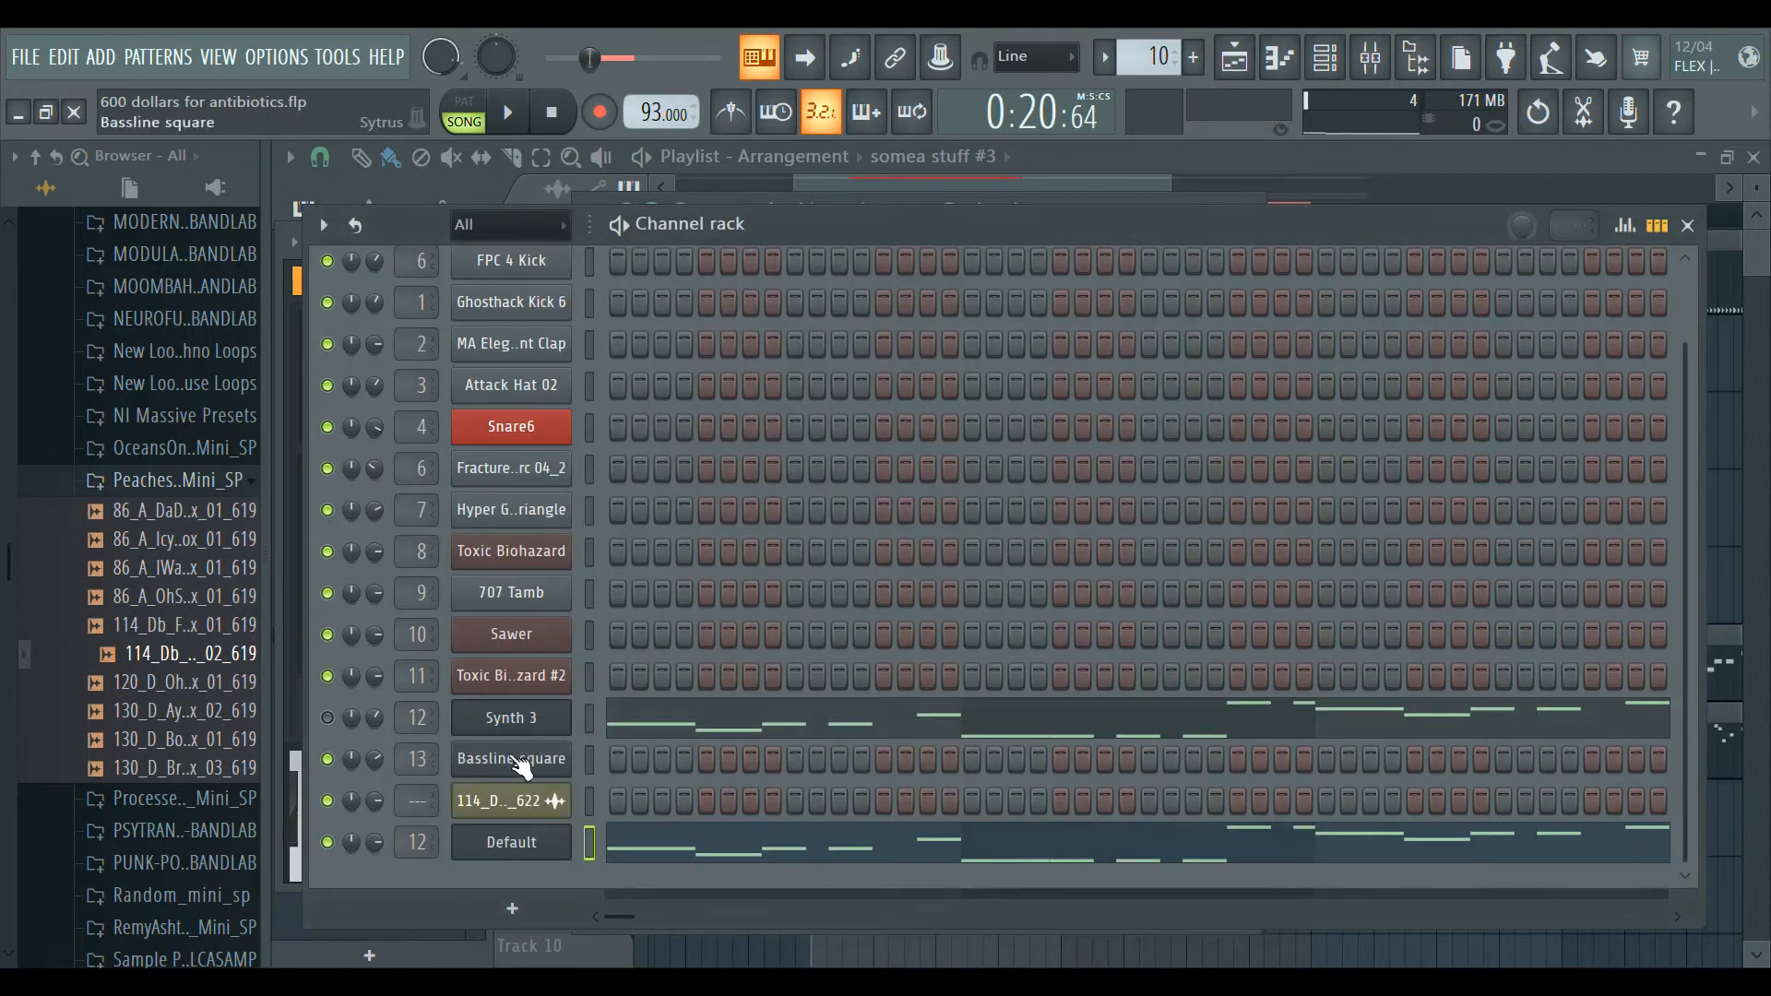
click(464, 101)
key(space)
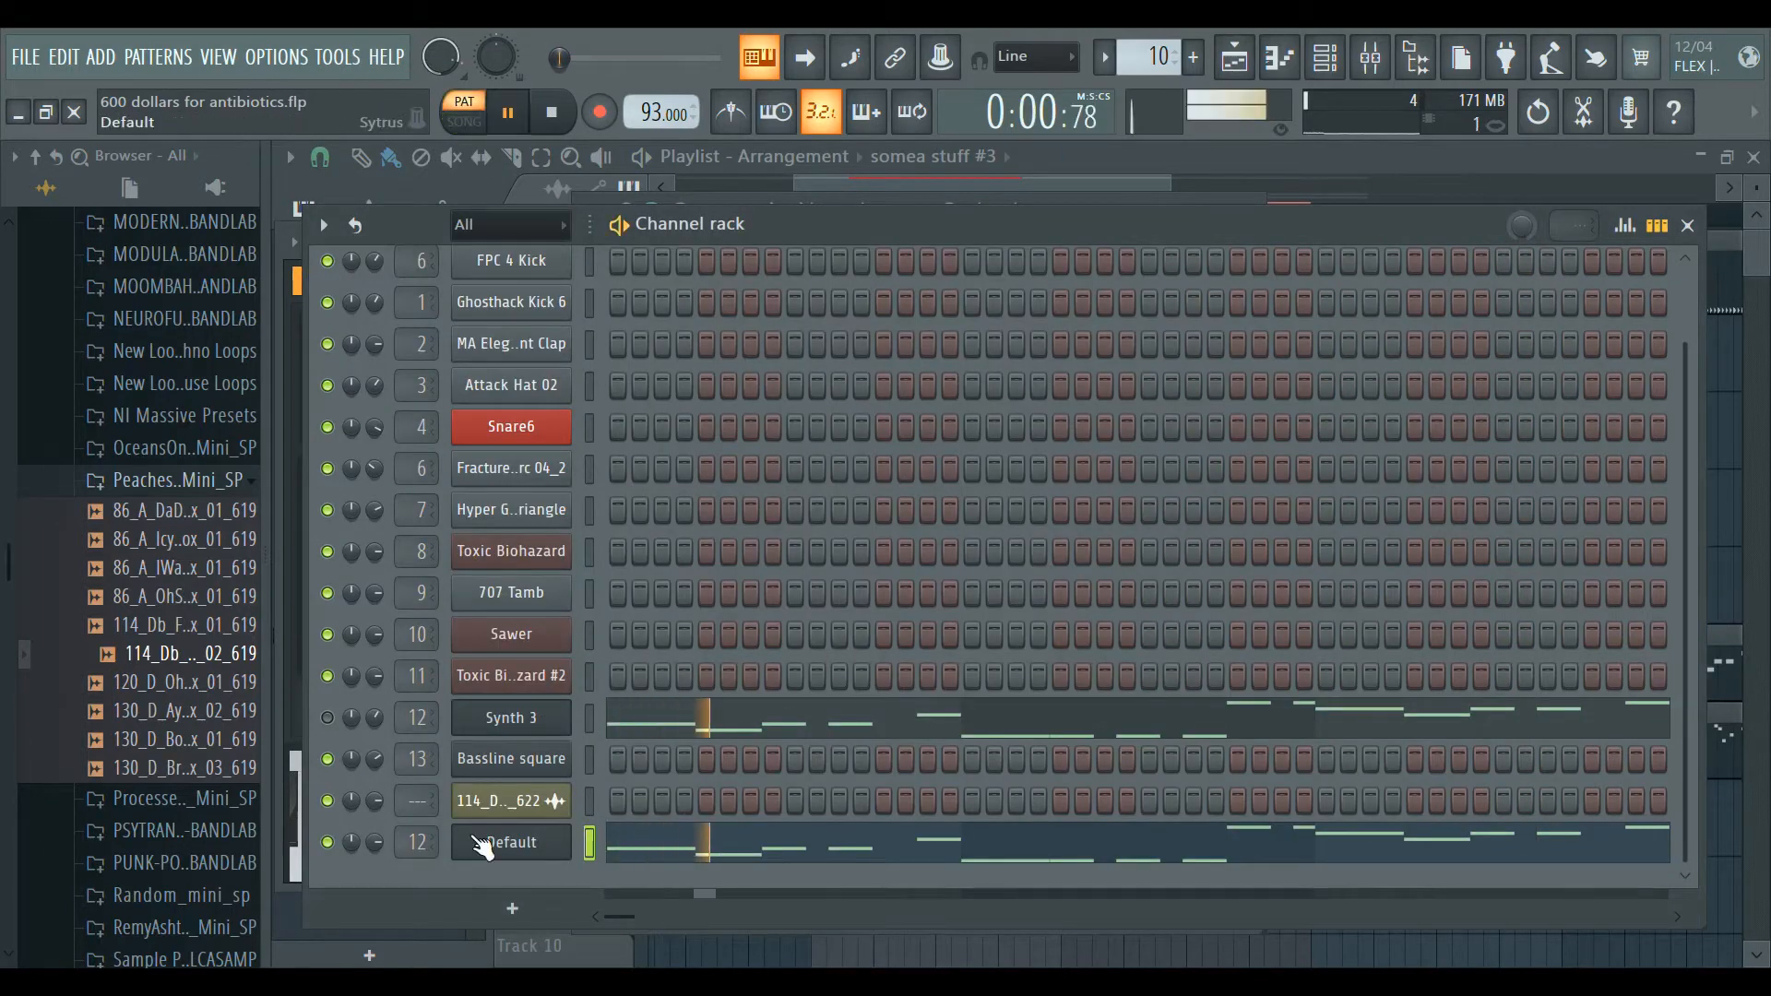
click(329, 719)
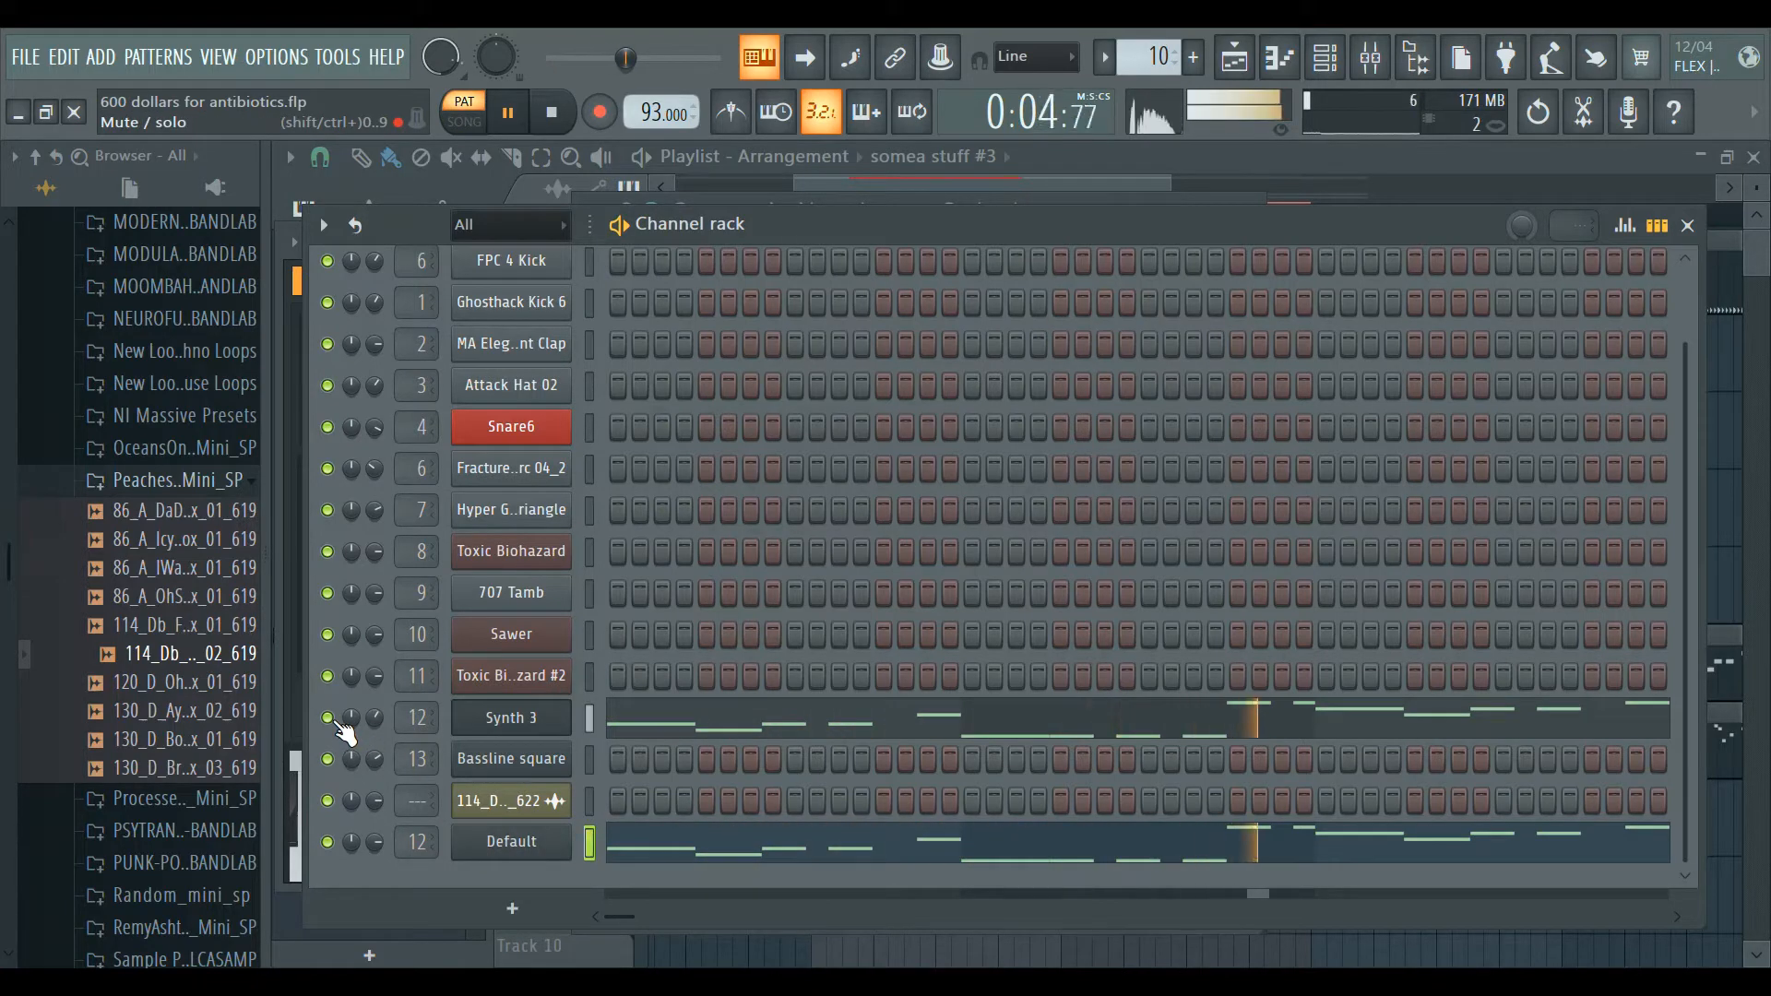
click(332, 721)
key(space)
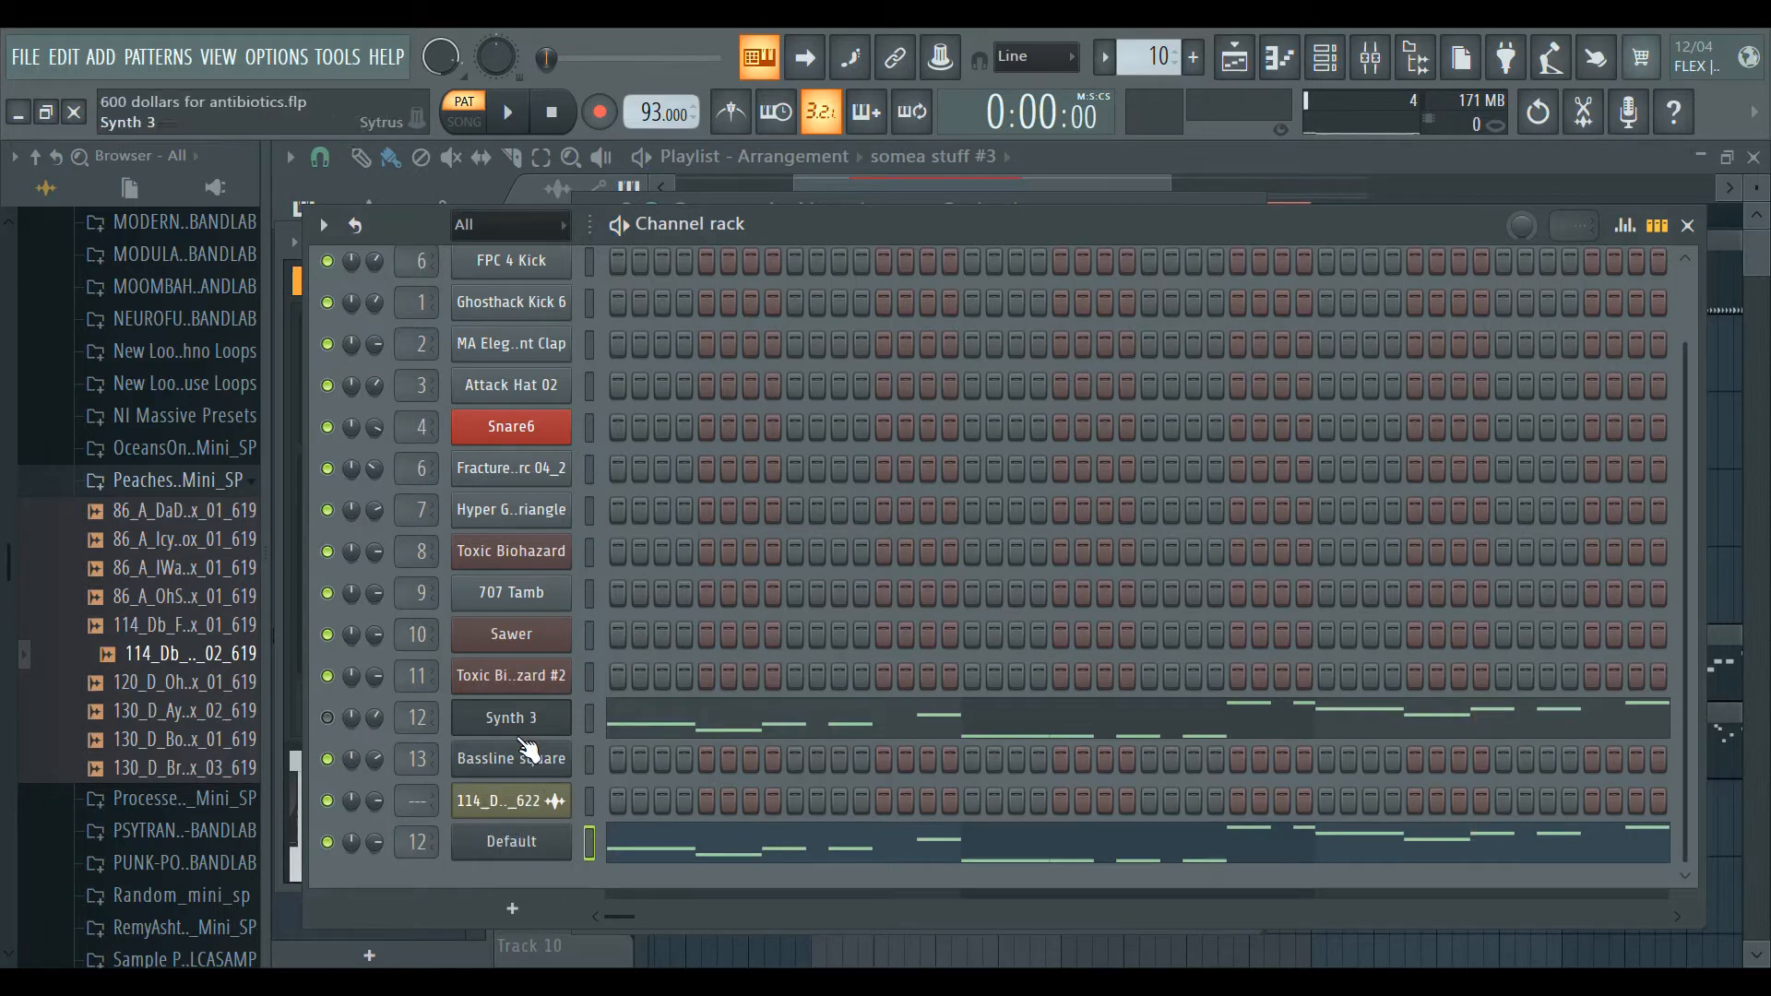
Check operator 1 and the main page of the default Sytrus patch.
click(532, 868)
click(533, 288)
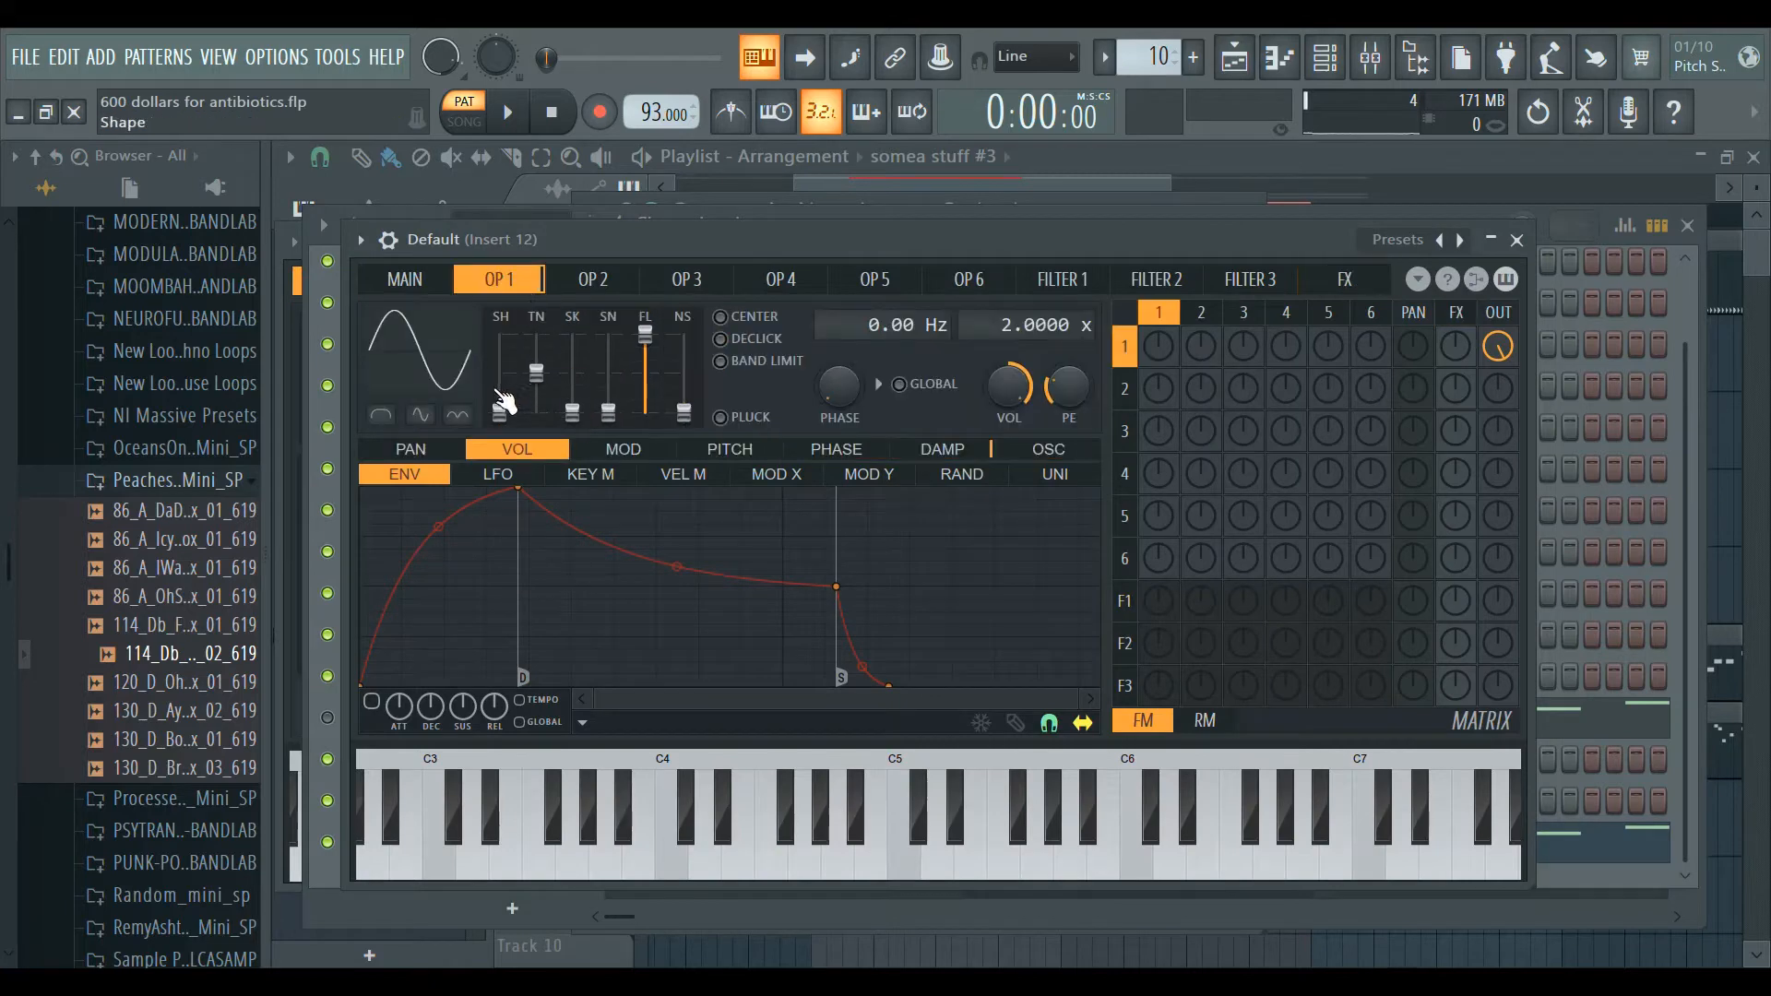
click(406, 278)
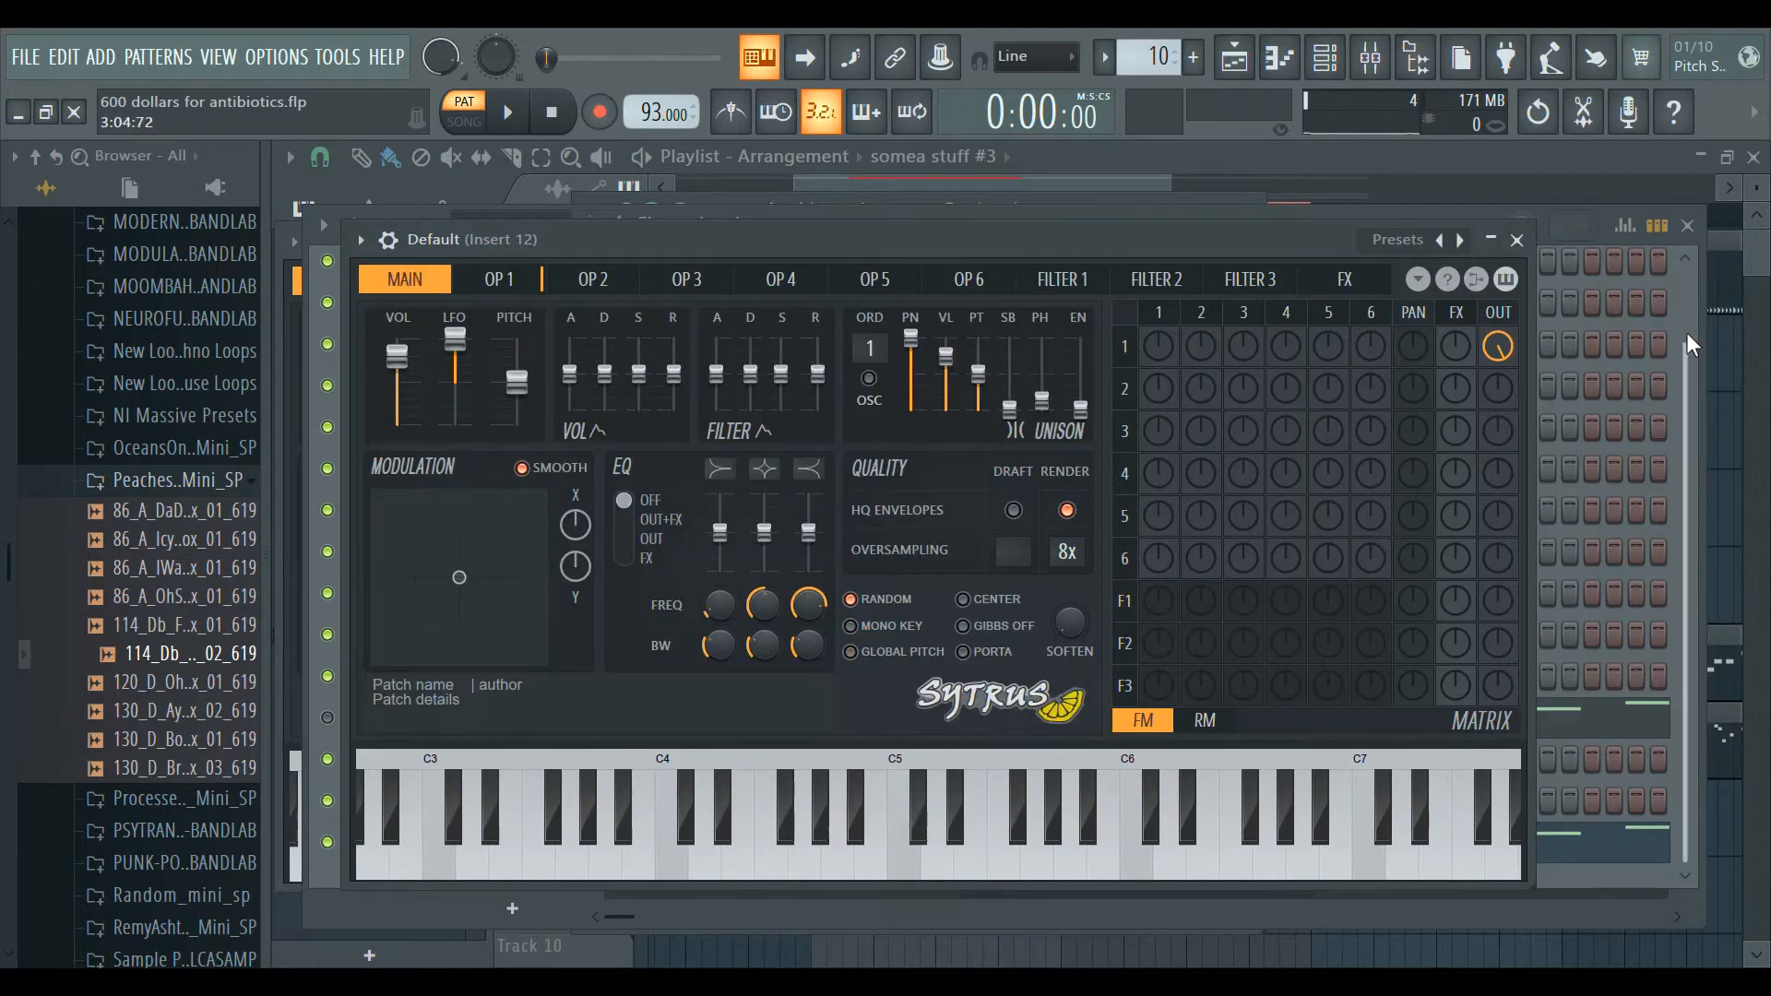
click(1690, 375)
Examine the main settings, operator 1 and 2 waveforms, and modulation matrix of the original Synth 3 patch.
click(714, 719)
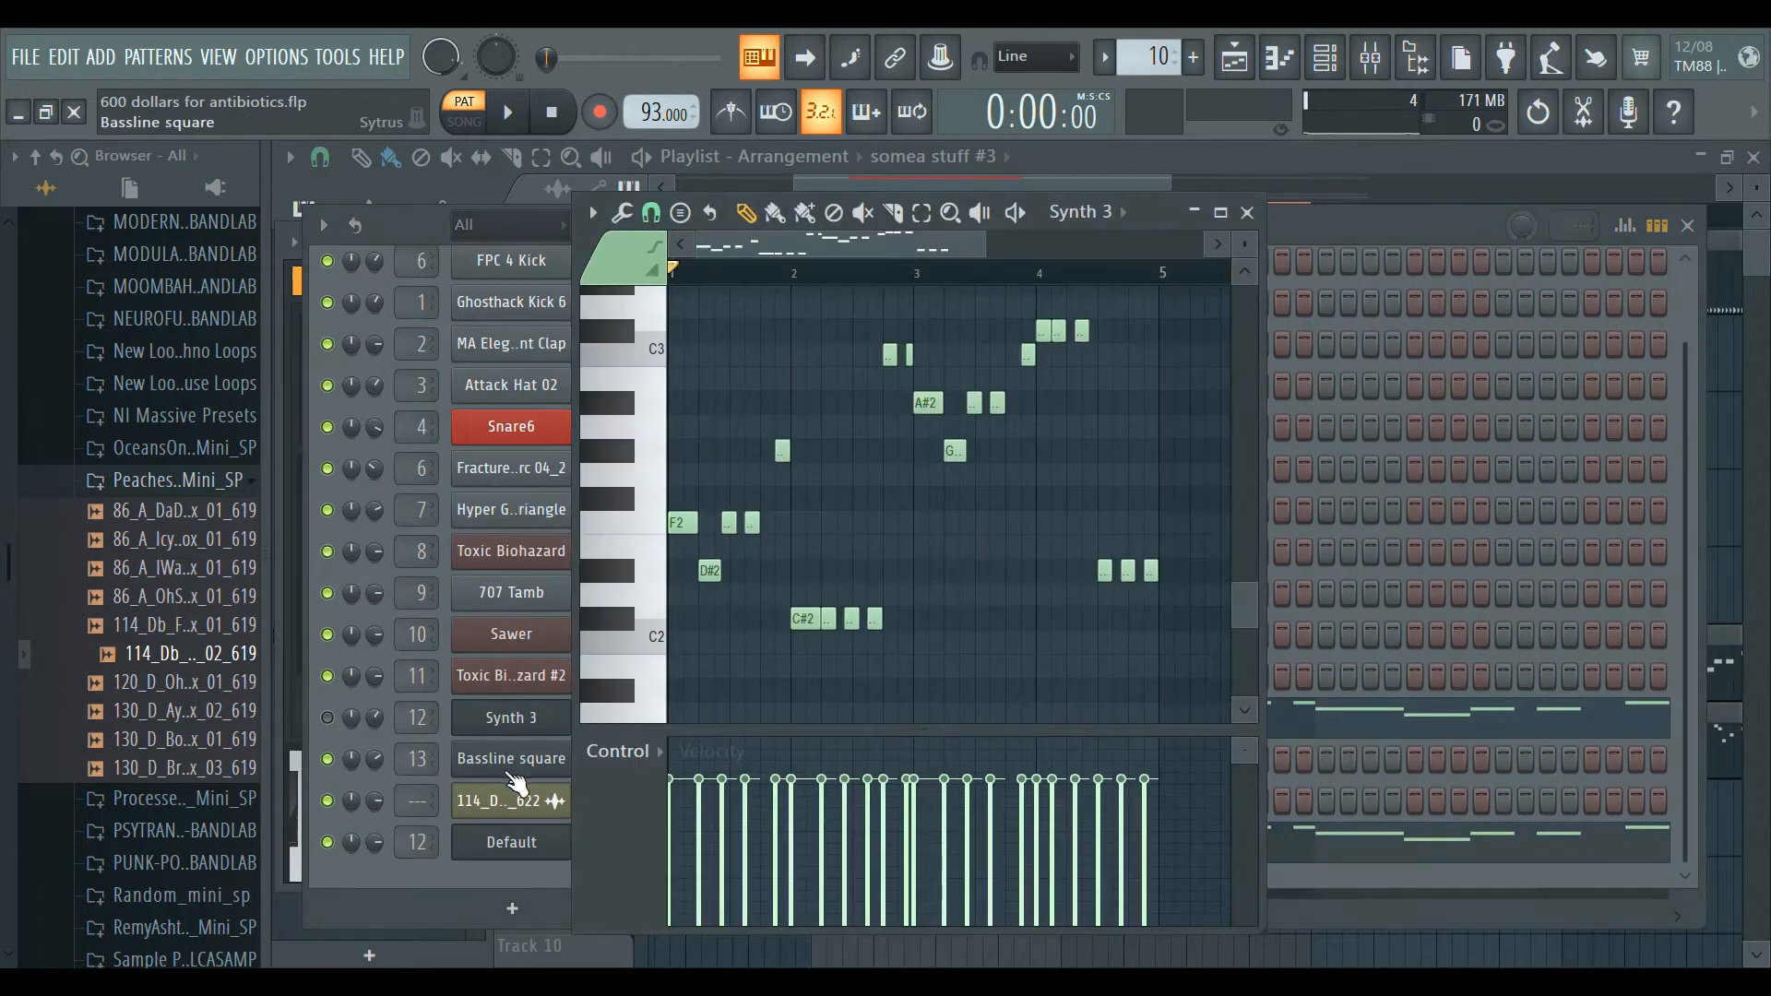
click(511, 718)
click(510, 288)
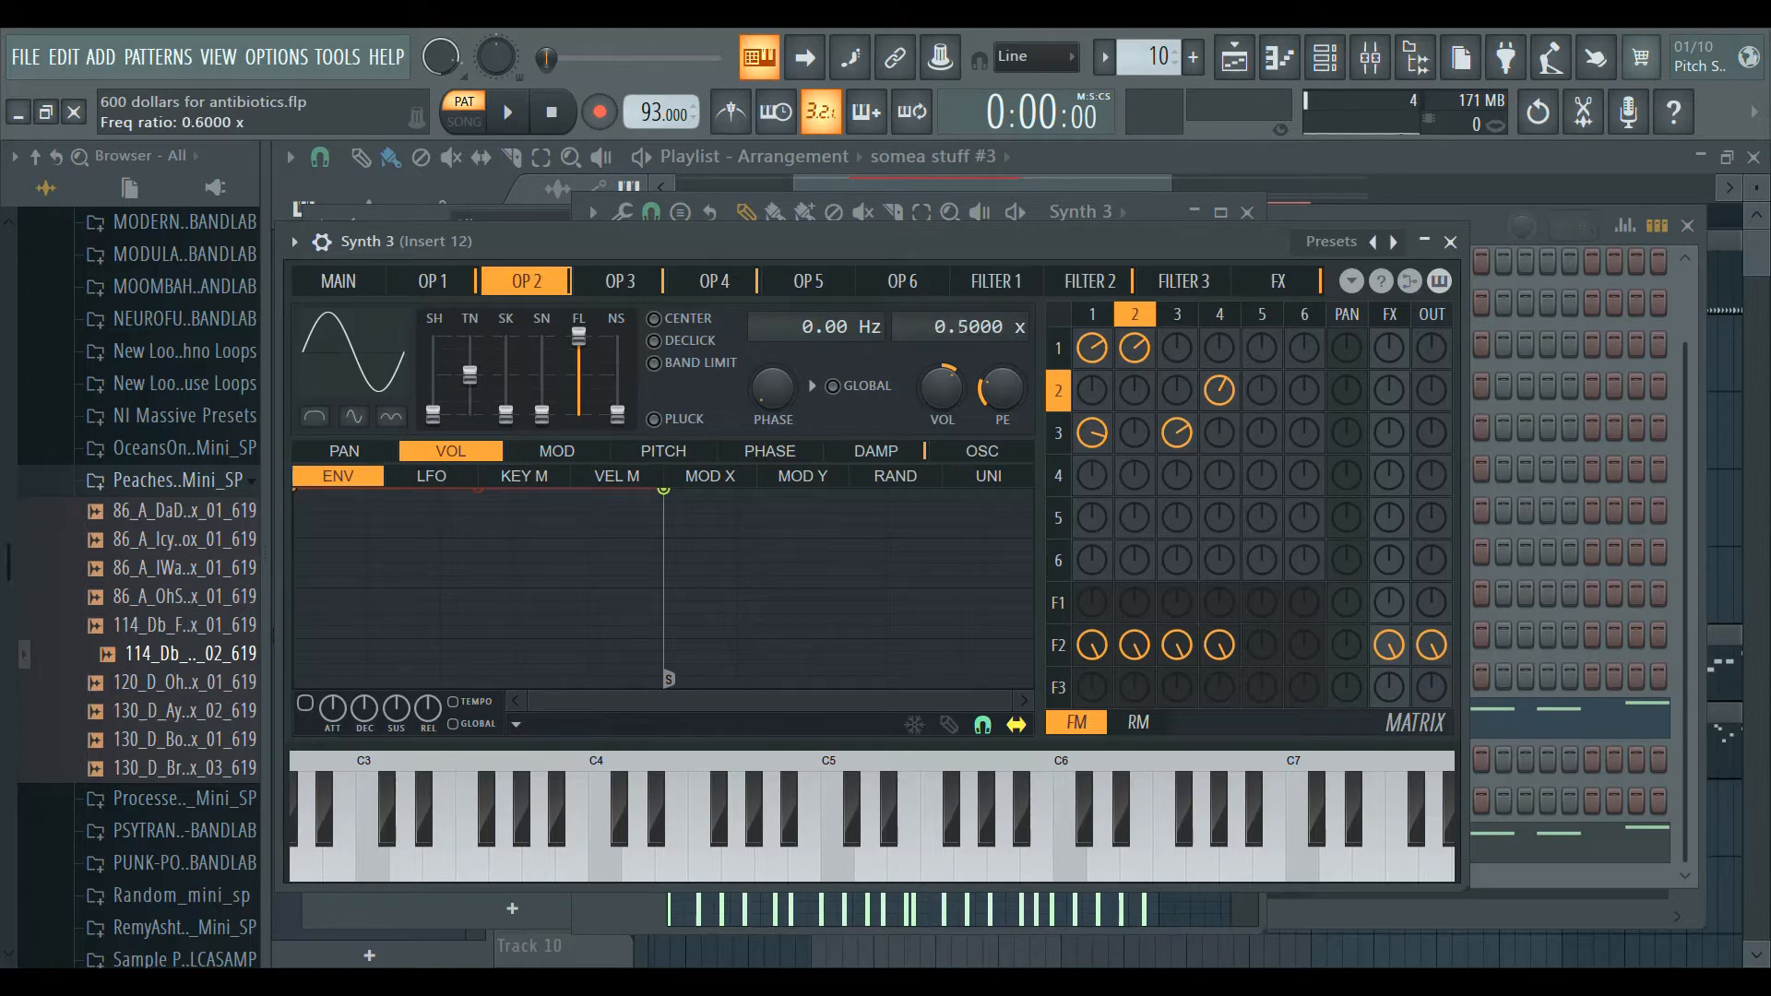
click(432, 286)
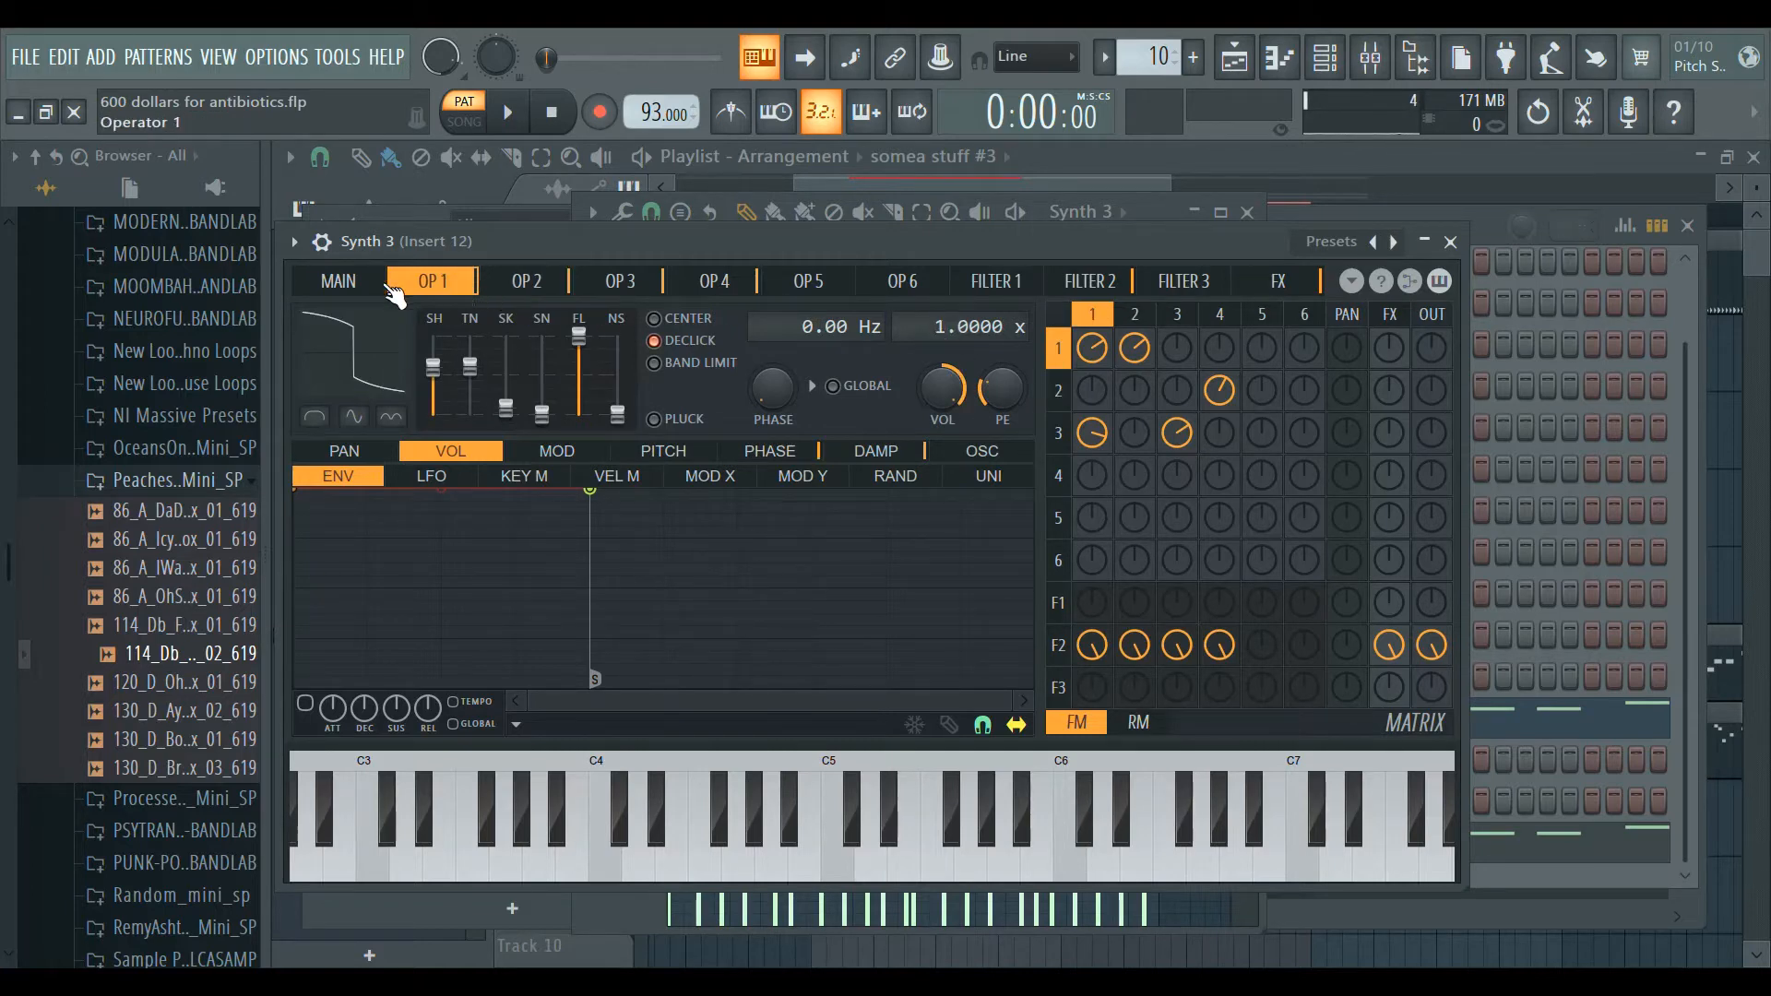
click(339, 286)
click(432, 286)
click(528, 286)
click(430, 286)
click(687, 286)
click(527, 281)
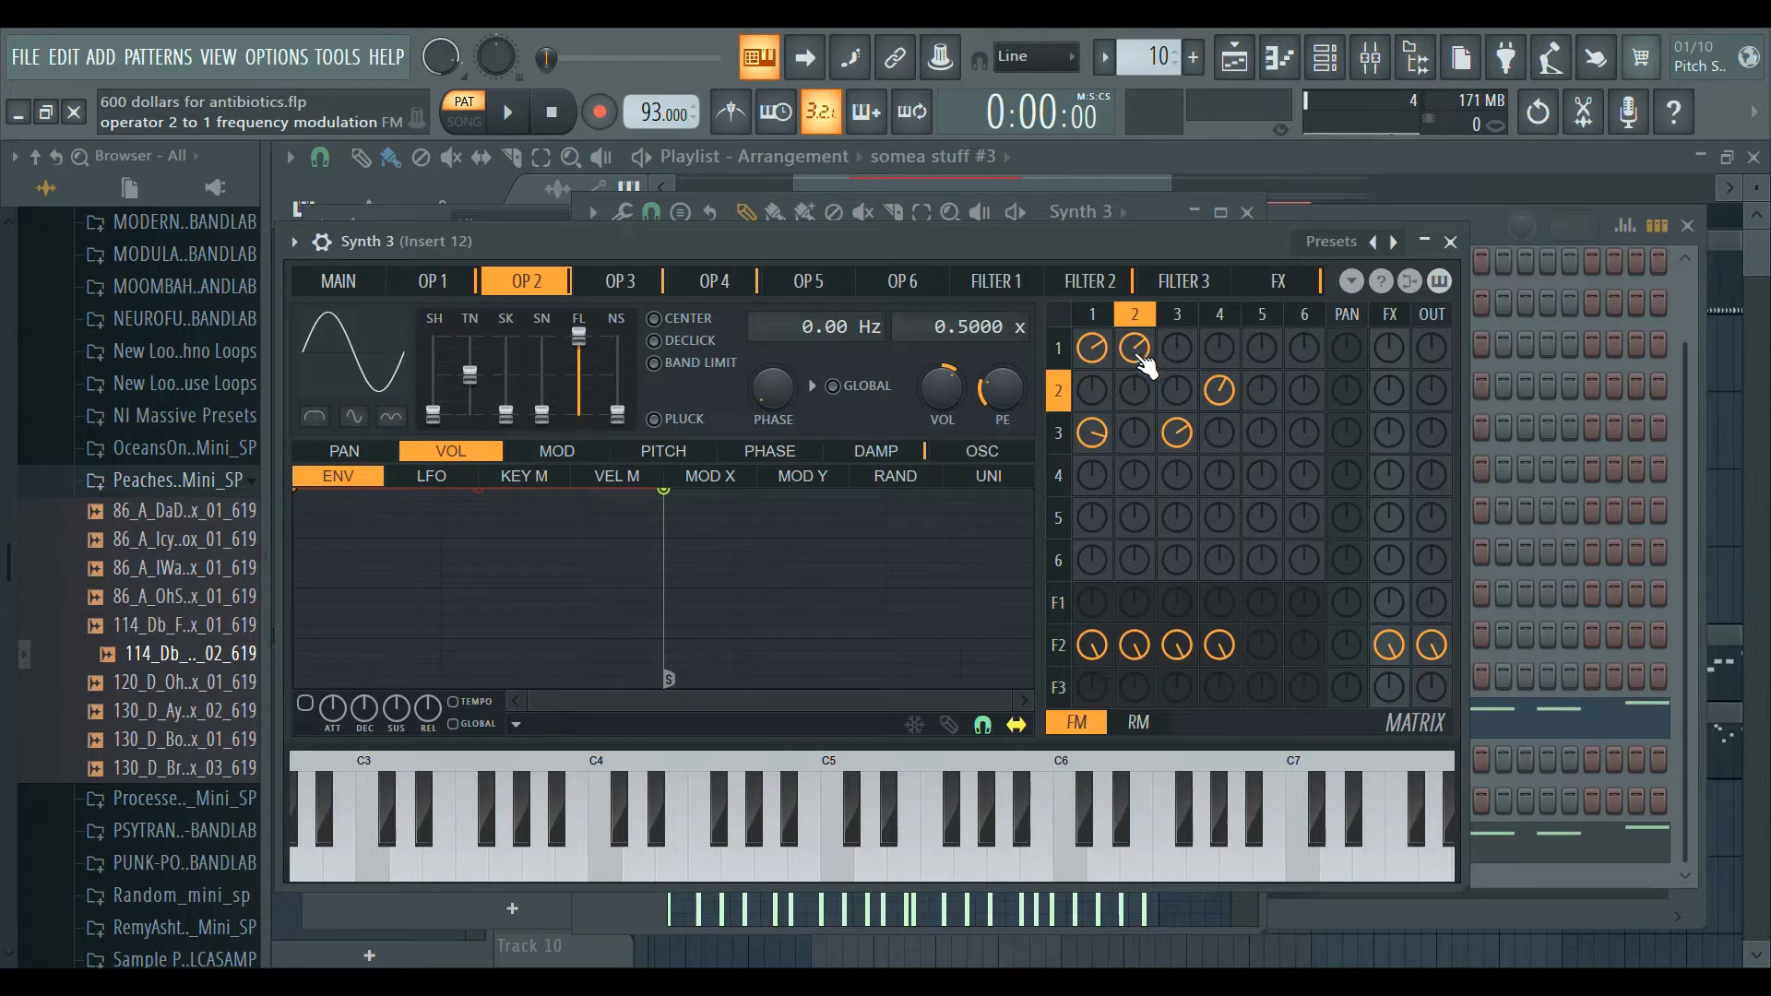
click(432, 281)
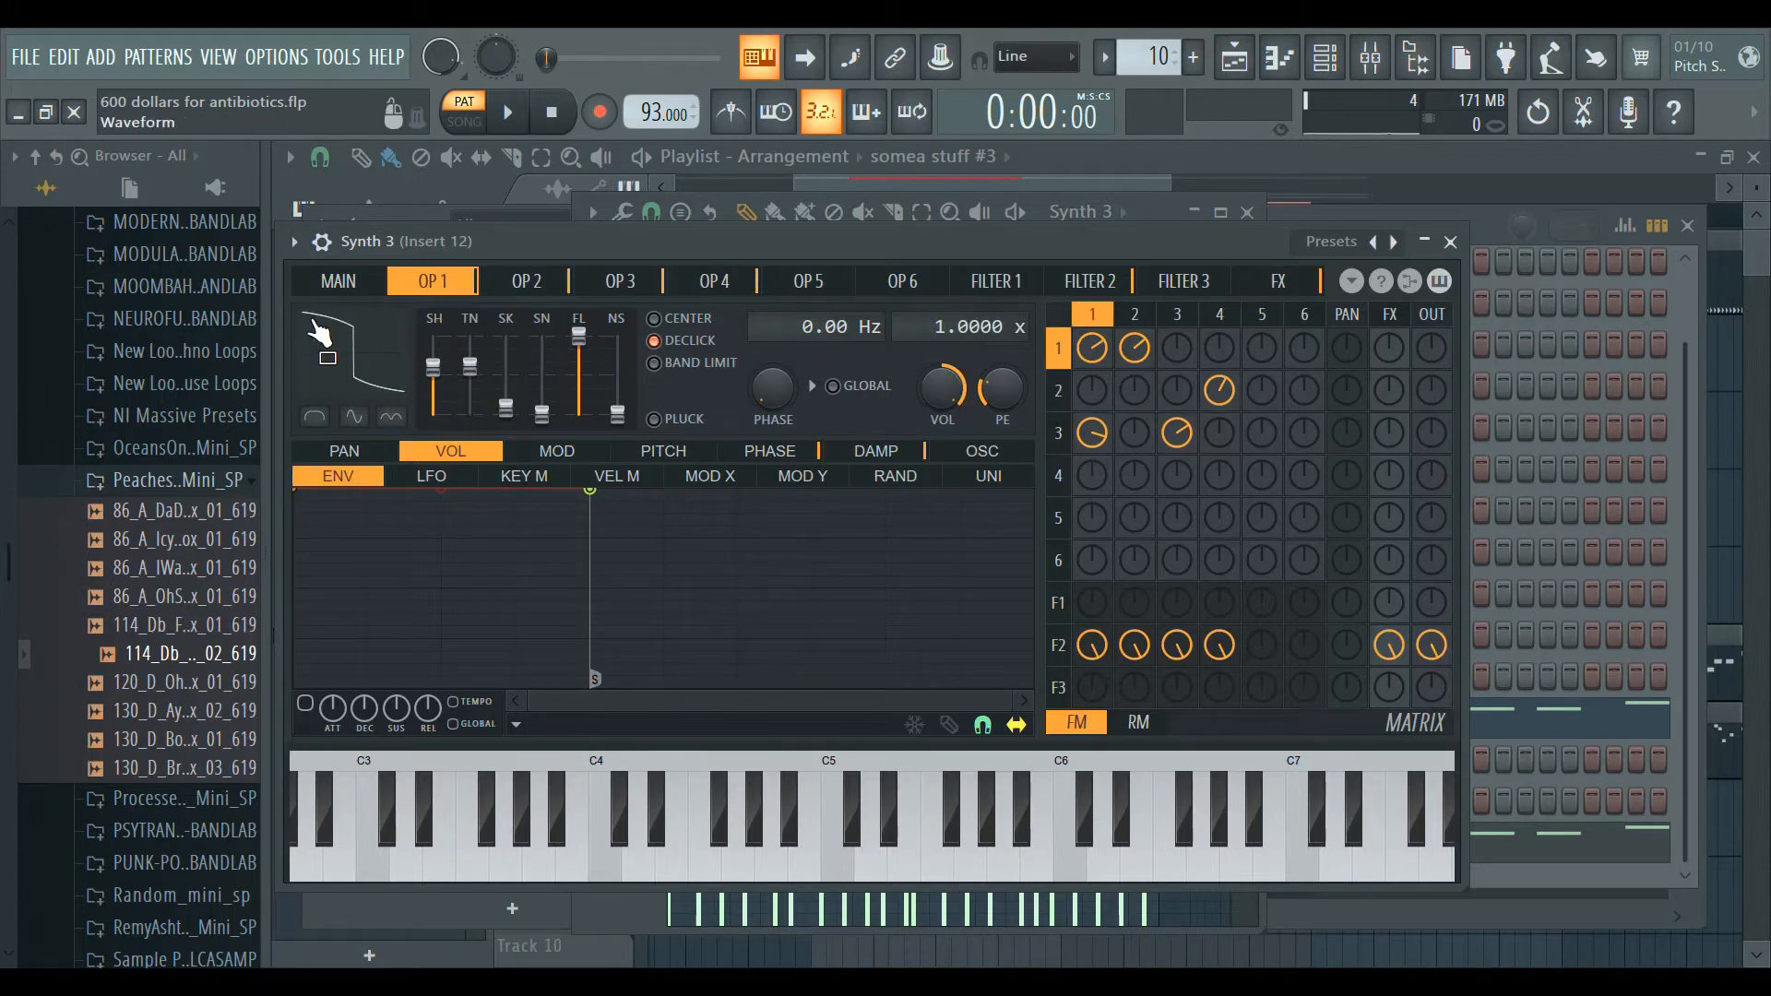
click(503, 284)
click(473, 283)
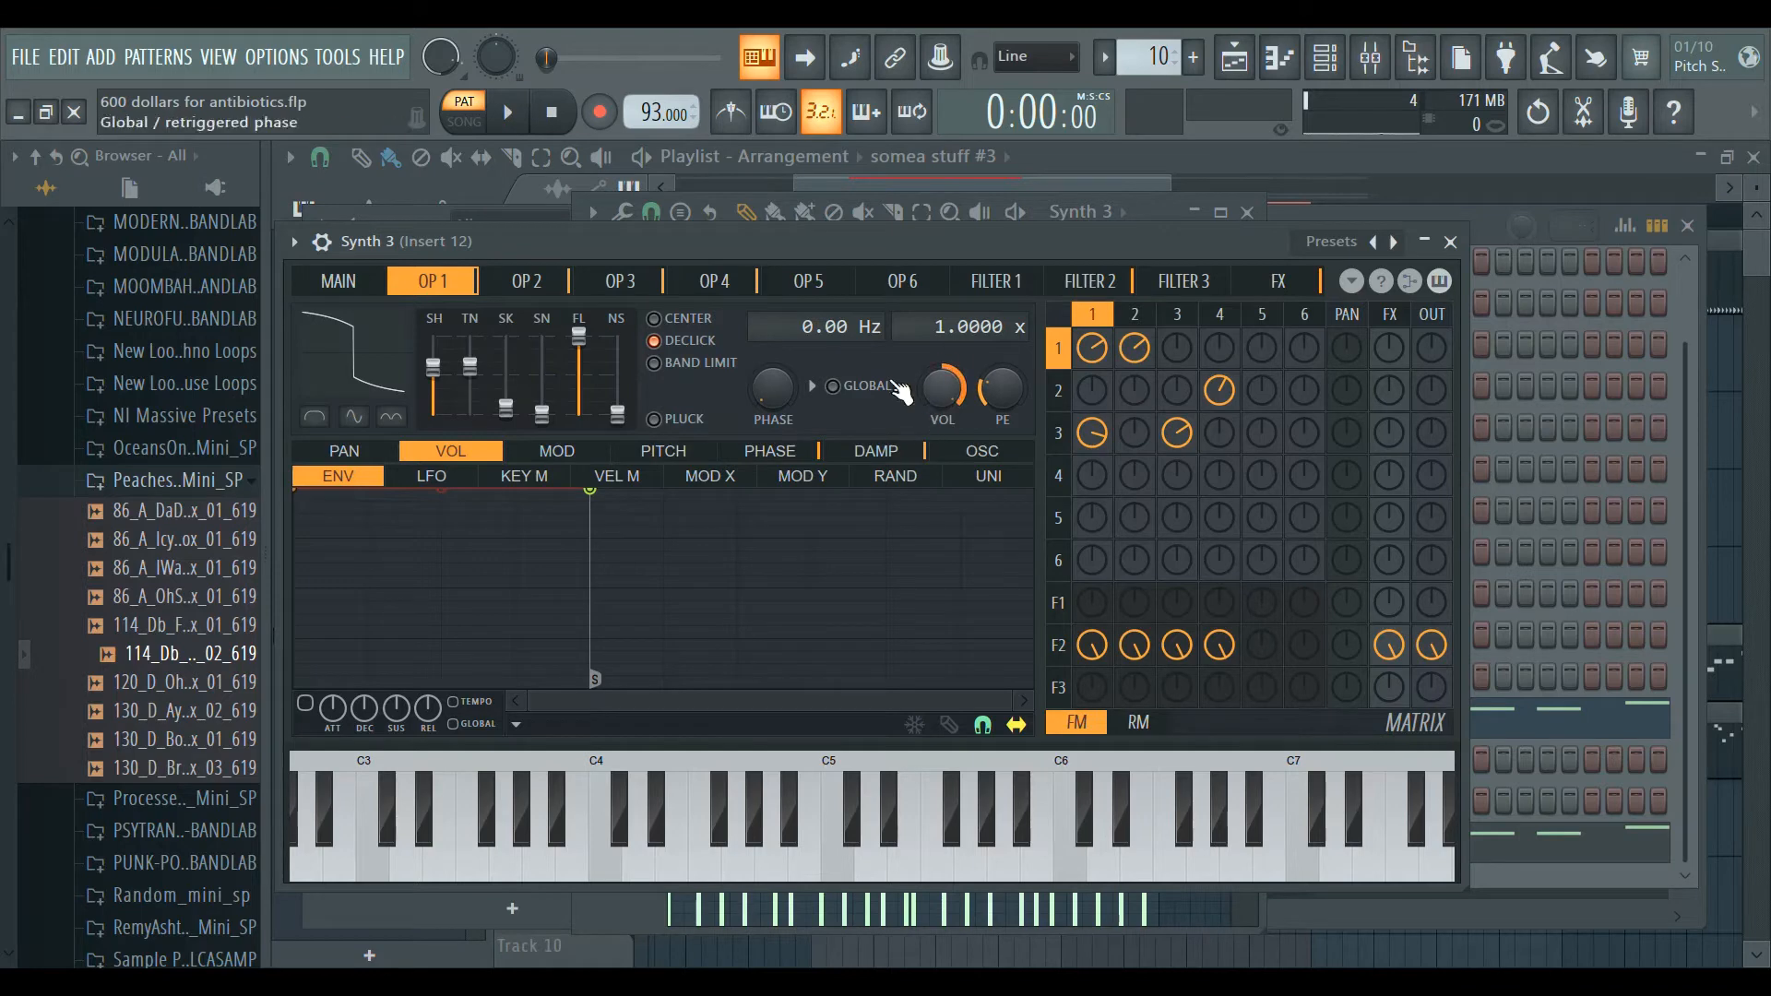
Compare the settings of Synth 3's operators 1 to 4 and return to the channel rack.
click(546, 282)
click(646, 286)
click(706, 282)
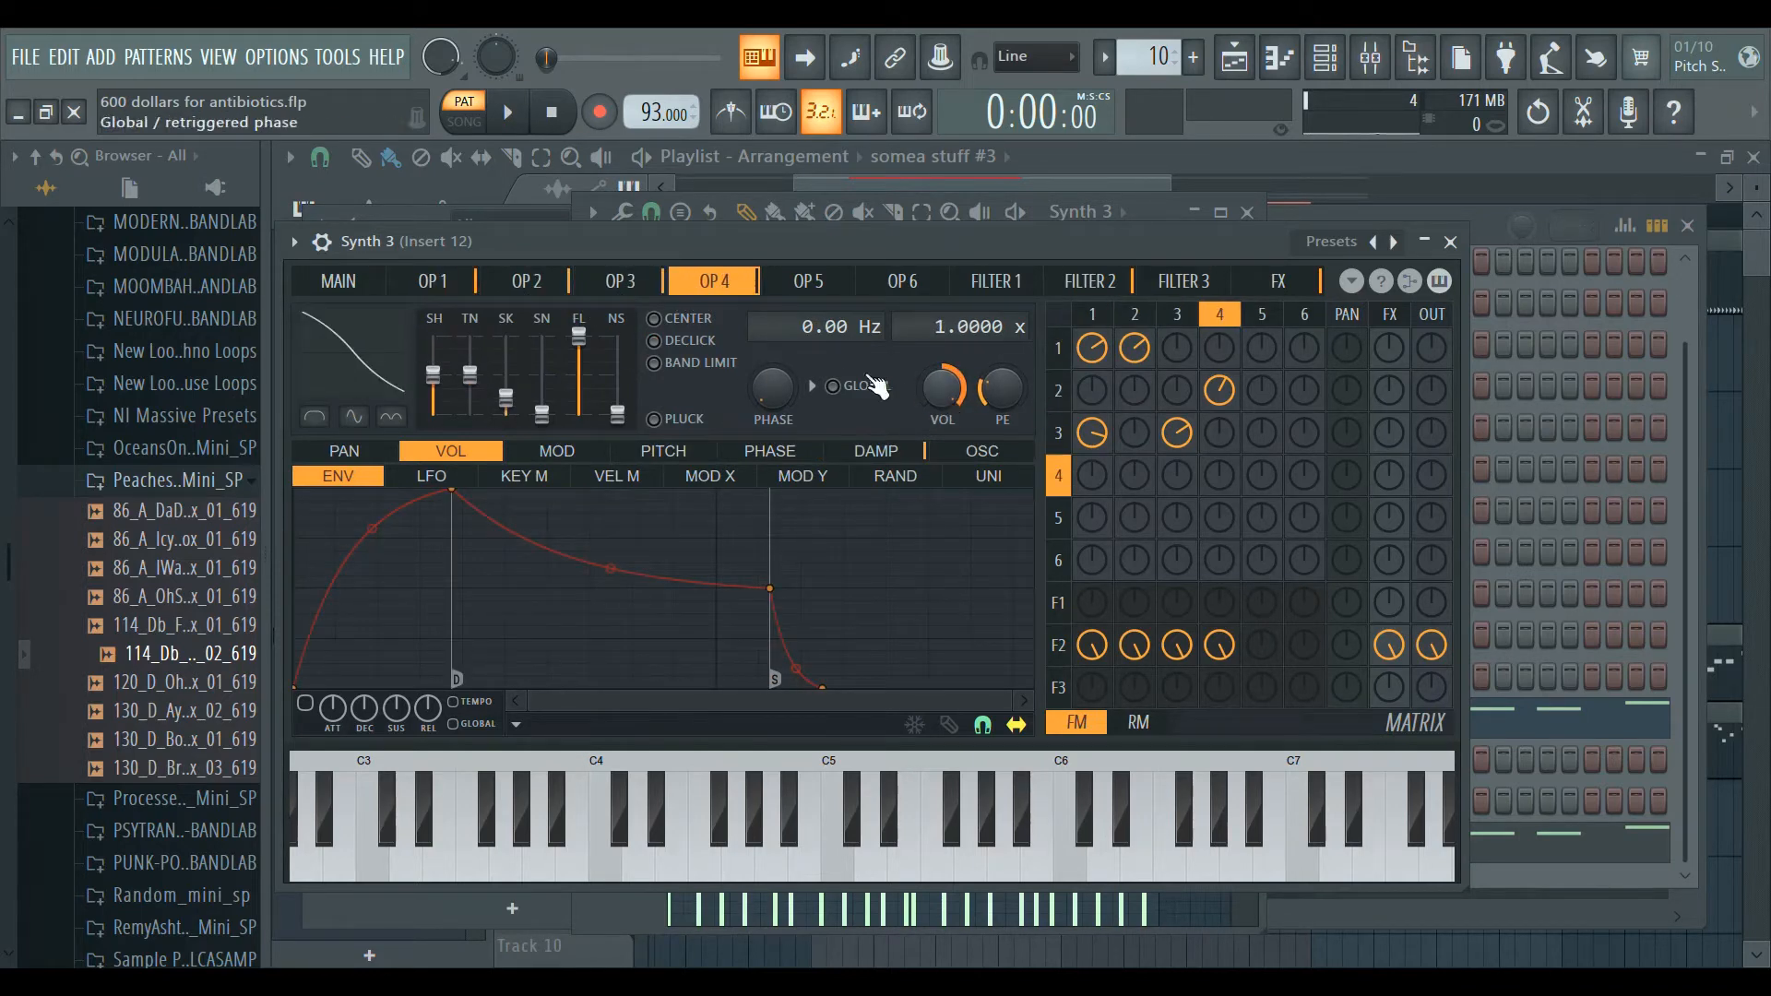
click(466, 284)
click(660, 277)
click(696, 279)
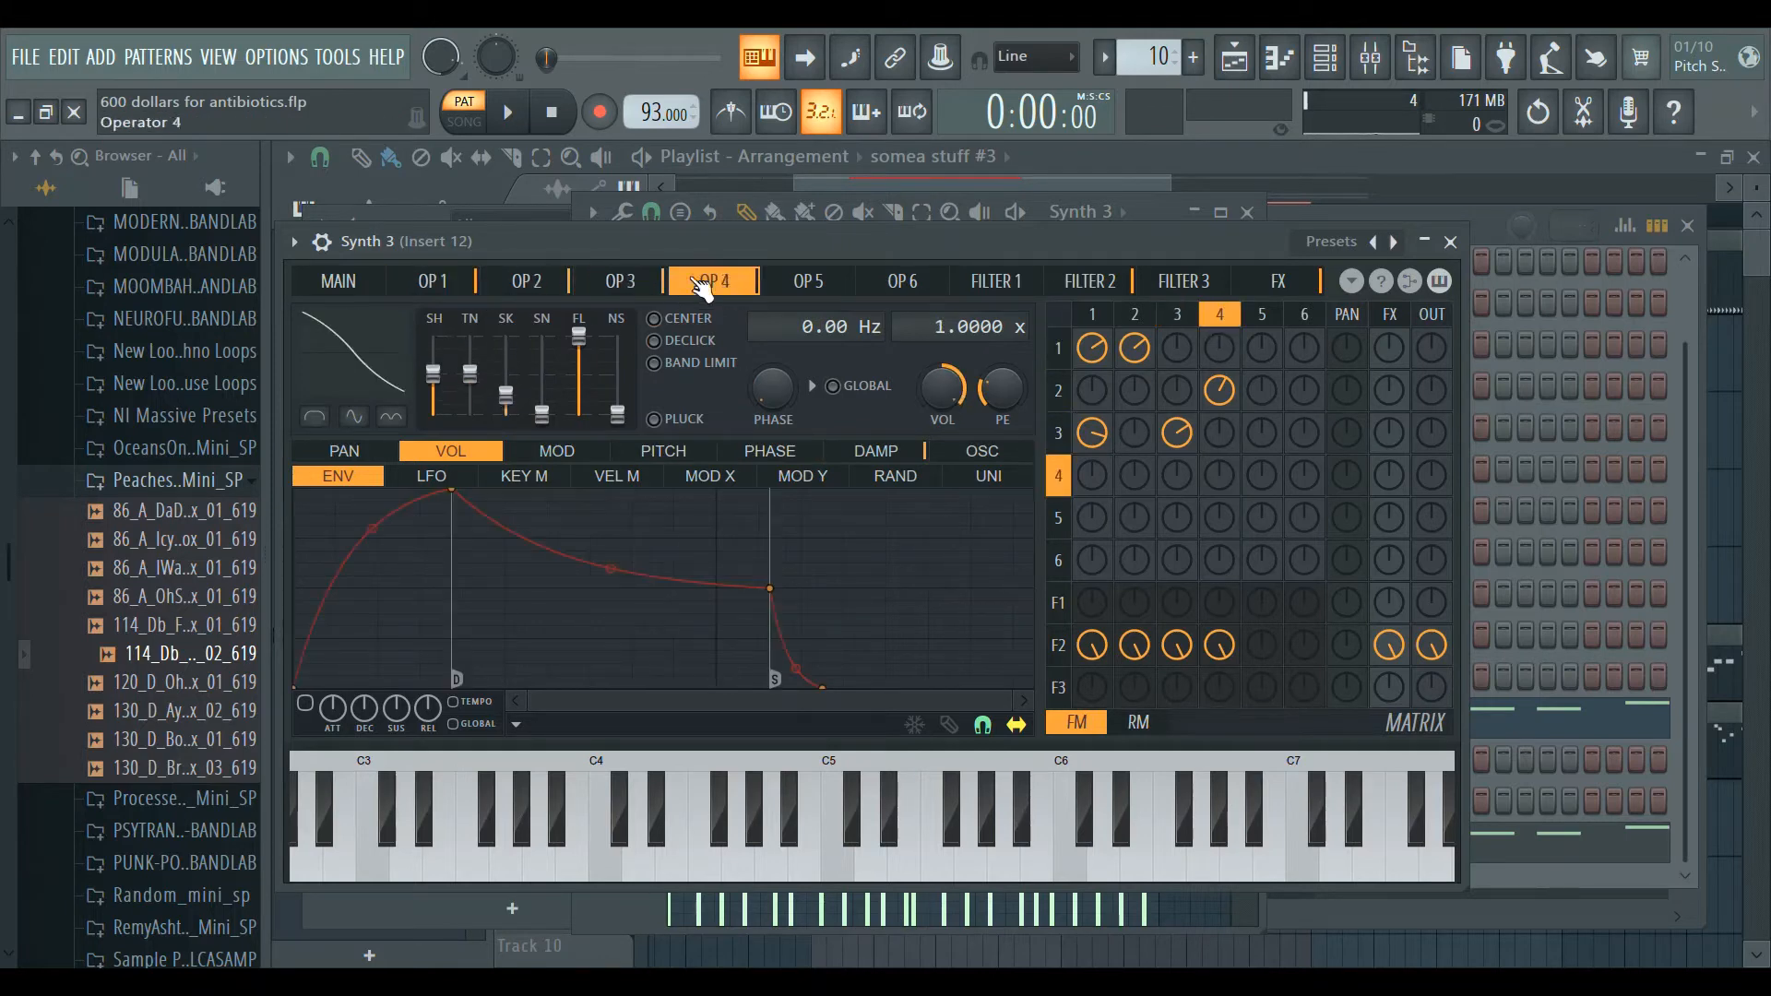
click(454, 289)
click(1697, 425)
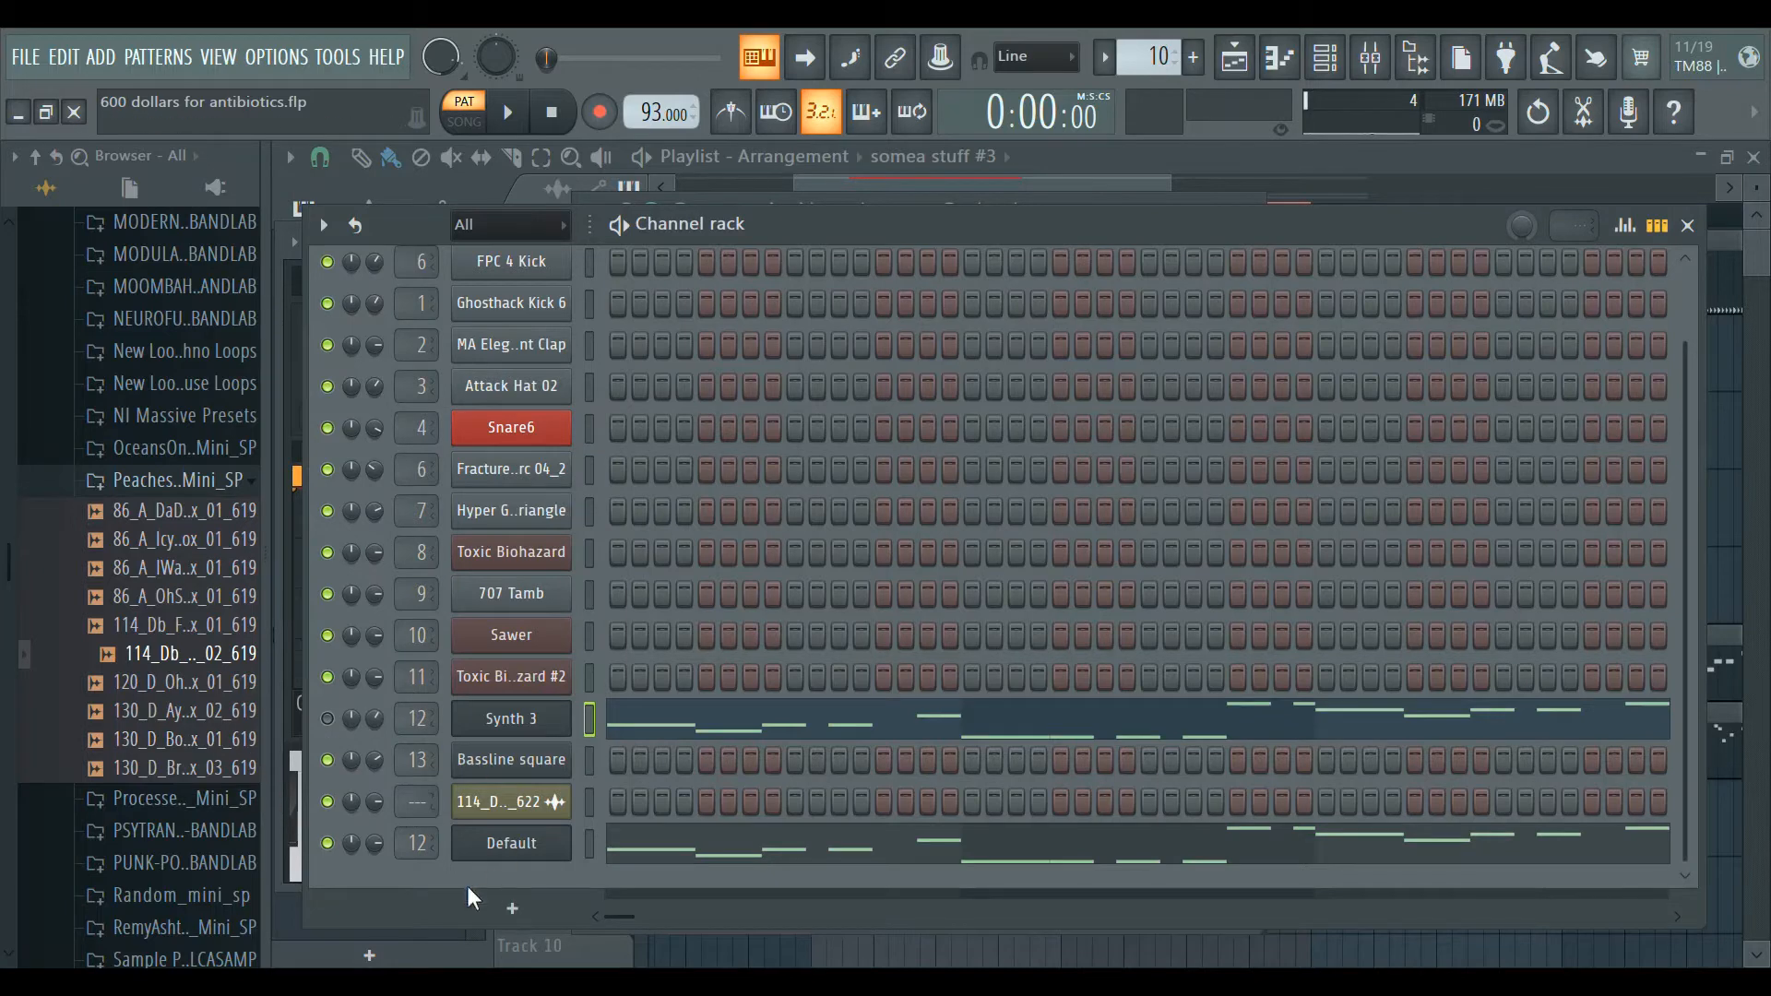
While playing the pattern, raise the Default Sytrus patch's master pitch to +12 semitones and set modulation X to 51%.
click(512, 843)
key(space)
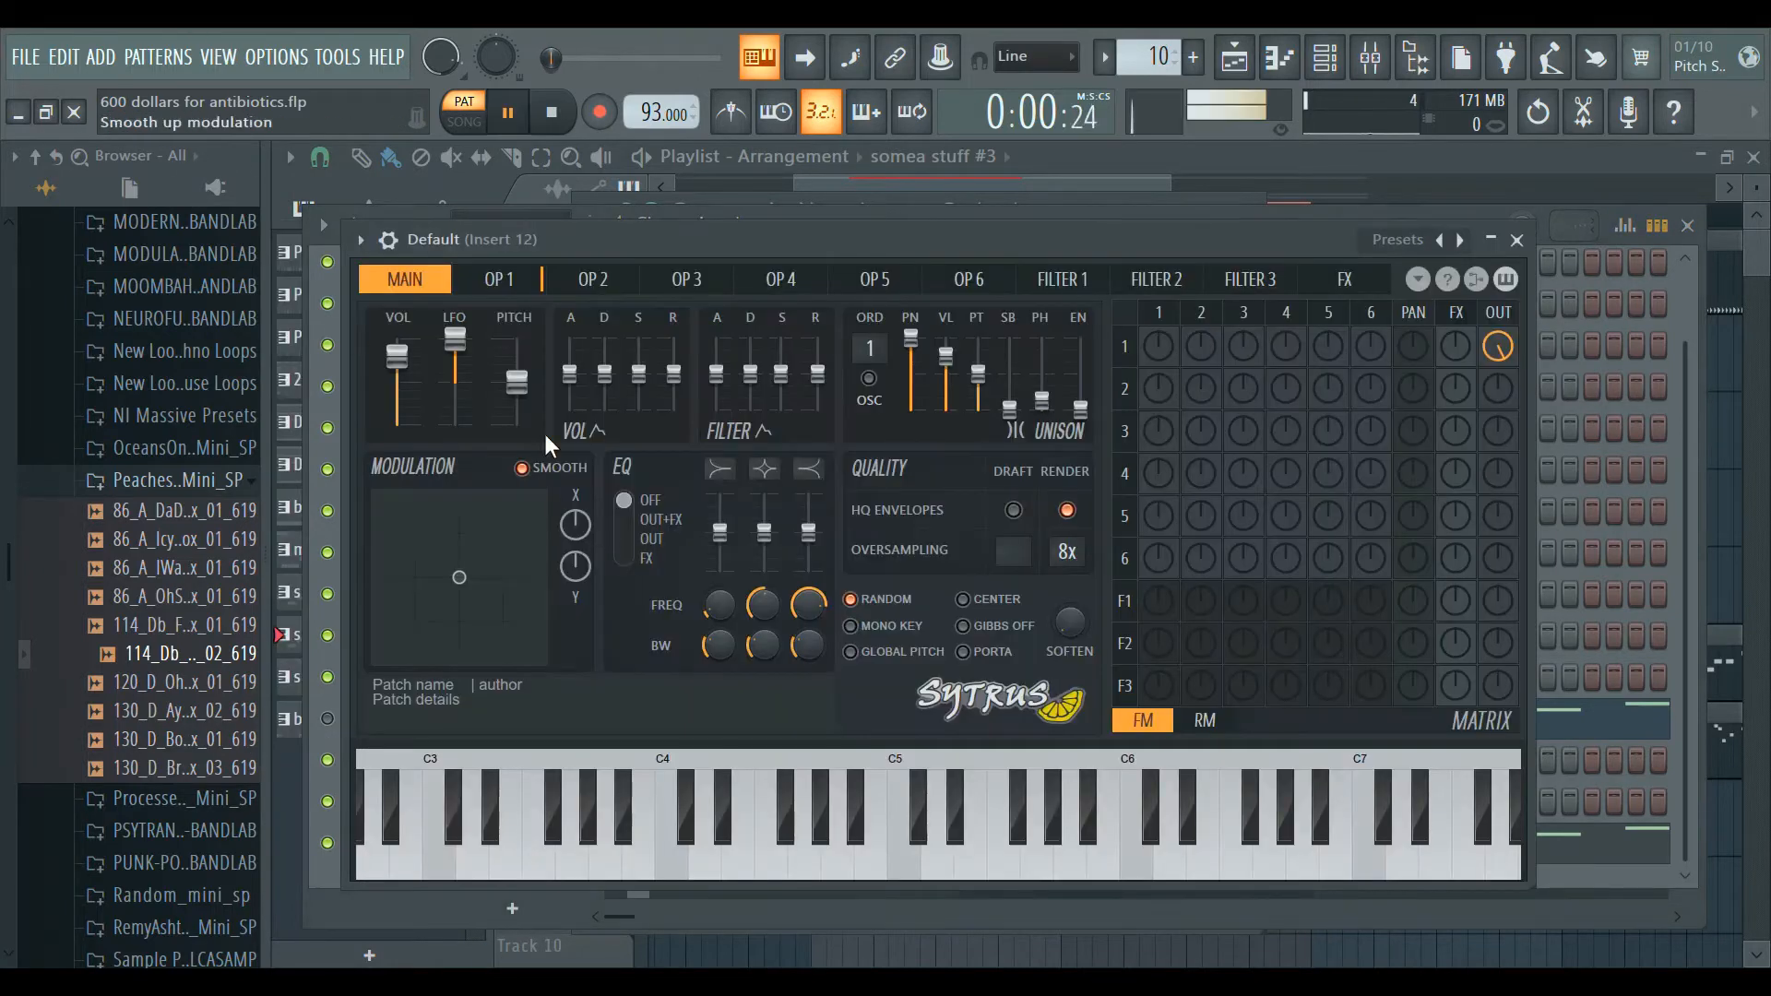
click(501, 543)
drag(517, 381, 516, 359)
click(478, 570)
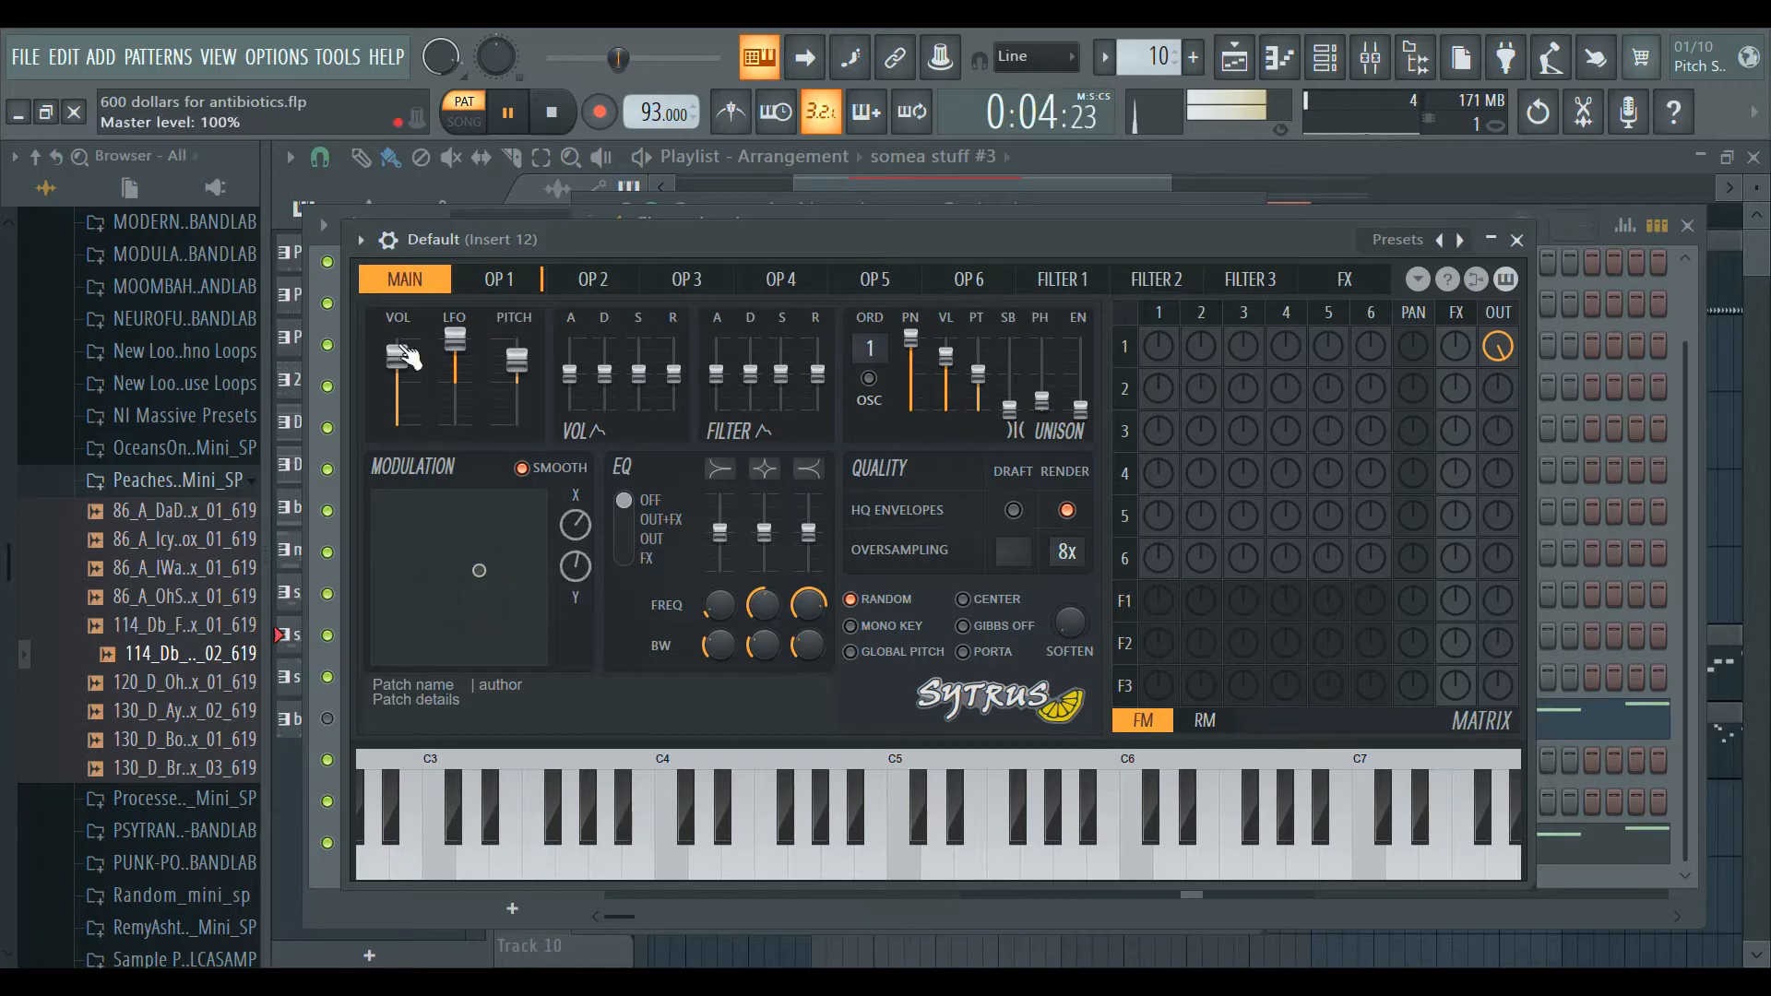
click(462, 585)
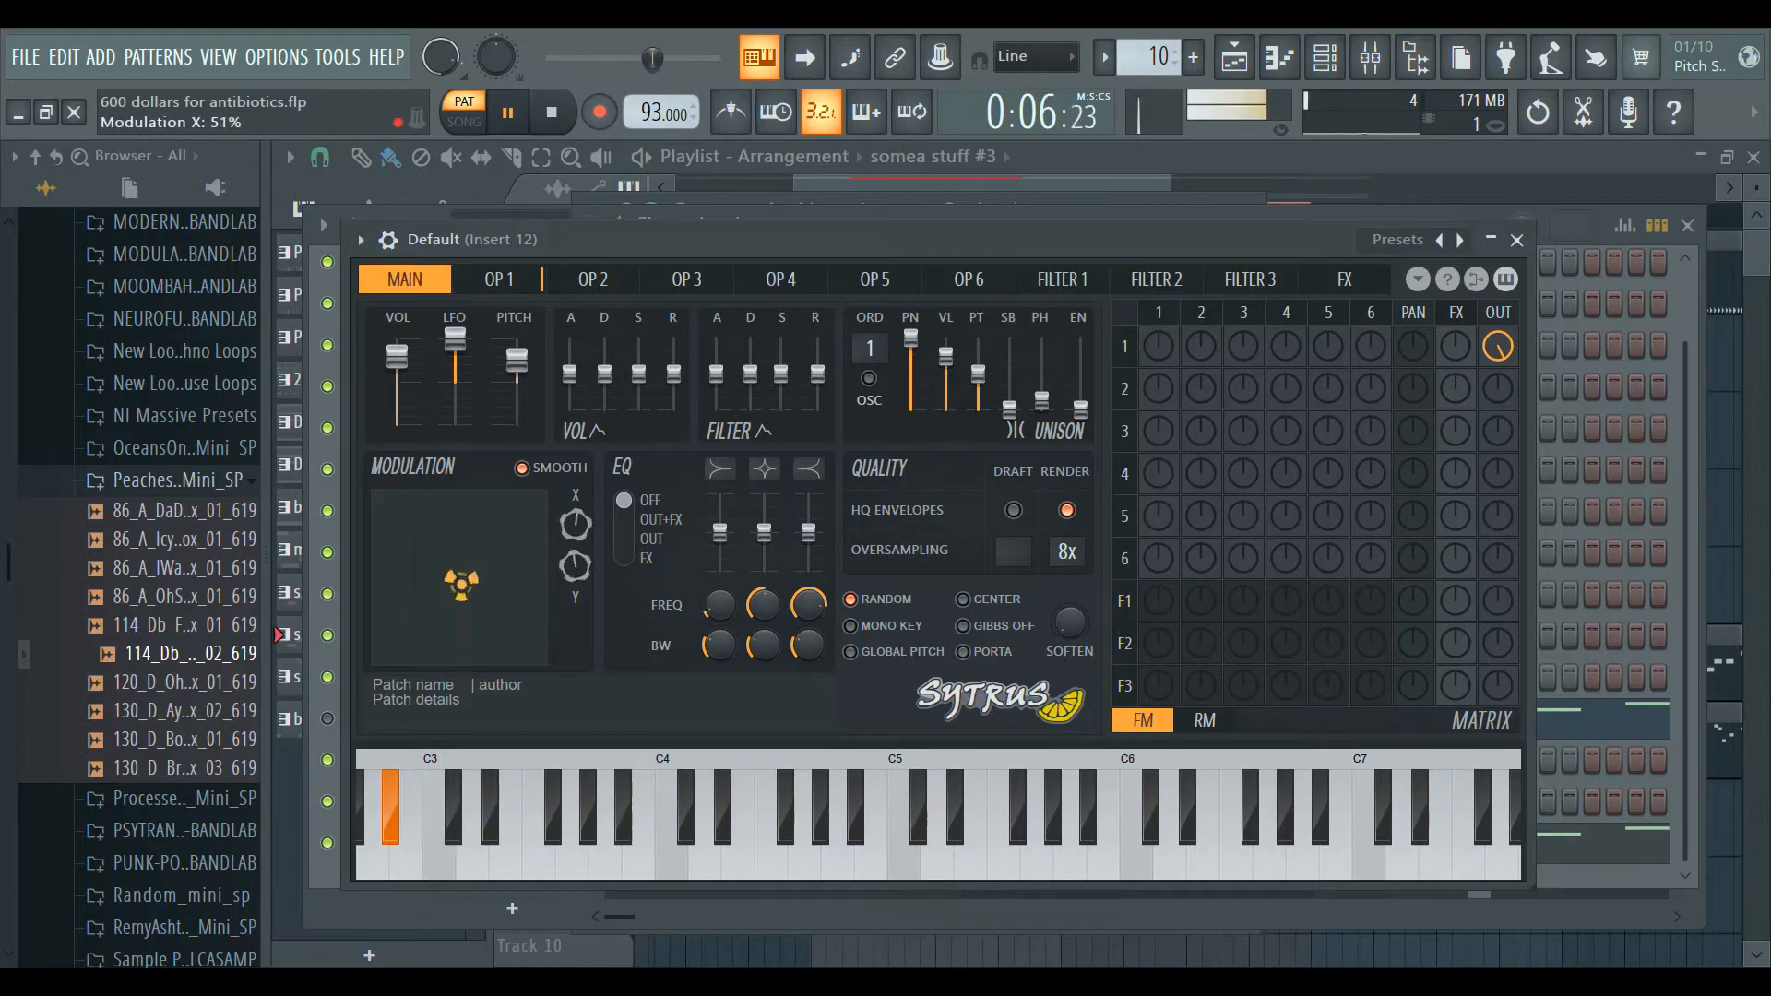
click(559, 114)
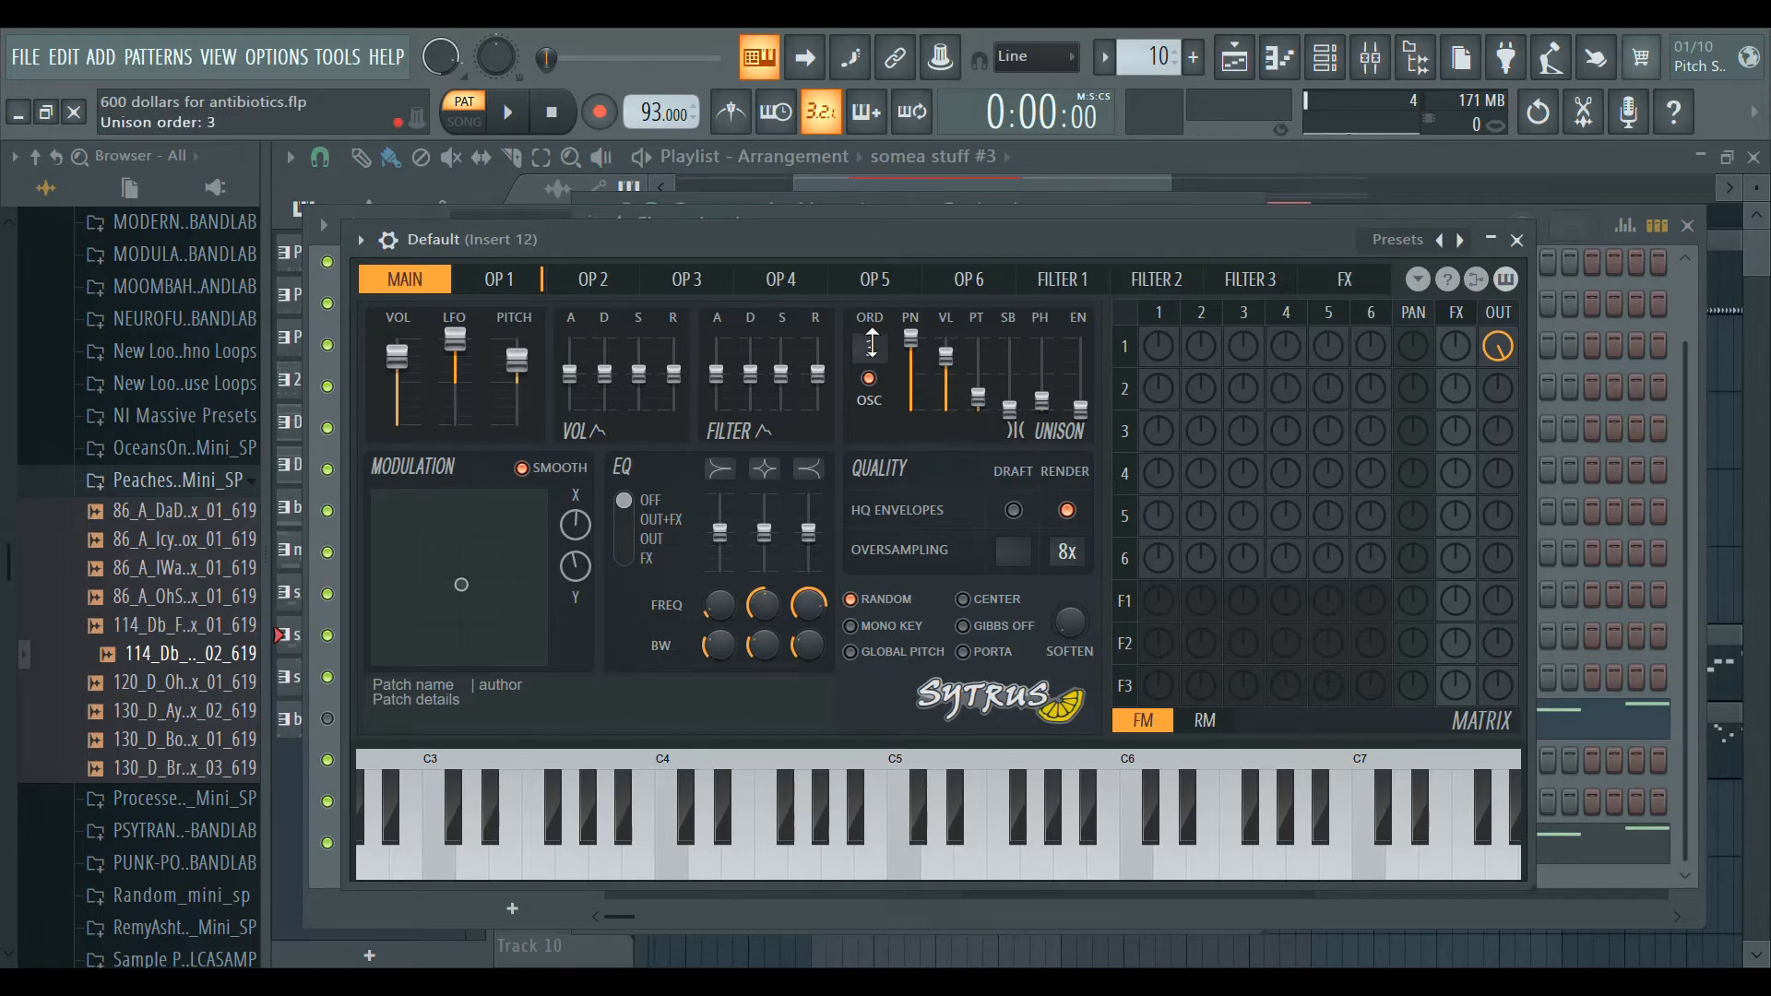
Set the unison order of the Default patch to 4 and raise the unison pitch variation to maximum.
drag(870, 349, 870, 337)
drag(979, 398, 870, 319)
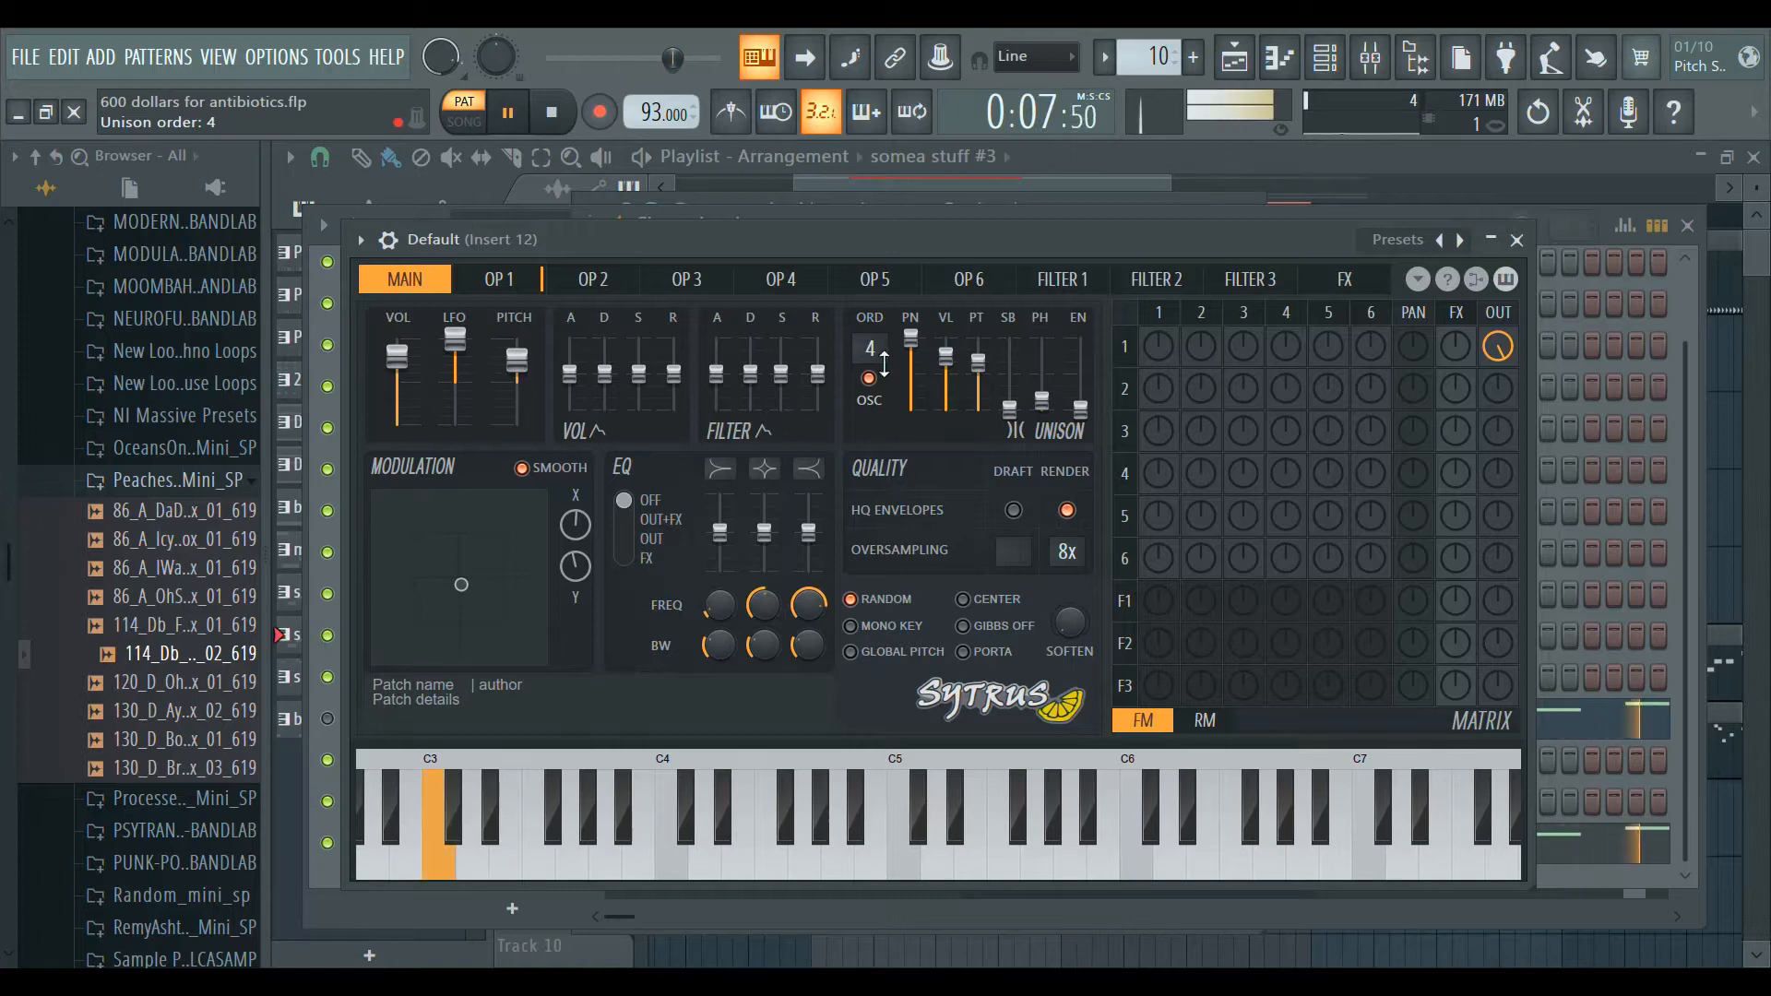
drag(976, 403, 977, 338)
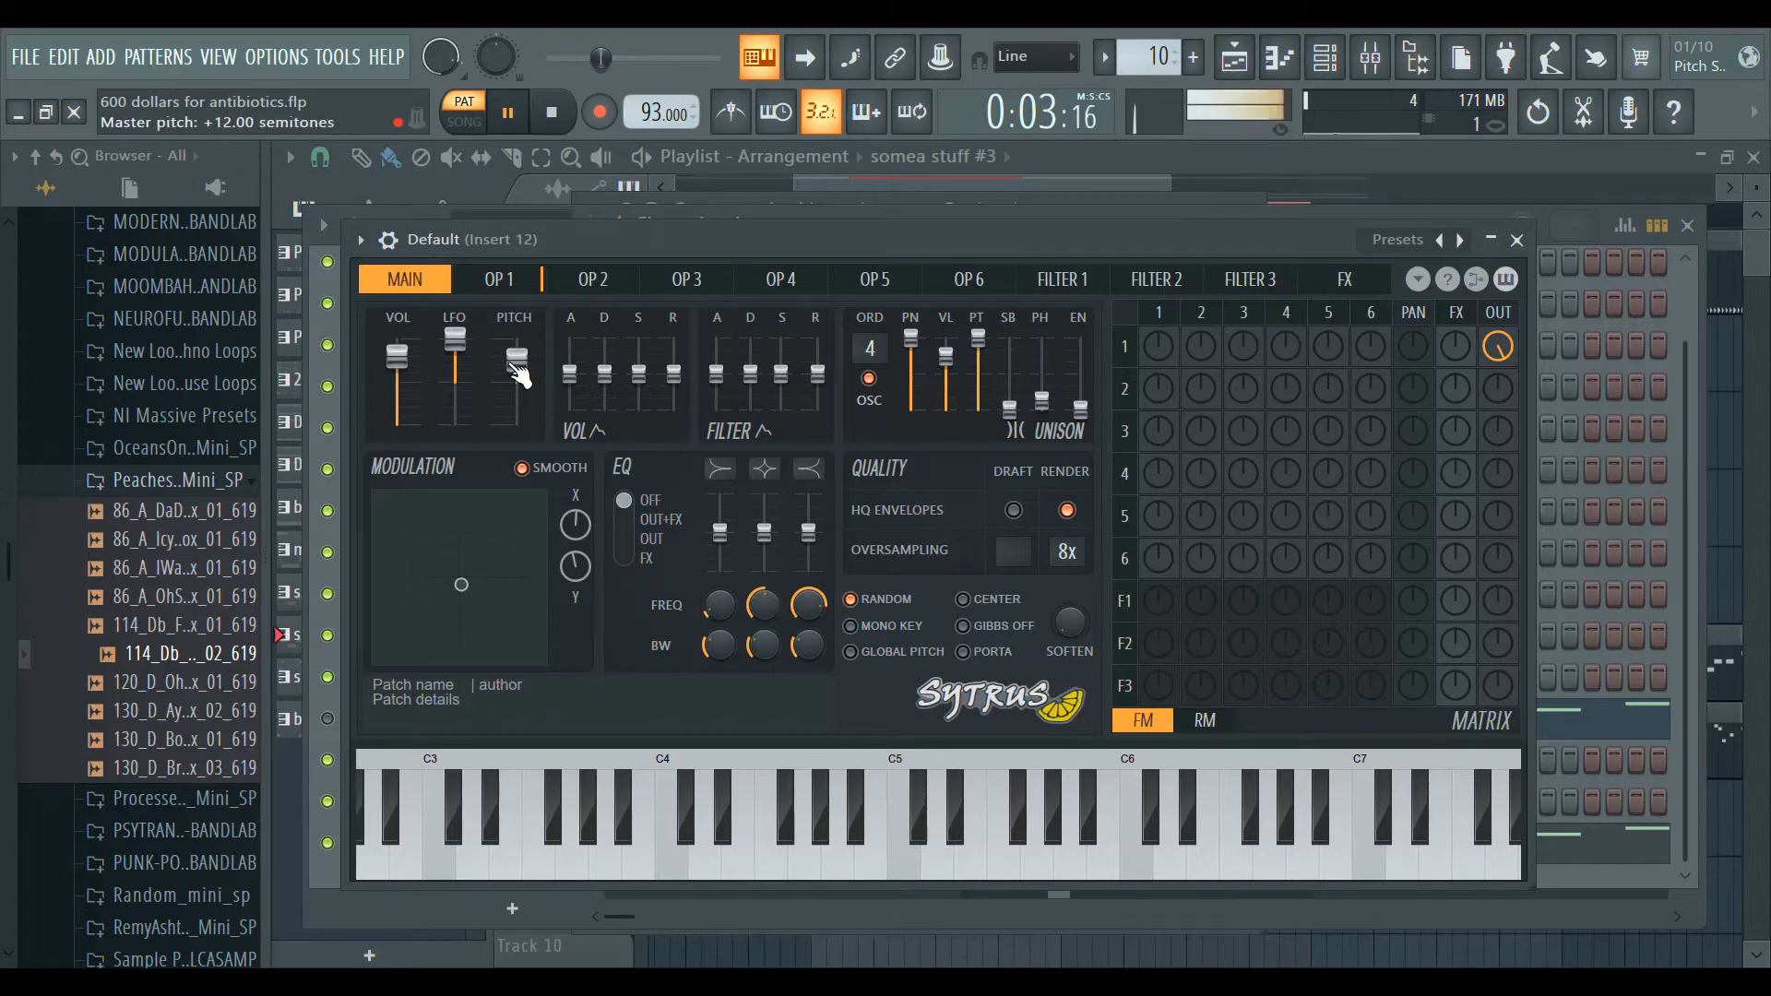
Raise the Default patch's master pitch to maximum and lower the unison pitch to about half.
drag(513, 367, 514, 345)
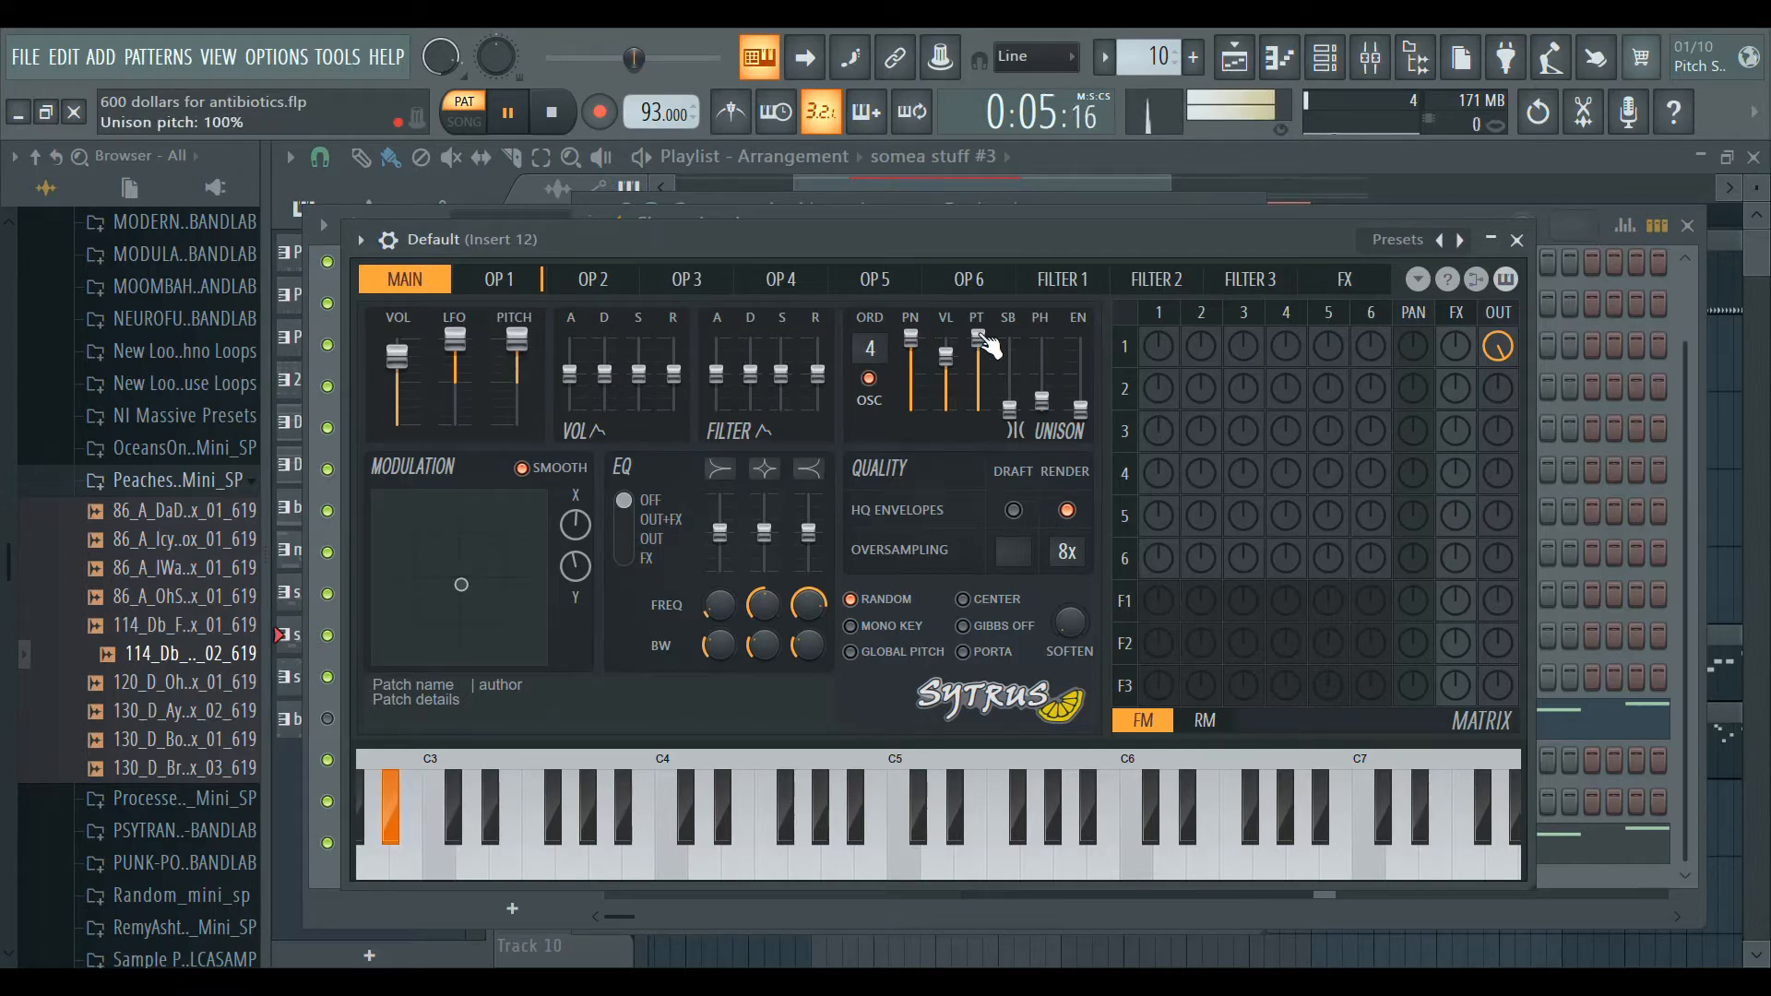
drag(990, 345, 990, 361)
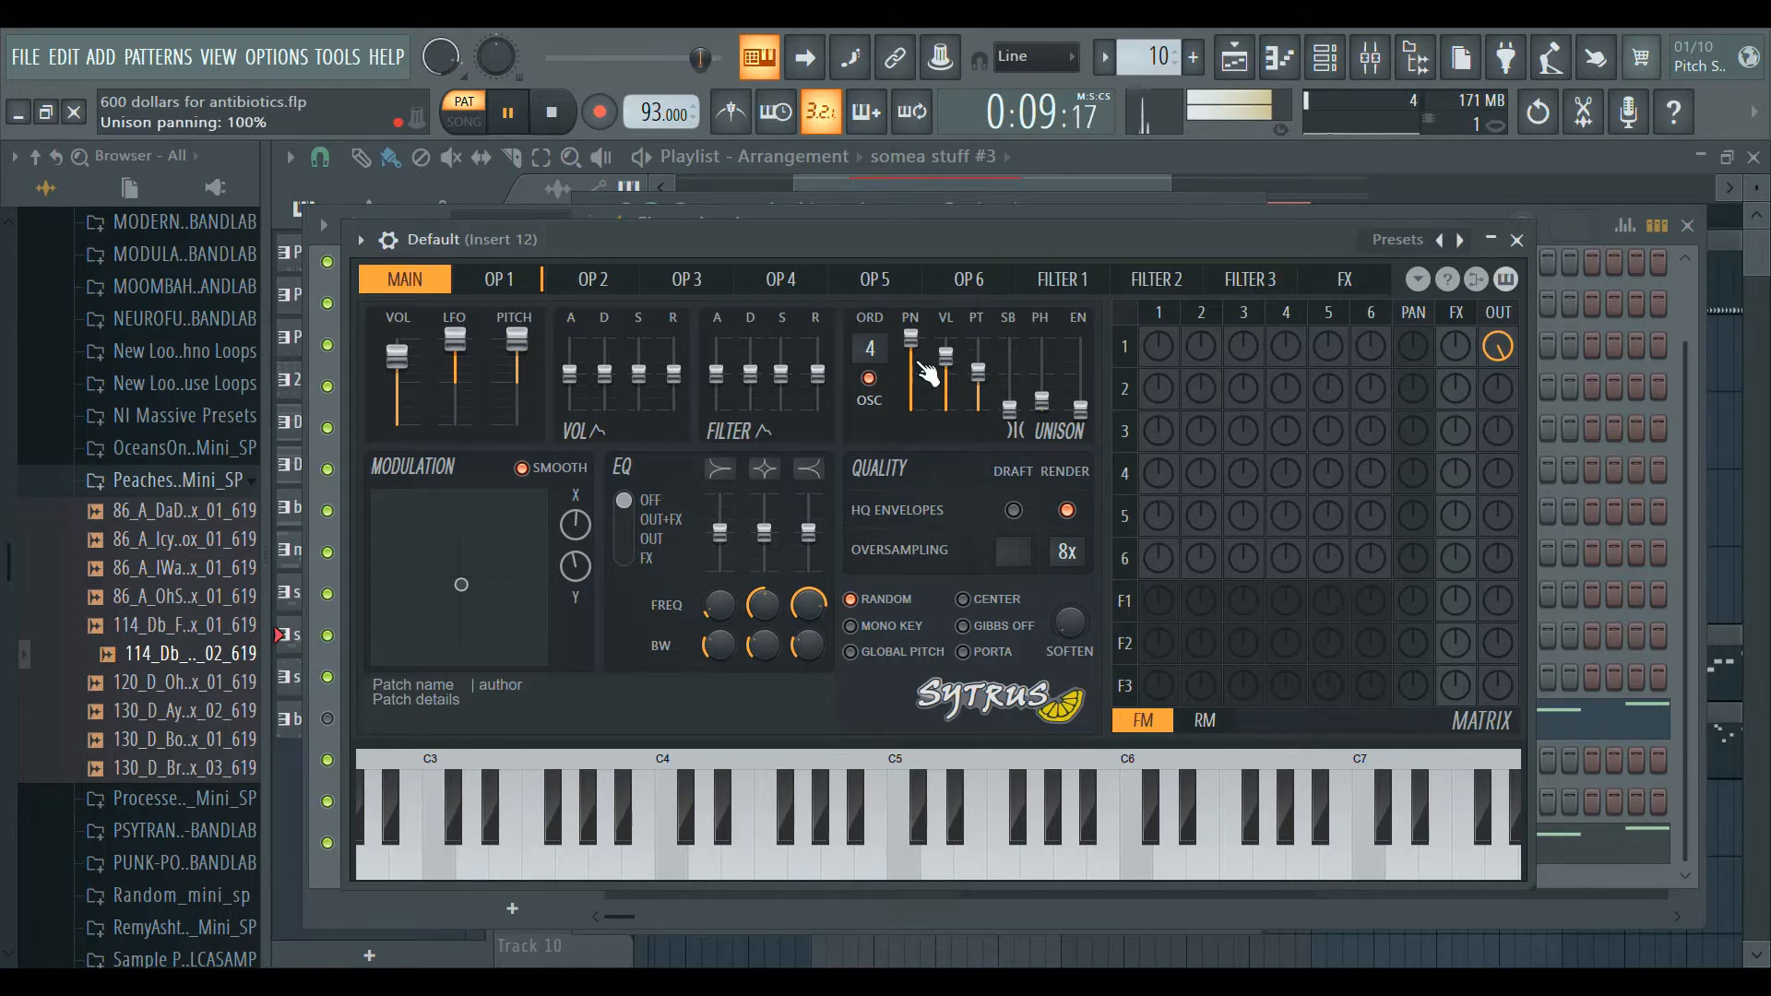
Set operator 1's waveform shape to 50% and return to the main settings.
click(543, 282)
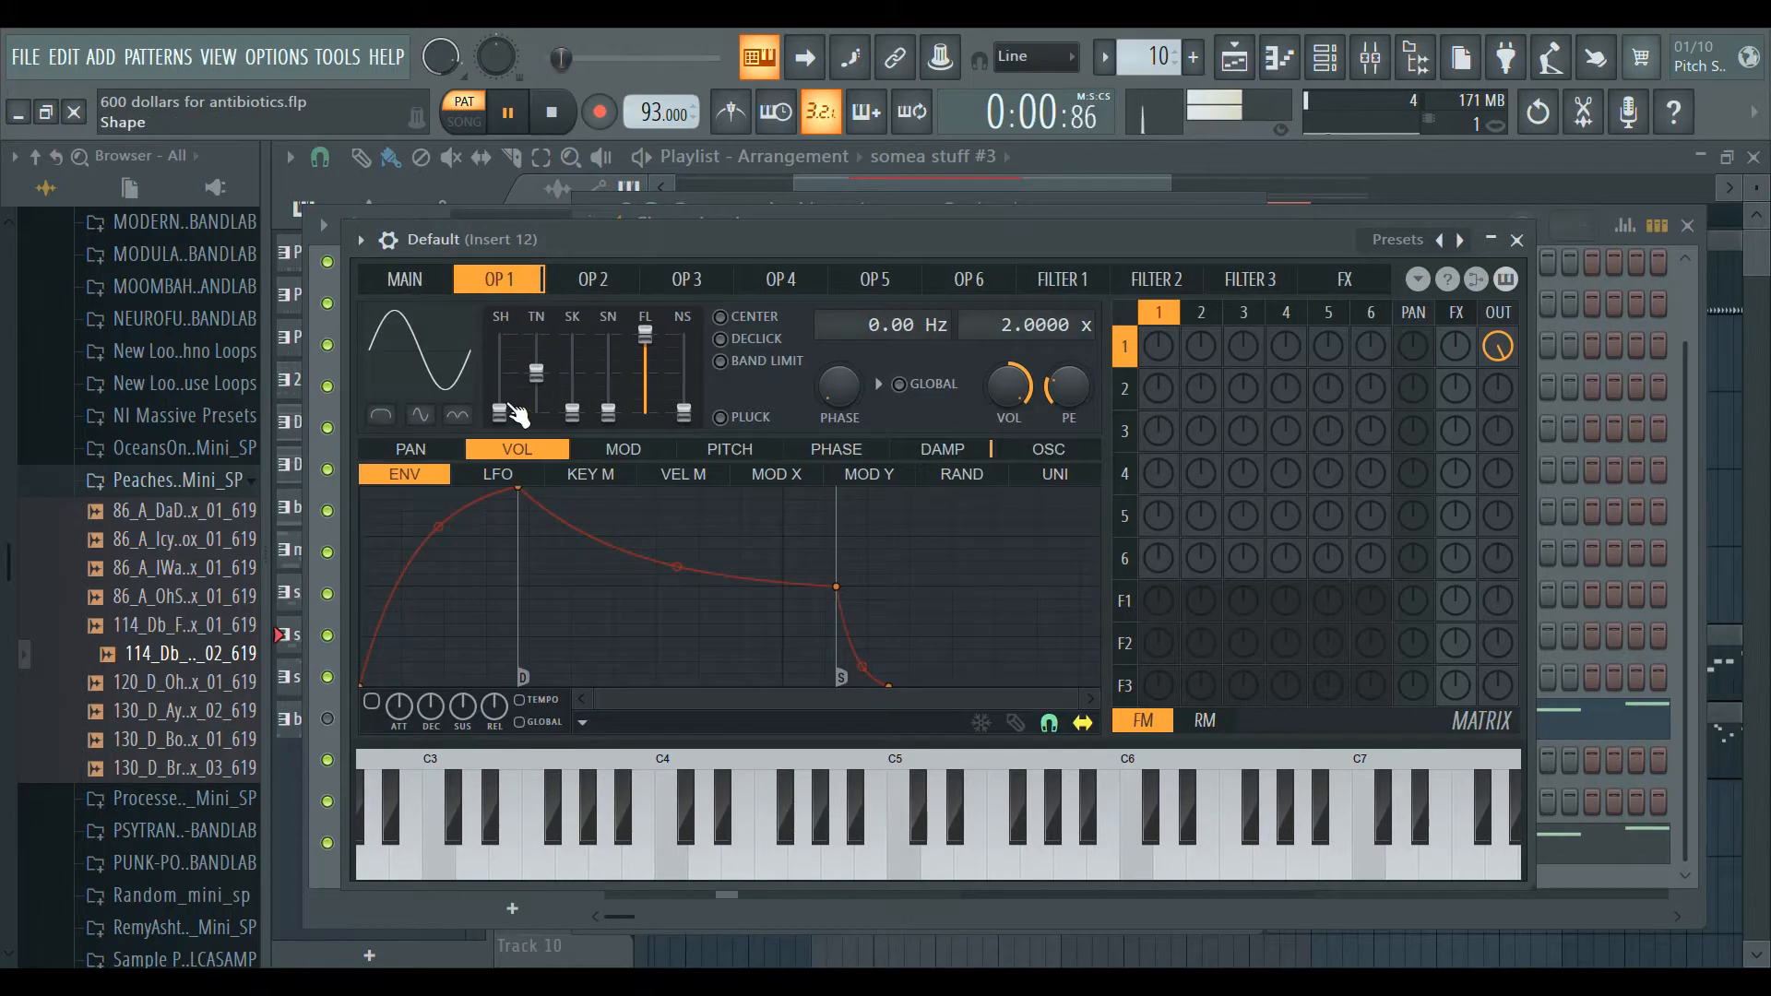
drag(503, 411, 501, 373)
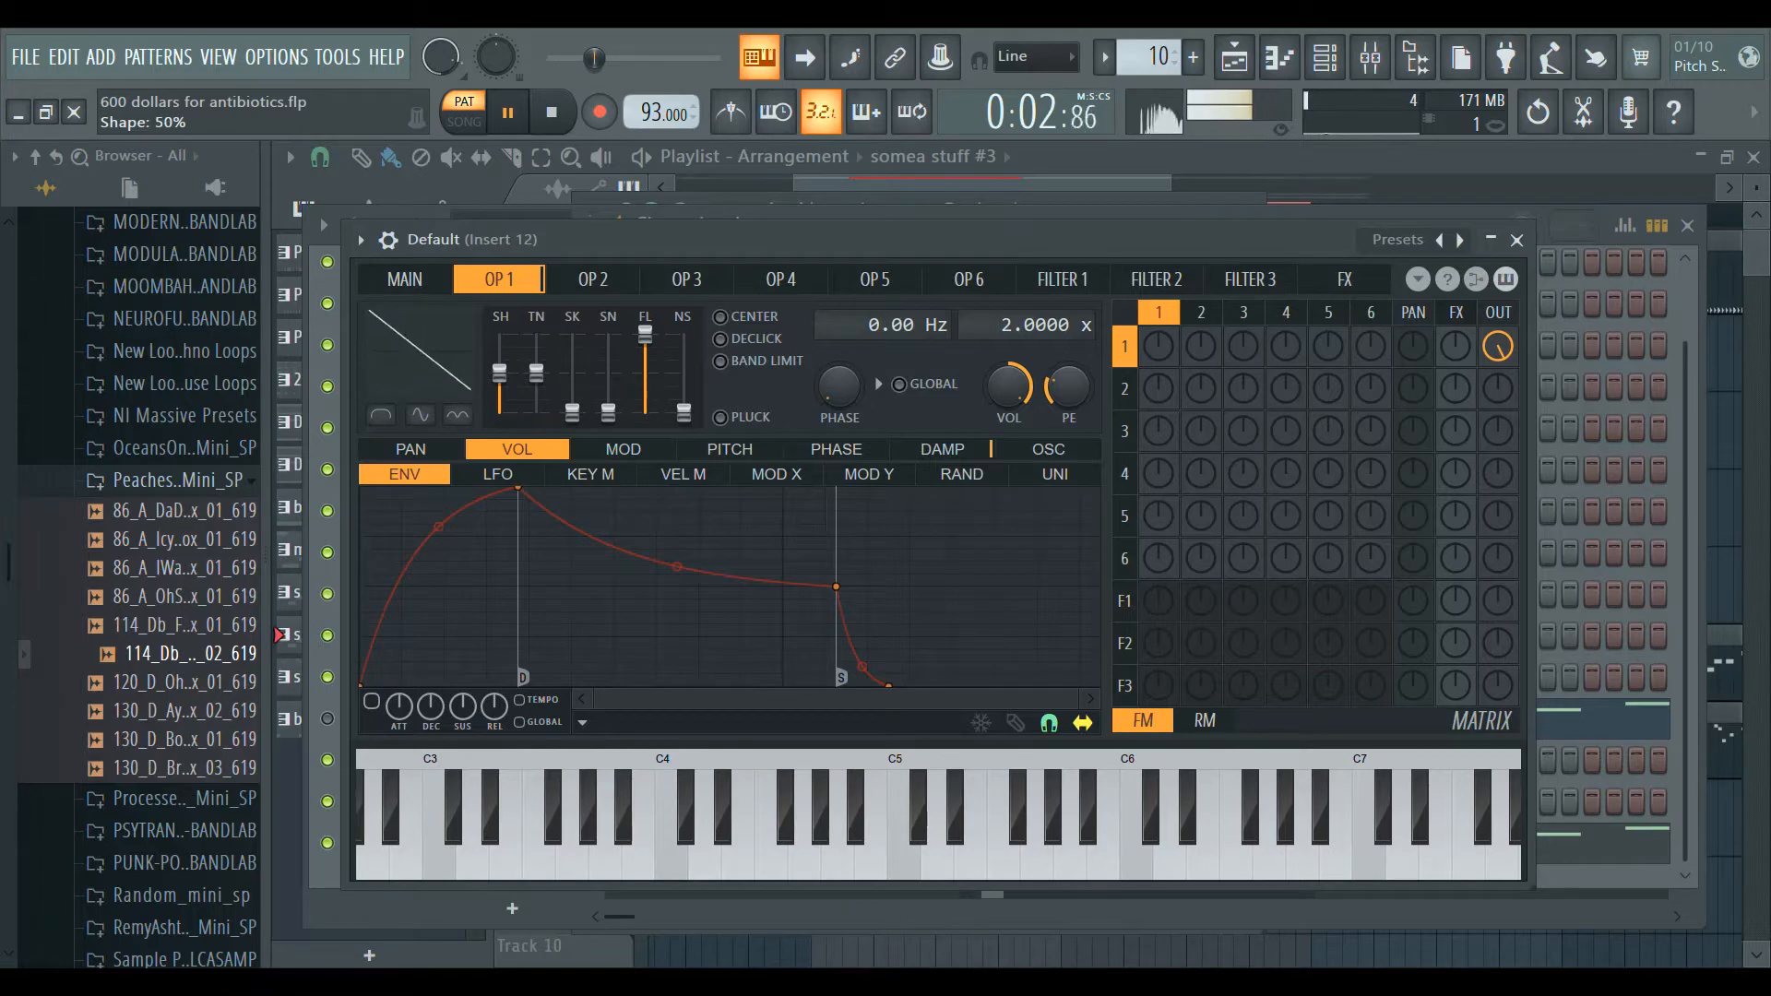
click(405, 280)
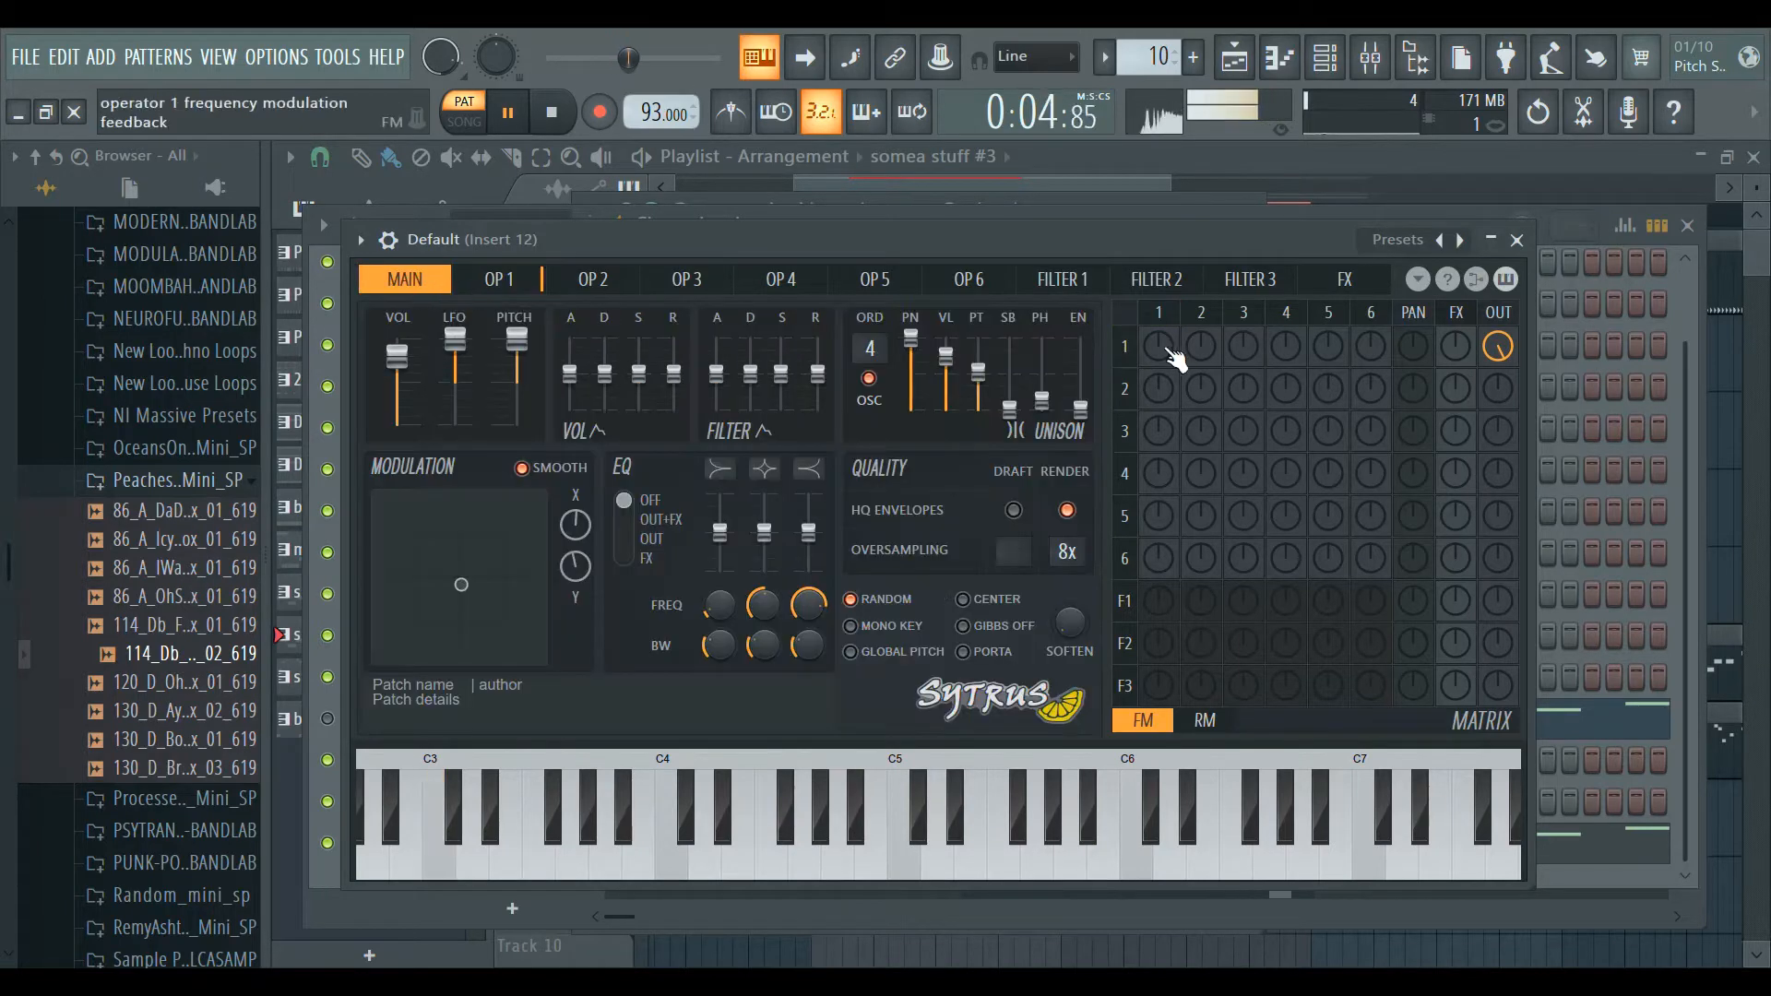
Set the unison pitch to 52% and modulation X to 54%, and stop playback.
mouse_move(978, 371)
mouse_down()
mouse_move(978, 404)
mouse_move(993, 384)
mouse_up()
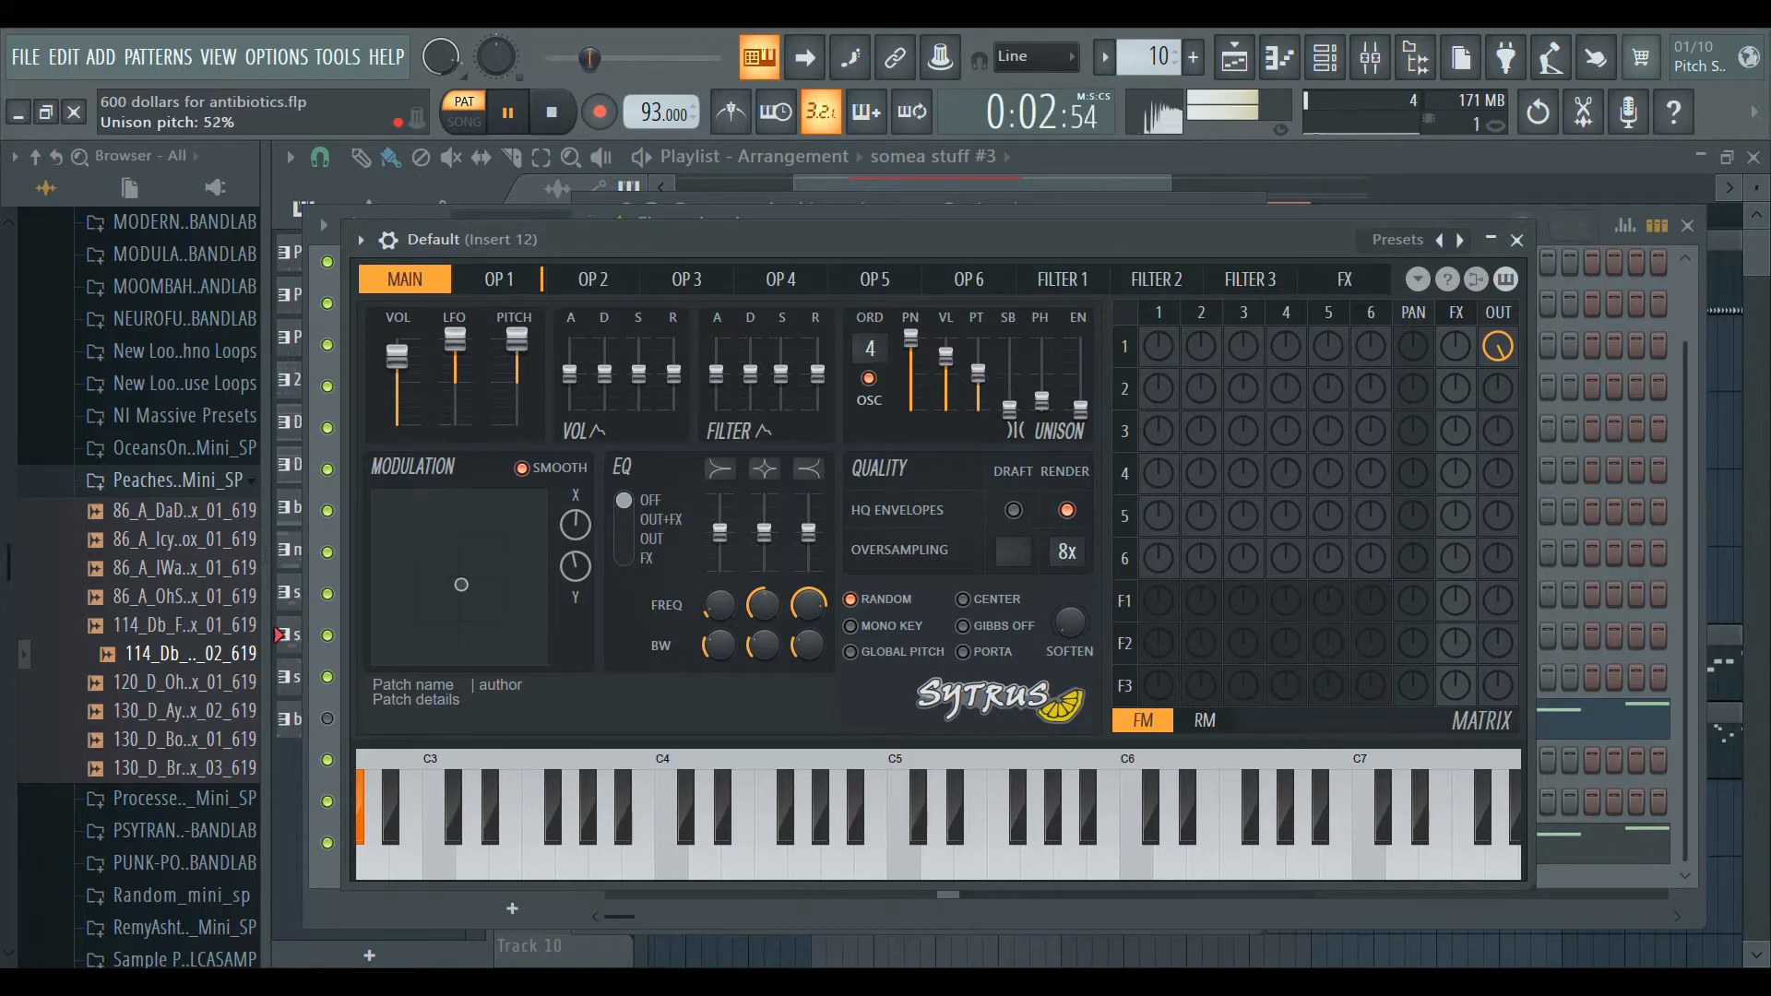
mouse_move(461, 583)
mouse_down()
mouse_move(418, 636)
mouse_move(522, 521)
mouse_move(454, 584)
mouse_move(472, 595)
mouse_move(465, 575)
mouse_move(483, 570)
mouse_up()
key(space)
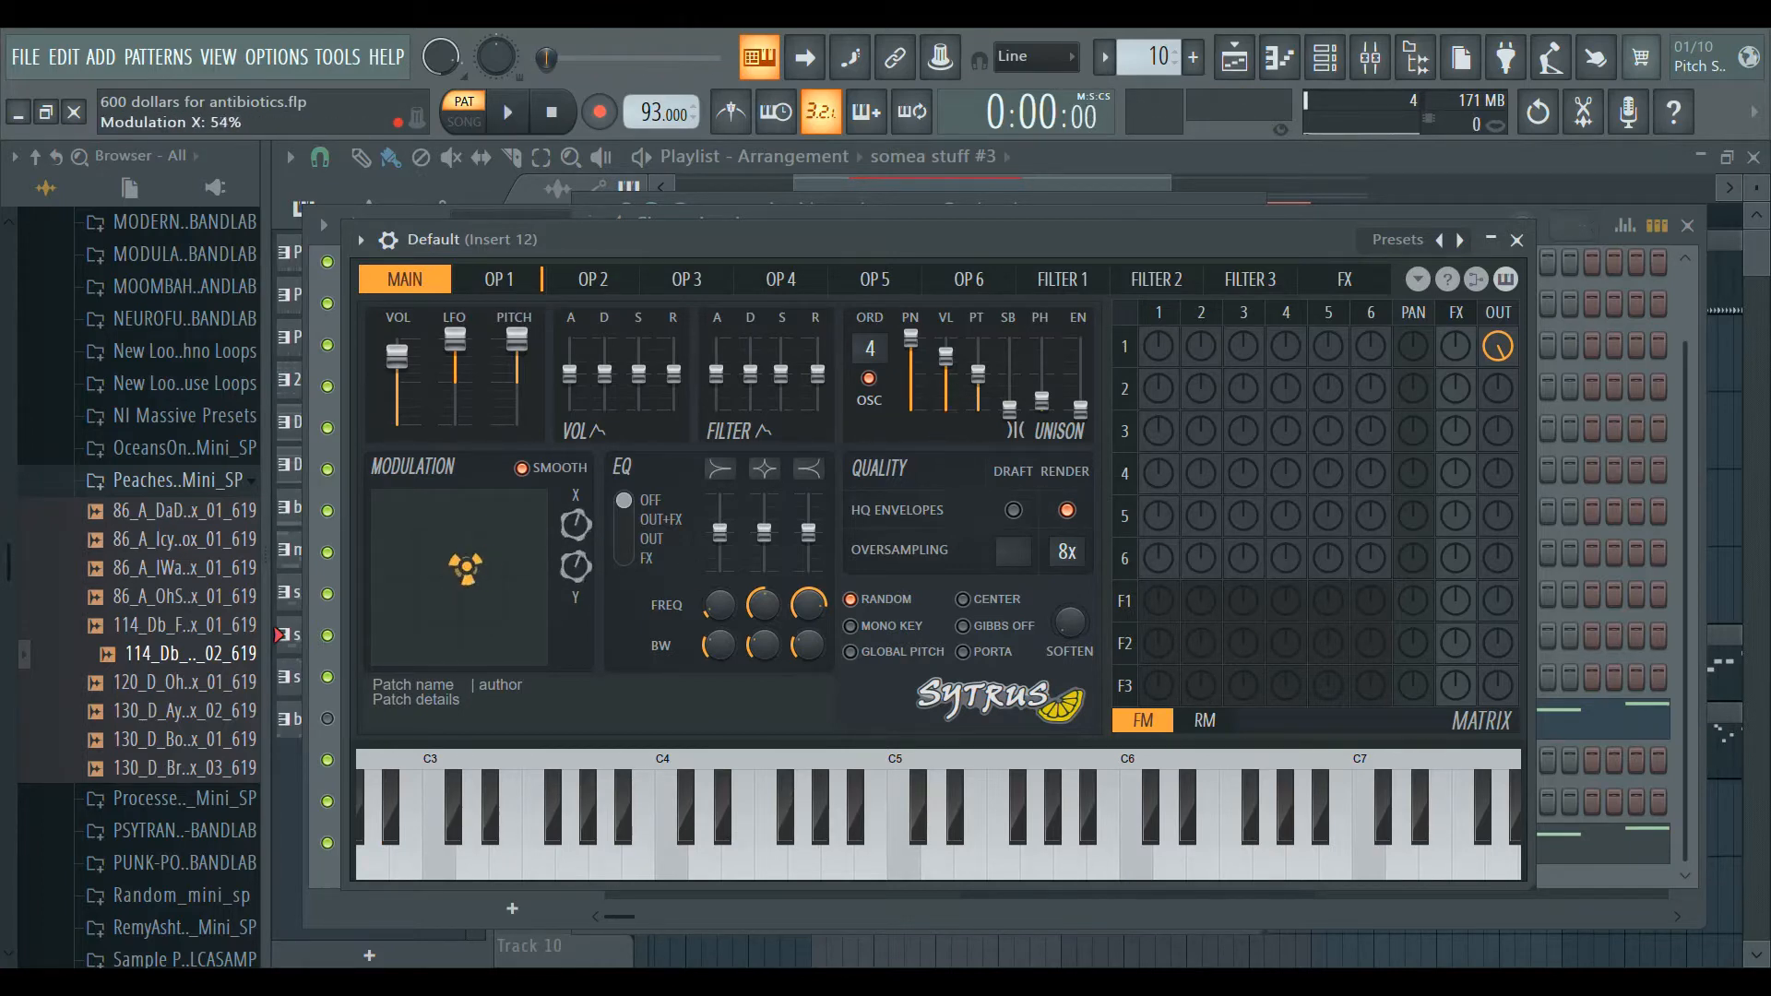
Check operator 1 briefly and nudge the X/Y modulation point near the centre of its pad.
click(545, 284)
click(397, 281)
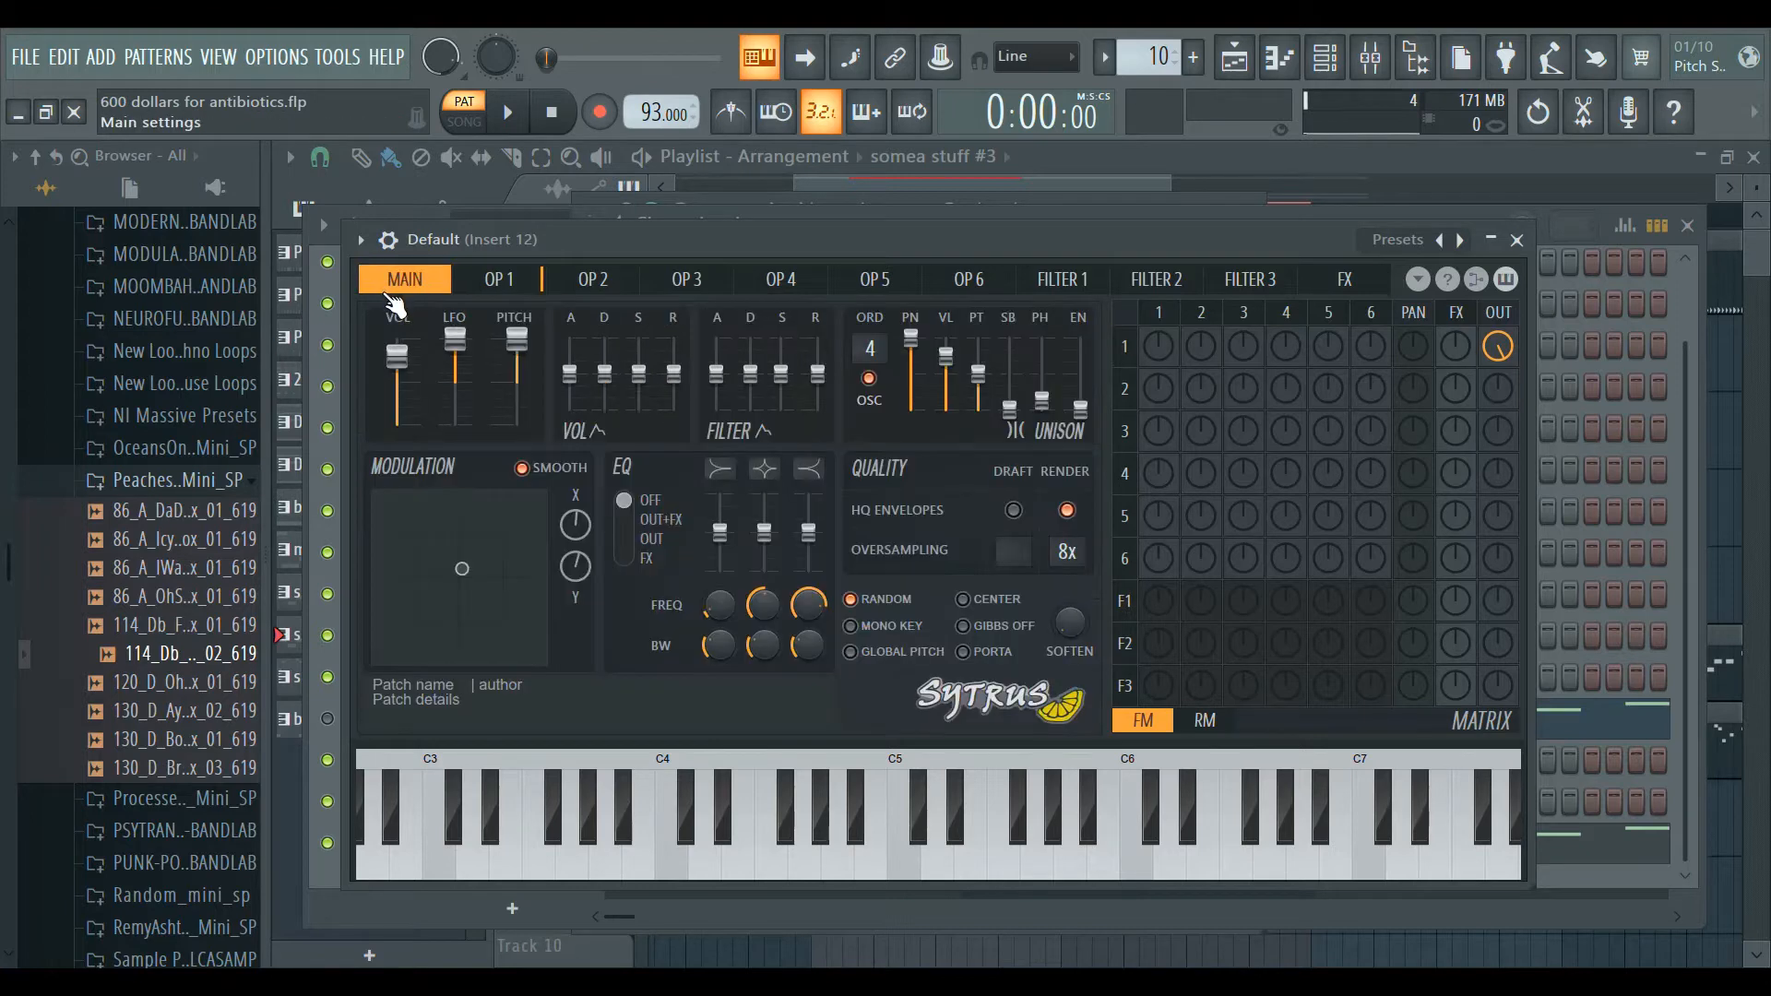
click(462, 578)
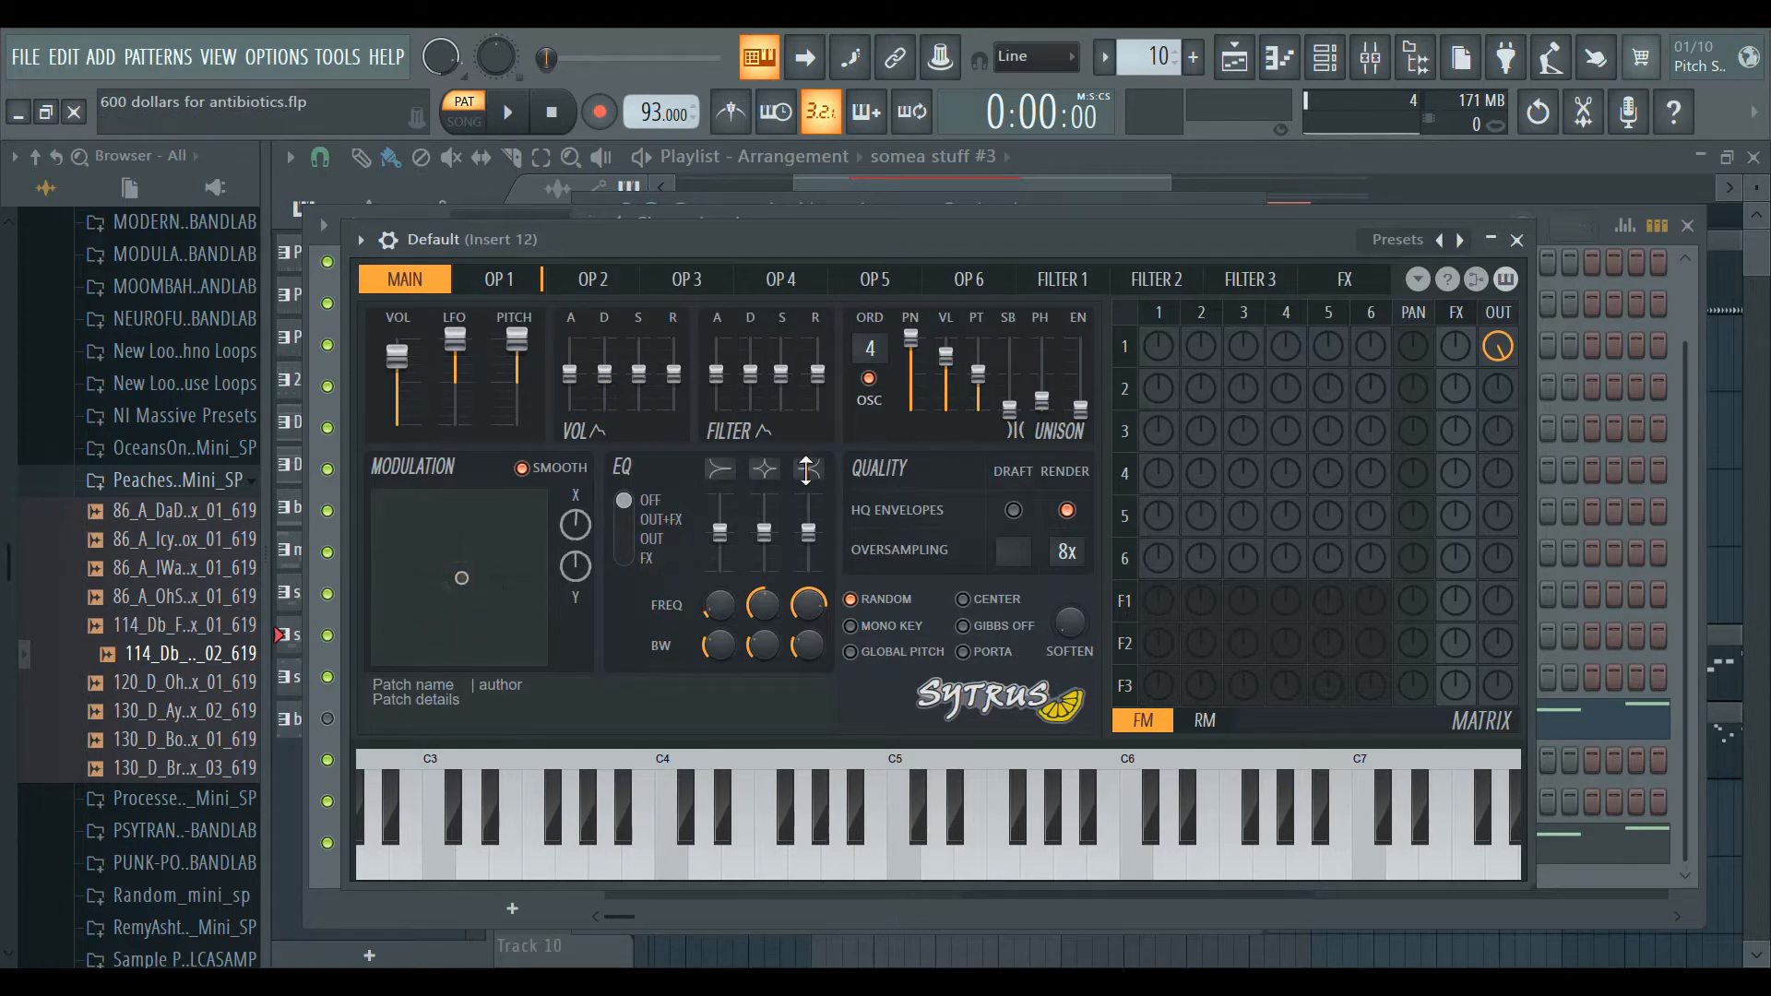
mouse_move(462, 578)
mouse_down()
mouse_move(449, 589)
mouse_move(465, 571)
mouse_up()
Examine filter 1's cutoff and volume modulation settings and operator 1's settings.
click(1063, 278)
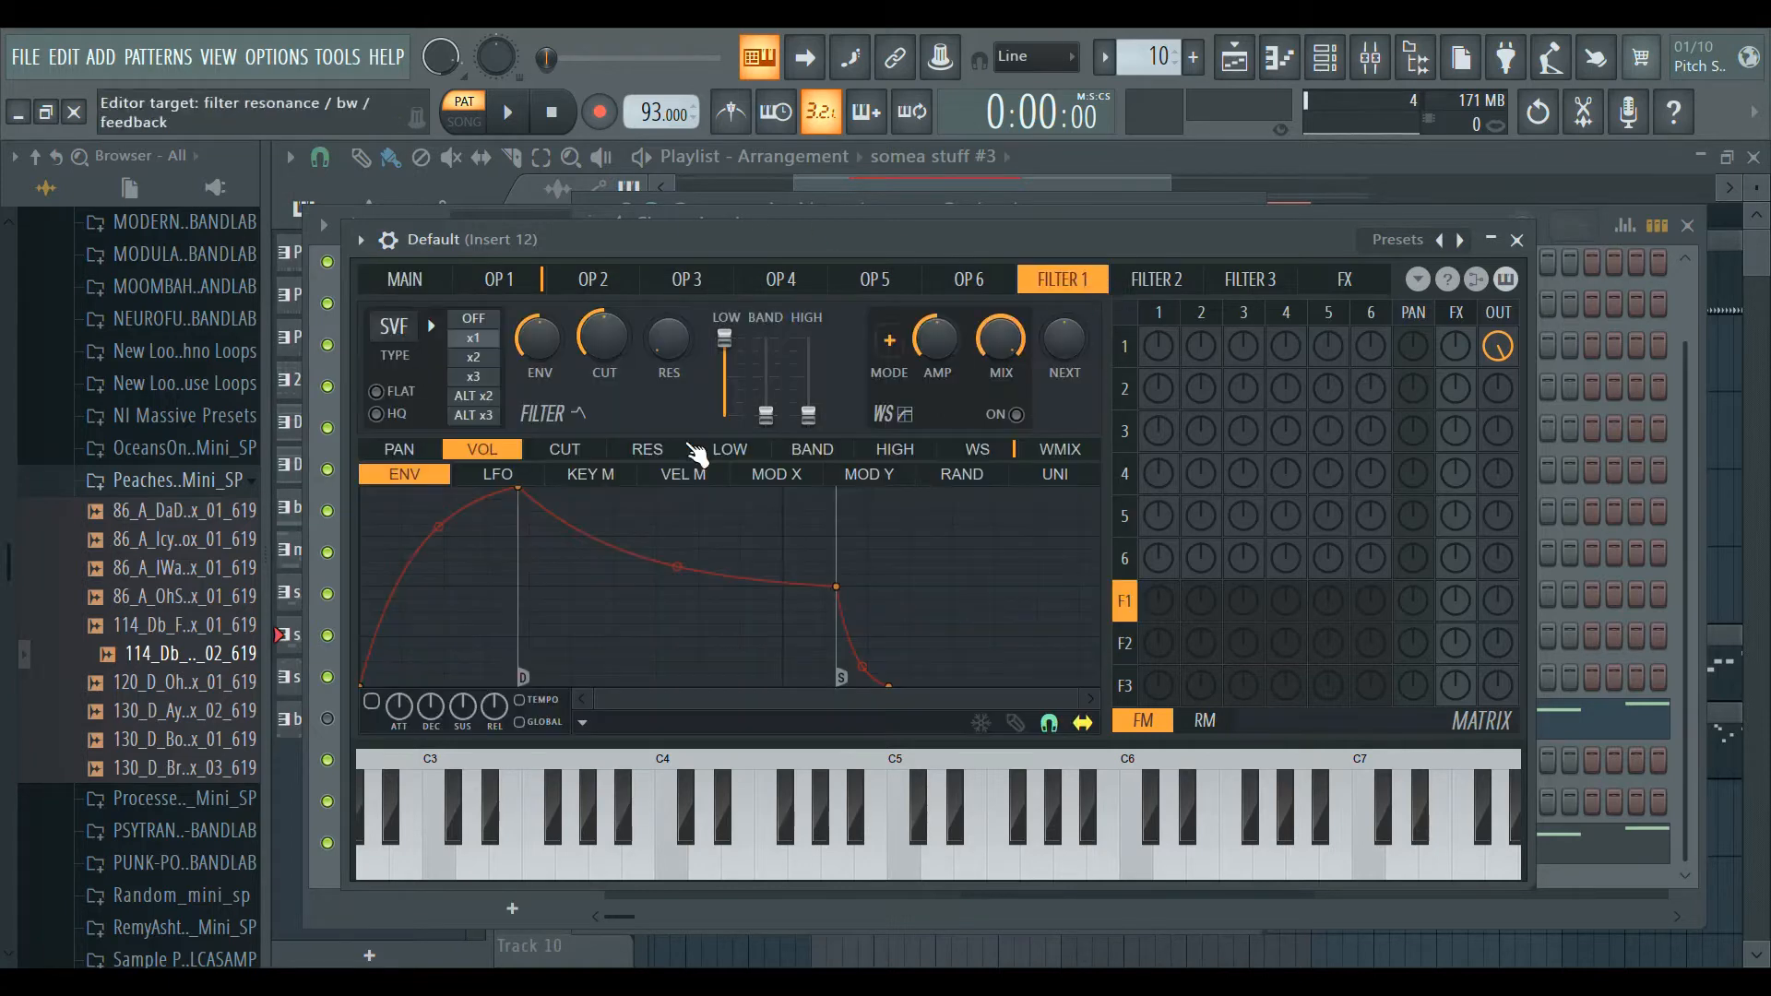
click(564, 450)
click(518, 449)
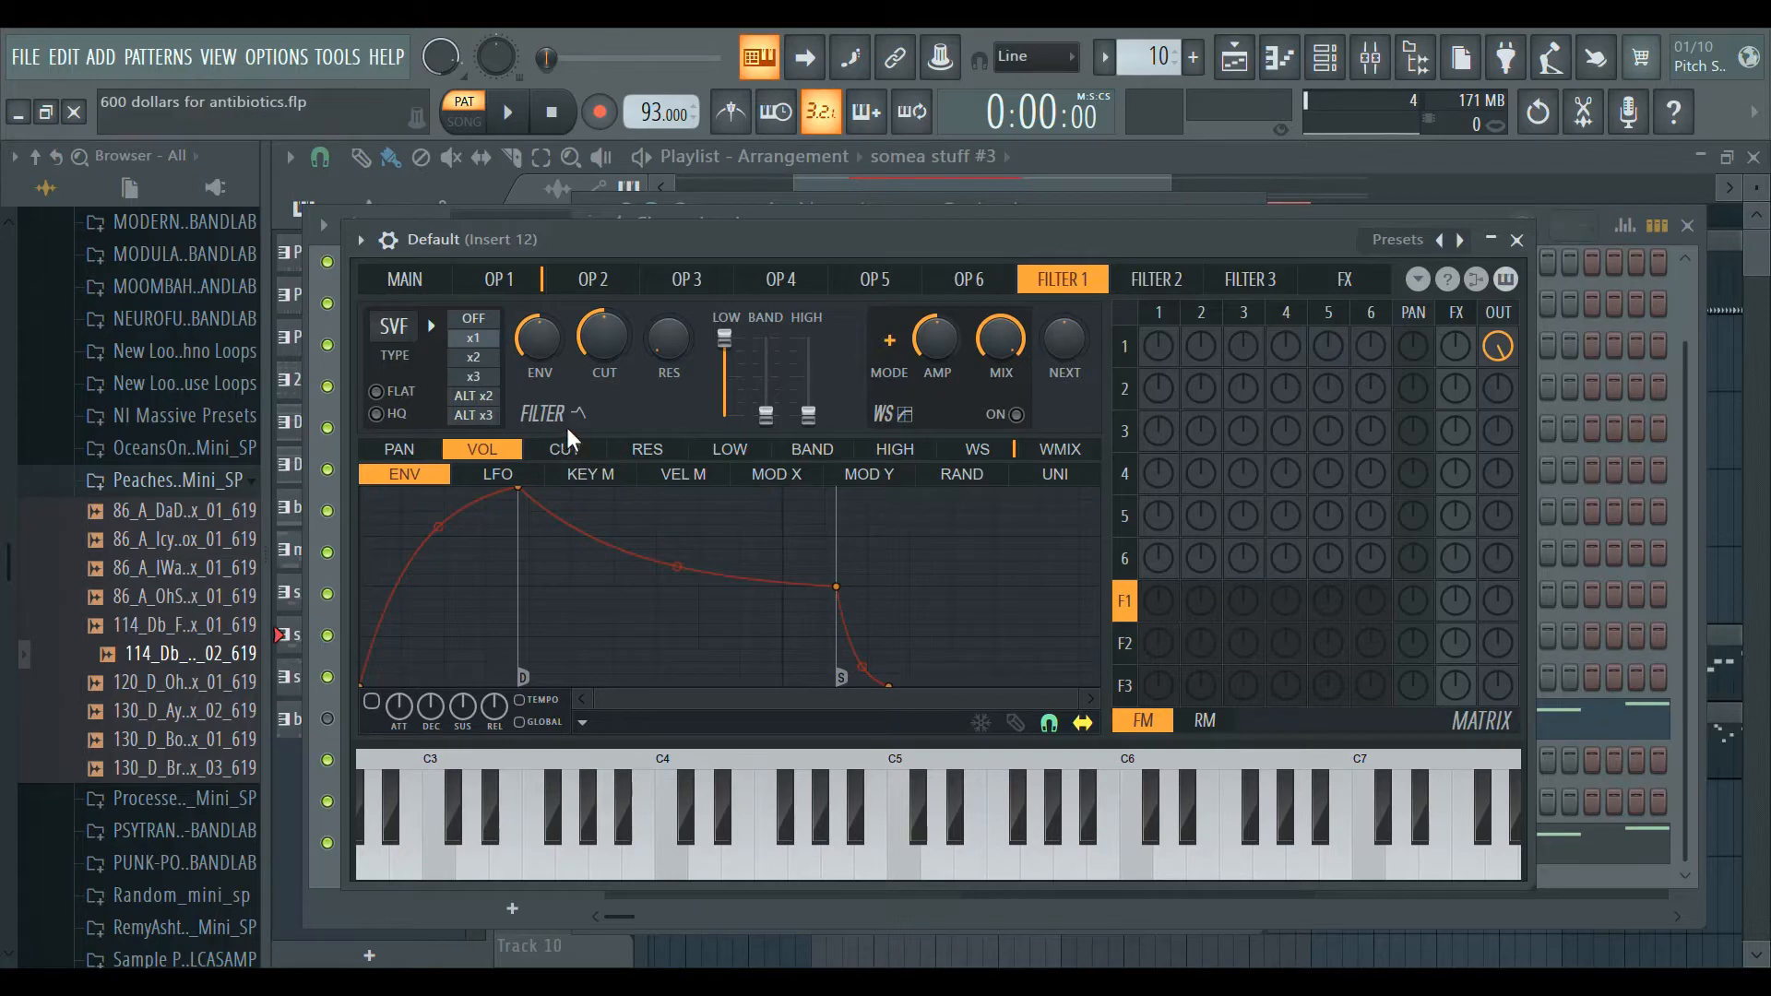
click(549, 280)
click(534, 275)
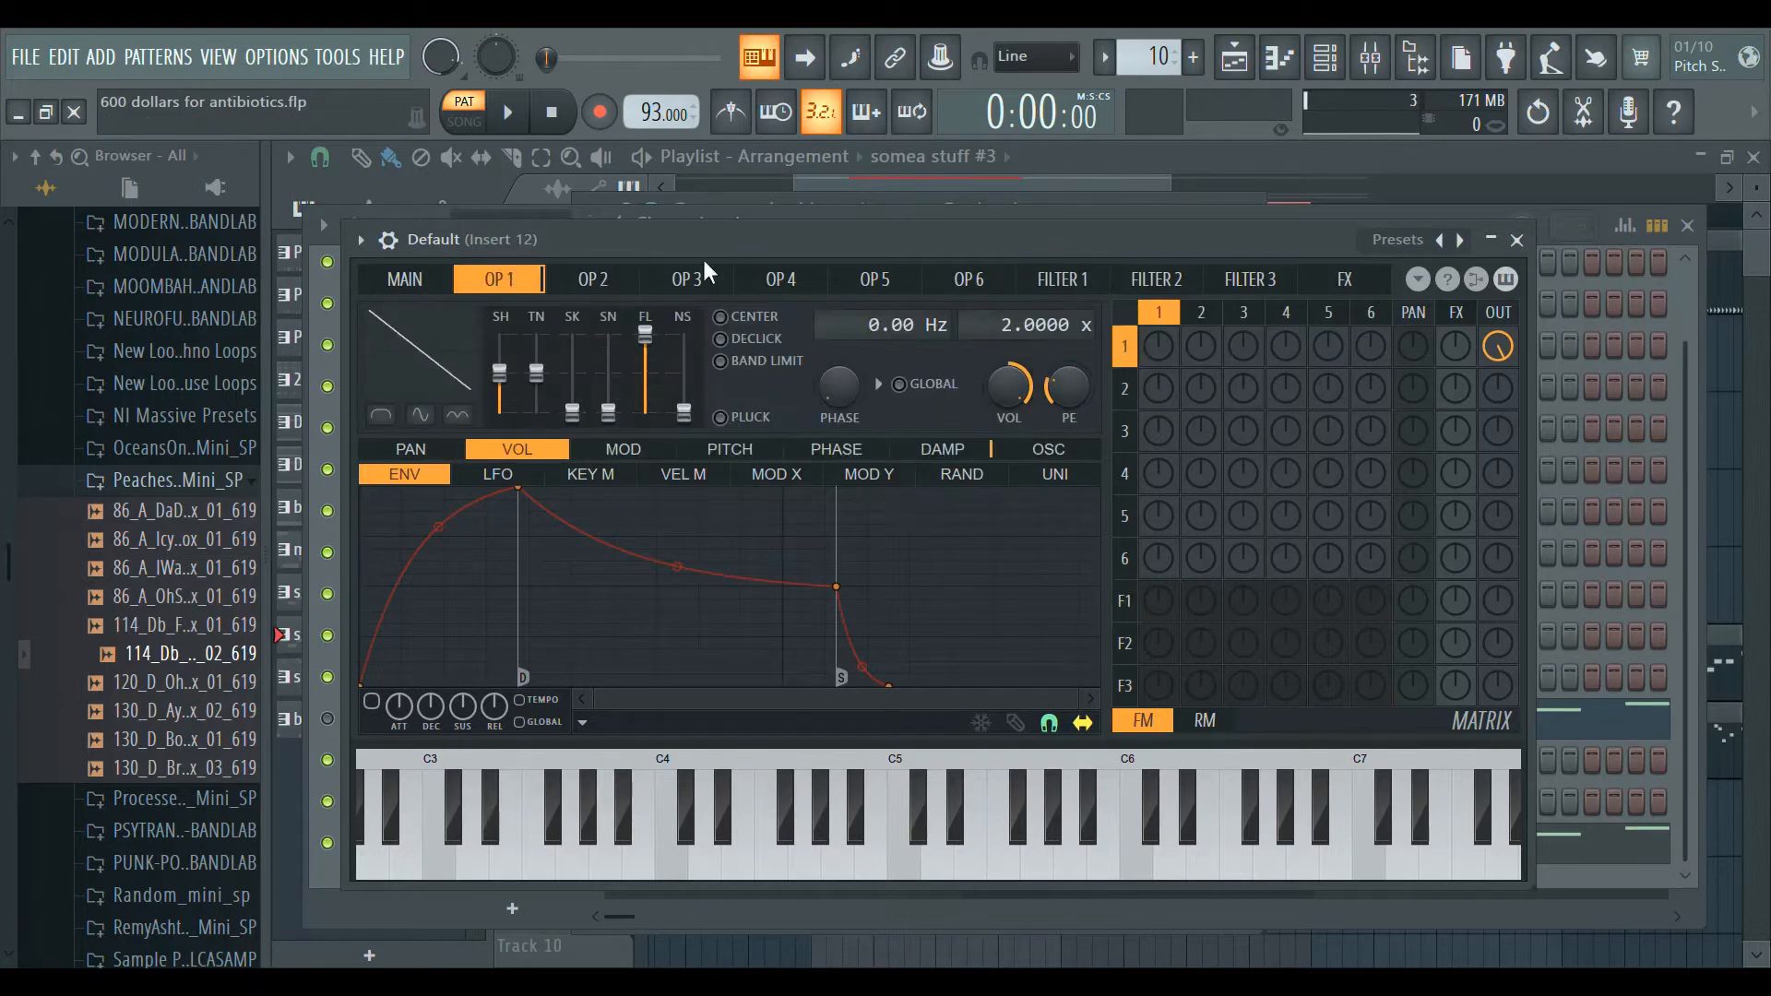
Set modulation X to 48% and check the filter 1 and operator 1 settings.
click(430, 280)
mouse_move(465, 569)
mouse_down()
mouse_move(487, 554)
mouse_move(422, 593)
mouse_move(457, 564)
mouse_up()
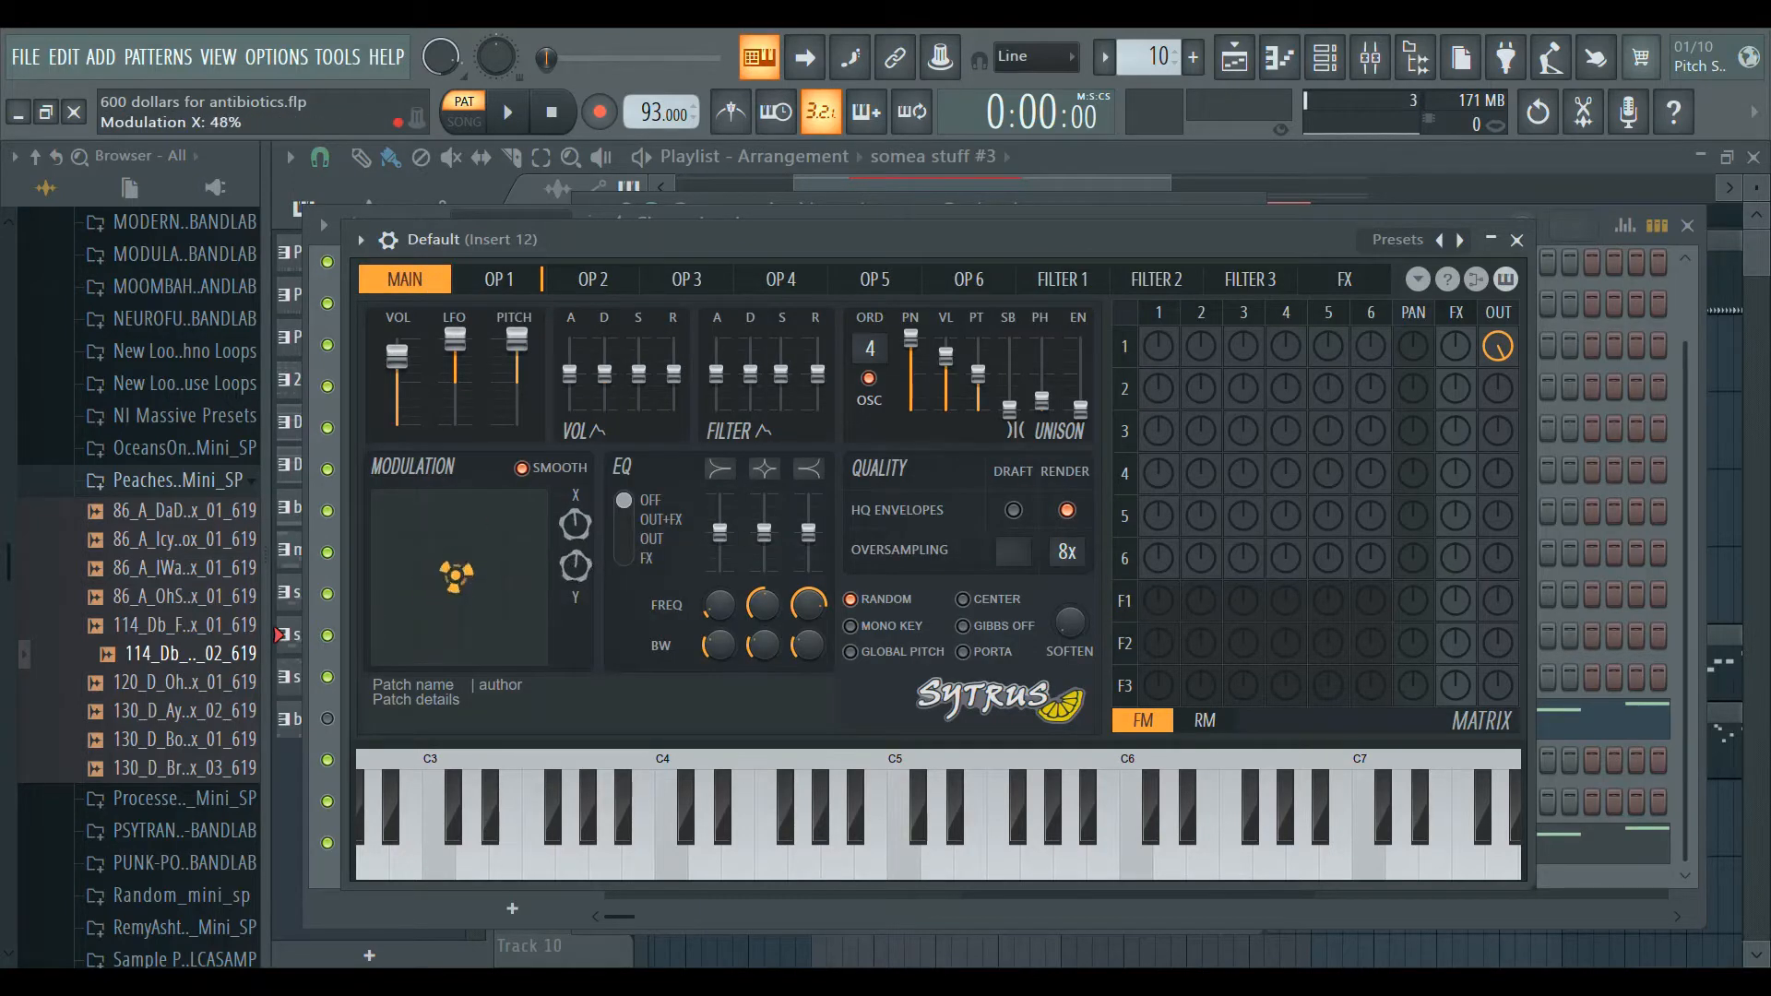
click(1049, 279)
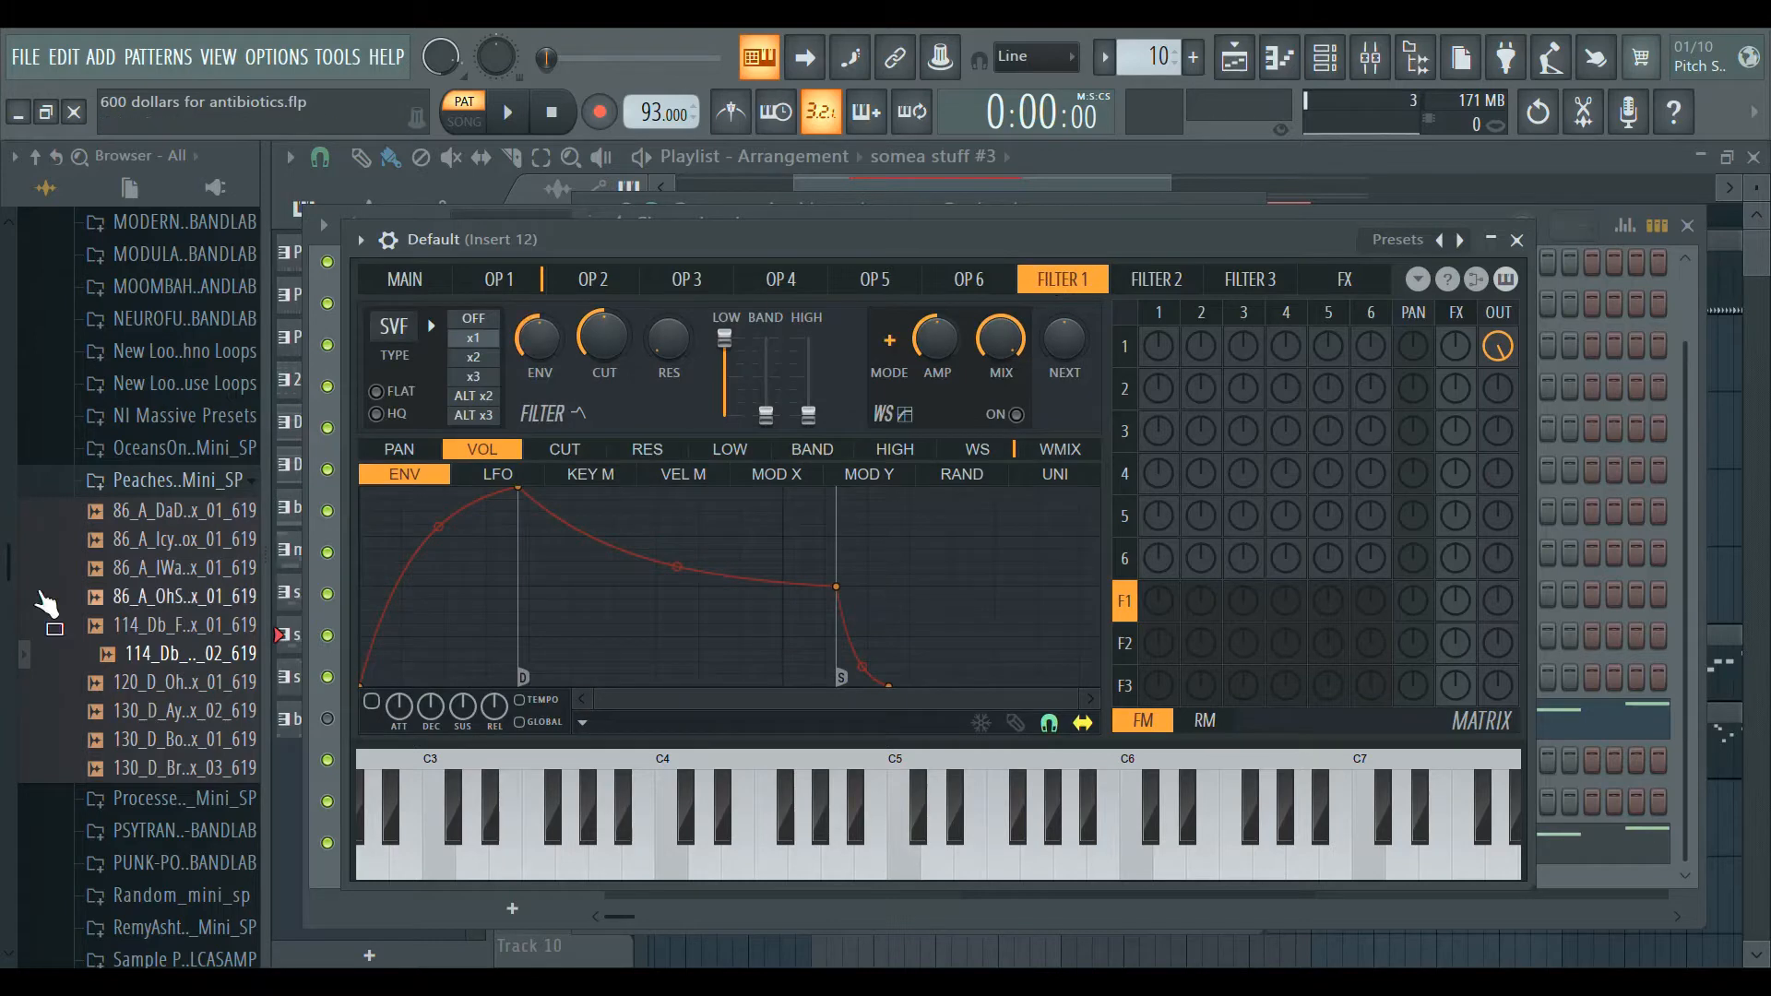
click(507, 284)
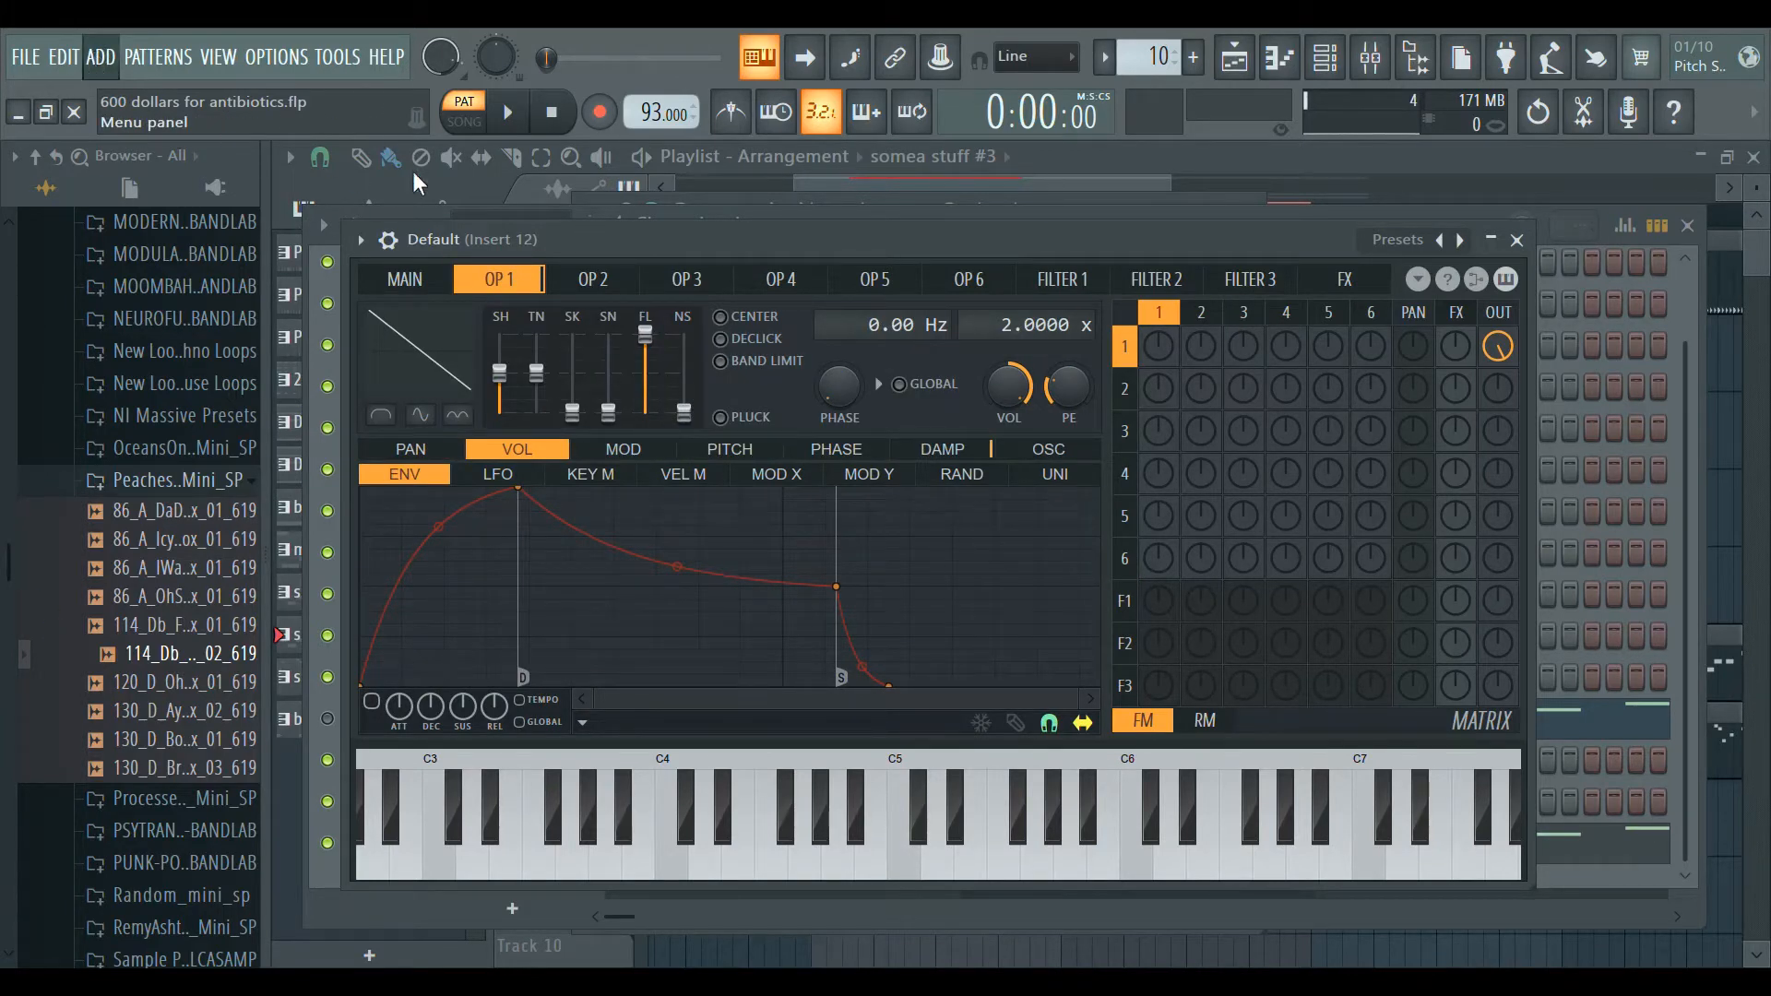
Add a Harmless channel, try lowering its filter frequency, and compare by moving the Default patch's X/Y modulation point.
click(142, 757)
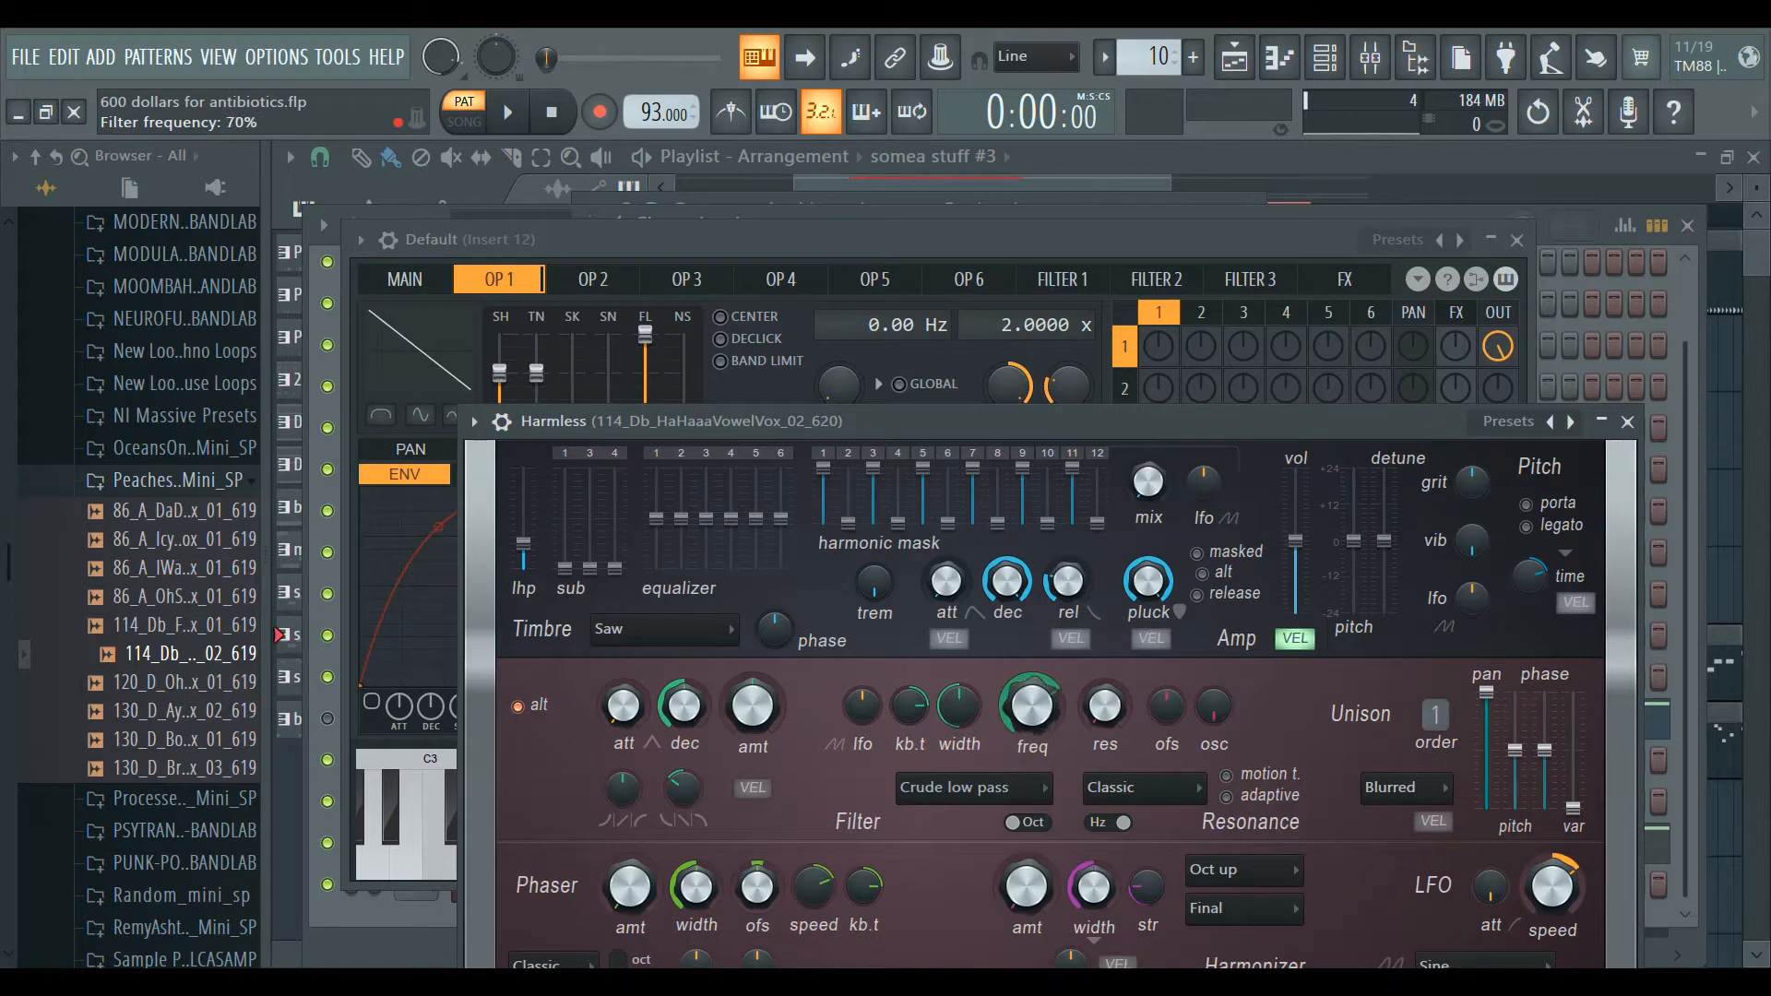
drag(1031, 706, 1031, 799)
click(406, 278)
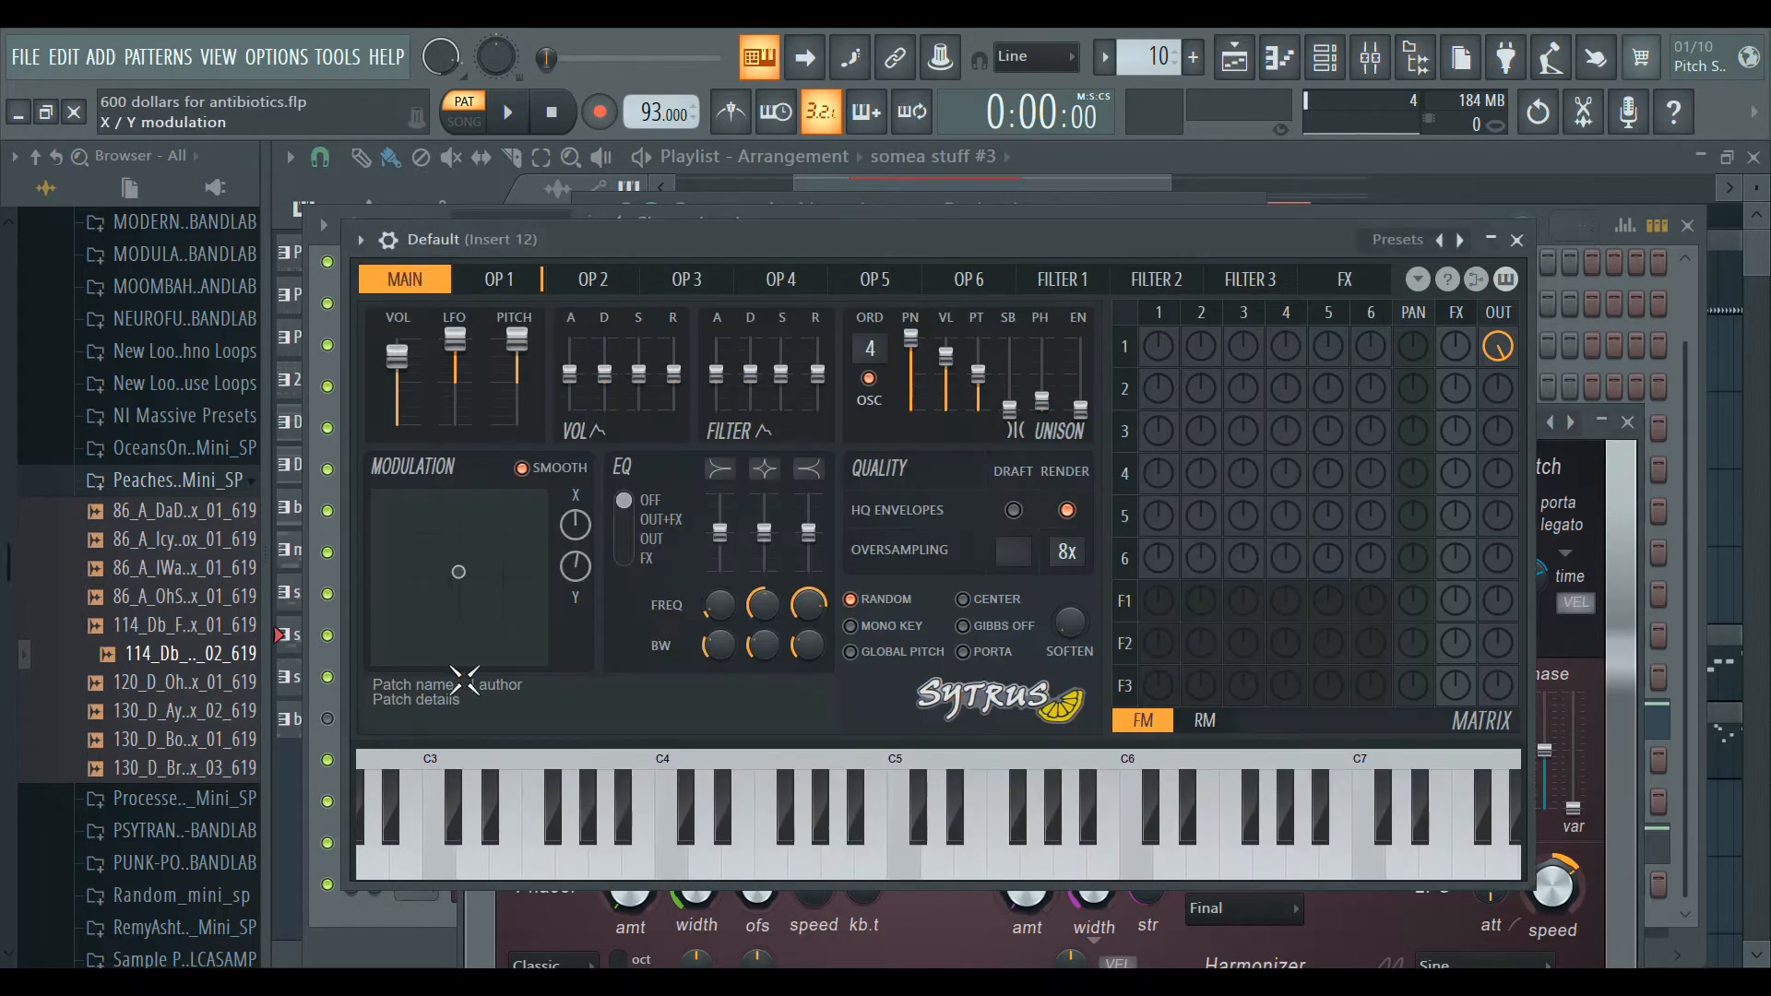
drag(389, 499, 449, 556)
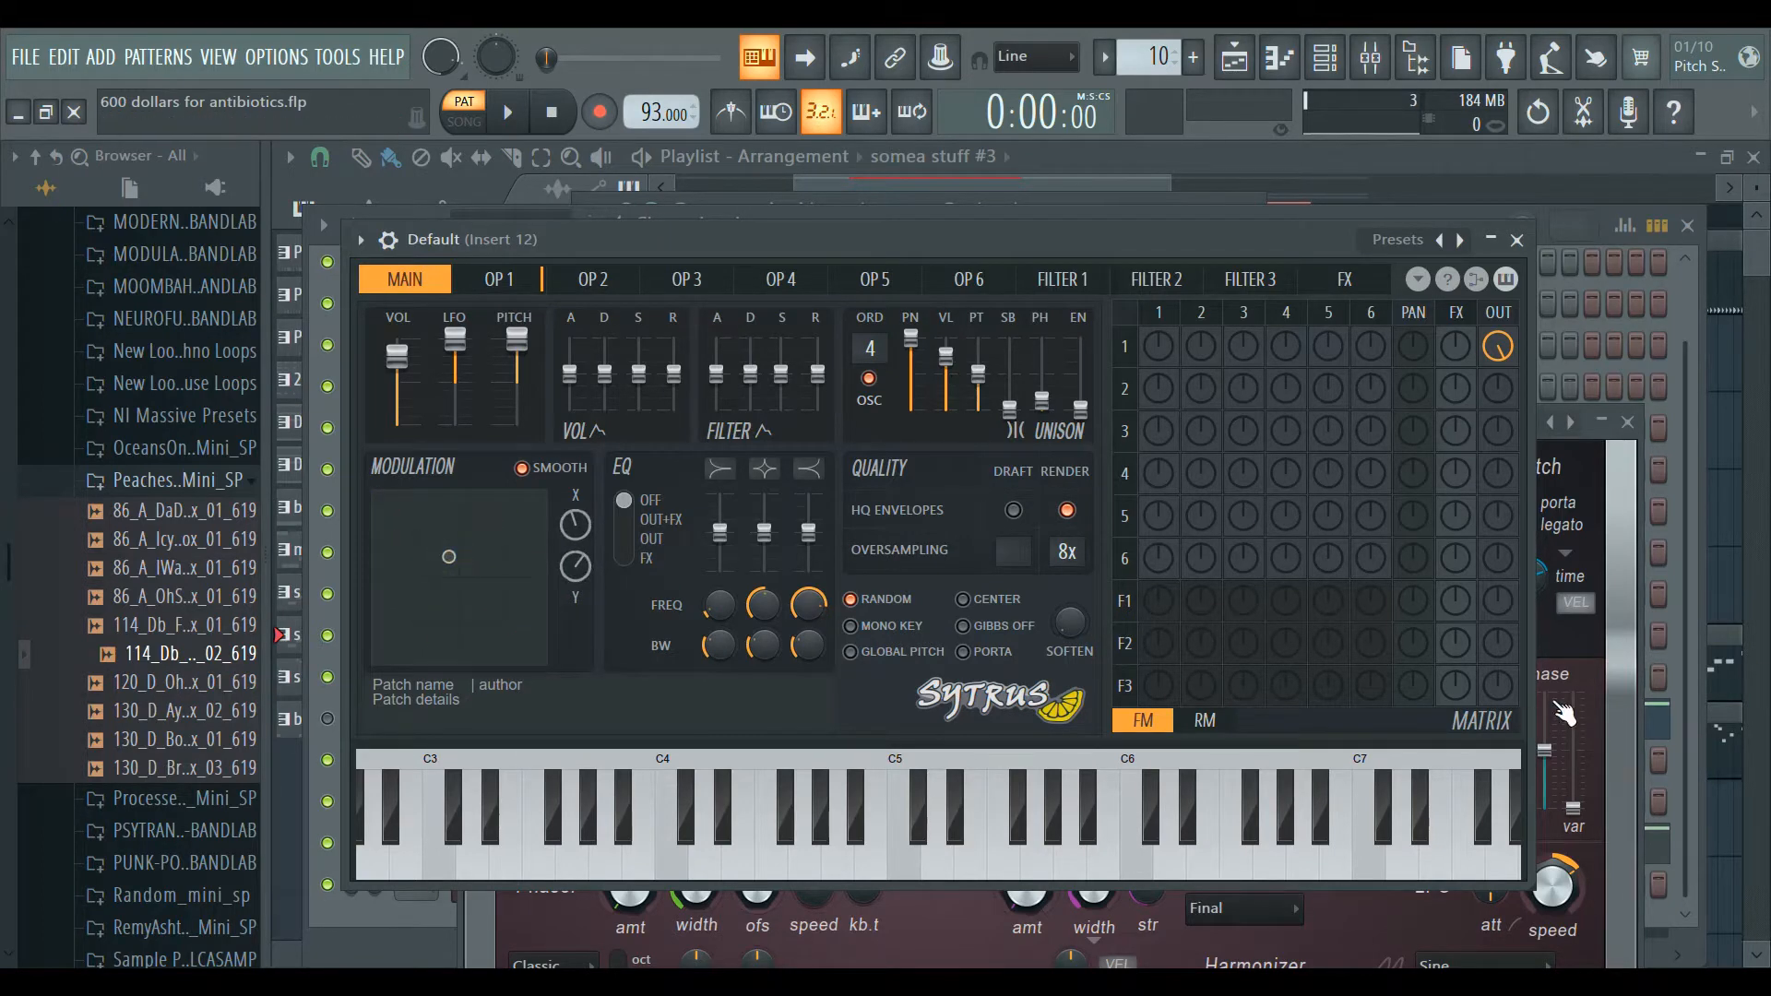
Close the Harmless instrument and delete its channel from the channel rack.
click(1609, 583)
click(1628, 420)
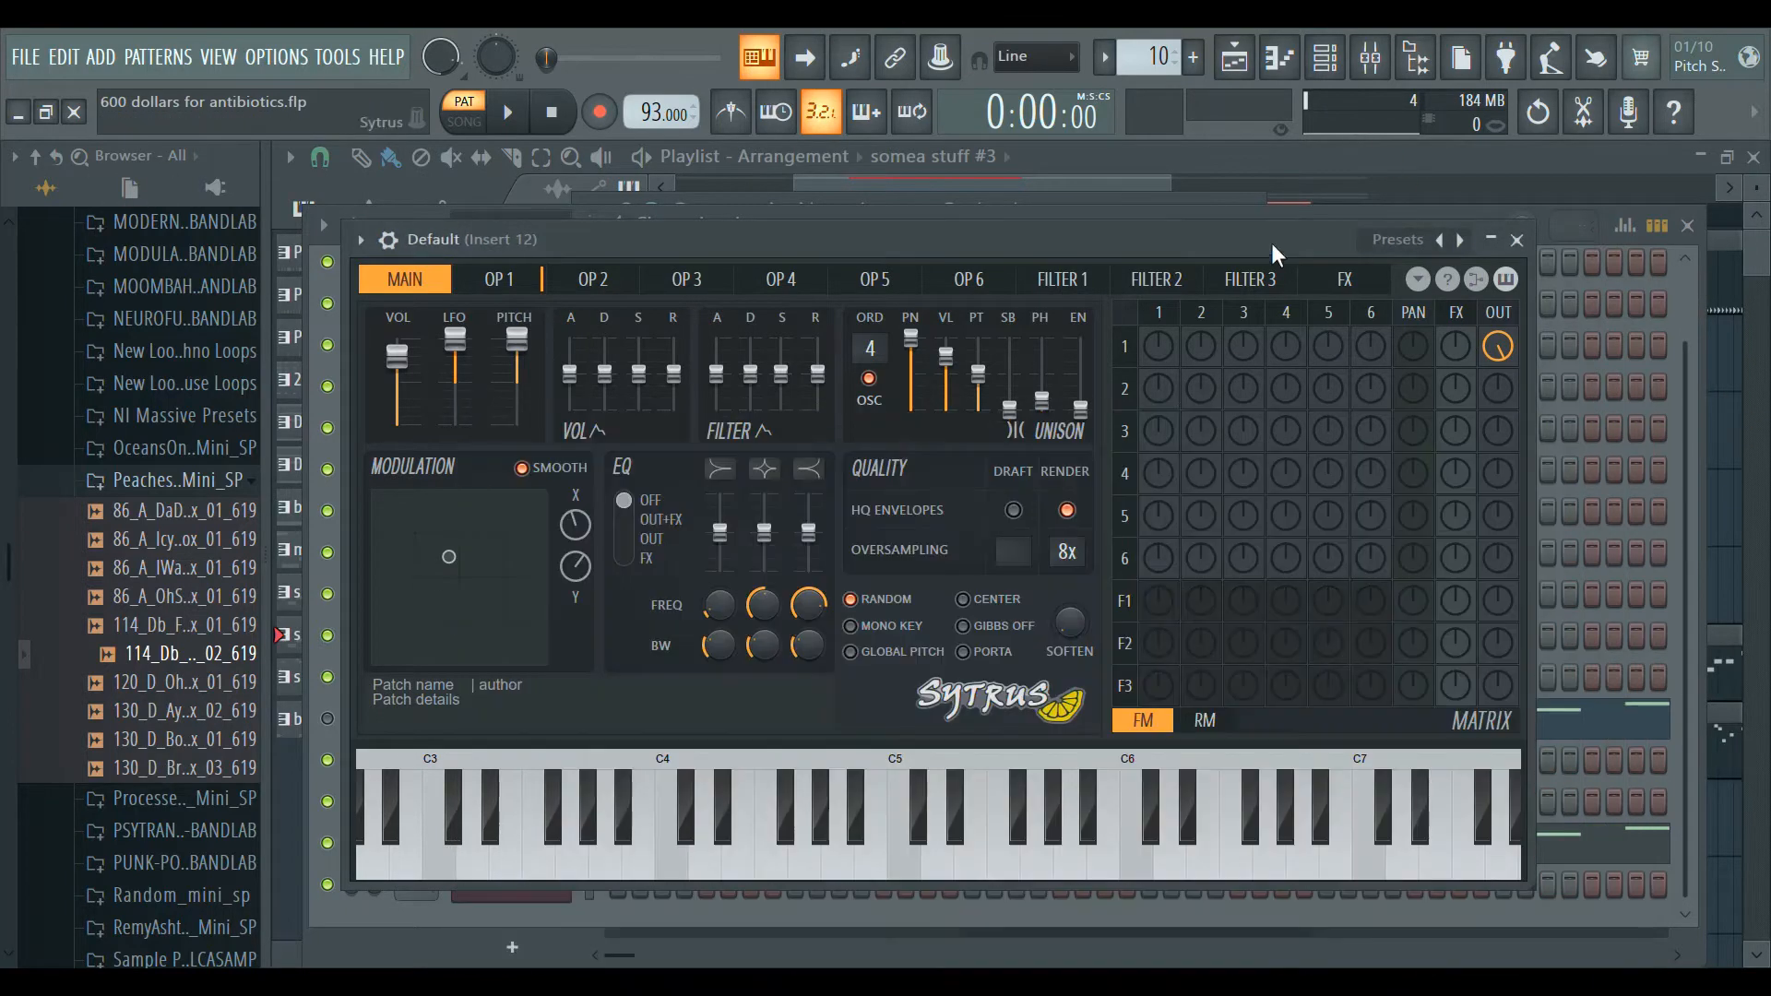
click(1679, 446)
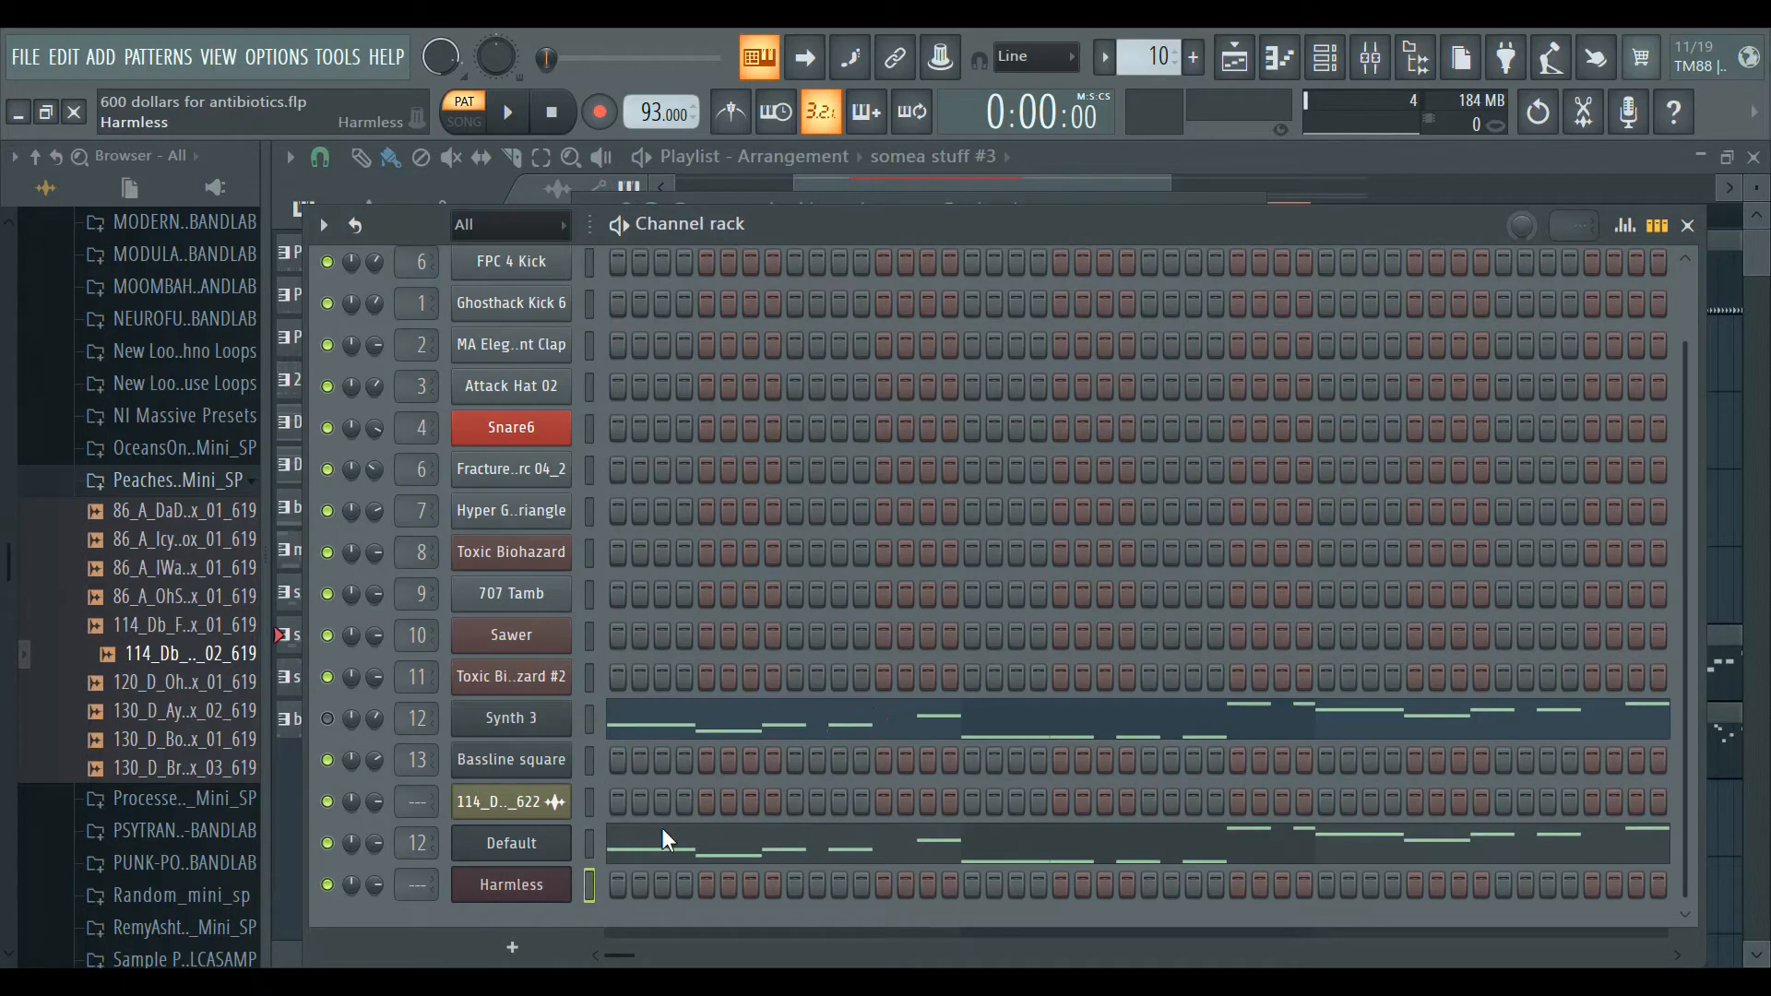
key(alt+Delete)
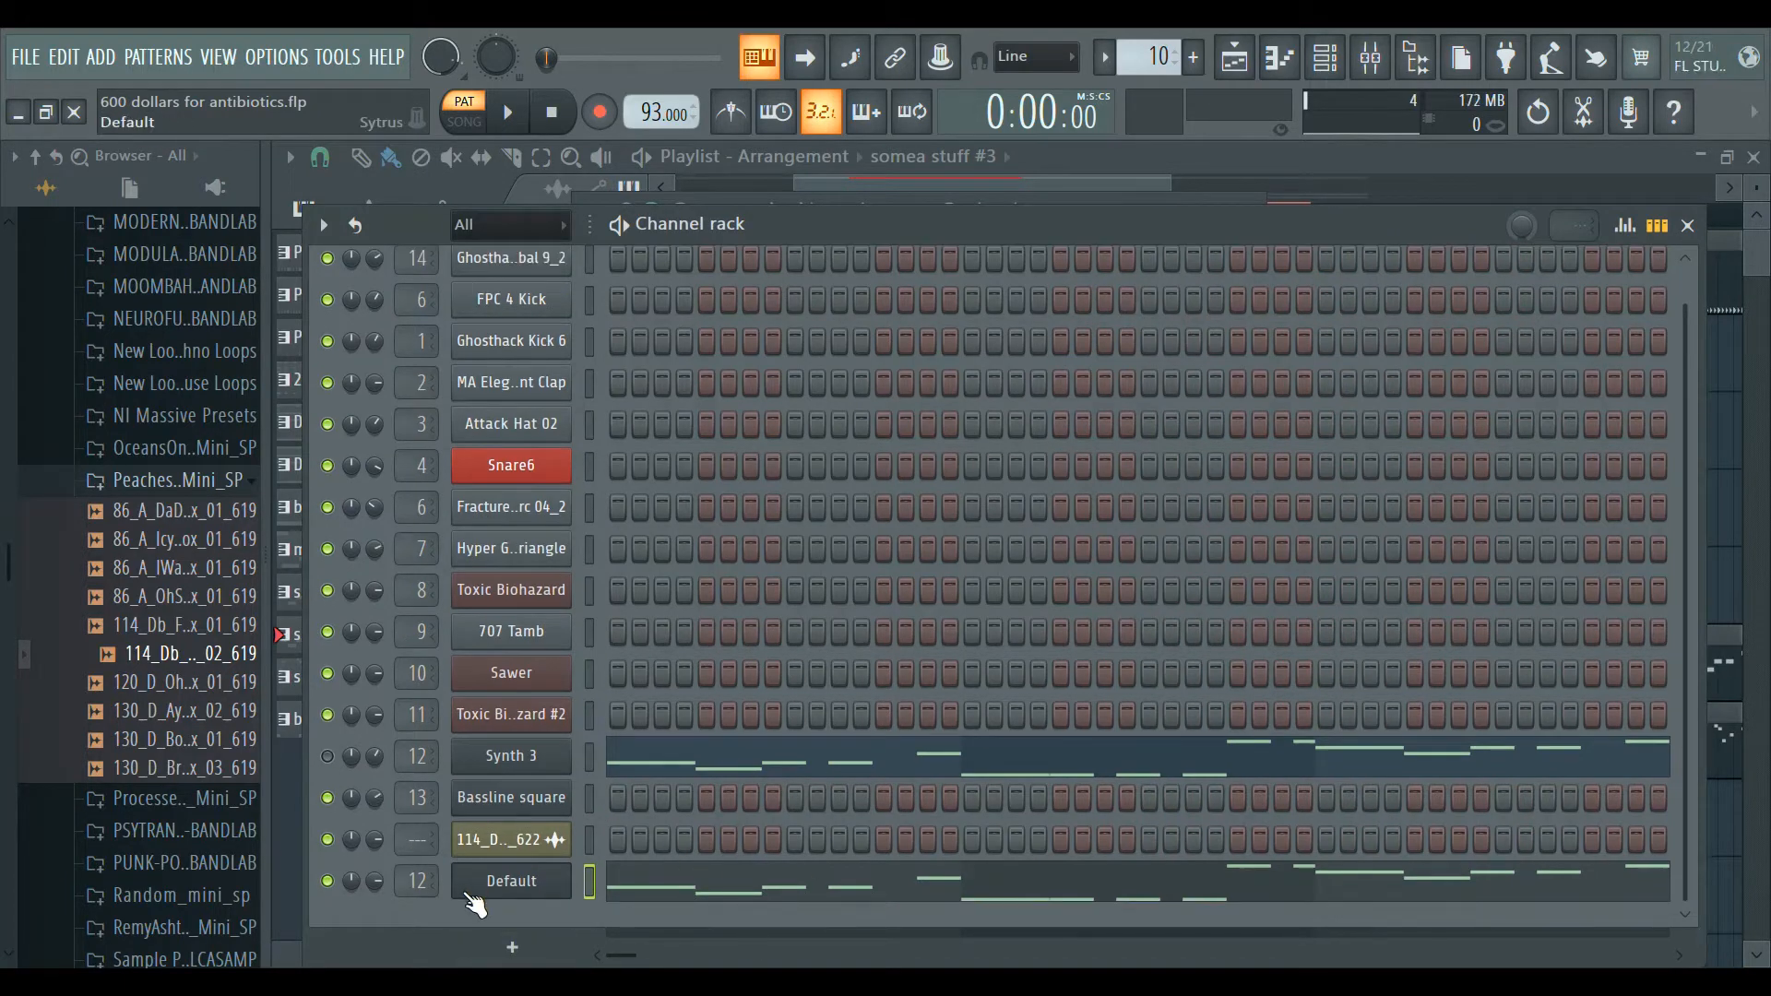
Play the pattern with the Default patch open and review its main and operator 1 settings.
key(space)
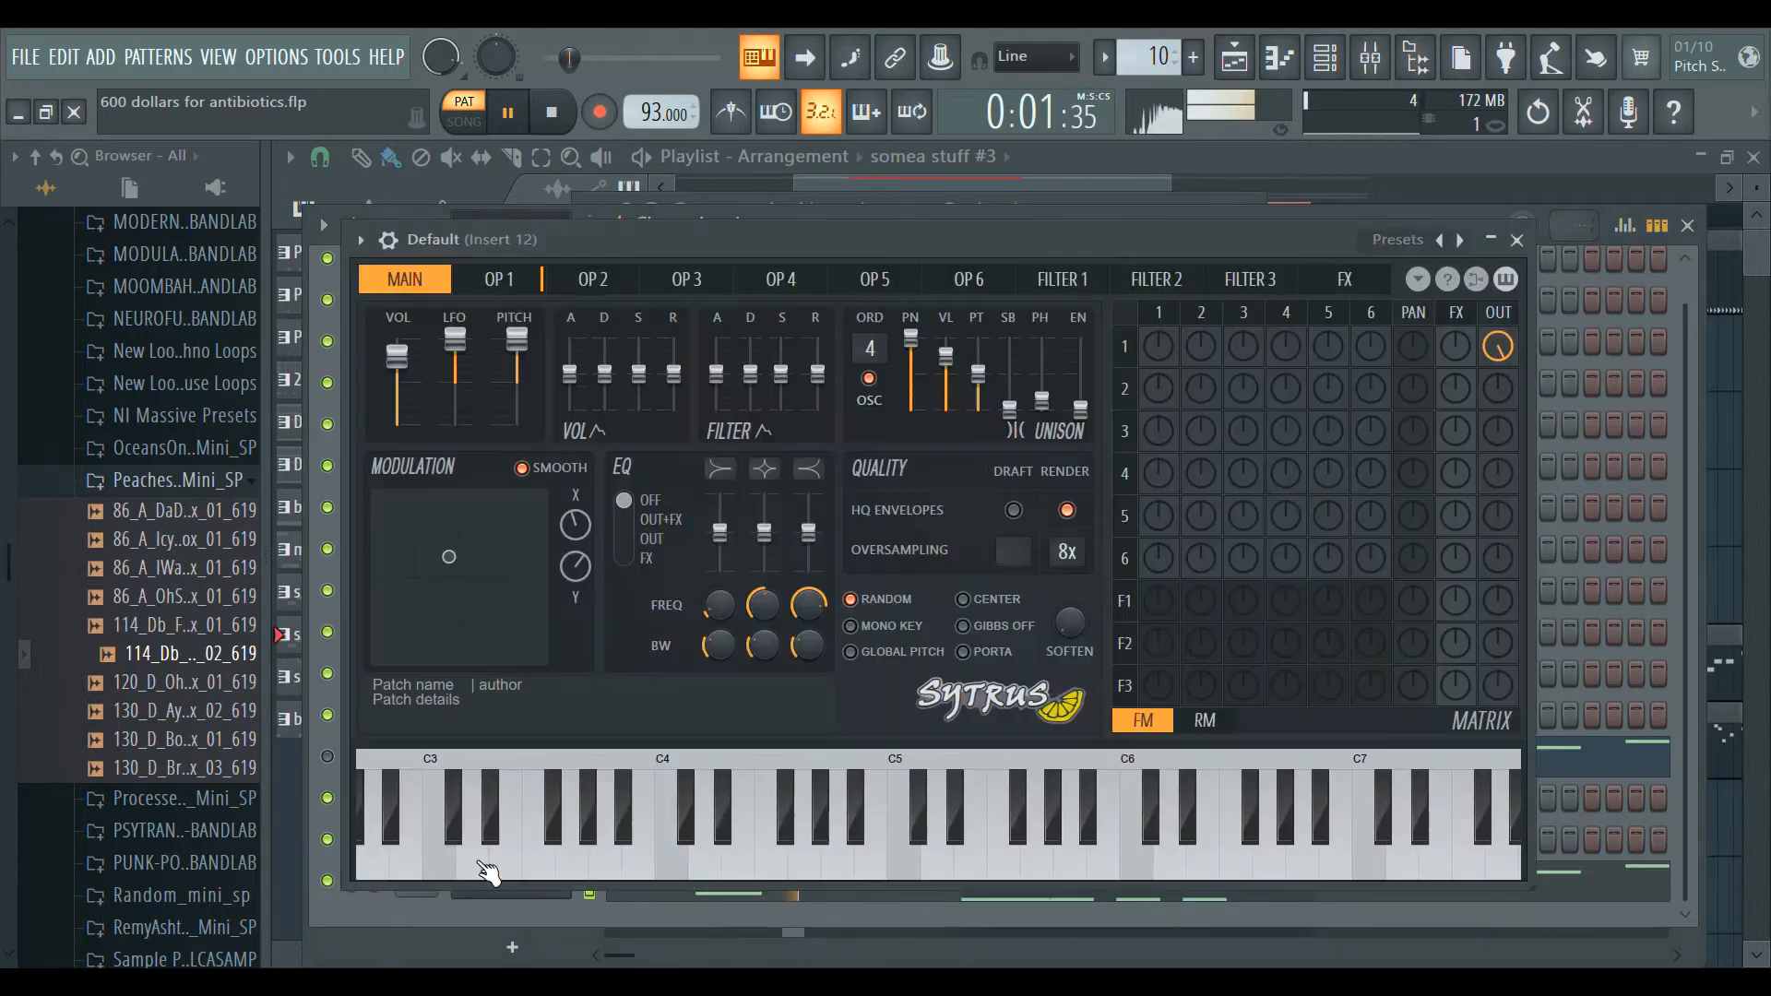
click(485, 881)
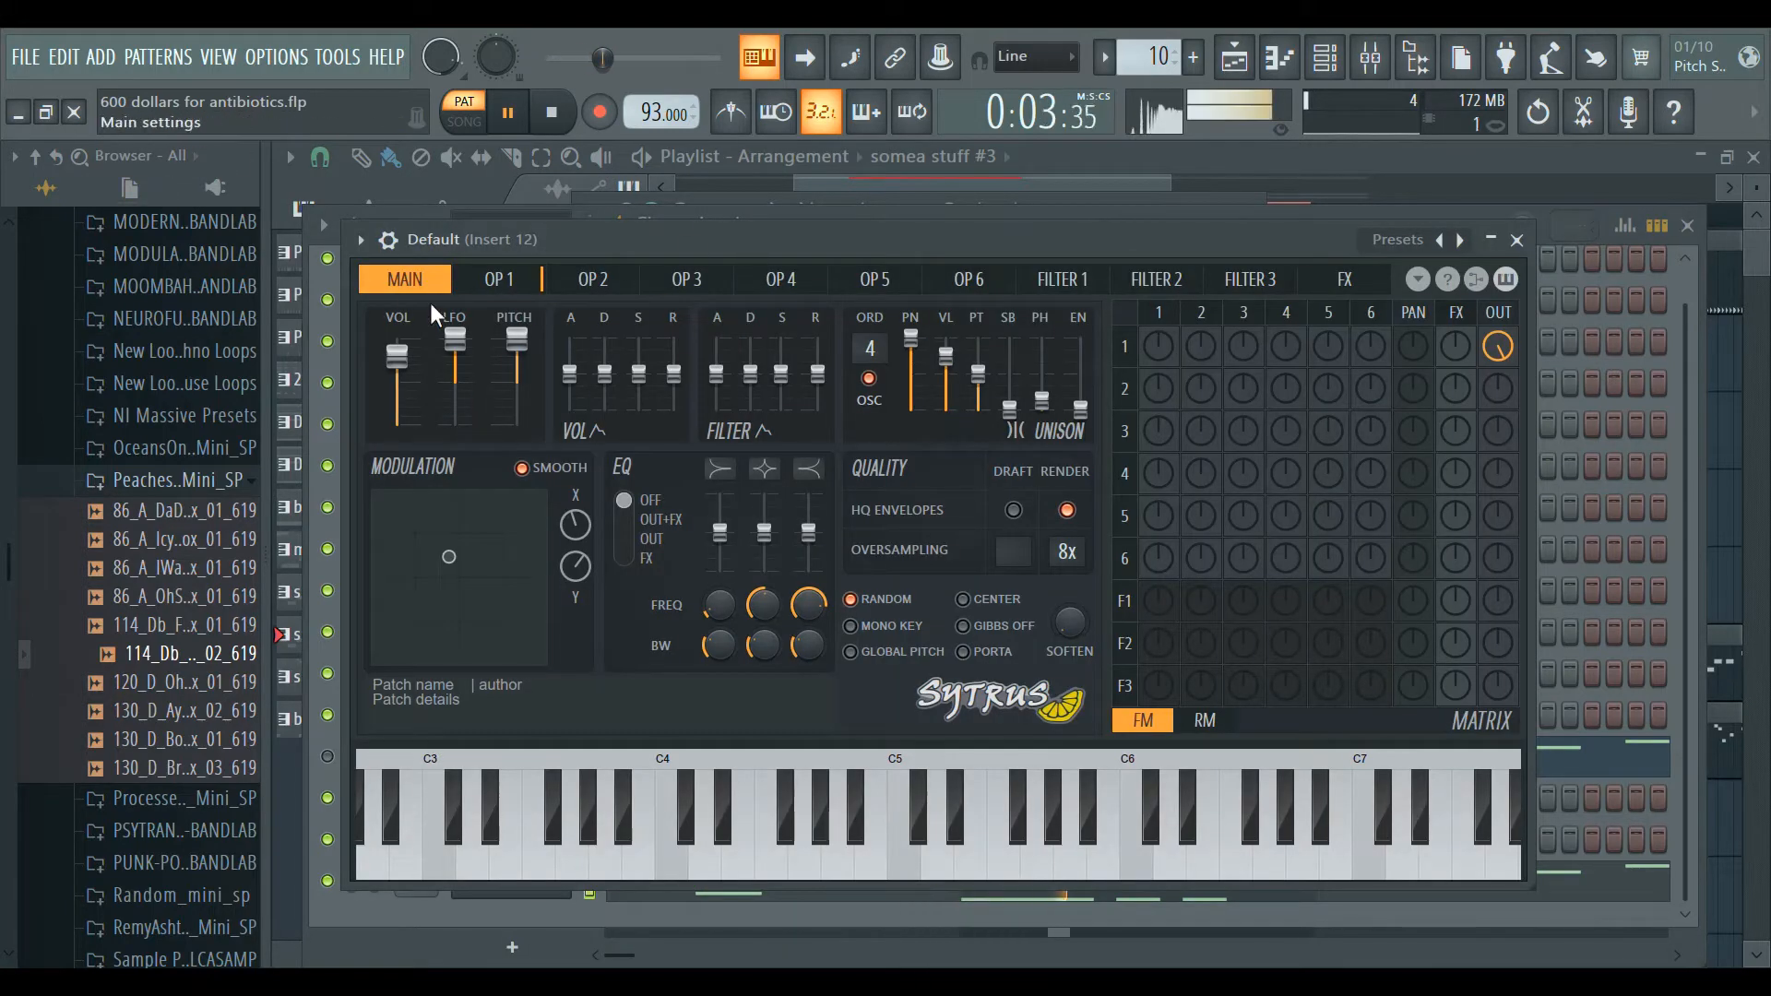
key(space)
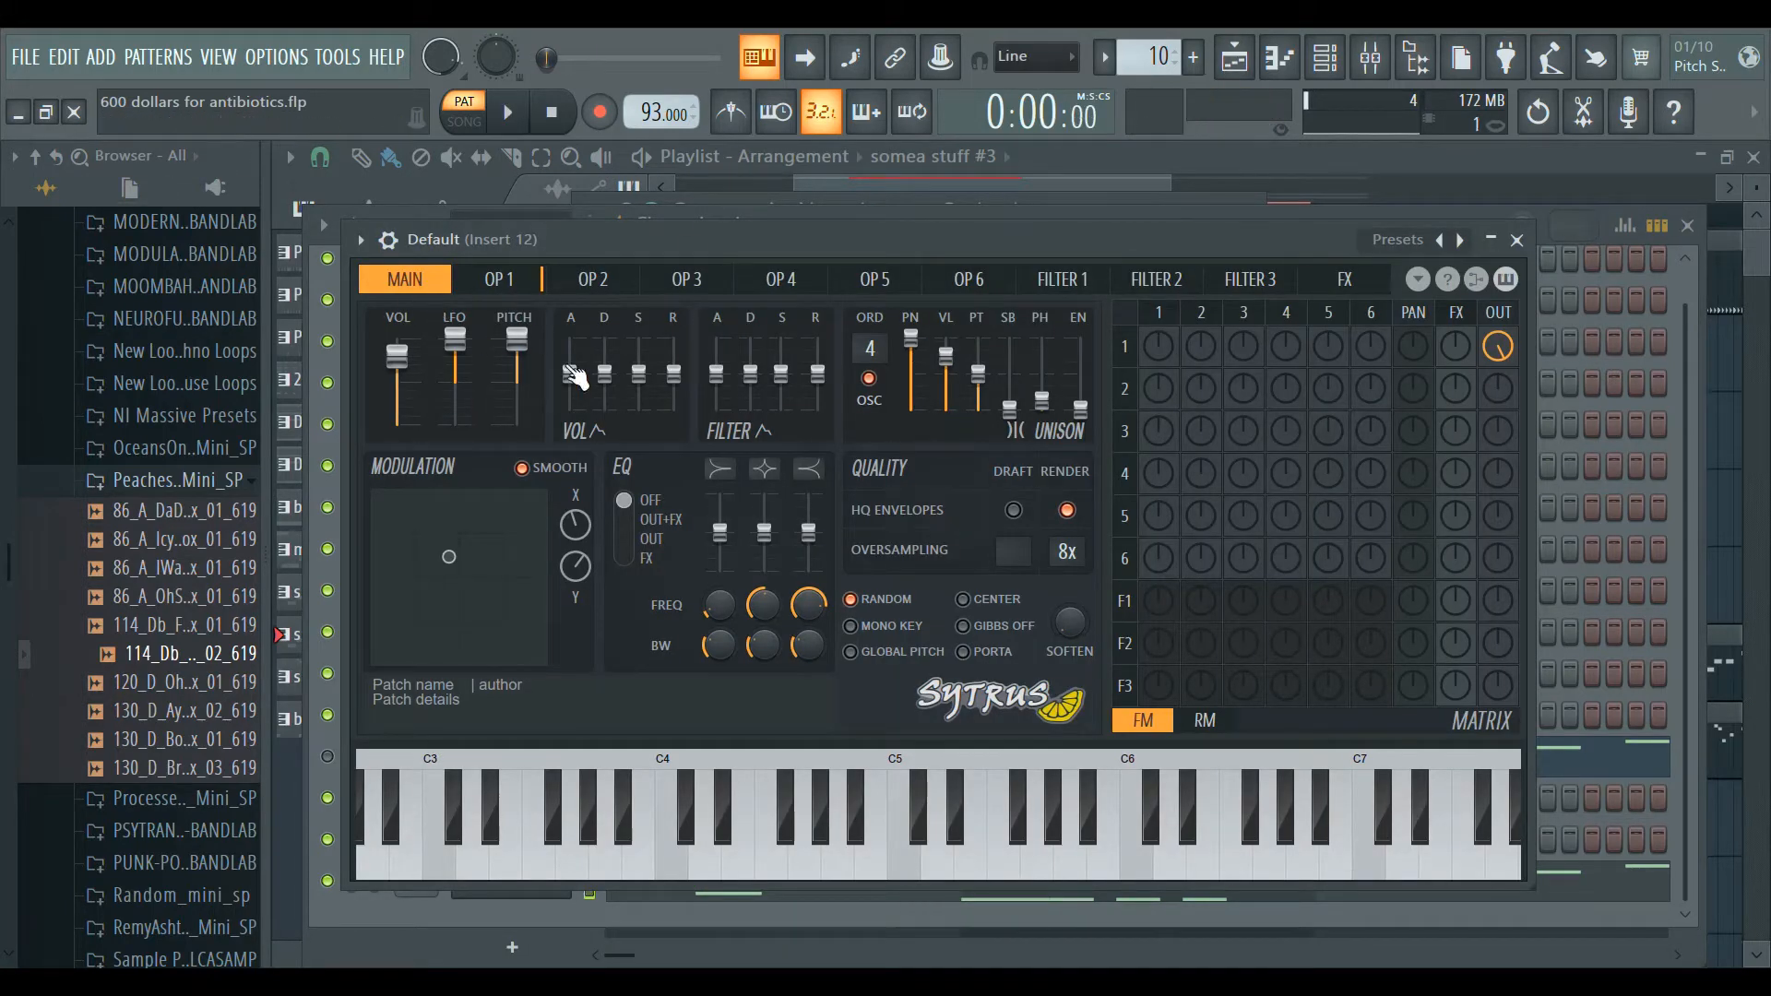
click(504, 293)
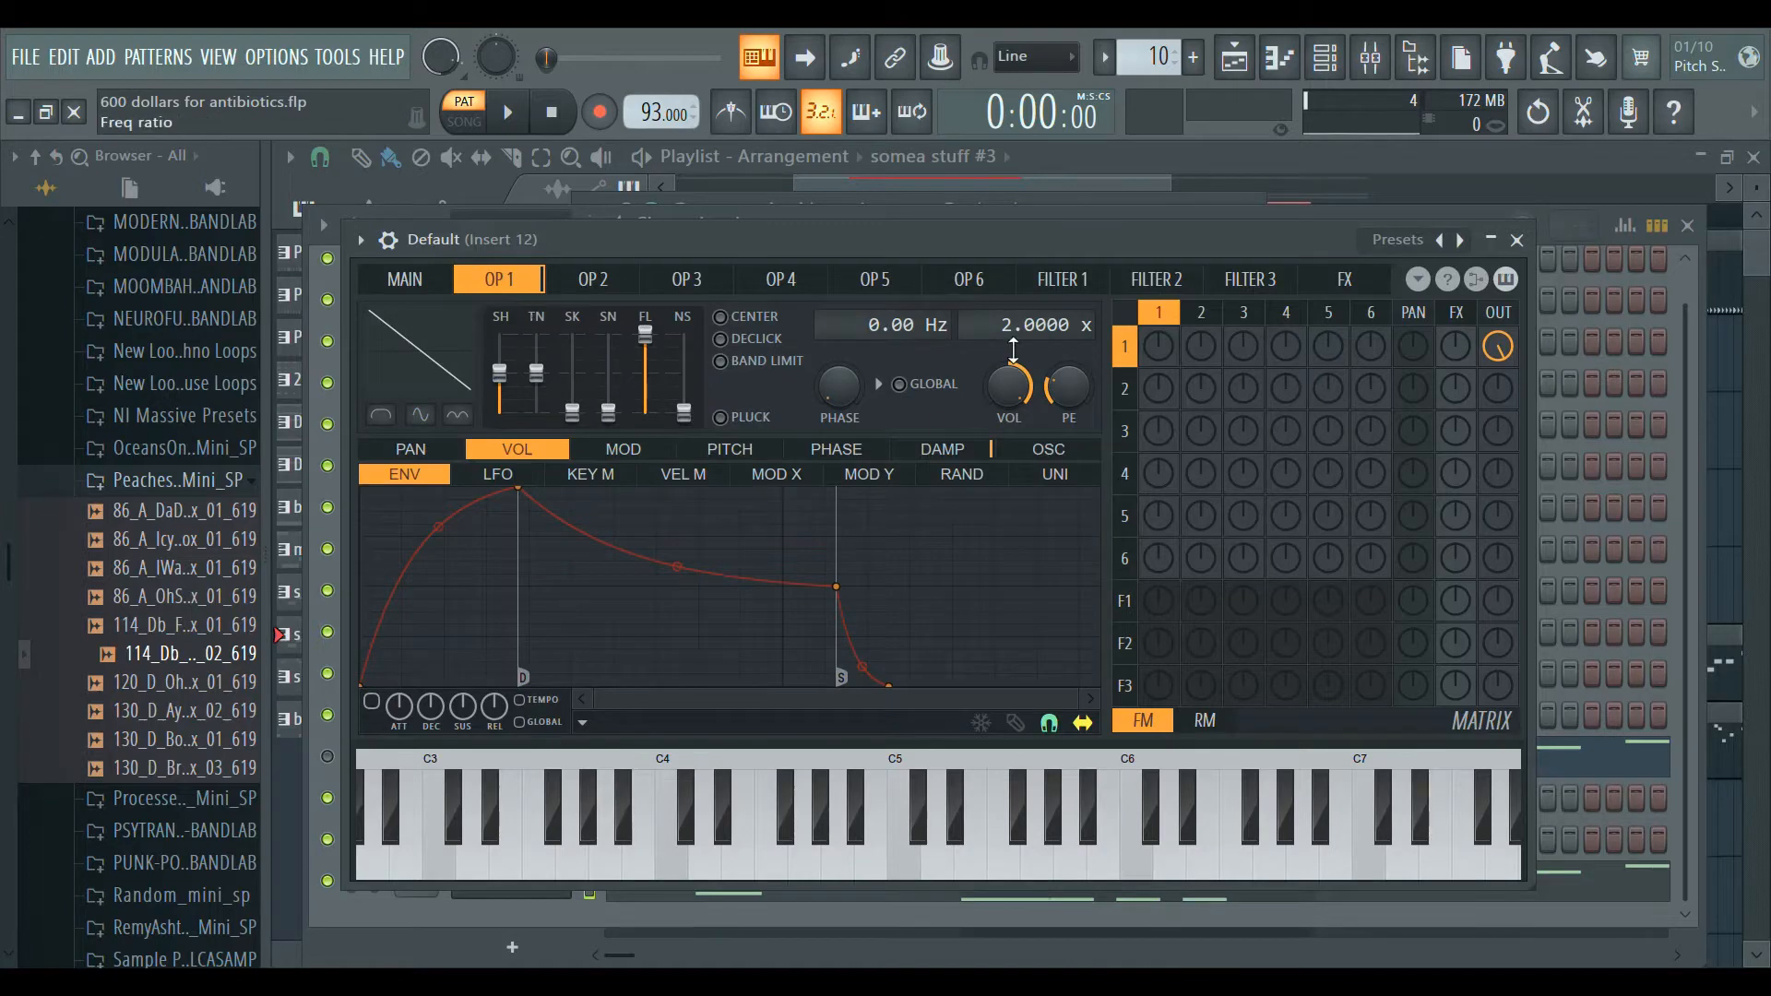
click(404, 286)
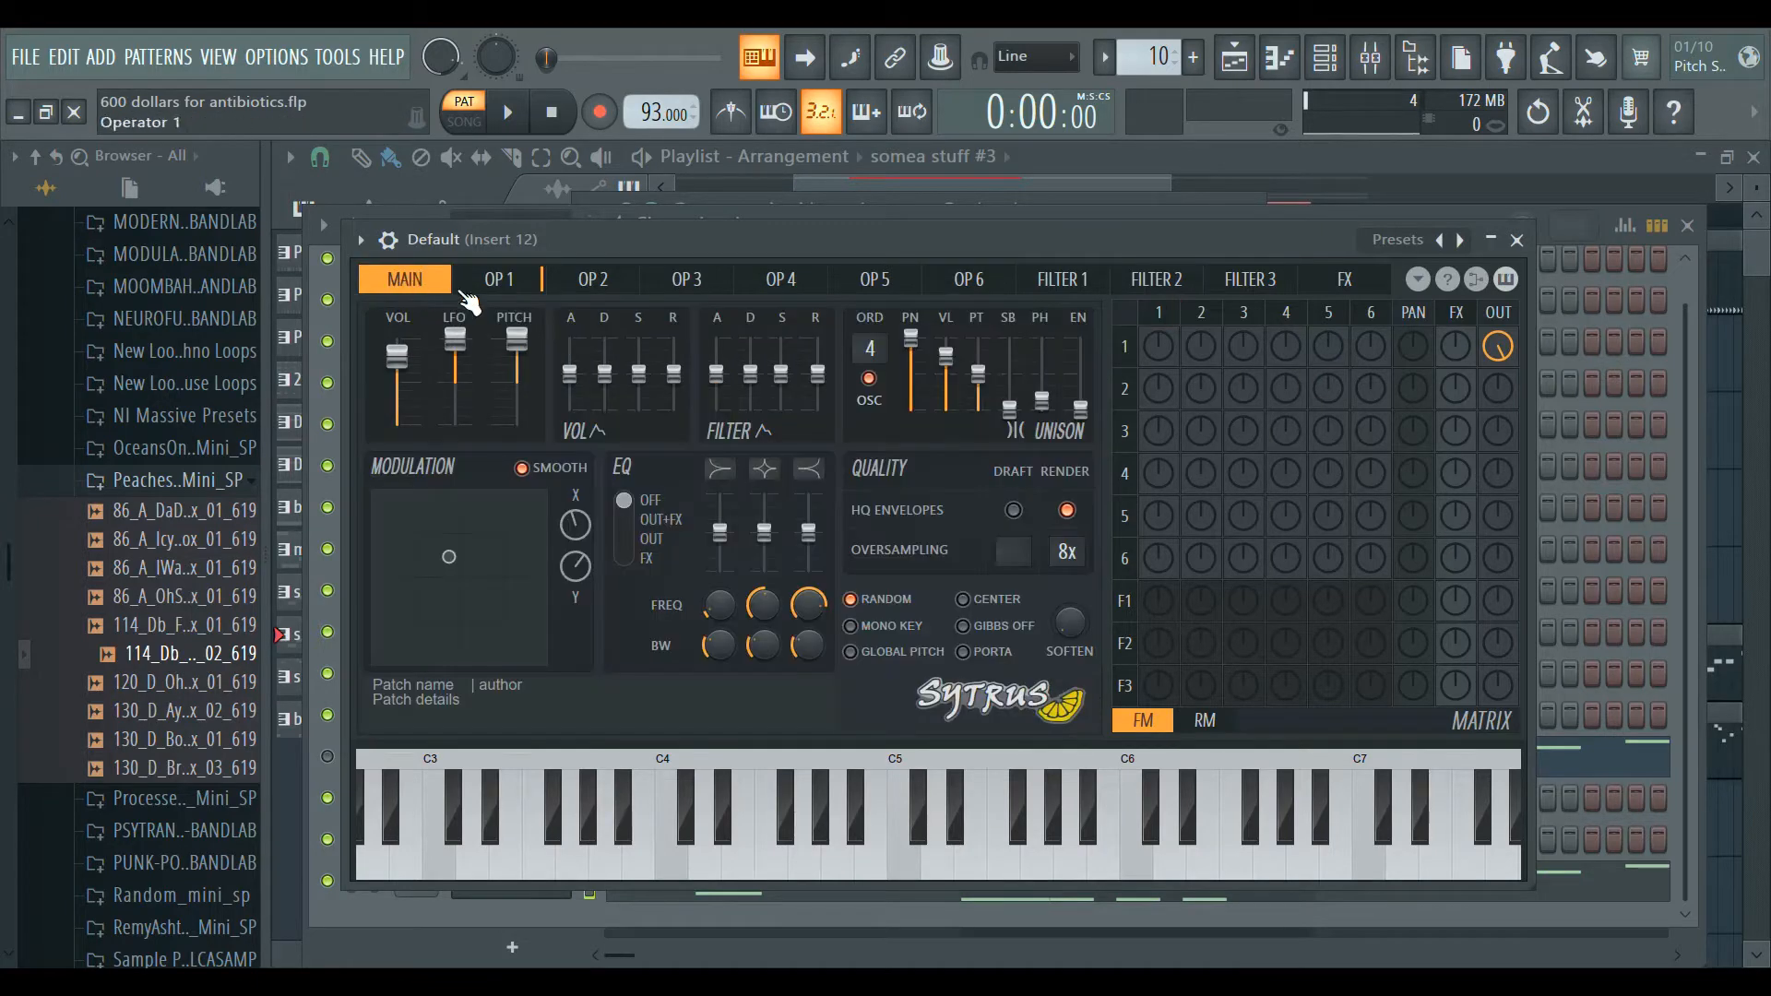
While playing the pattern, lower the master pitch to +12 semitones and bring the unison pitch down to minimum.
key(space)
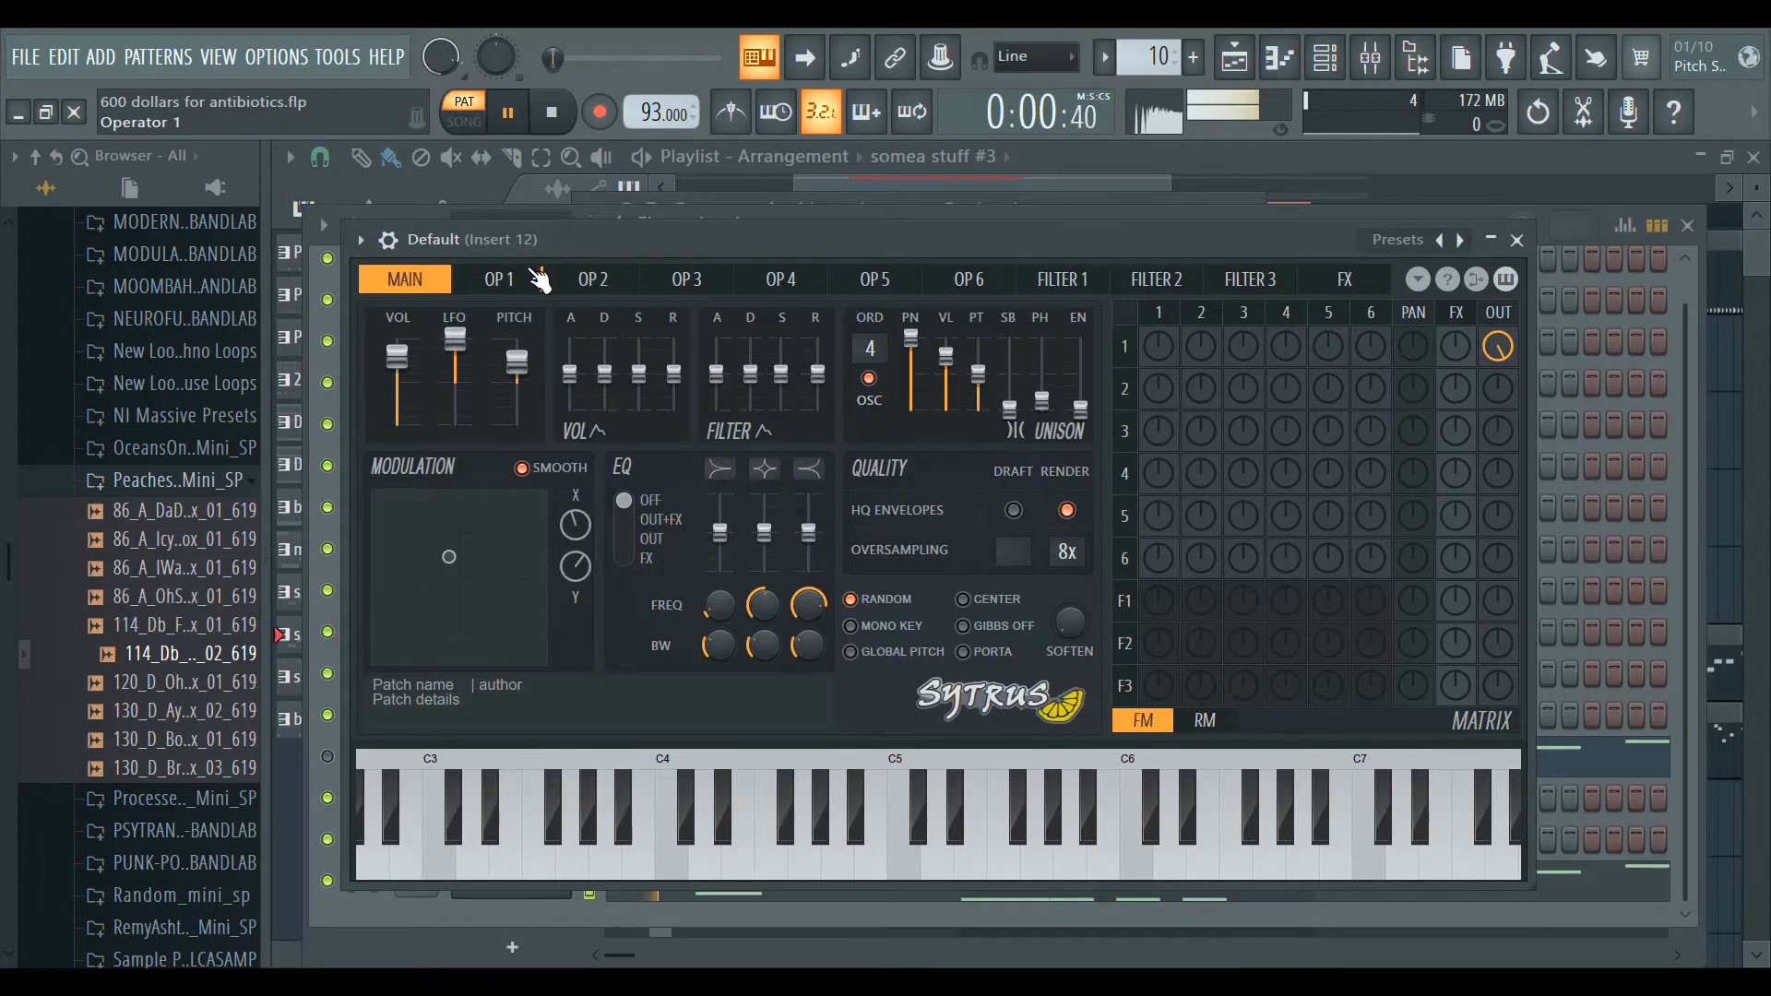
scroll(507, 374, down, 1)
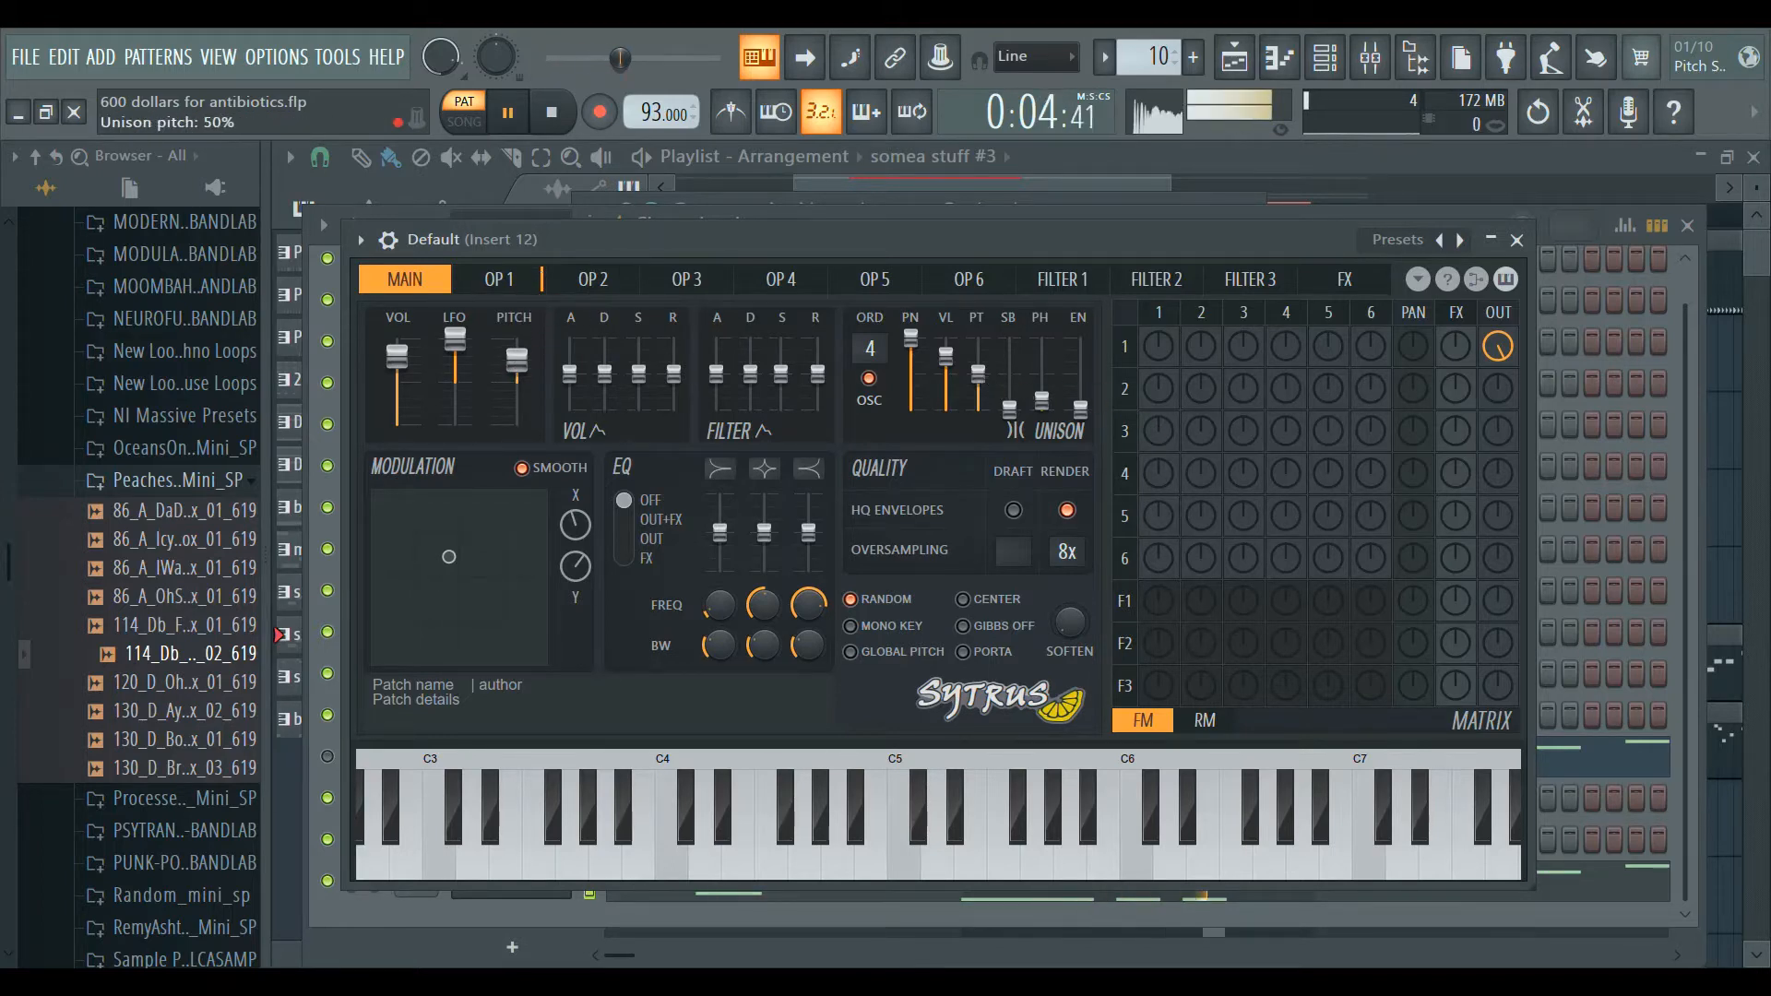
drag(978, 374, 978, 420)
key(space)
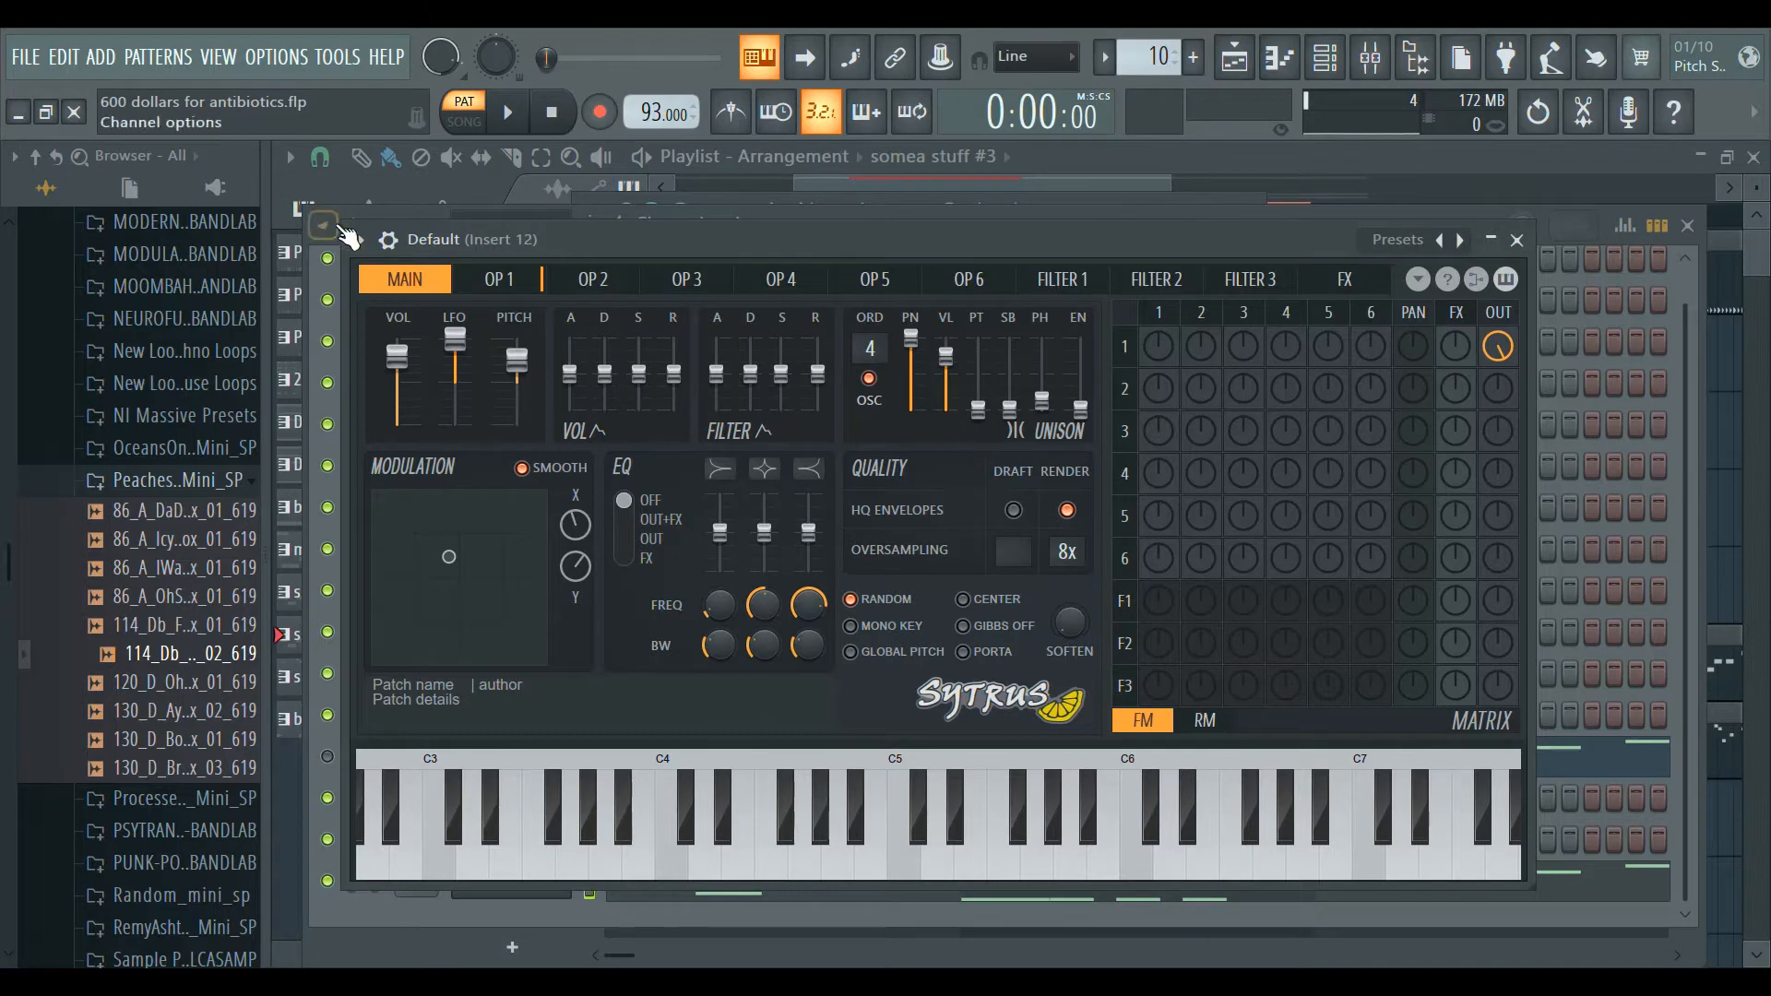
Set operator 1's waveform shape to 67% while listening to the pattern, and stop playback.
click(495, 284)
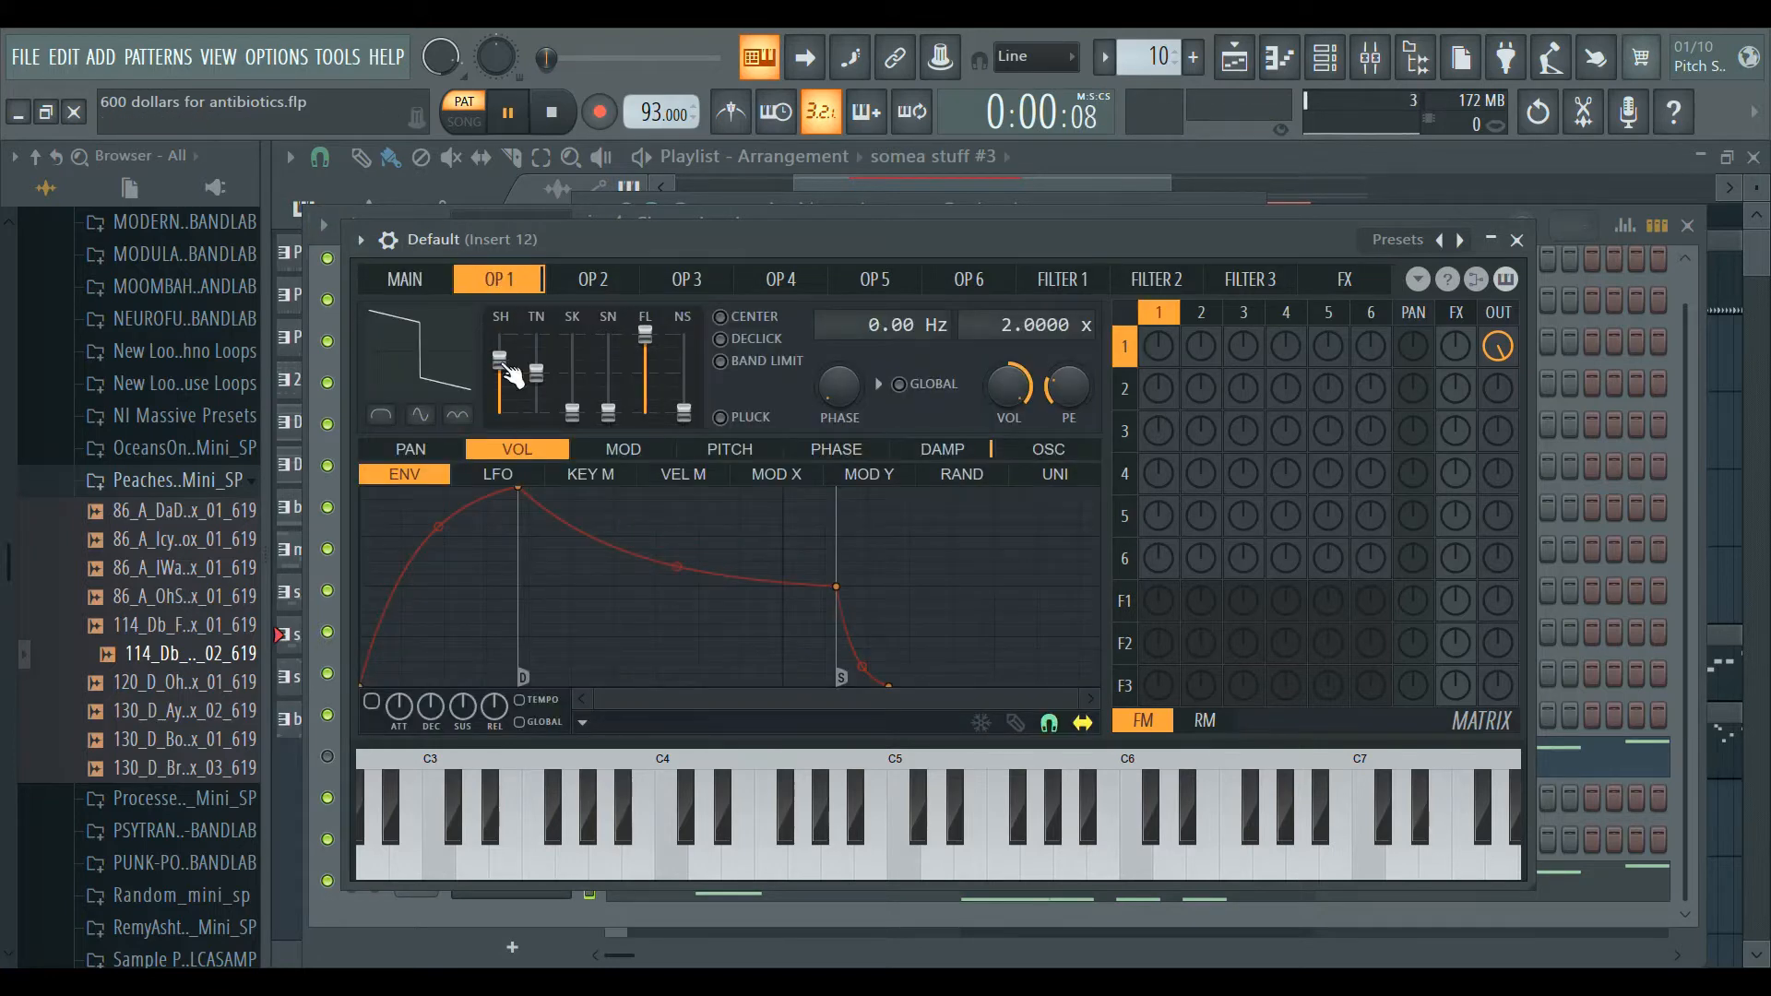
drag(504, 364, 506, 368)
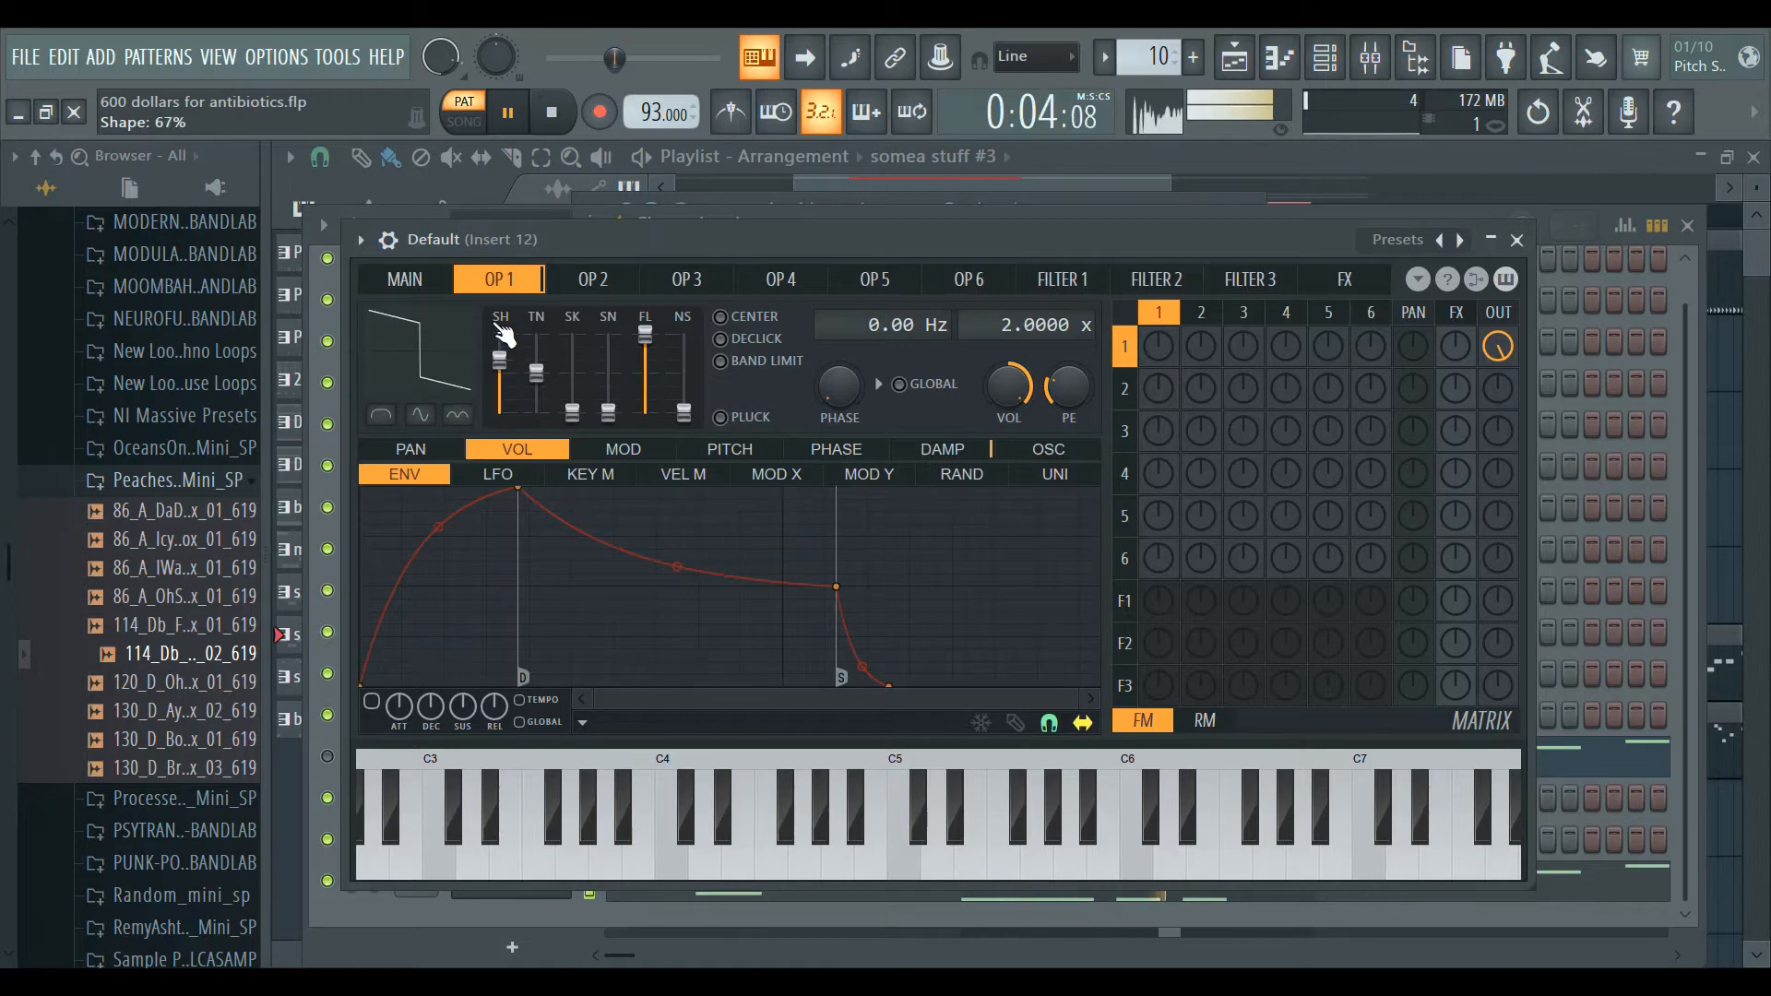
key(space)
click(406, 281)
click(499, 280)
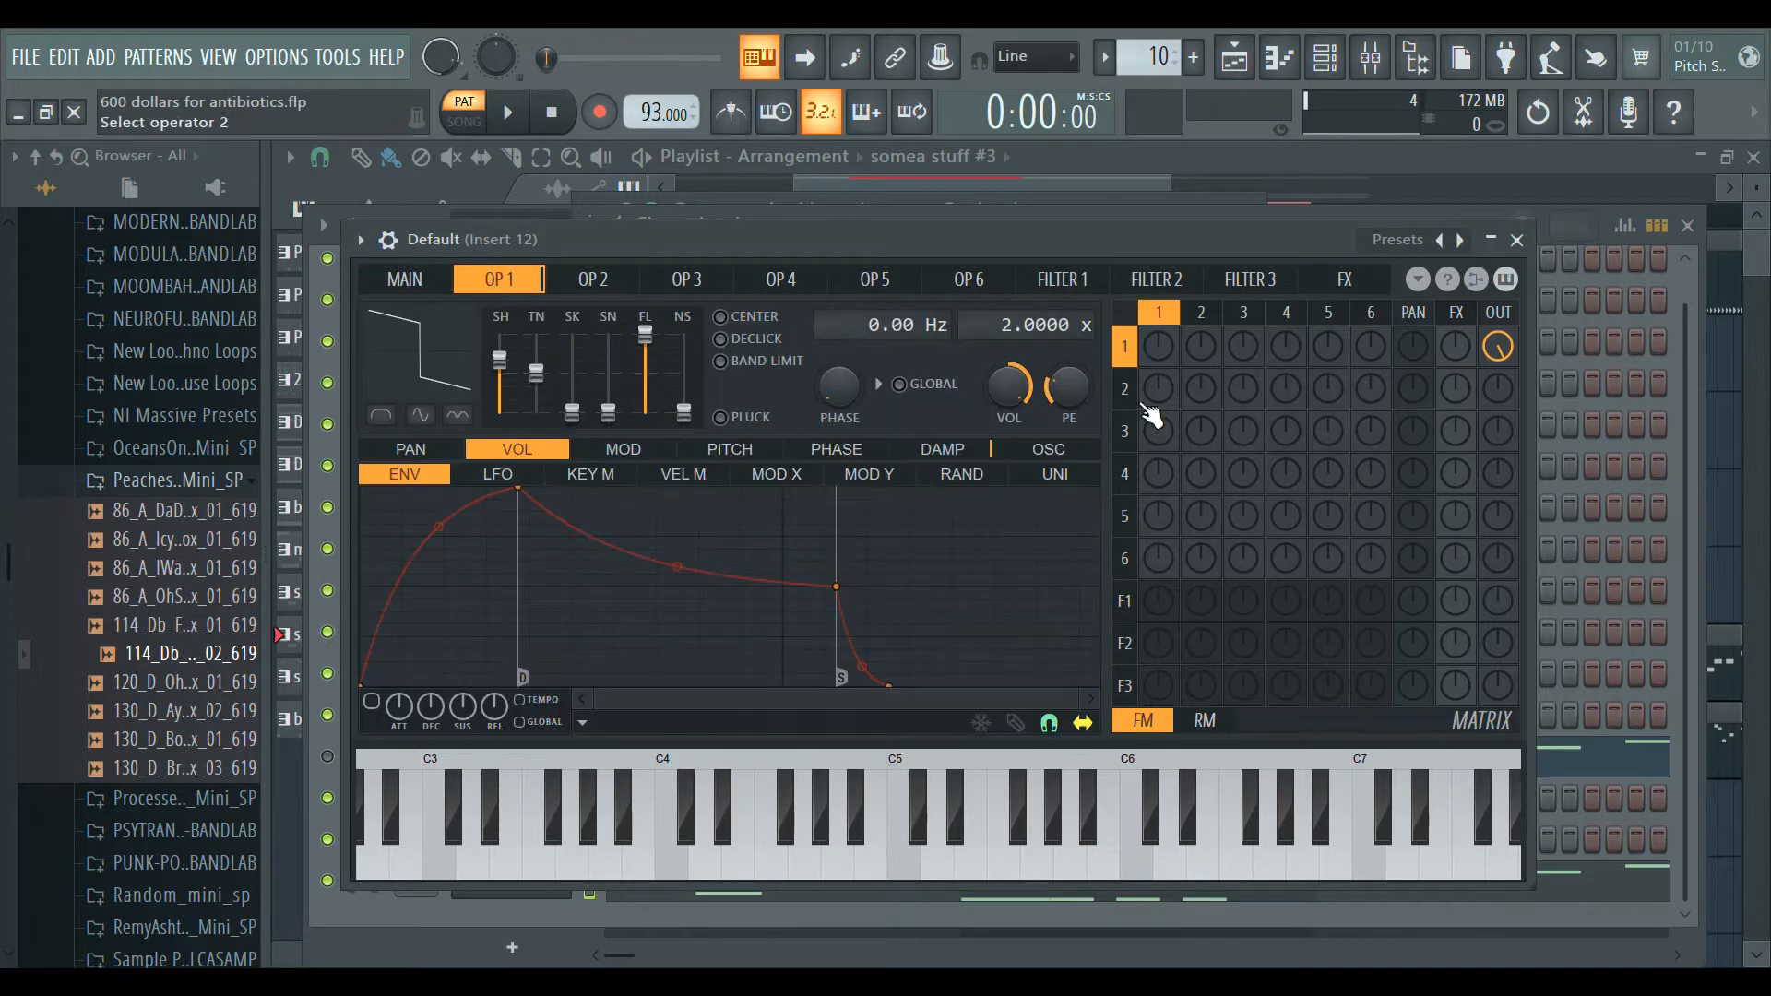
While playing the pattern, move the modulation point to the pad's upper-right corner and raise the unison pitch to about half.
key(space)
click(406, 279)
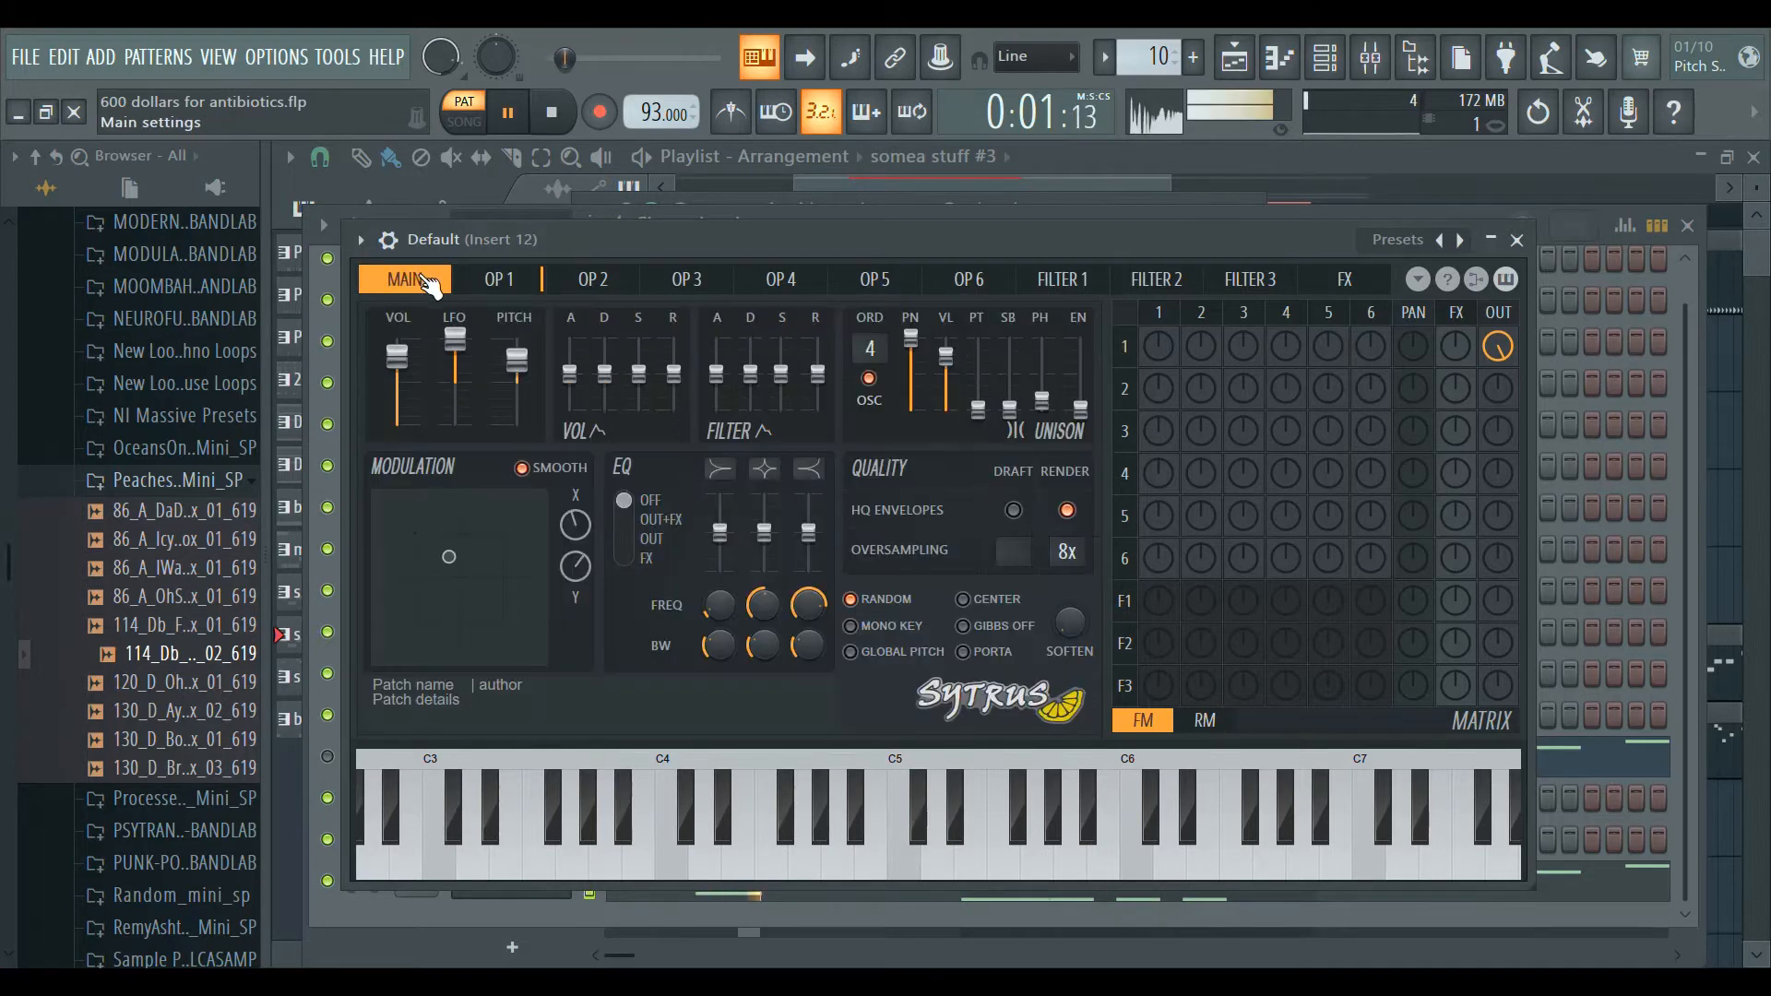
drag(449, 557, 544, 491)
drag(978, 409, 978, 380)
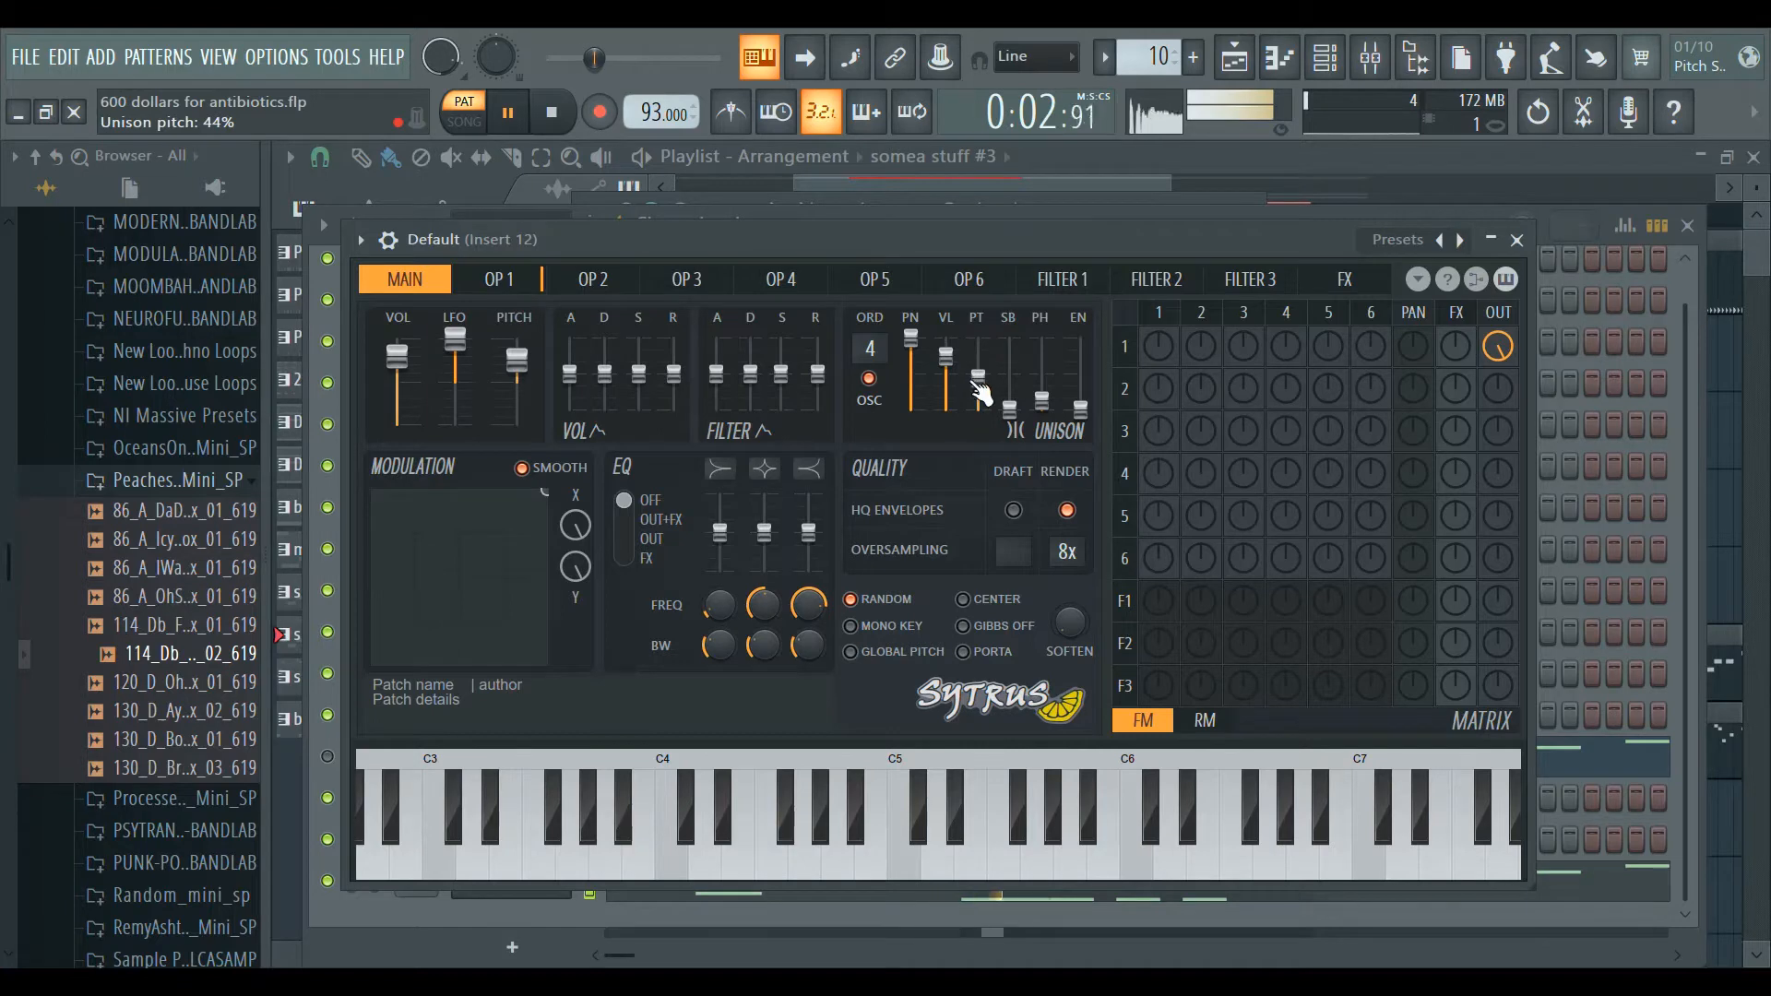
drag(979, 384, 979, 381)
key(space)
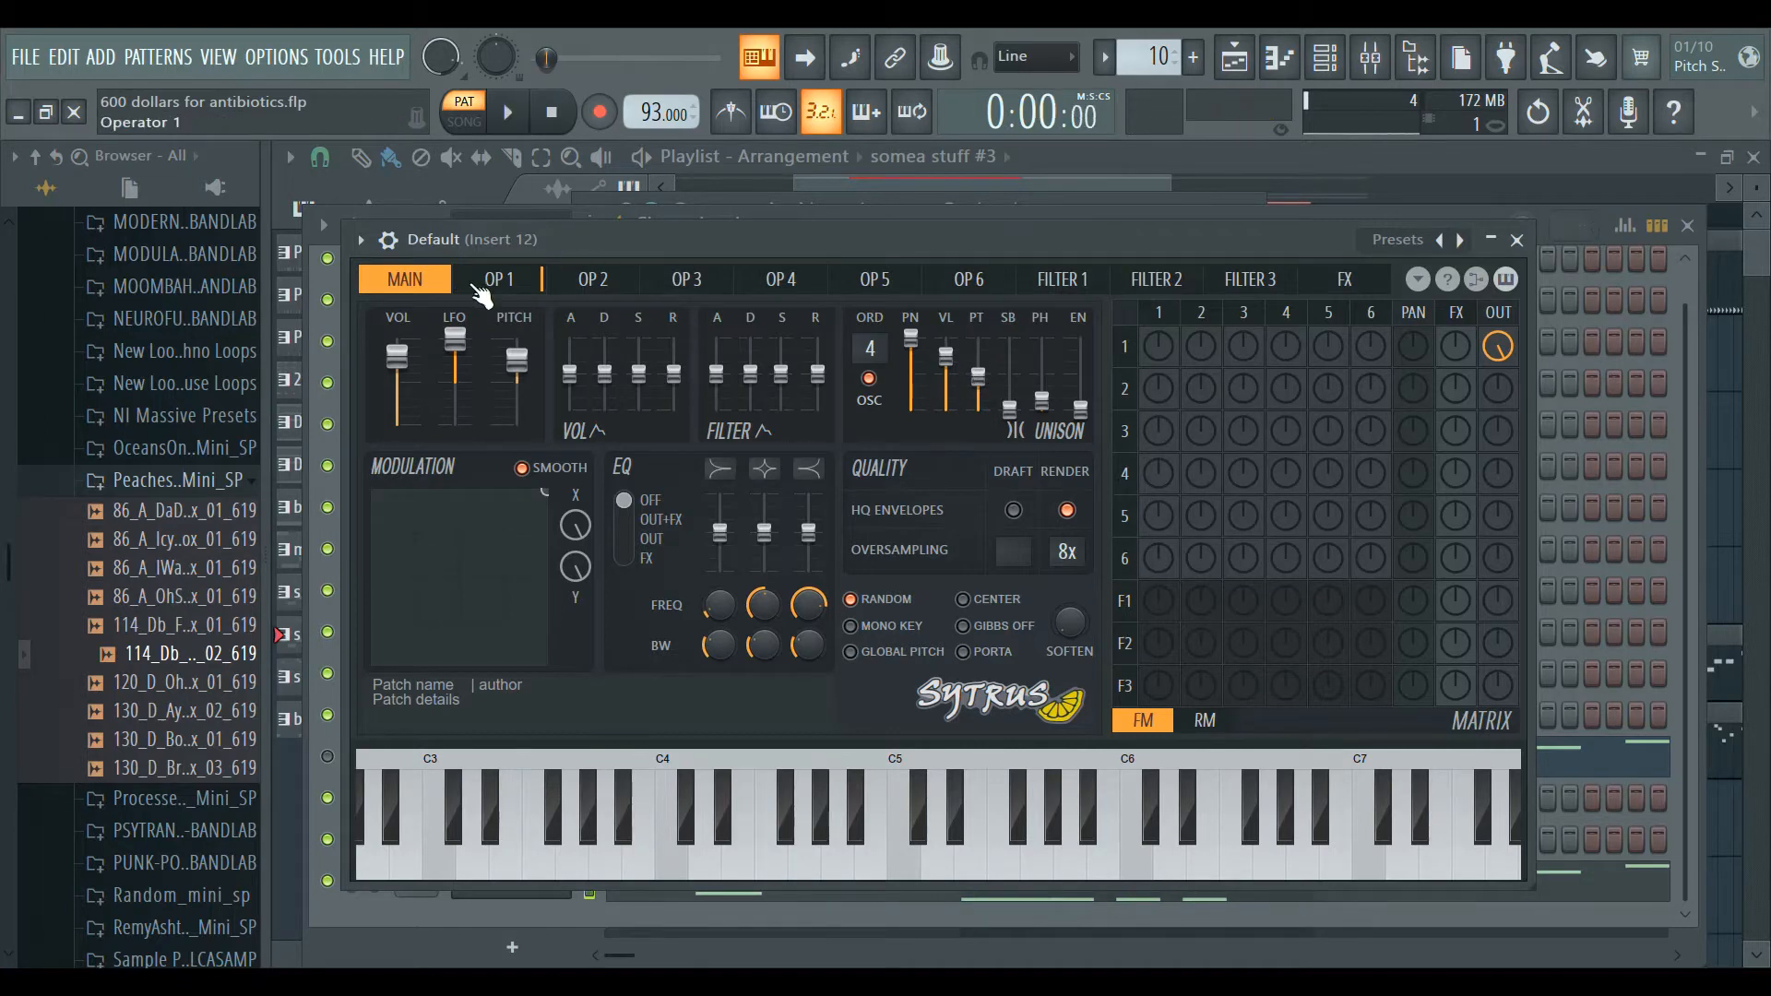
Review the main, operator 1 and operator 2 settings, including operator 2's frequency ratio.
click(522, 284)
click(600, 284)
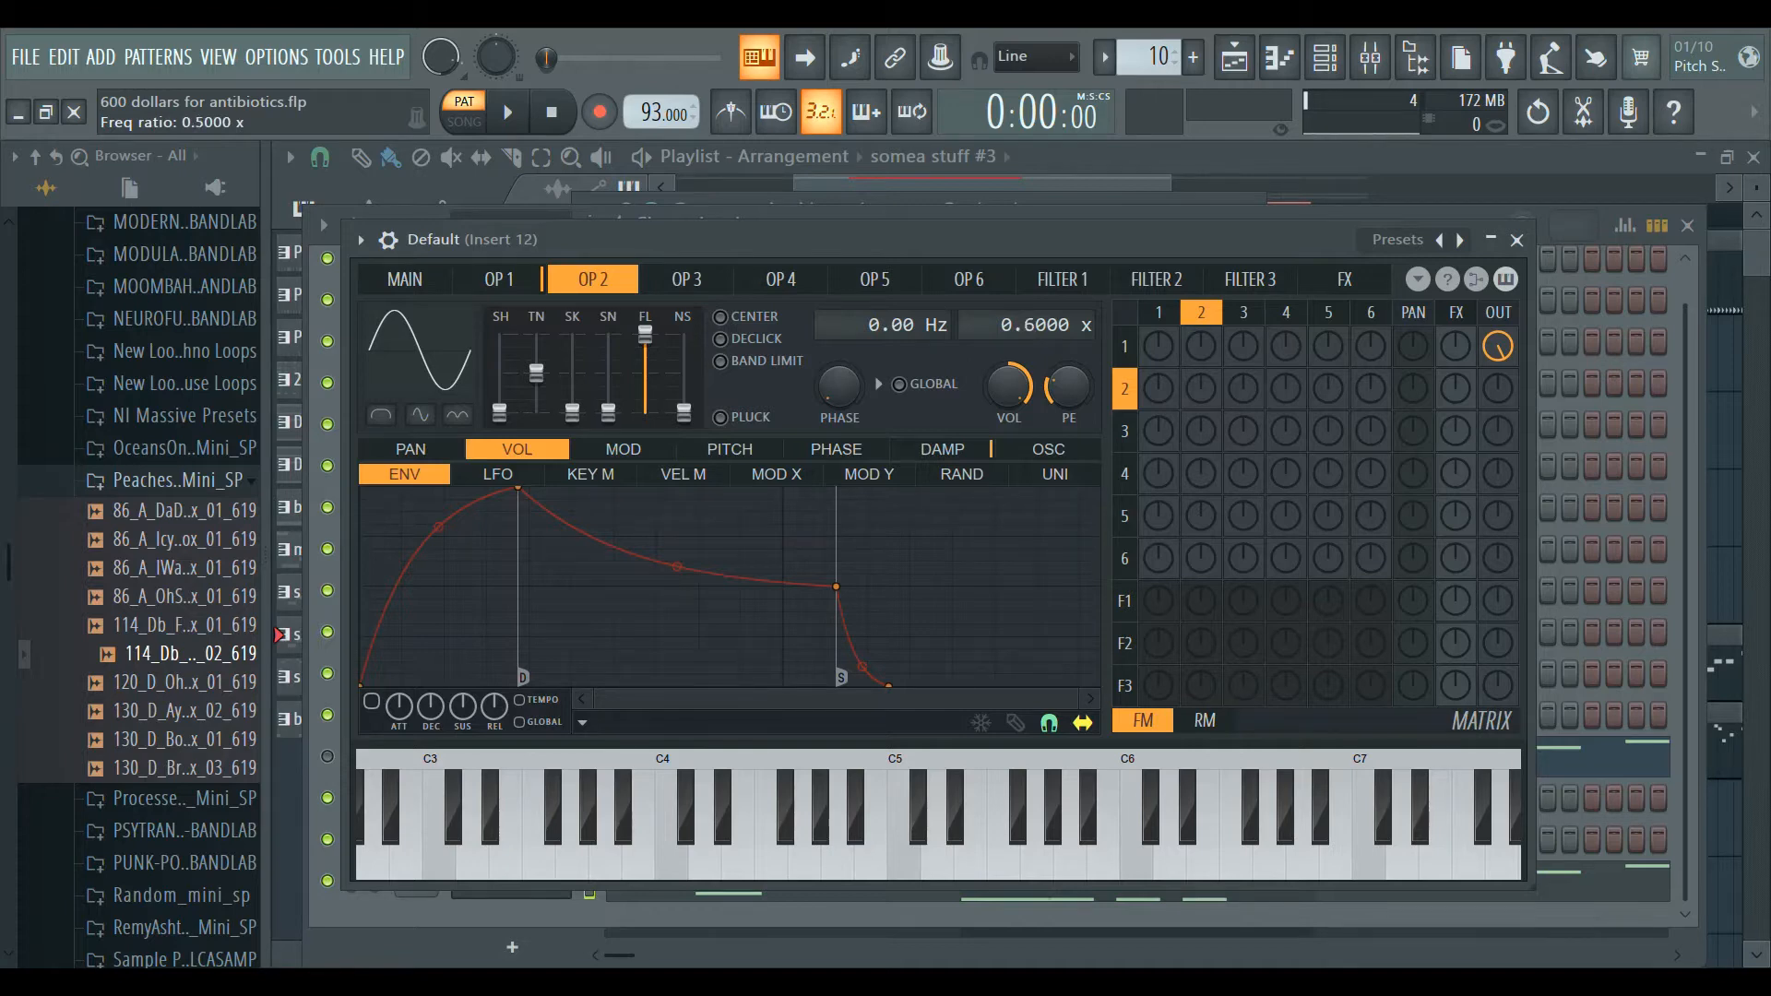
click(437, 267)
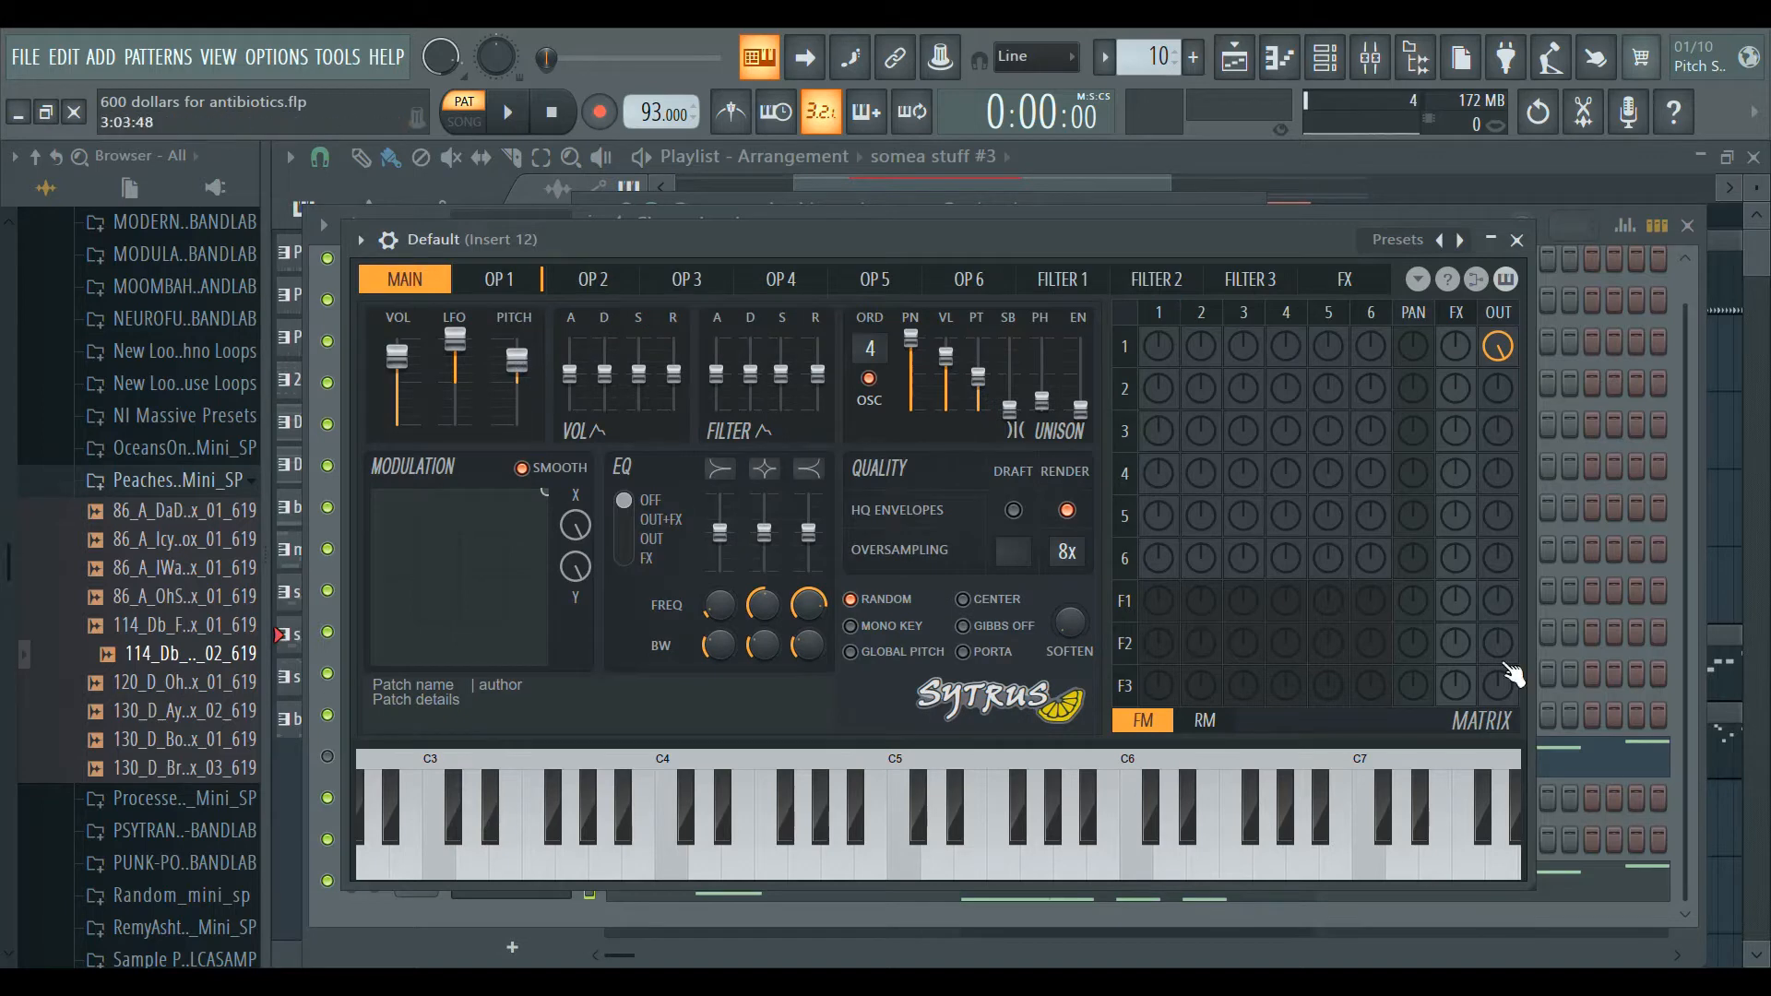
click(513, 276)
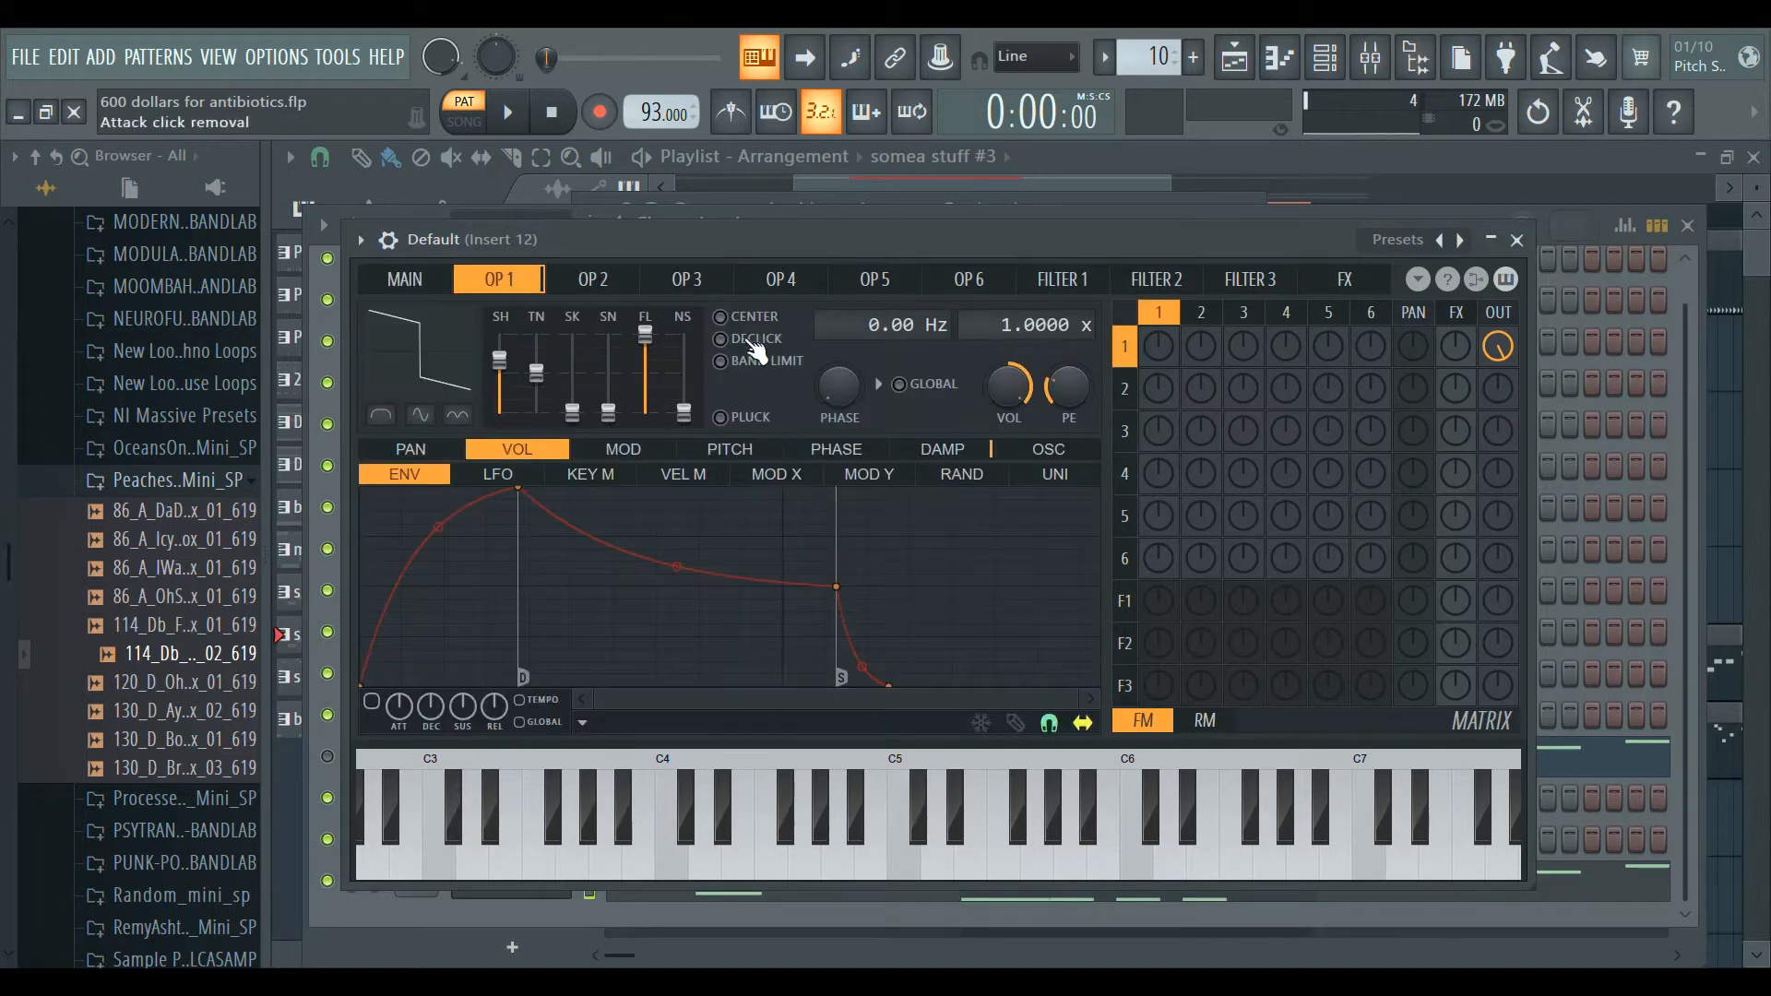
click(639, 294)
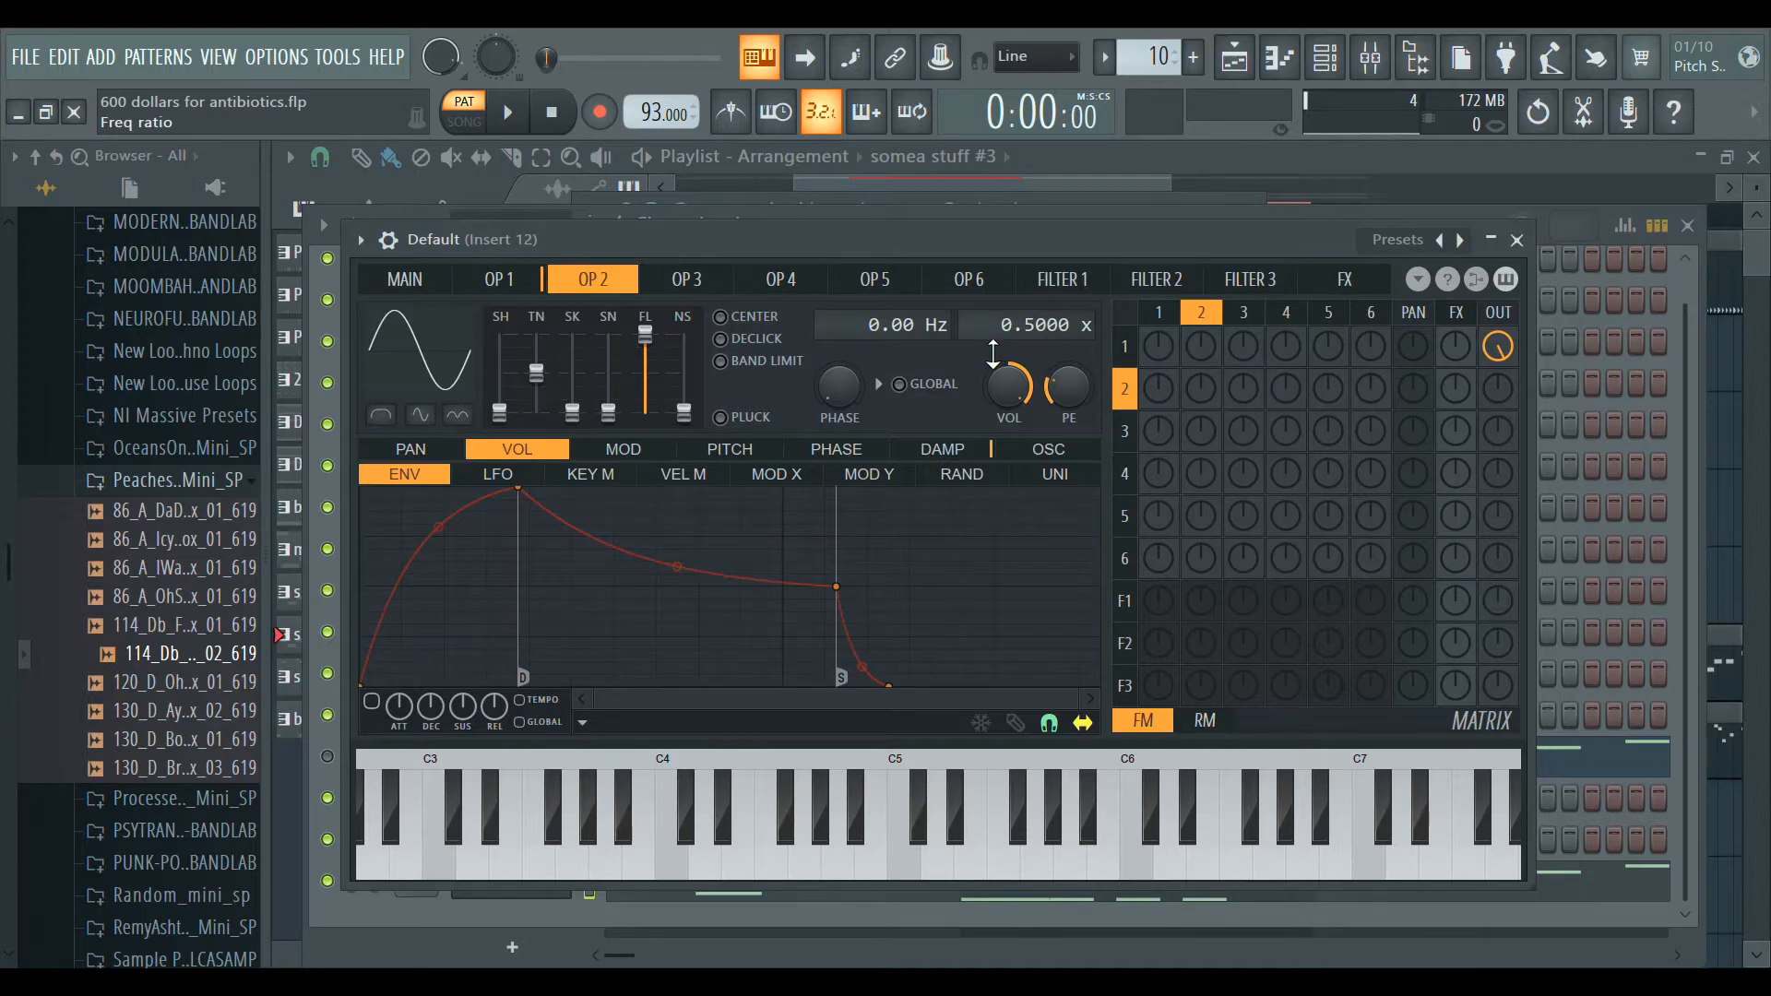
While playing the pattern, route operator 1 through filter 1 to the output, remove its direct output and sweep the filter cutoff.
click(1098, 284)
key(space)
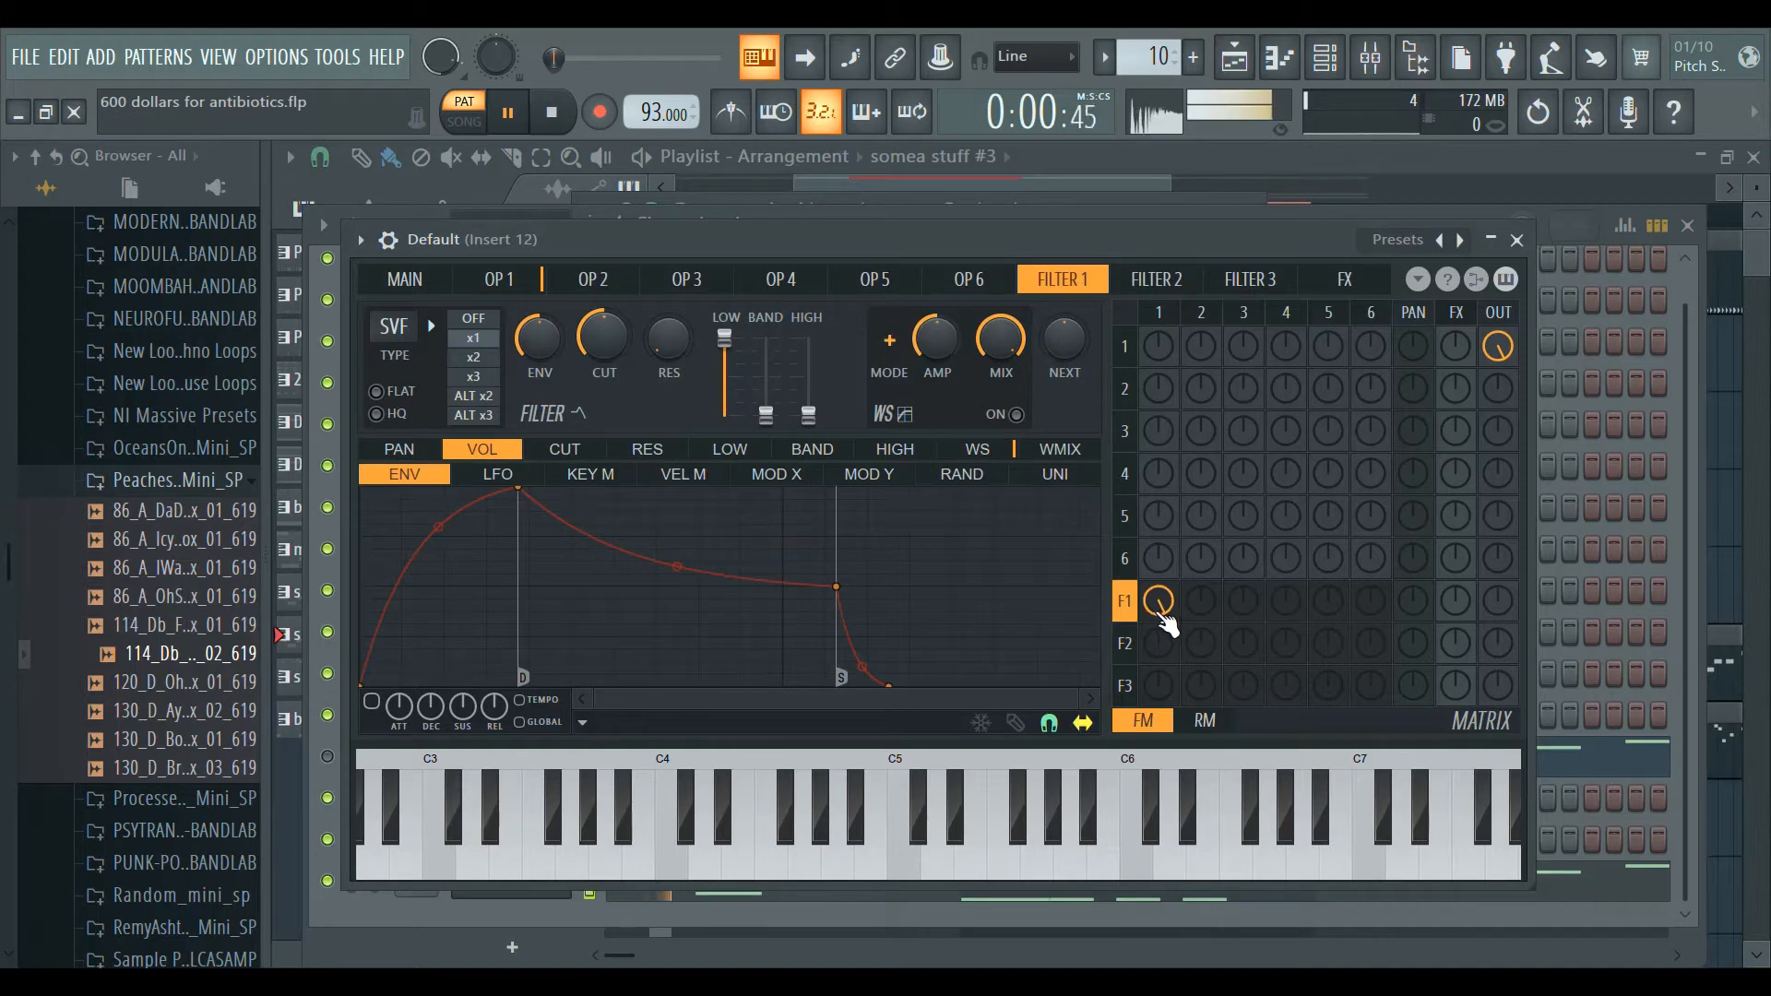
drag(1511, 602, 1504, 540)
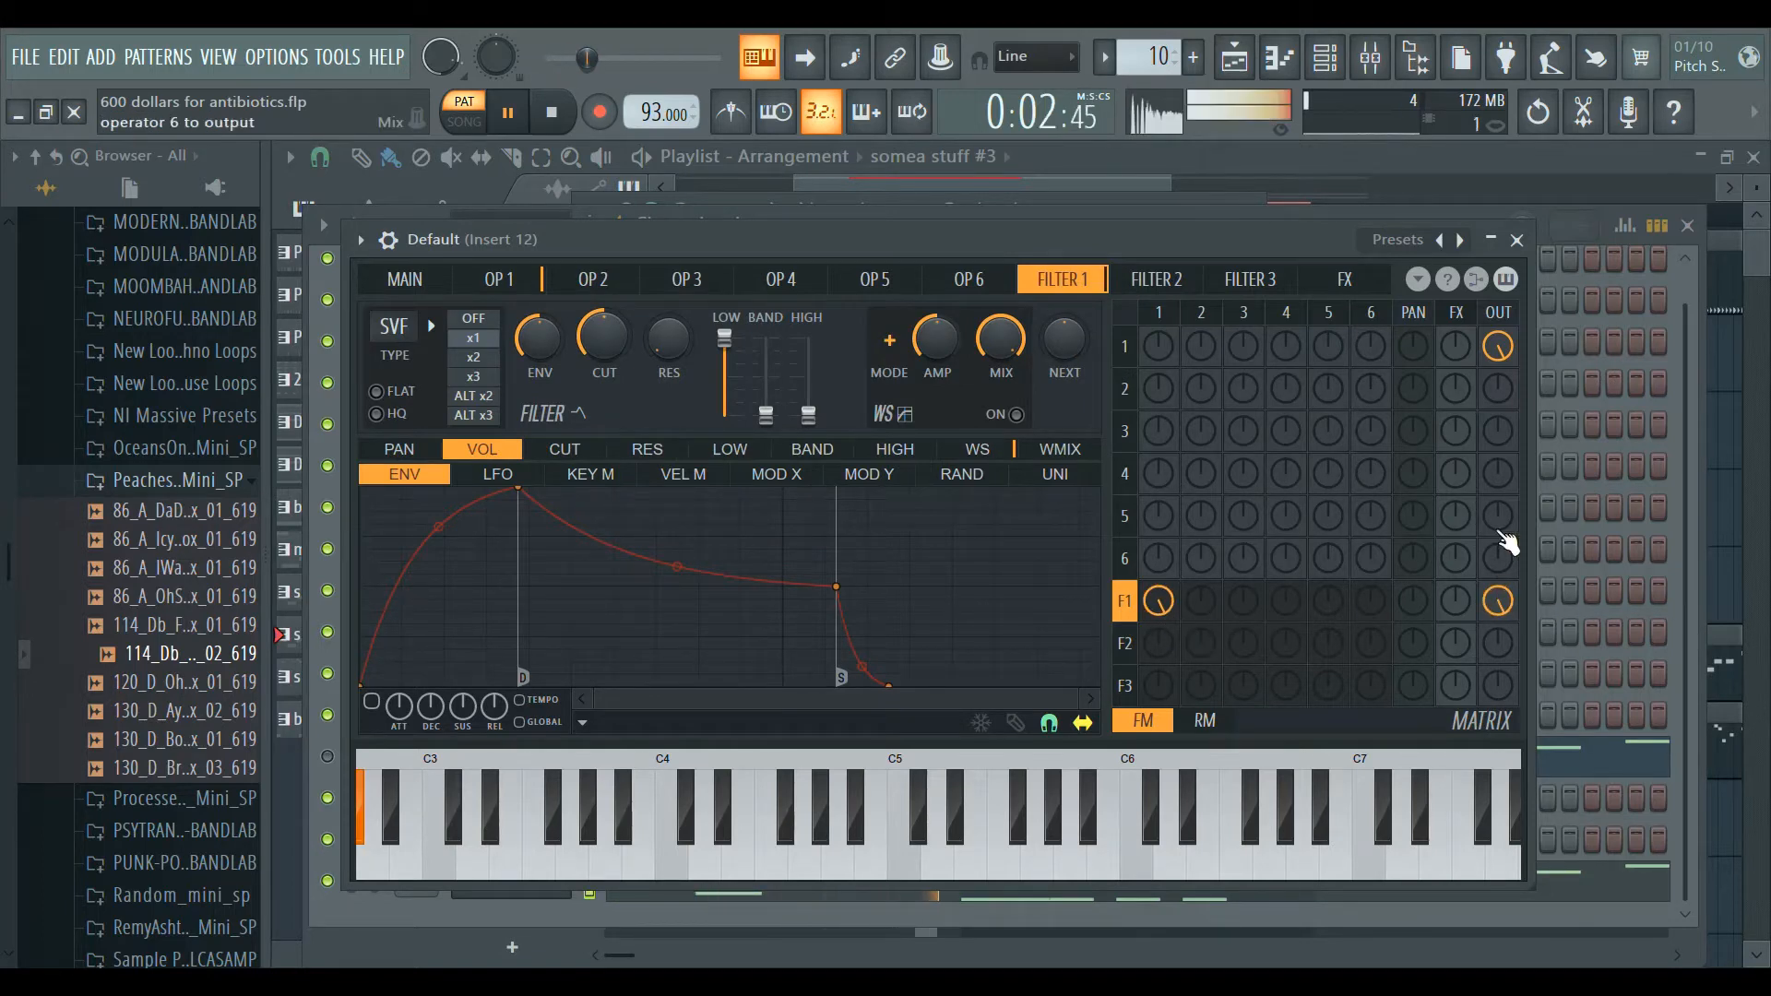
drag(1500, 348, 1513, 415)
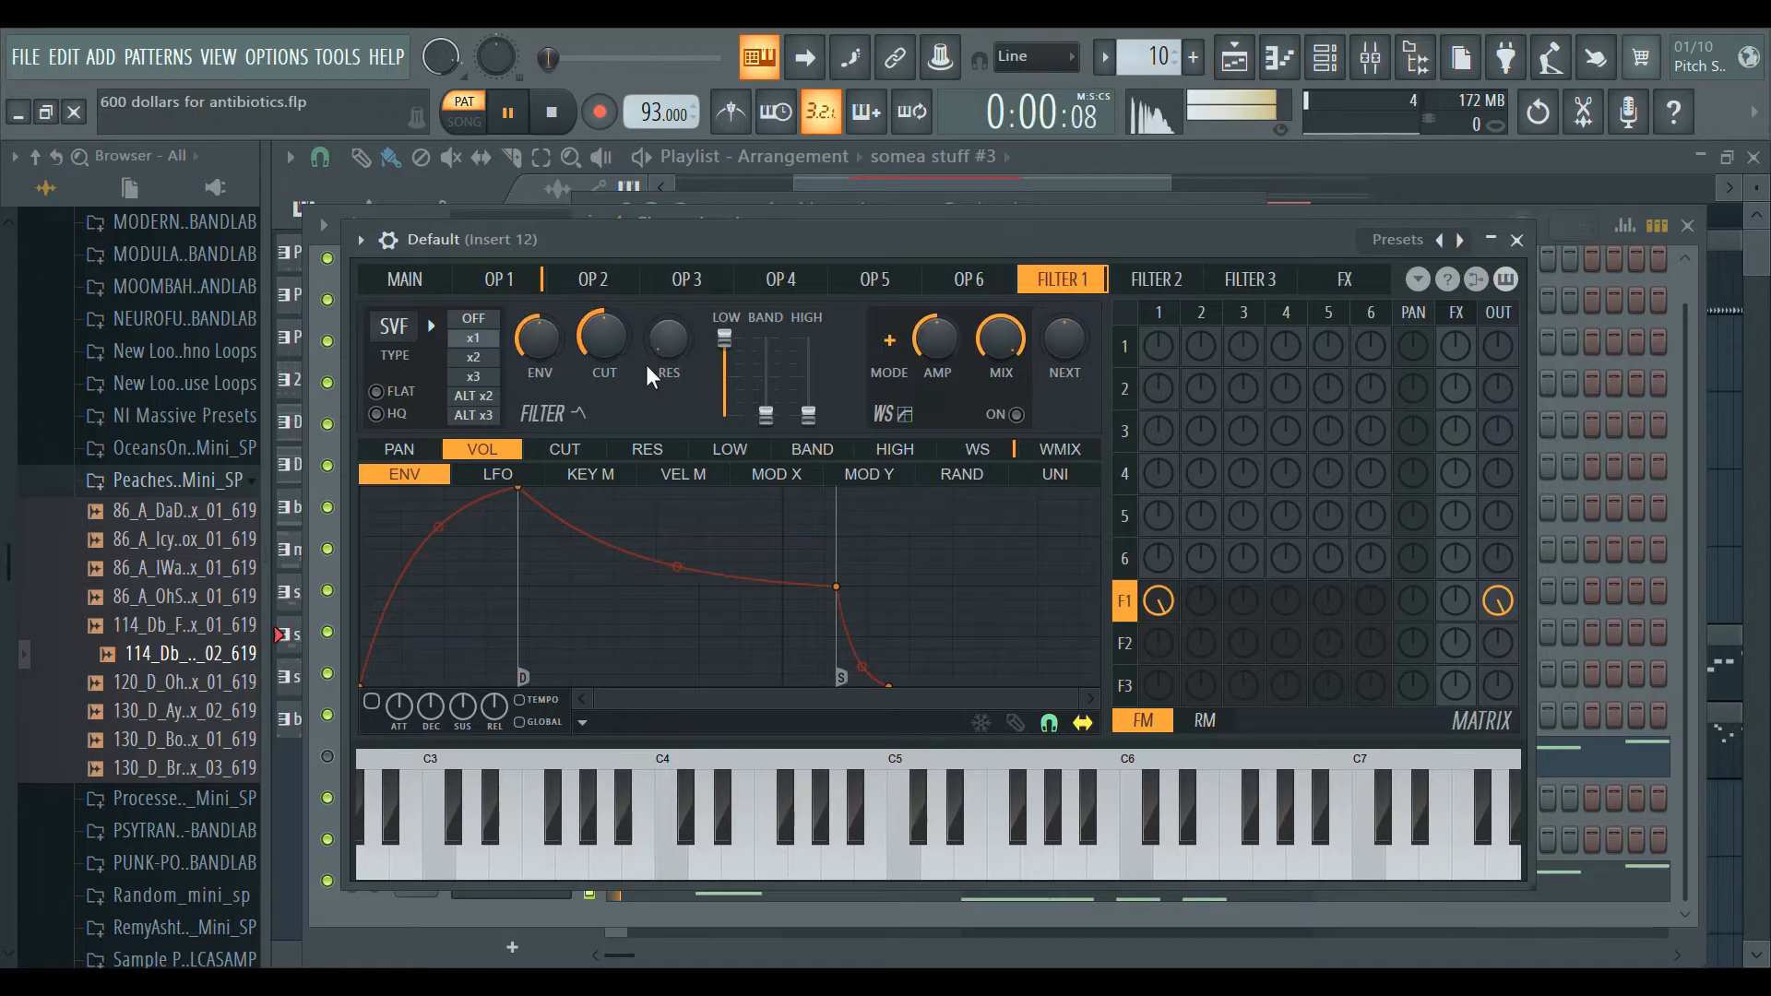
drag(609, 339, 609, 286)
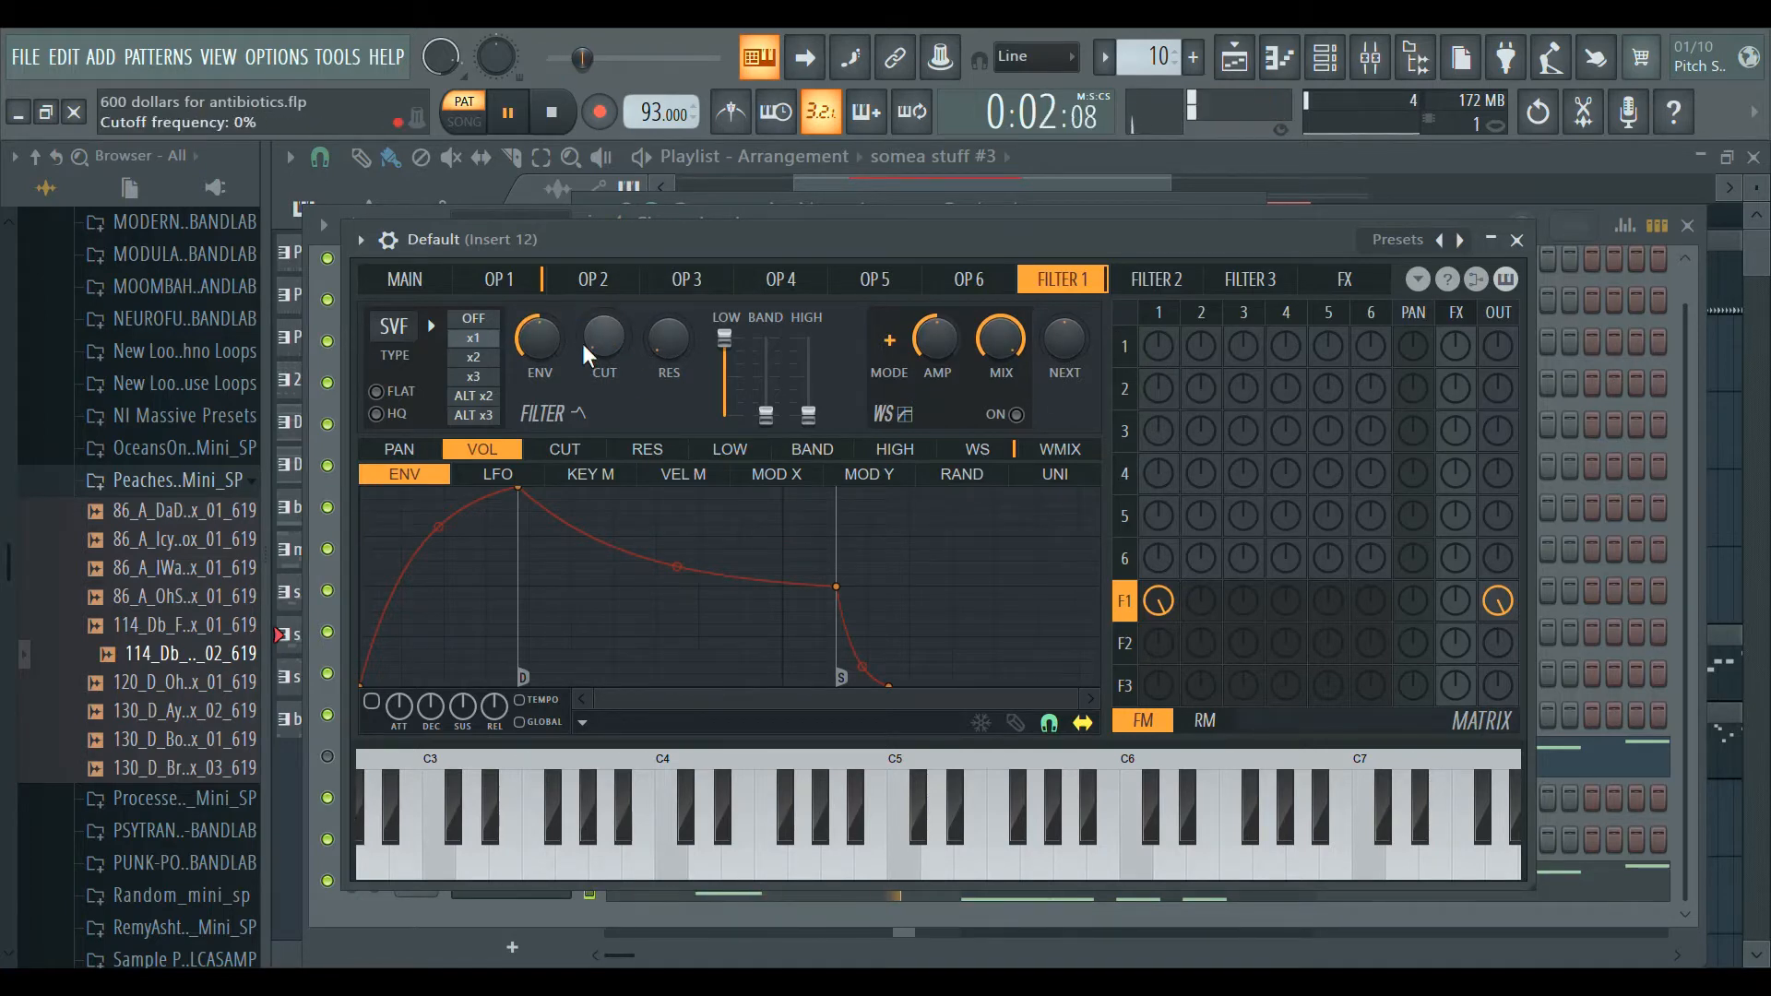
key(space)
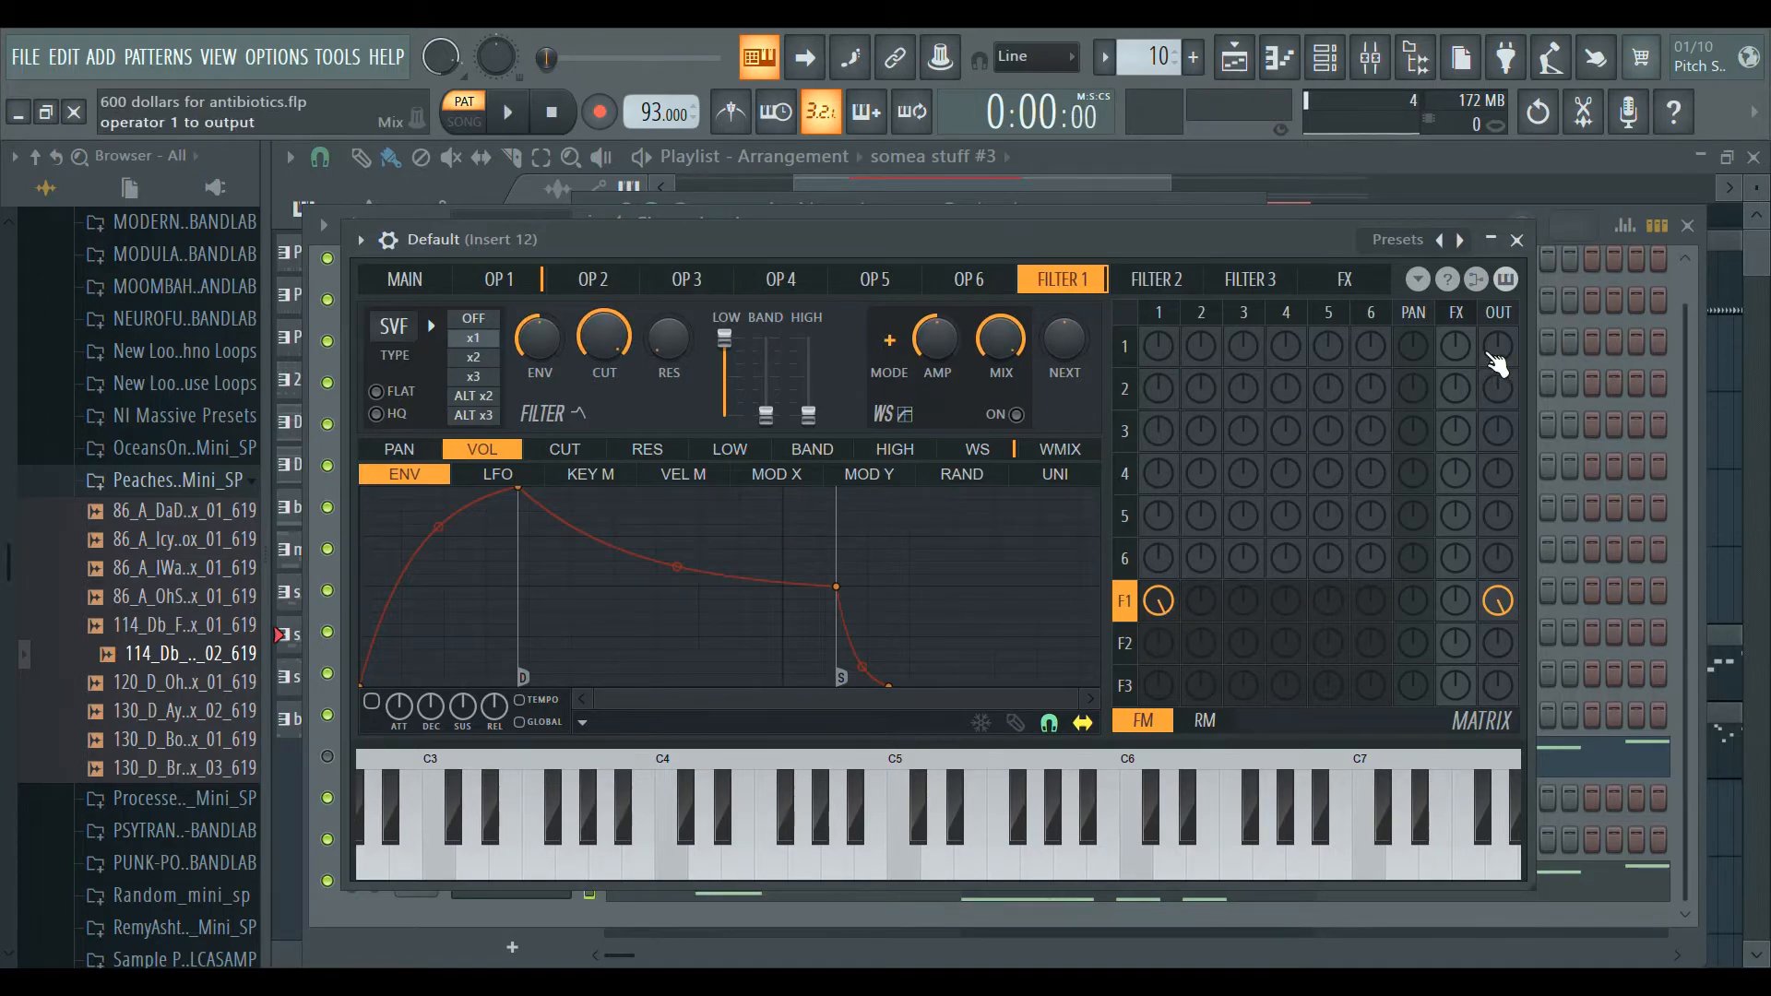
Restore operator 1's direct output, disconnect filter 1's routing and set its cutoff to 100% after listening to the pattern.
drag(1498, 601, 1498, 553)
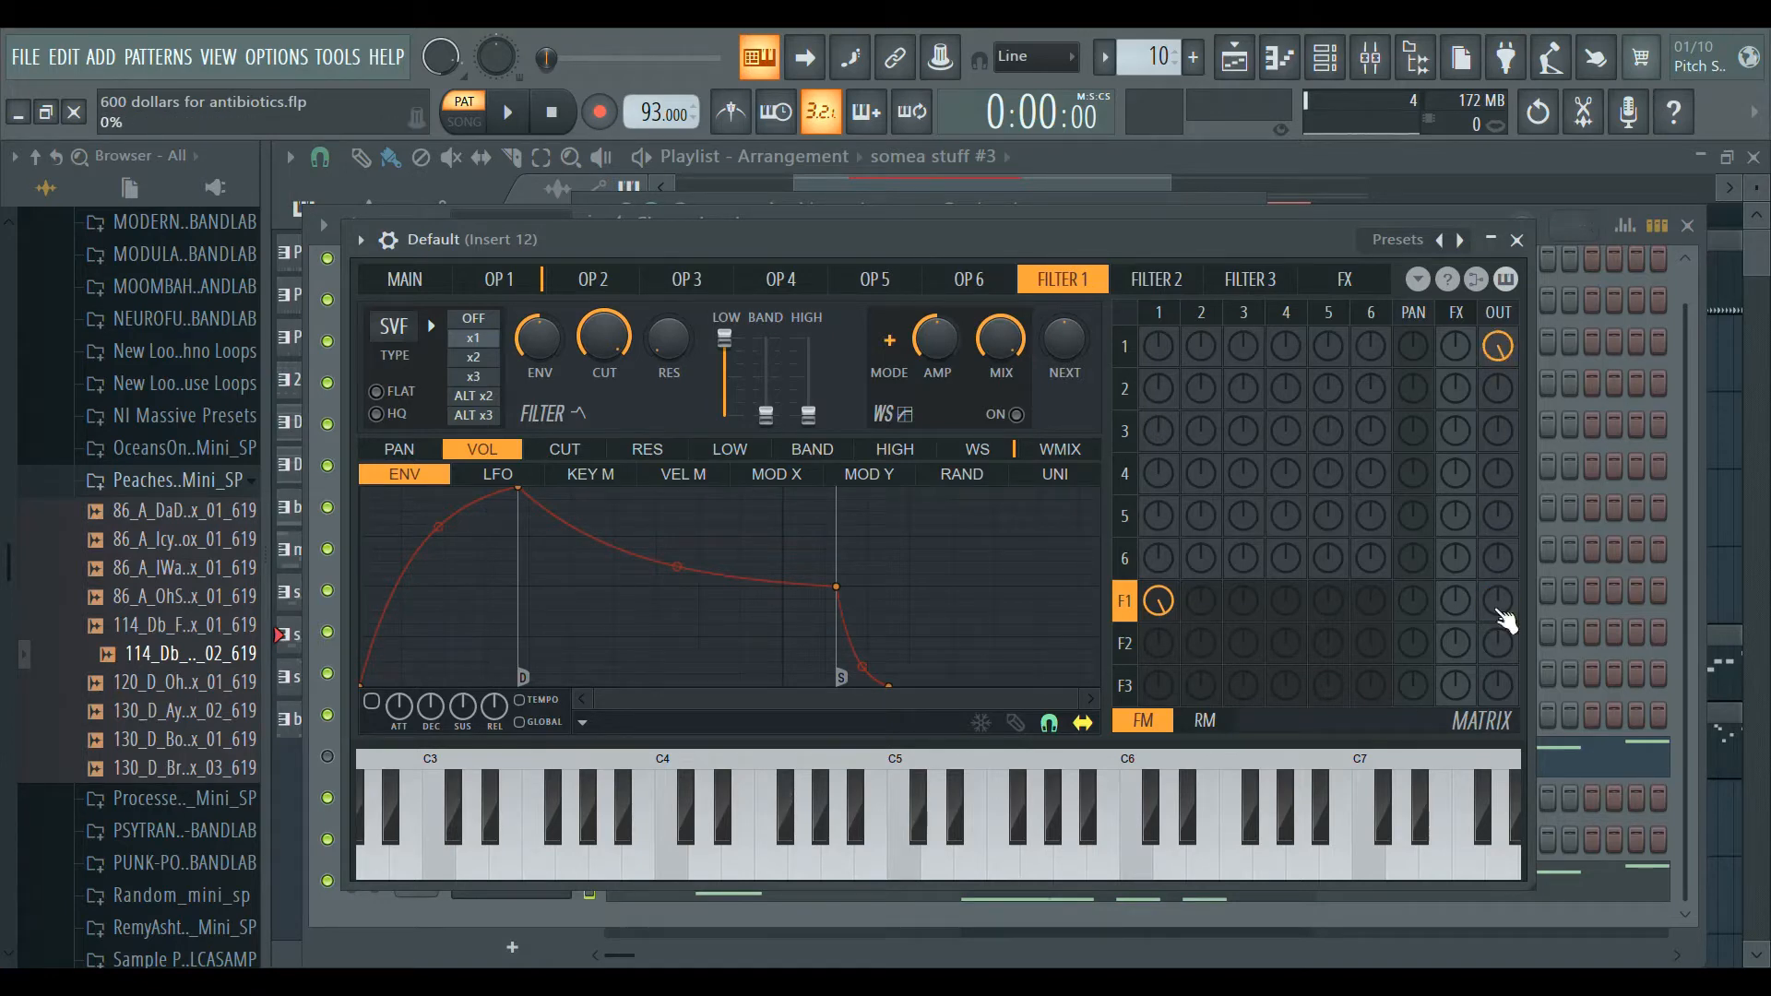
key(space)
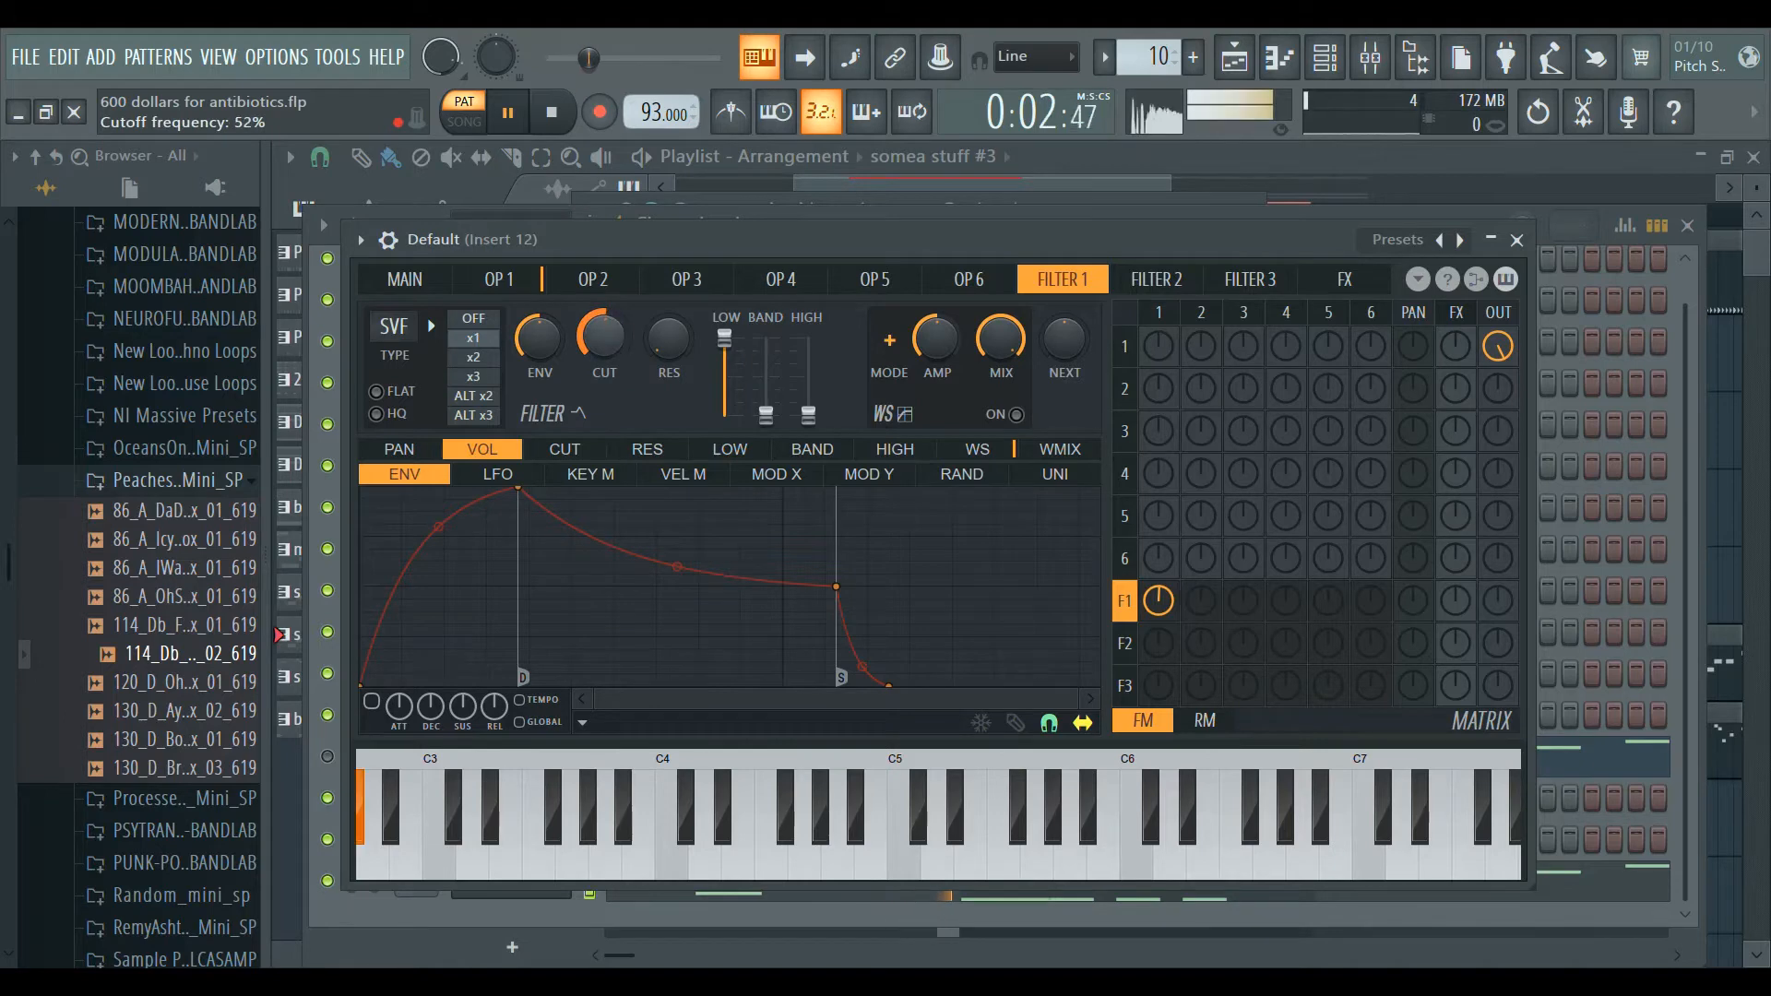
key(space)
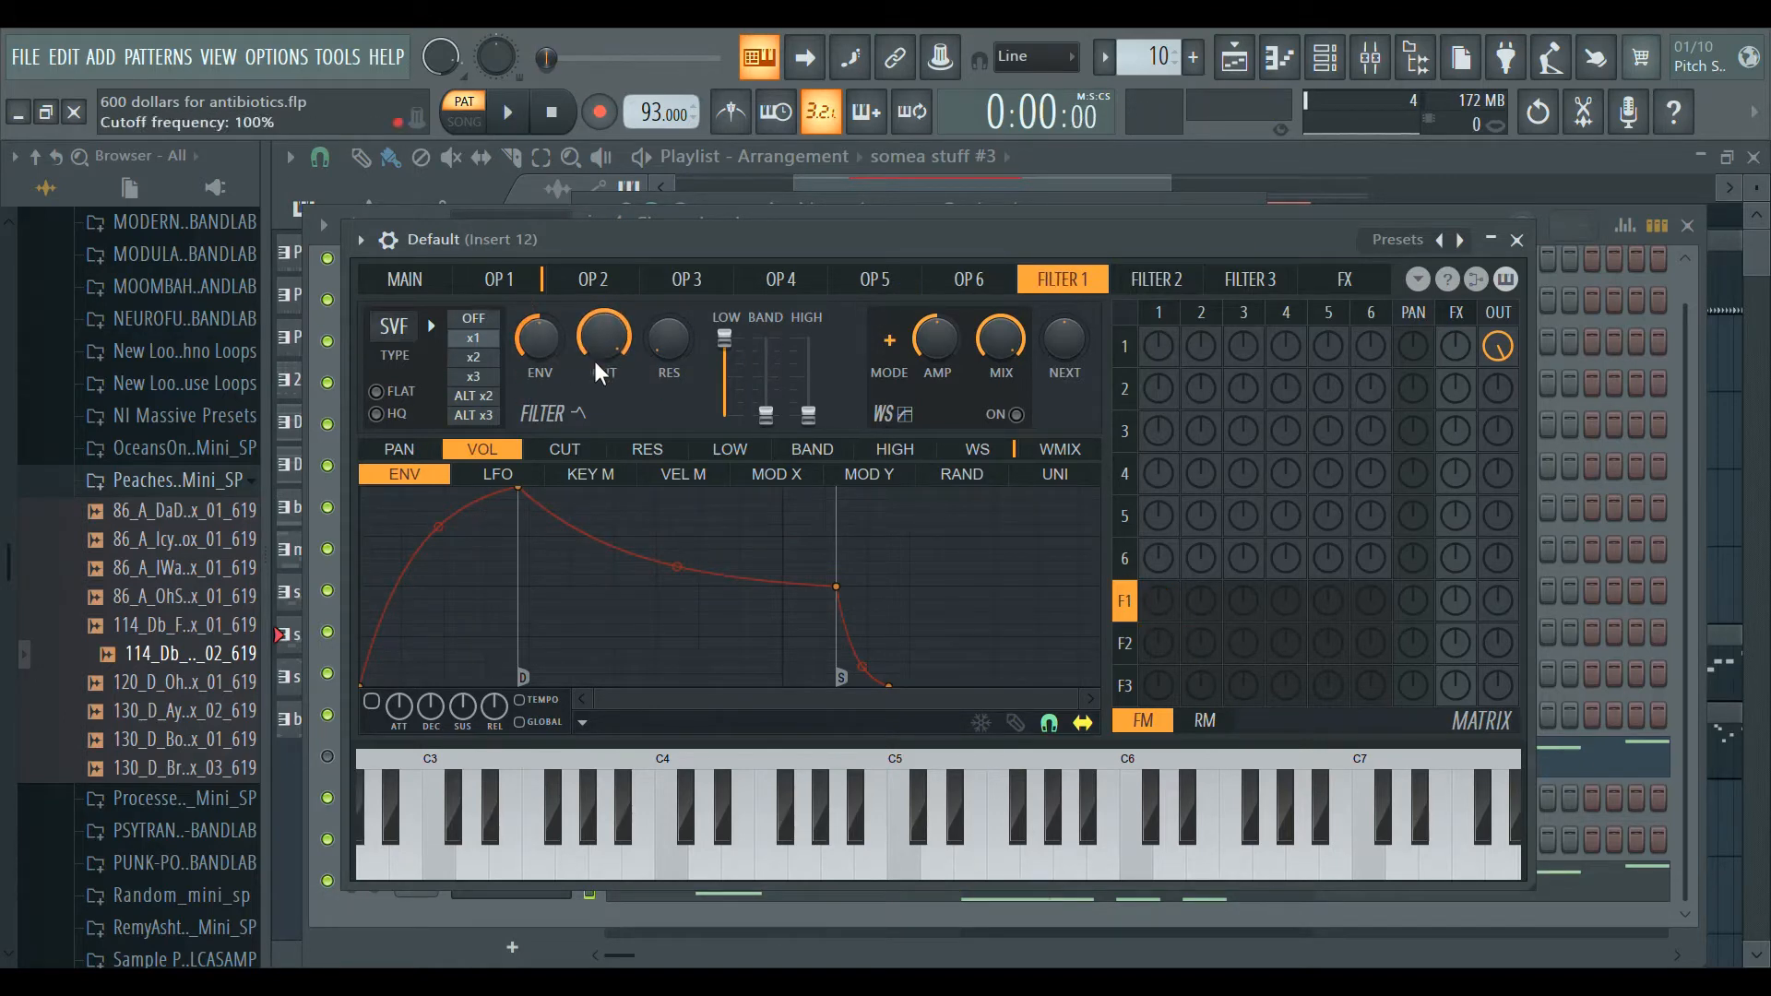
Remove operator 1's direct output and route it through filter 1 to both the effects and the output at full level.
click(503, 280)
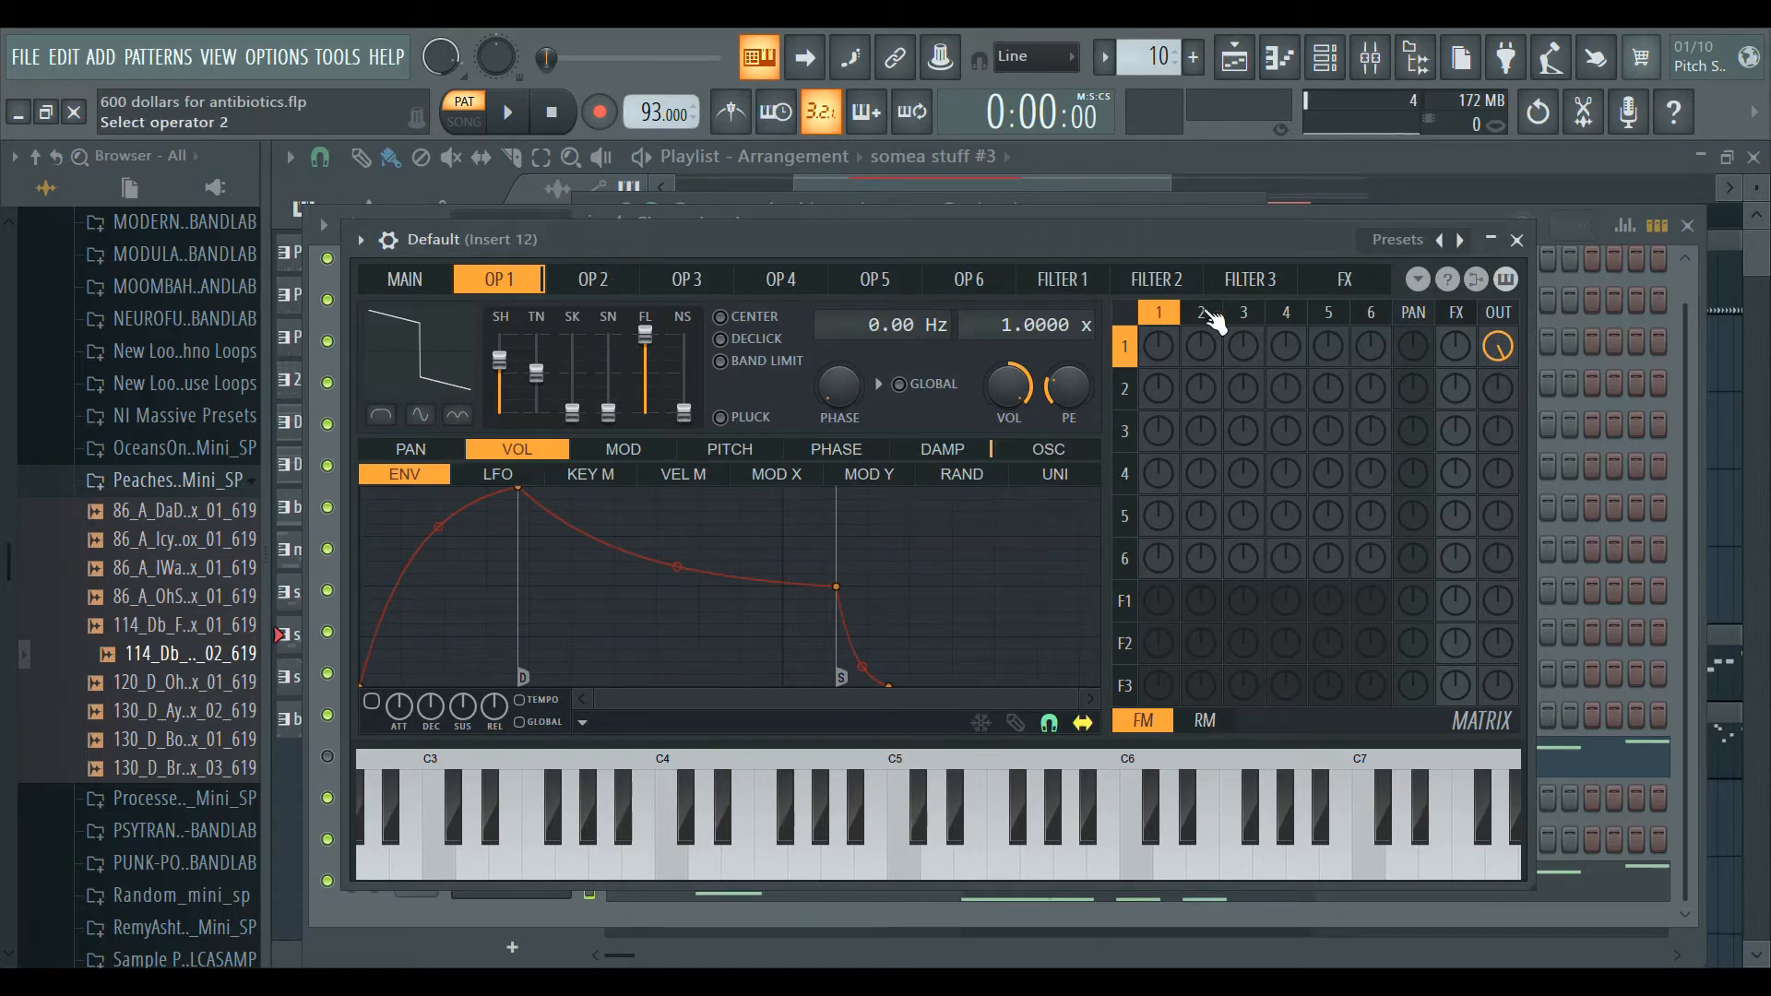
drag(1498, 347, 1498, 397)
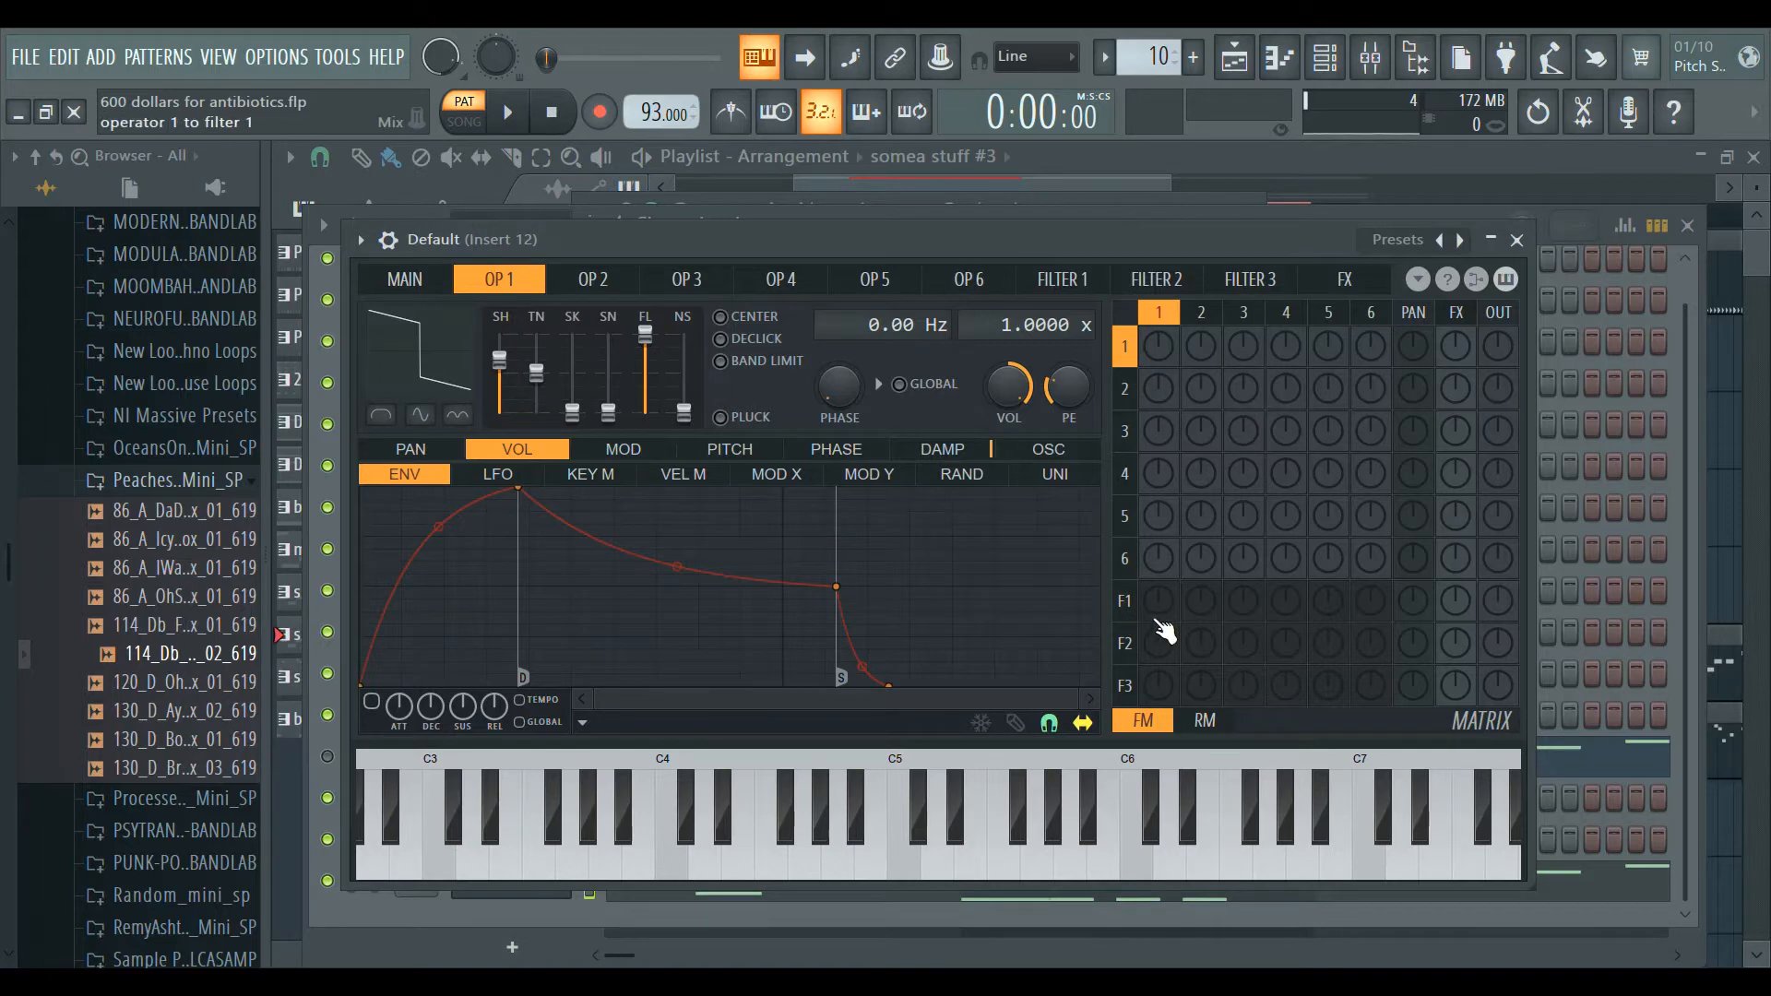
drag(1159, 620, 1159, 535)
click(1079, 279)
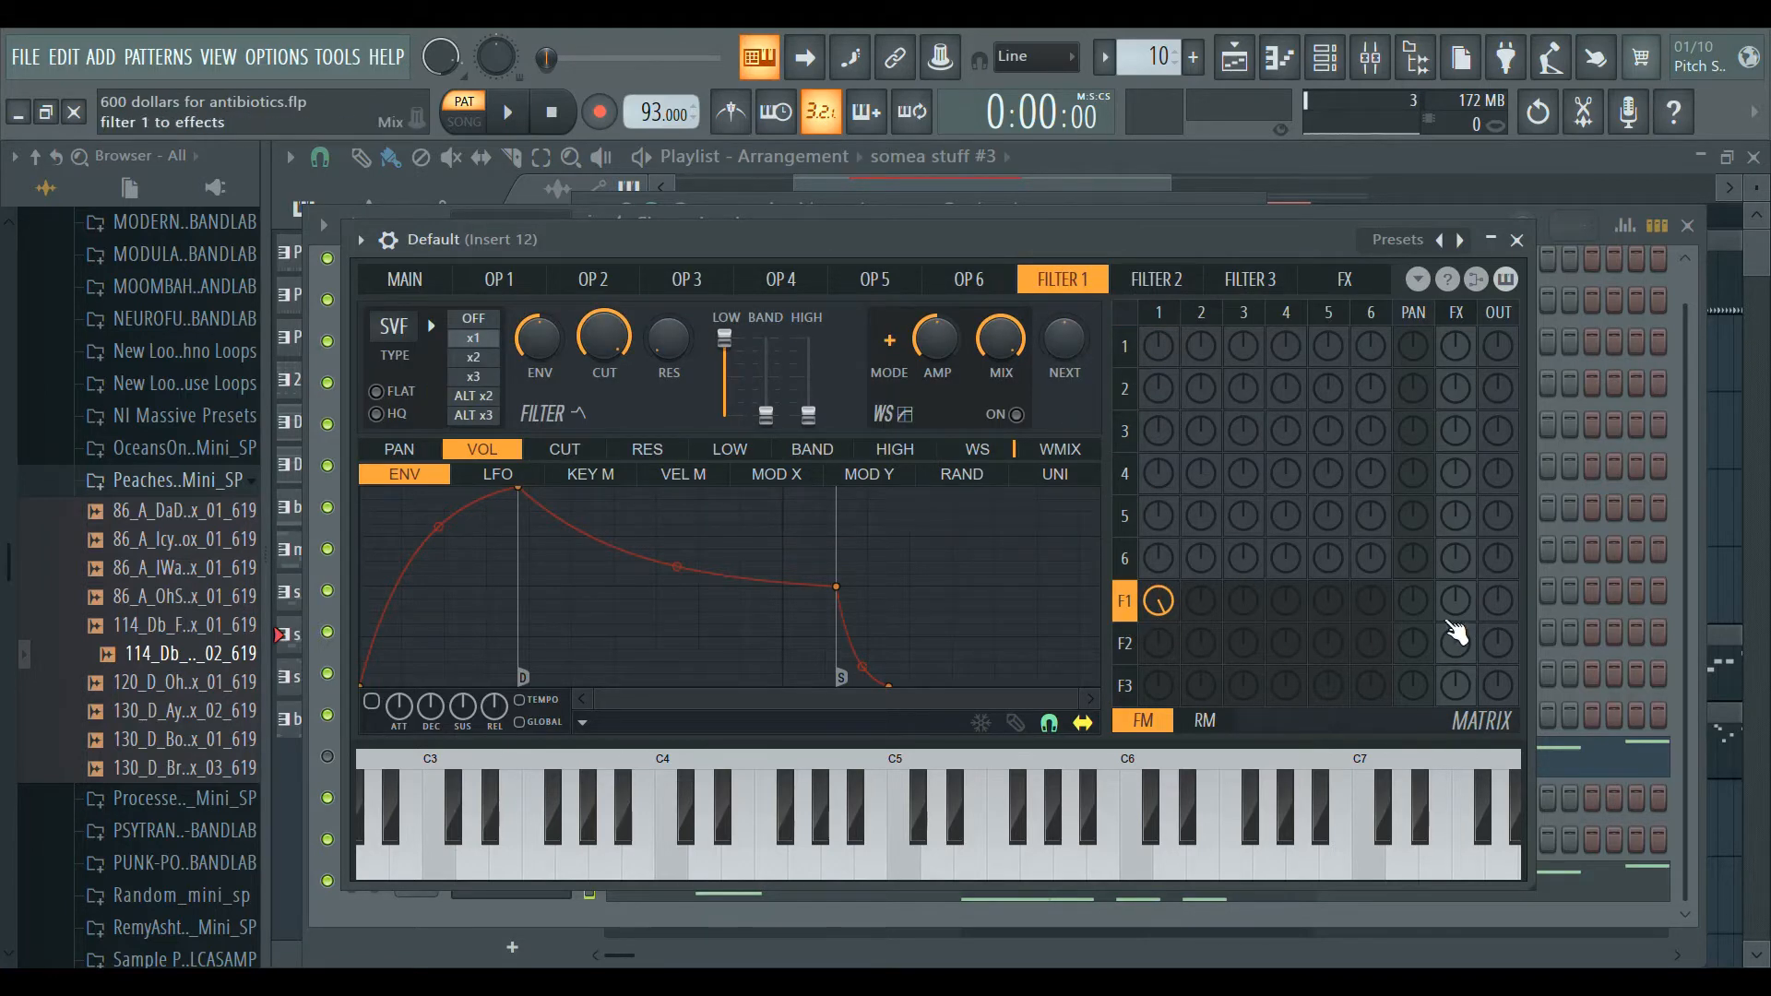
drag(1456, 607, 1456, 521)
click(1343, 279)
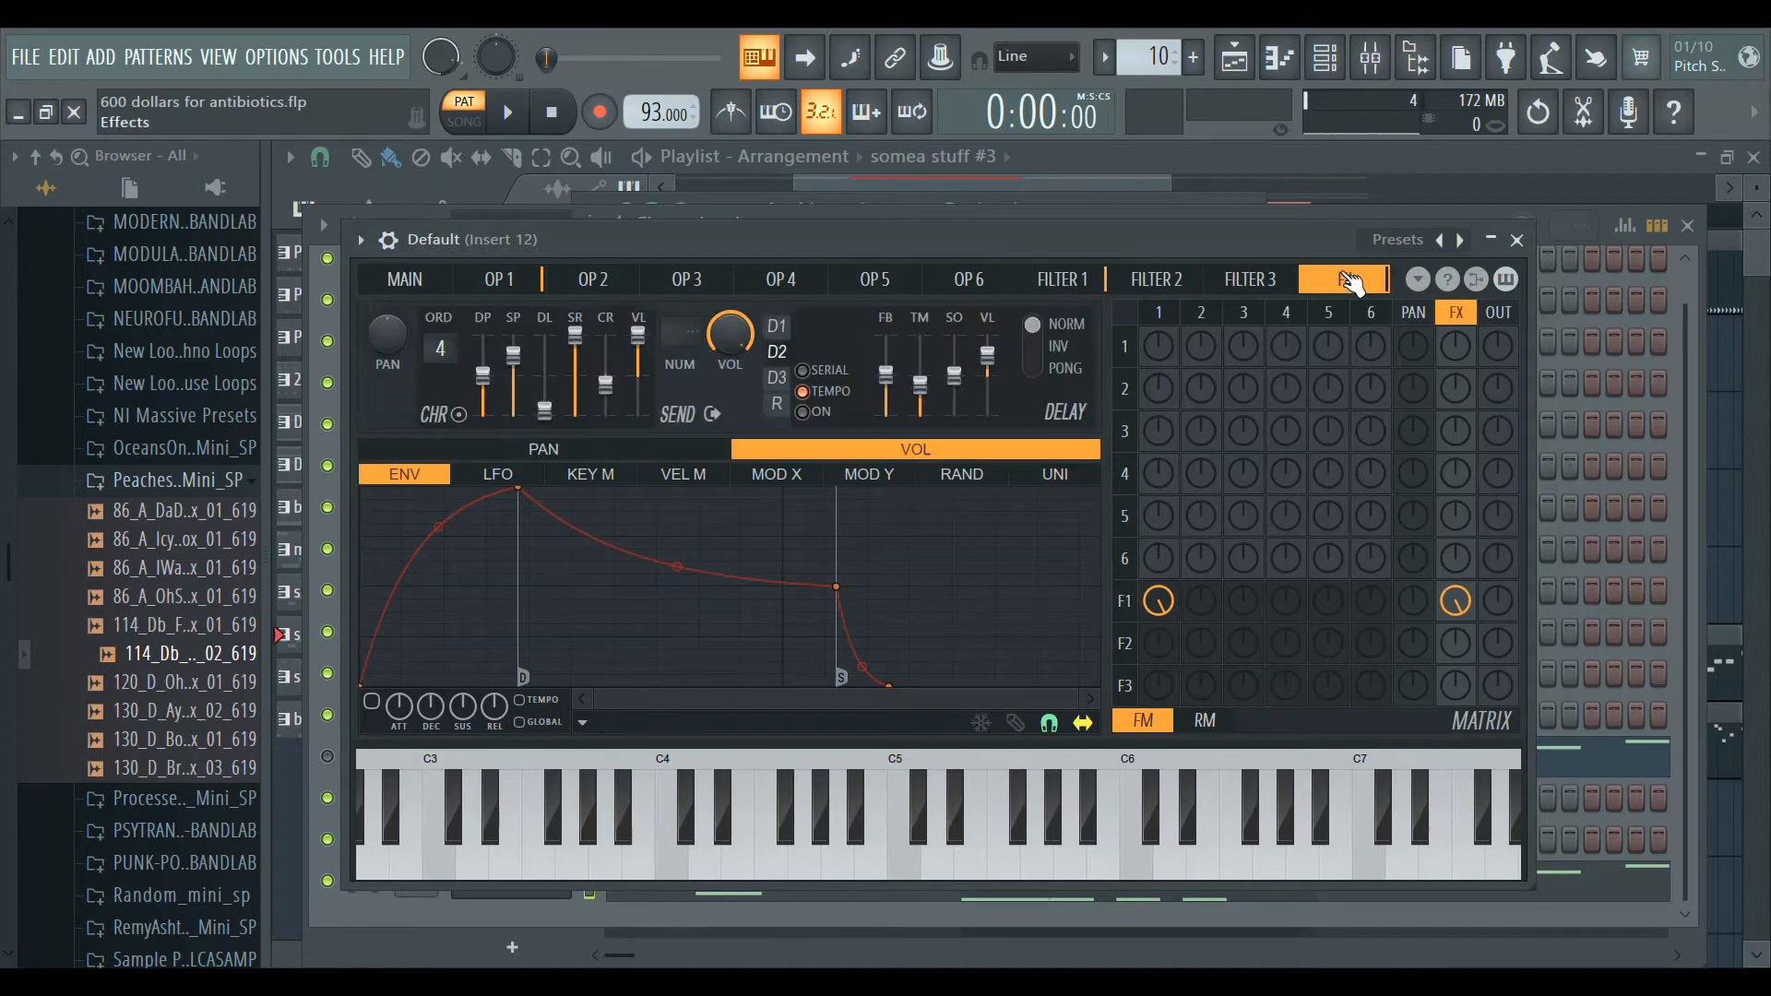
drag(1510, 607, 1510, 521)
While playing the pattern, select delay unit 1 in the effects and turn it on, comparing the sound with and without it.
key(space)
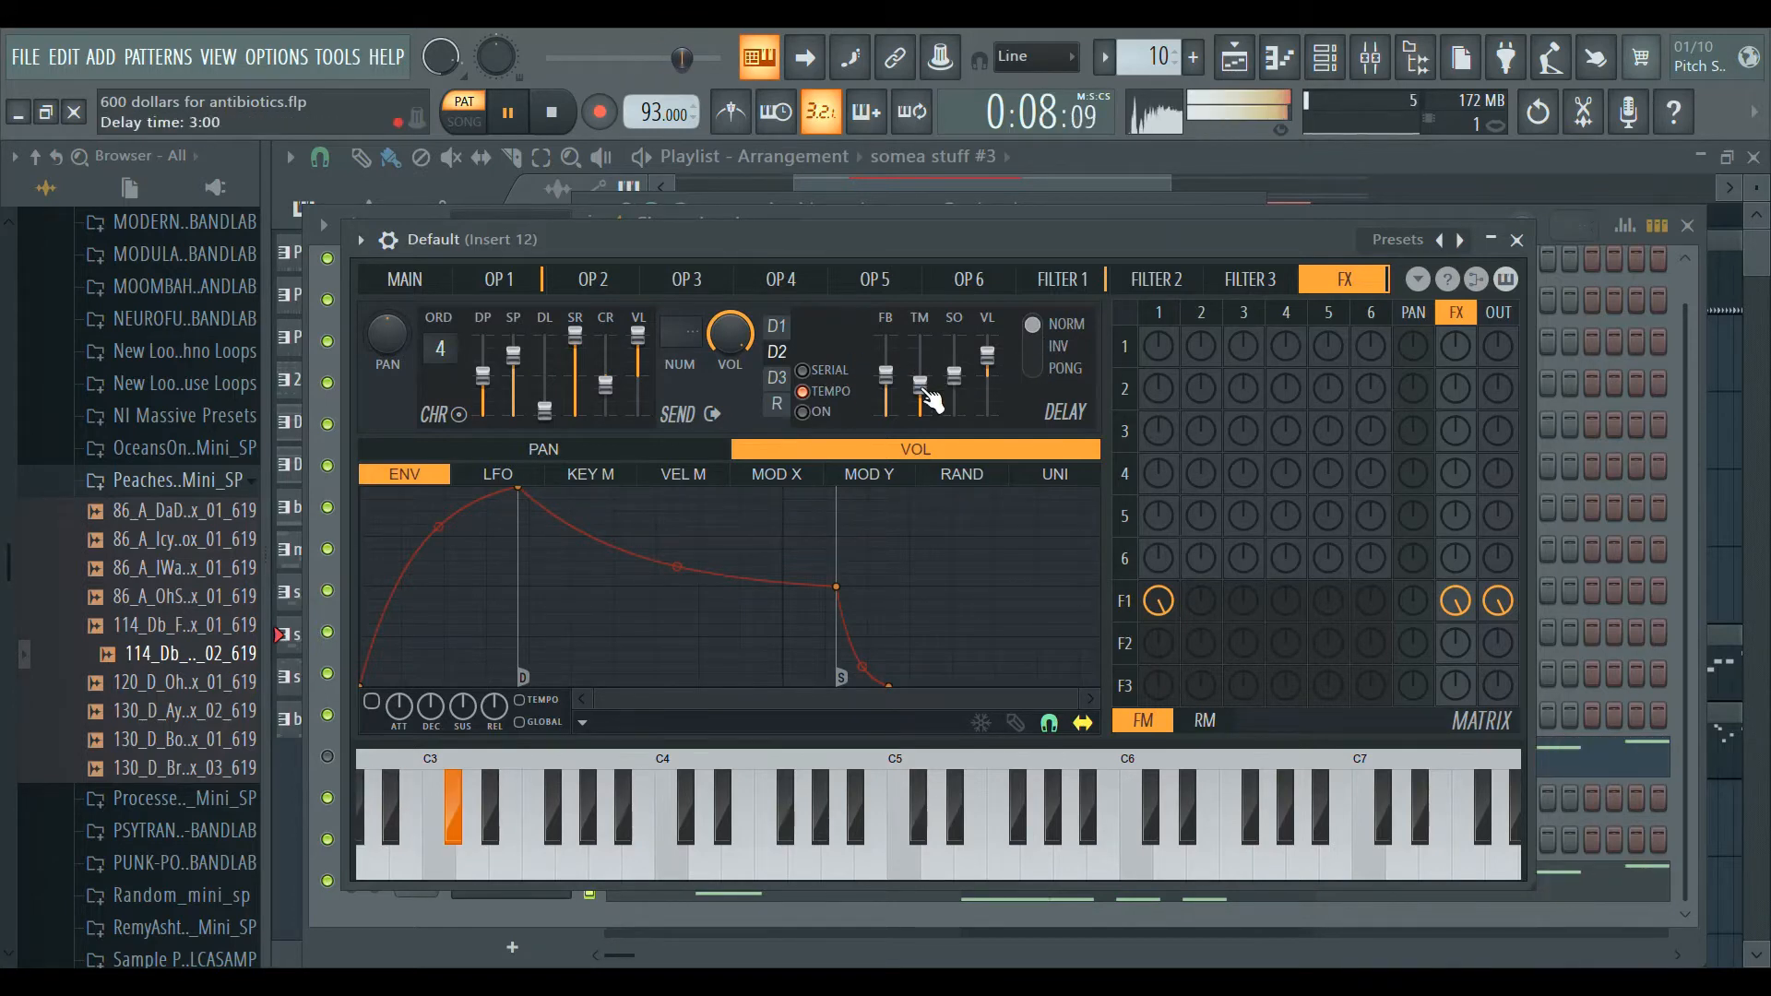
click(777, 326)
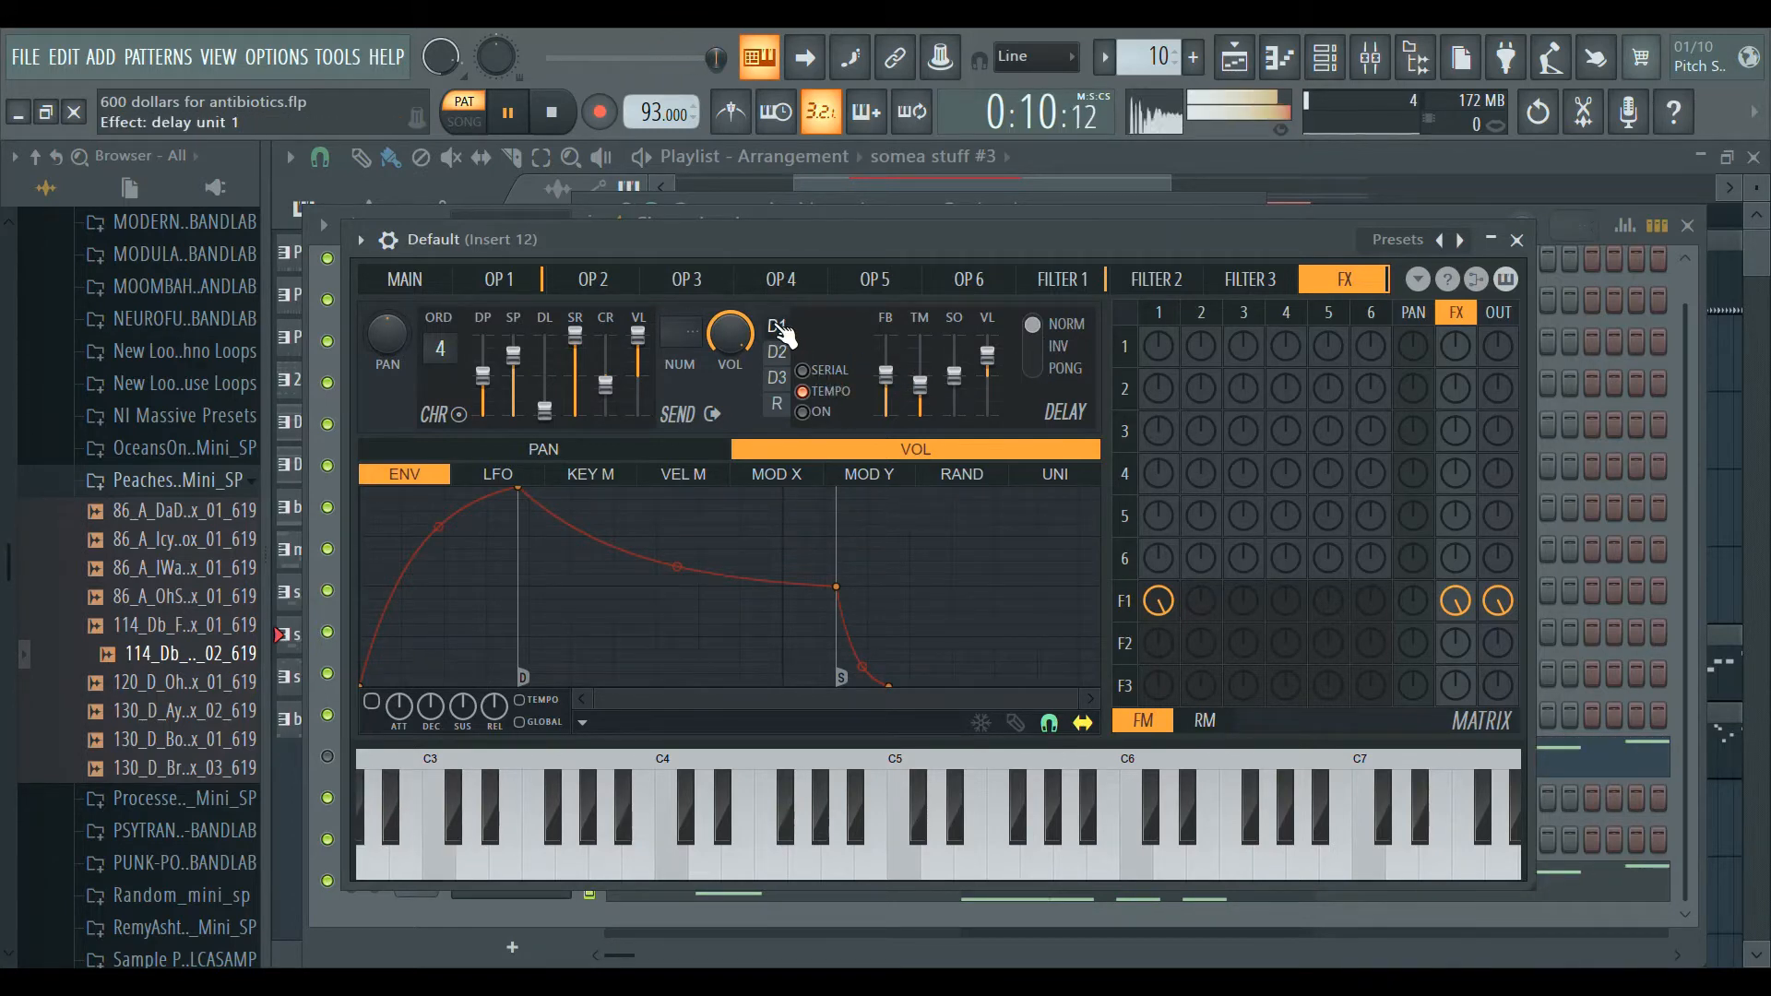
click(805, 412)
click(804, 413)
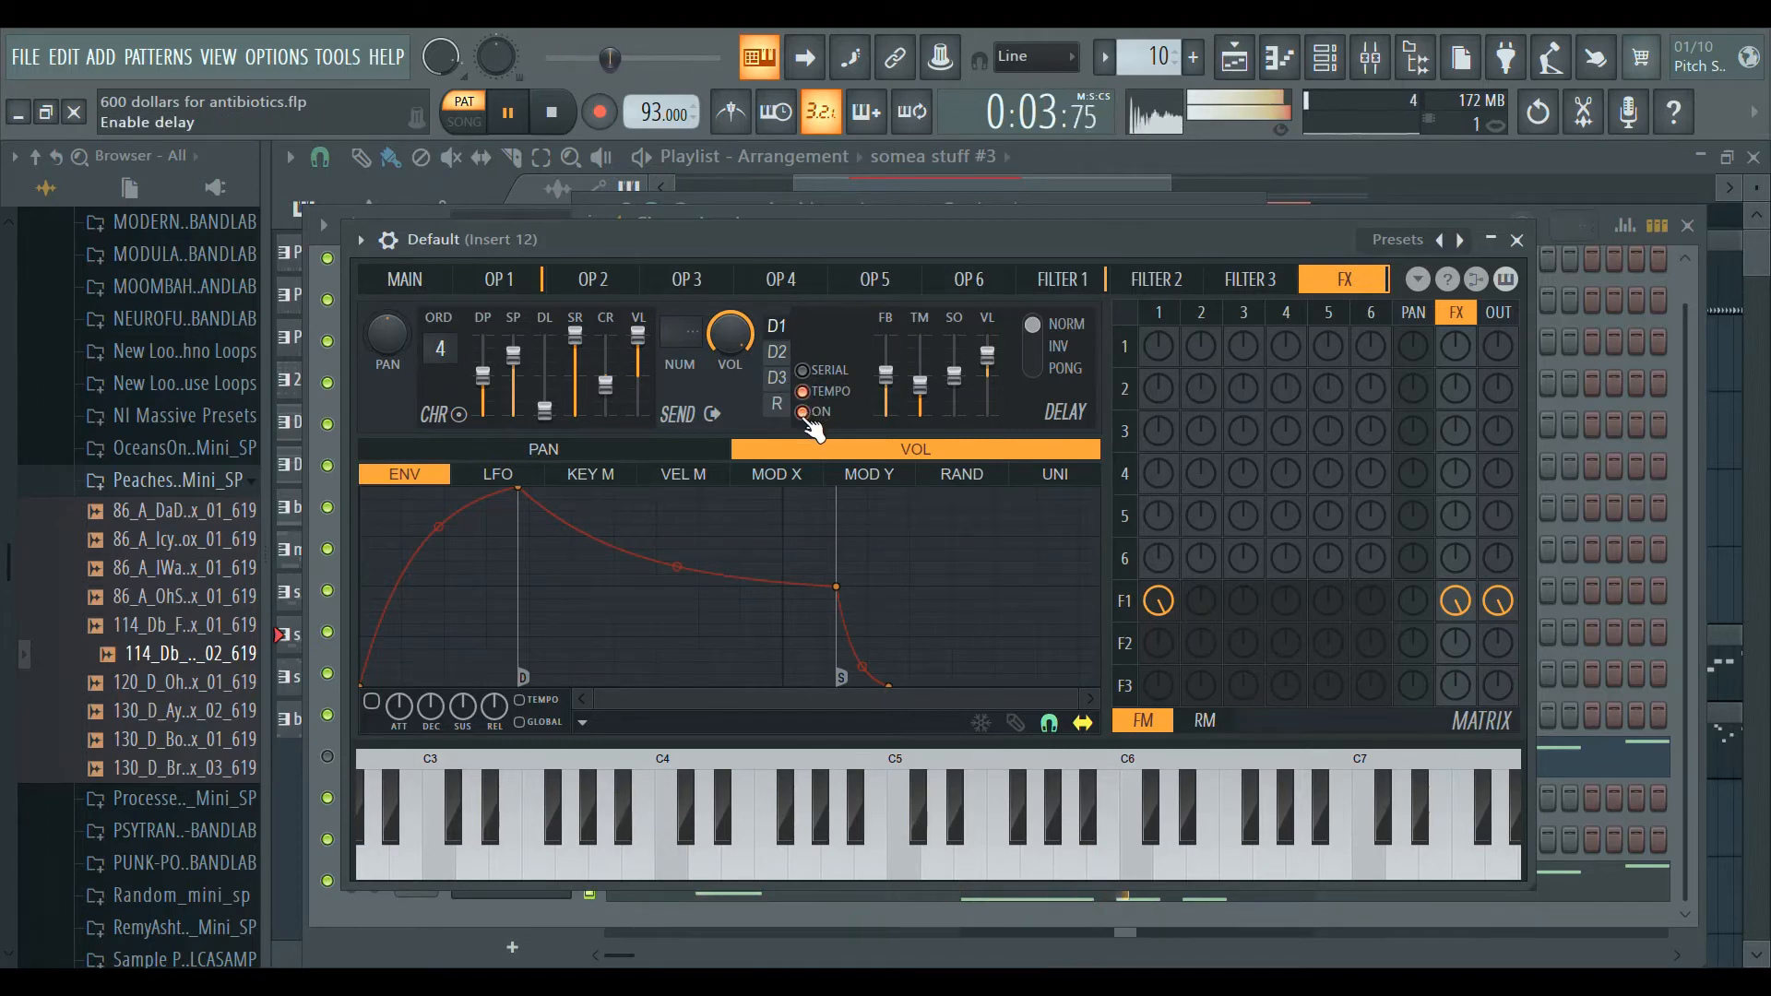
key(space)
click(804, 412)
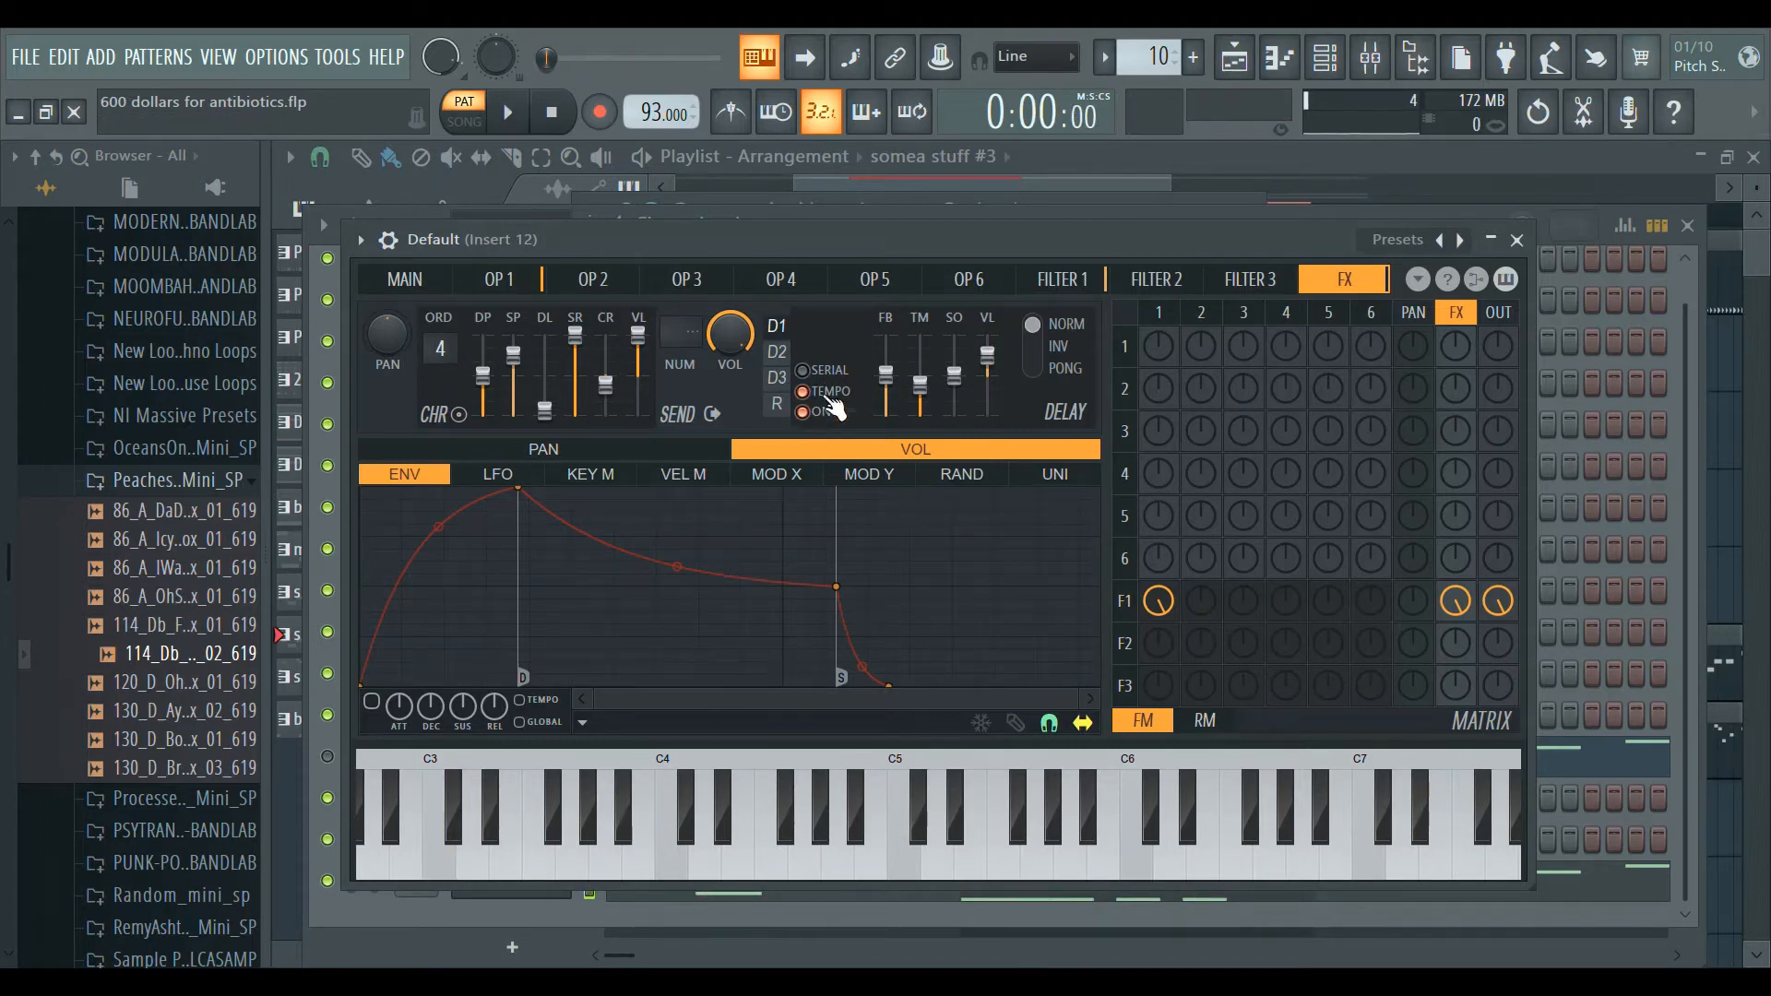
key(space)
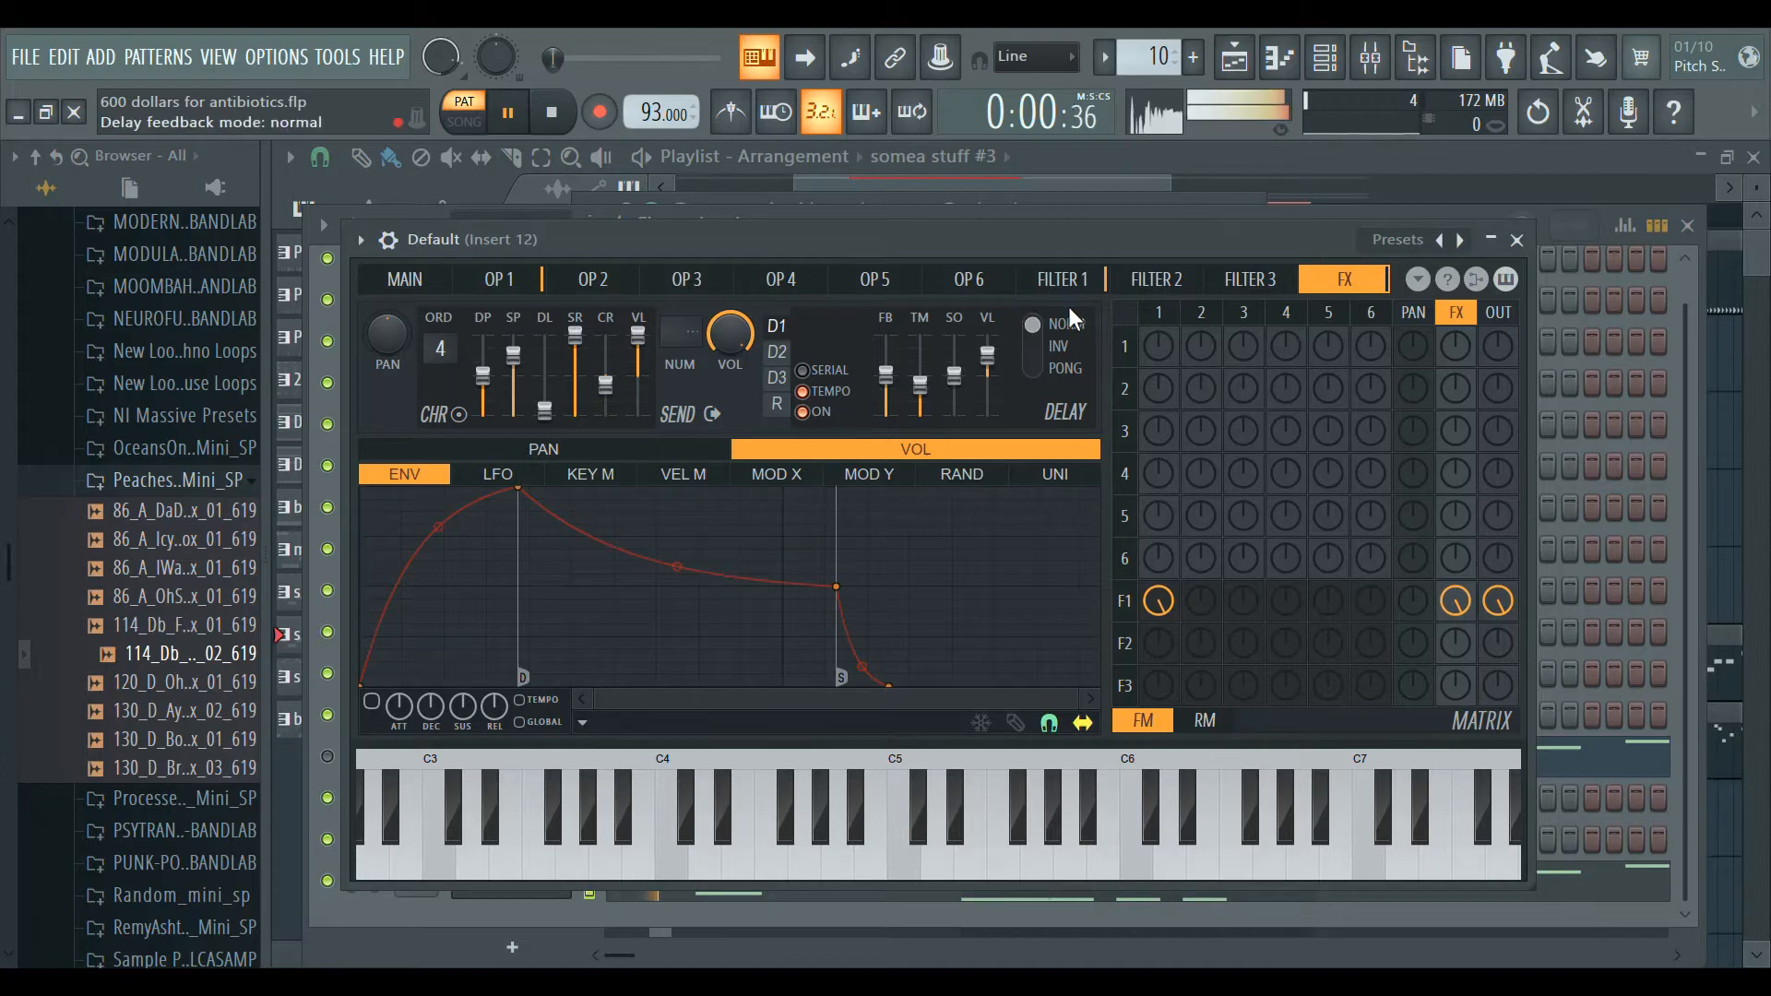
Compare the pattern with filter 1's effects send off and on, leaving the send fully raised.
drag(1455, 601, 1455, 655)
click(1454, 602)
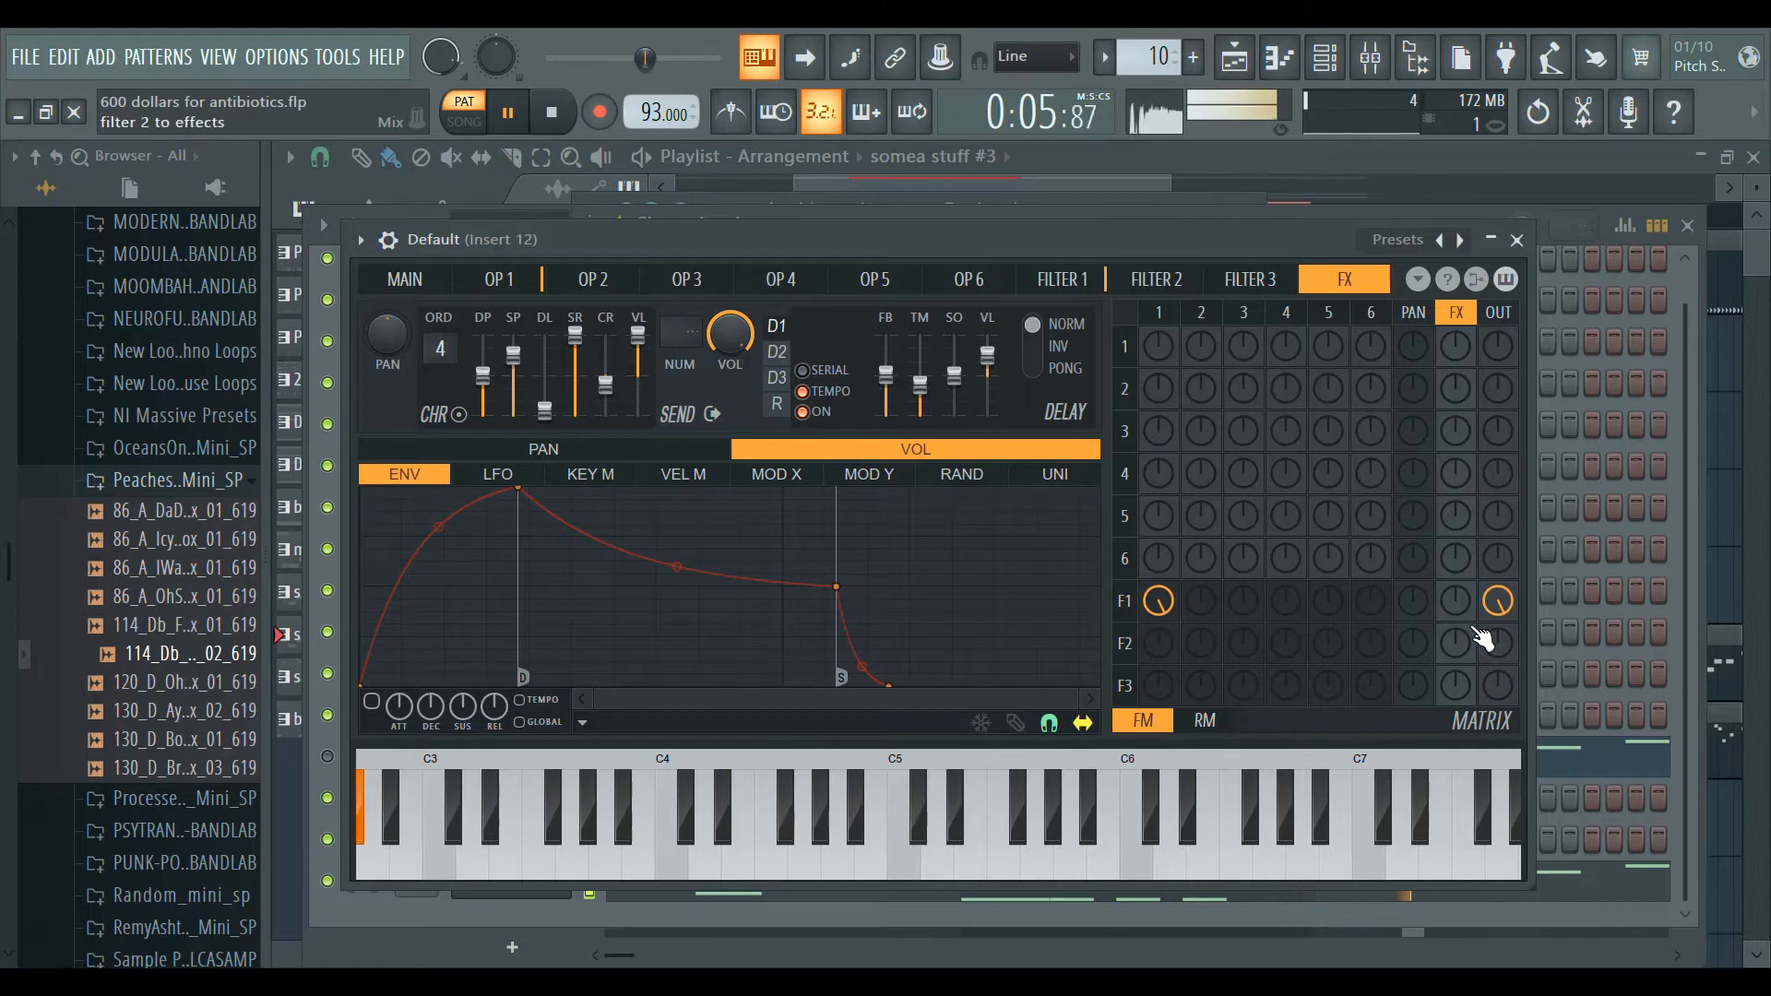
key(space)
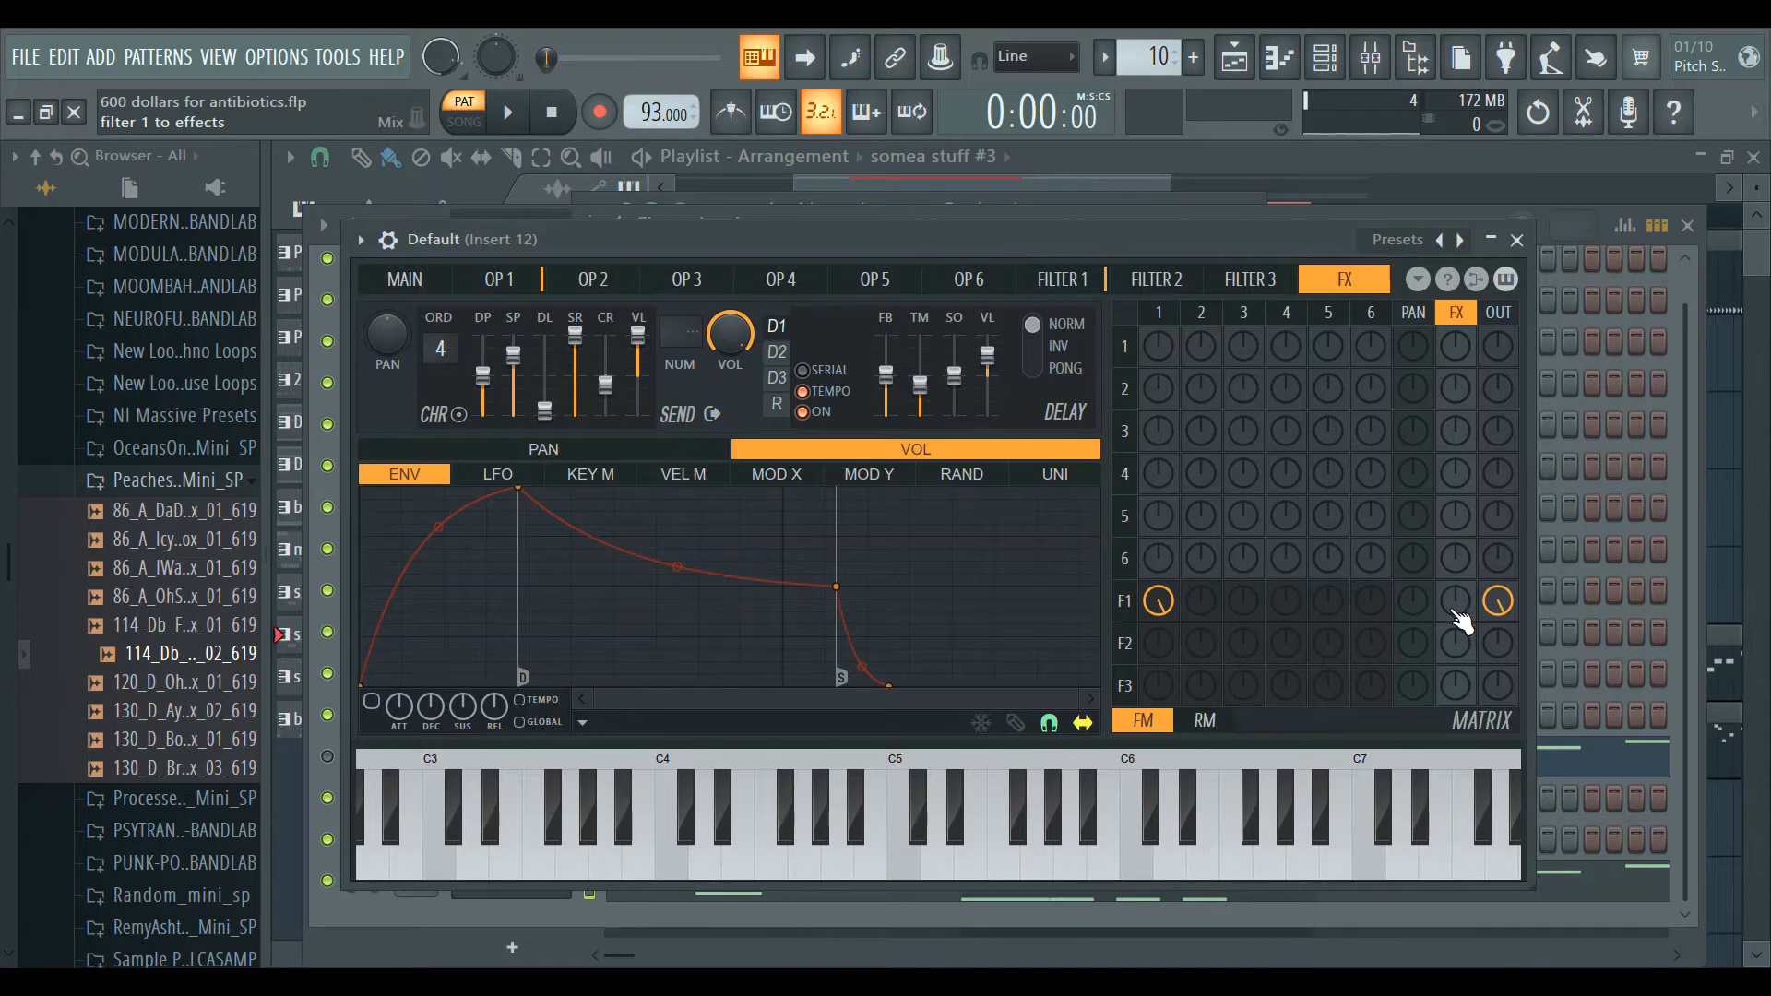
drag(1456, 601, 1455, 599)
drag(1471, 615, 1470, 577)
key(space)
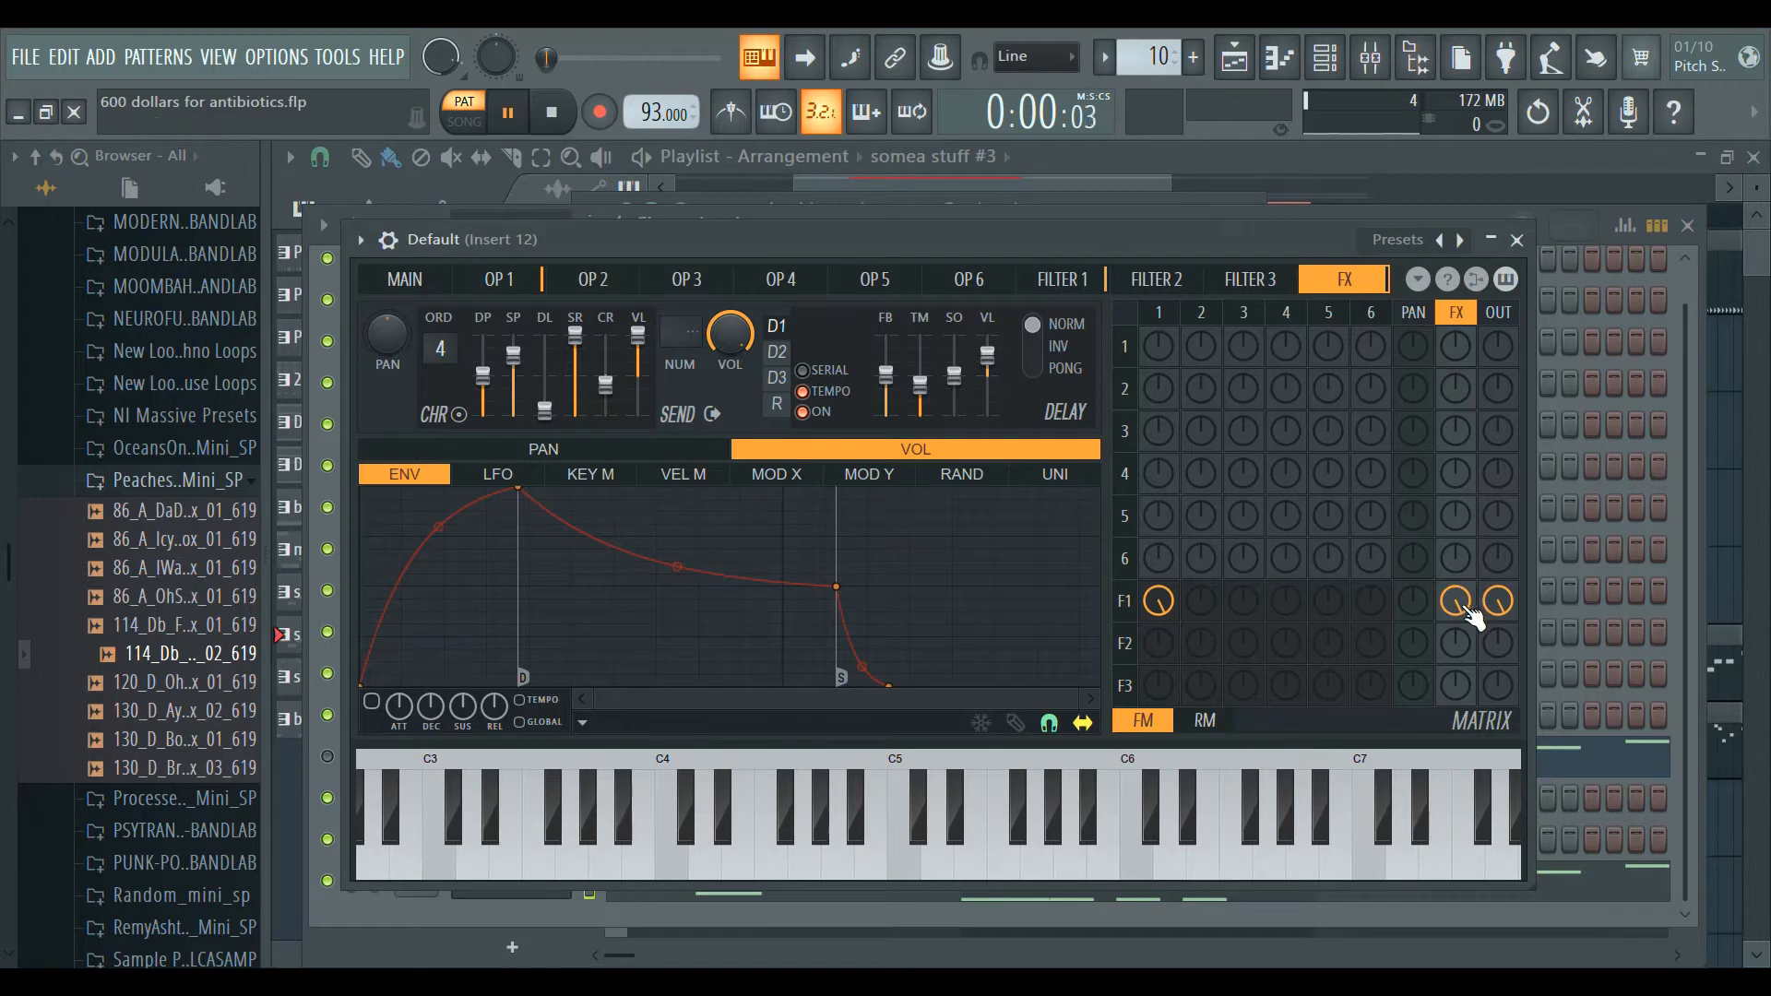
drag(1467, 606, 1467, 650)
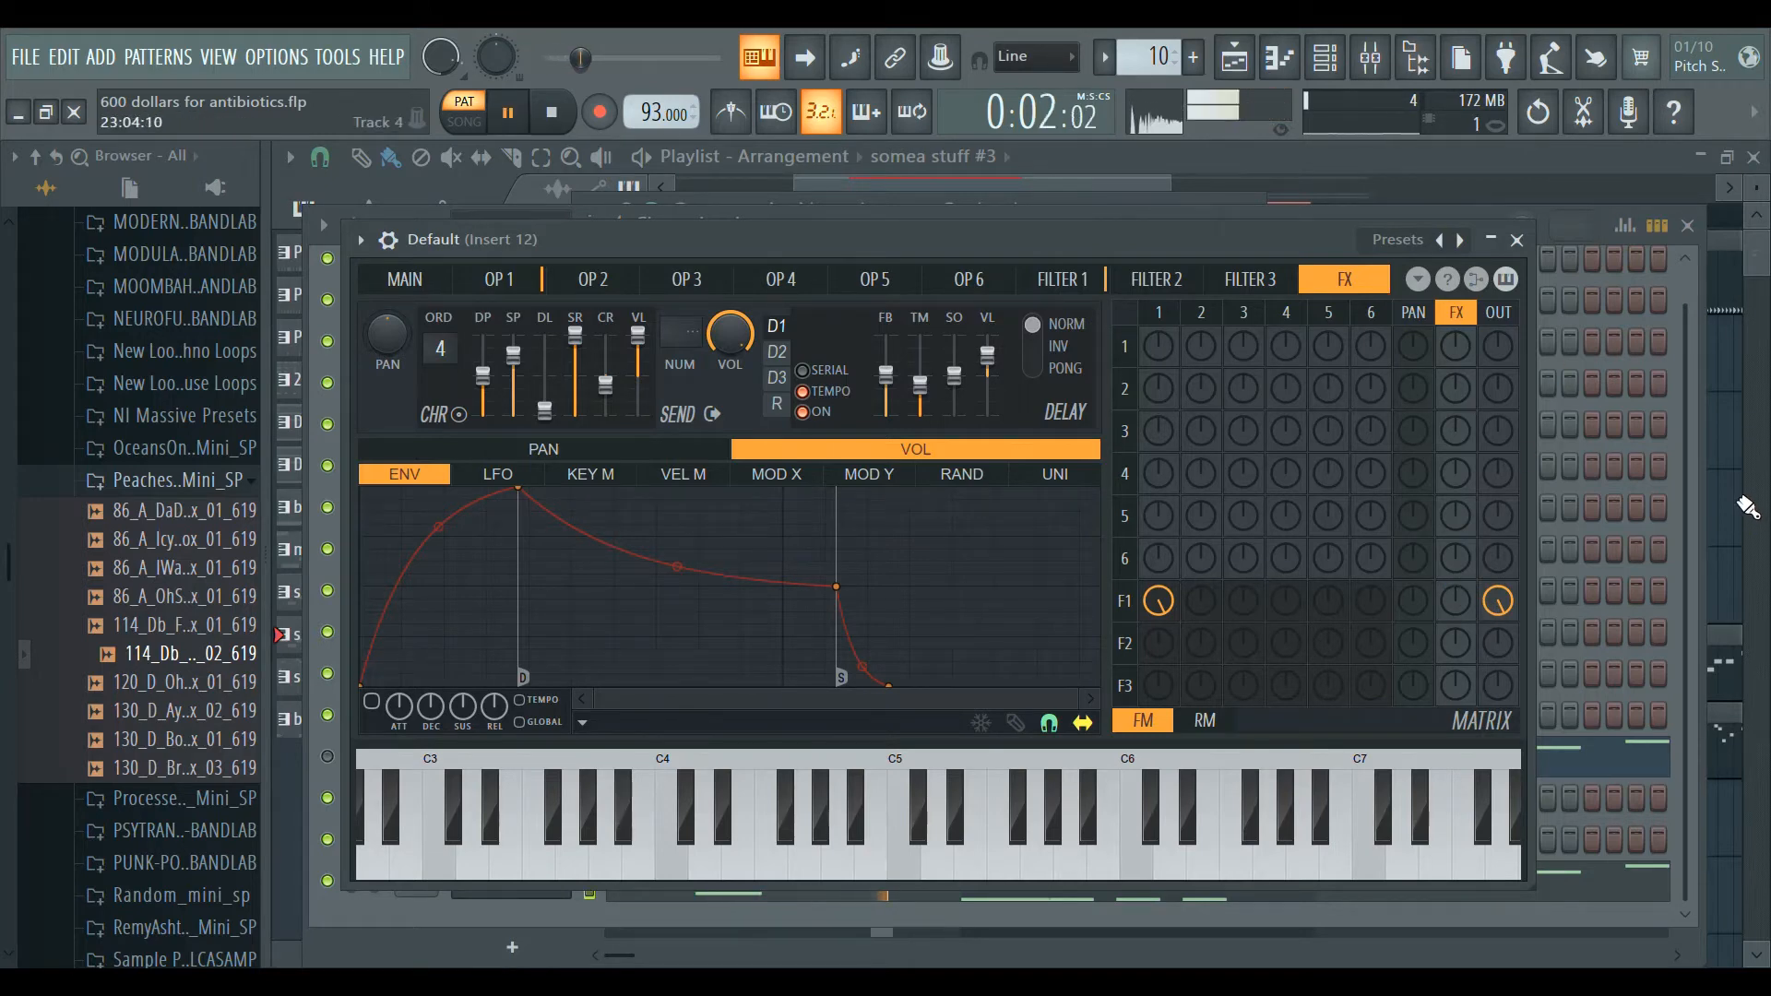
key(space)
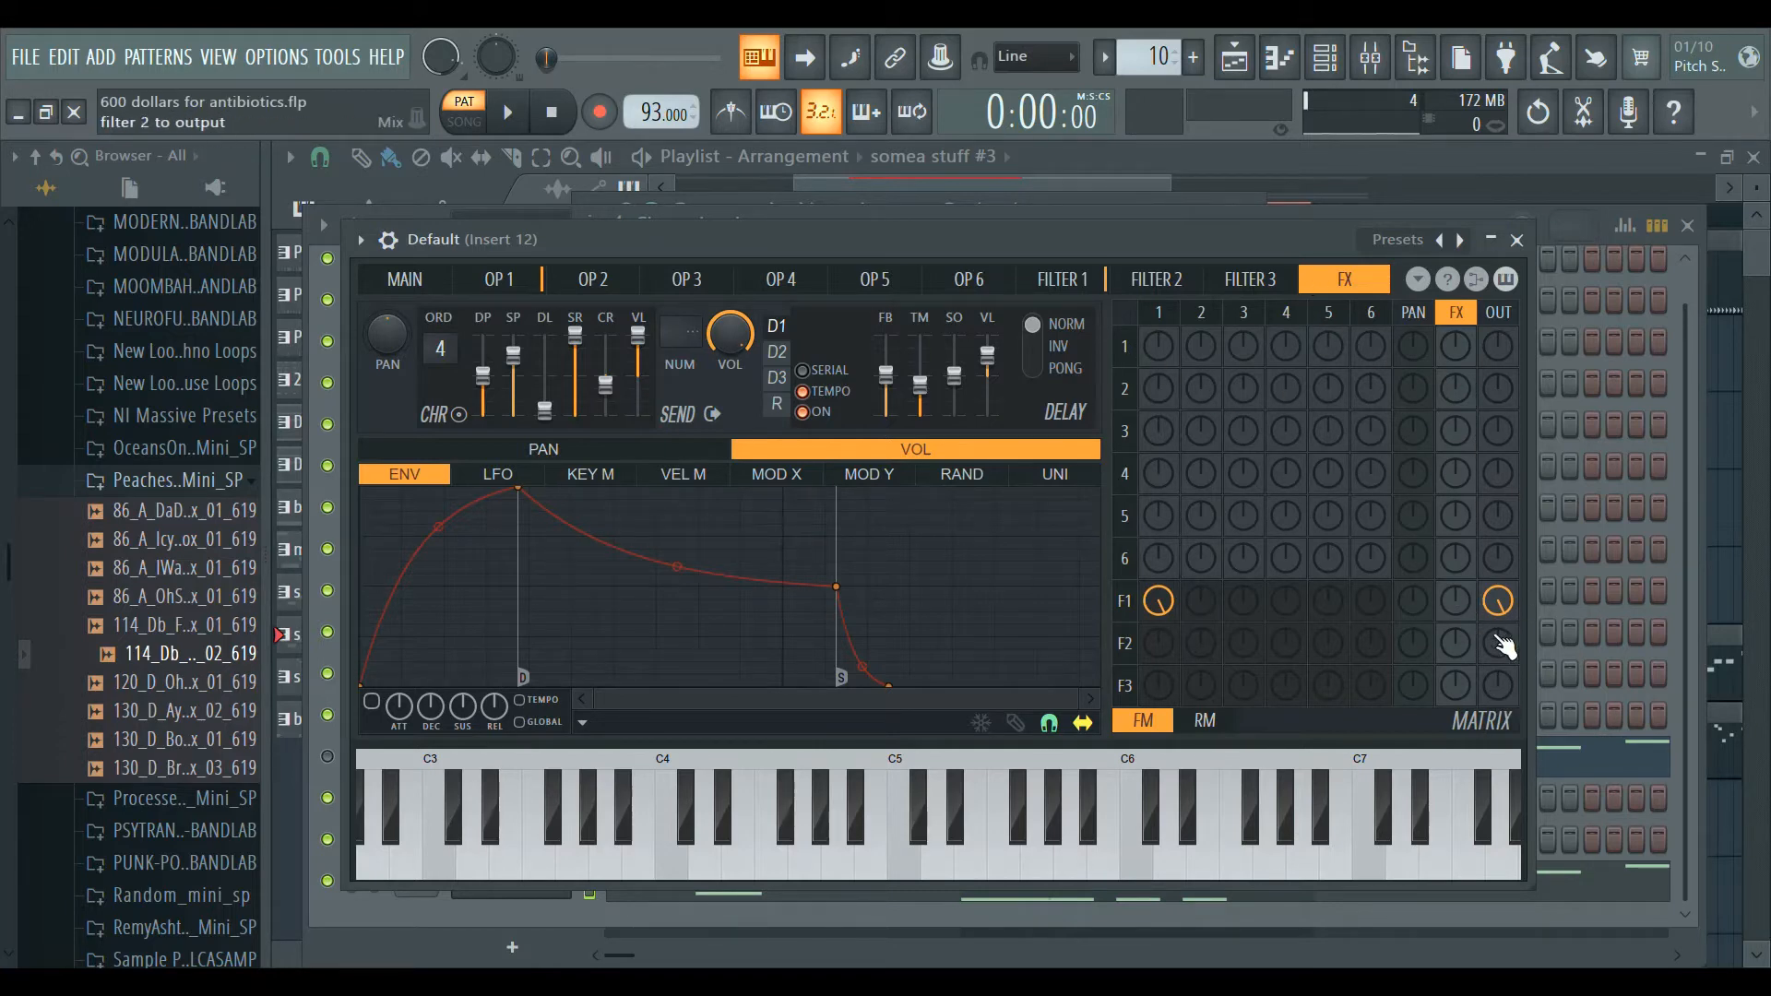
drag(1456, 600, 1456, 508)
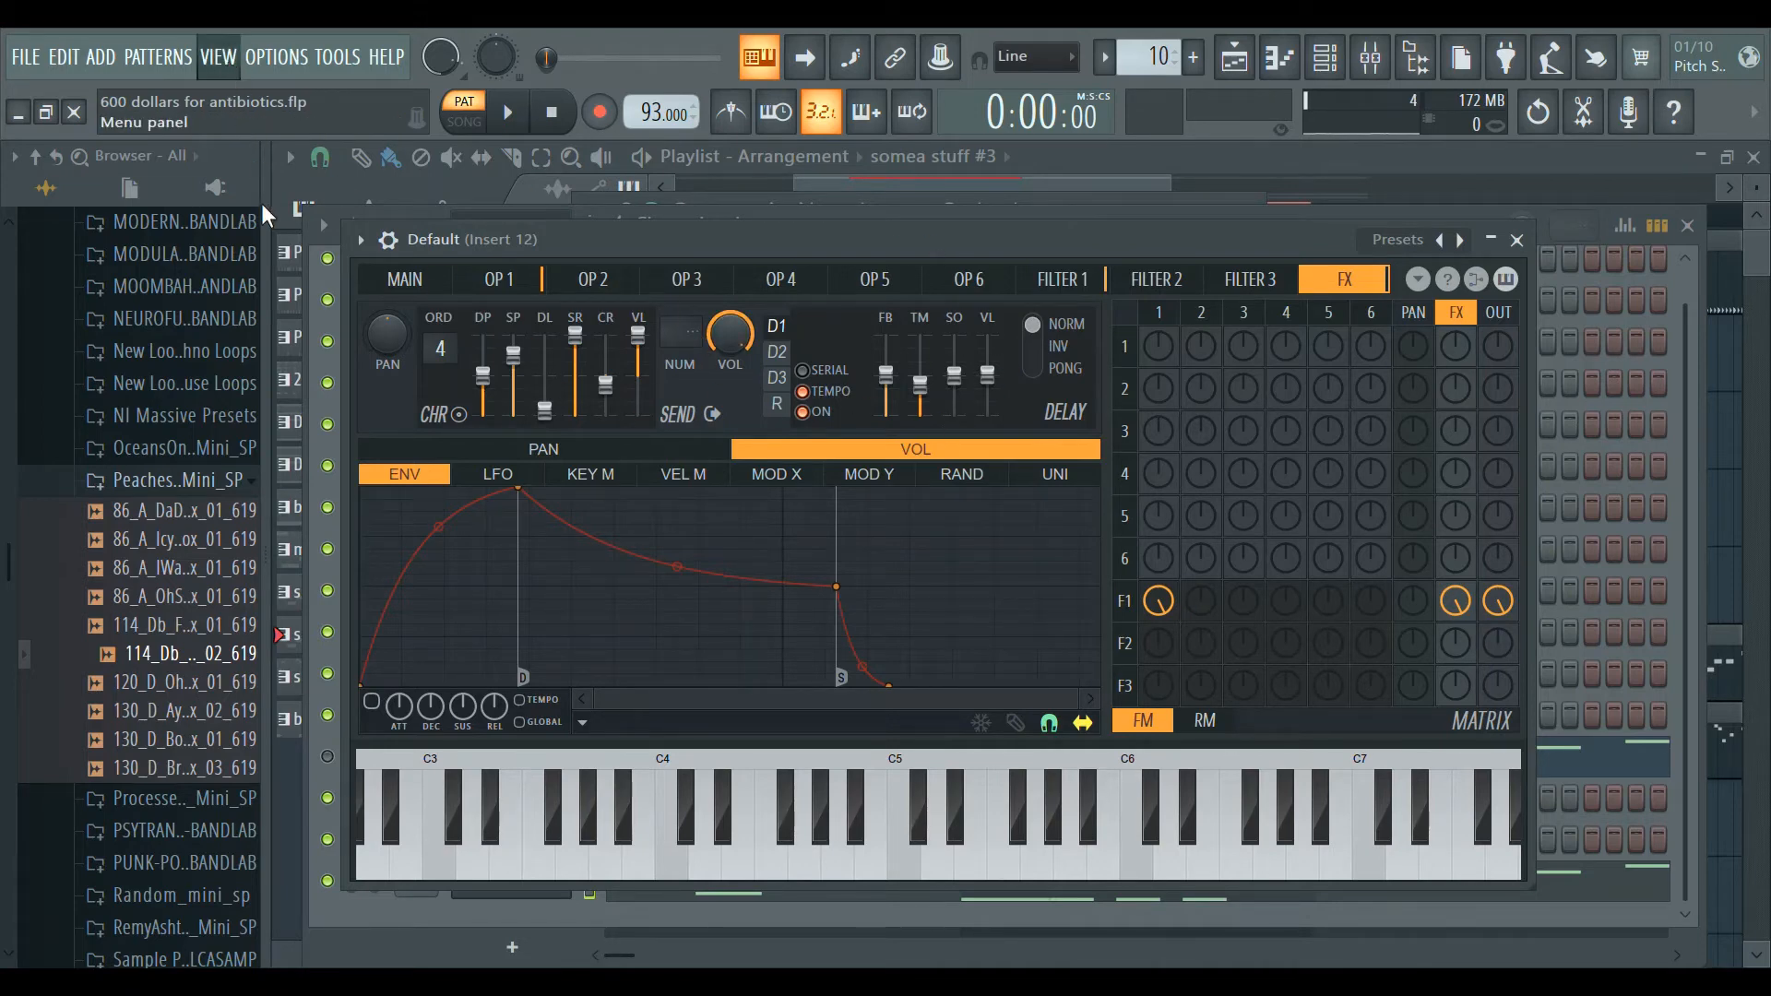
Add Fruity delay 2 to slot 9 of mixer Insert 12 and lower its feedback volume and cutoff while testing the sound.
key(F9)
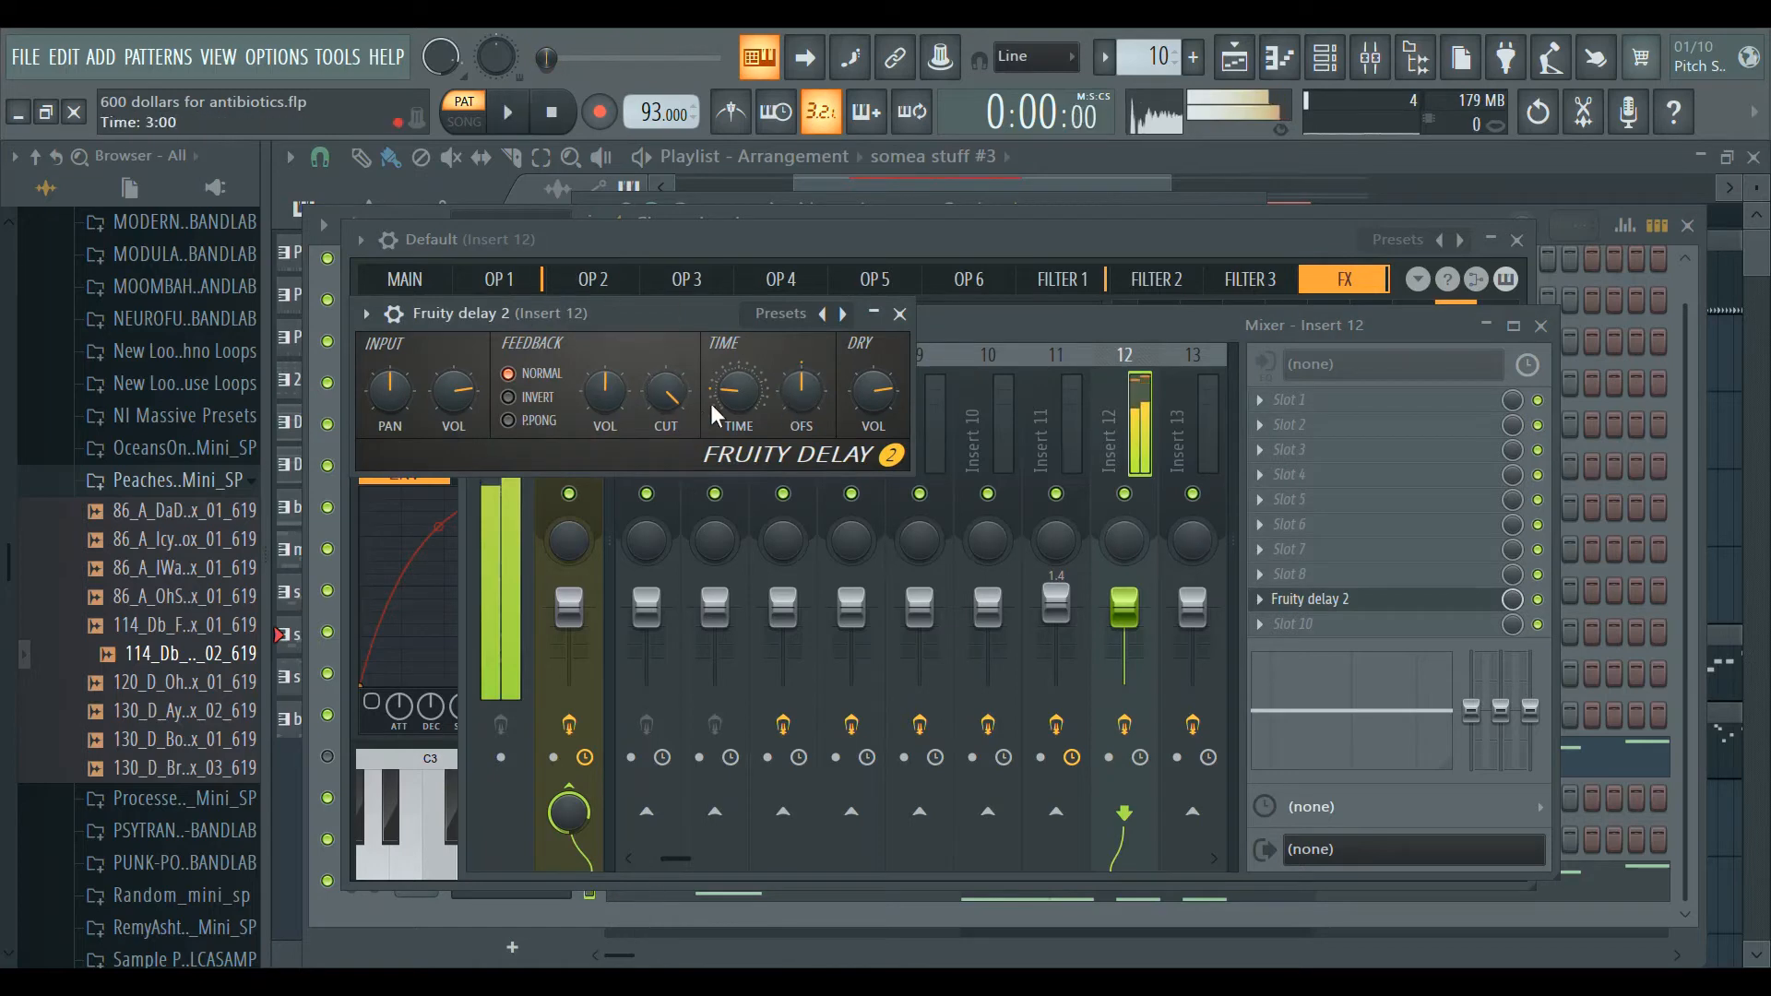
drag(601, 396, 666, 434)
key(space)
key(space)
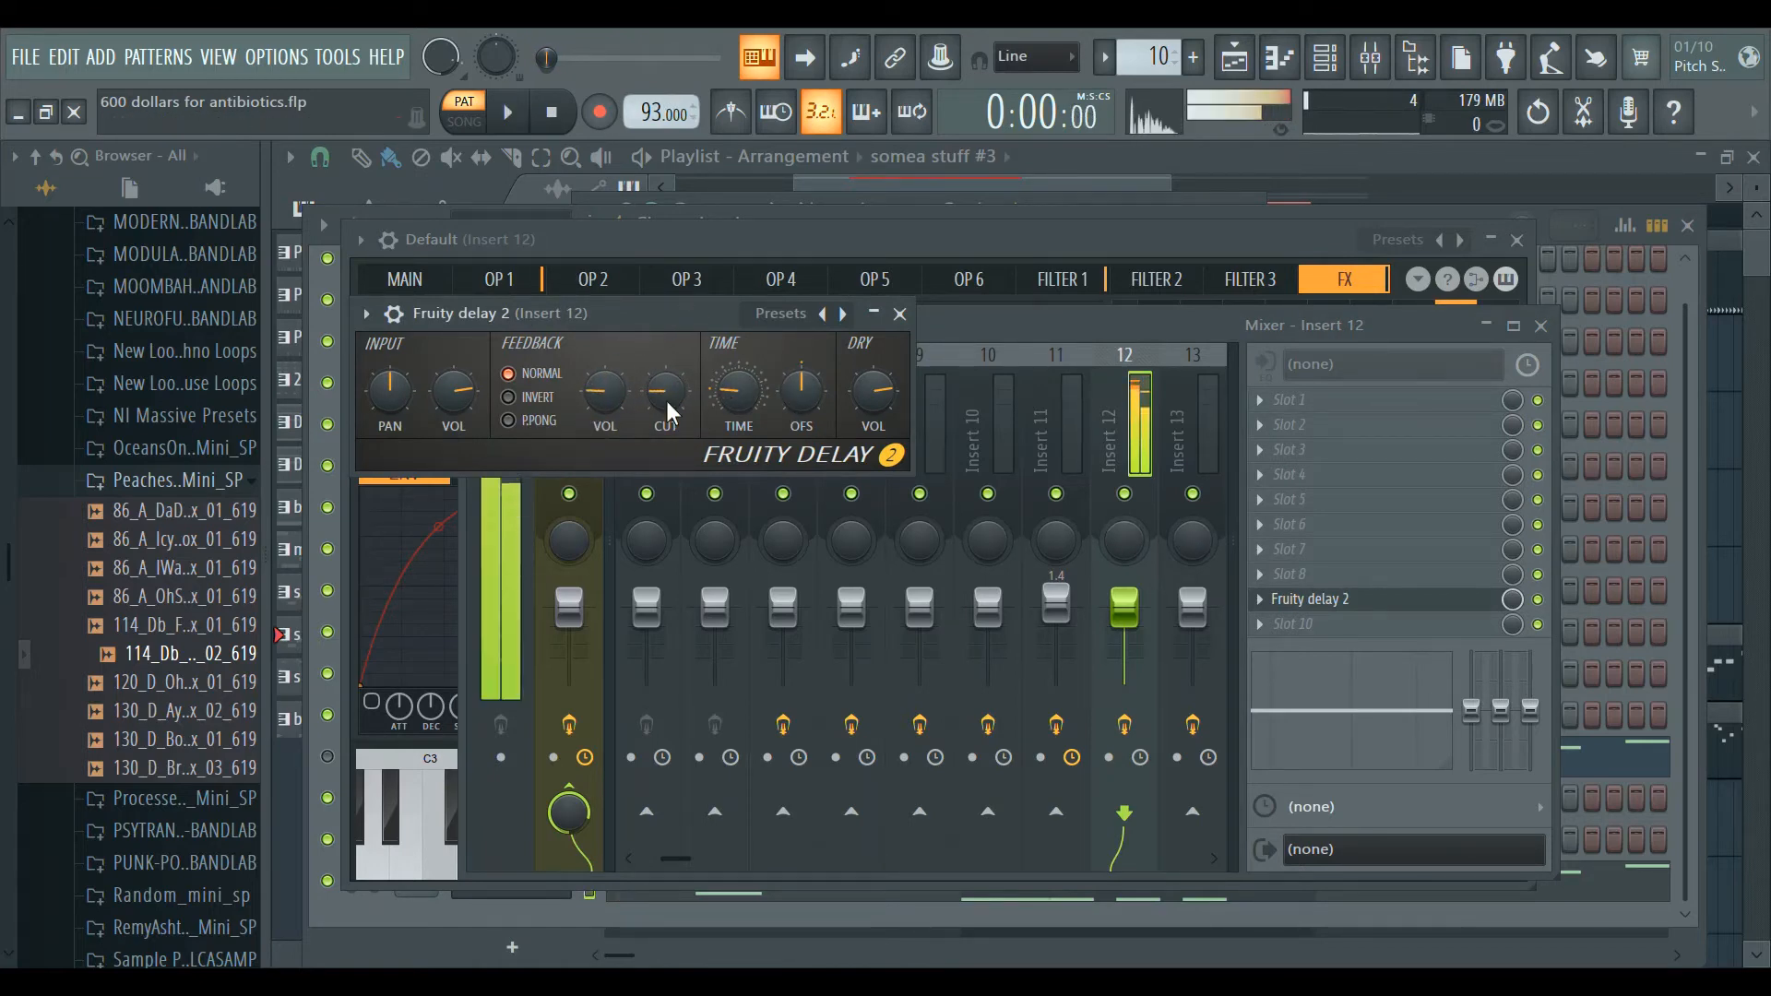
Raise Fruity delay 2's dry volume to maximum, set its feedback mode to P.Pong and shorten the delay time.
drag(873, 390, 872, 432)
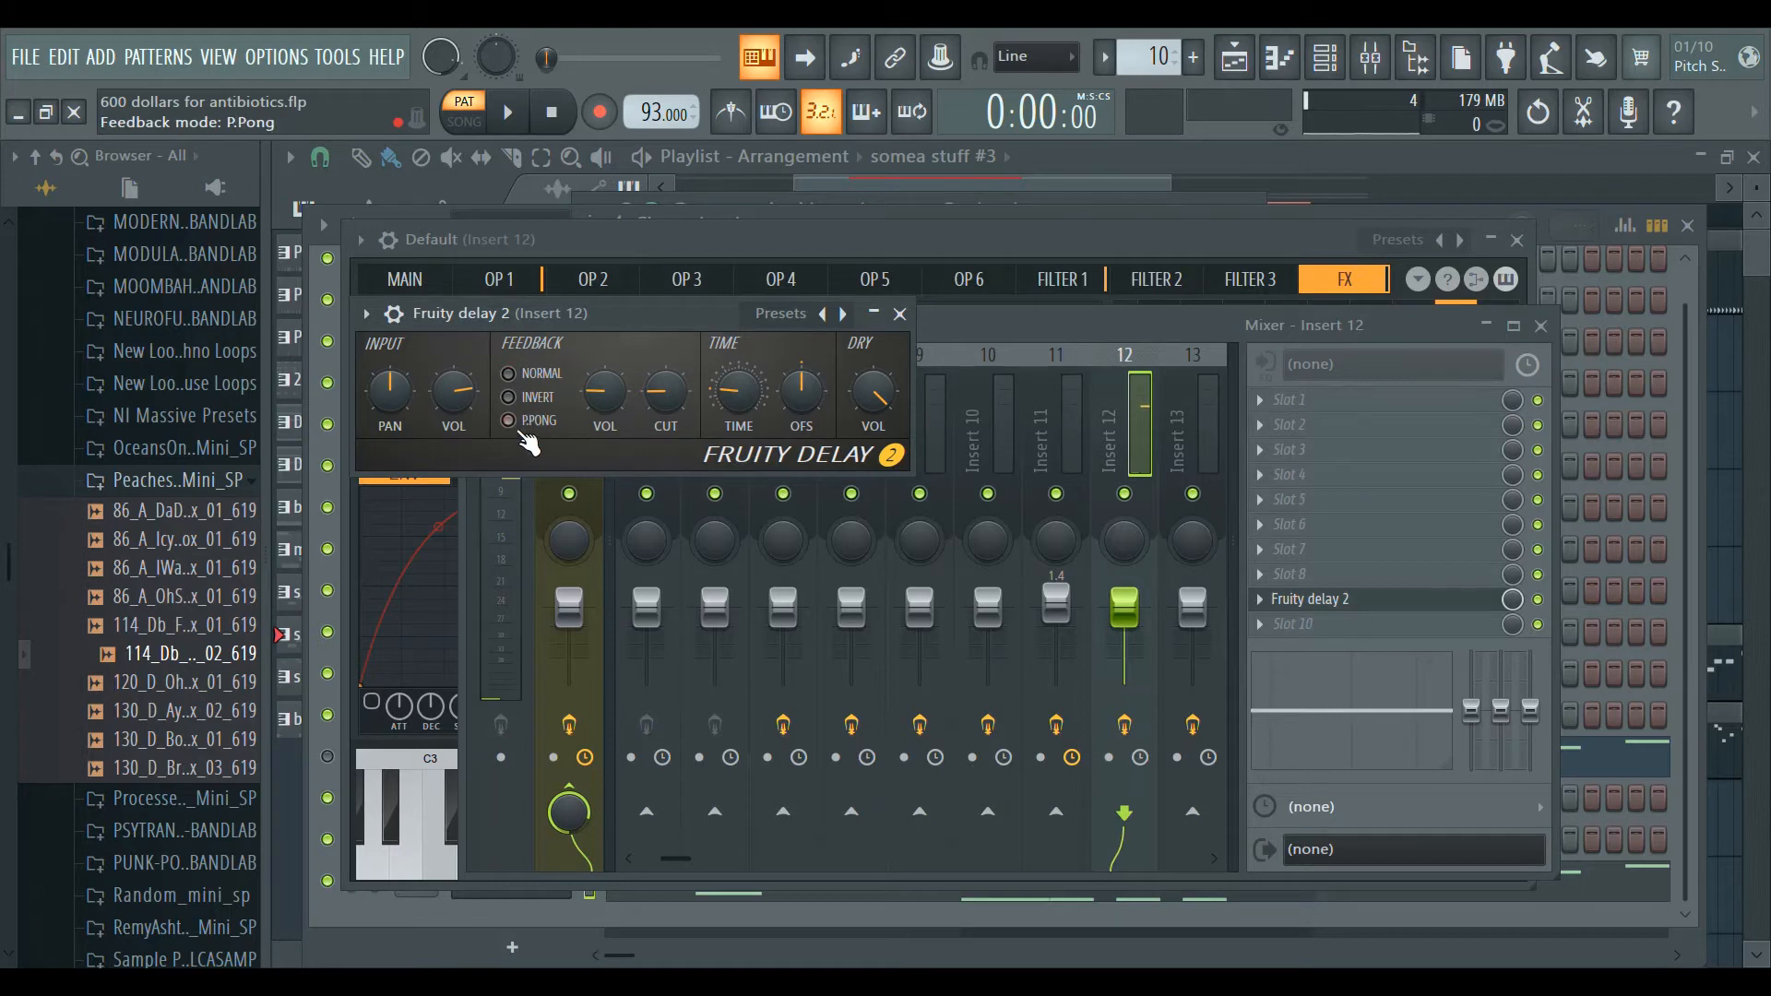
click(522, 423)
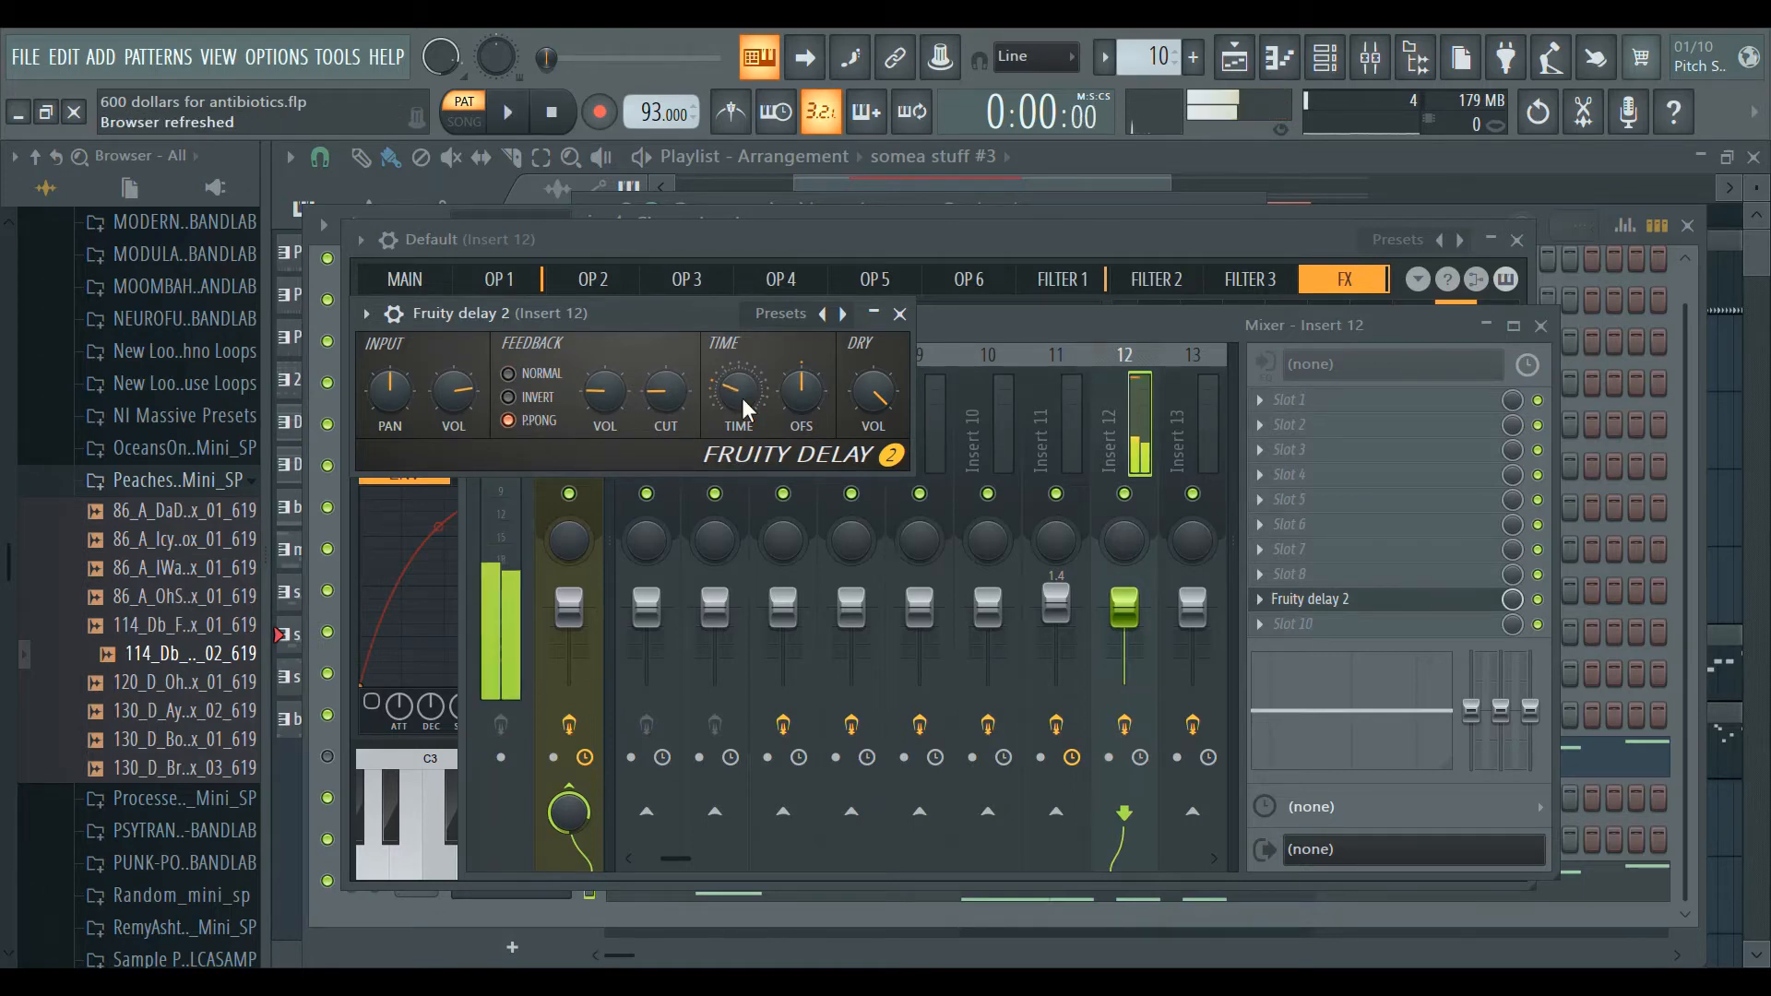
drag(738, 392, 738, 410)
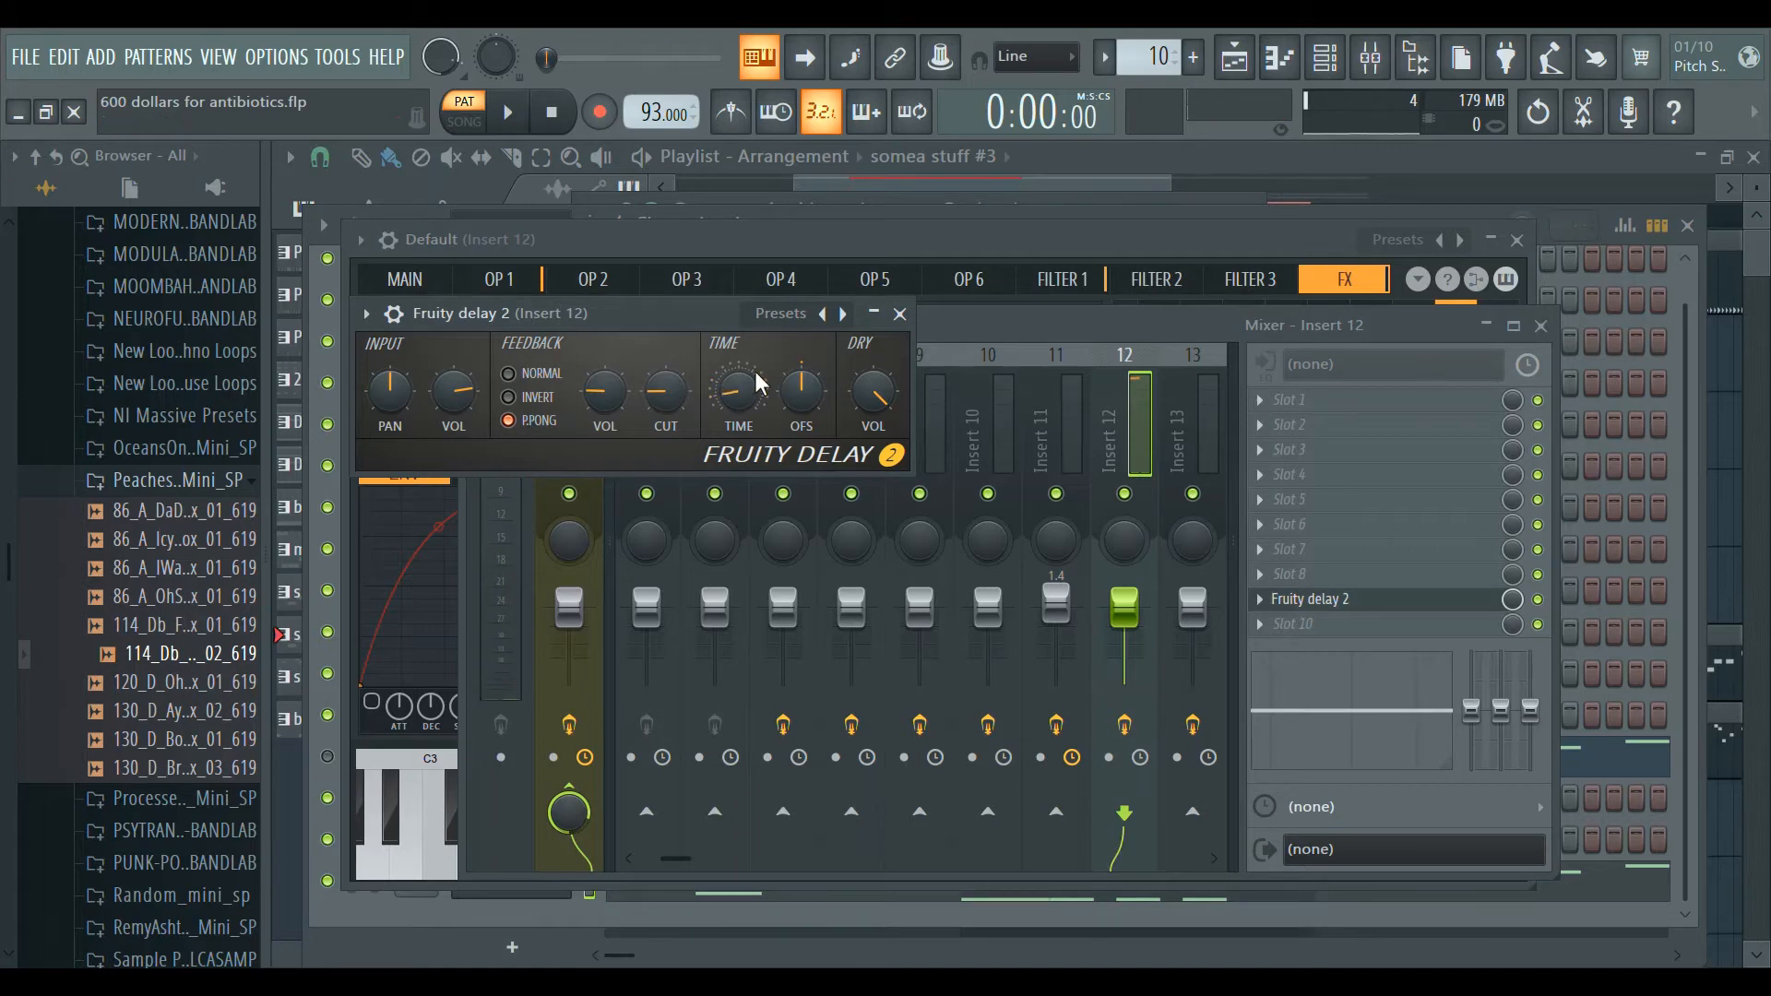
Disable Fruity delay 2 on Insert 12, return to the Sytrus effects settings and play the pattern.
click(1555, 616)
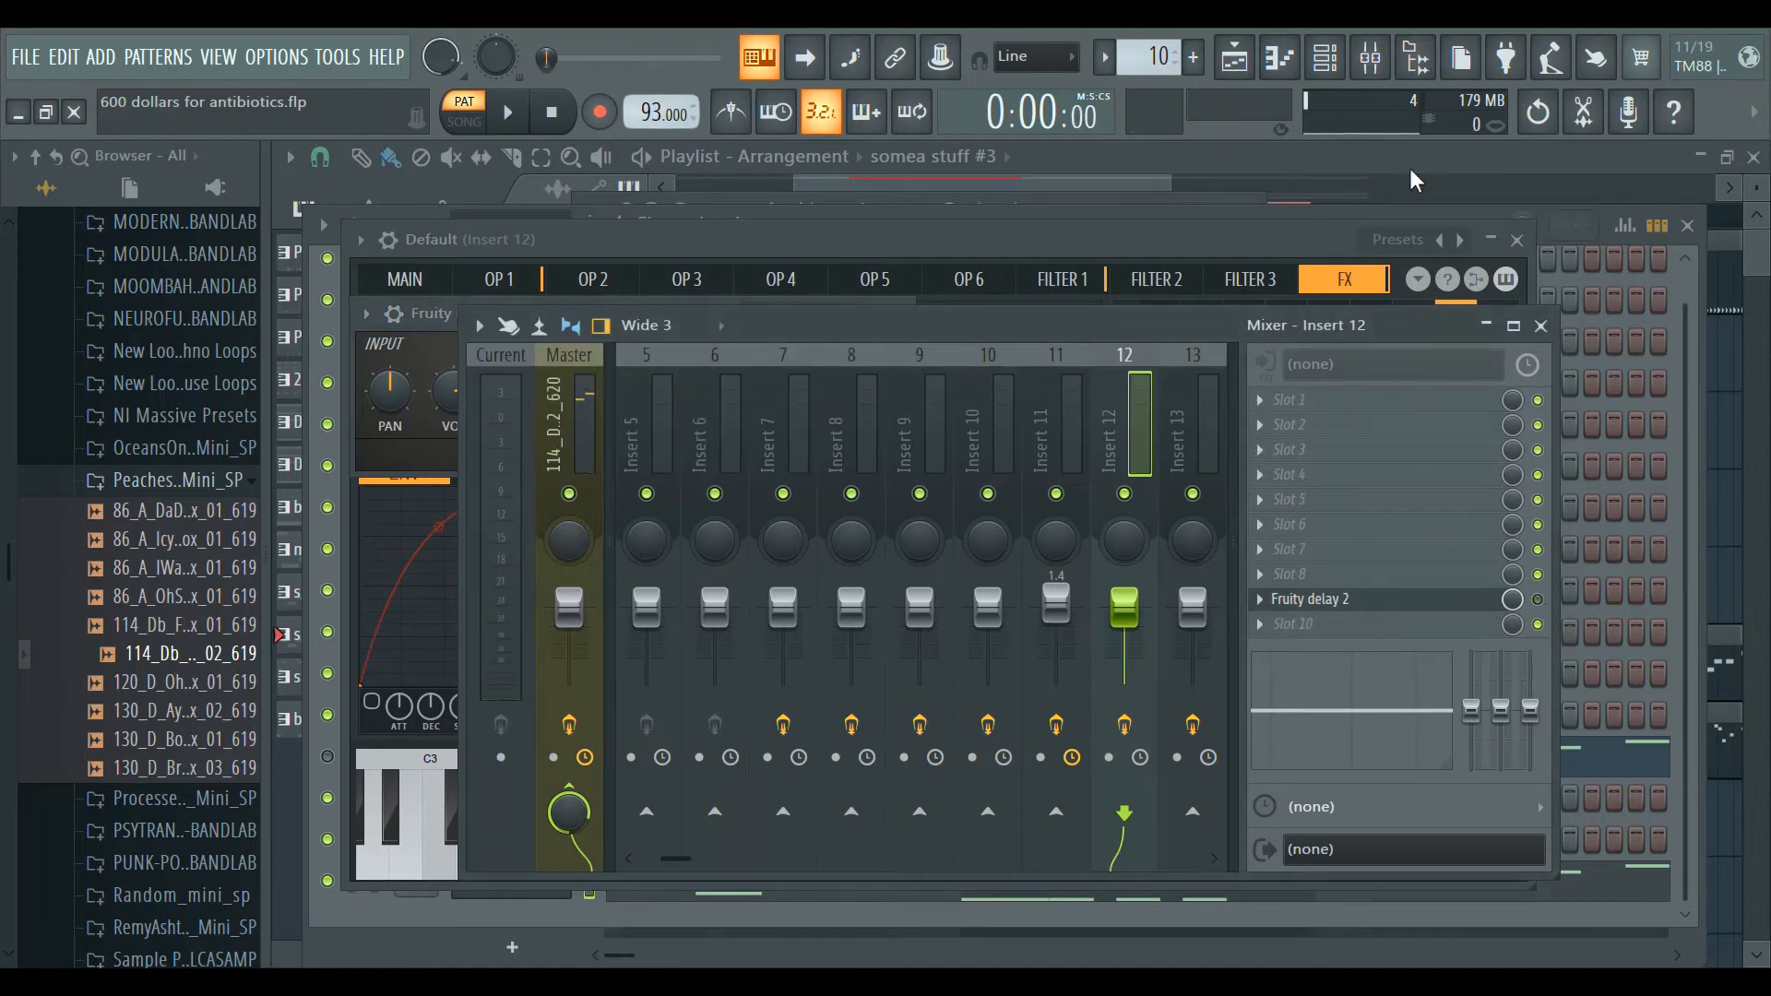
click(1155, 240)
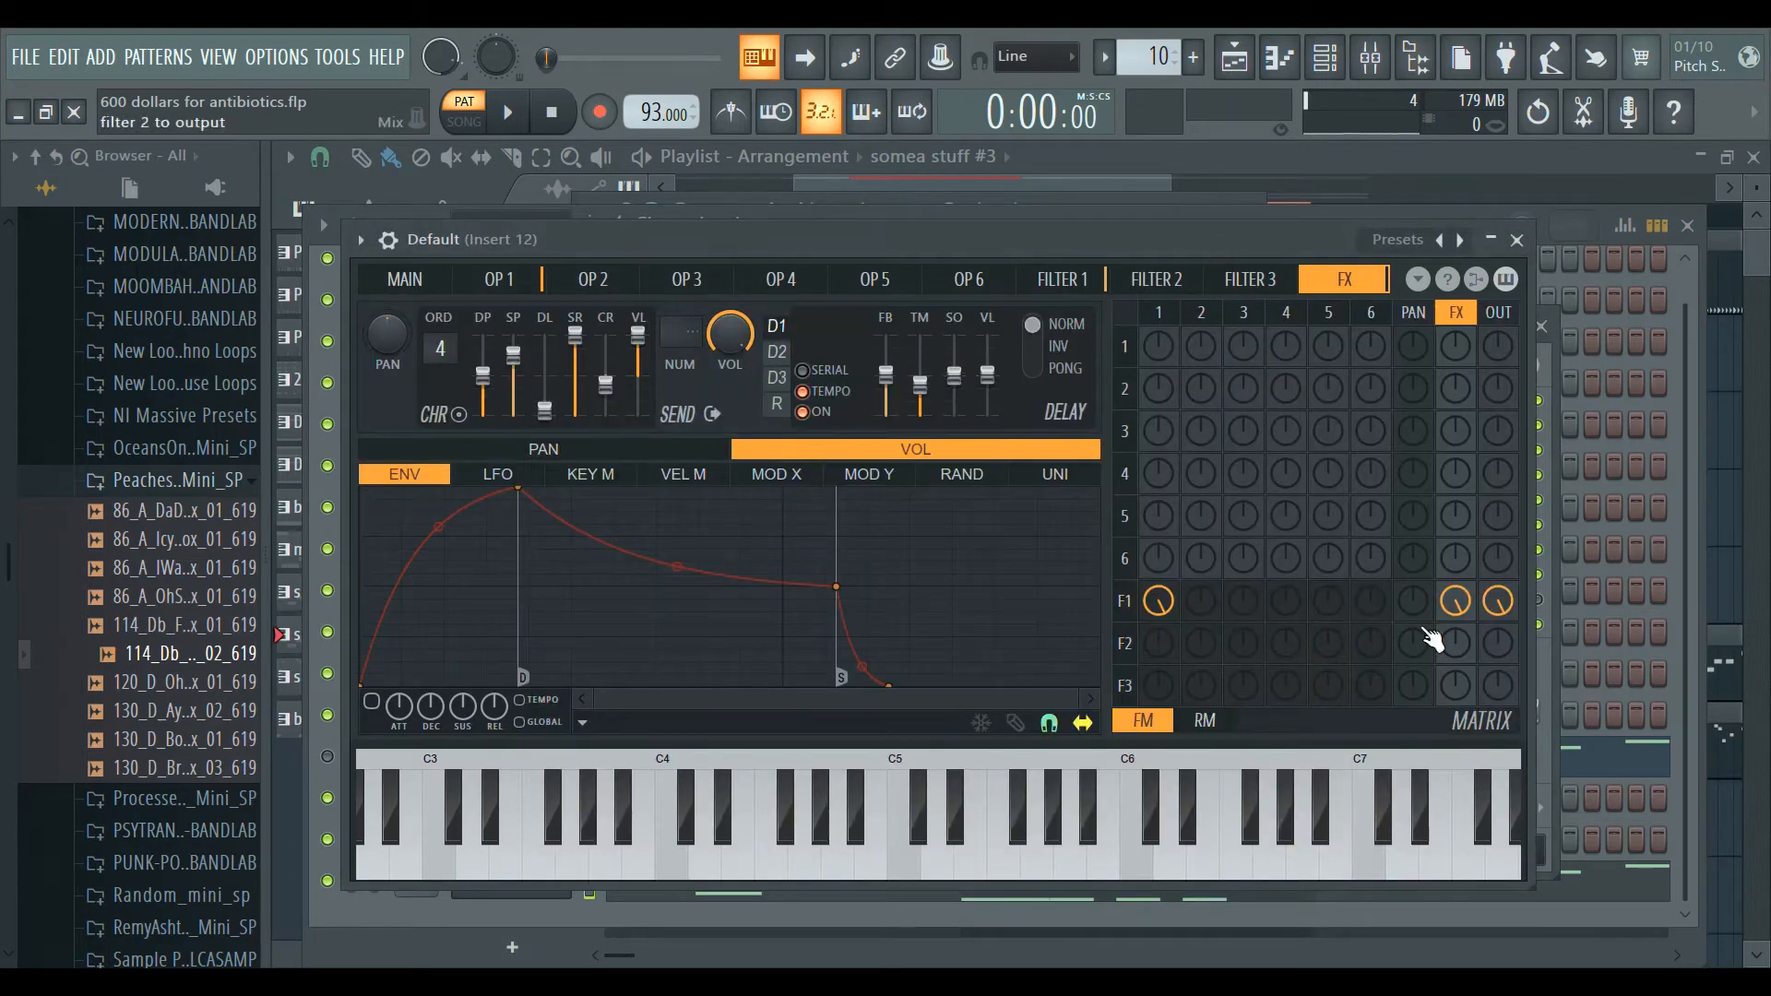
key(space)
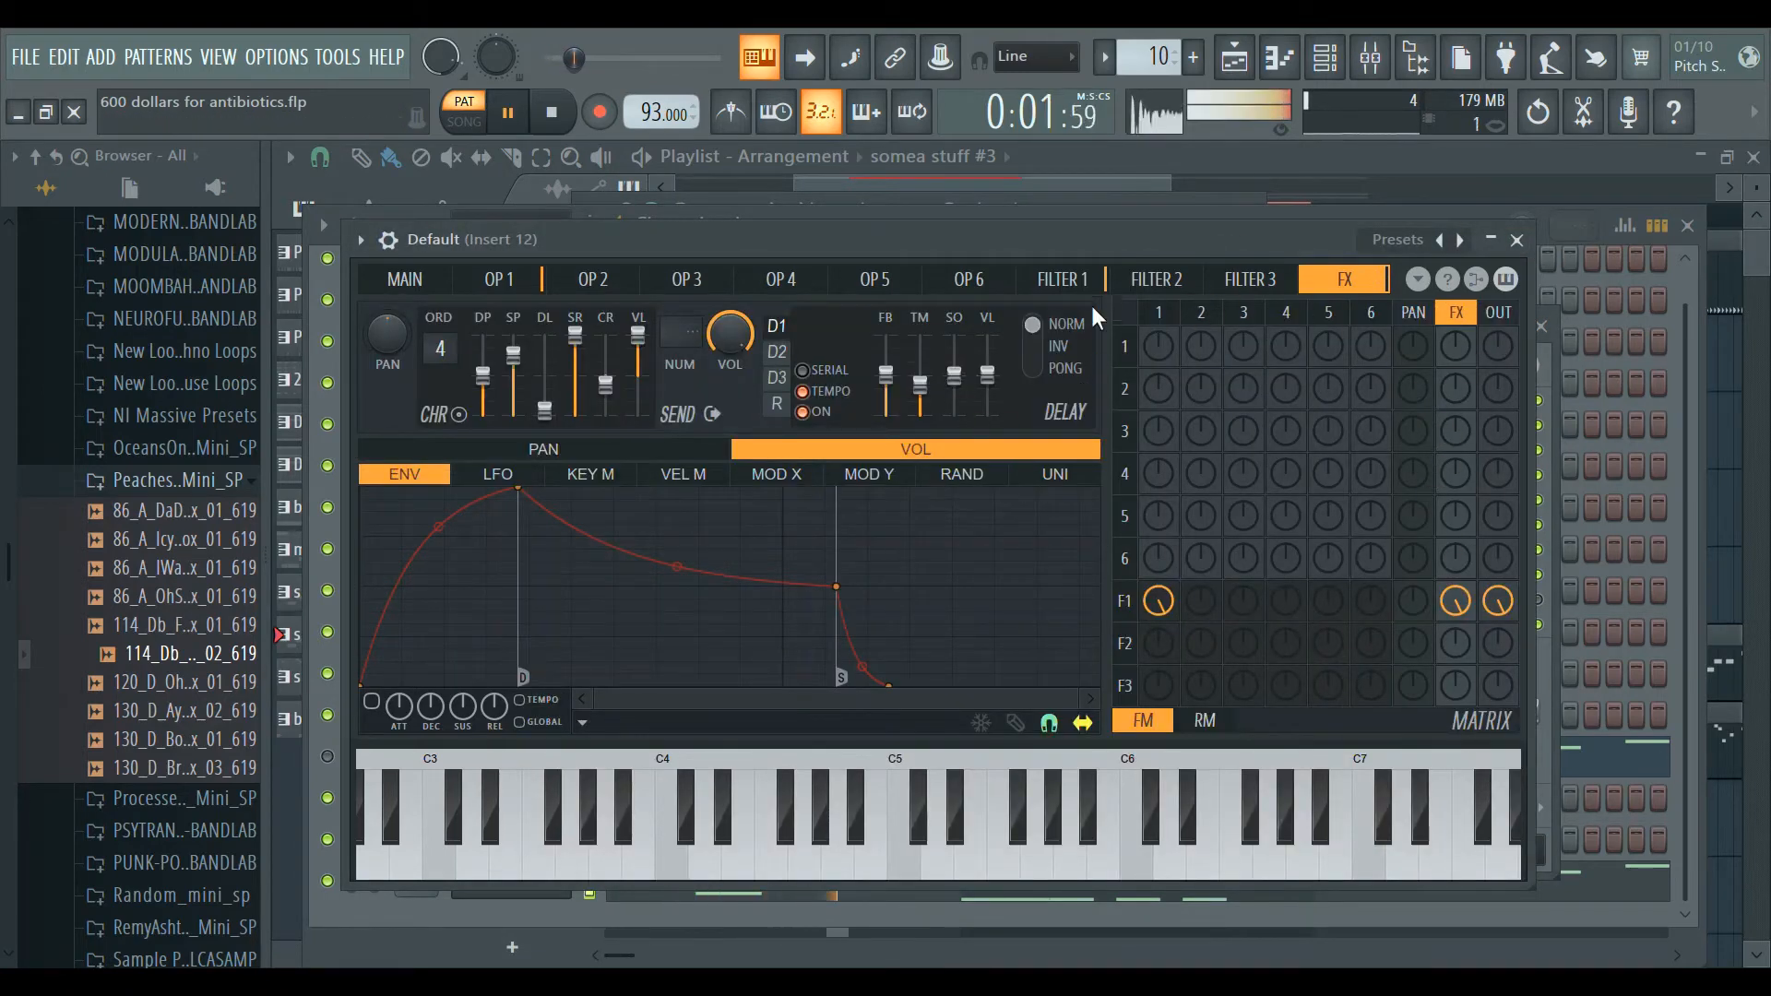
Lower filter 1's cutoff, move the X/Y modulation point slightly right of and below the pad's center, and test the pattern.
click(1068, 280)
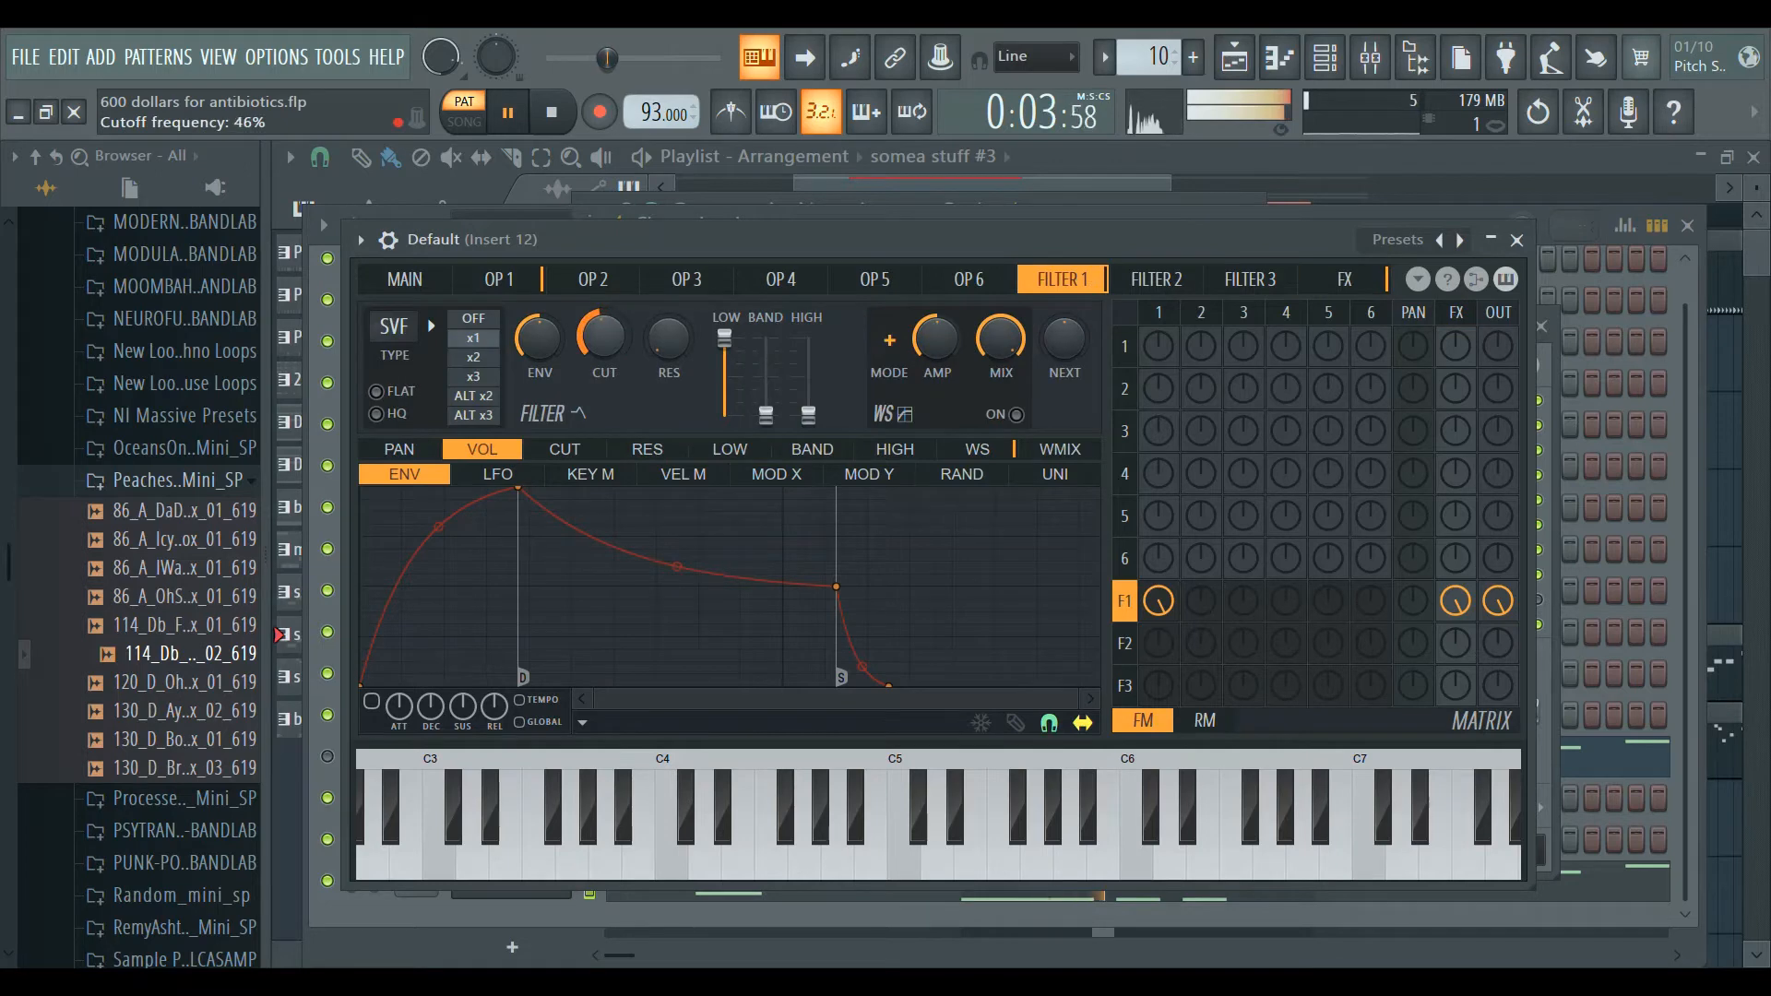
click(404, 279)
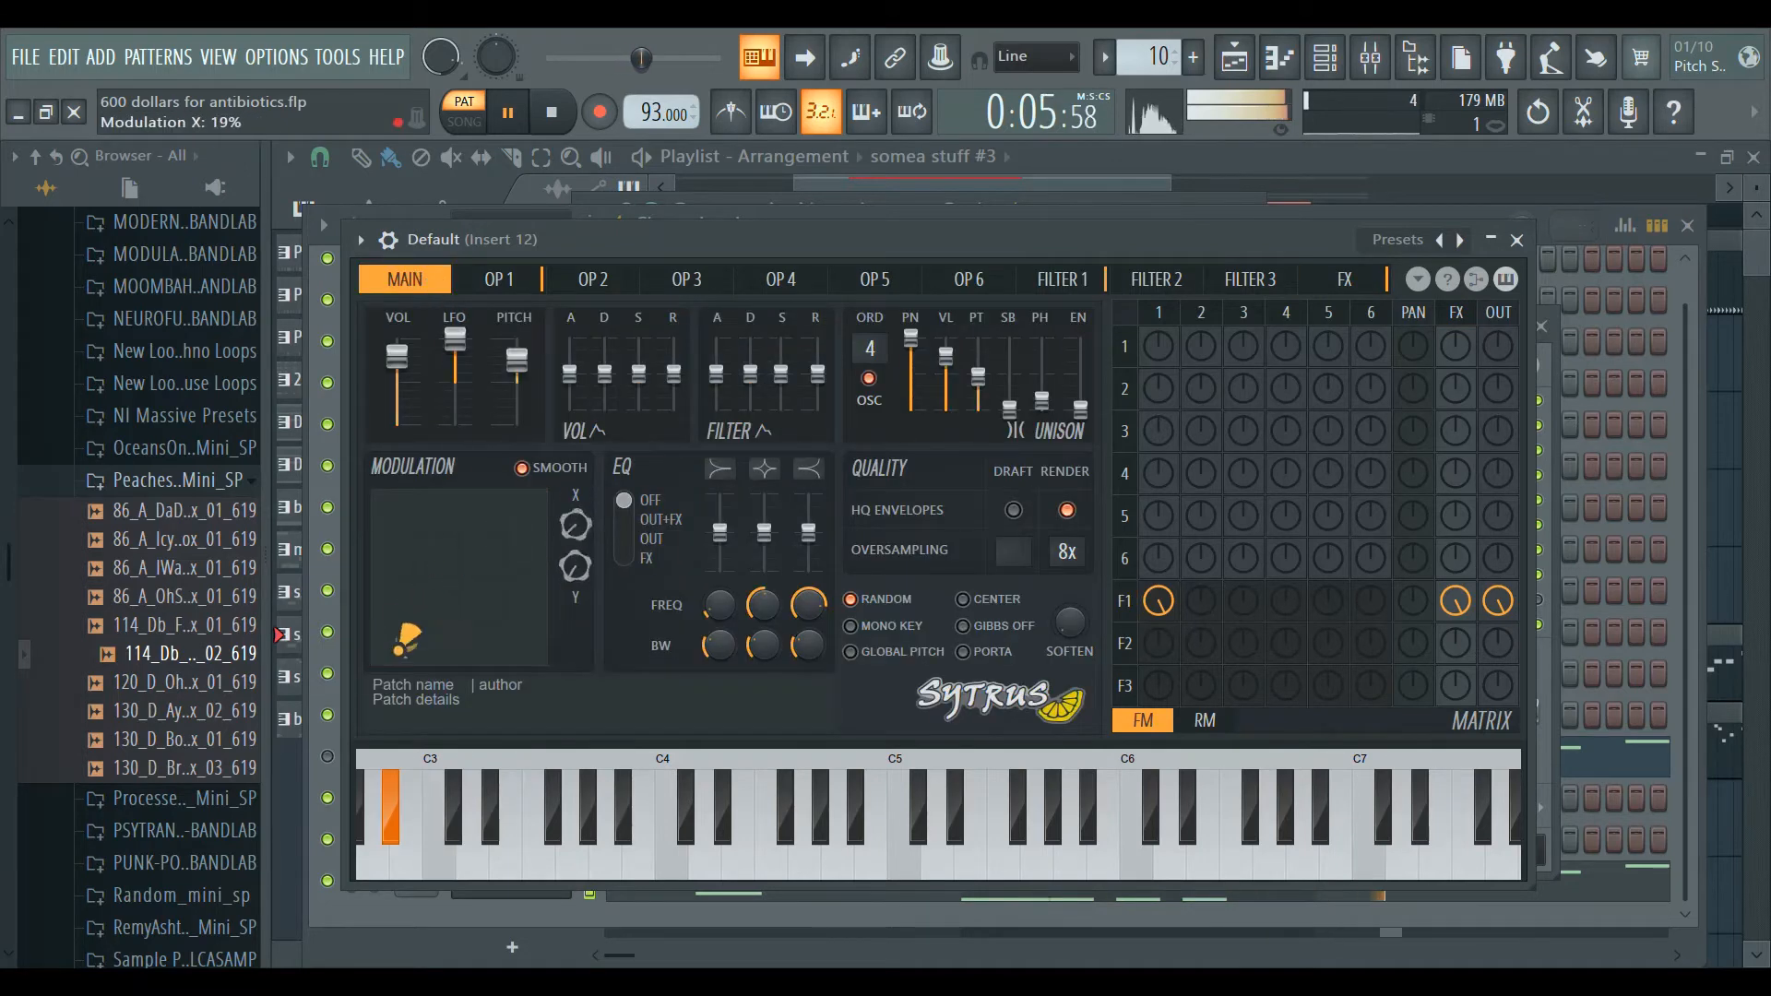
drag(406, 637, 486, 592)
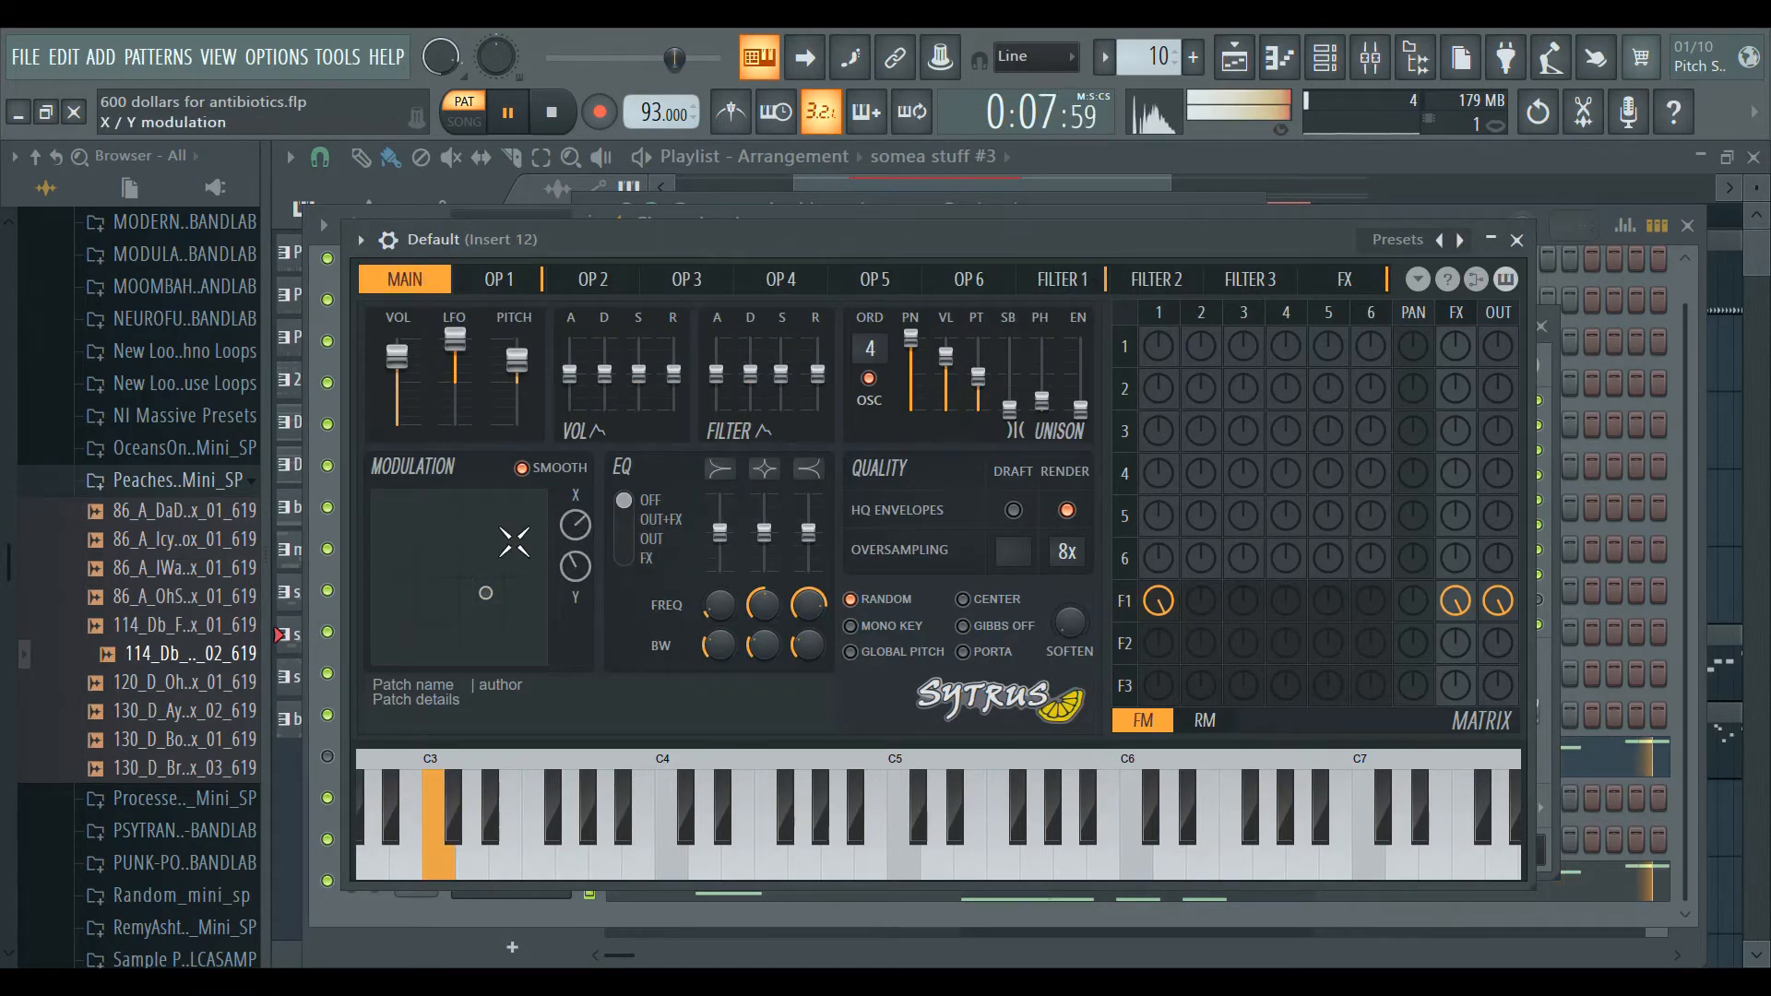
click(1058, 280)
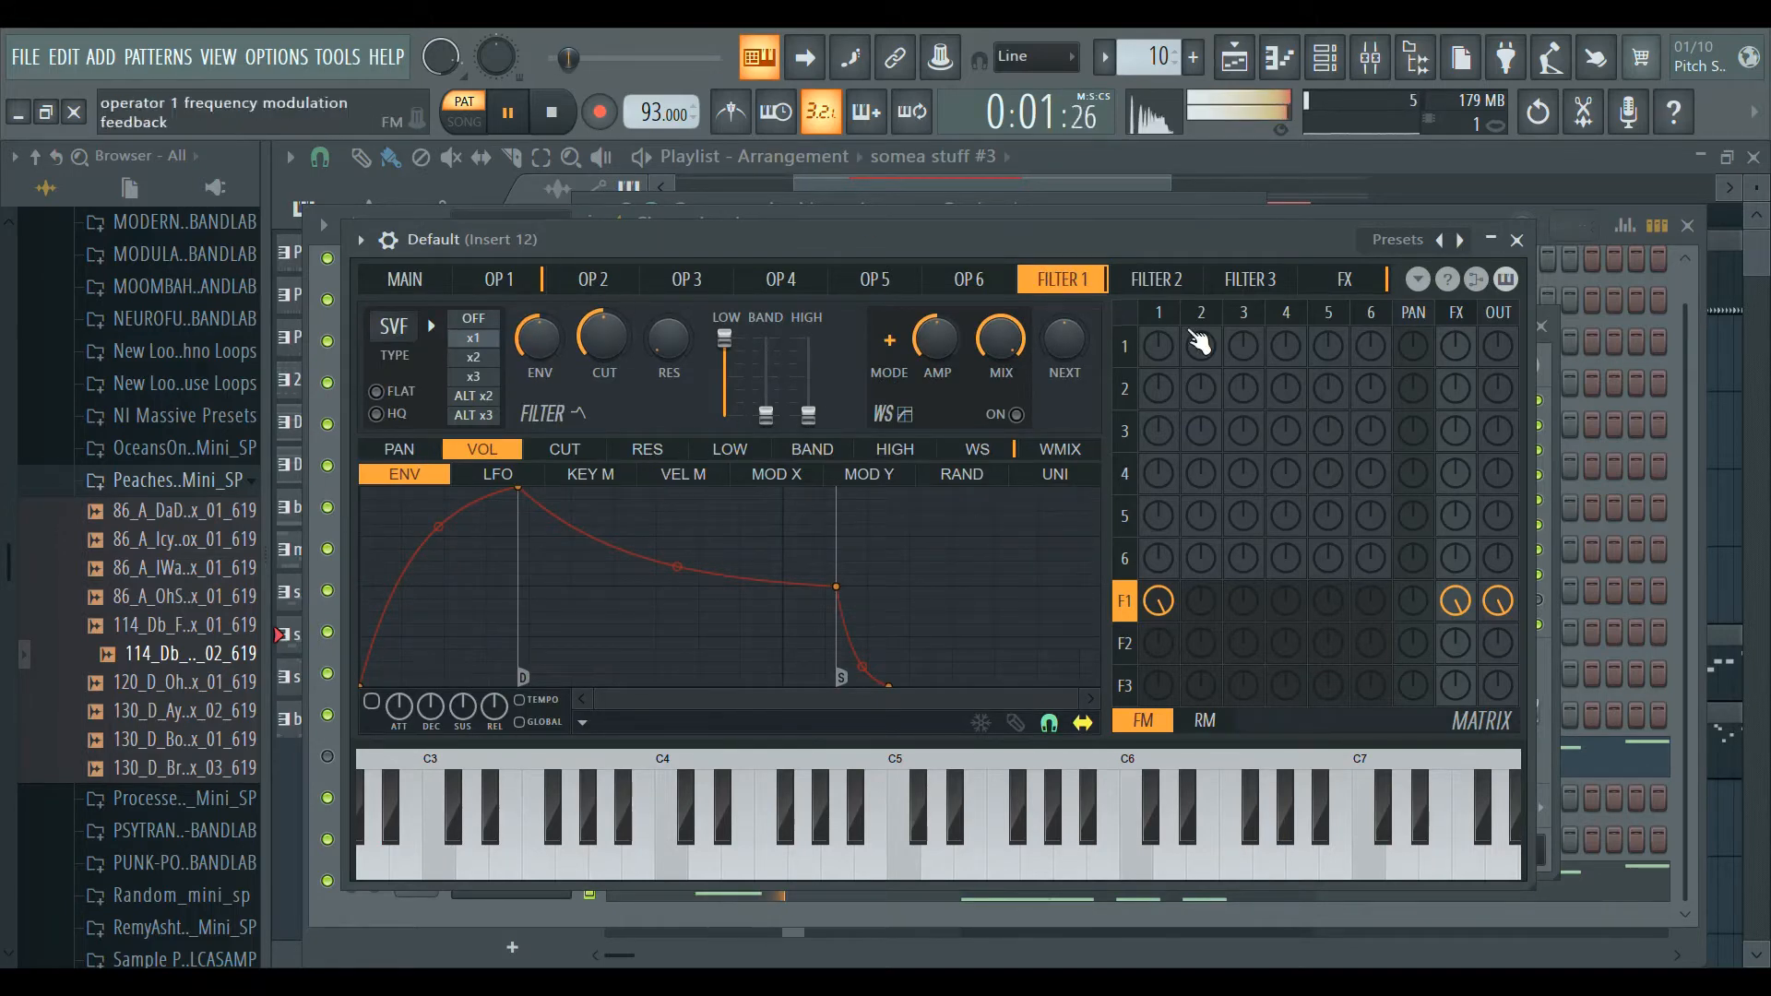
key(space)
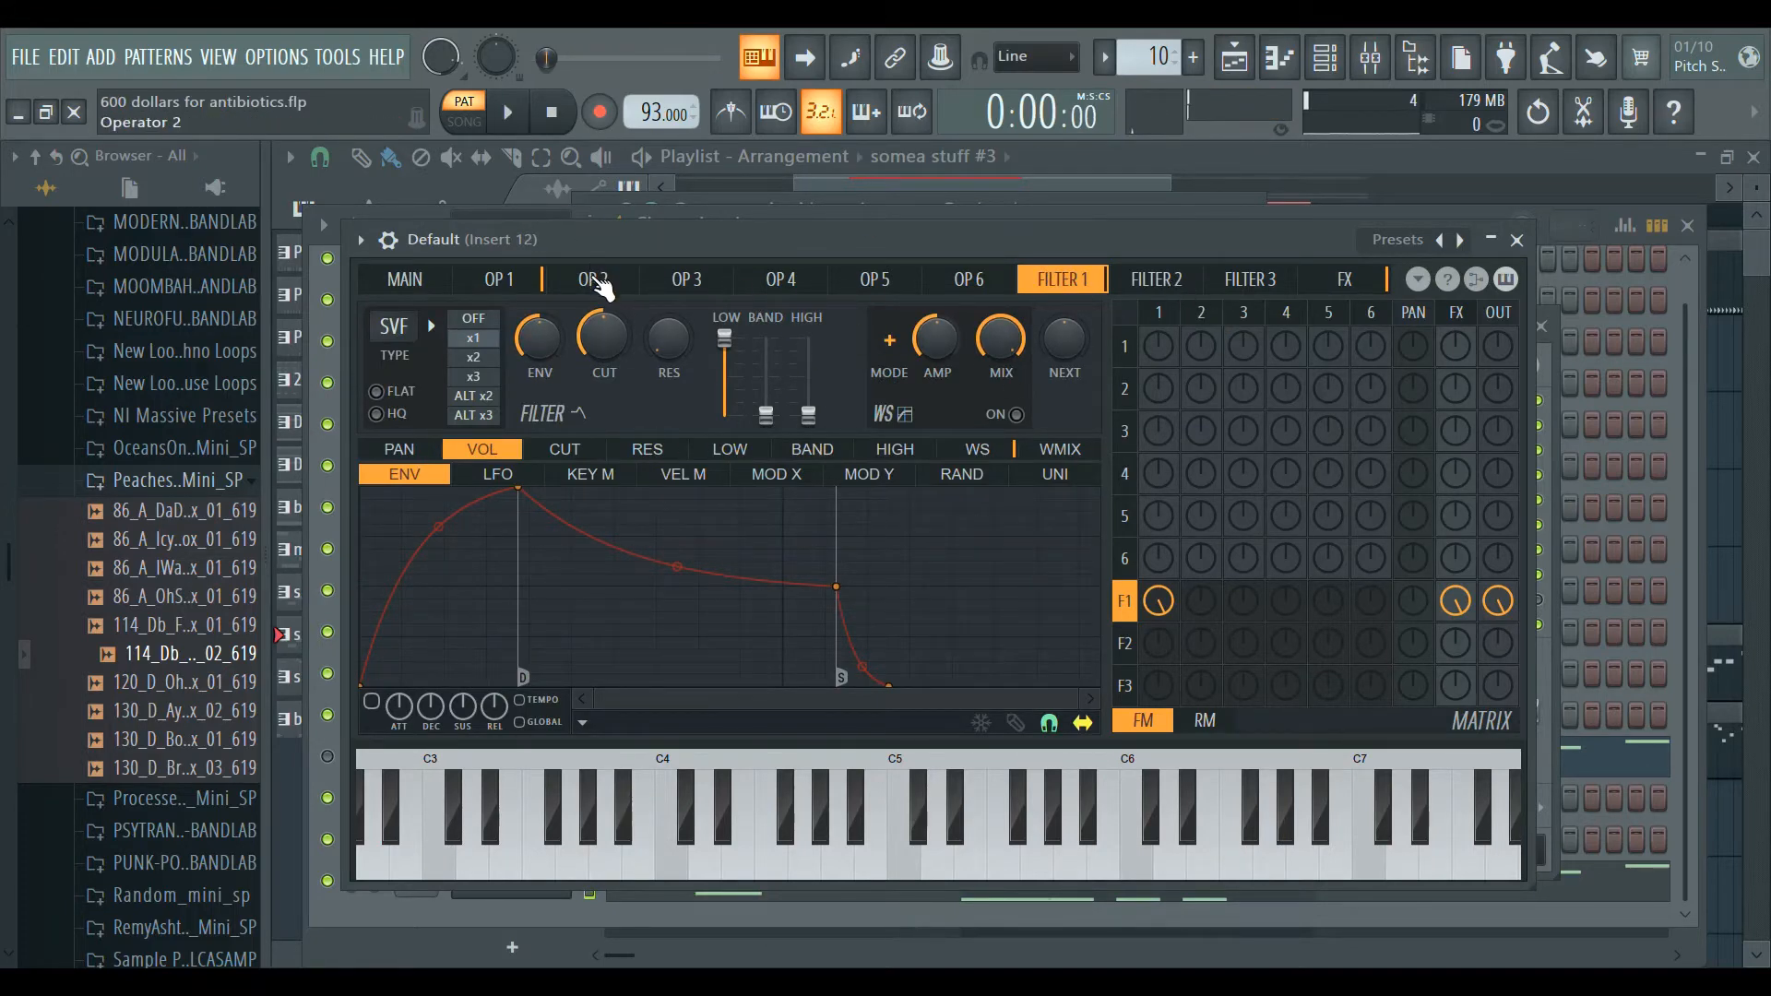
Raise filter 1's cutoff frequency to about 85% while auditioning the pattern.
drag(601, 337, 601, 334)
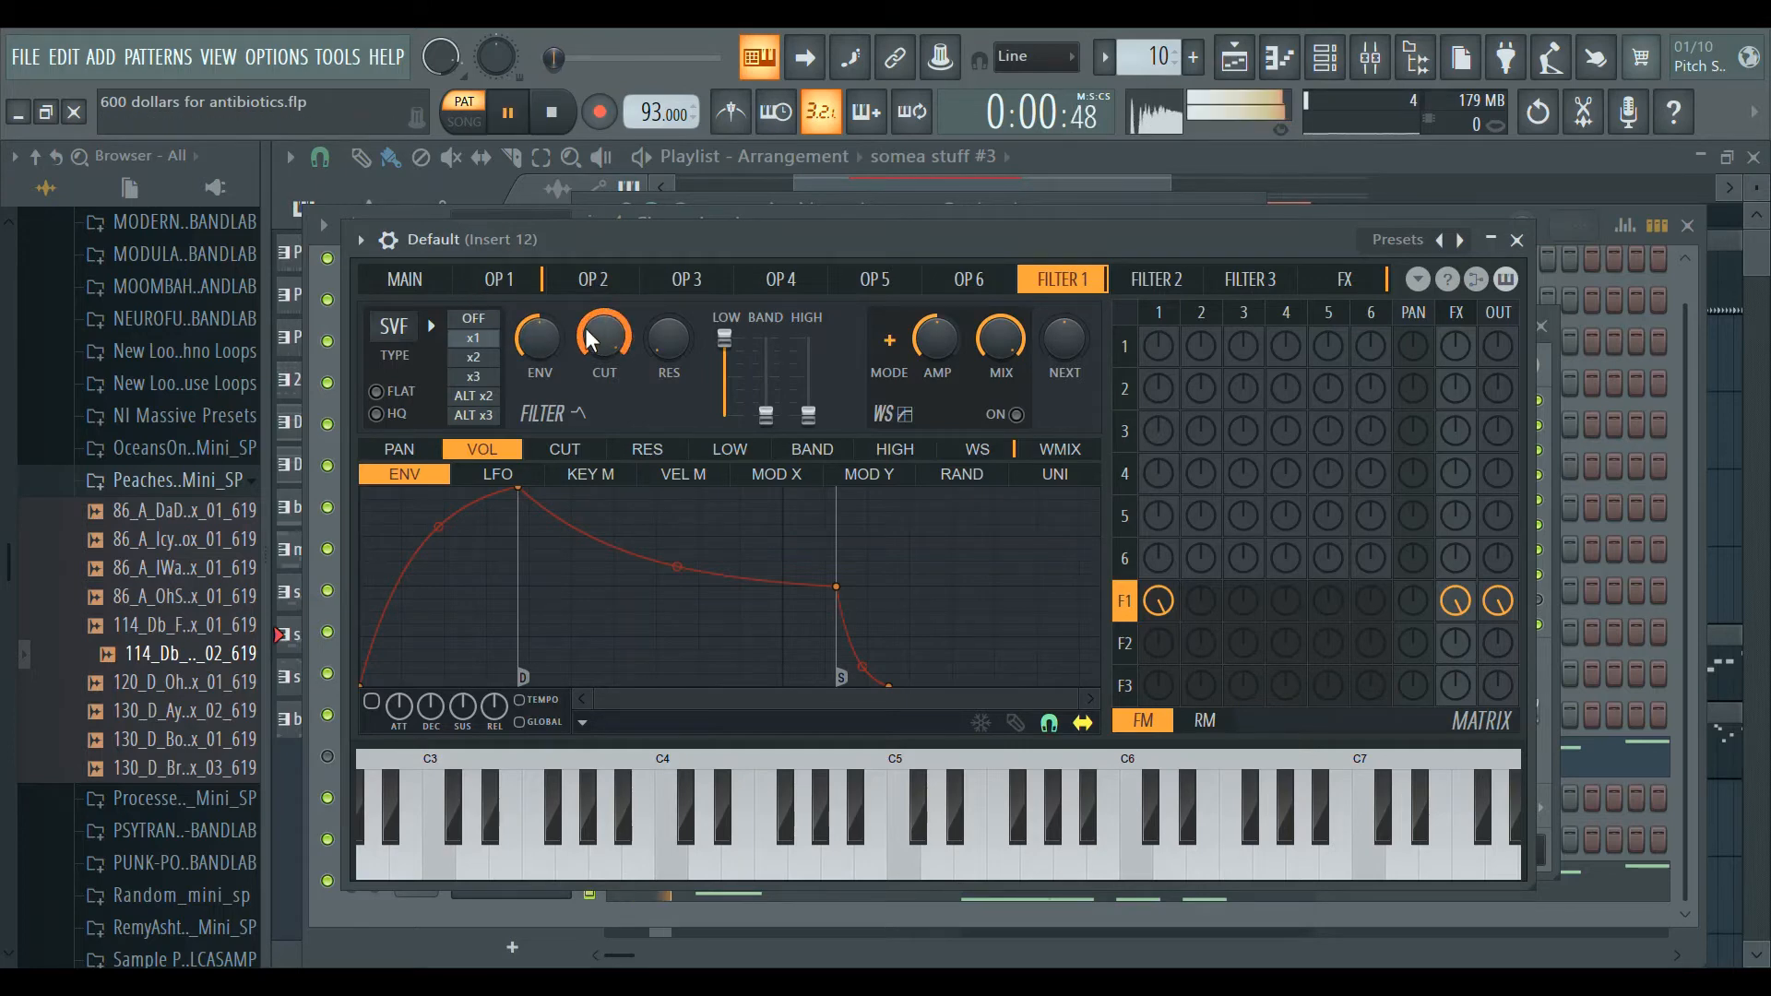
click(498, 281)
click(392, 281)
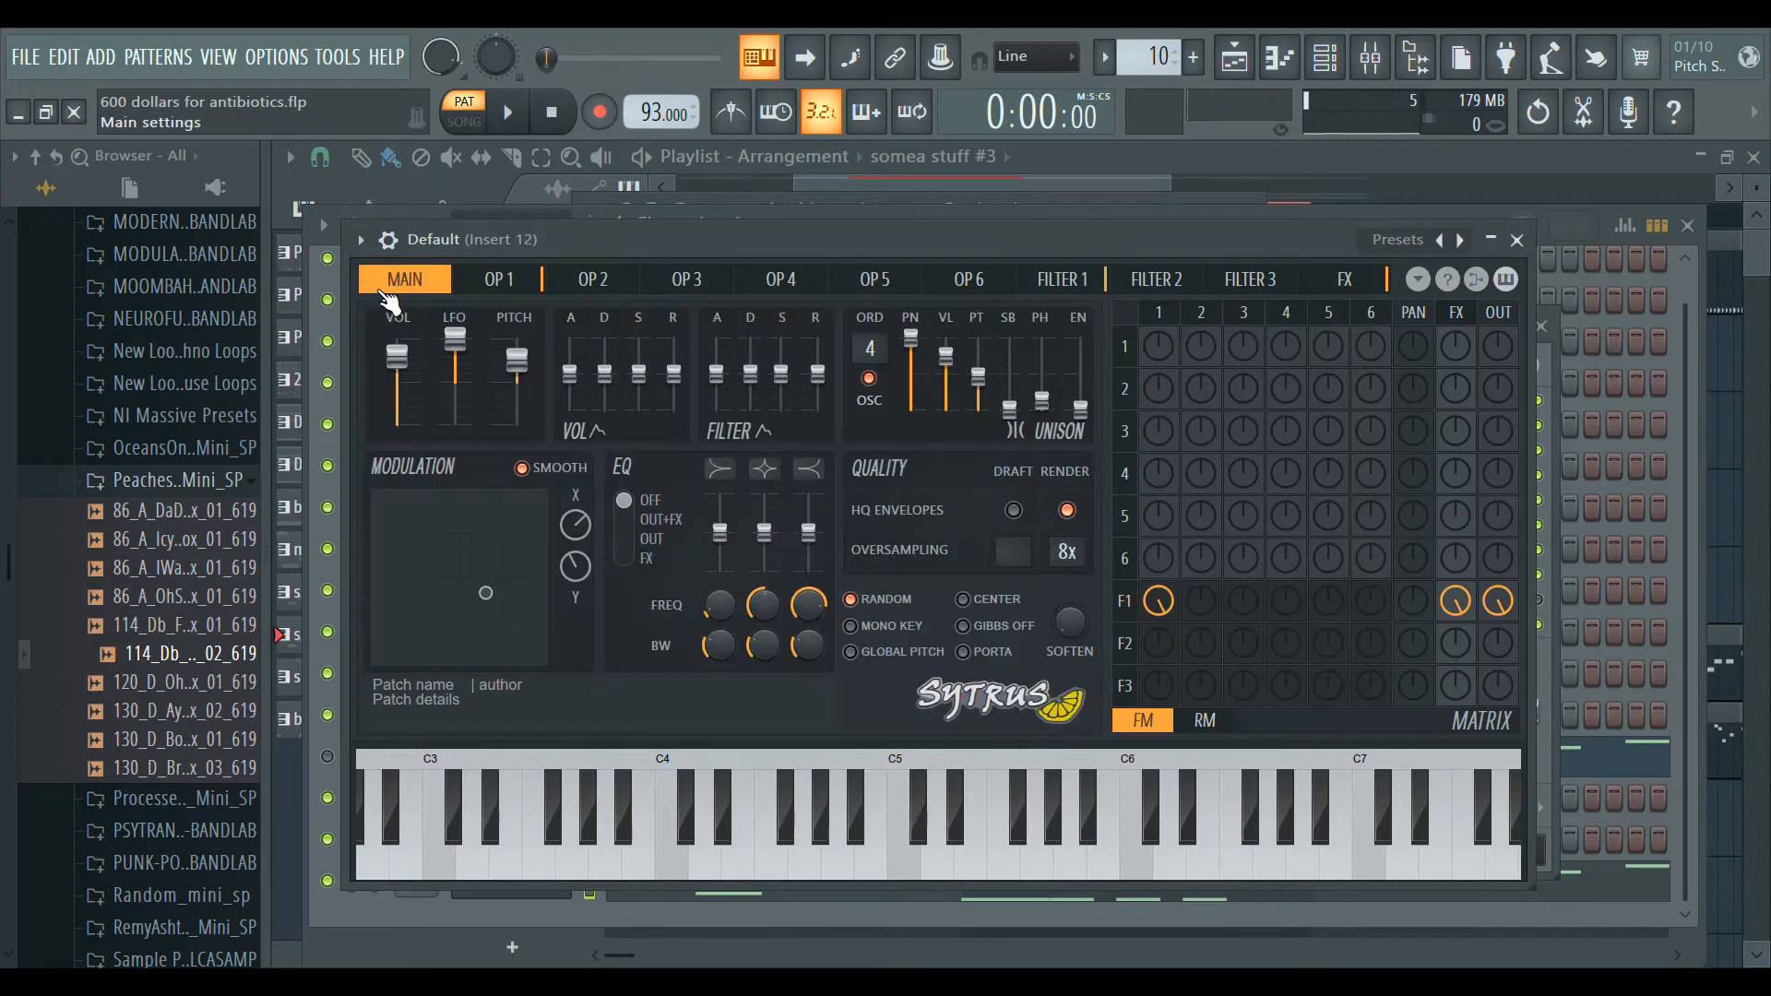
click(565, 281)
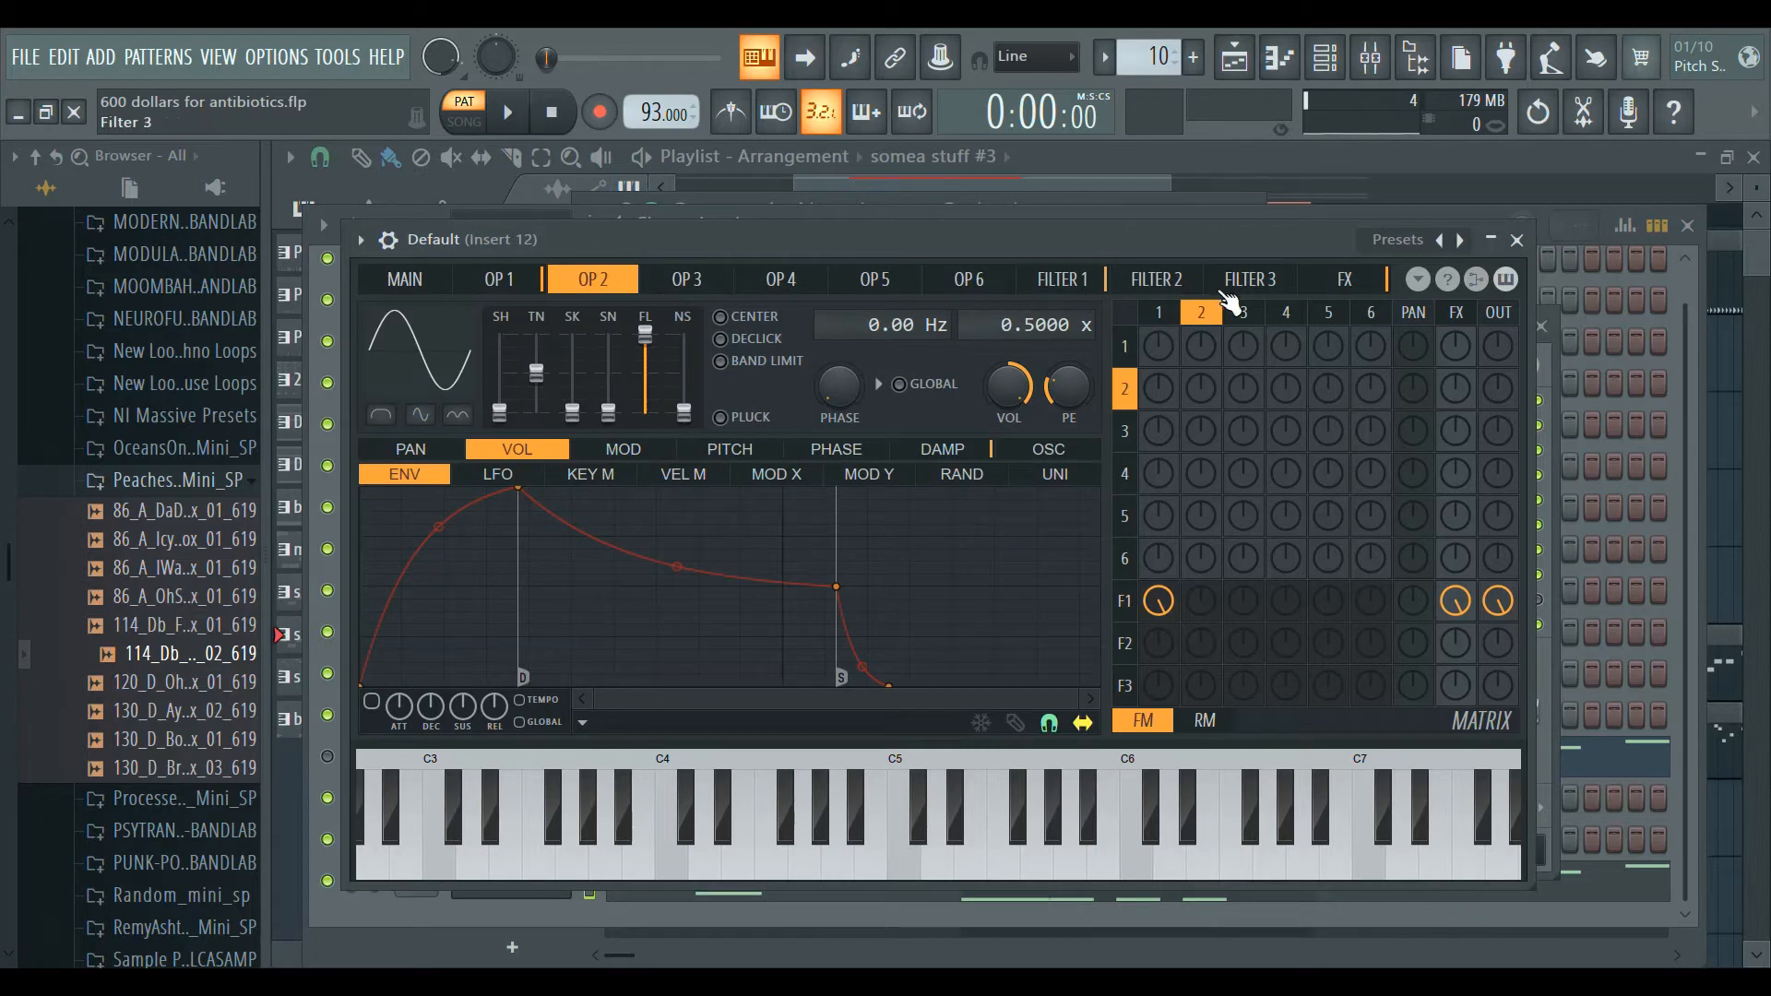
click(1024, 279)
drag(604, 337, 604, 309)
key(space)
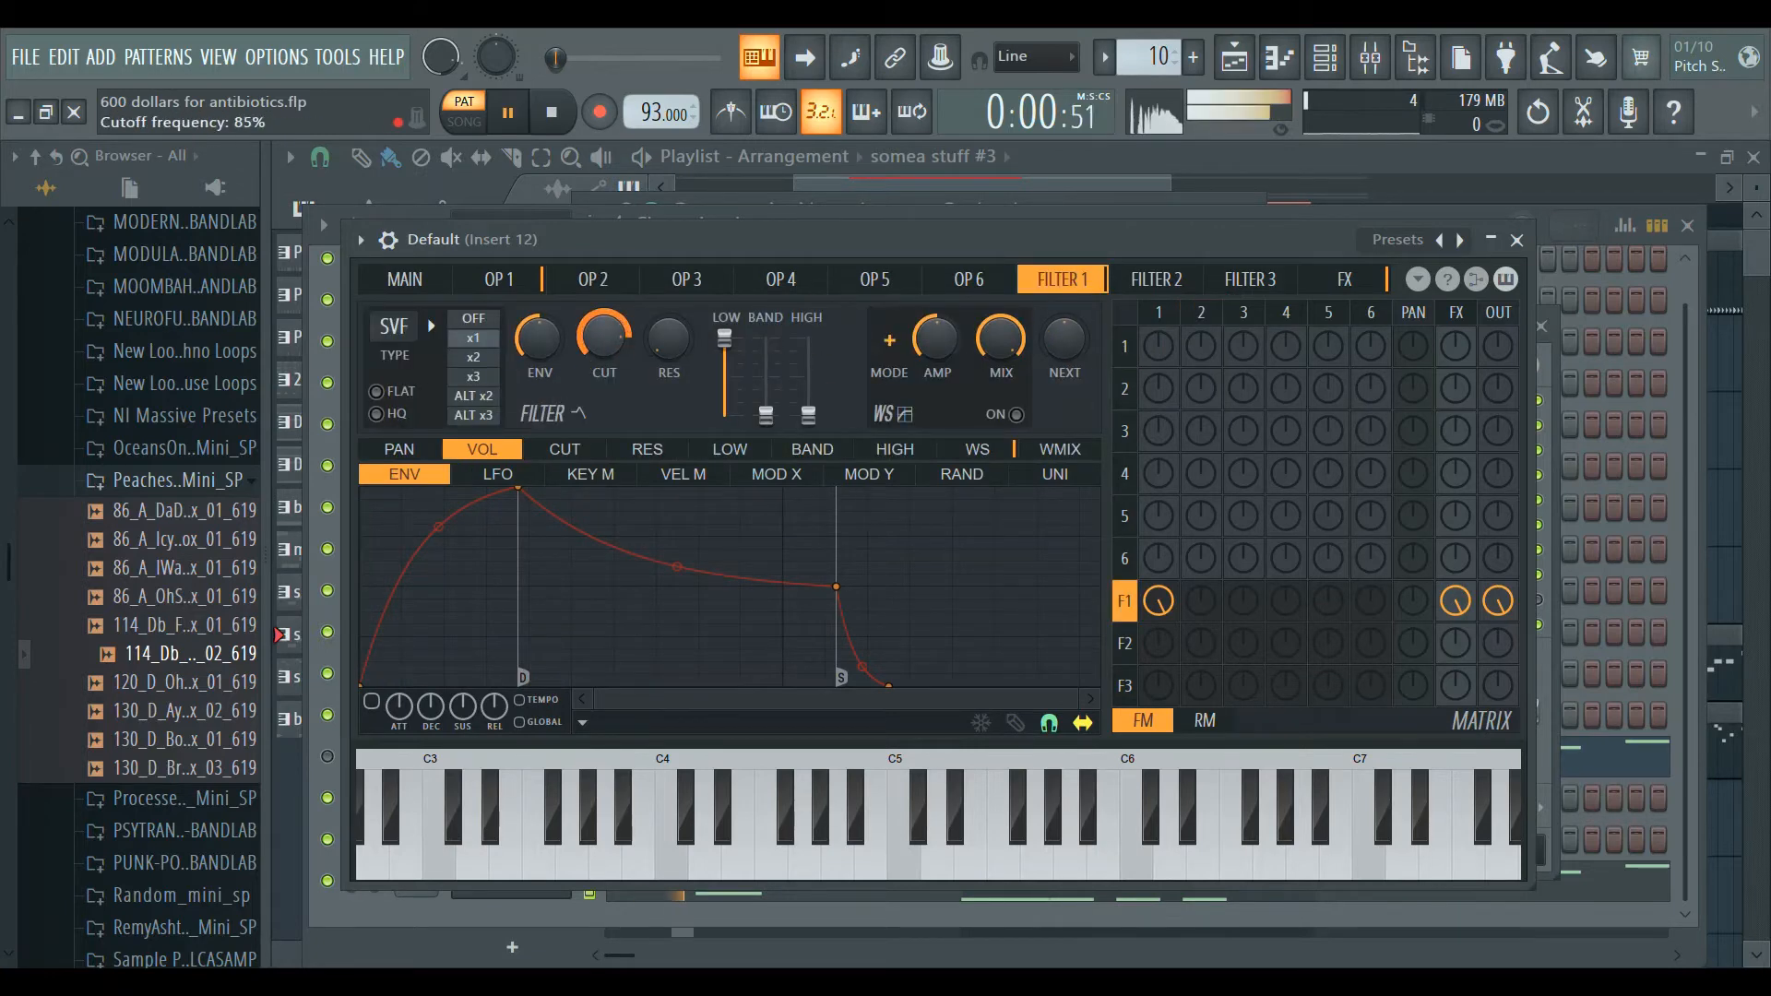
key(space)
Send operator 2 fully into filter 1 and audition different frequency ratios for it, finishing at 0.5000.
click(594, 280)
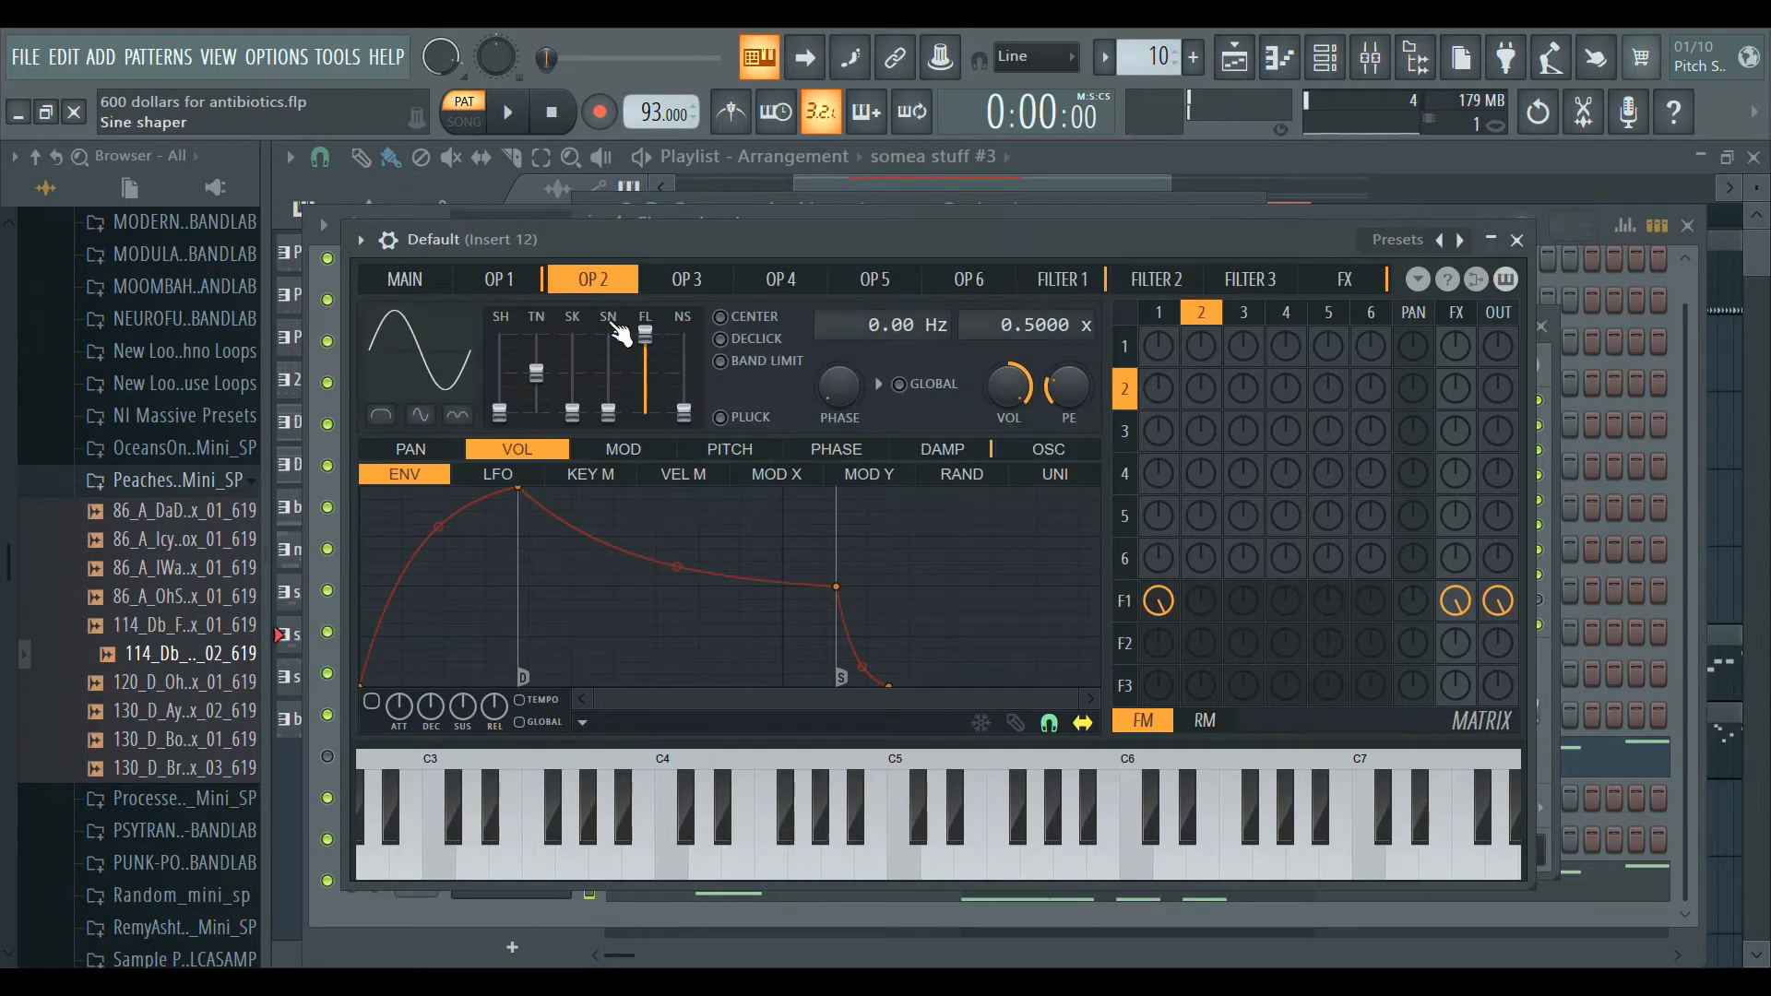
drag(1200, 604, 1201, 581)
key(space)
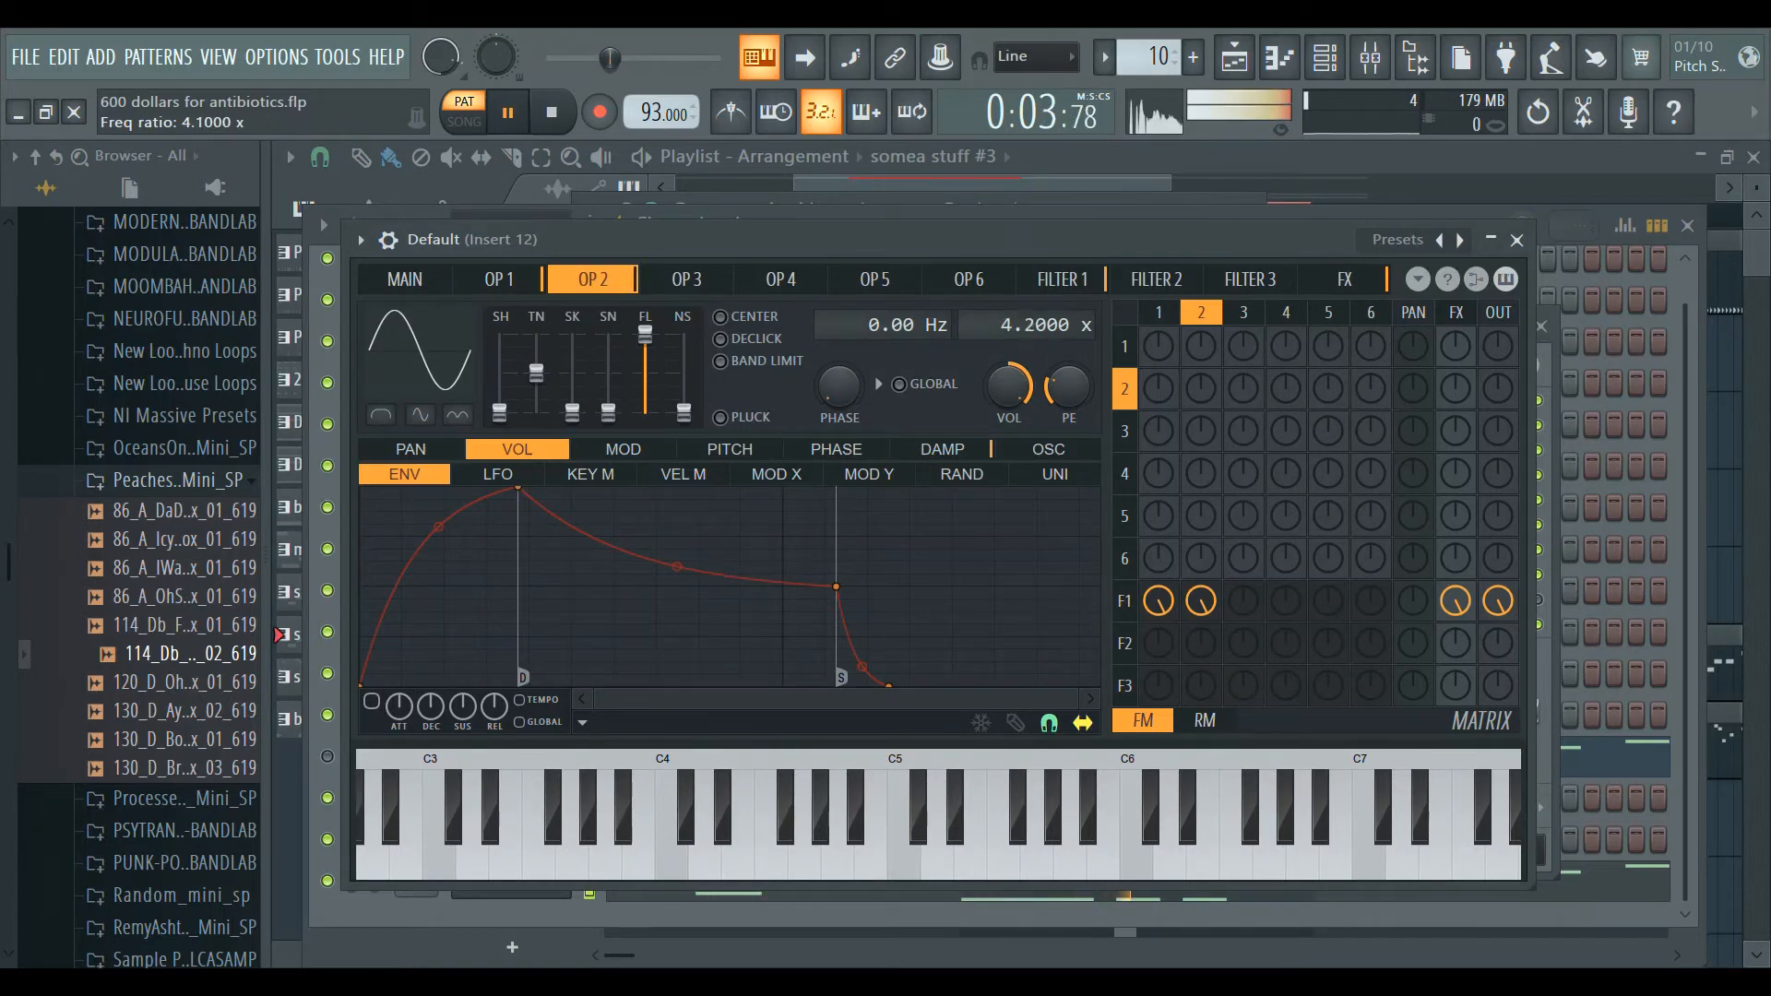
key(space)
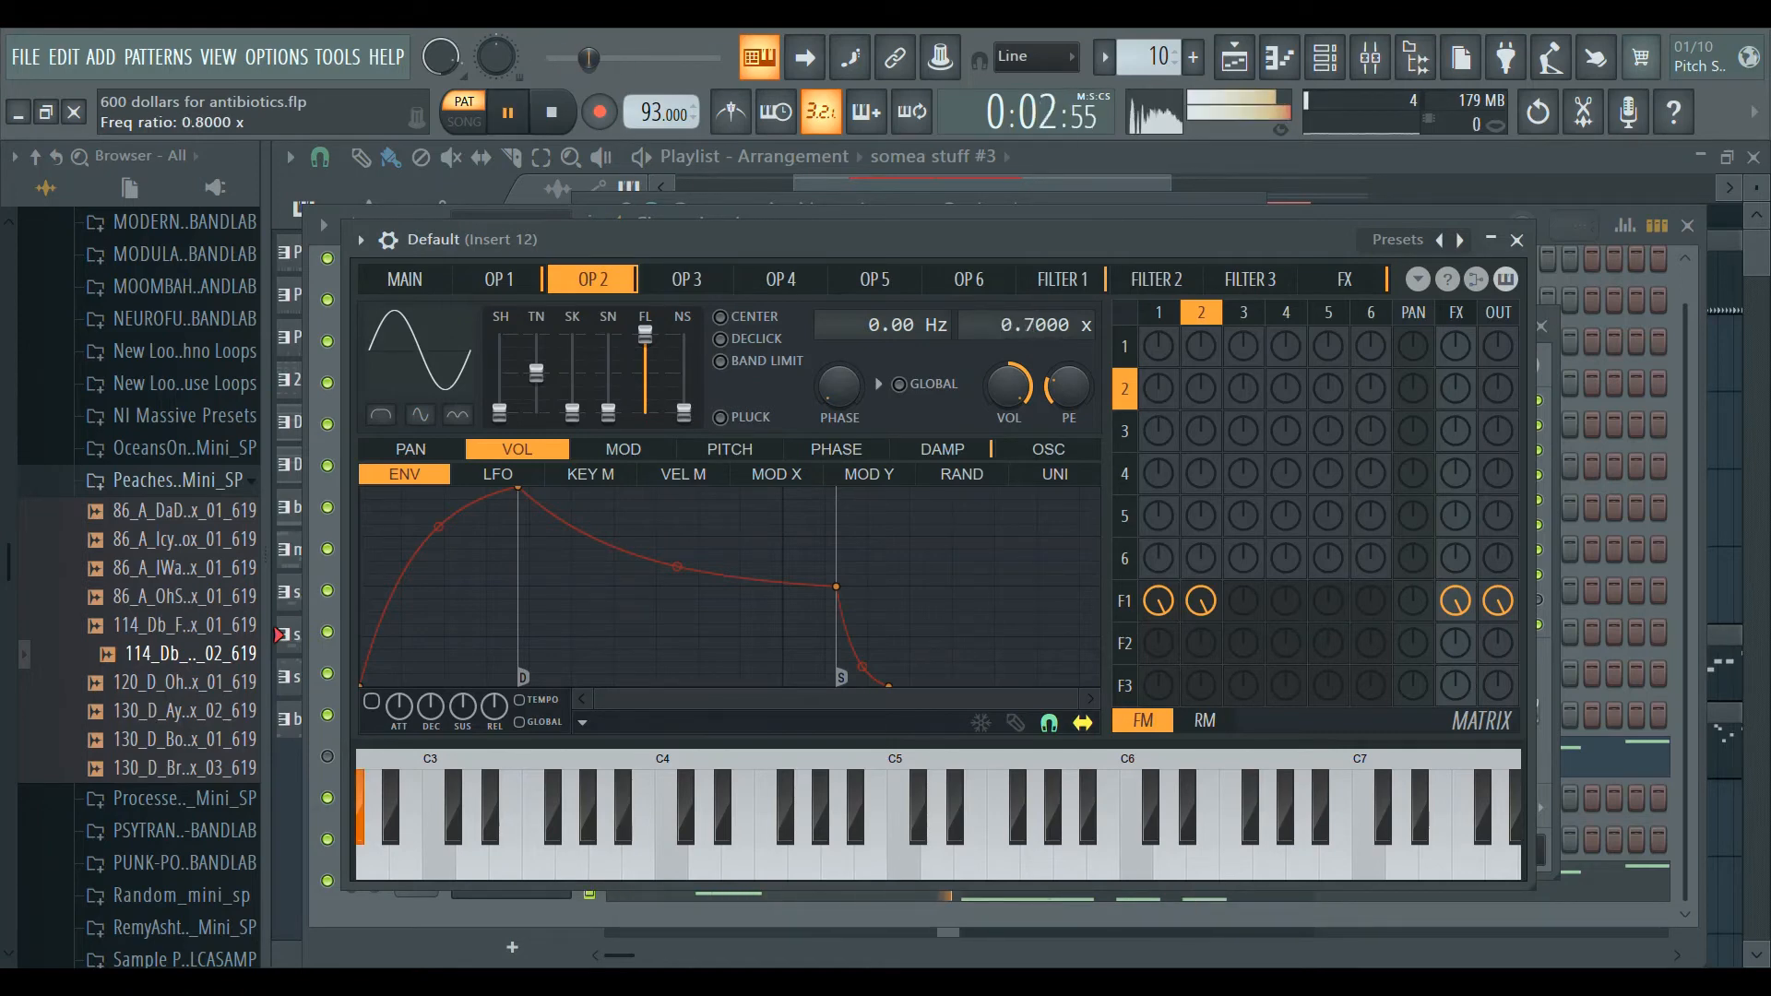
drag(1028, 329, 1028, 324)
key(space)
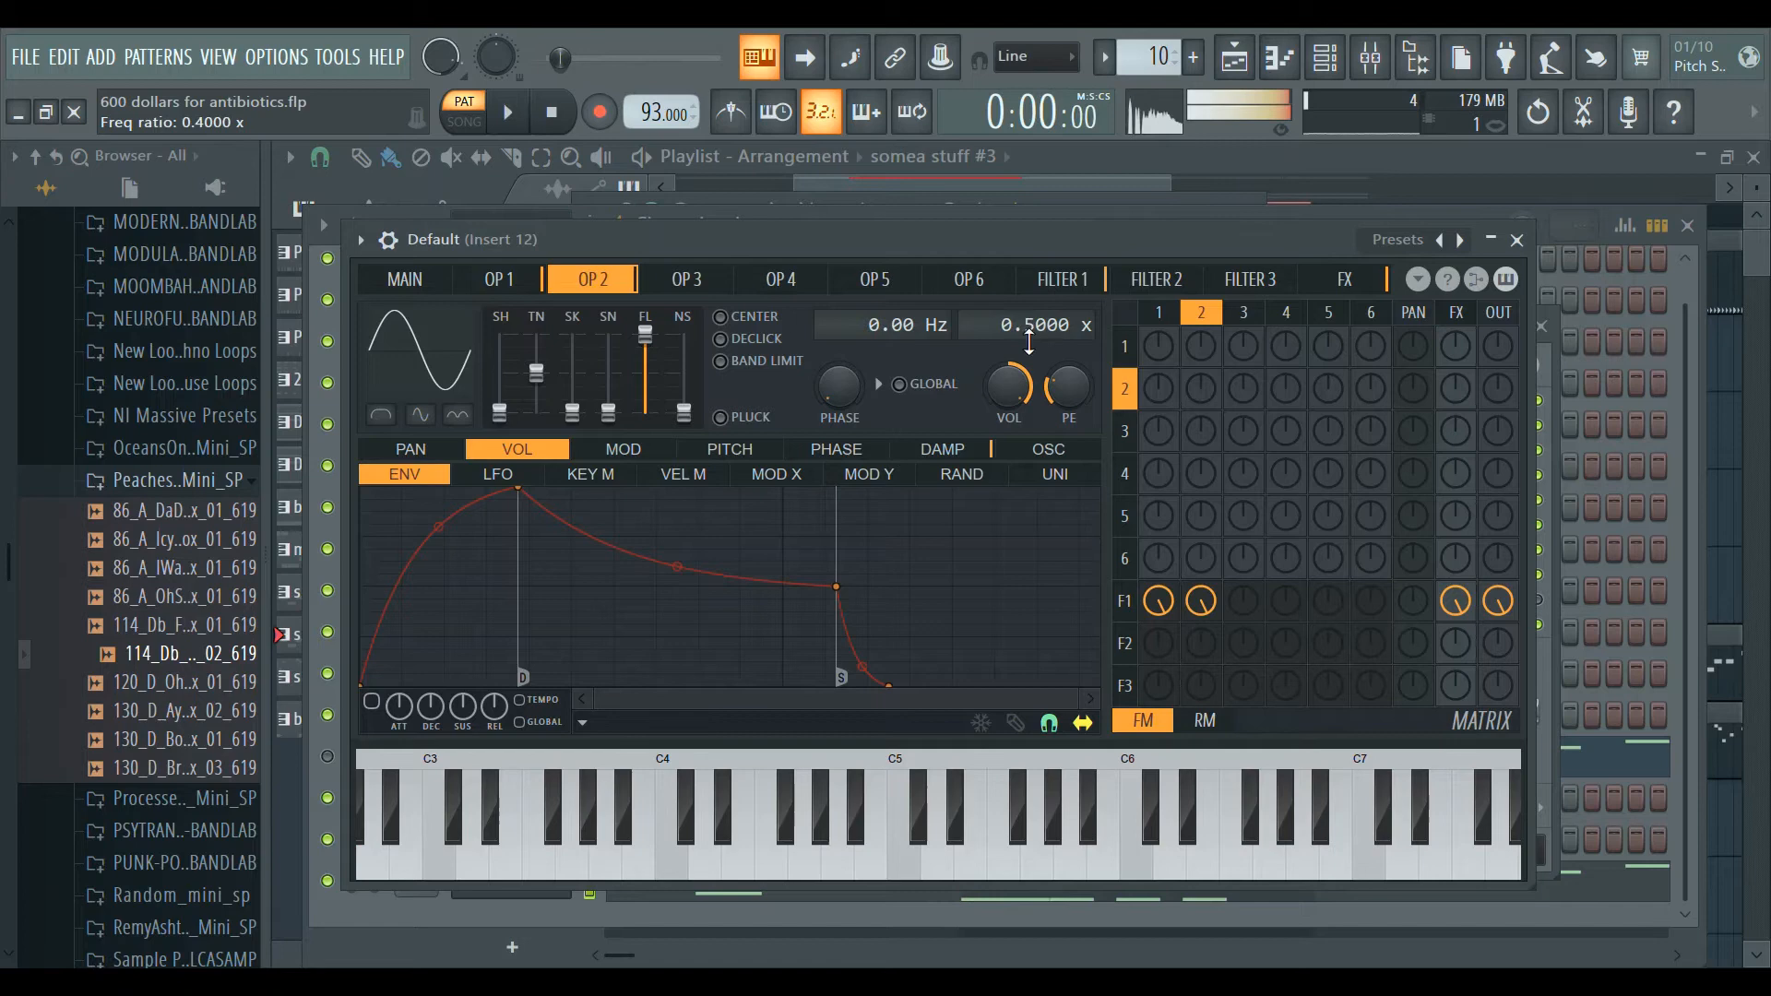
Raise the master pitch to +24 semitones and play the pattern with operator 2's settings open.
click(432, 279)
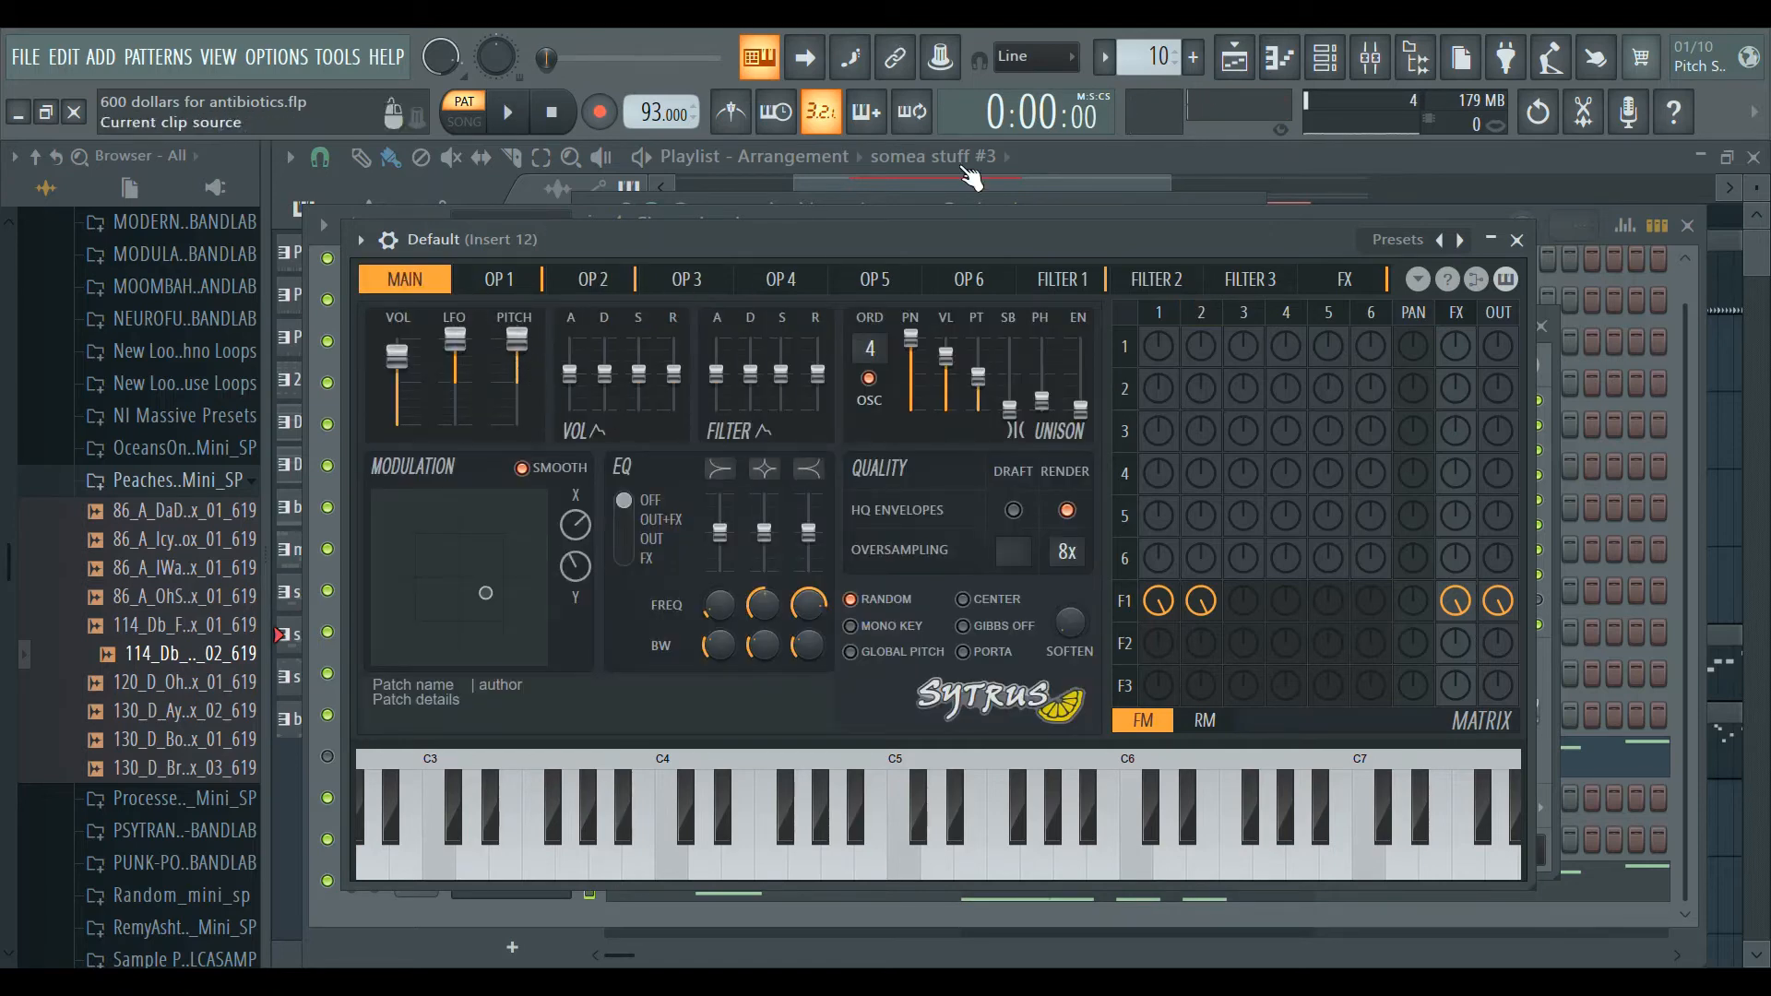
key(space)
click(593, 279)
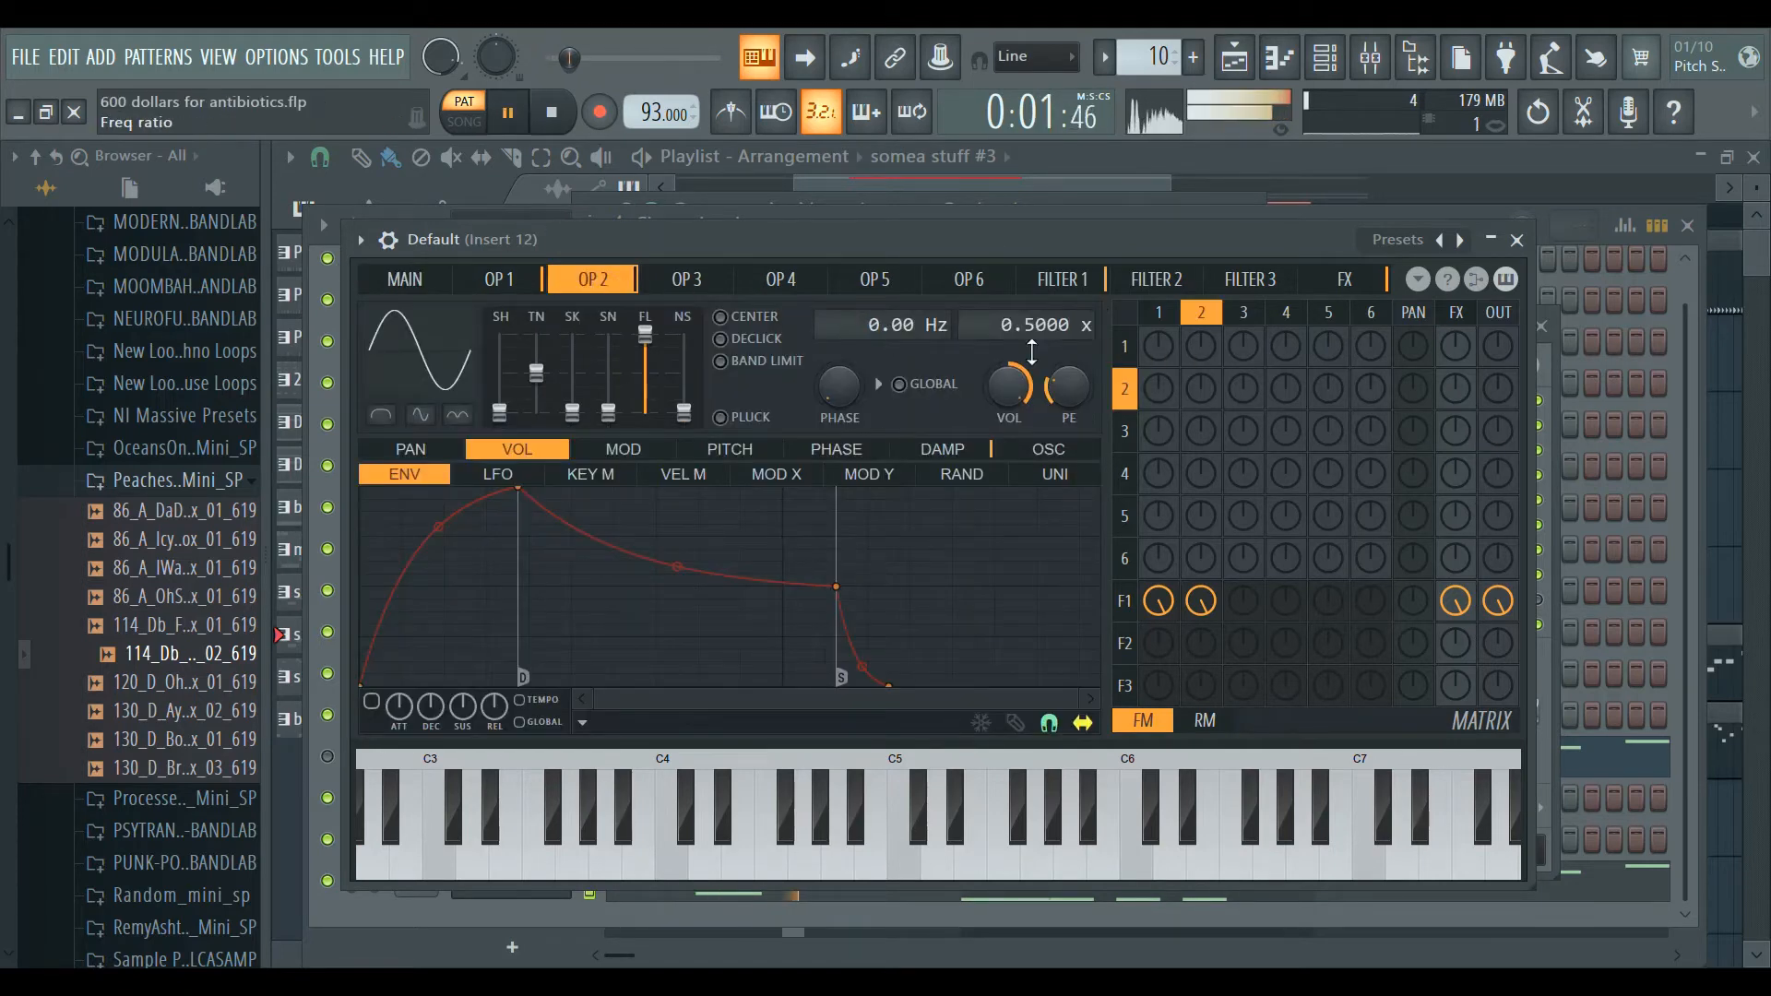
key(space)
Audition operator 2 at a 1.0000 frequency ratio with its volume at 0% and 100%, and restore the ratio to 0.5000.
click(503, 279)
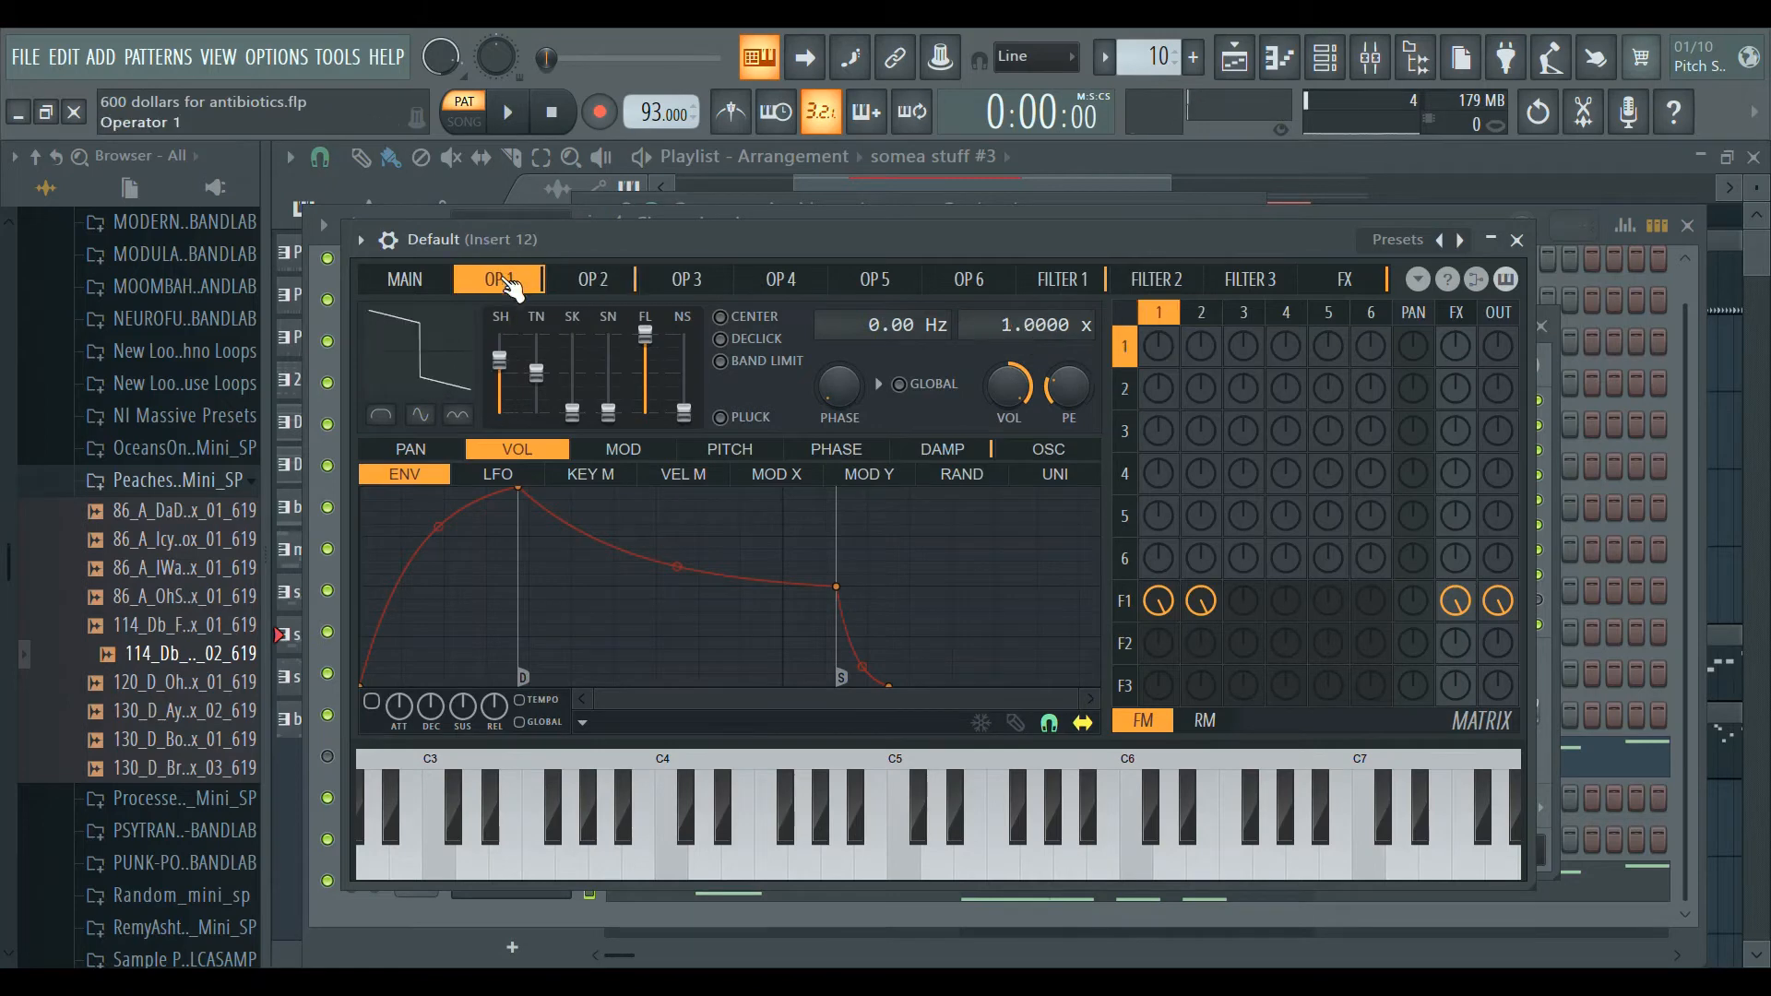
click(590, 279)
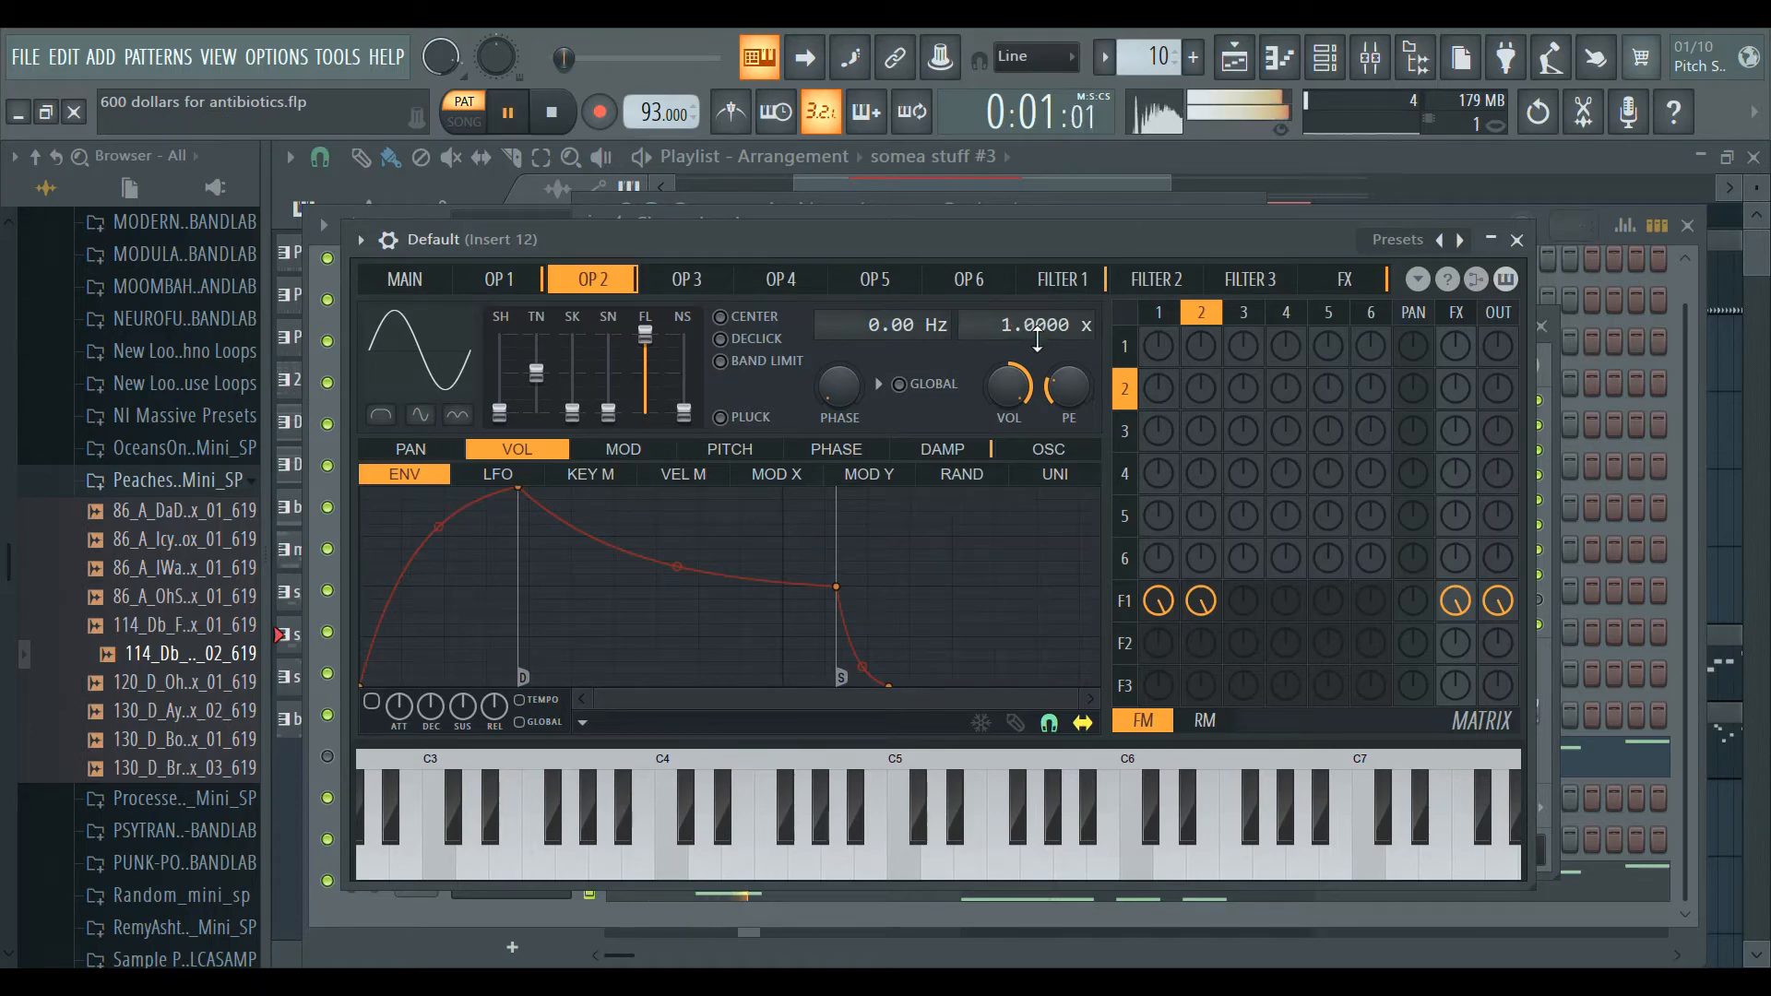
key(space)
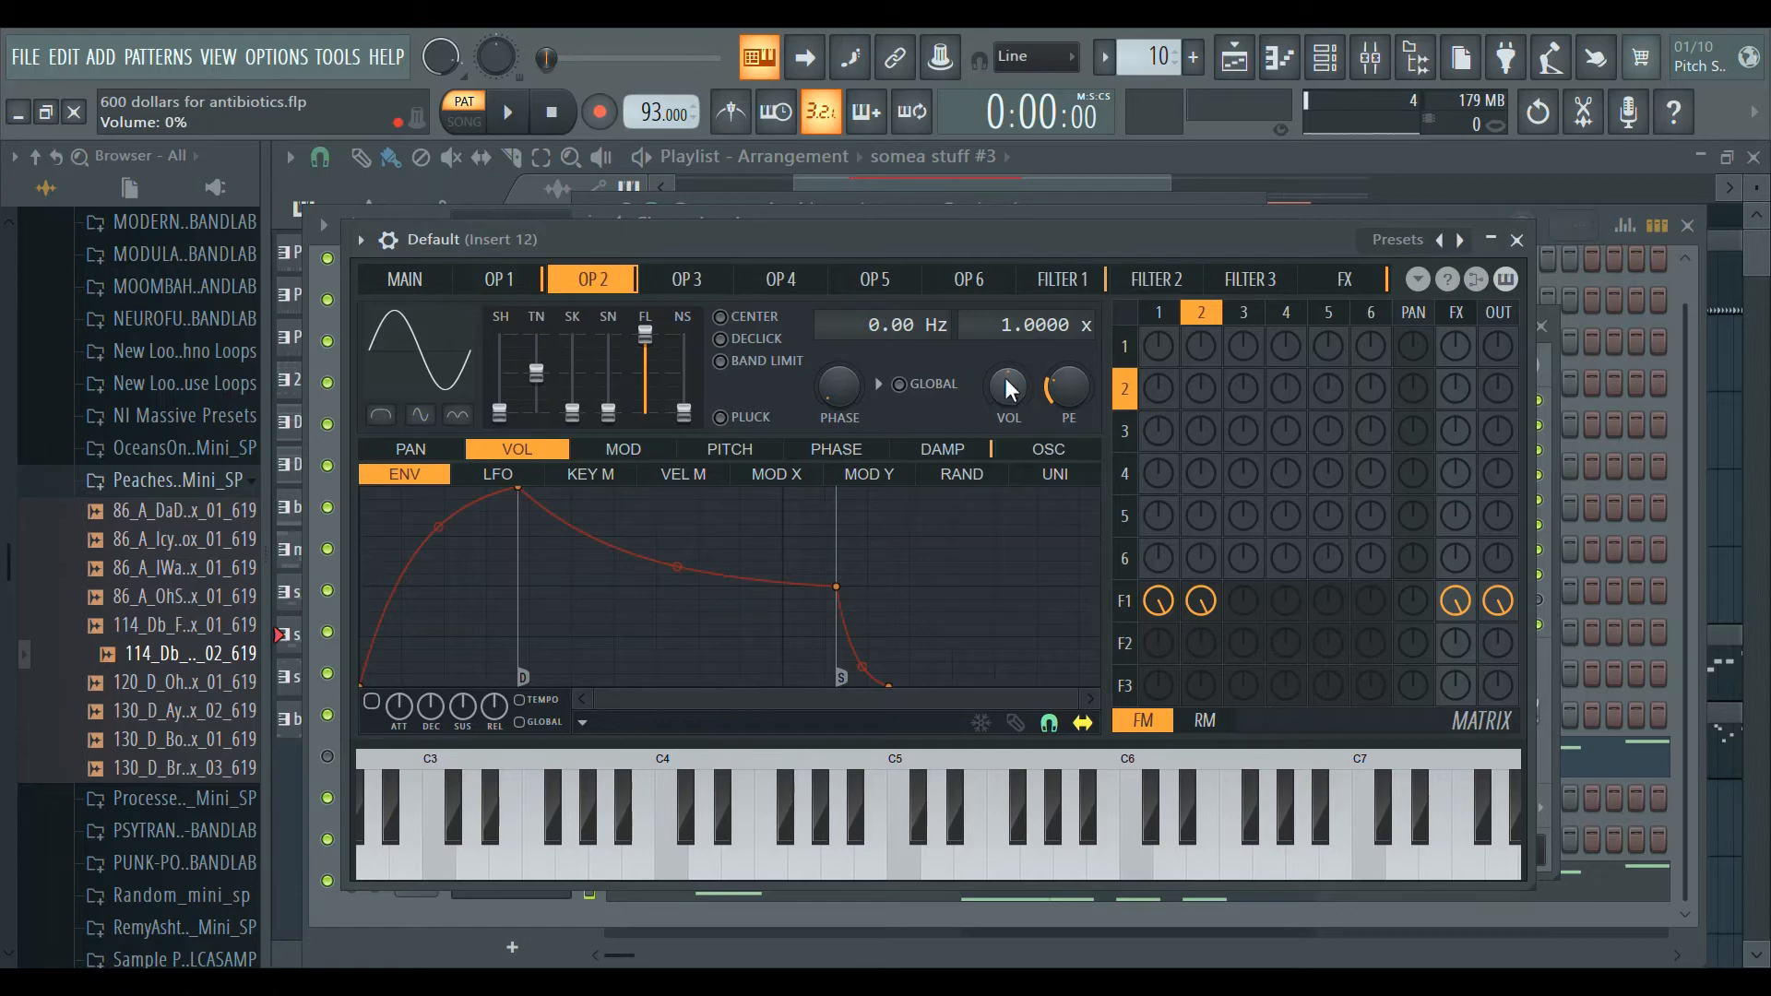
key(space)
key(space)
key(space)
drag(1007, 379, 1016, 340)
key(space)
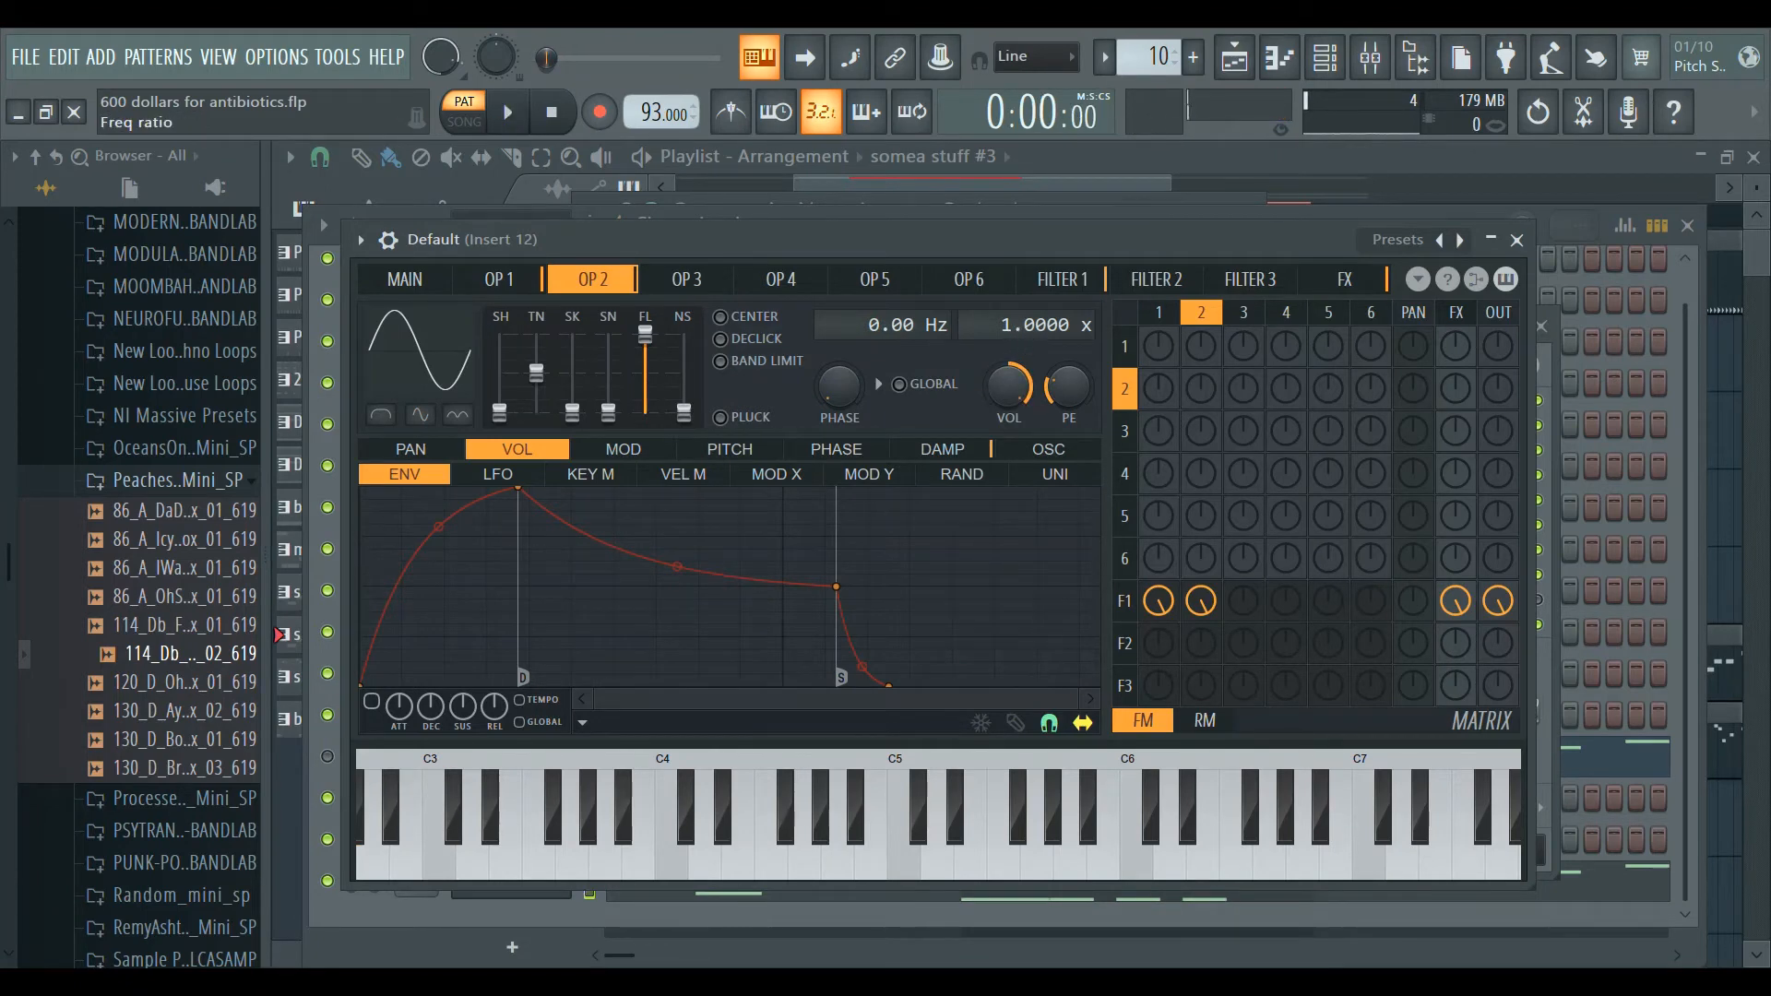
key(space)
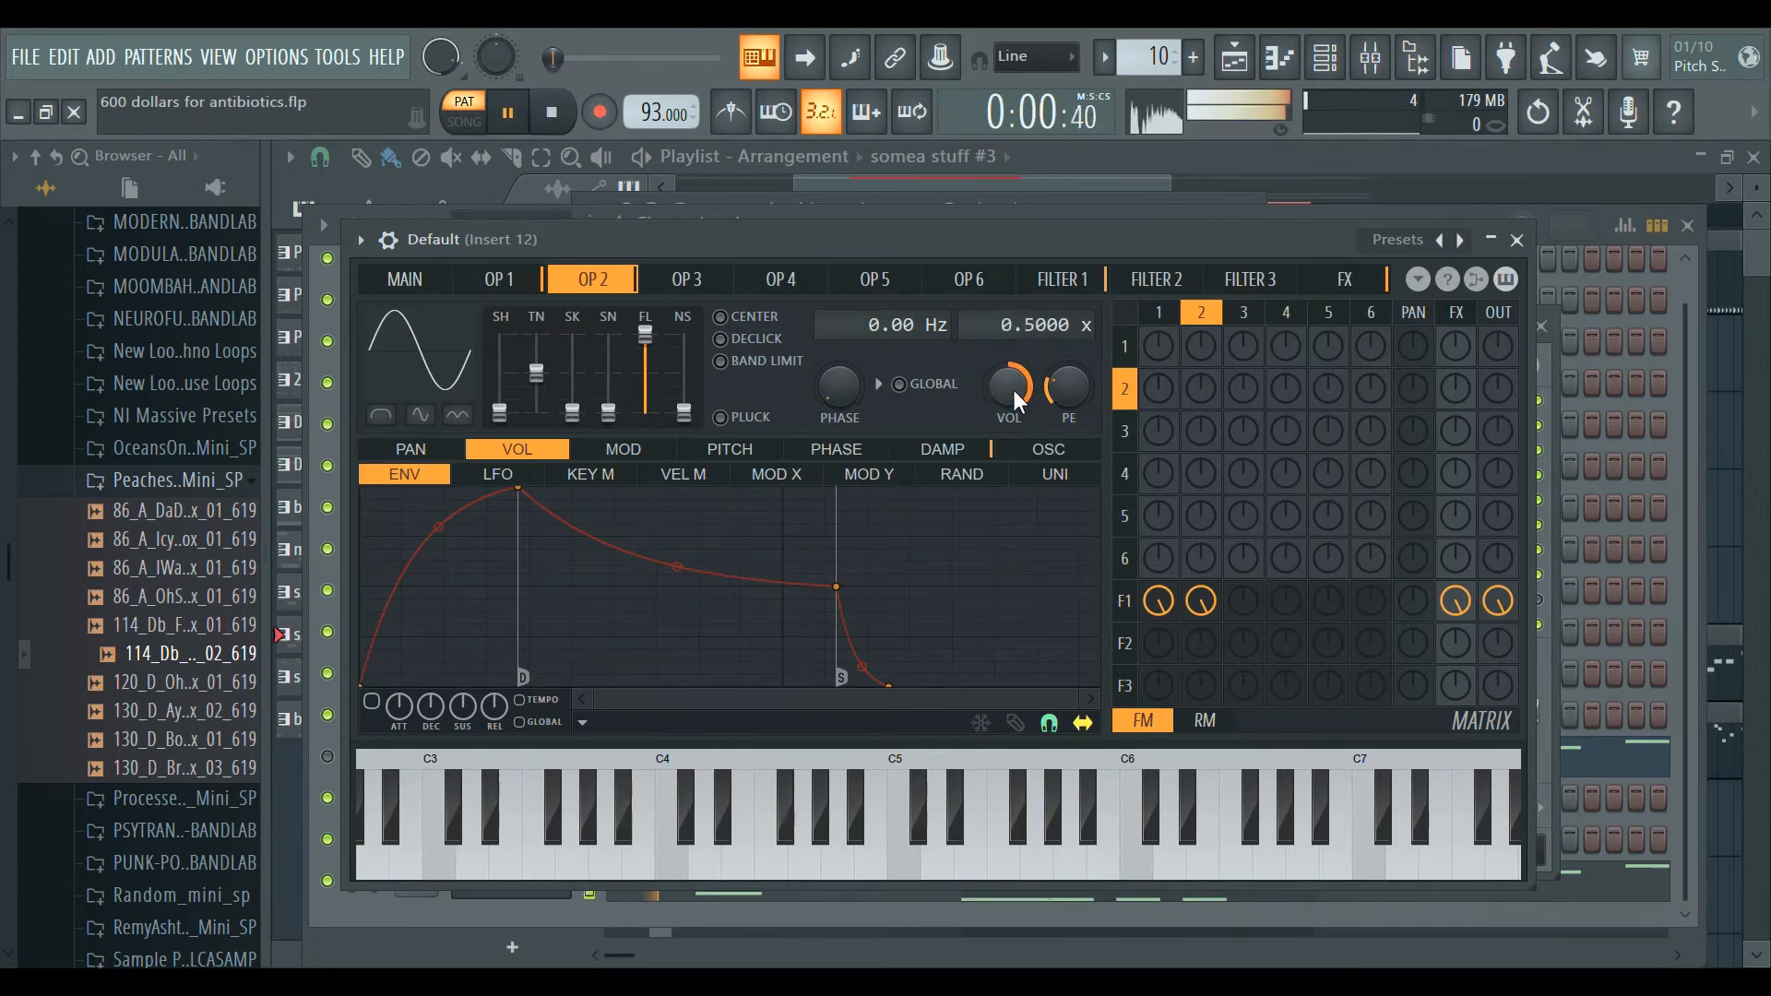
key(space)
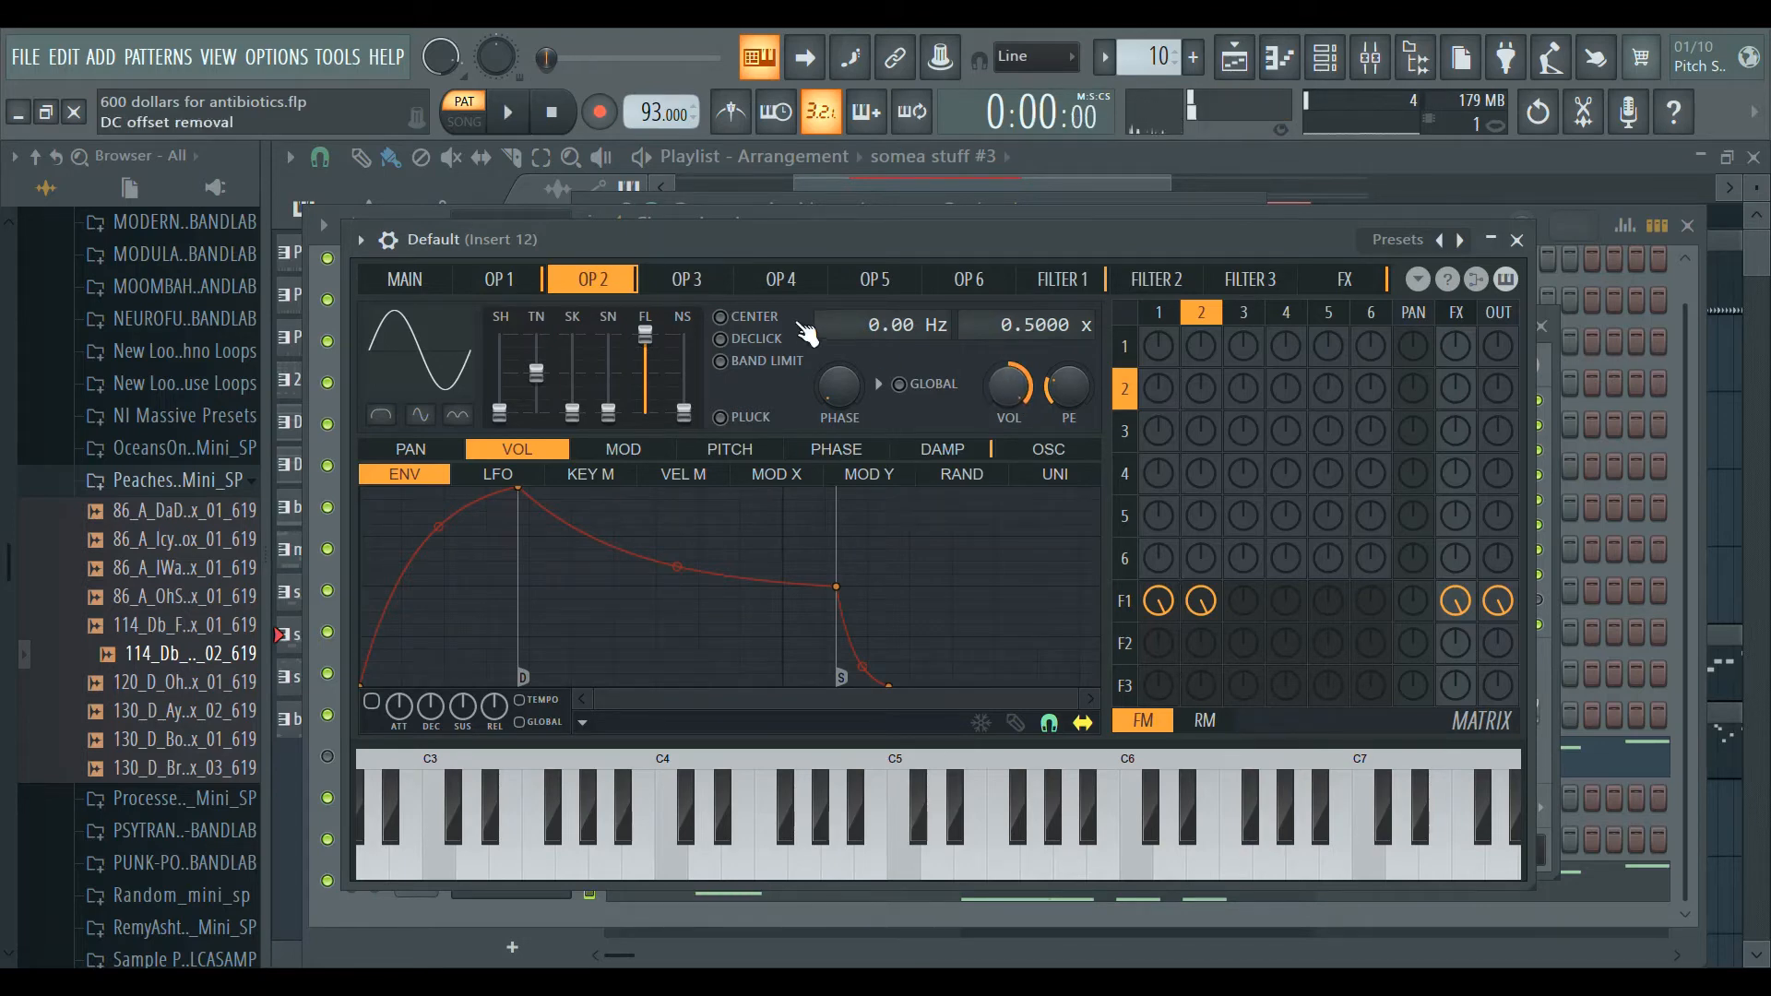
Test the pattern at a lower master pitch, raise the pitch again and return to operator 2's settings.
click(408, 282)
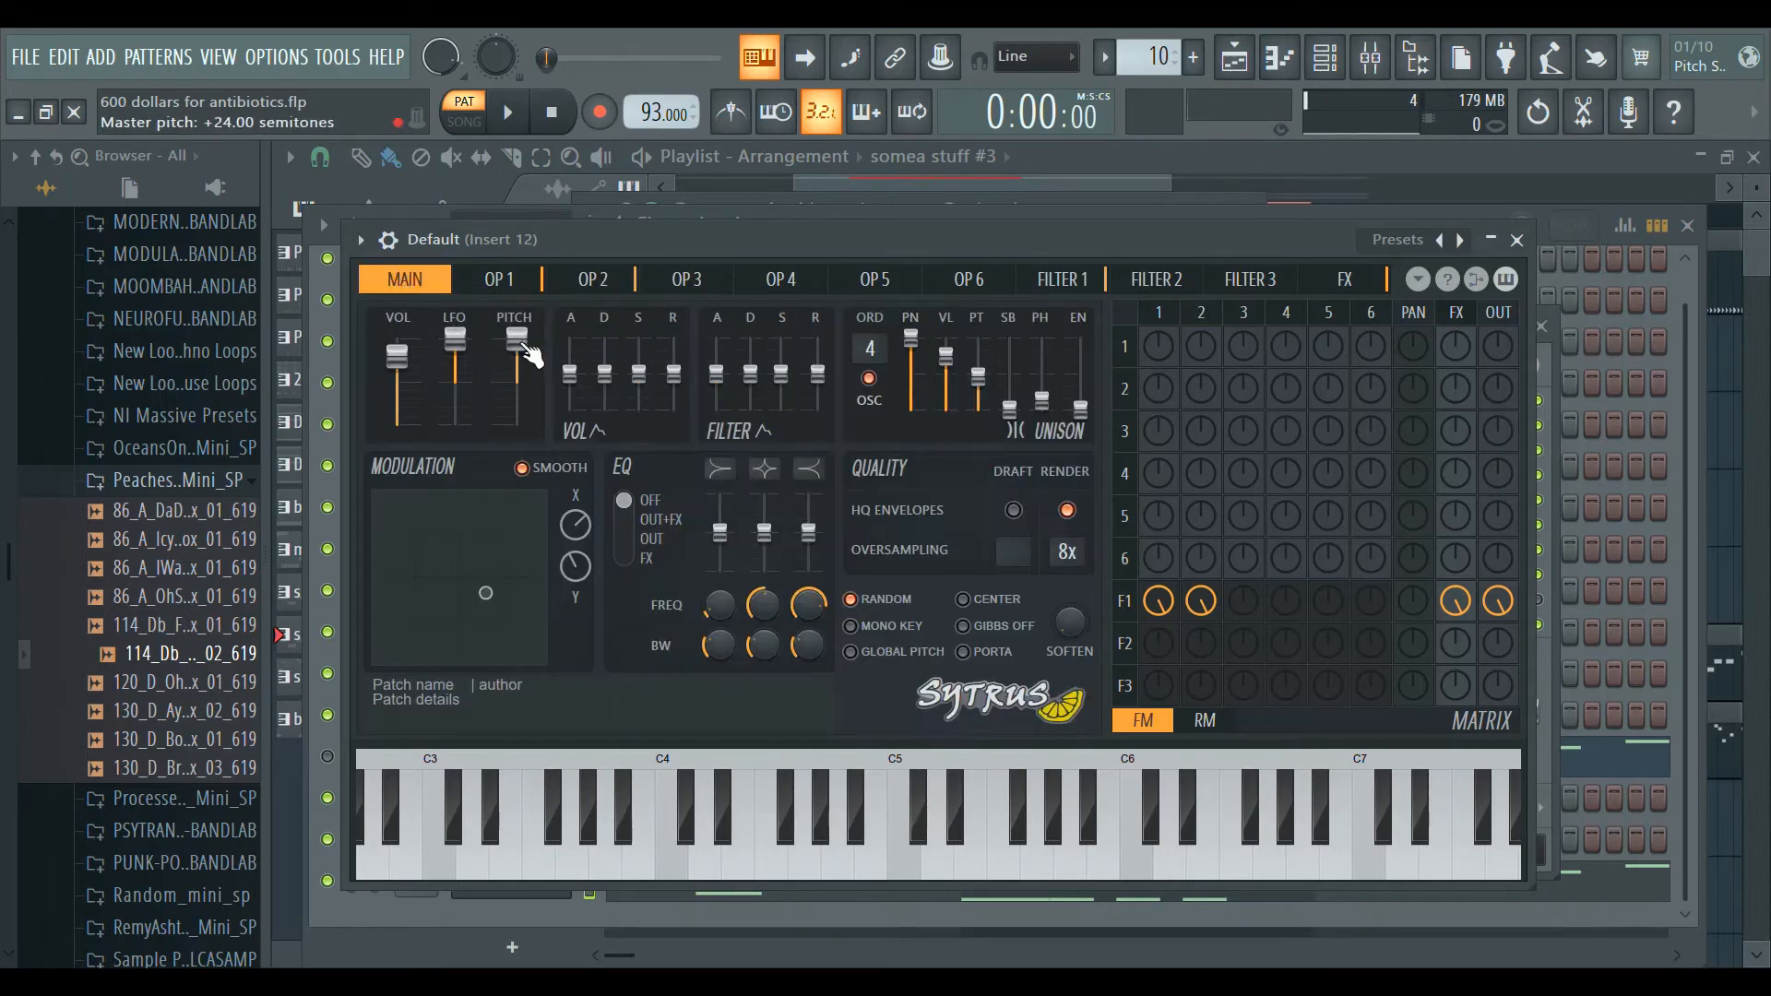
drag(517, 339, 517, 369)
key(space)
key(space)
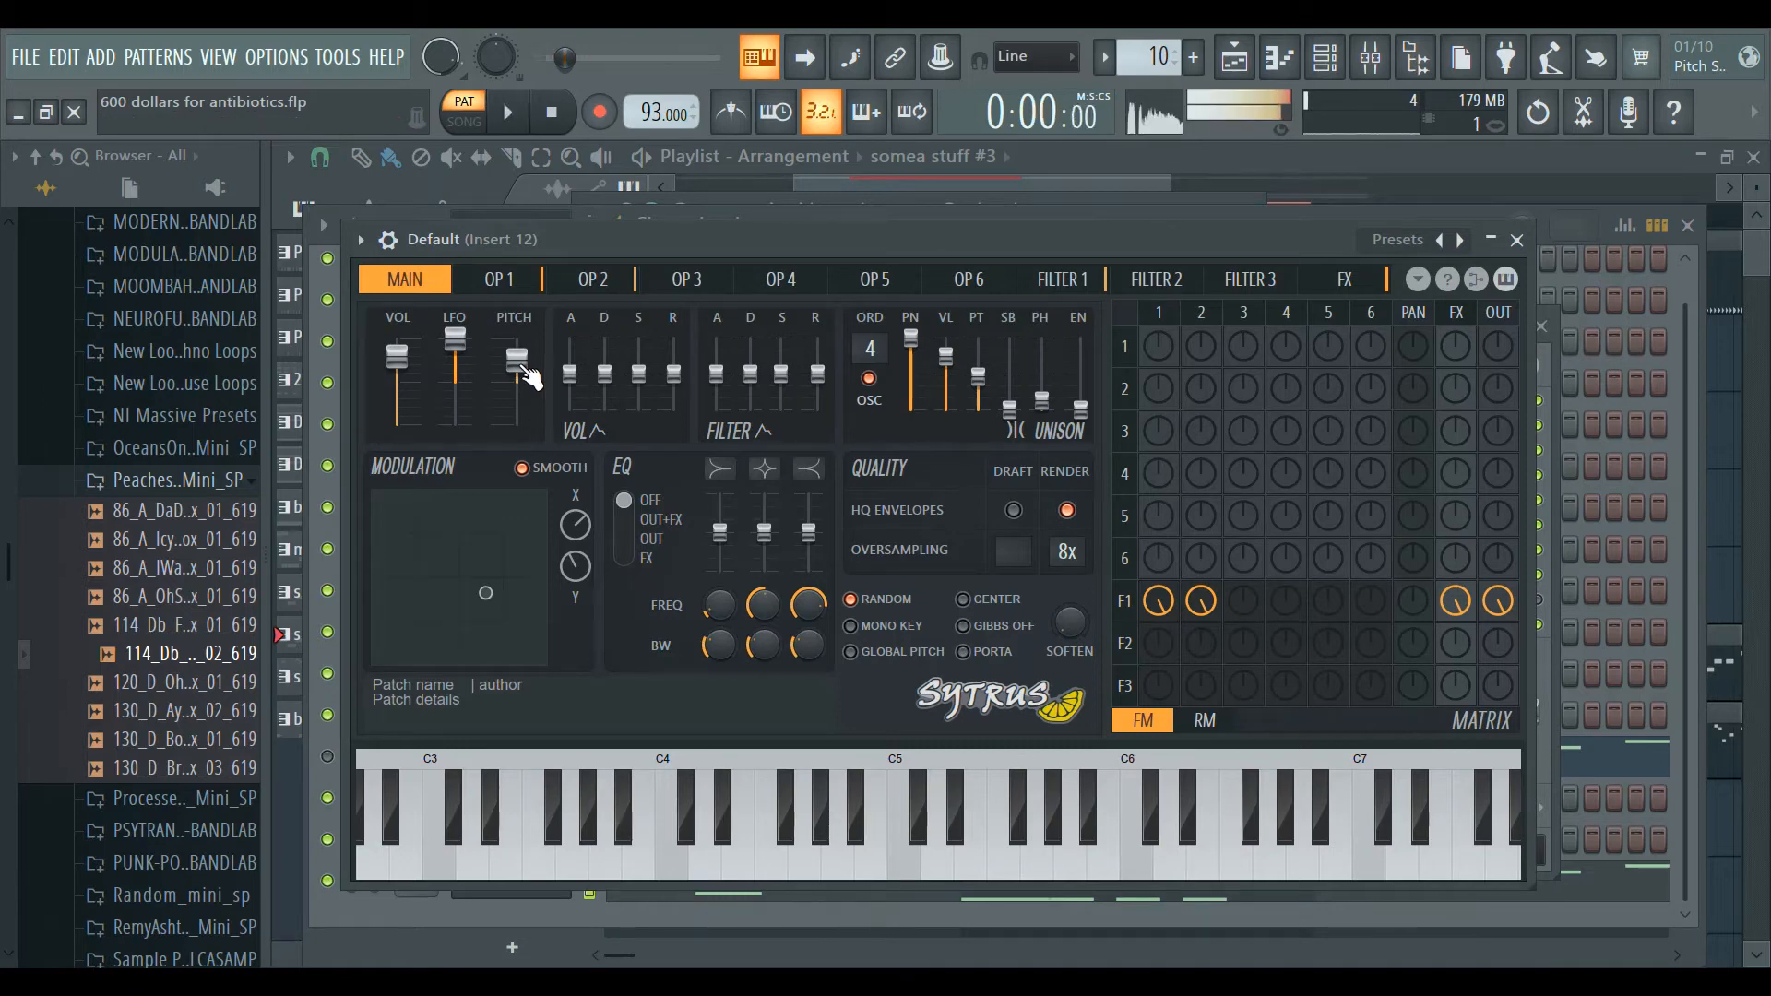
drag(527, 370, 527, 350)
click(595, 279)
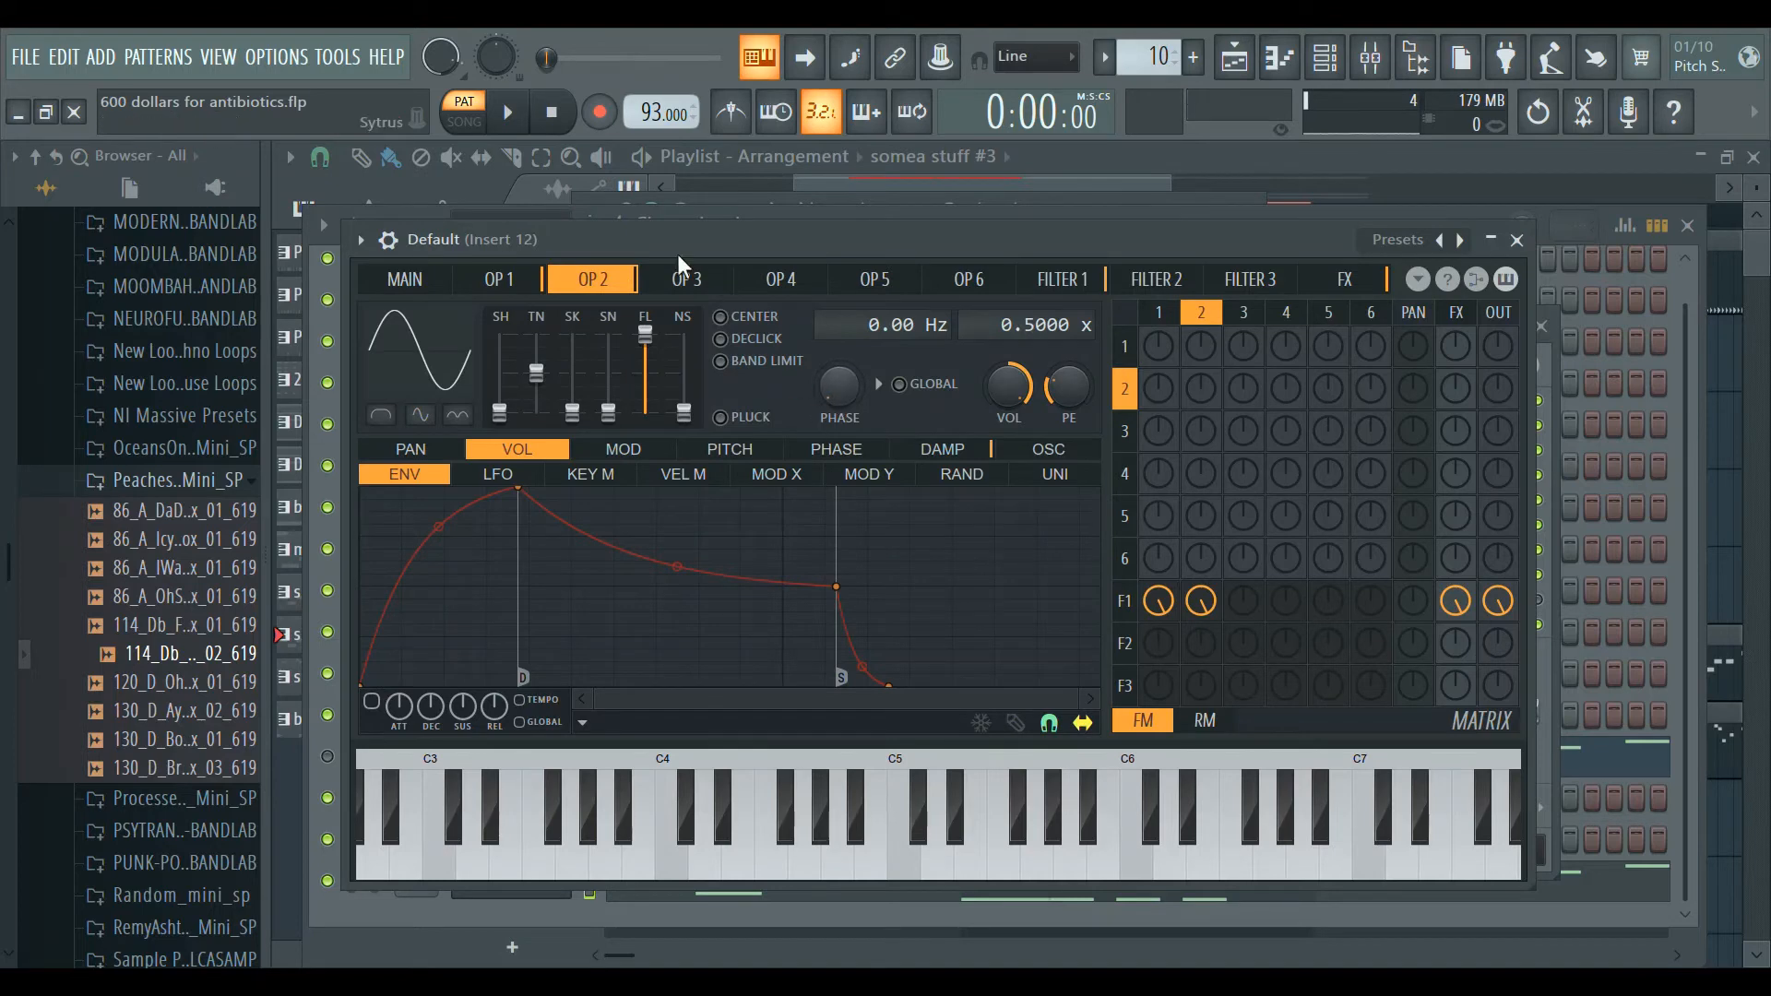
Examine the settings of operators 1 to 3, including operator 1's damp key mapping and volume envelope.
click(720, 293)
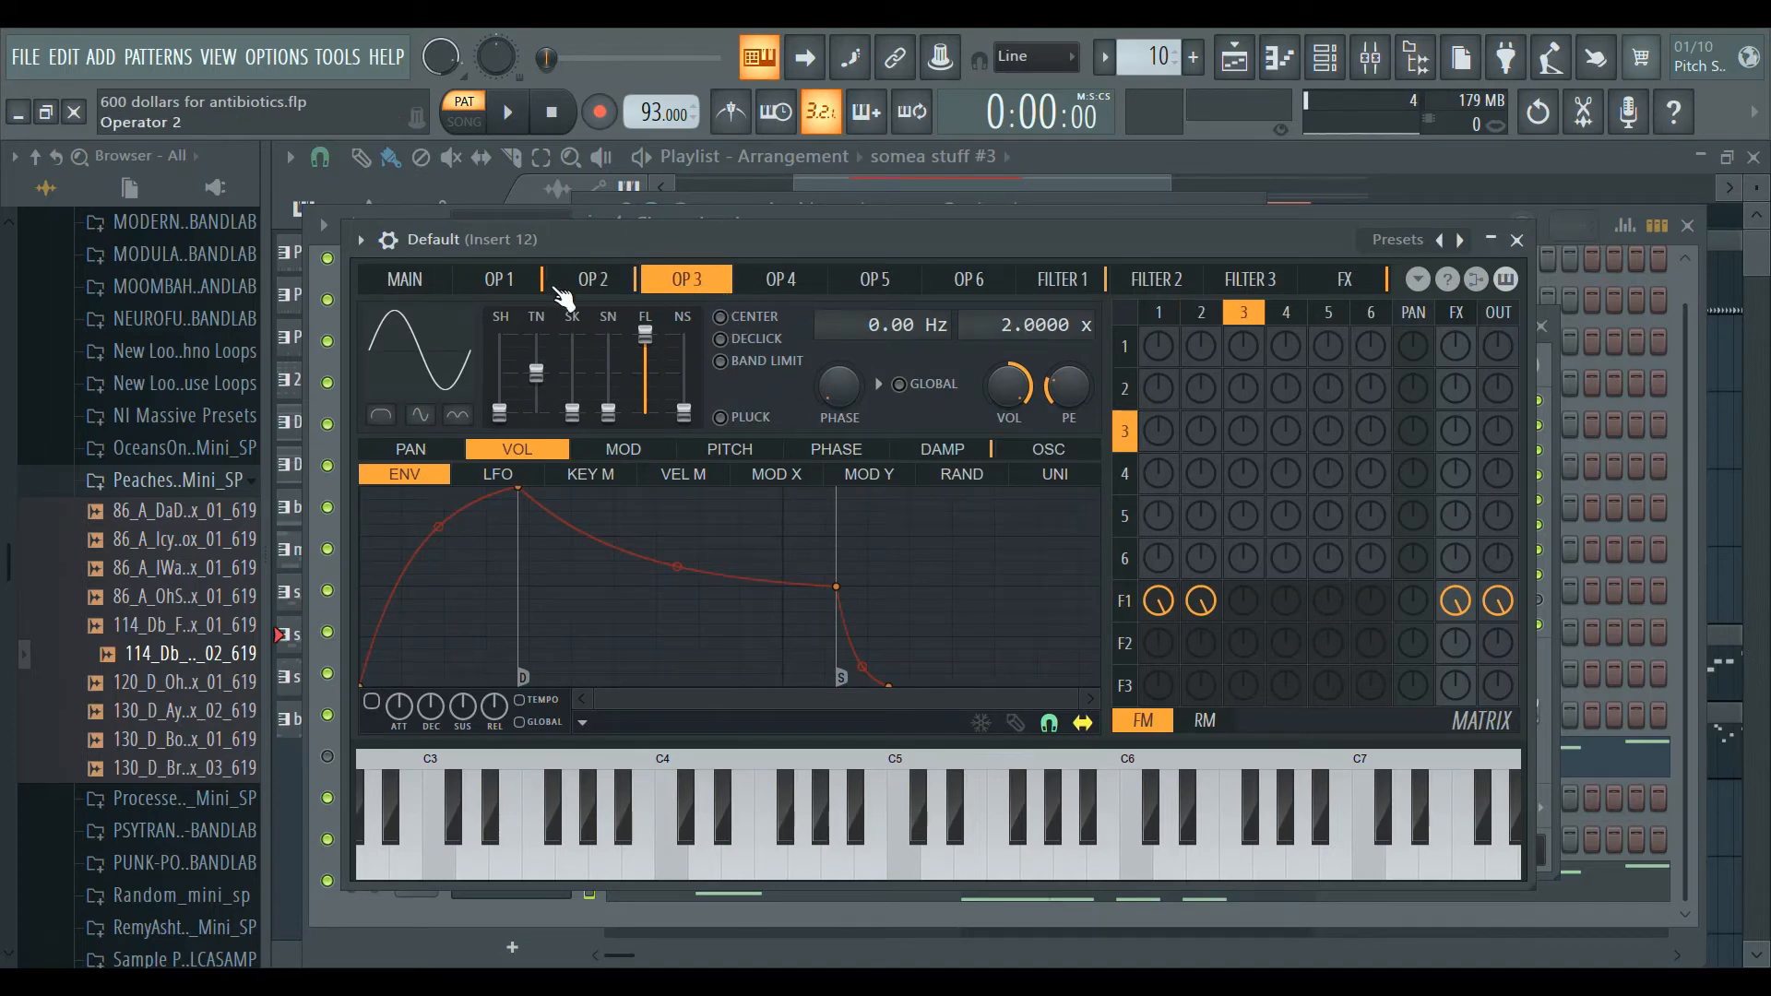
click(564, 286)
click(504, 277)
click(625, 276)
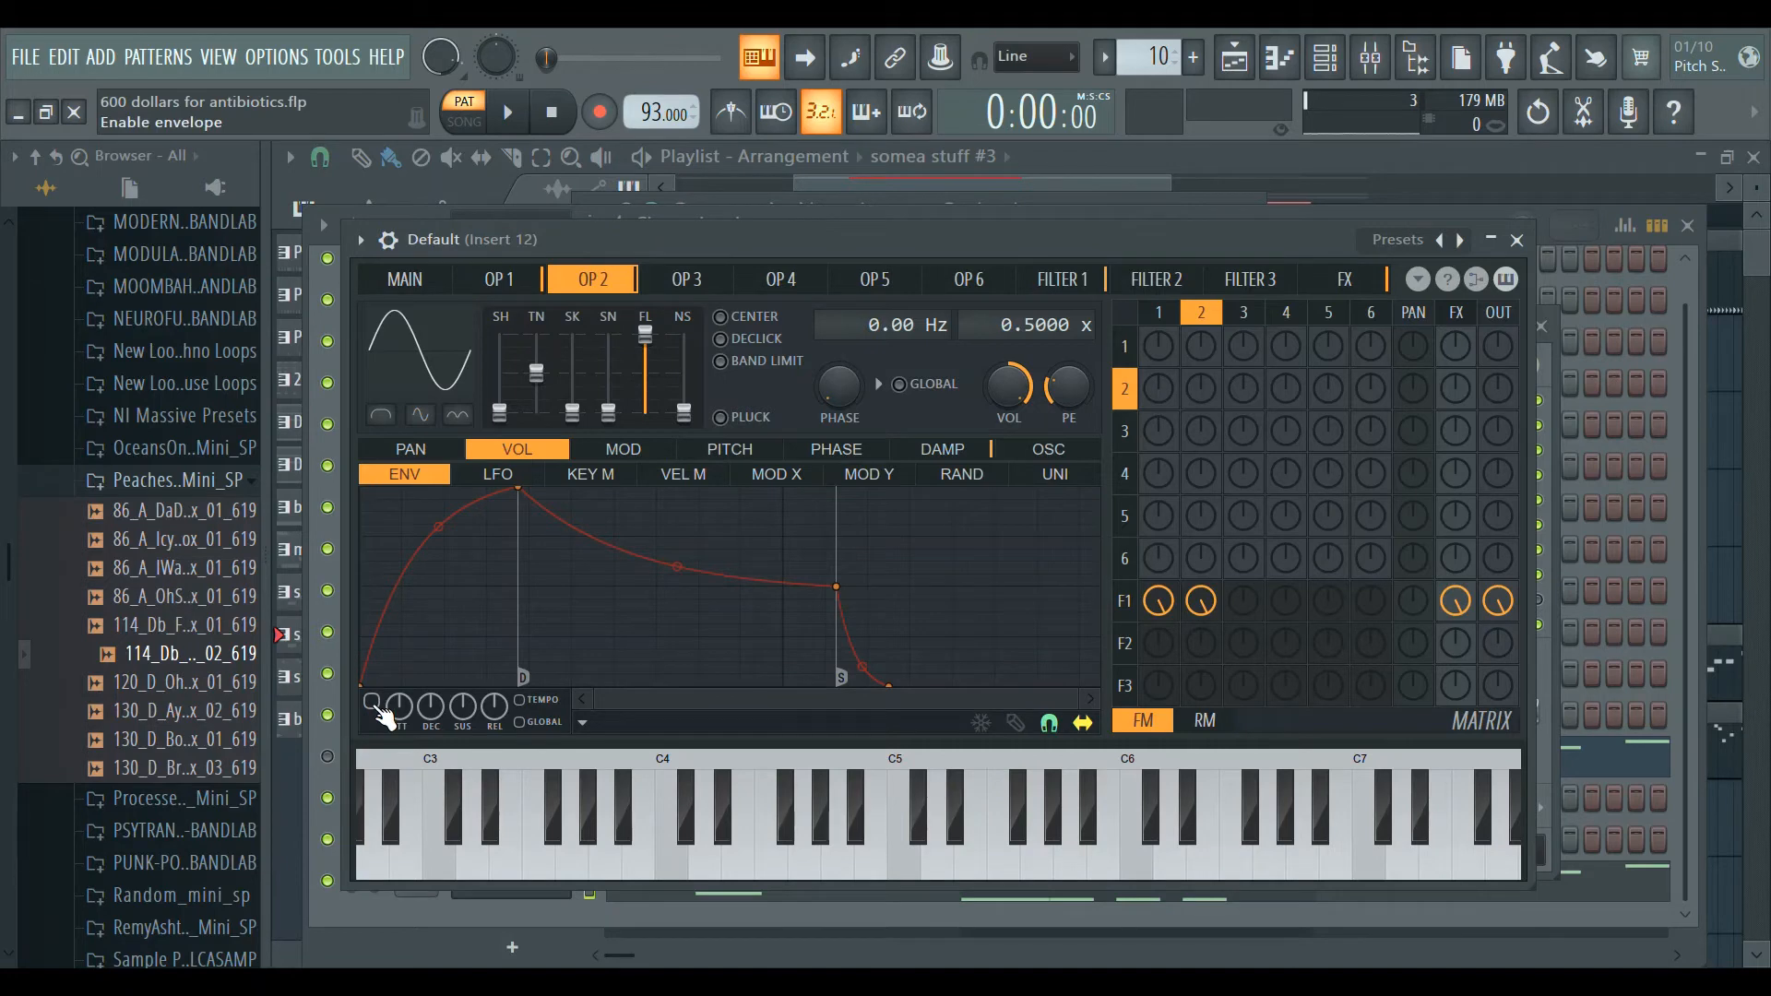
click(502, 288)
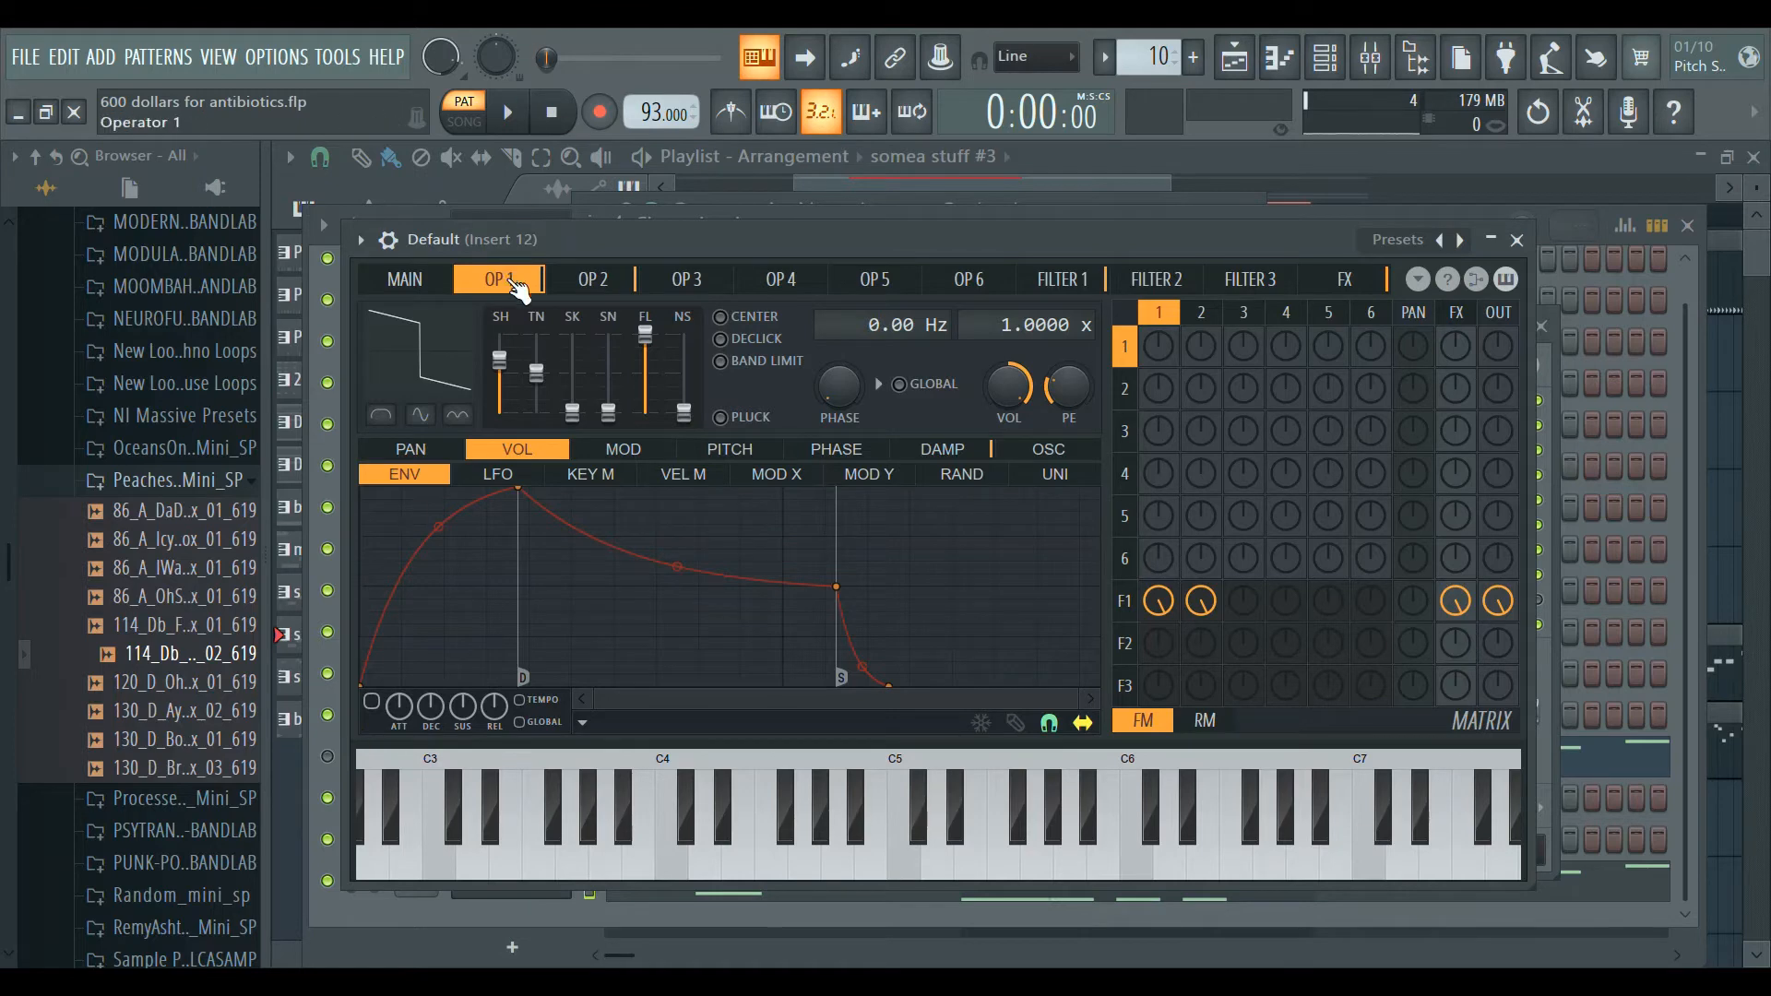
click(943, 449)
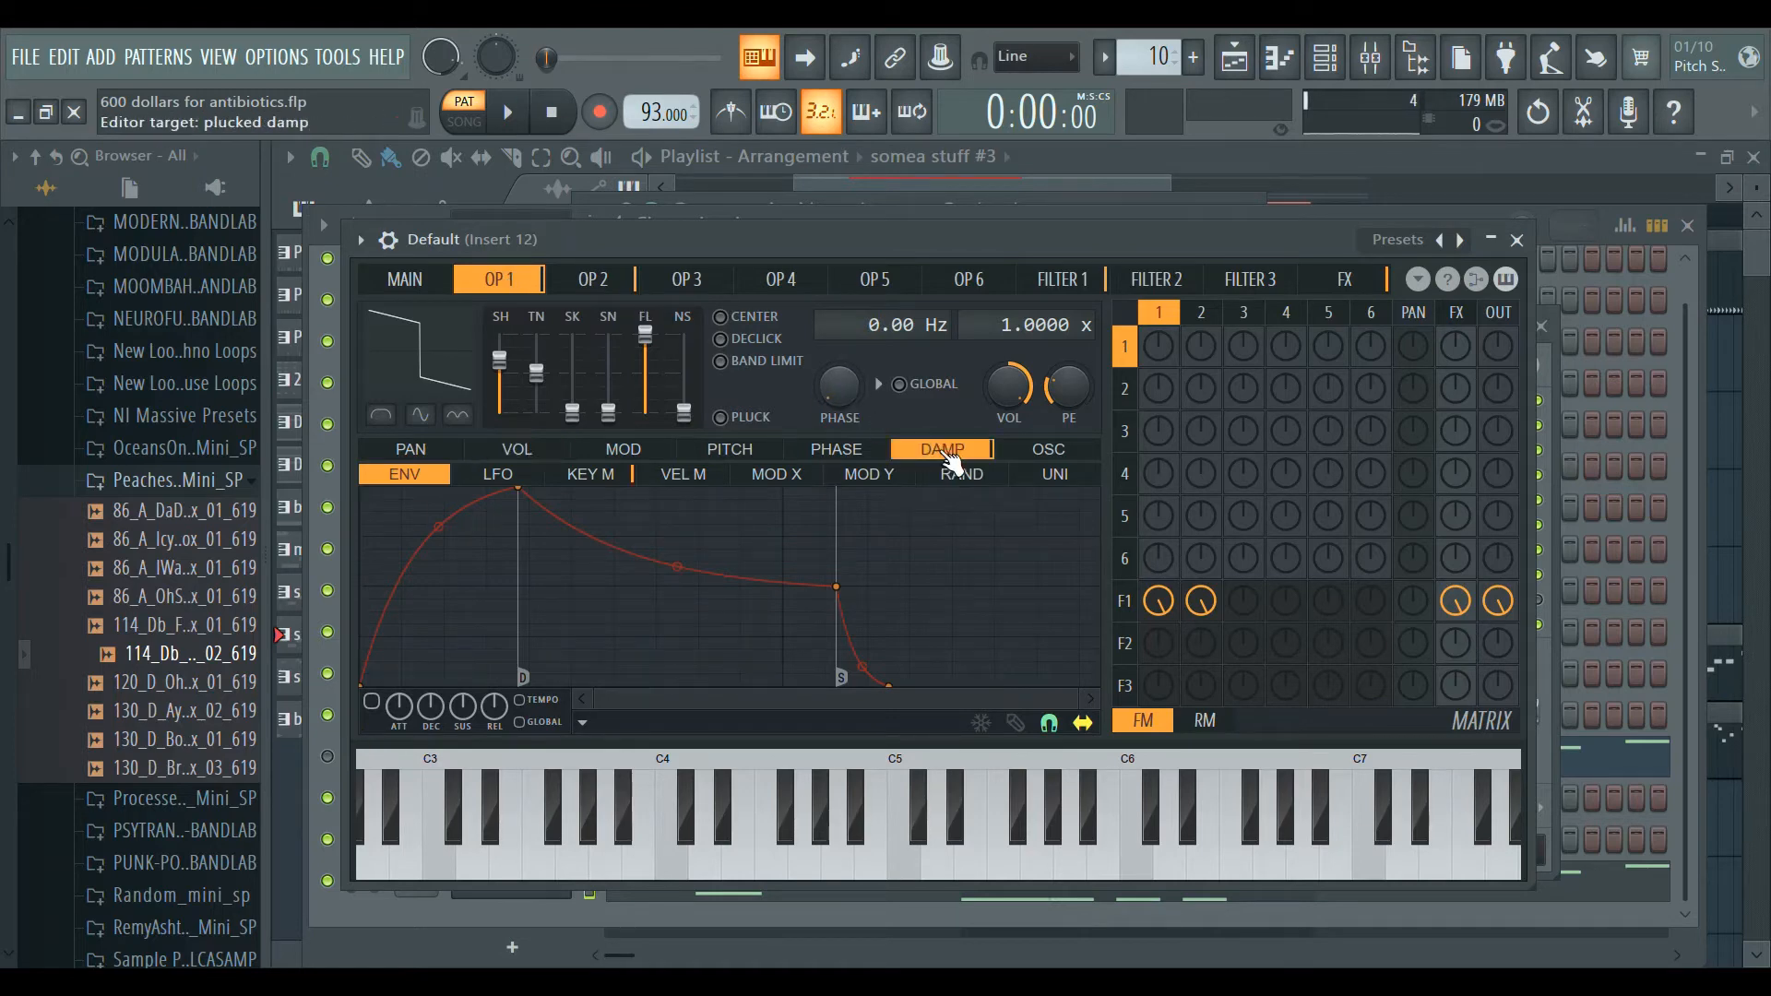
click(590, 474)
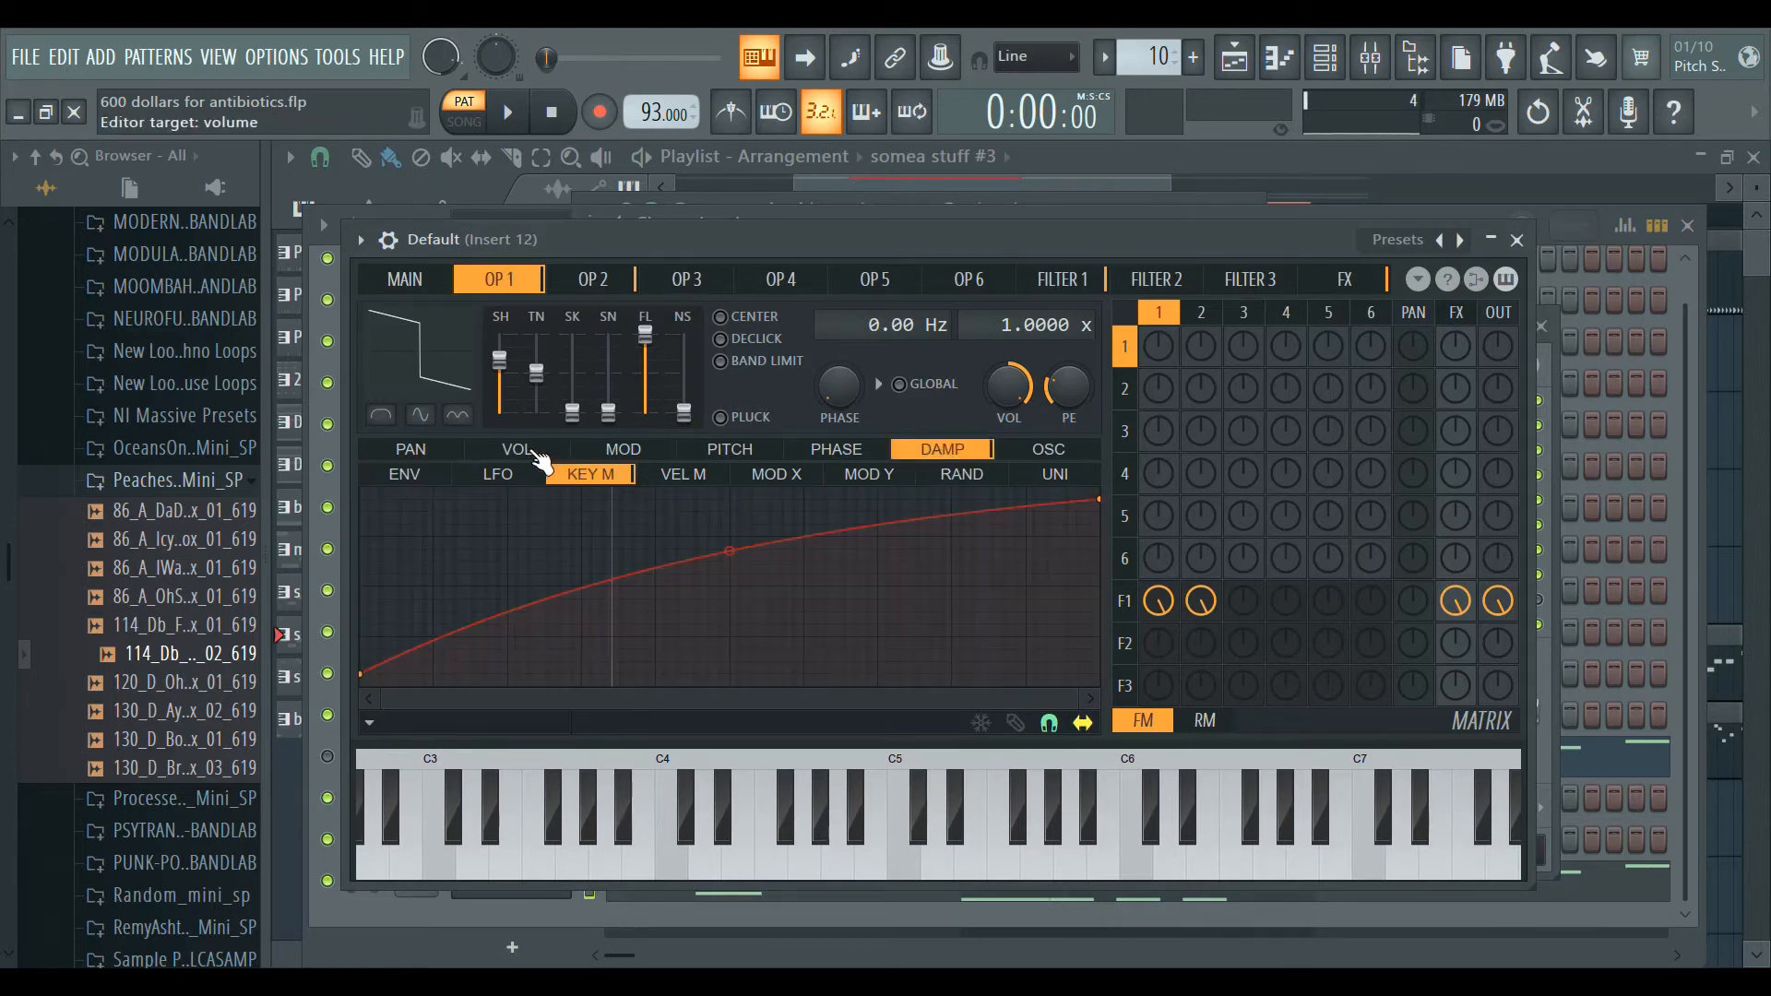
click(518, 451)
click(396, 474)
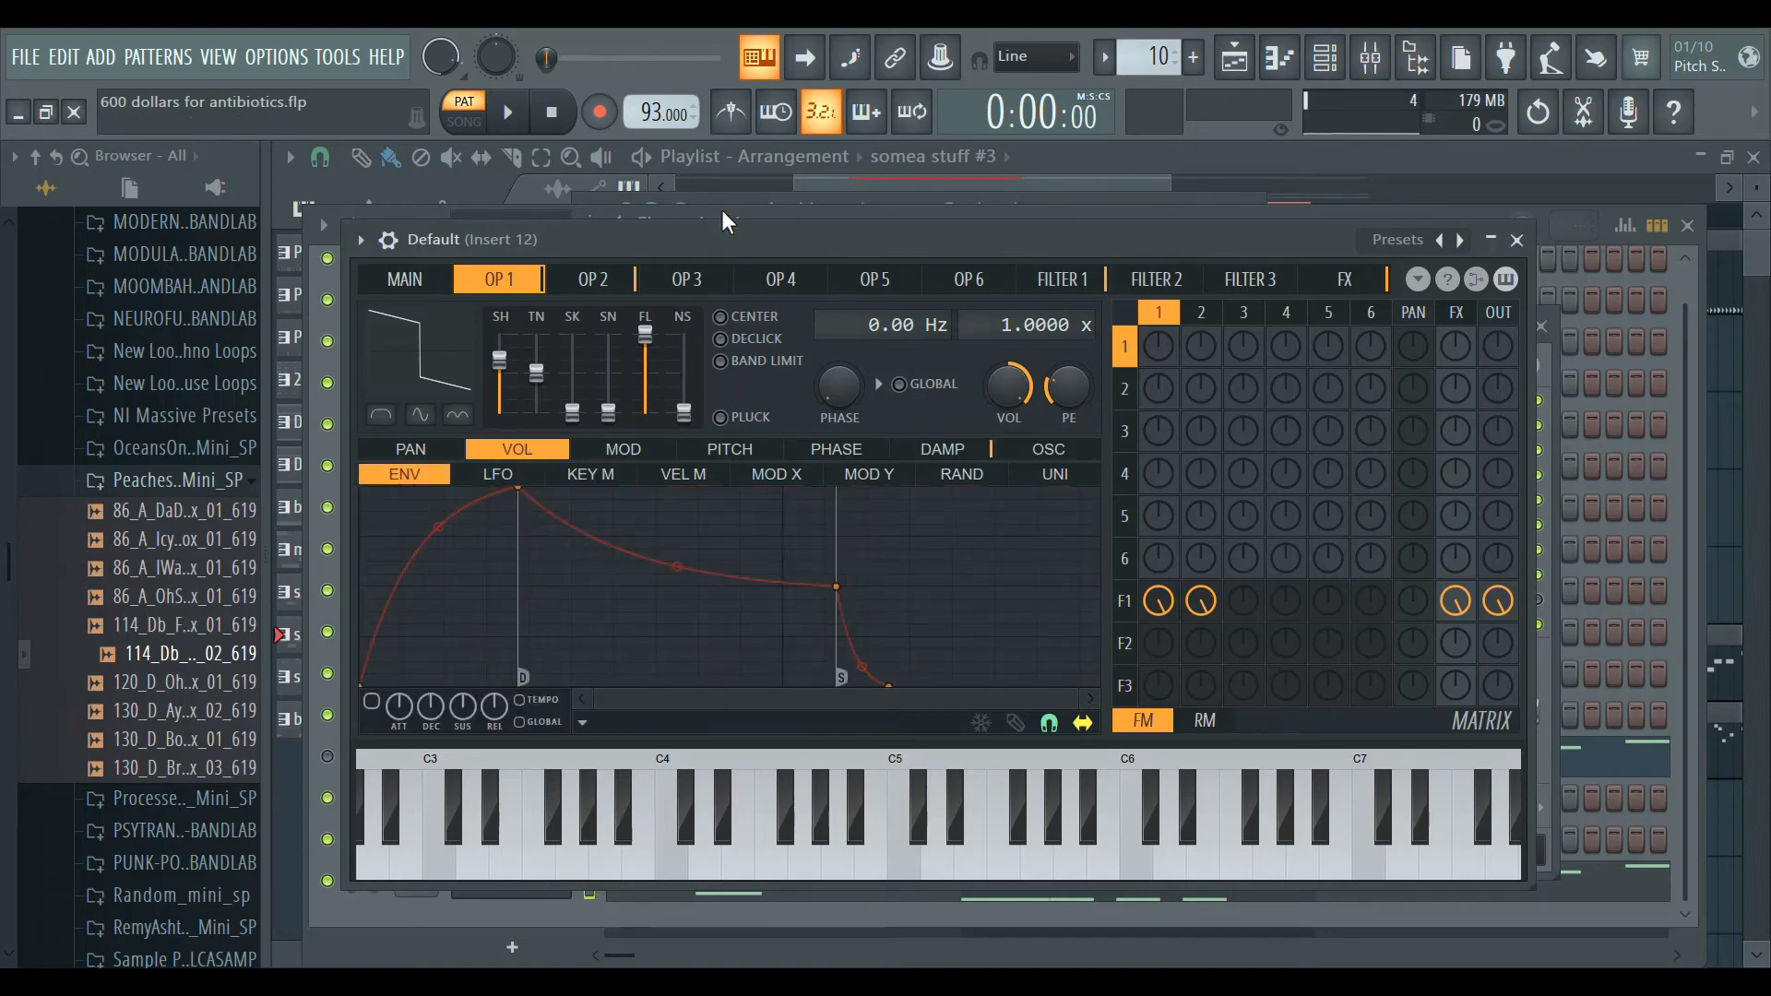
click(653, 281)
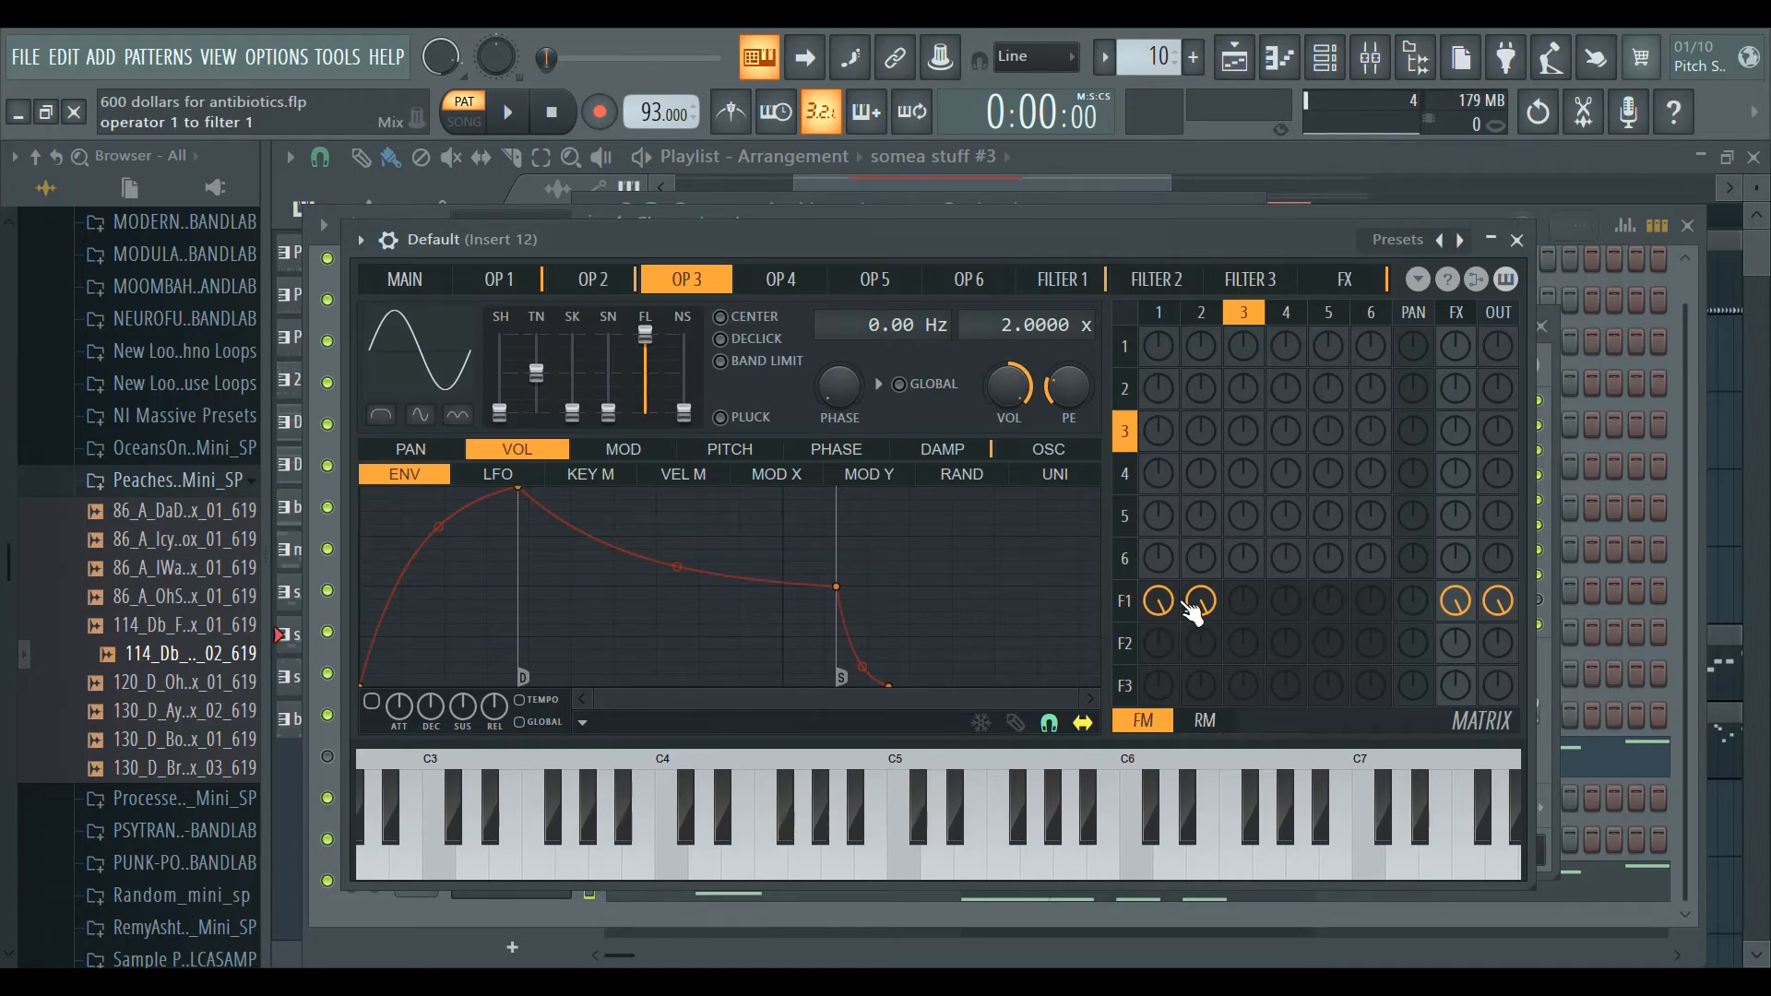
Lower operator 2's send to filter 1 to 0% while testing the pattern, and return to operator 1's settings.
click(598, 283)
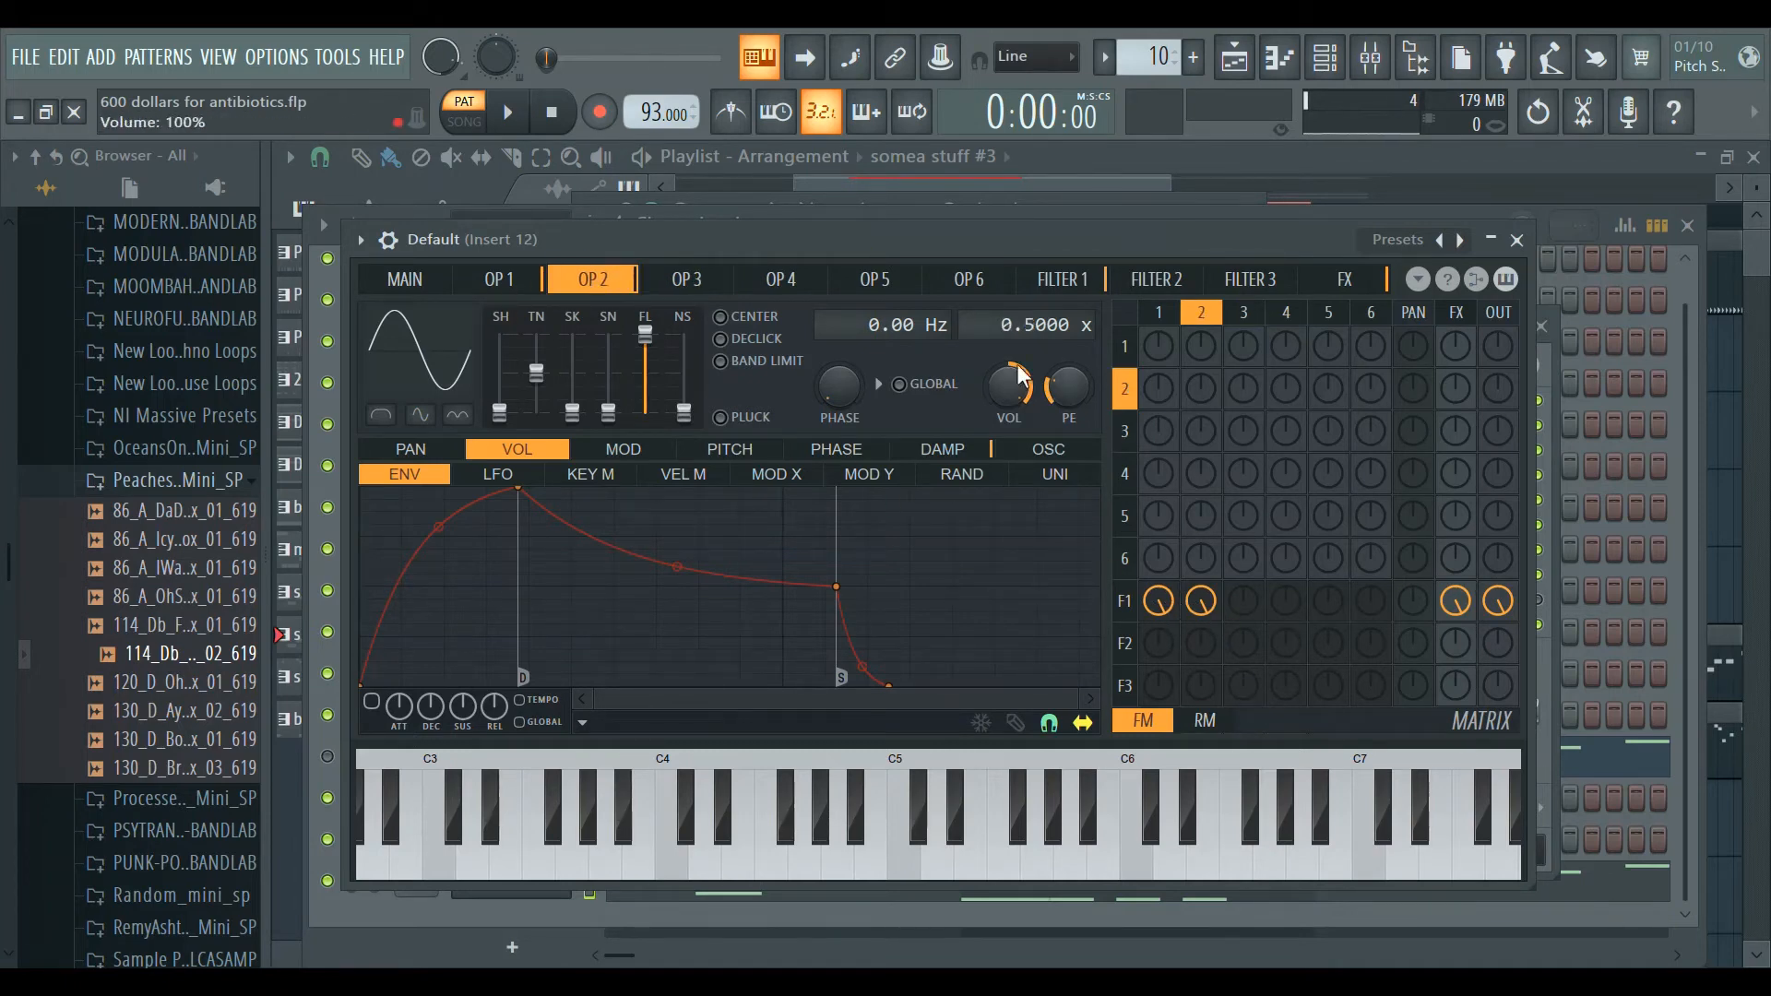
drag(1208, 622, 1209, 617)
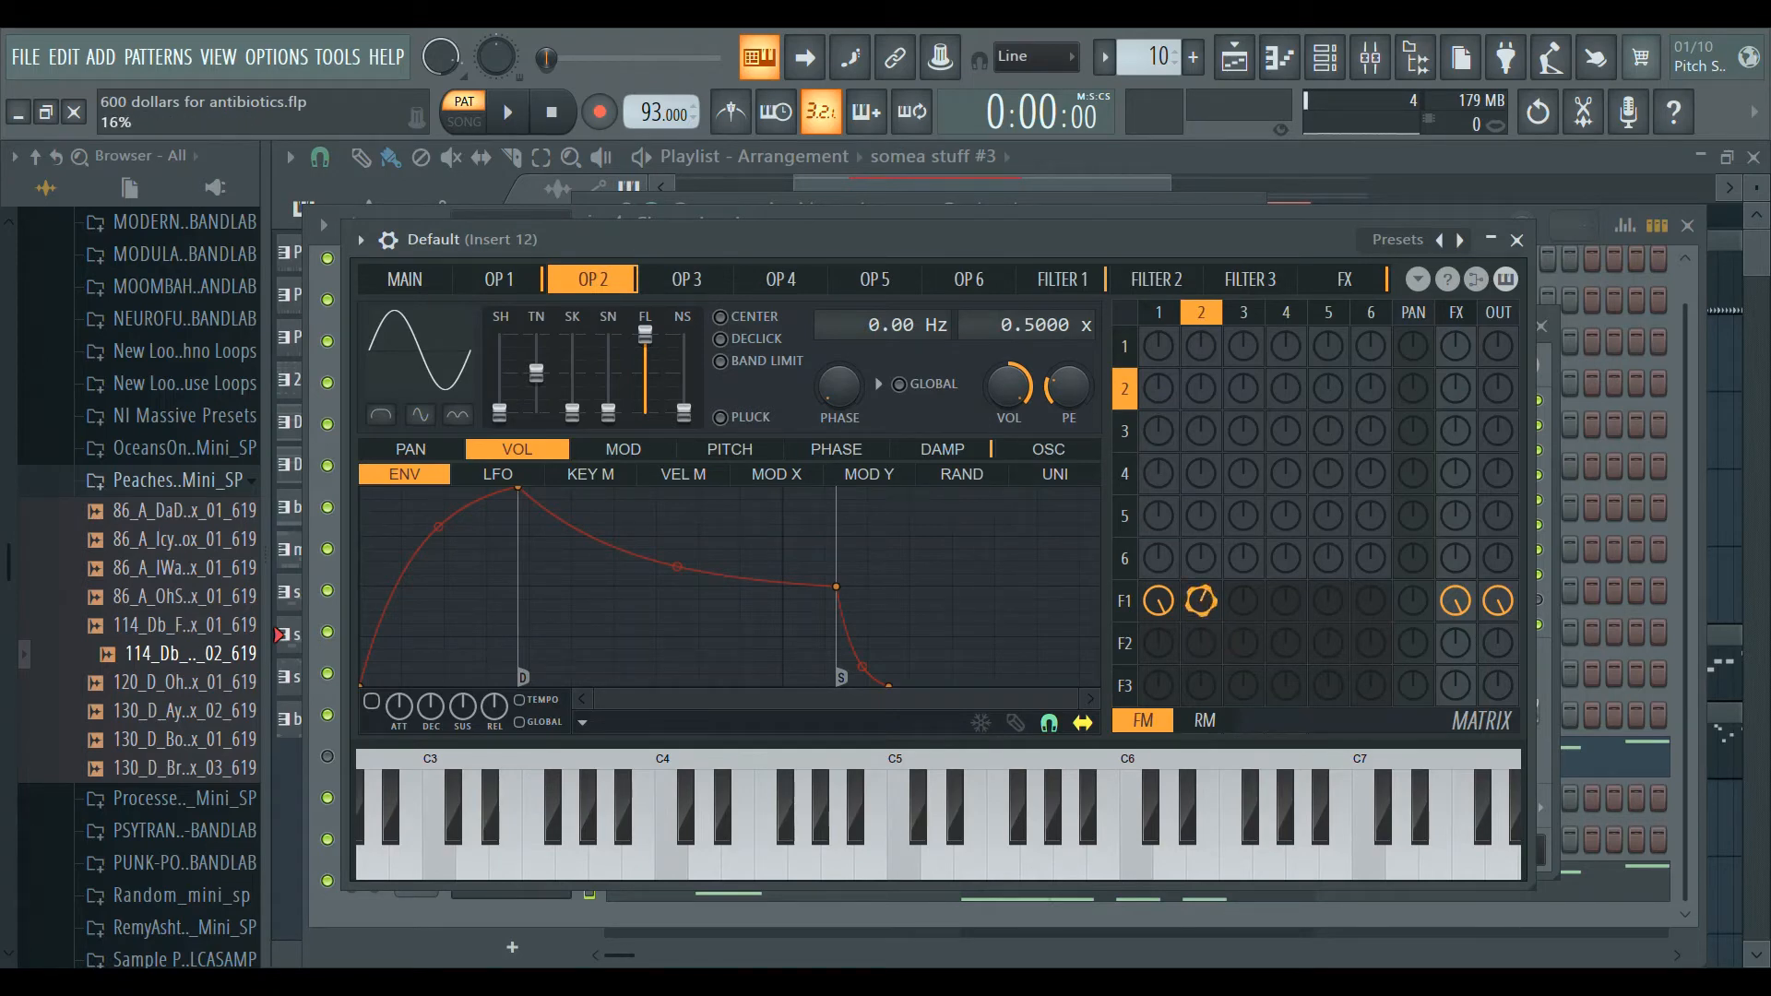
key(space)
drag(1208, 617, 1208, 618)
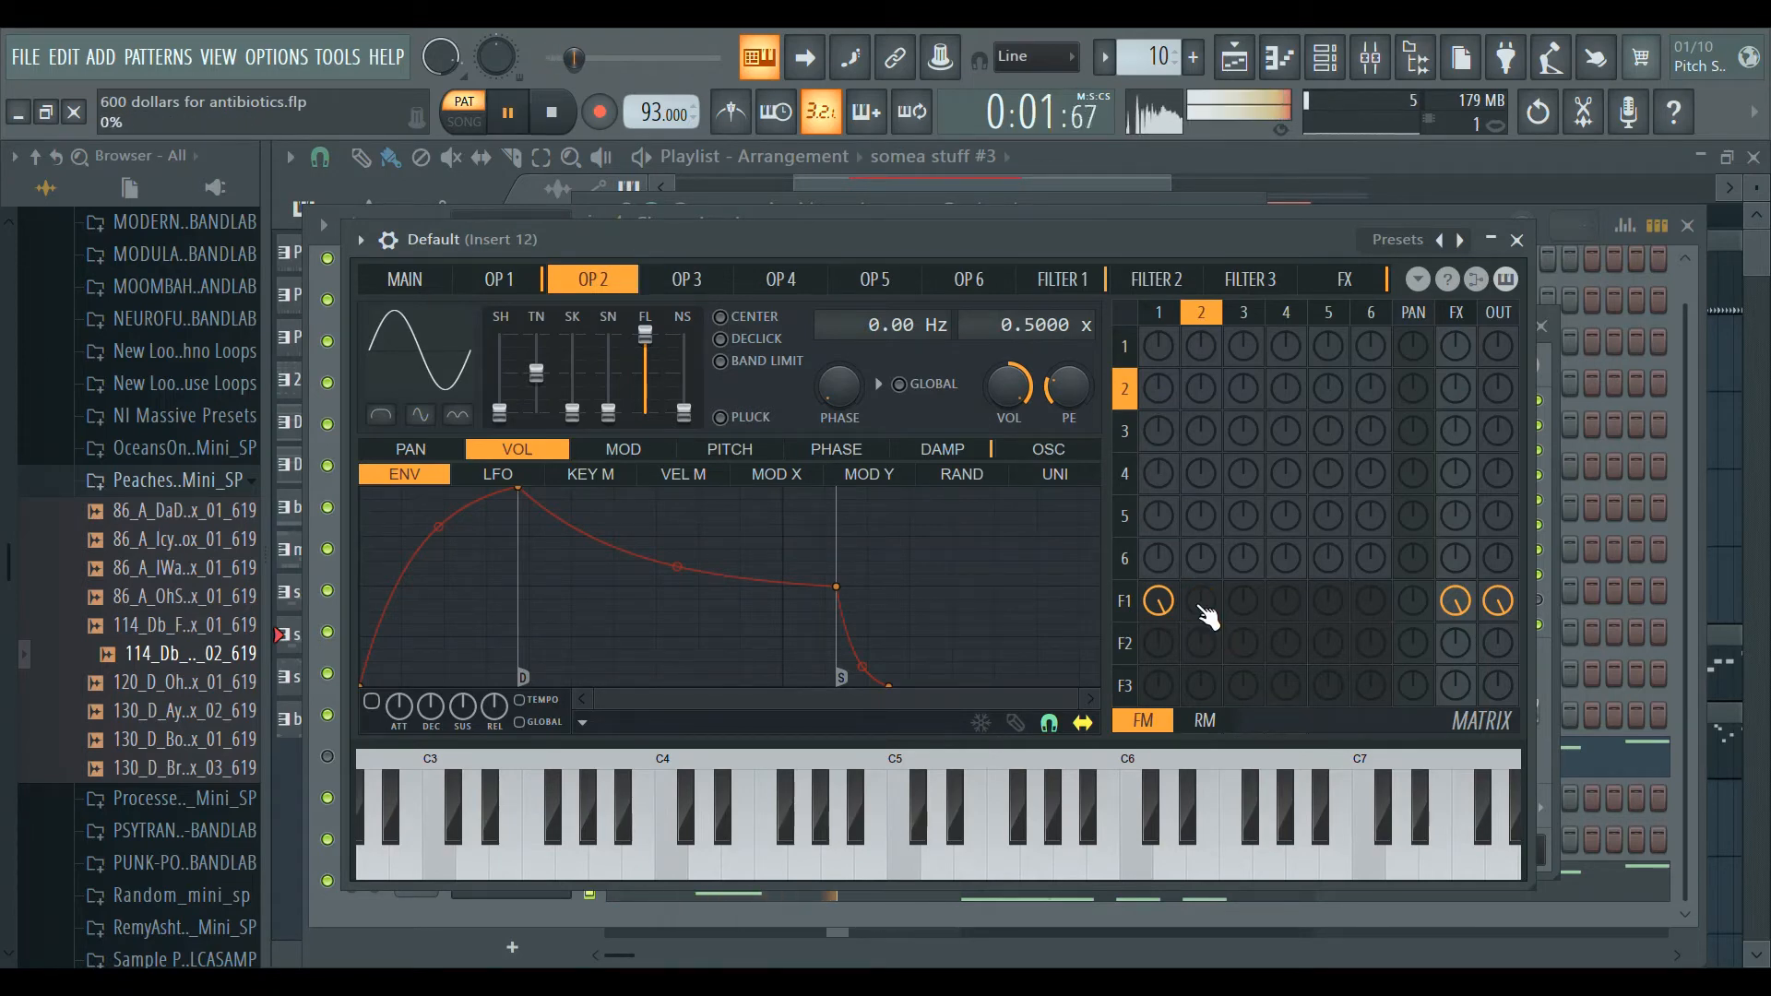
click(524, 286)
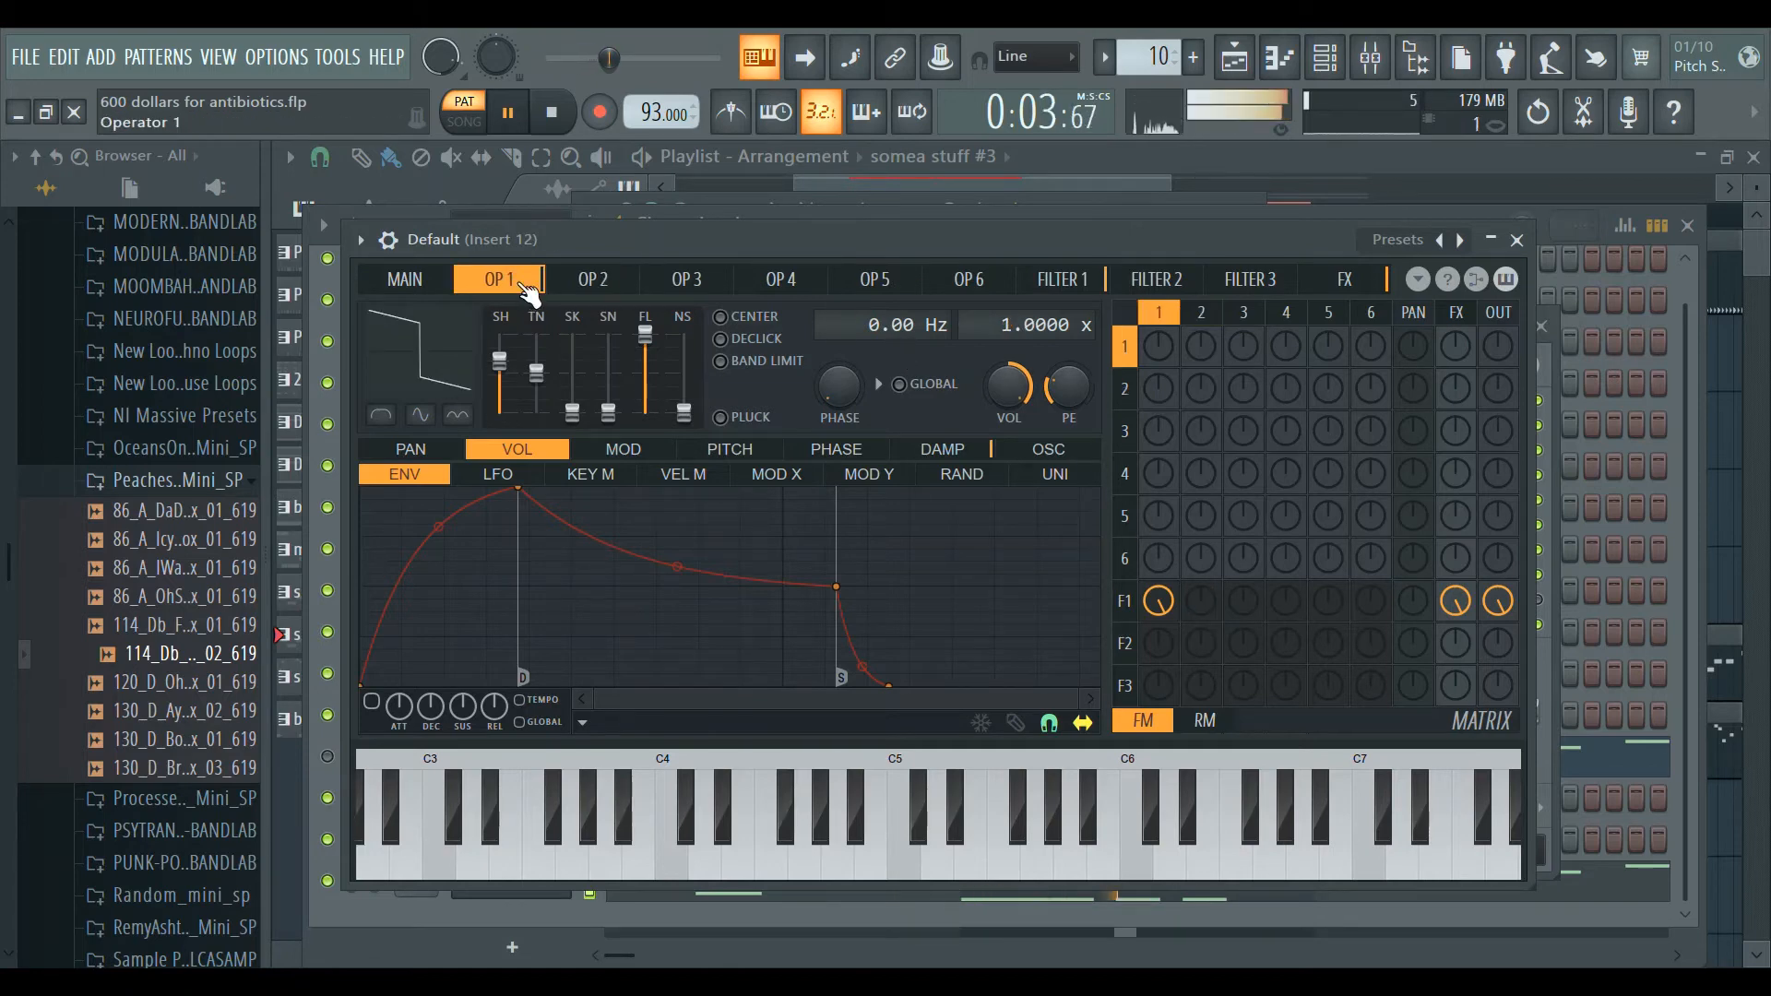
Lower operator 1's volume to 0% and raise operator 2's send to filter 1 to its maximum.
drag(1026, 384, 1026, 406)
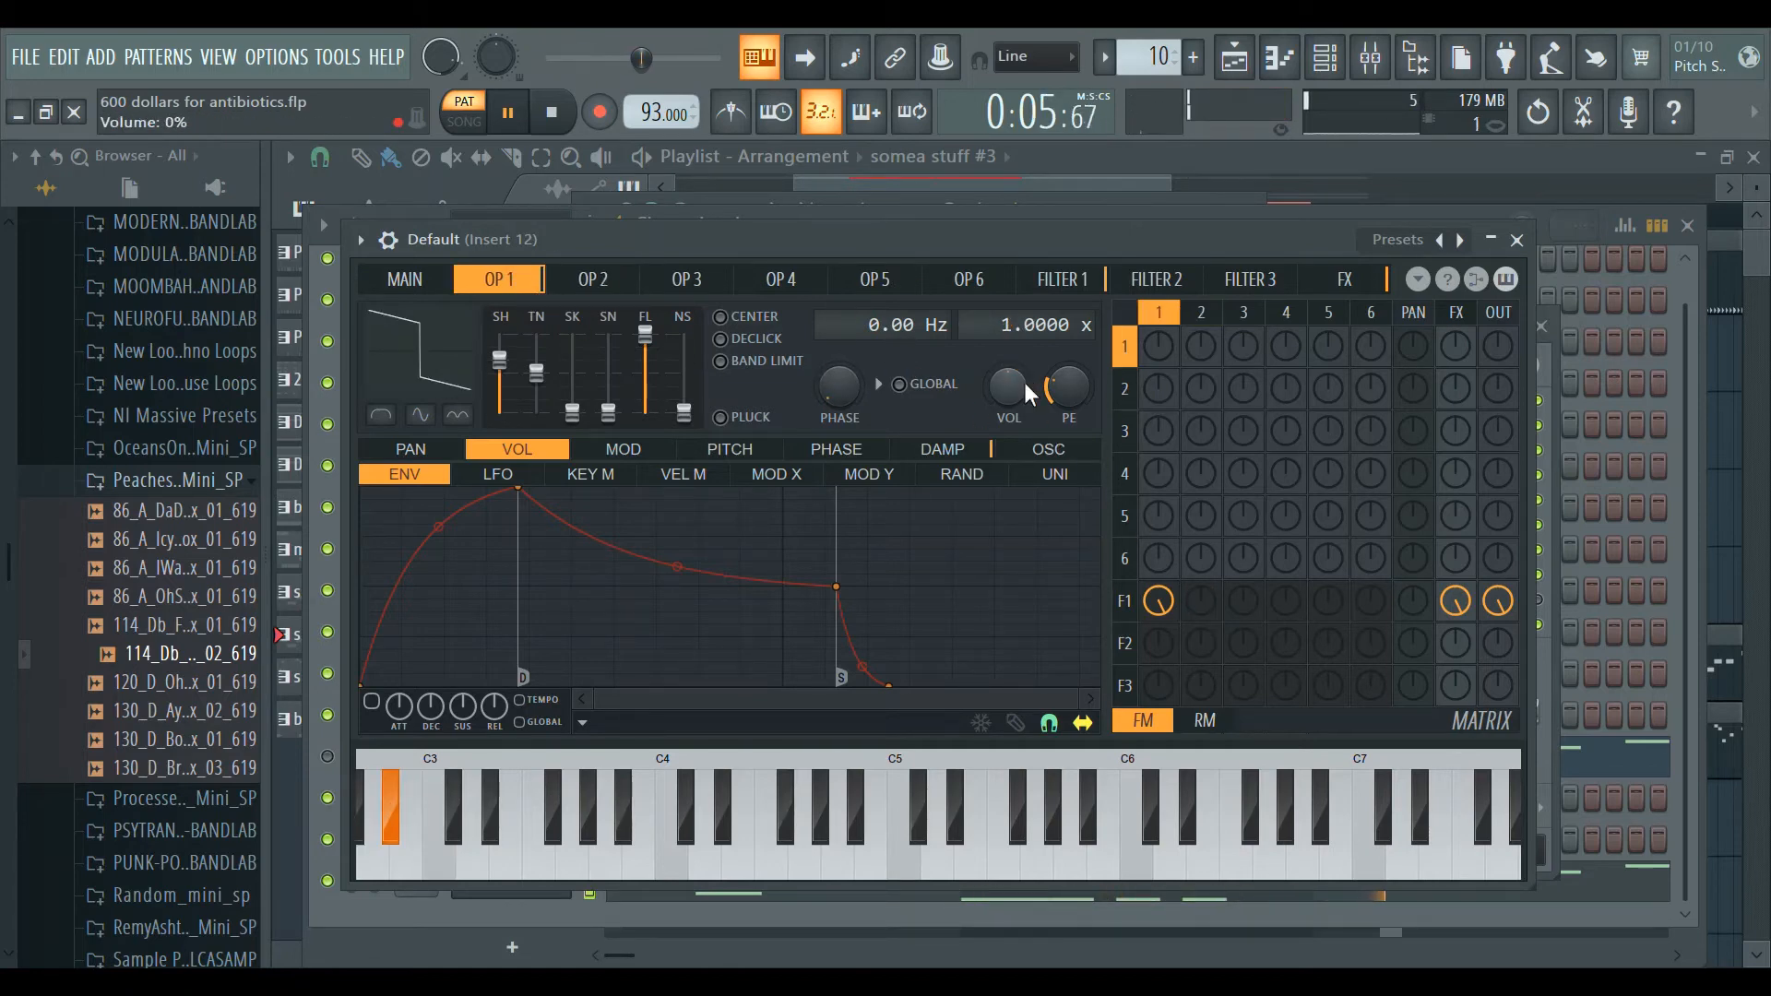
drag(1206, 613, 1205, 564)
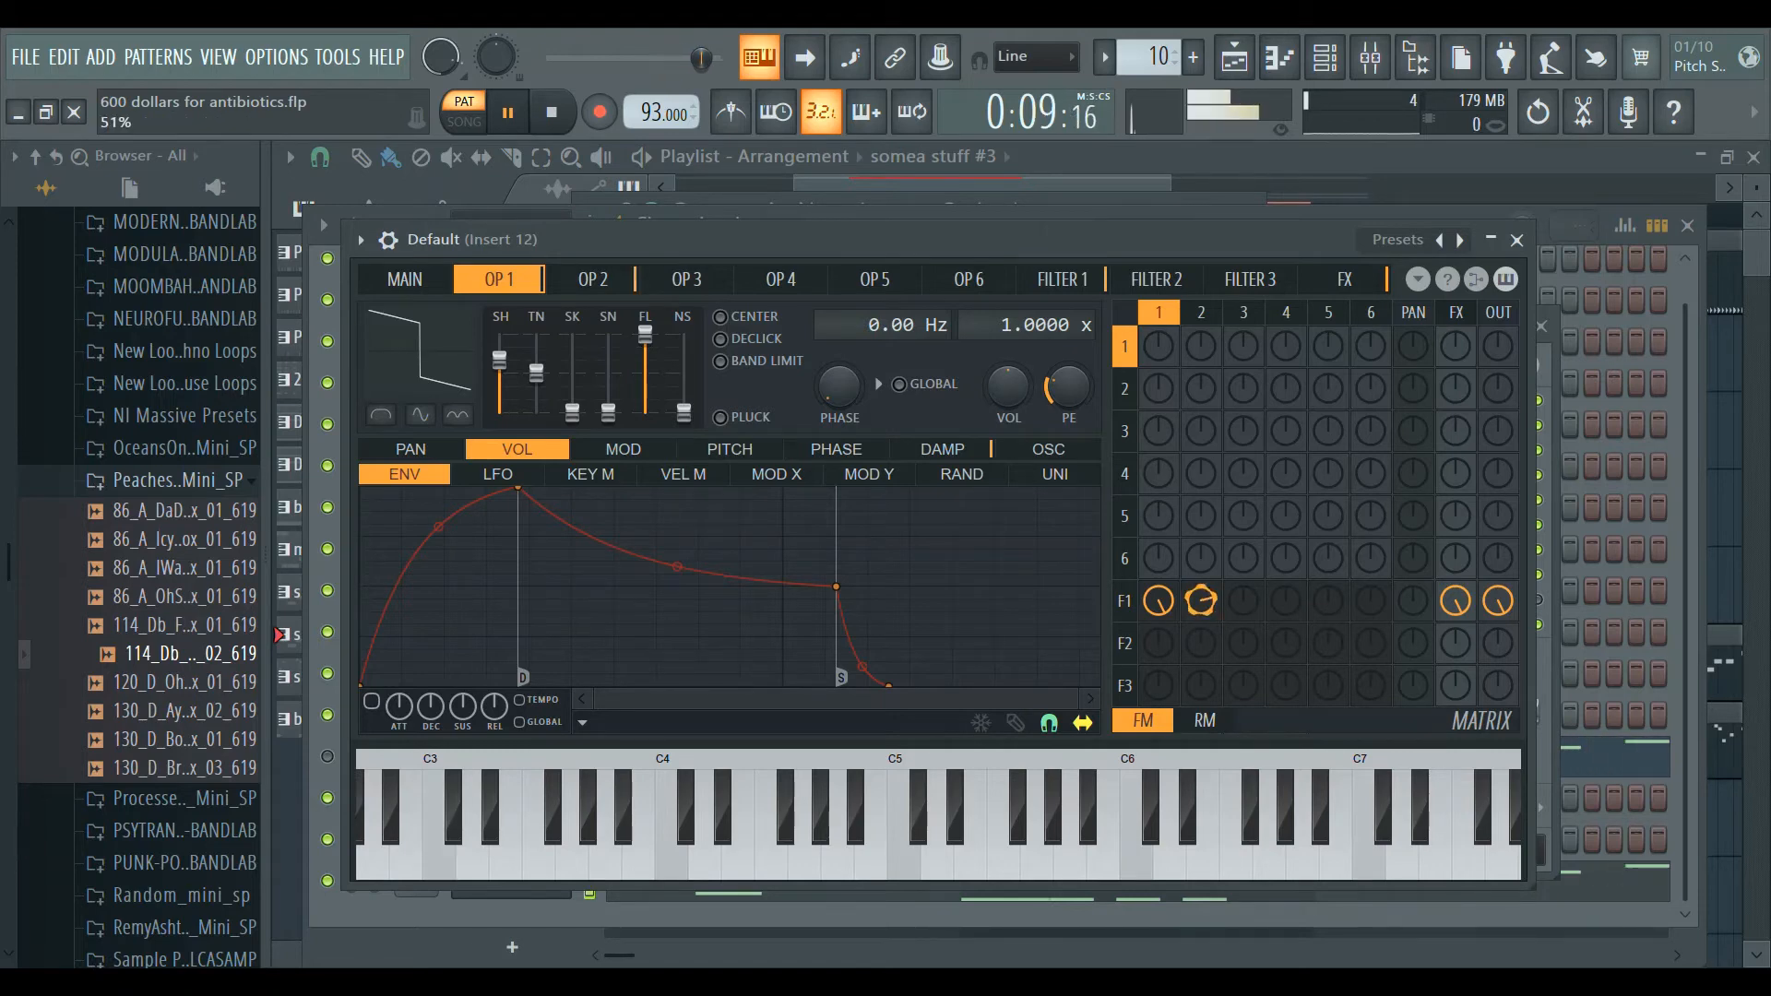
Enable operator 2's volume envelope, remove its attack time and bend the decay curve upward so the level holds before falling.
click(645, 293)
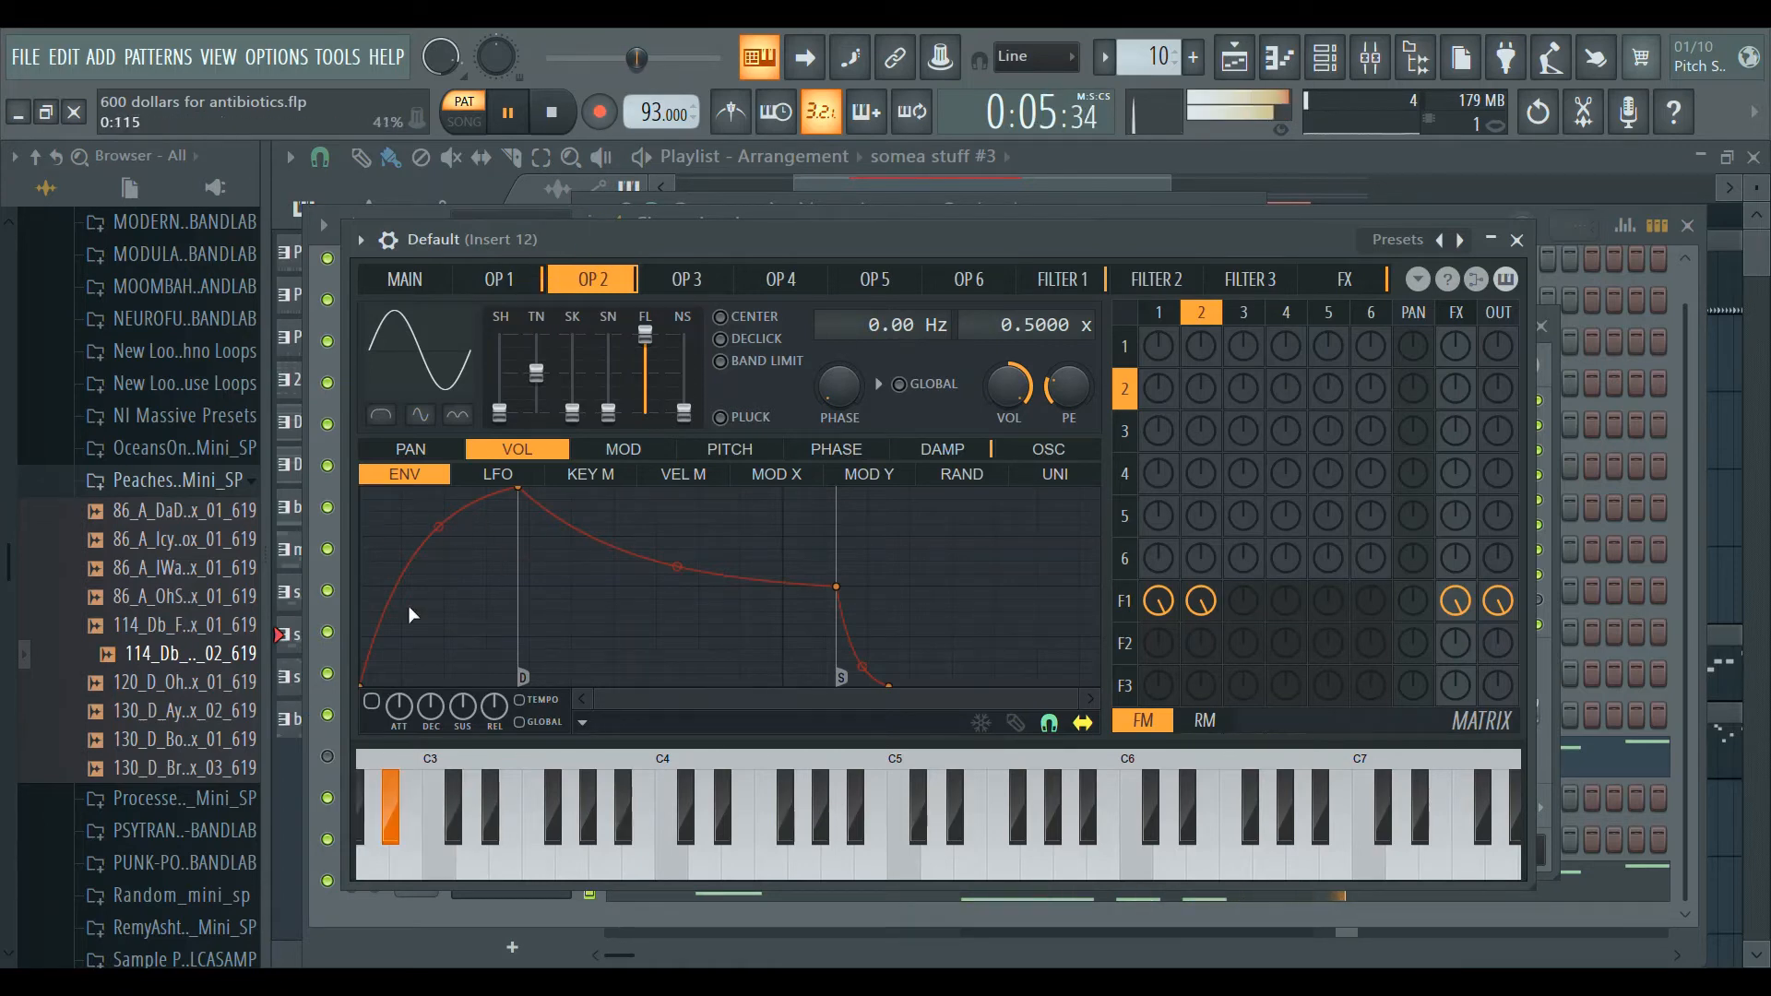
click(371, 701)
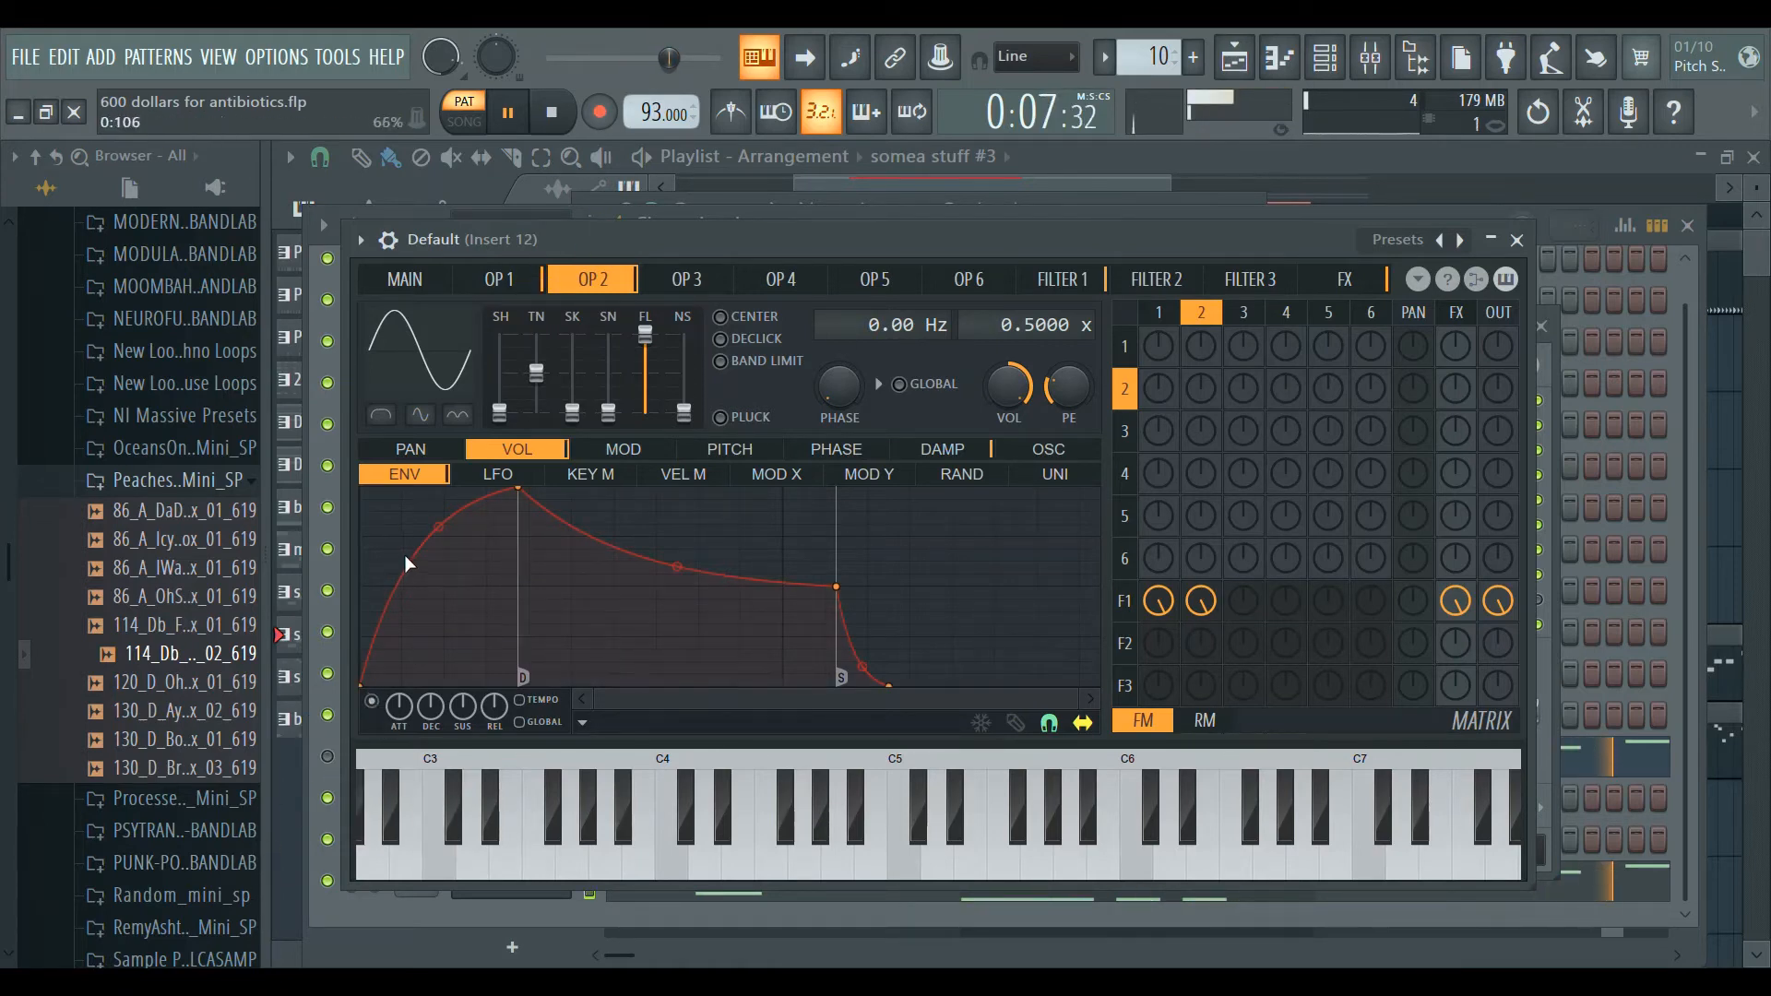
drag(439, 528, 447, 694)
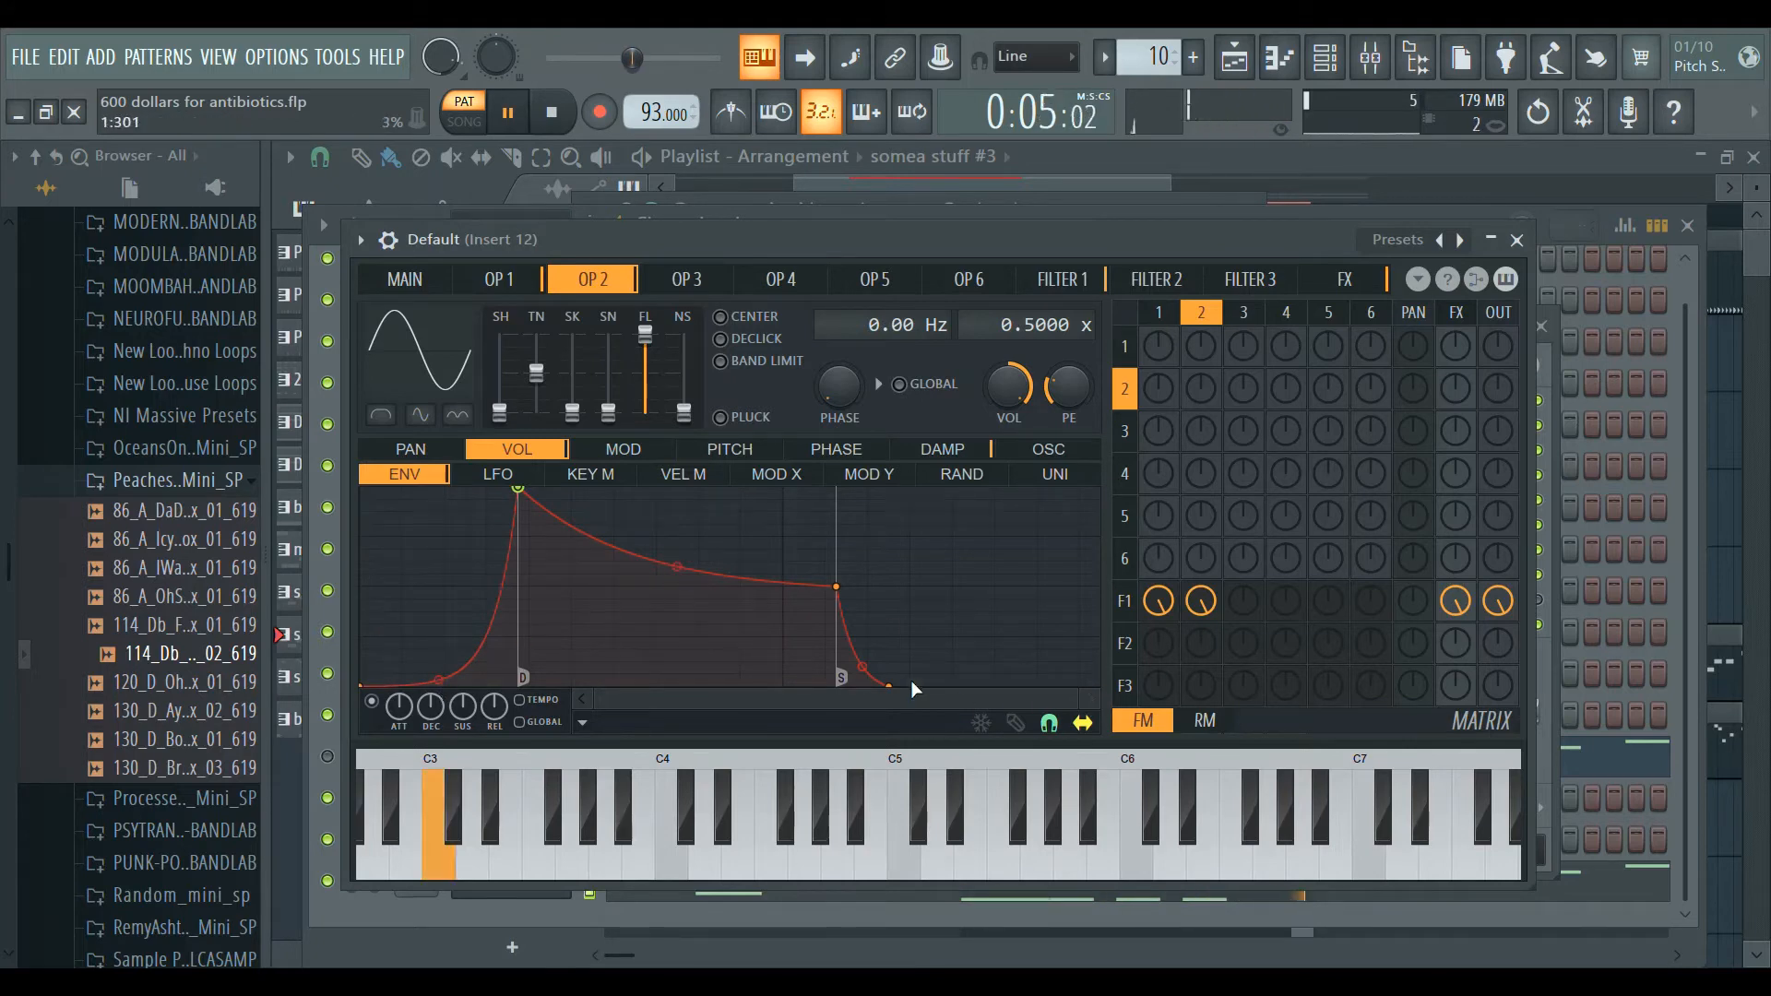
drag(441, 679, 369, 504)
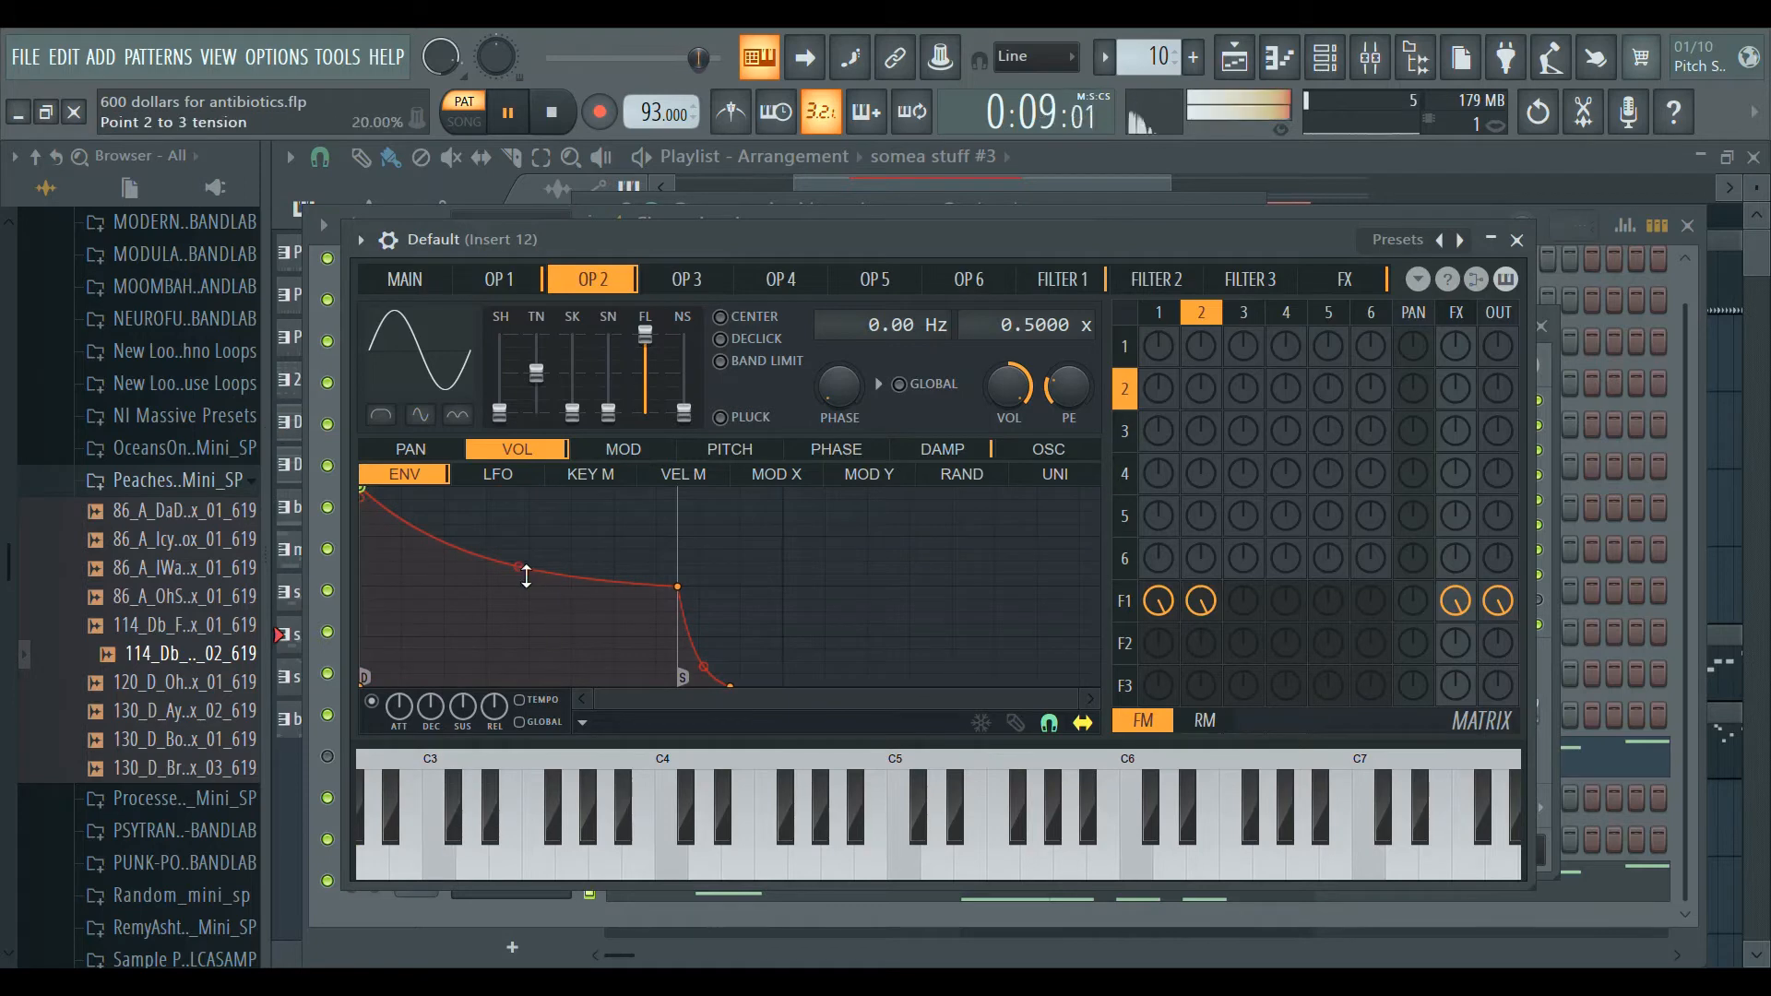
drag(526, 577, 528, 496)
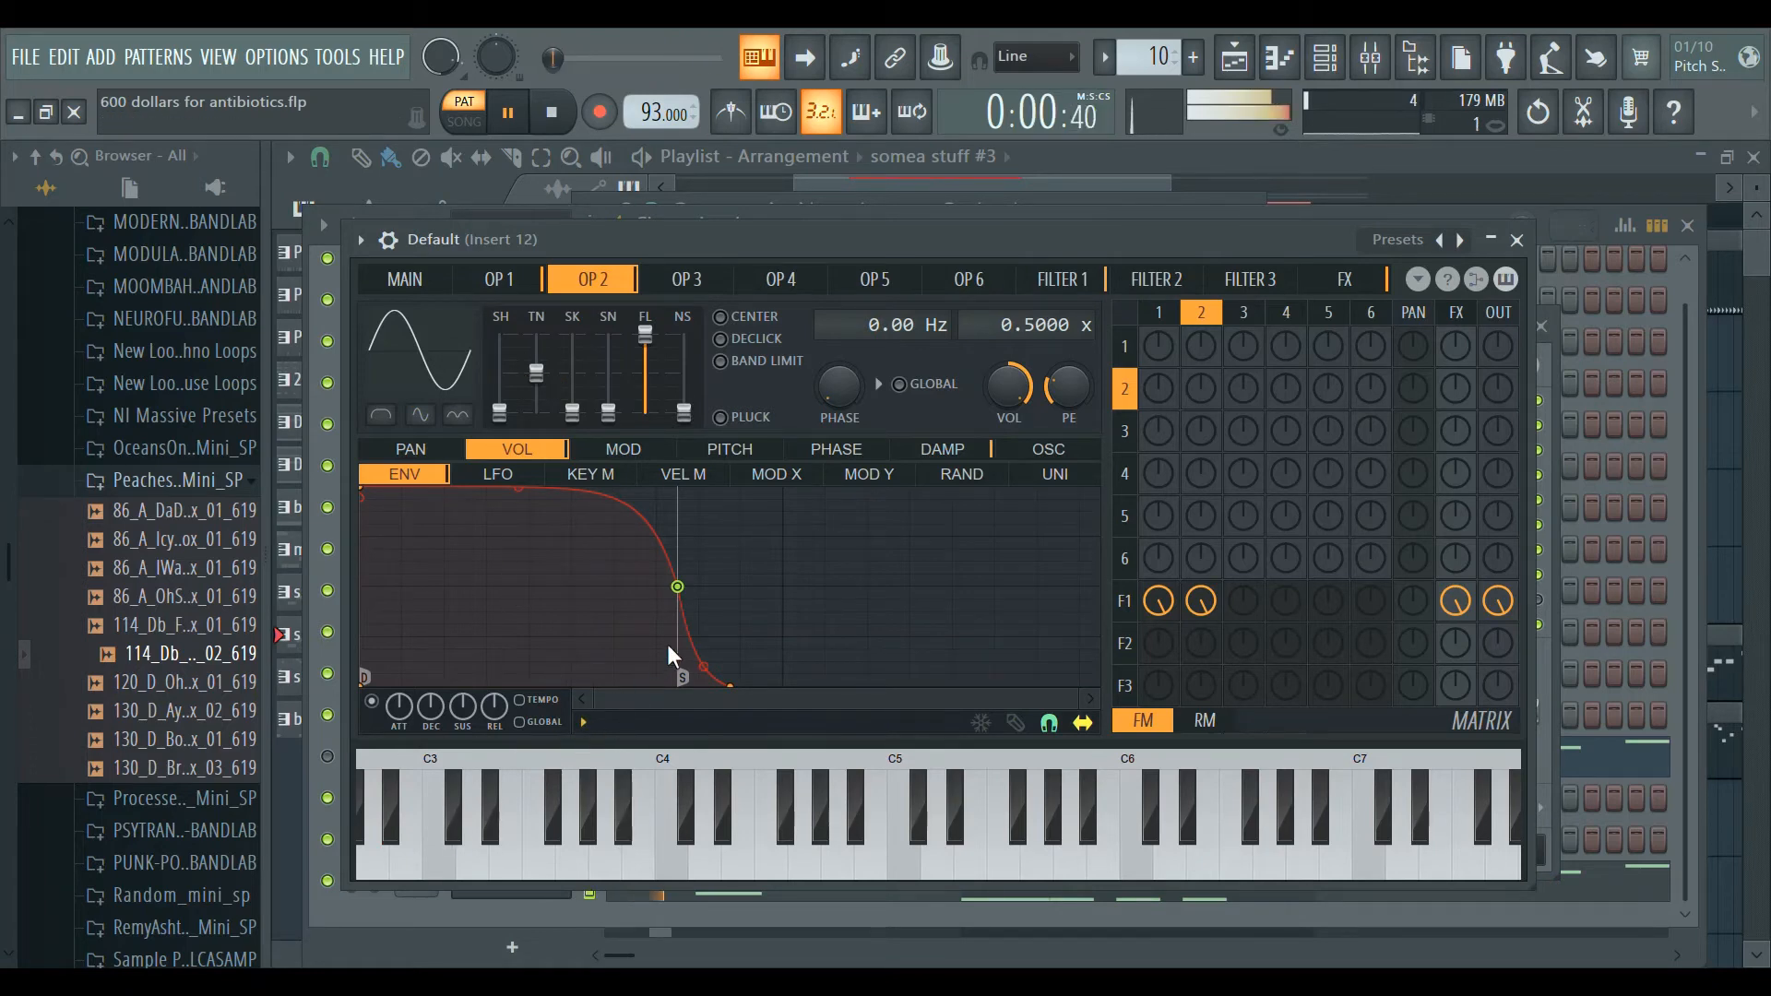
Copy operator 2's volume envelope to operator 1 and compare the two operators.
click(499, 278)
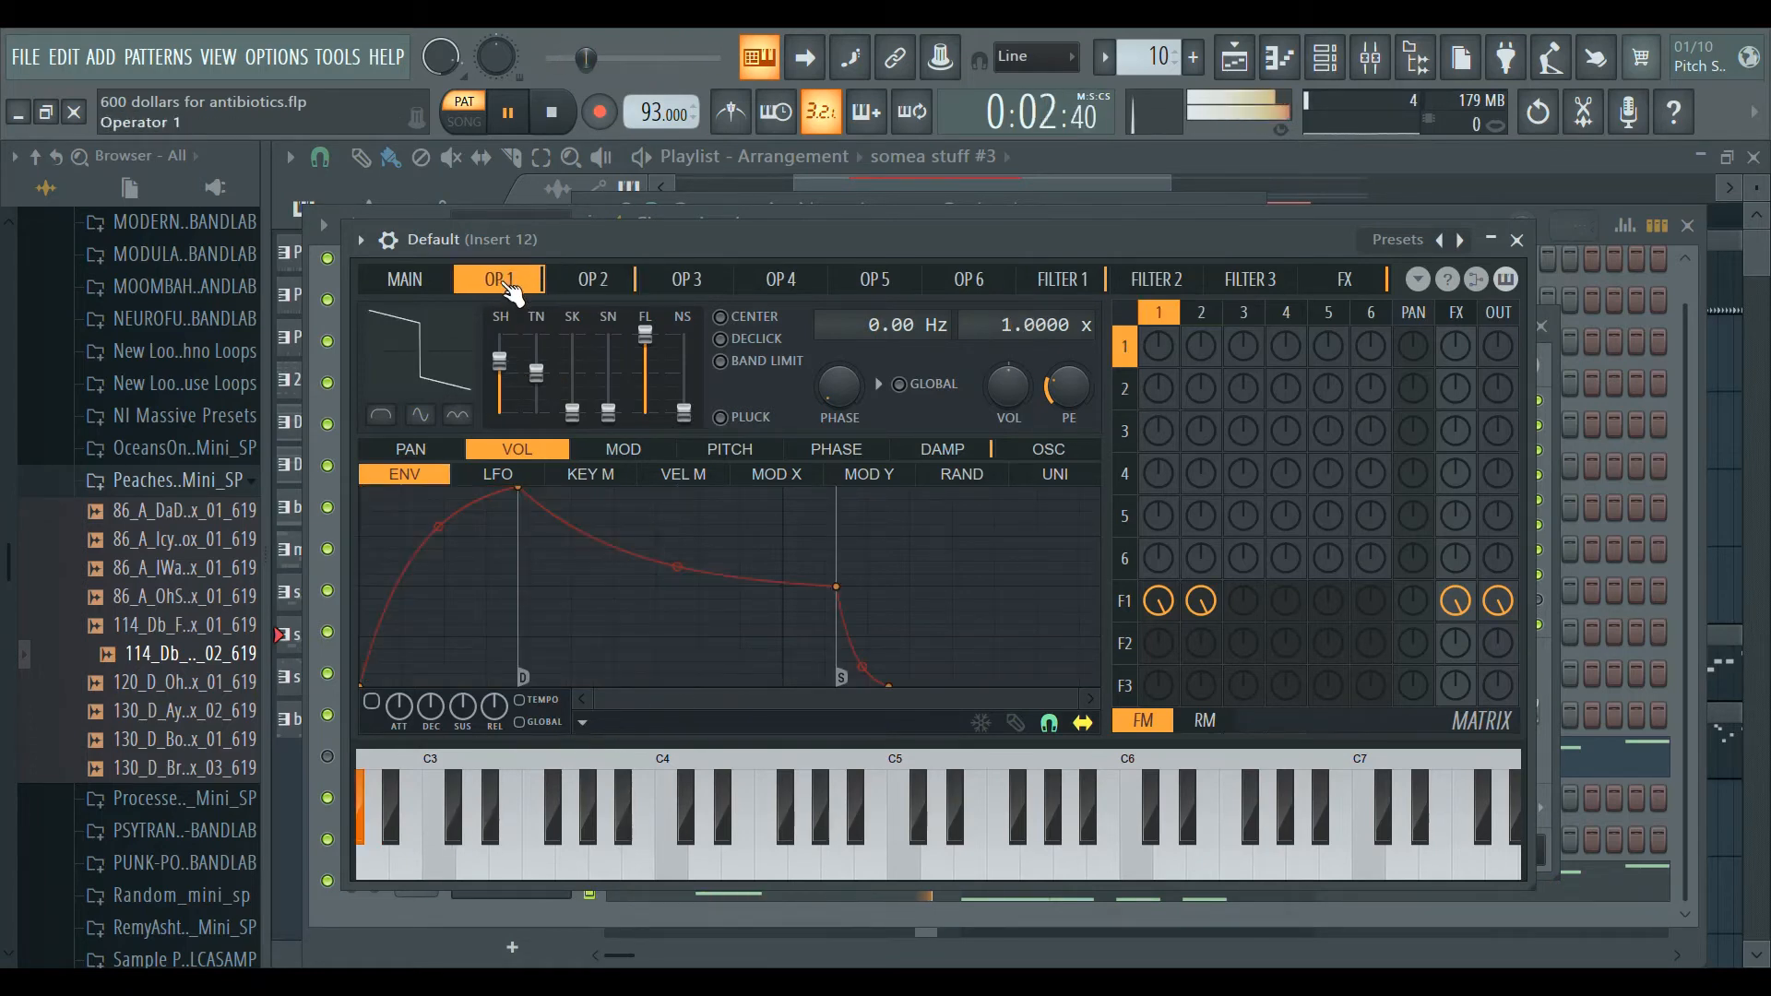
click(584, 723)
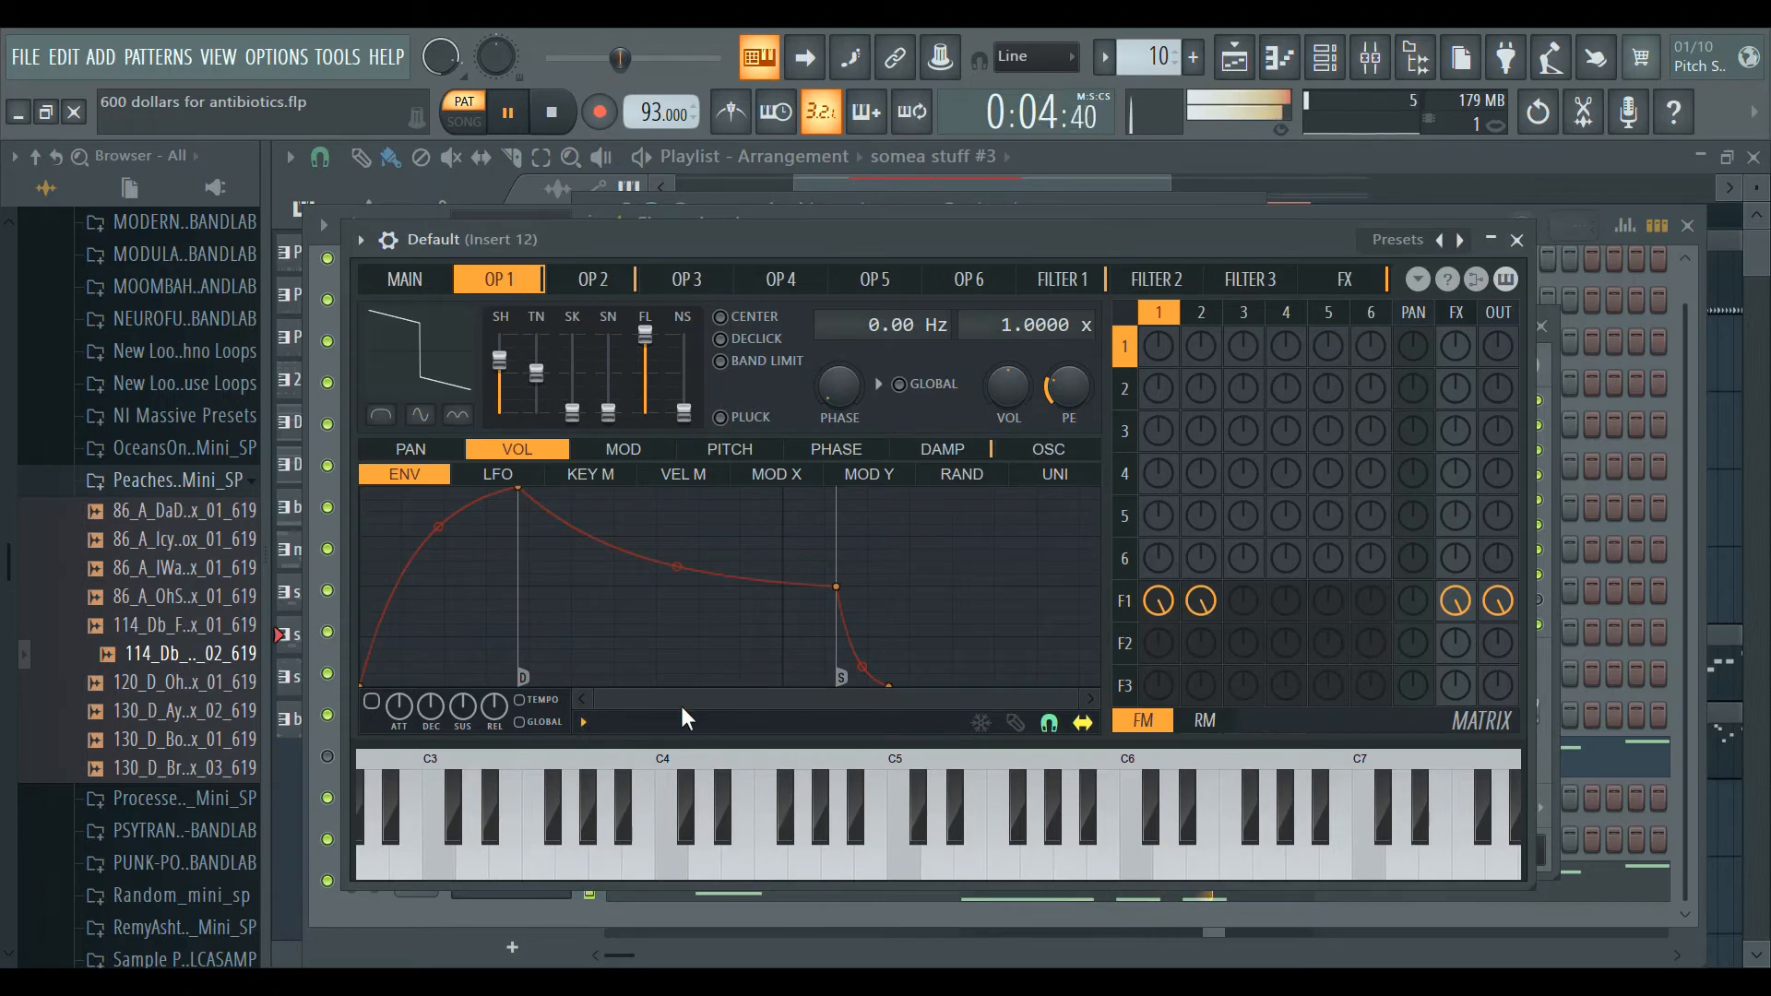
click(679, 705)
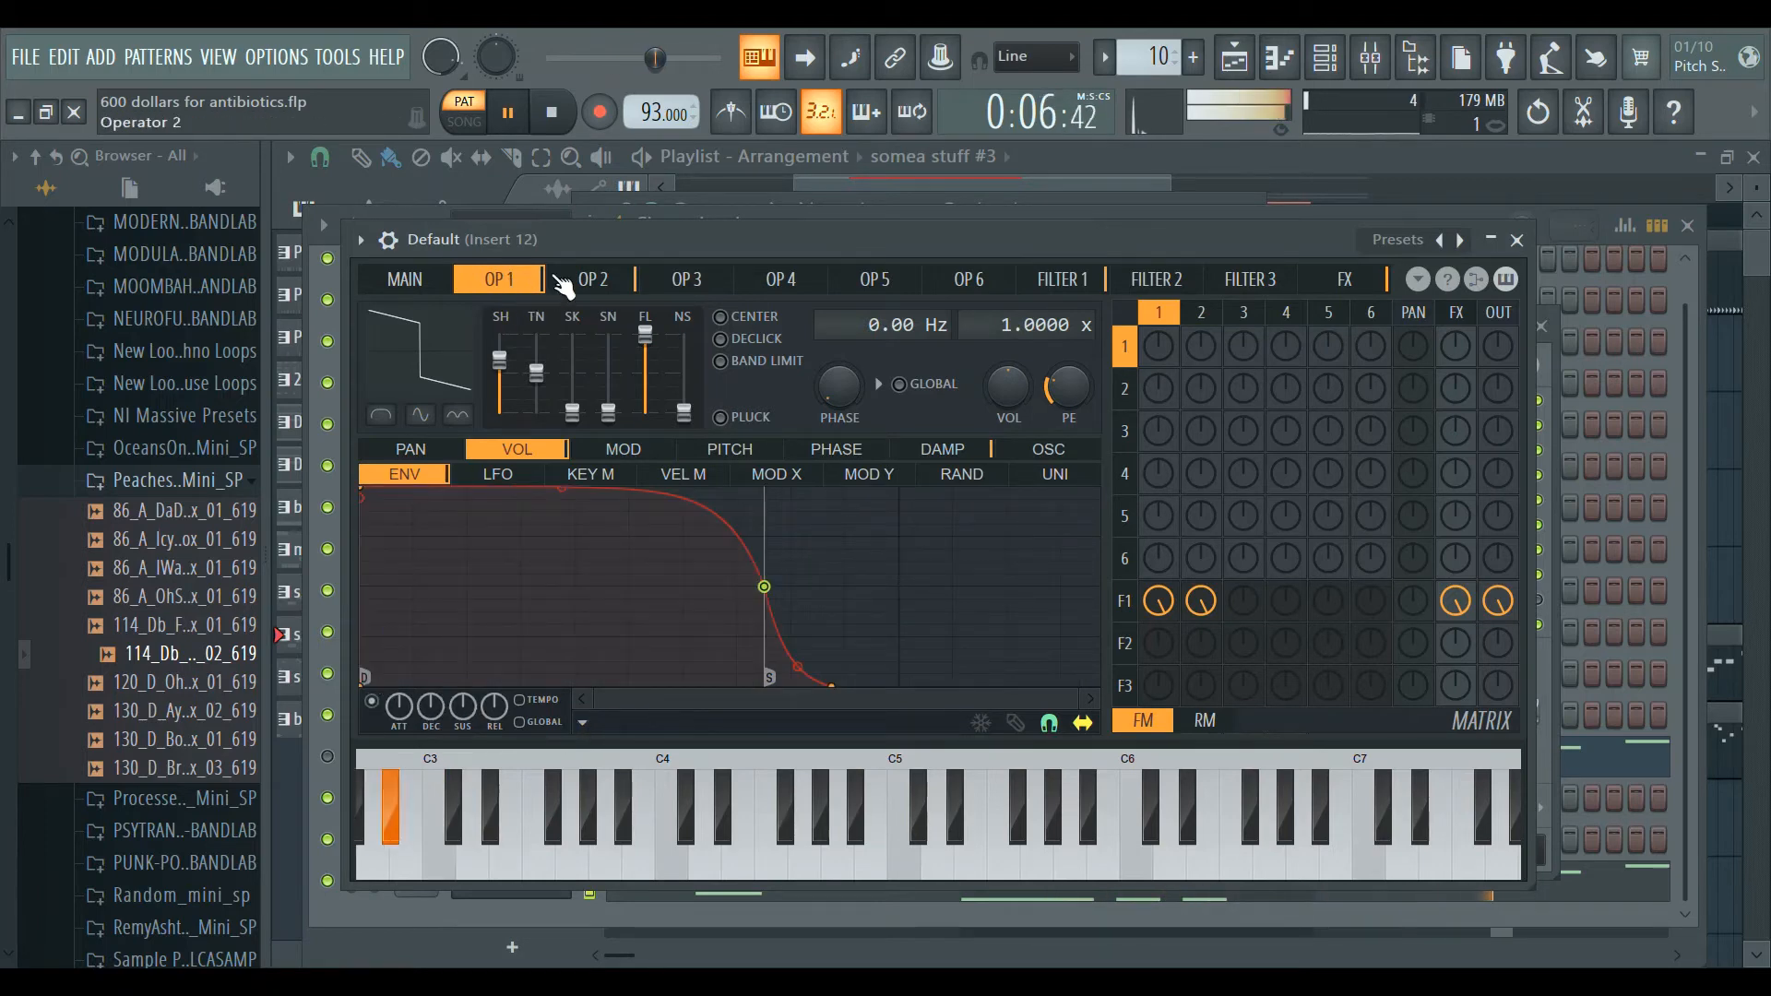
click(583, 281)
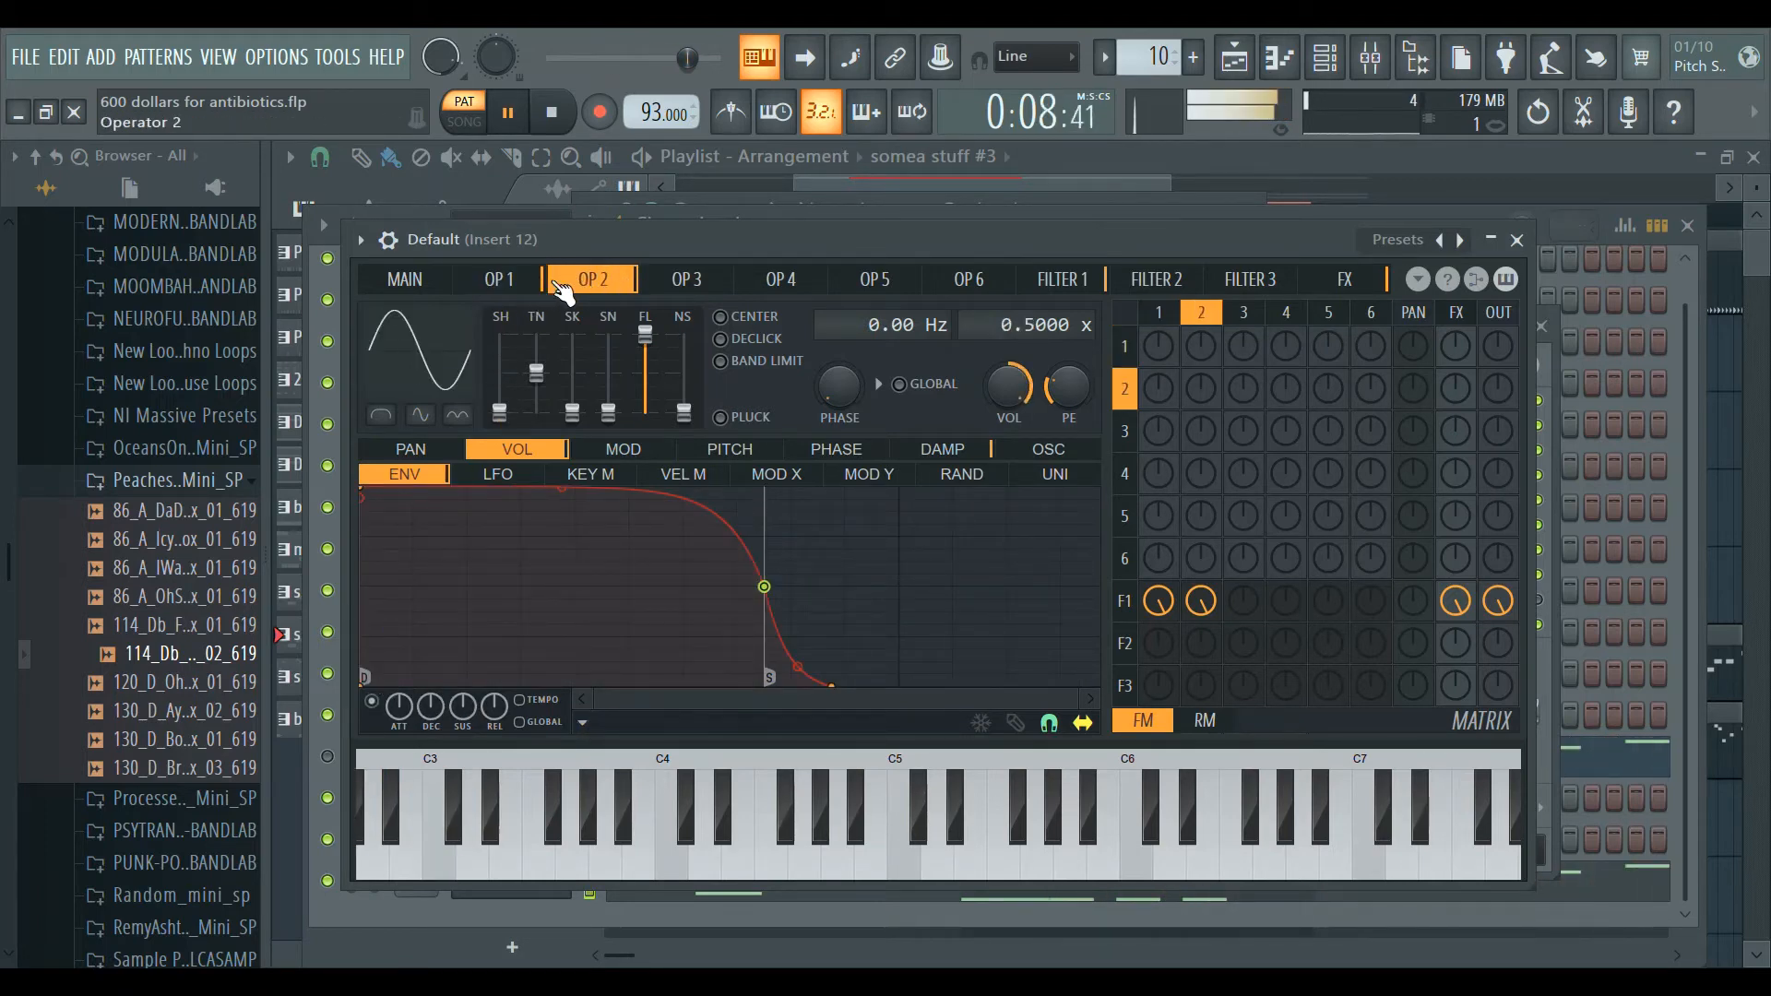
click(499, 279)
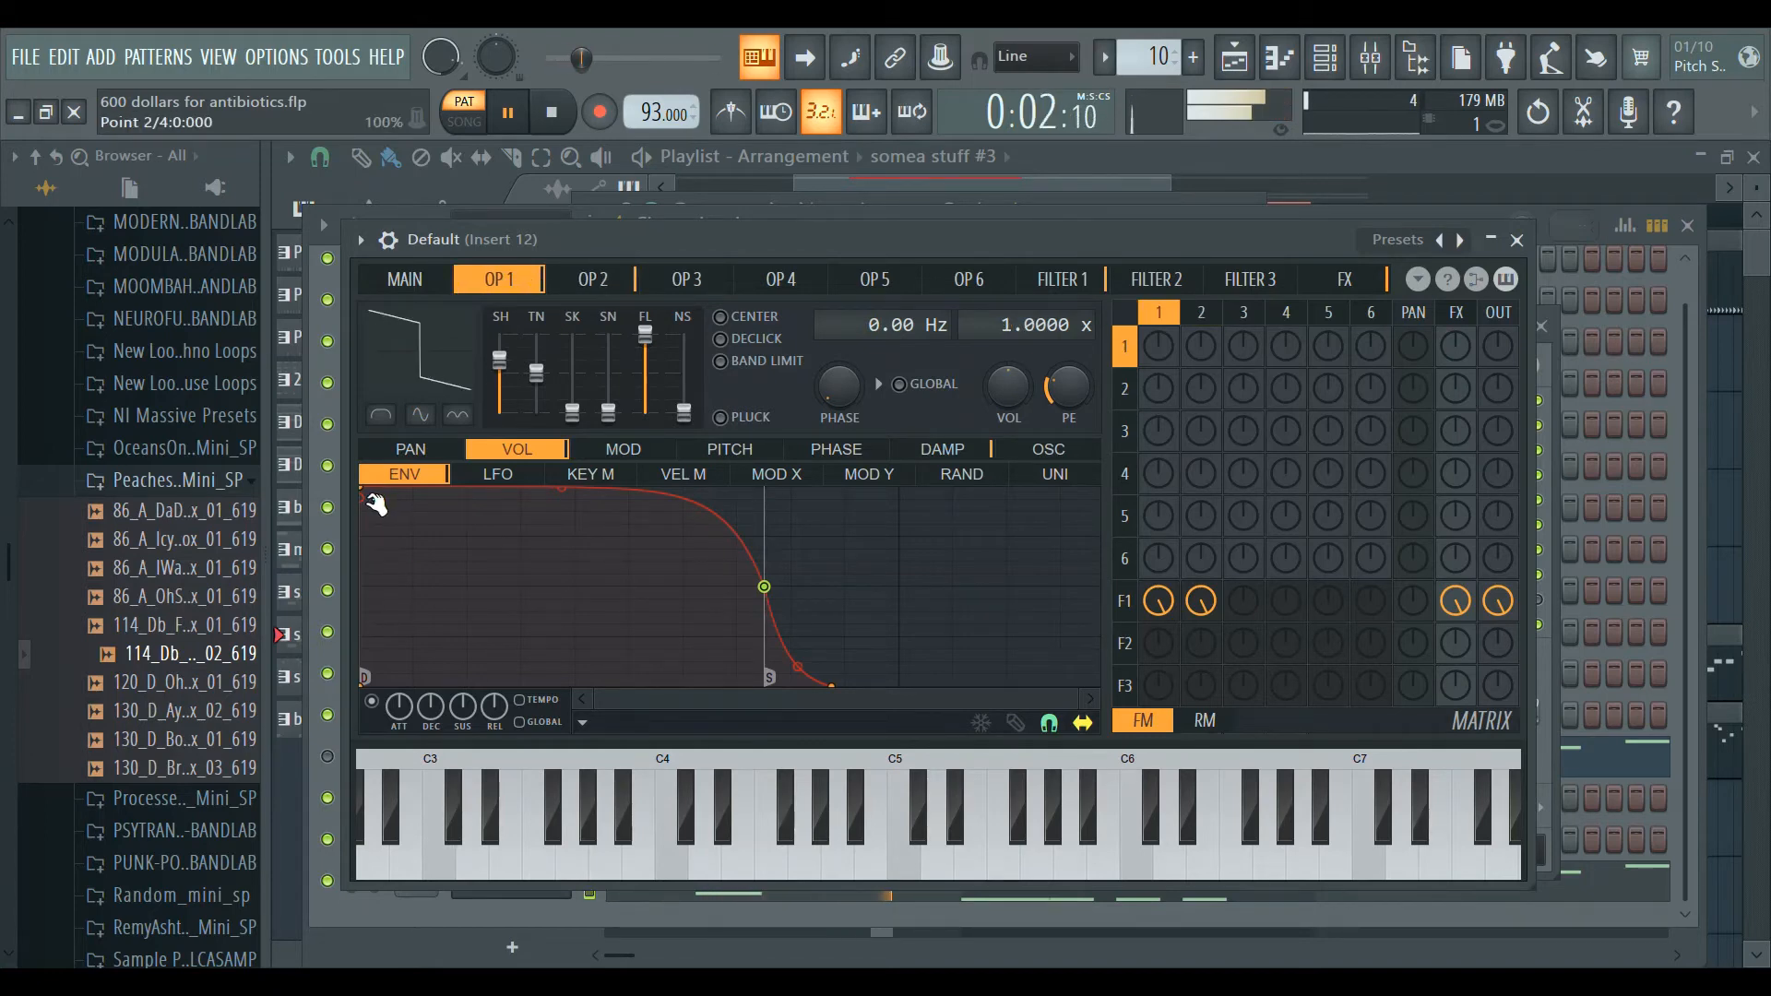
Try a longer attack on operator 1's volume envelope while the pattern plays, and bring the attack back to zero.
drag(375, 502, 575, 502)
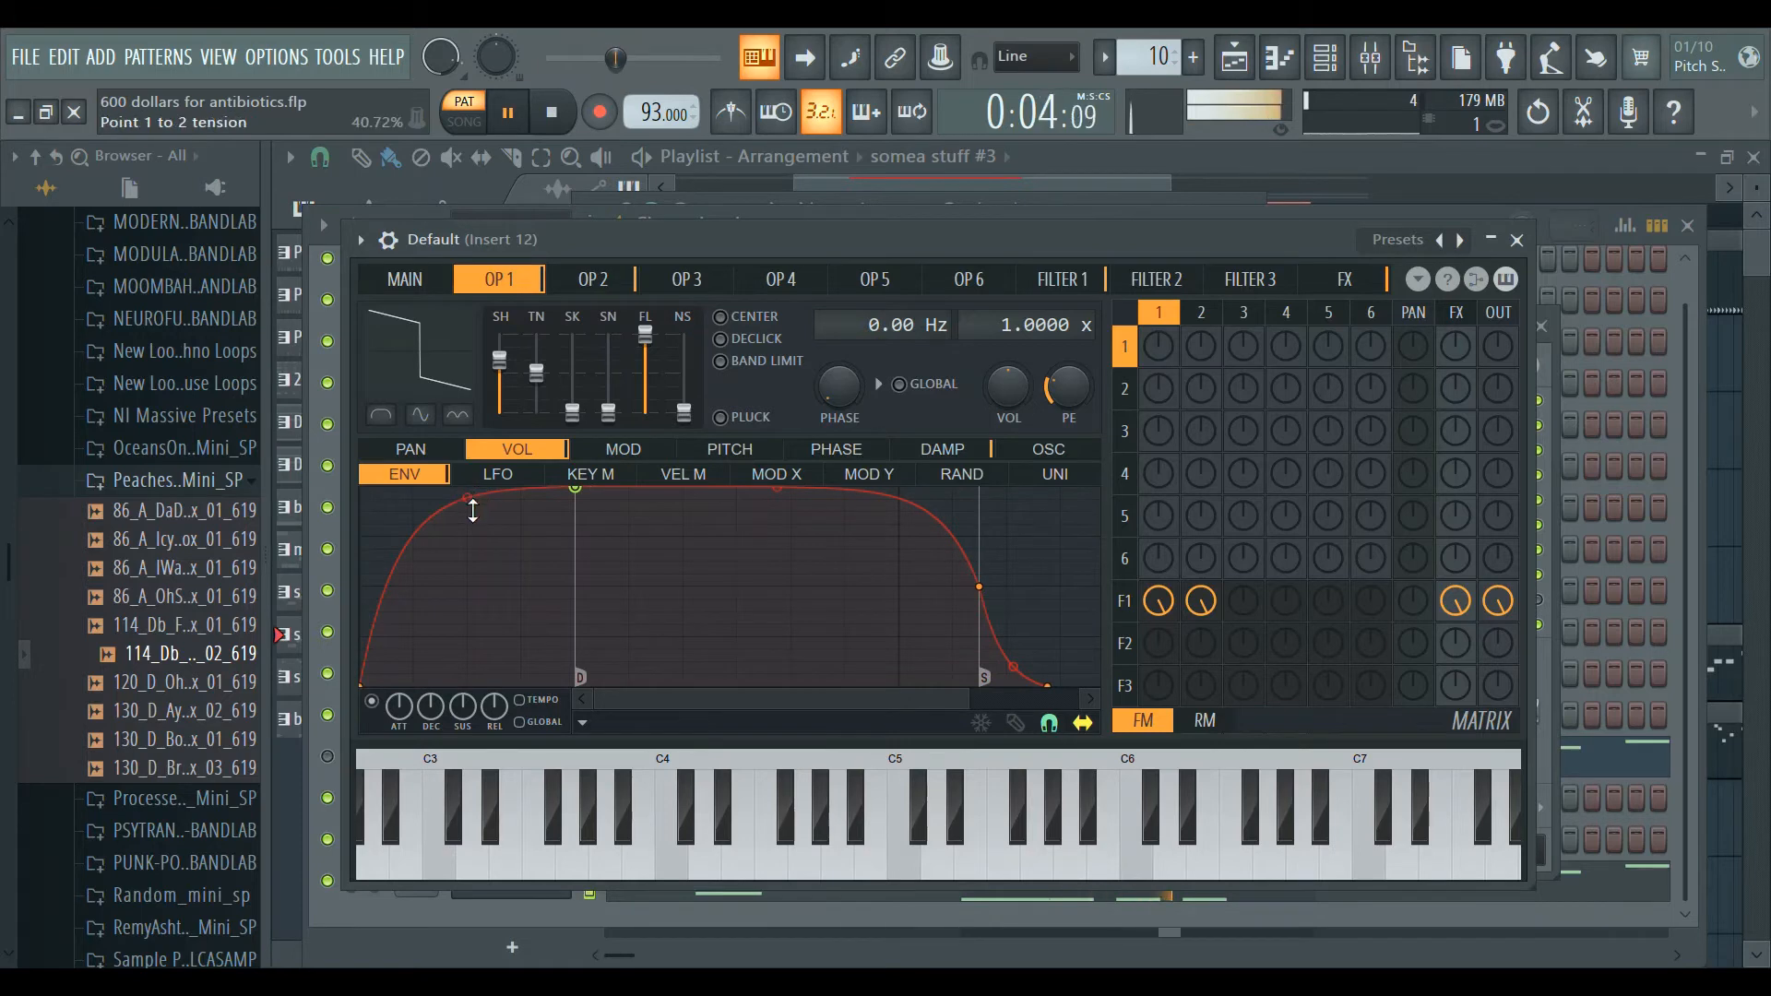
click(584, 280)
click(499, 283)
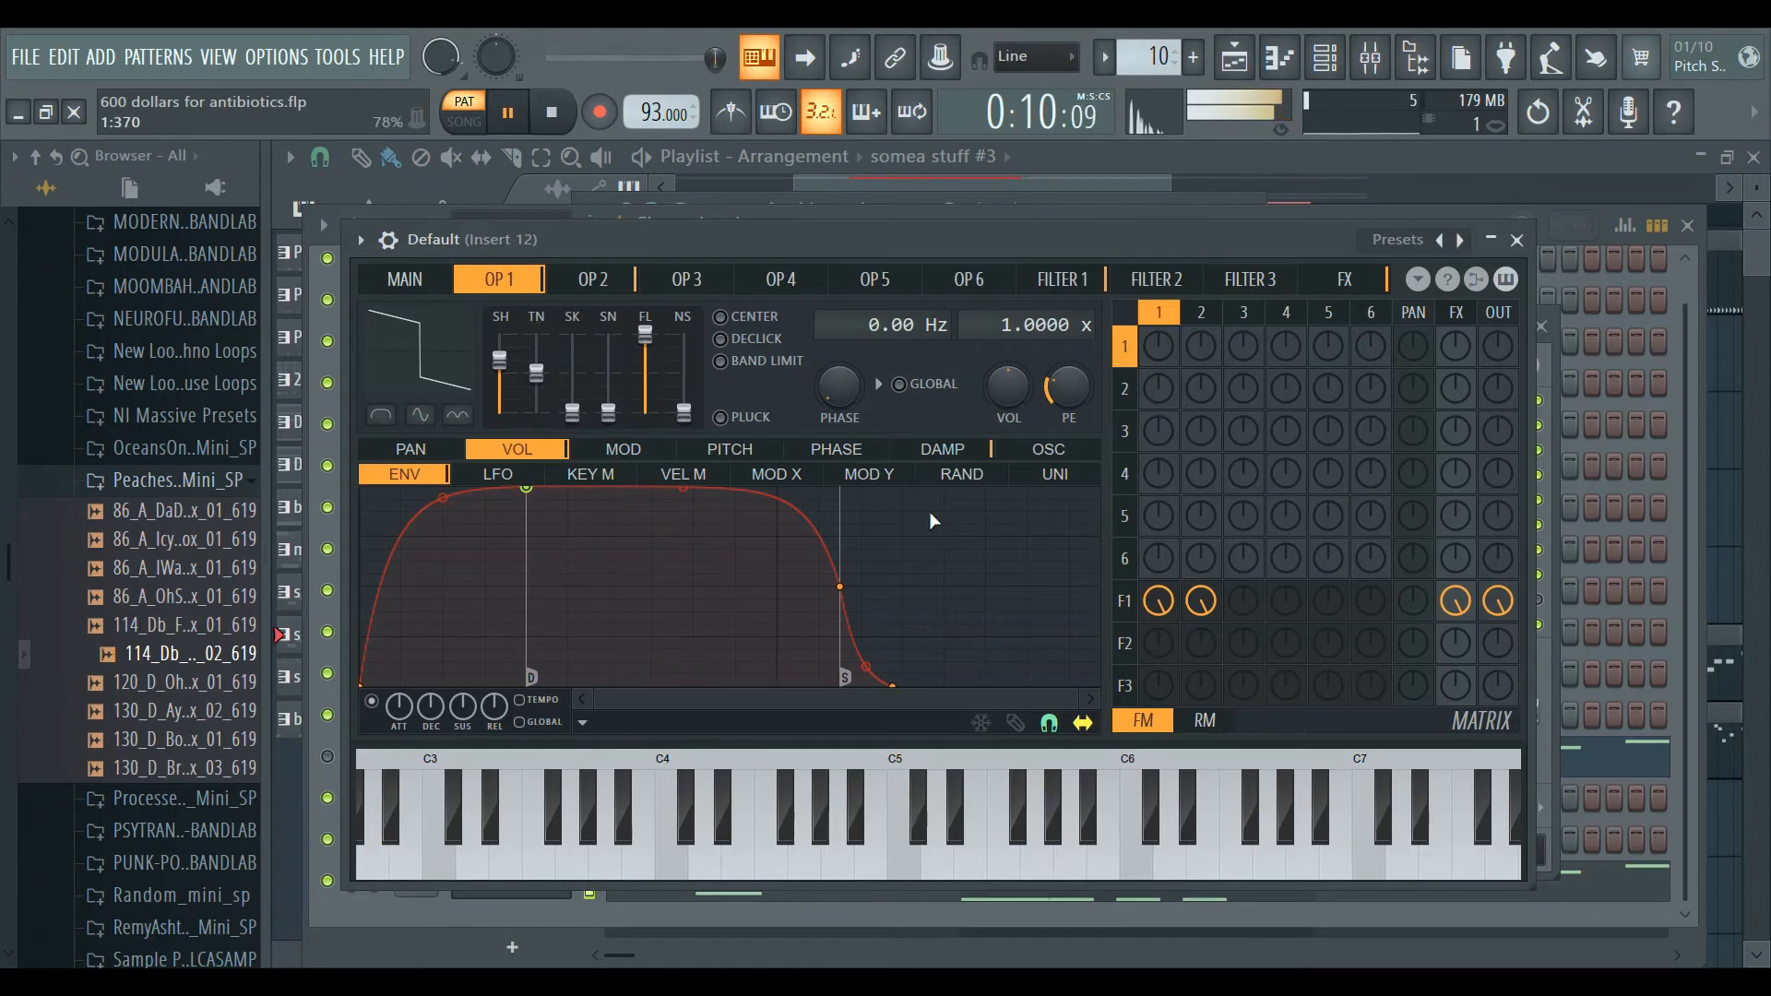
drag(525, 489, 361, 492)
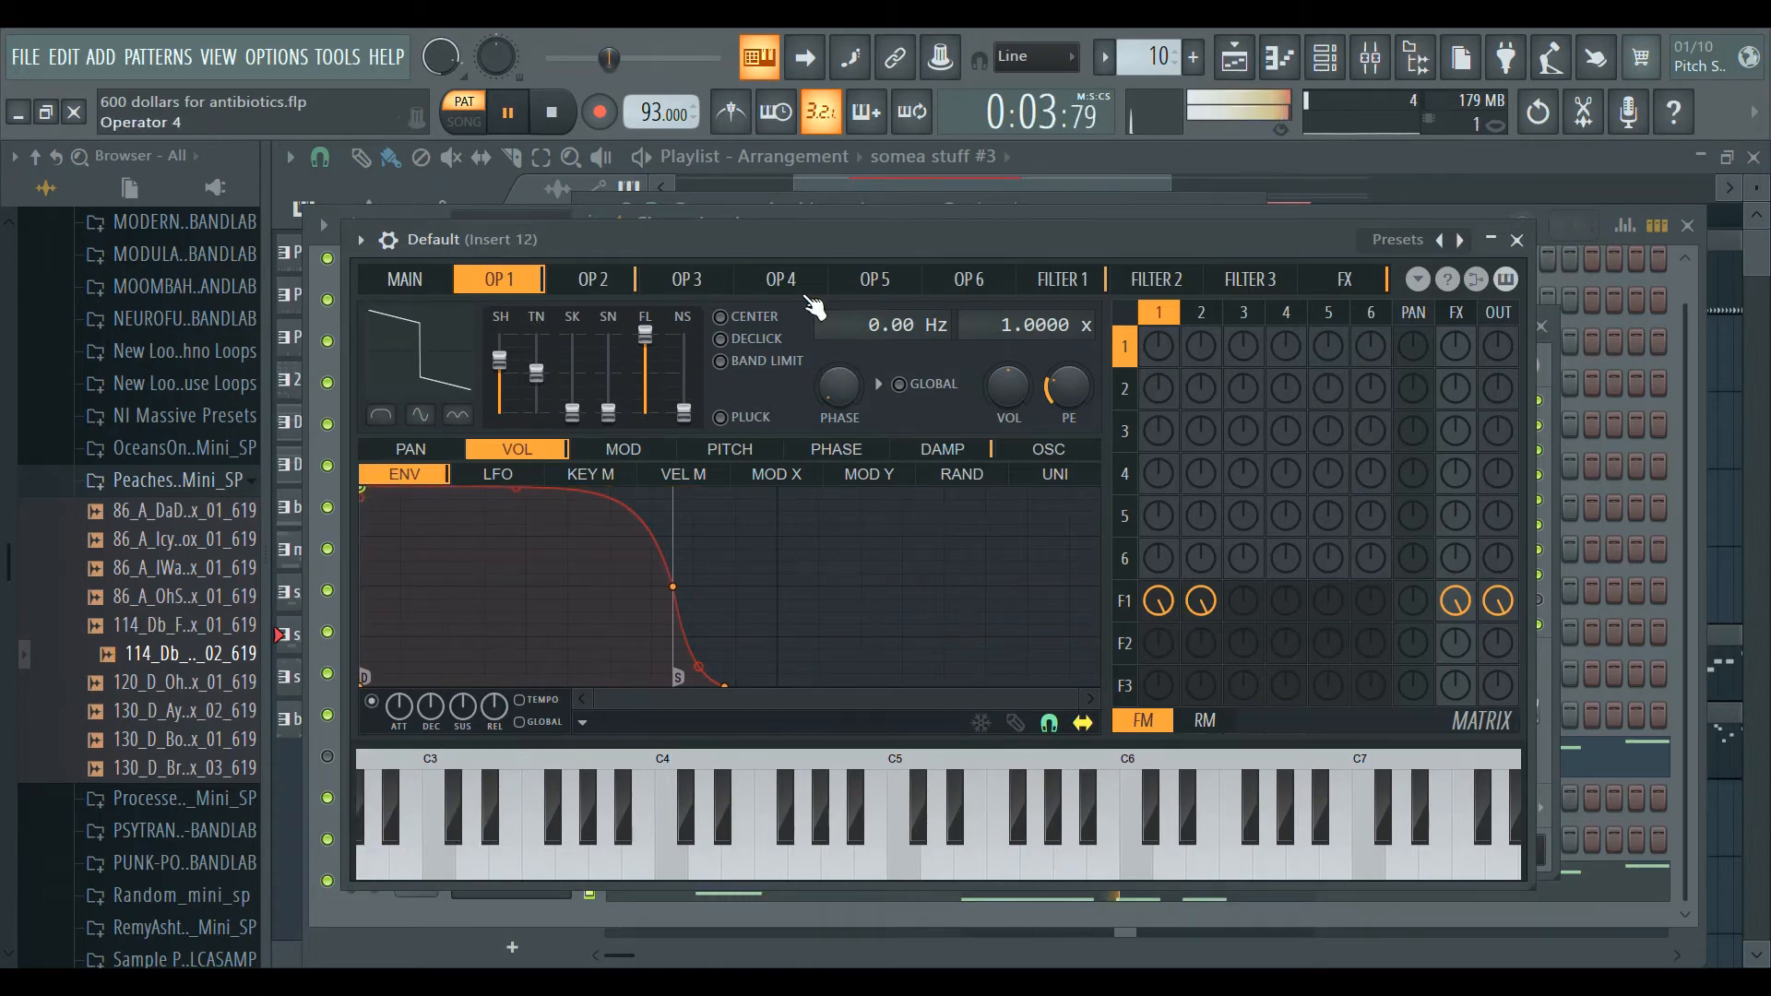
Compare the settings and volume envelopes of operators 1, 2 and 3 while the pattern plays.
click(567, 277)
click(526, 268)
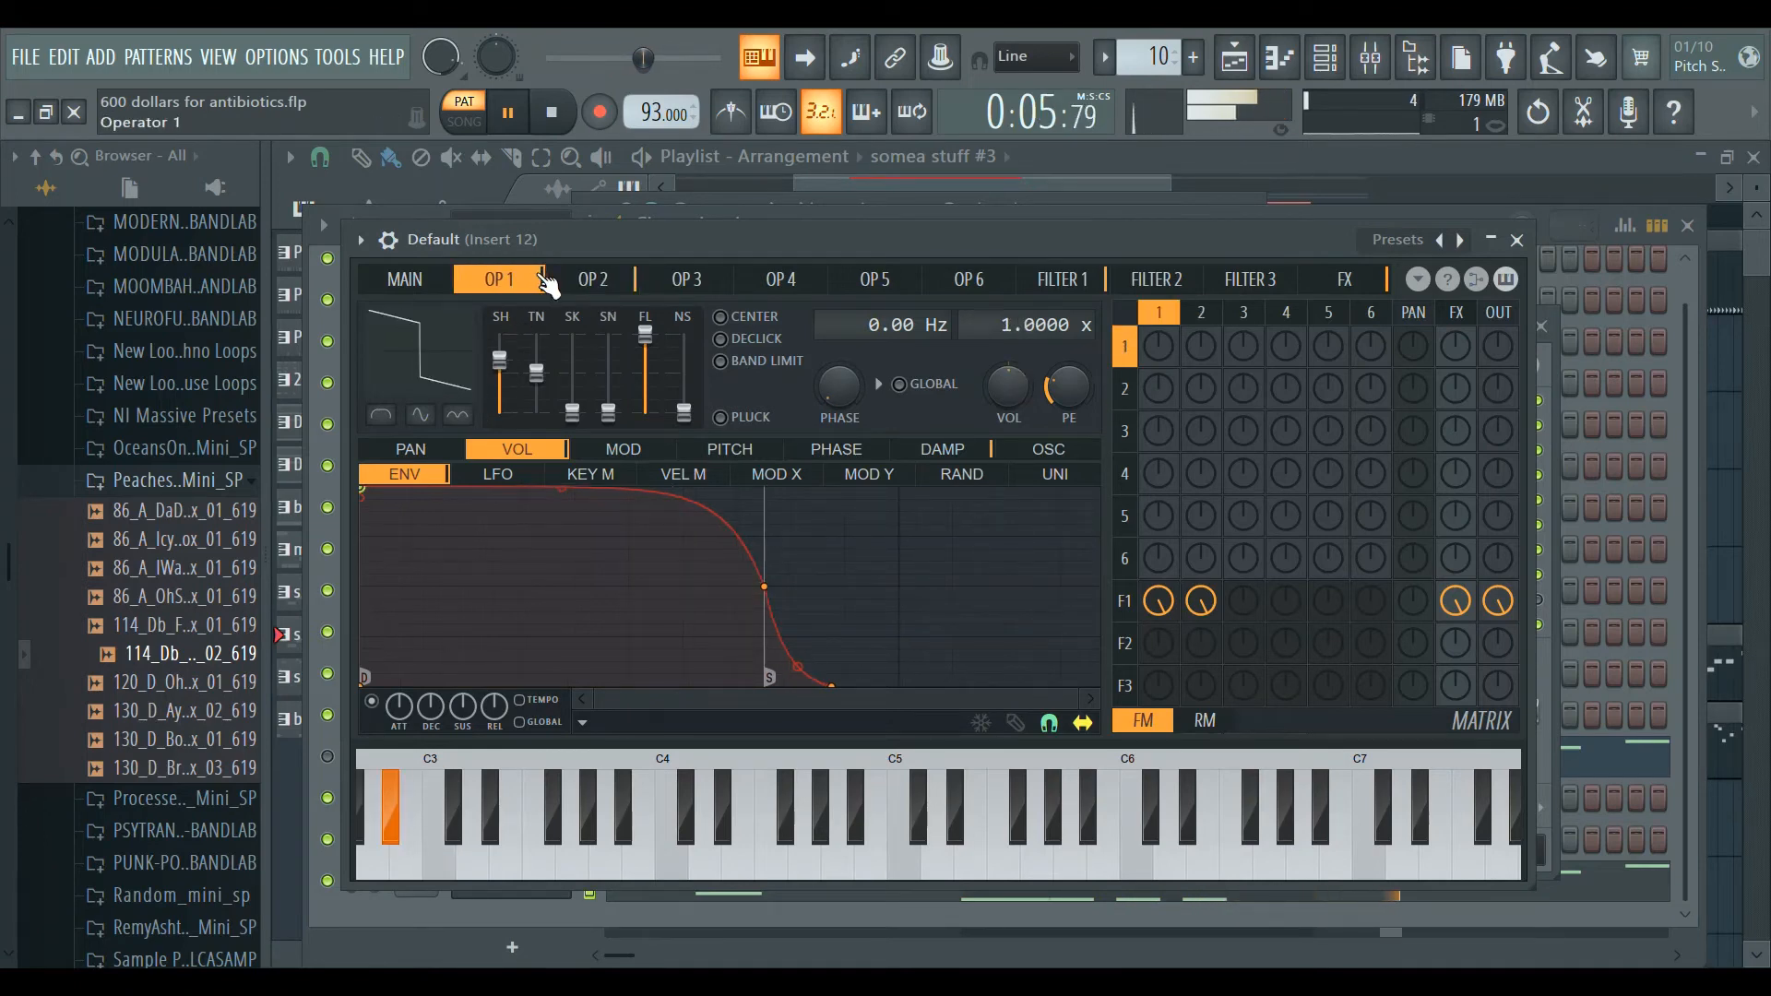
click(682, 279)
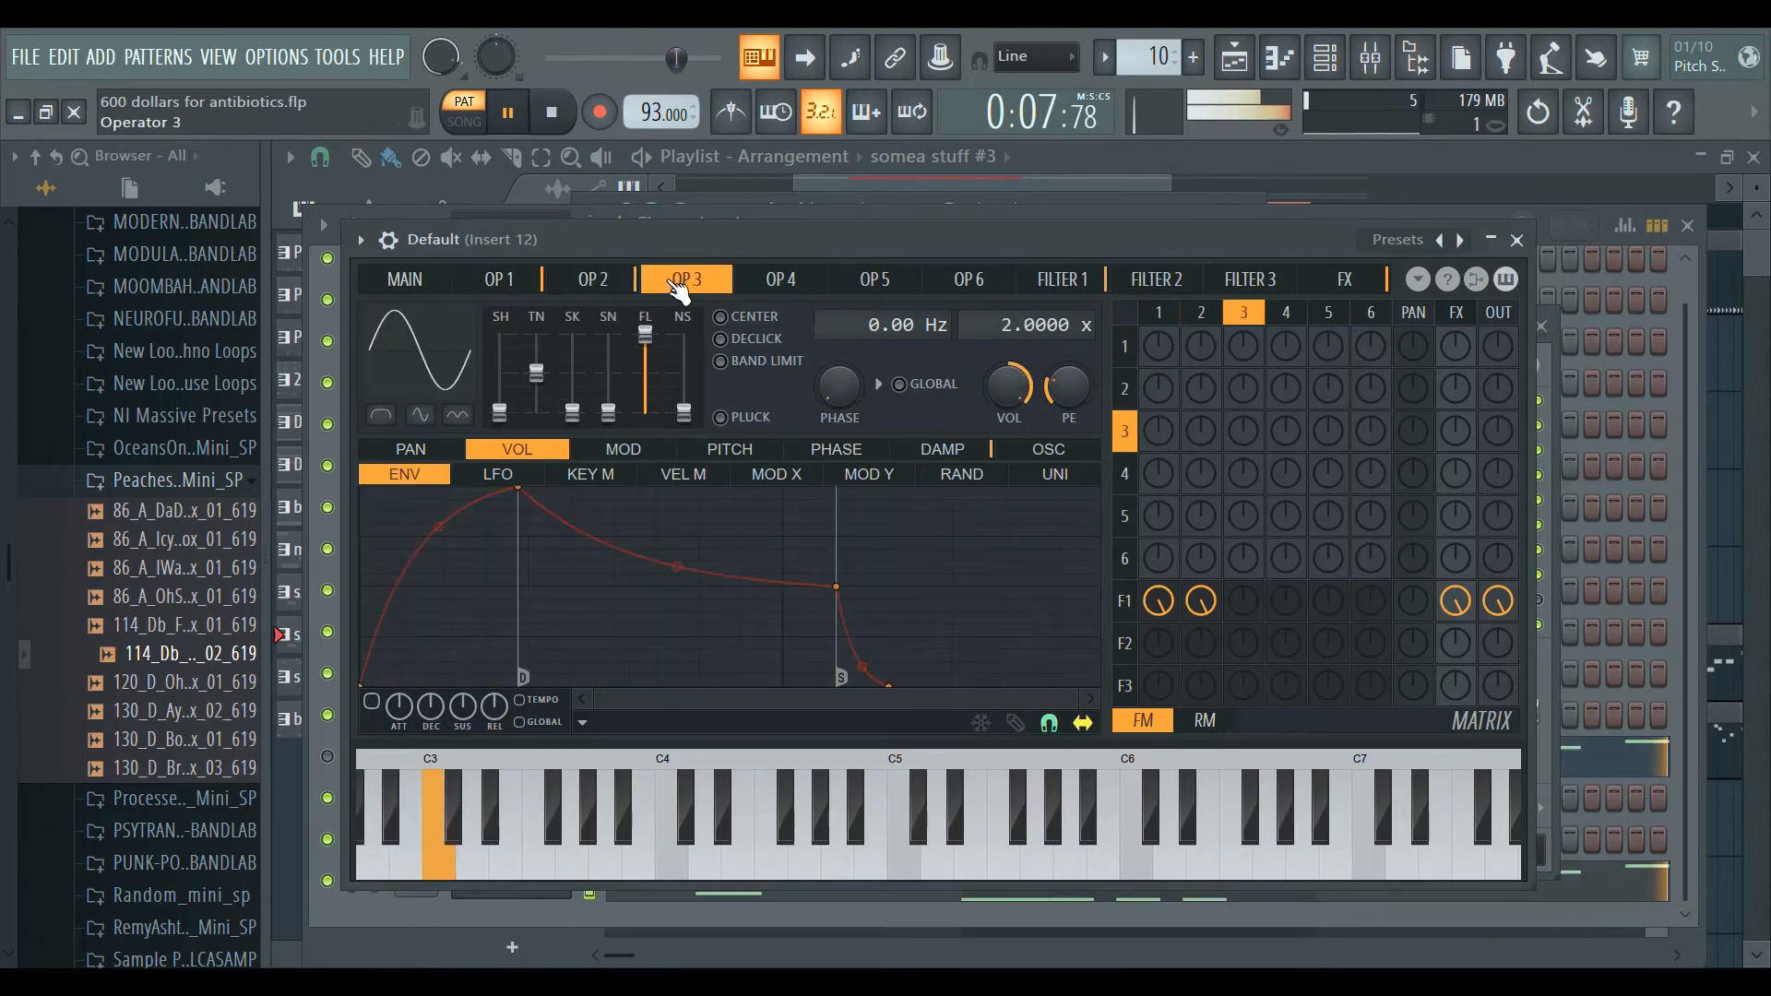
click(517, 281)
click(581, 279)
click(498, 280)
Lower the master pitch, raise operator 1's volume to 100% and stop playback.
click(451, 284)
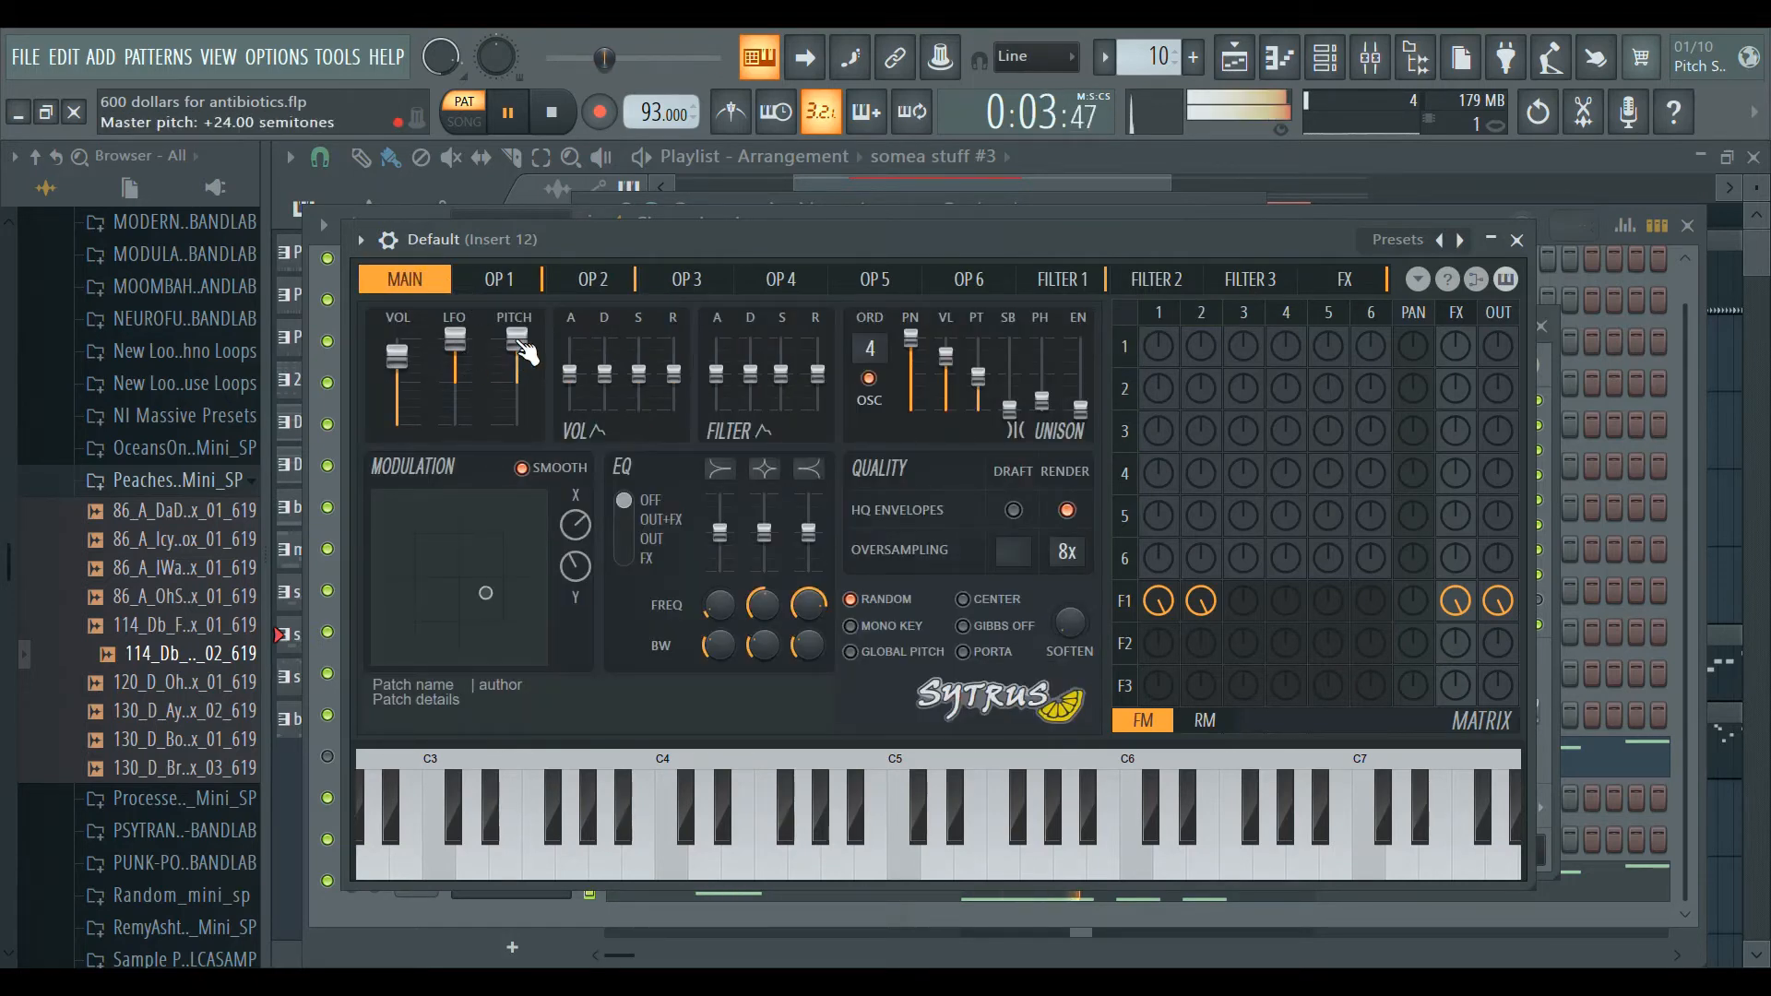
click(499, 280)
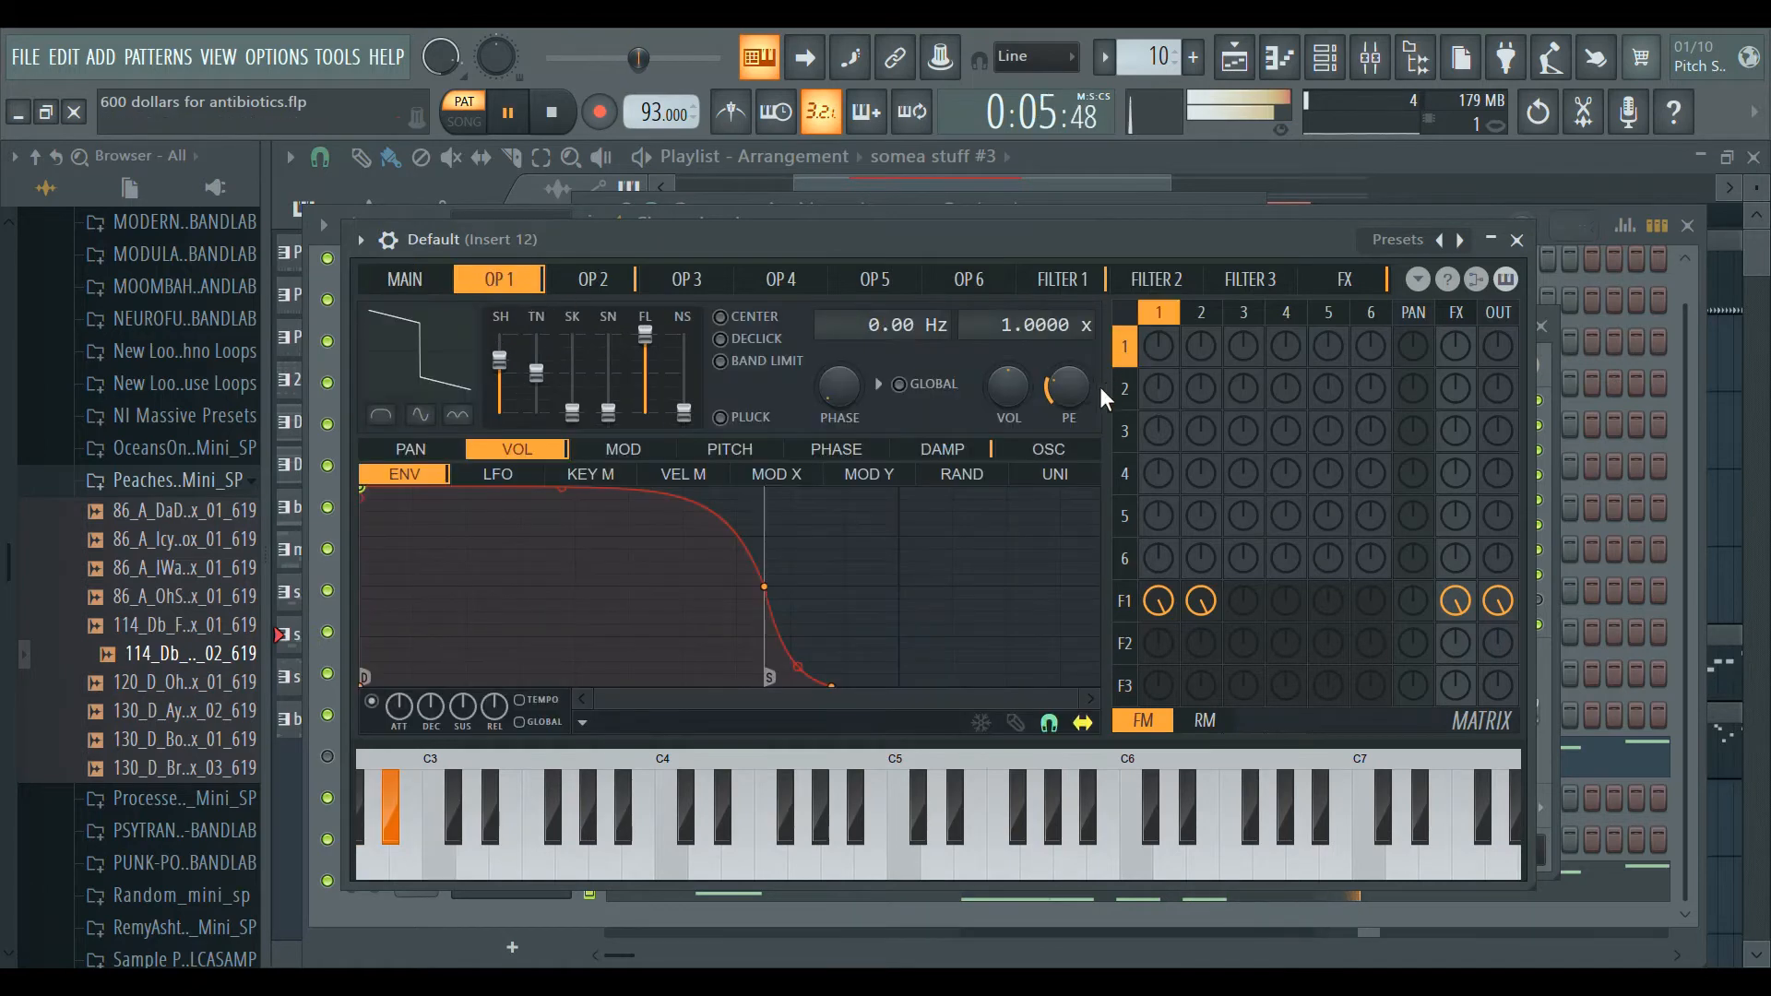
drag(1008, 387, 1009, 286)
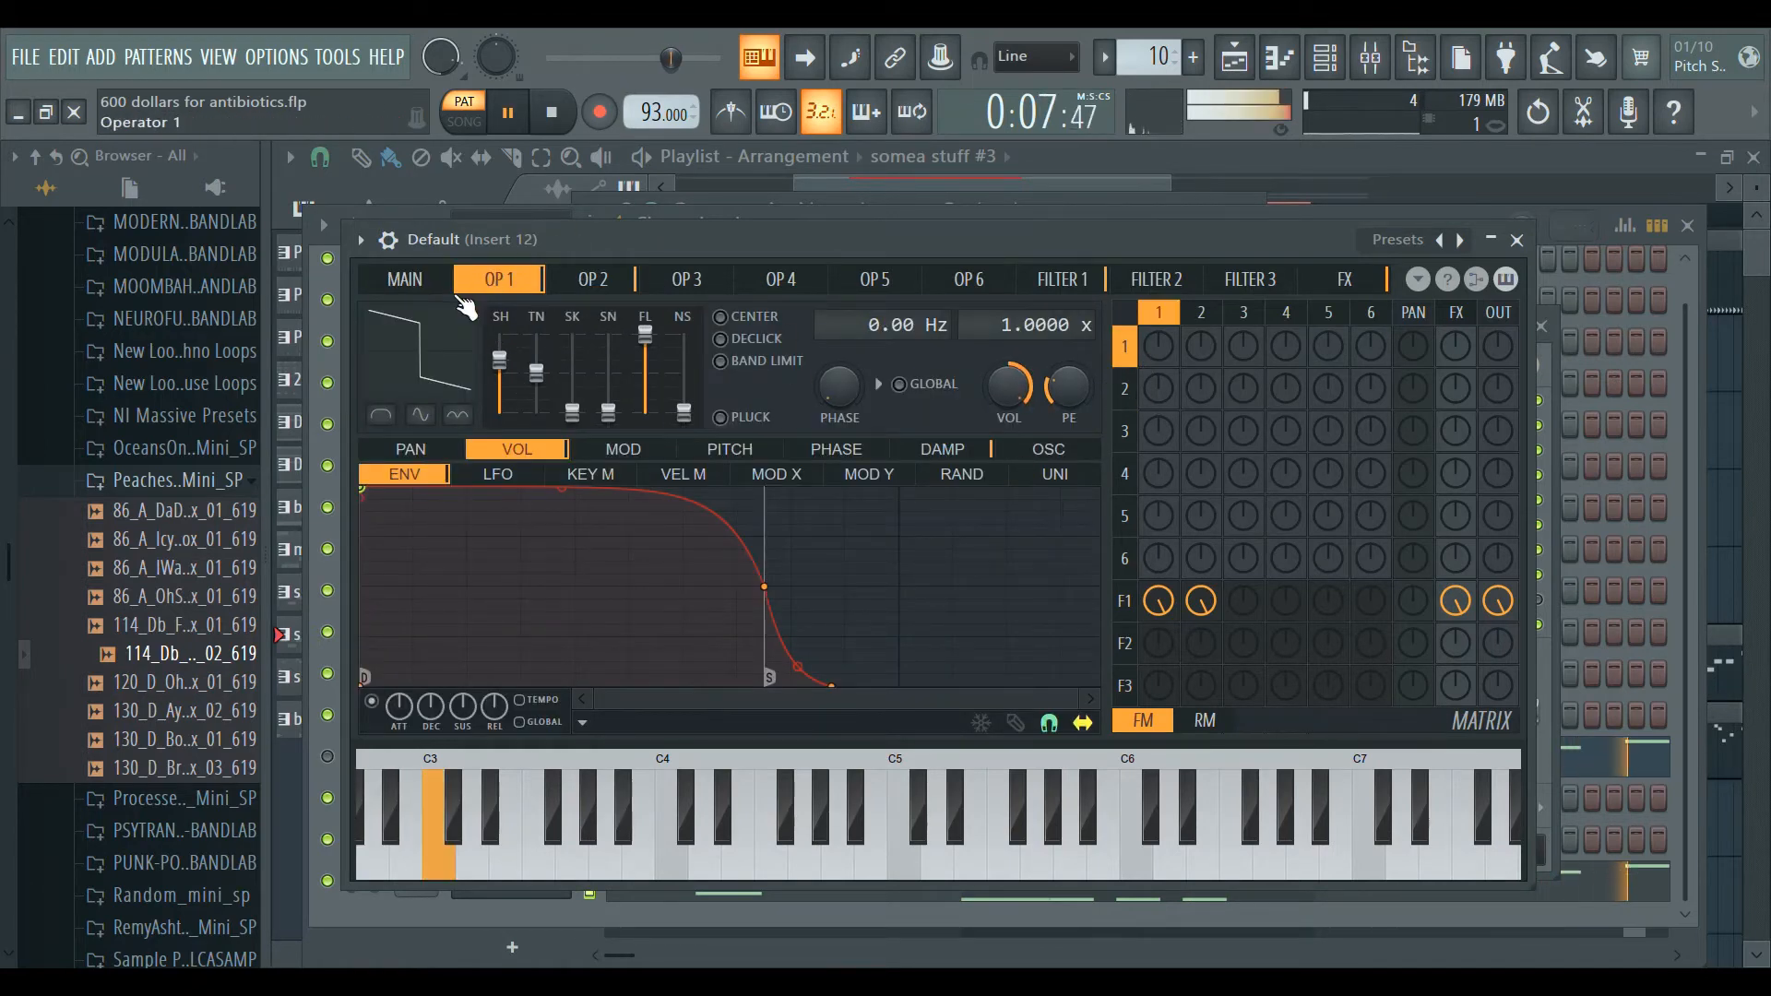
click(413, 283)
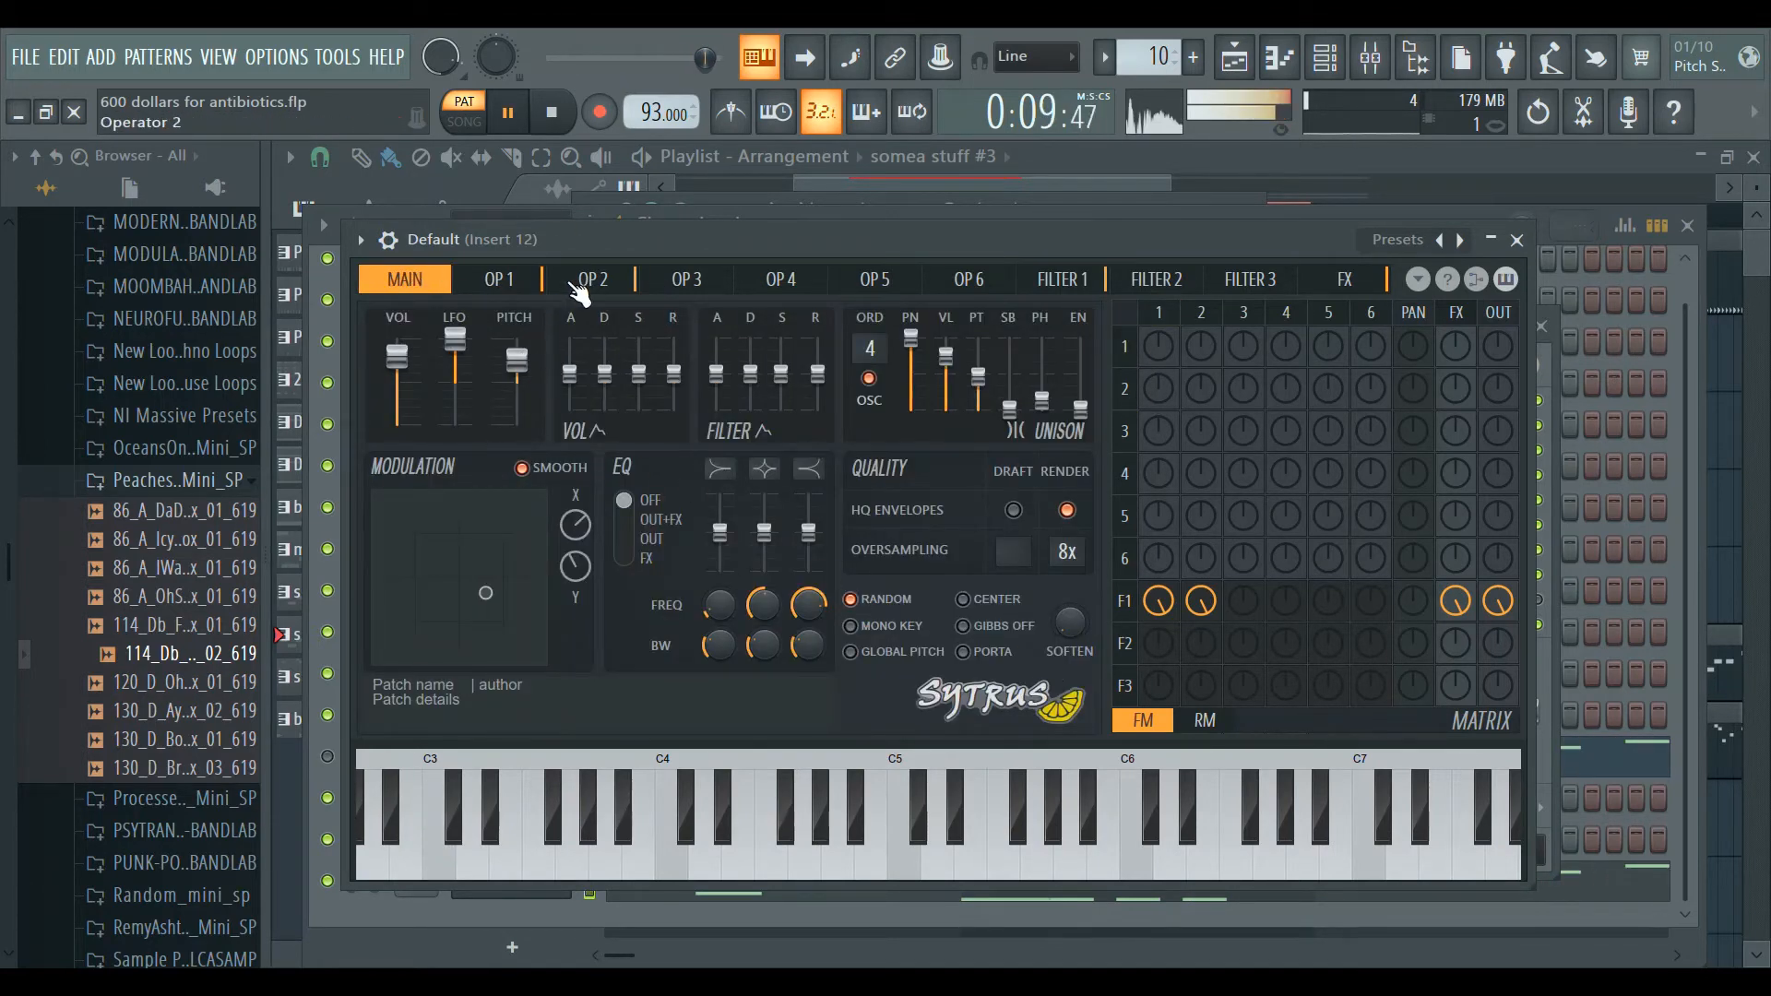
click(499, 280)
key(space)
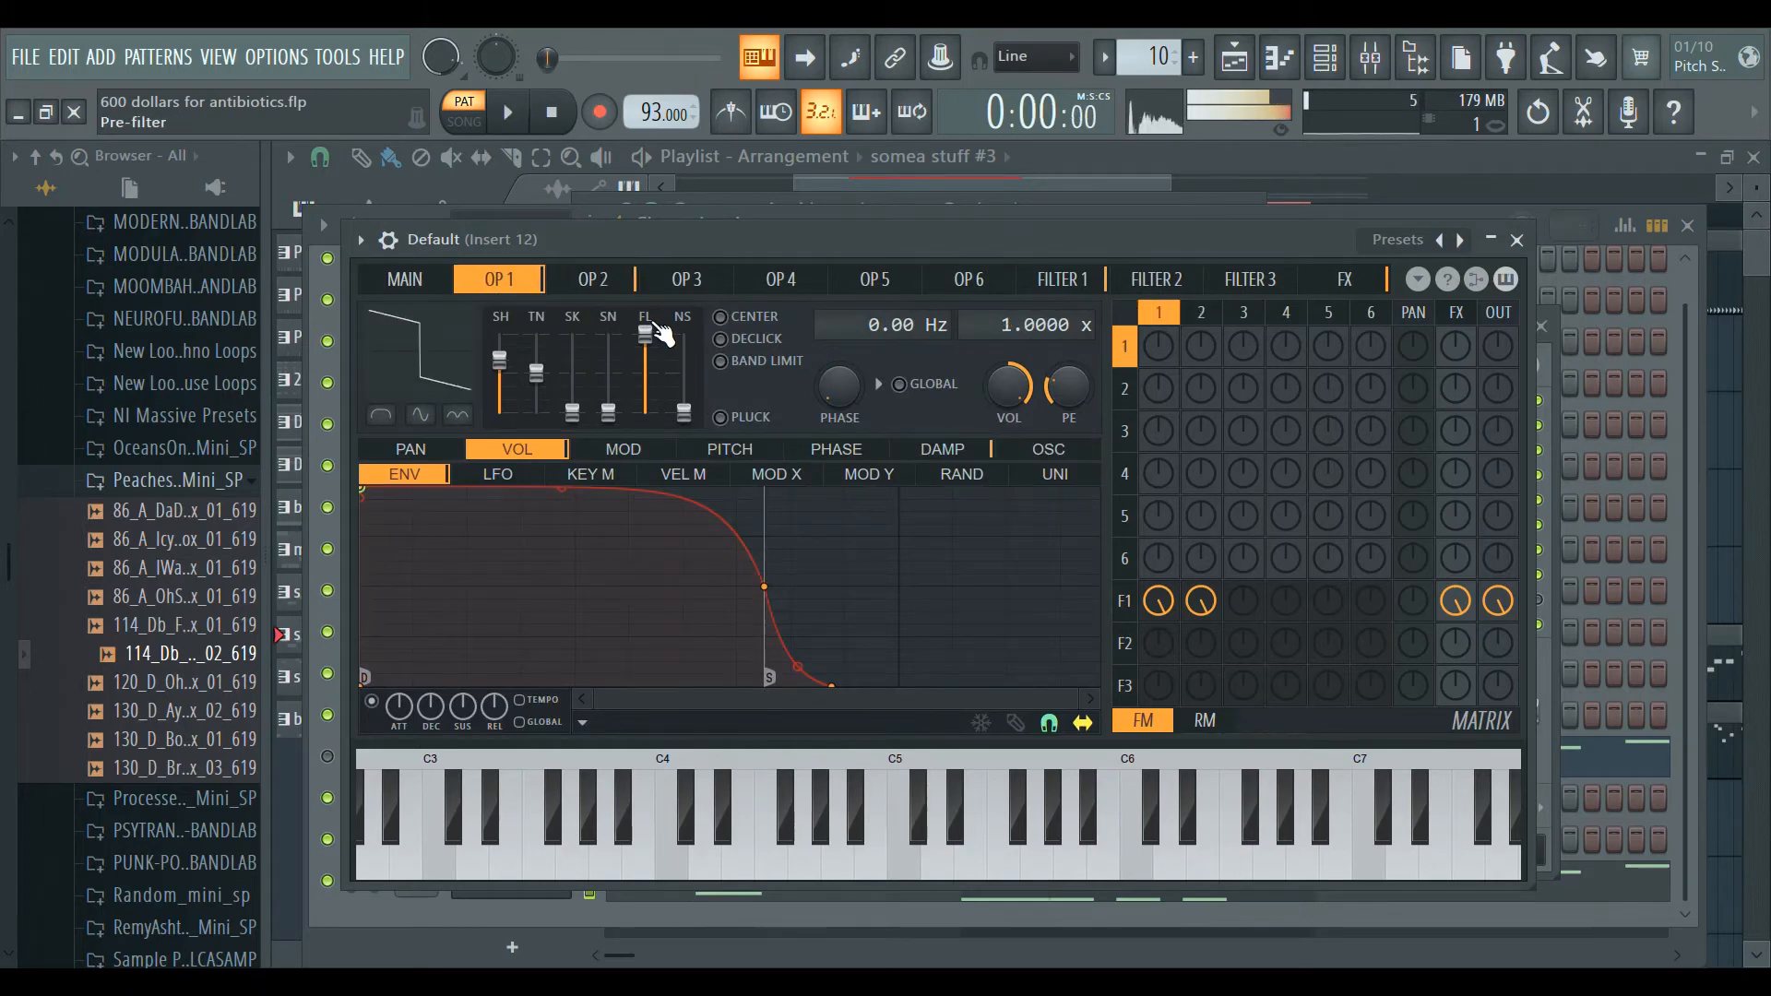
Review operators 1 and 2, lower operator 3's volume and return to operator 1's settings.
click(445, 284)
click(489, 282)
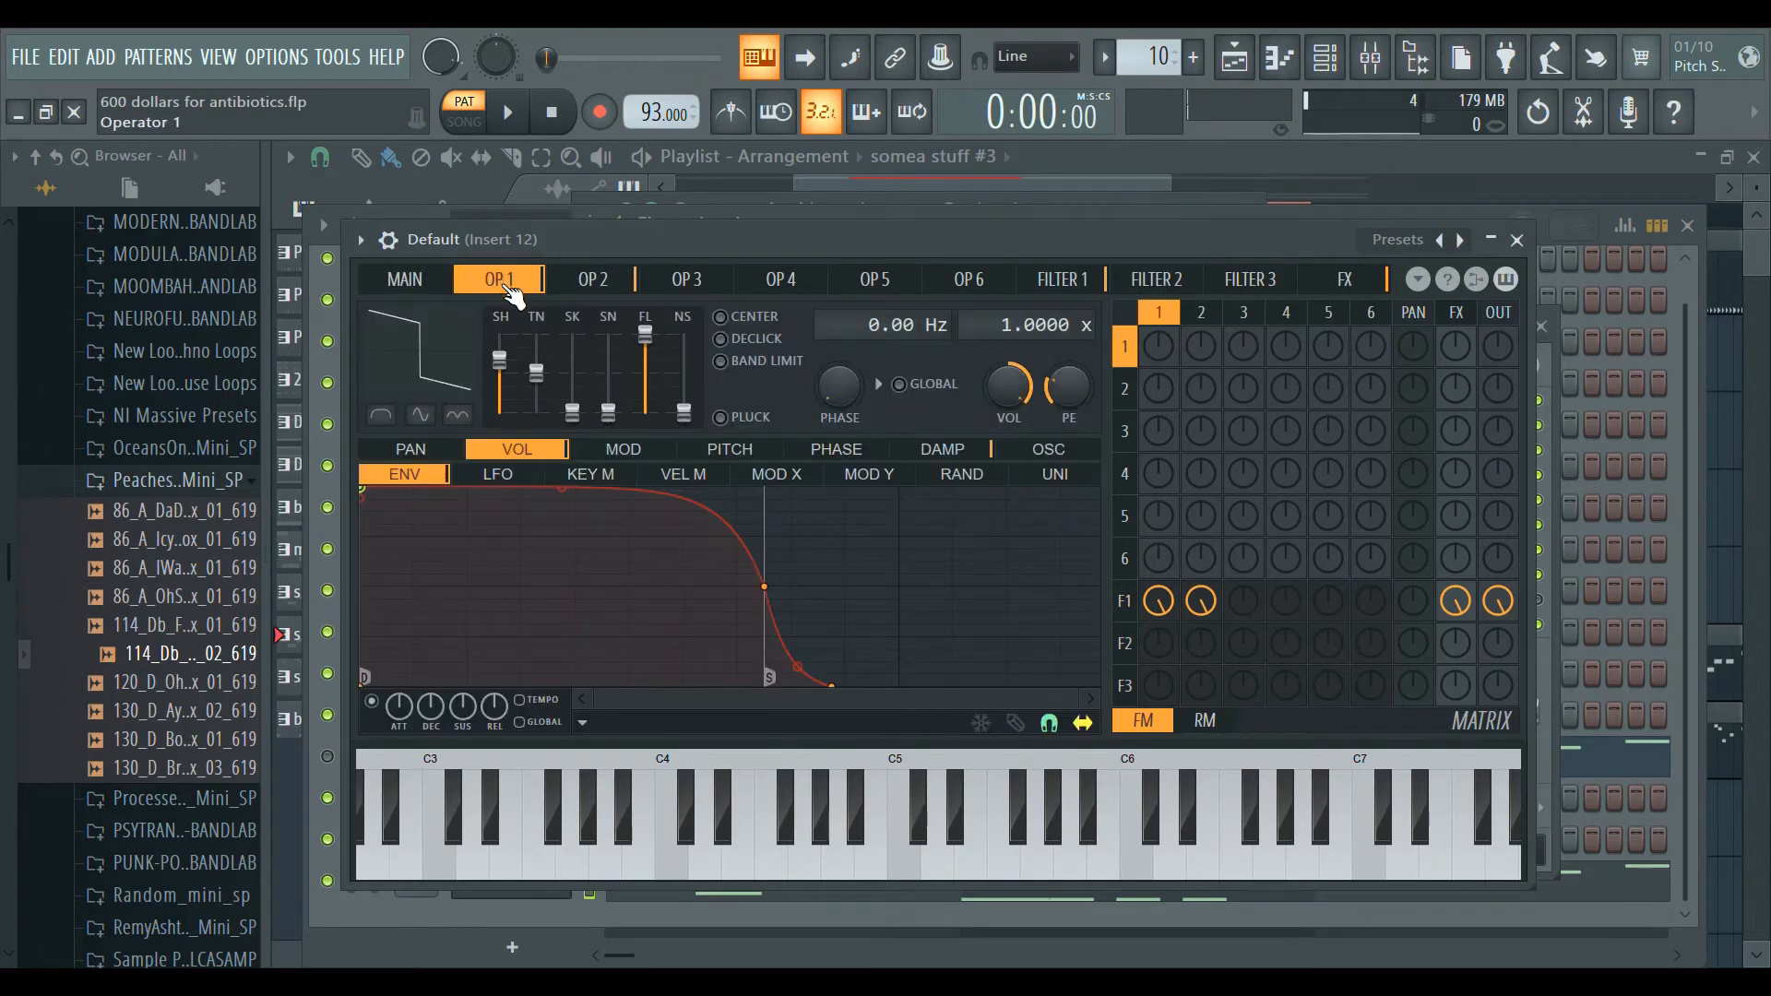
click(595, 282)
click(656, 286)
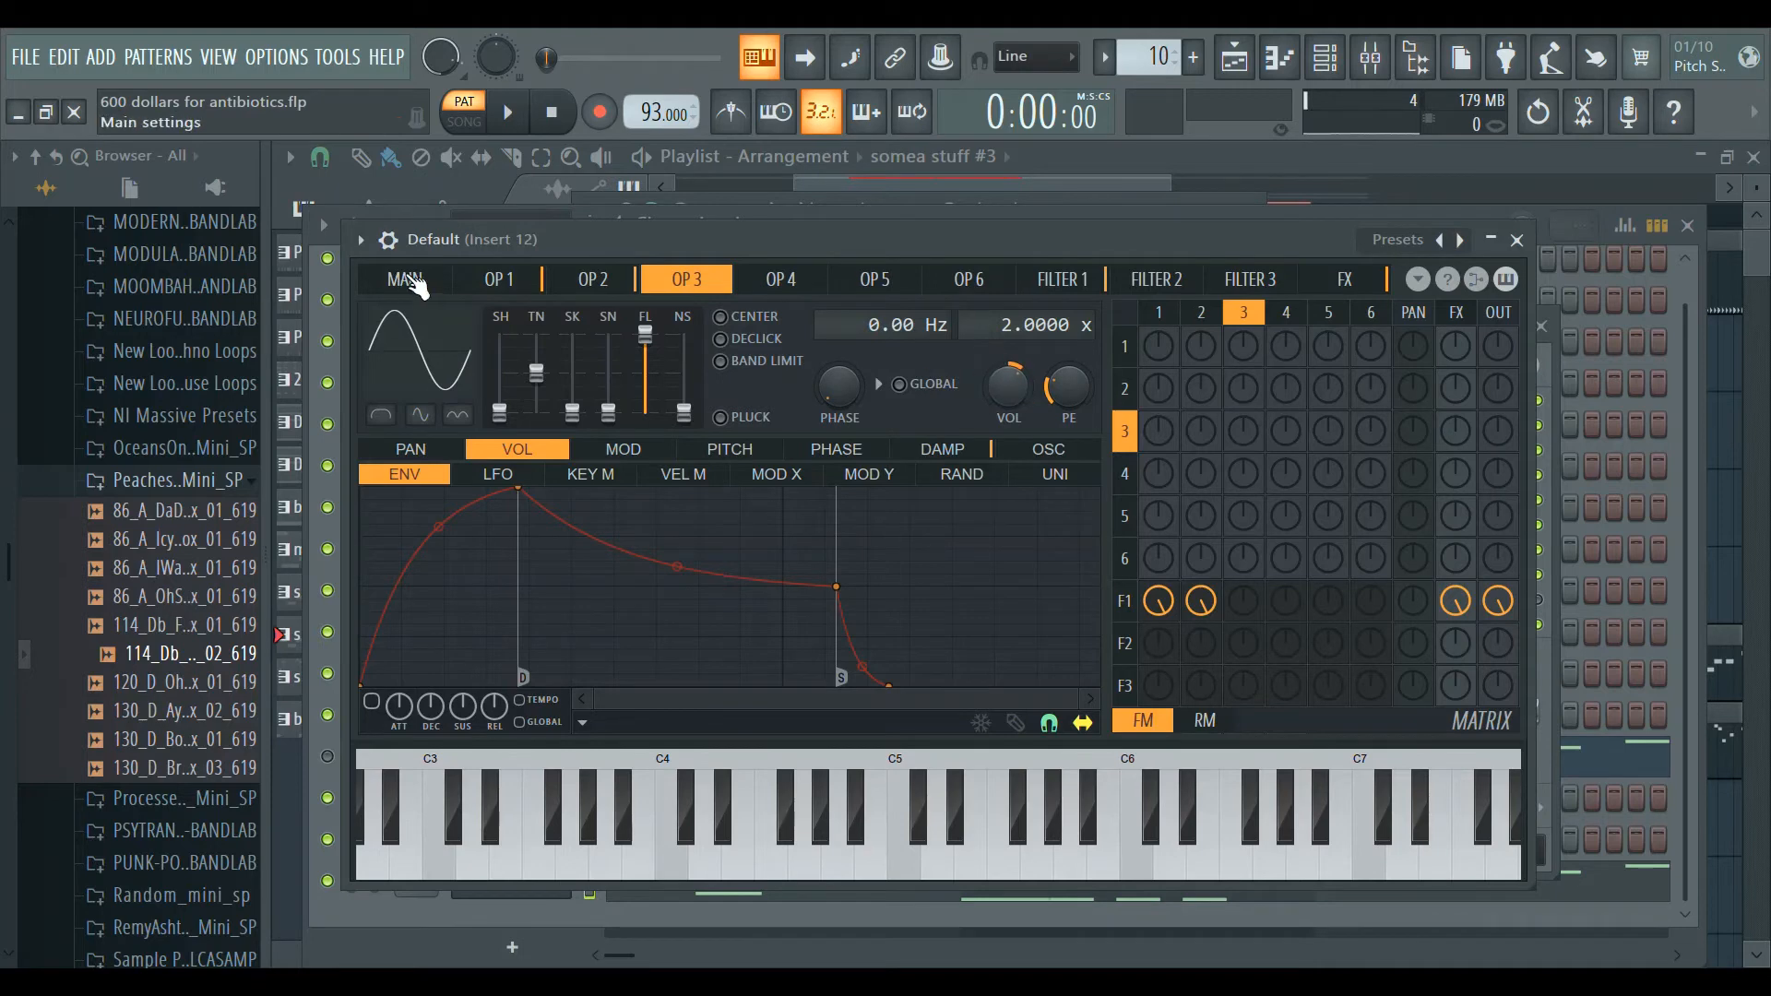
click(500, 280)
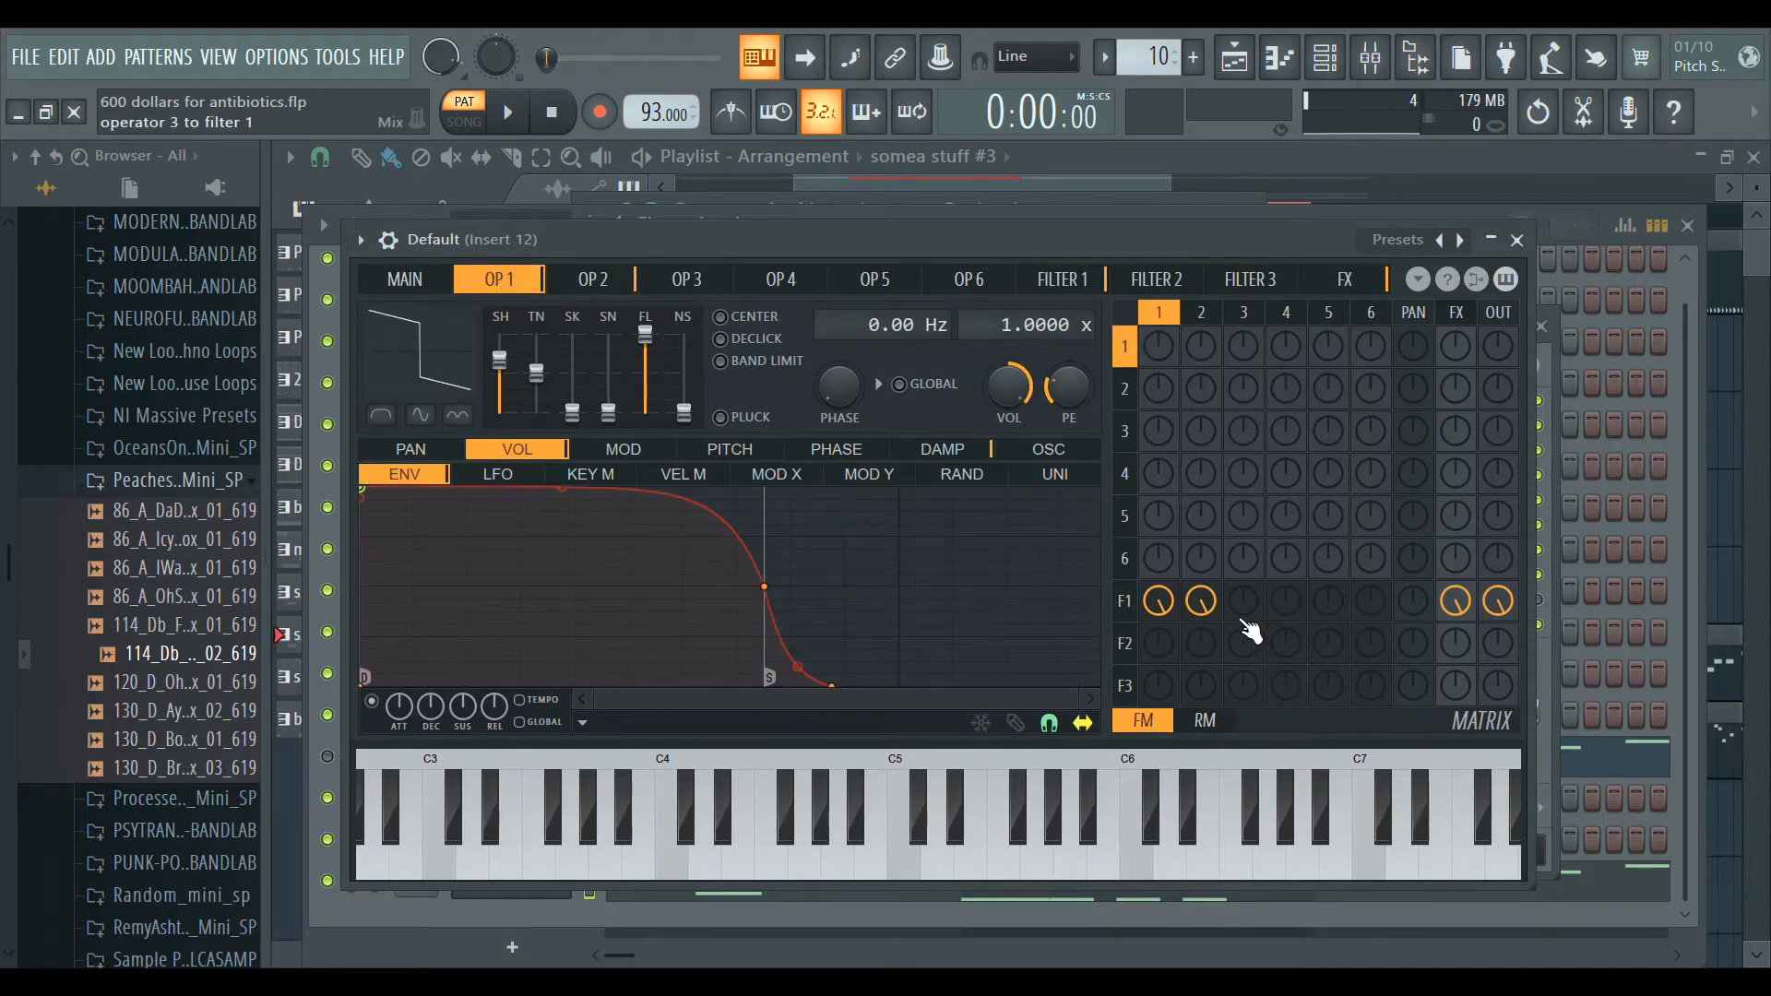
Raise operator 3's send to filter 1 to its maximum and check operators 2 and 3.
drag(1245, 626, 1246, 604)
click(722, 286)
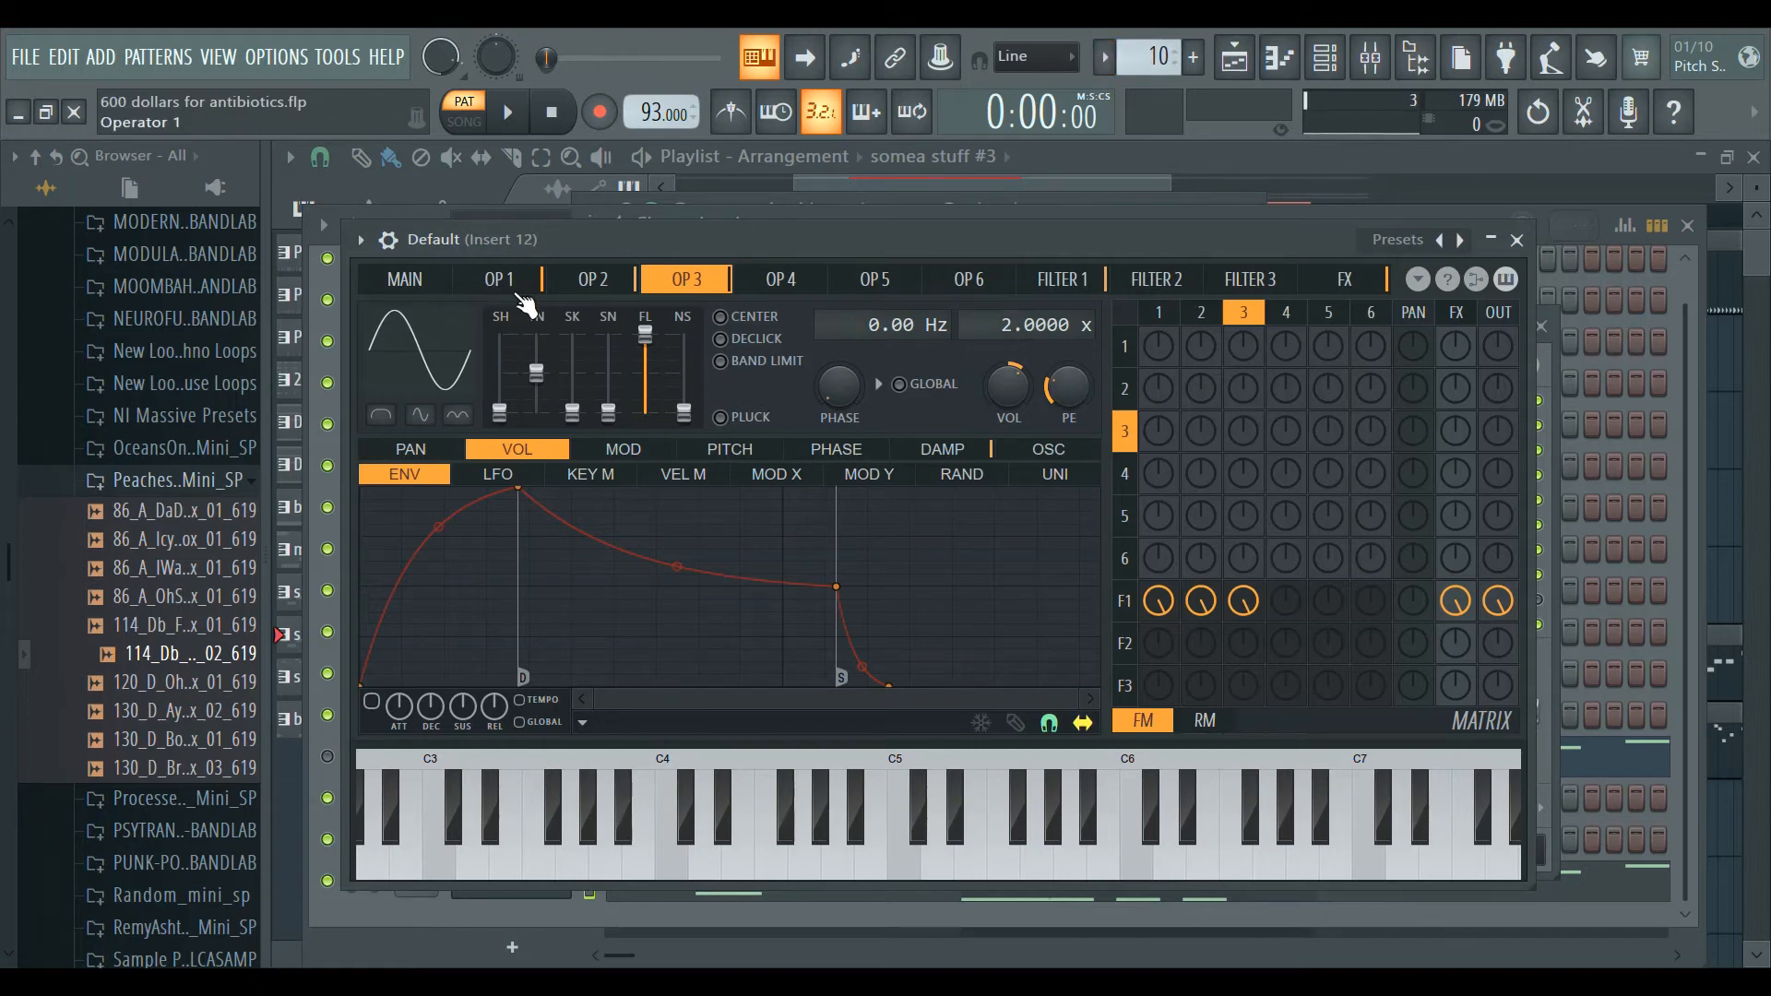
click(598, 286)
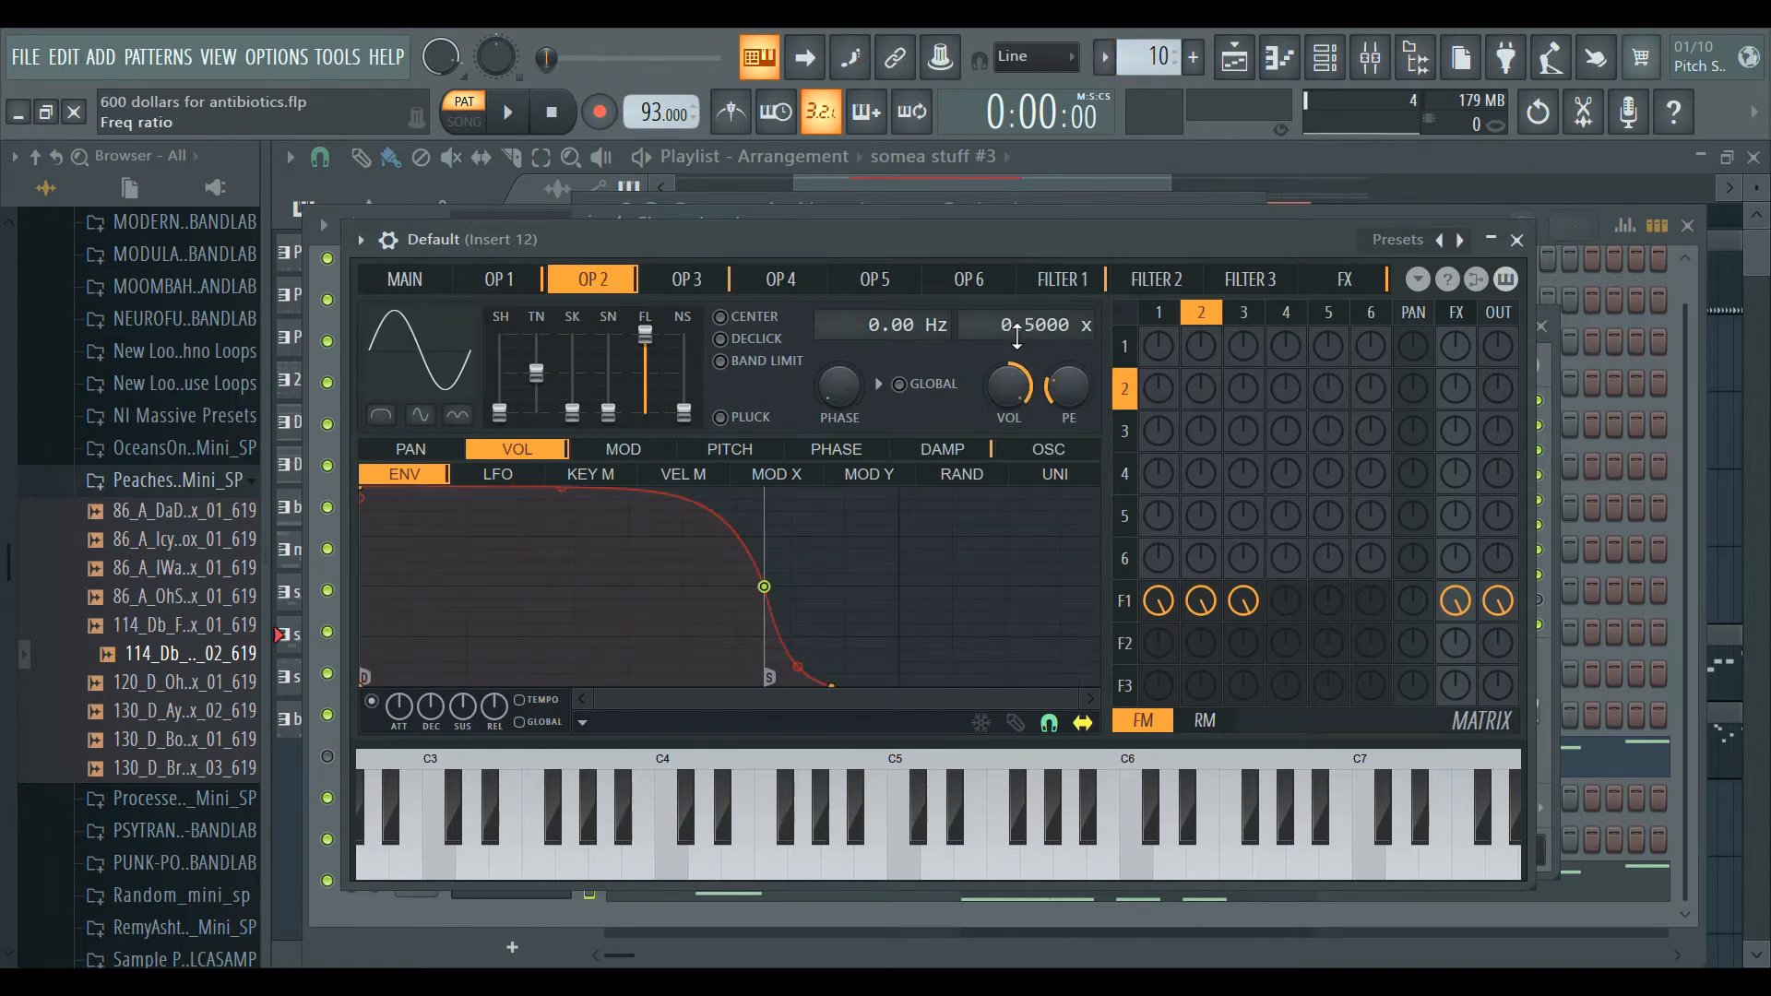
click(684, 288)
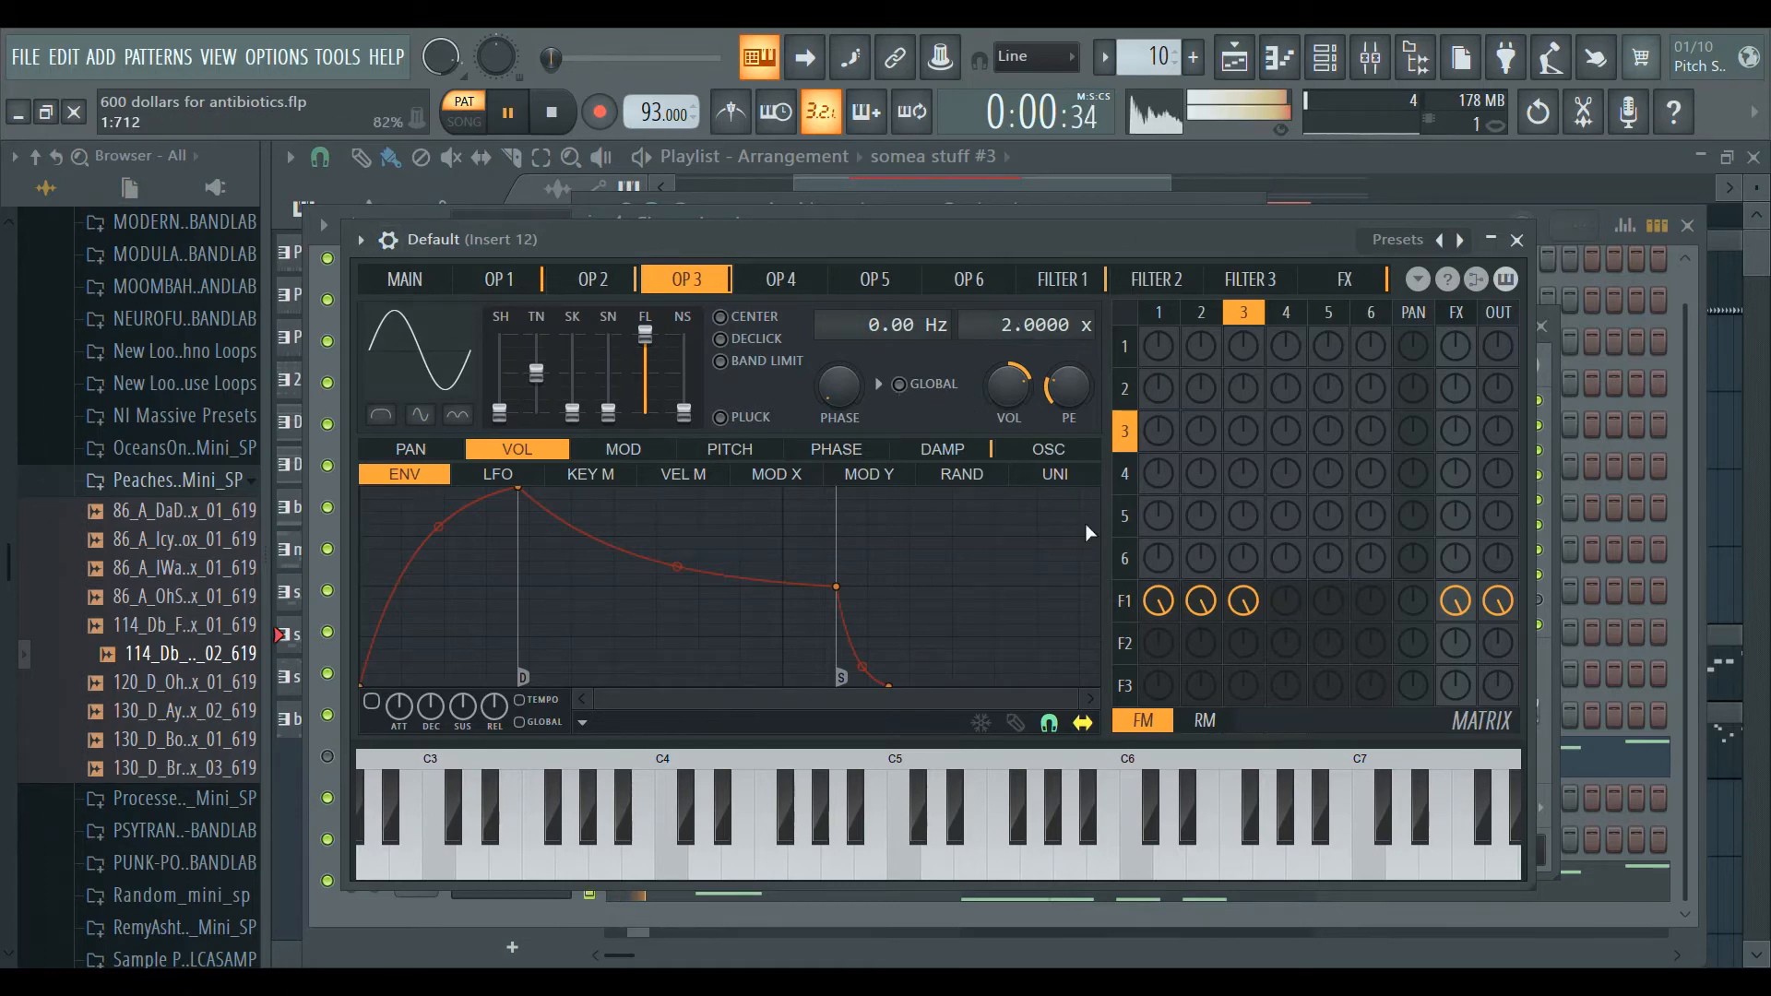
Play the pattern while raising operator 3's volume and setting its tension to 30%.
key(space)
mouse_move(550, 371)
mouse_down()
mouse_move(550, 336)
mouse_move(550, 396)
mouse_move(536, 341)
mouse_up()
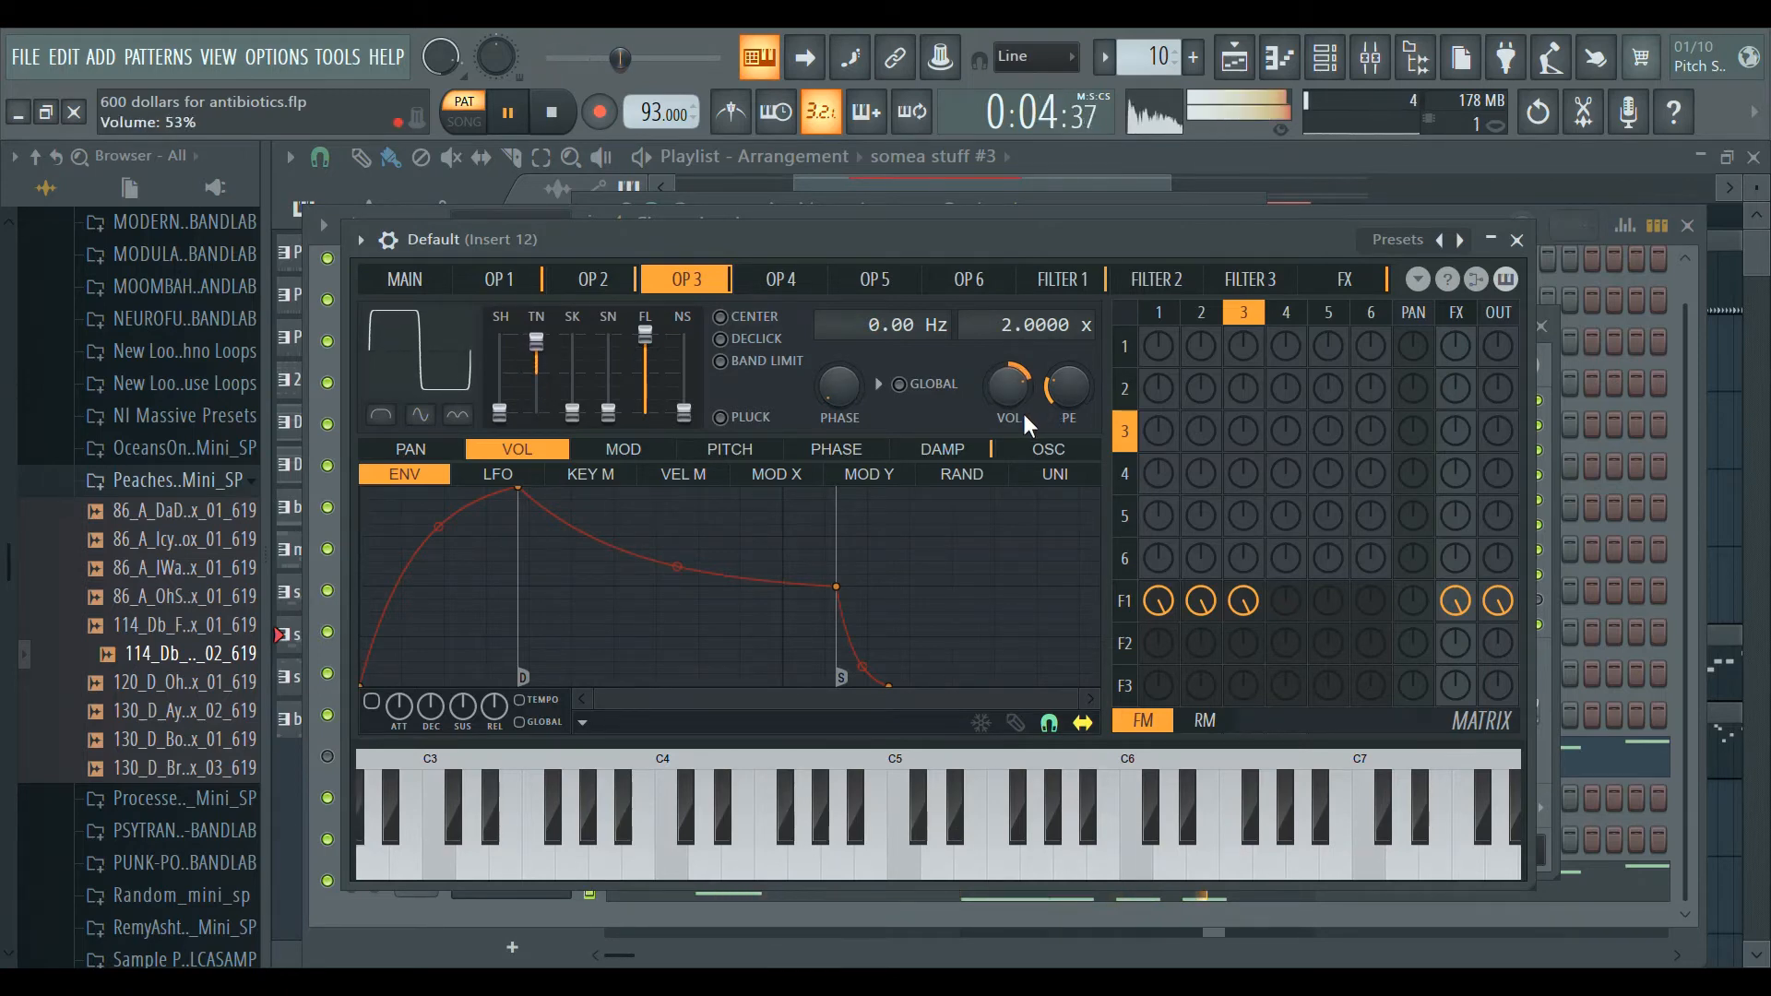
drag(1007, 391, 1007, 342)
drag(536, 341, 536, 360)
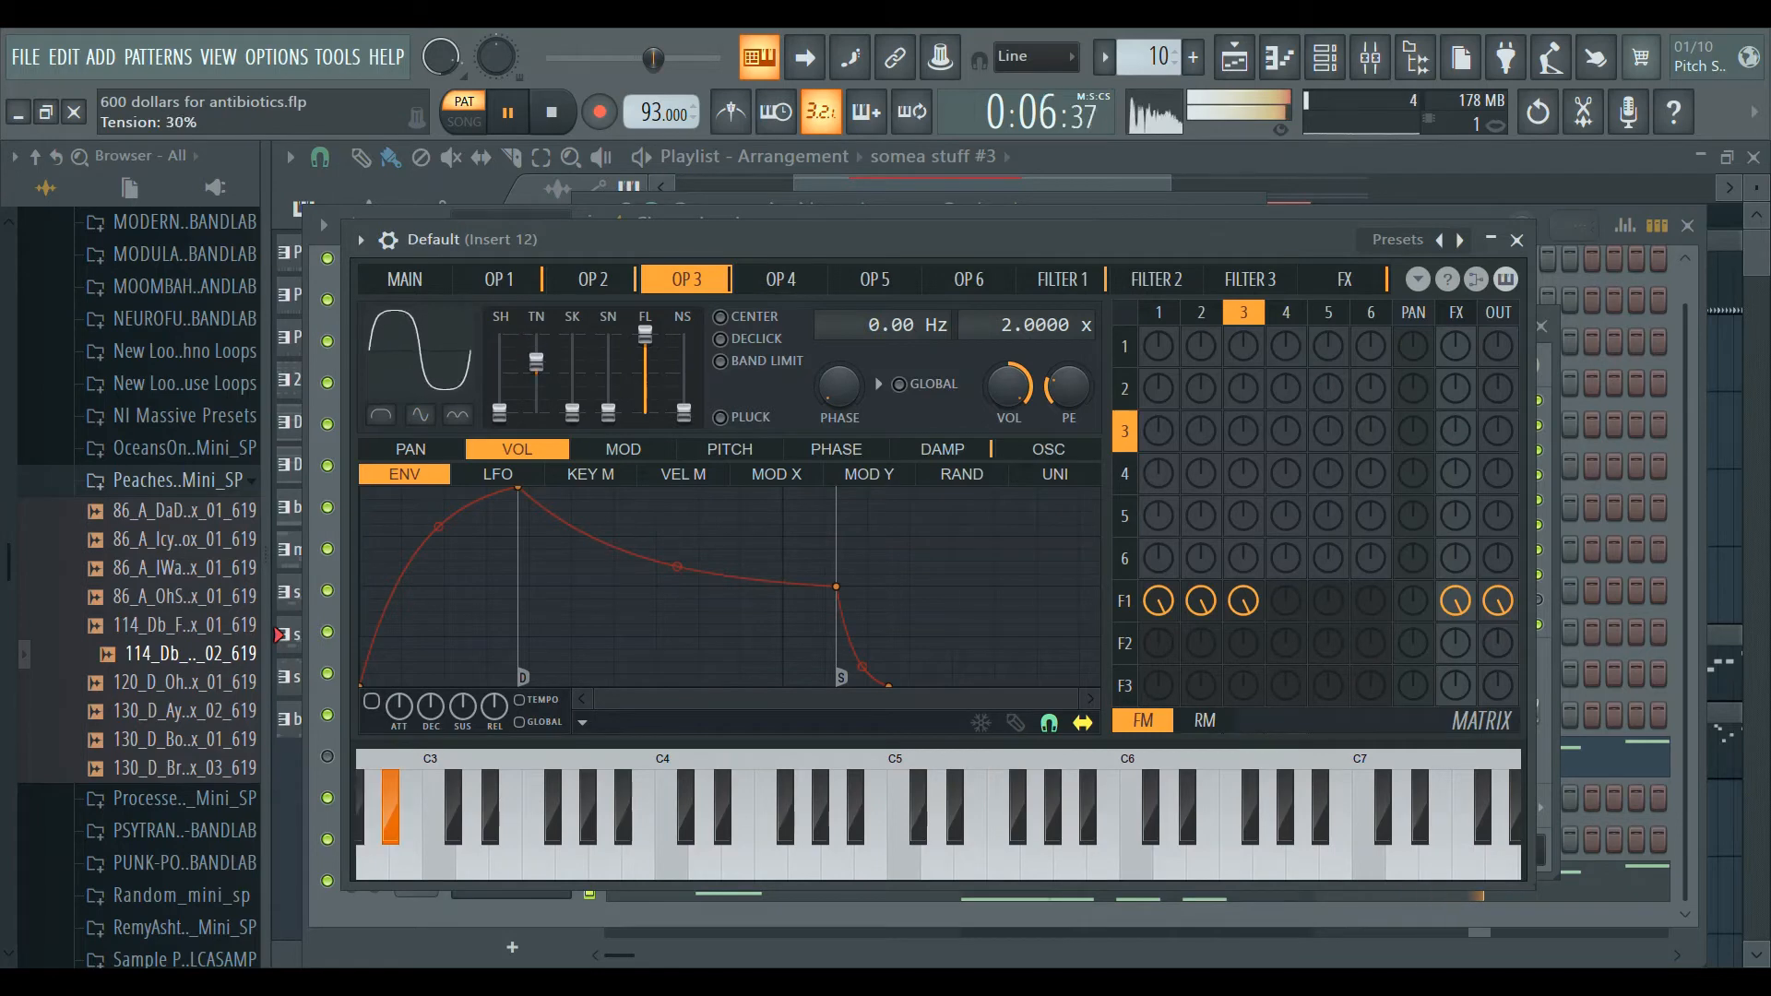
Enable operator 3's volume envelope and bend its attack curve downward for a gradual rise.
click(372, 701)
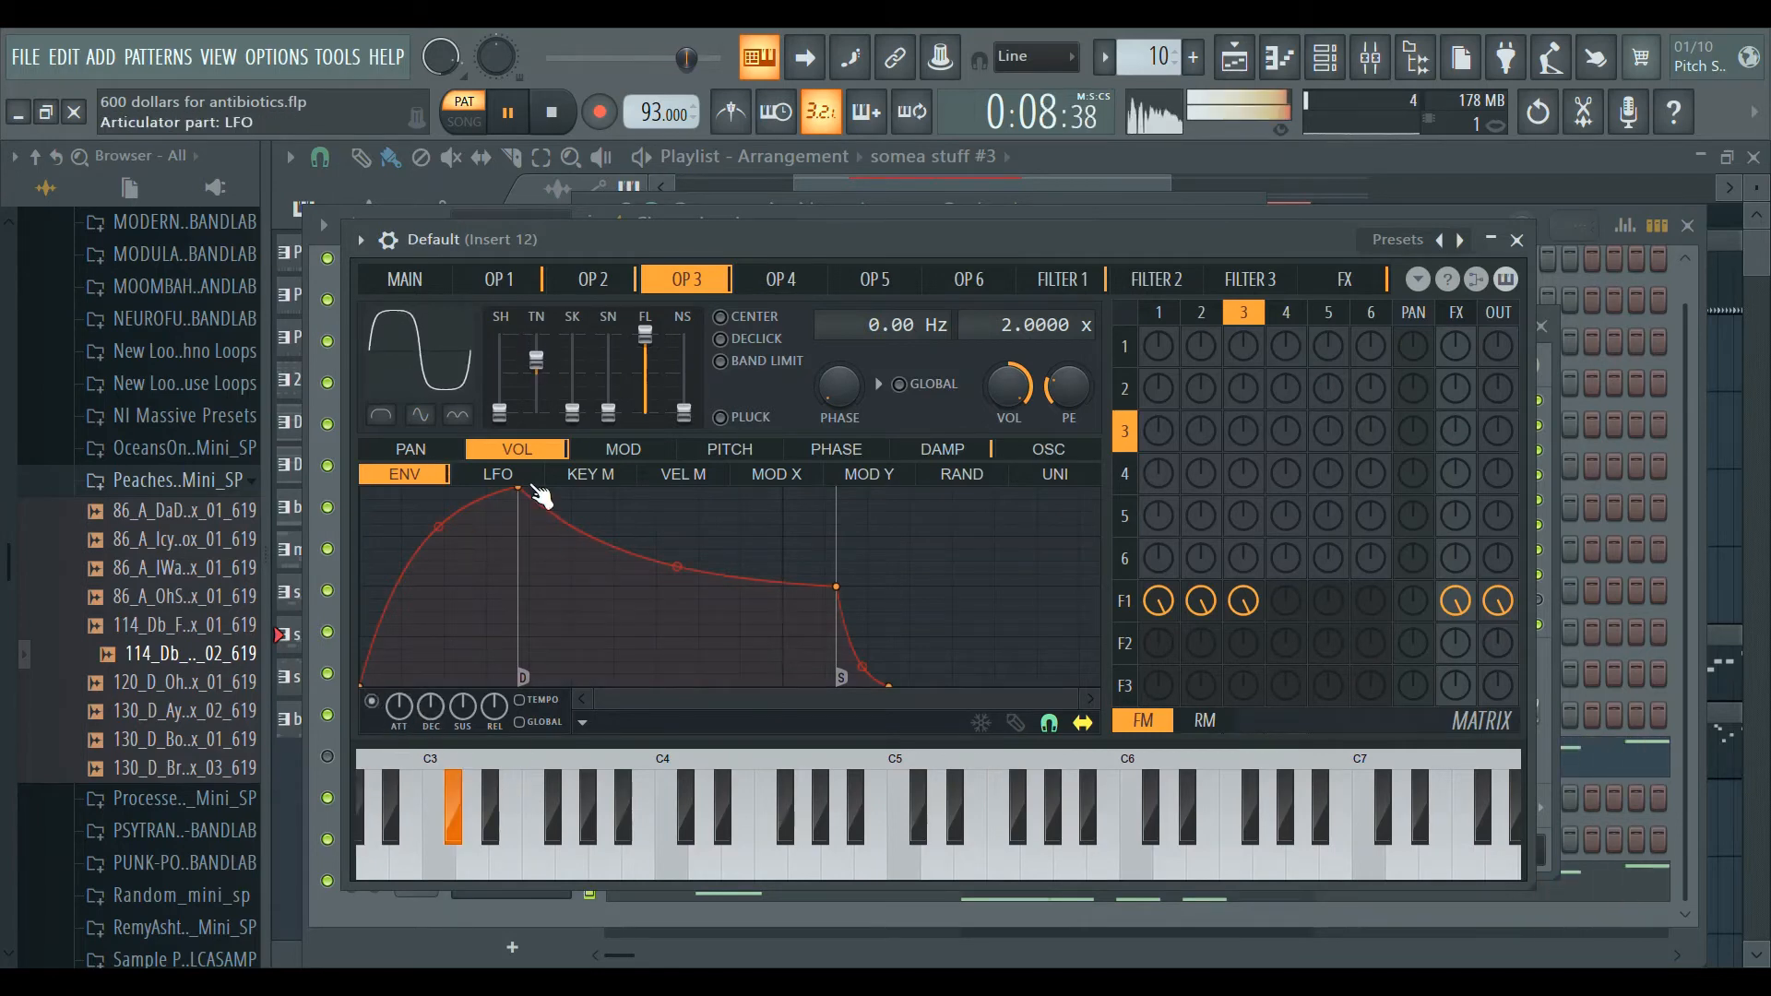
drag(450, 533, 450, 495)
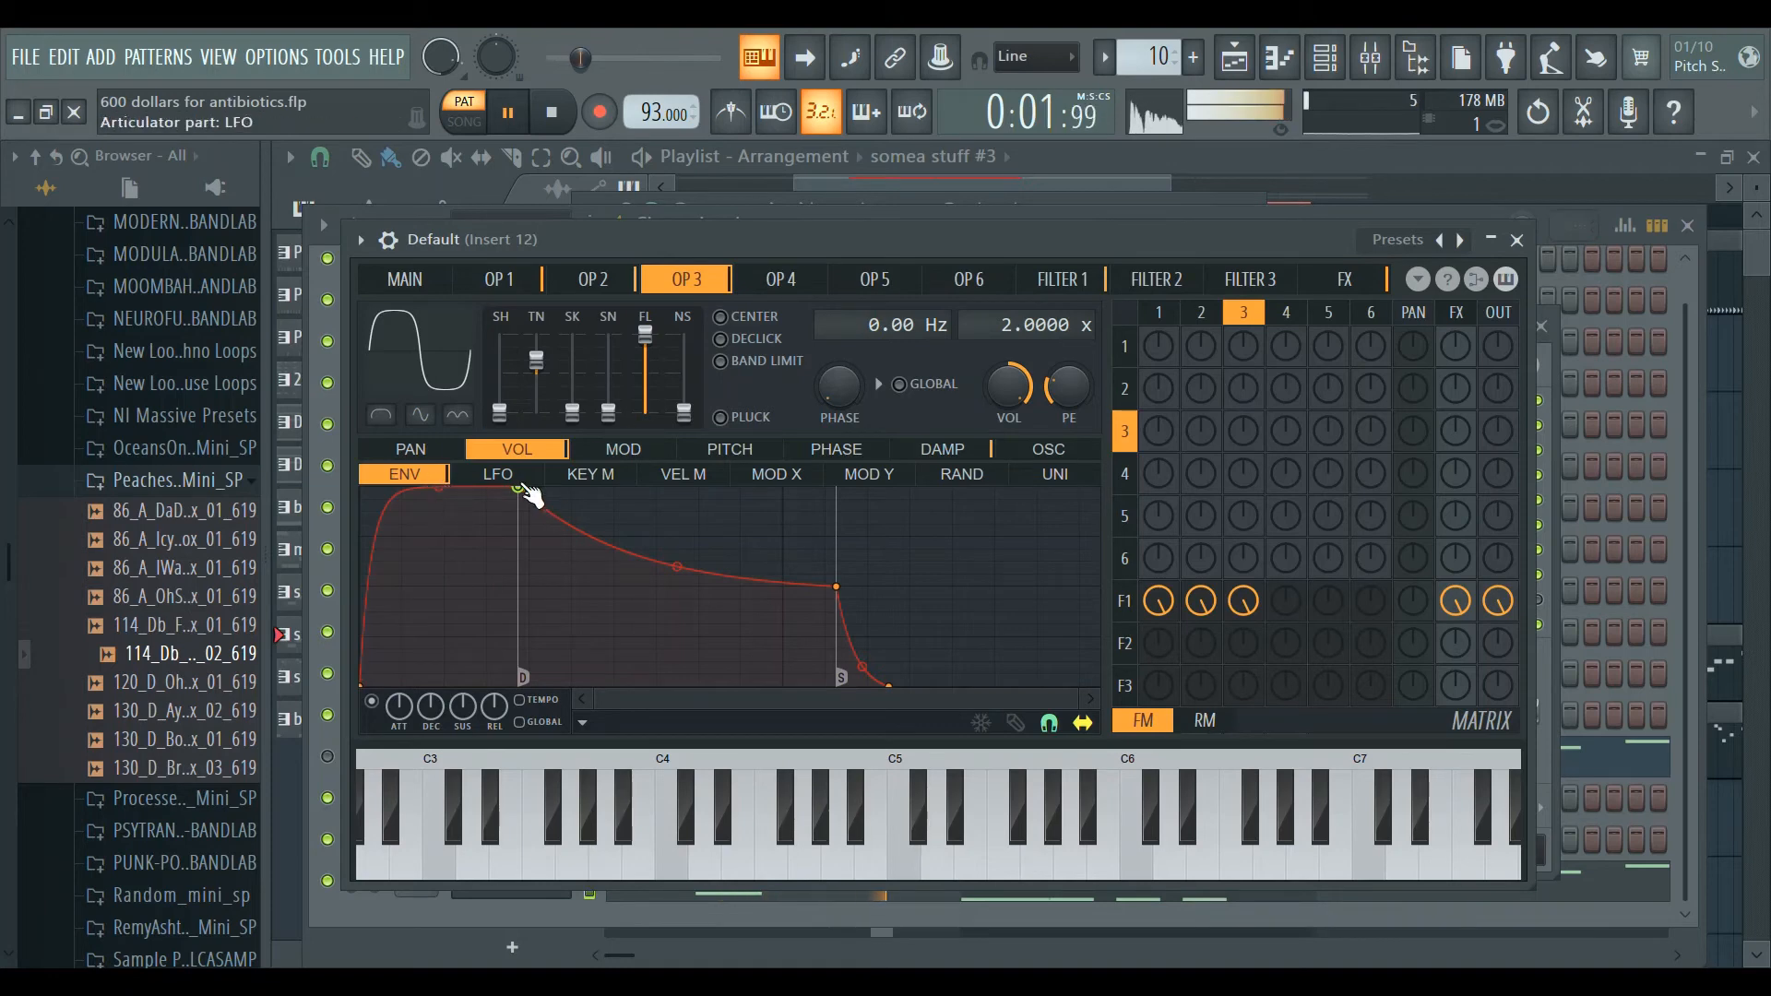
drag(443, 493, 444, 625)
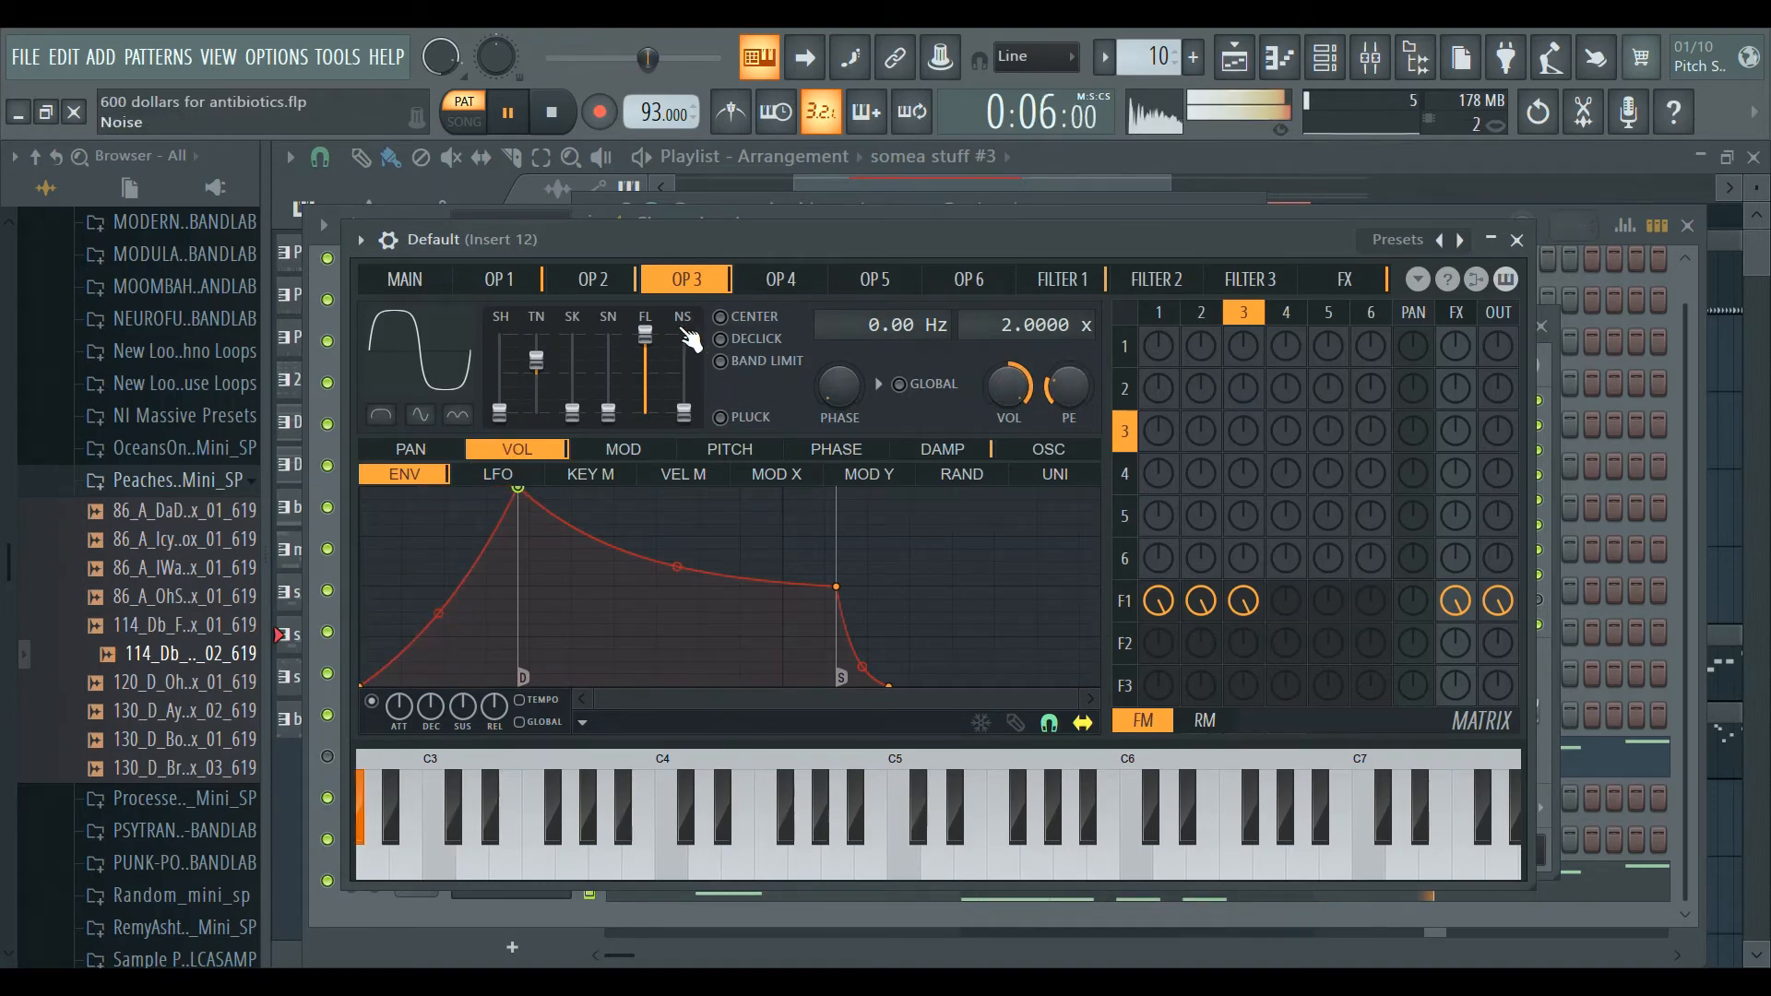
Raise operator 3's tension and shape for a squarer waveform, and adjust the volumes of operators 2 and 1, with operator 1 at 100%.
drag(530, 369, 528, 353)
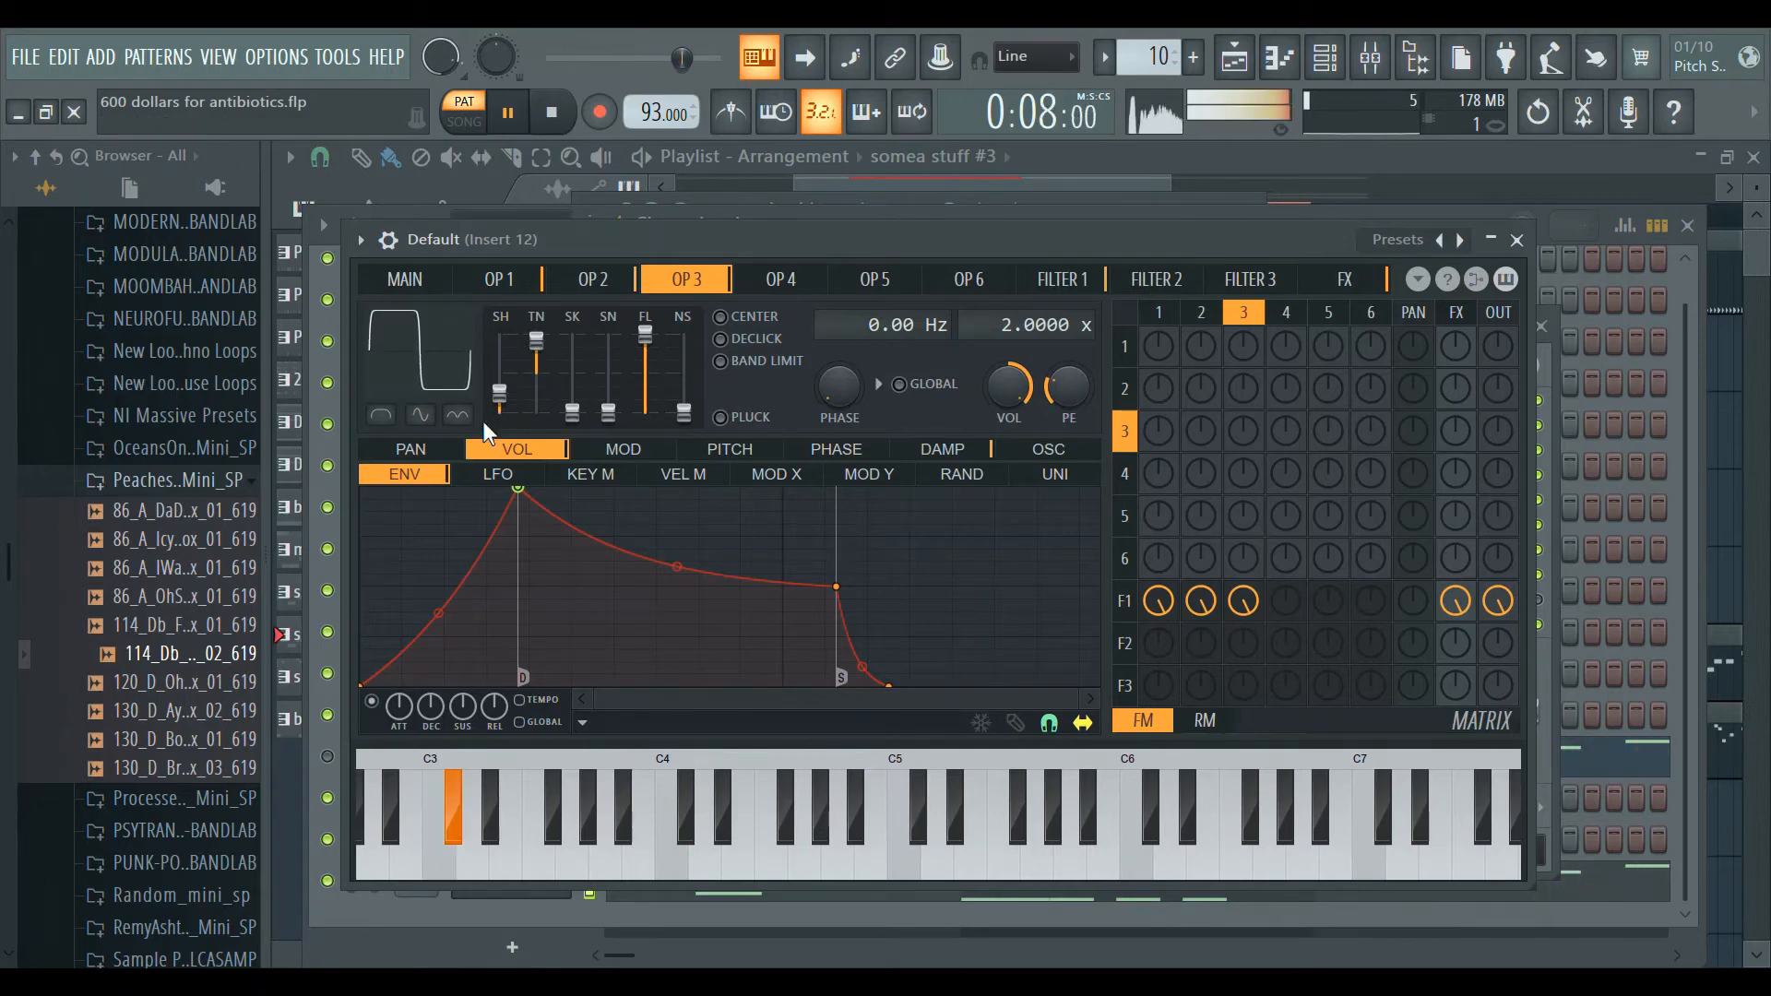
click(607, 284)
mouse_move(1005, 391)
mouse_down()
mouse_move(1005, 463)
mouse_move(1005, 391)
mouse_up()
click(498, 278)
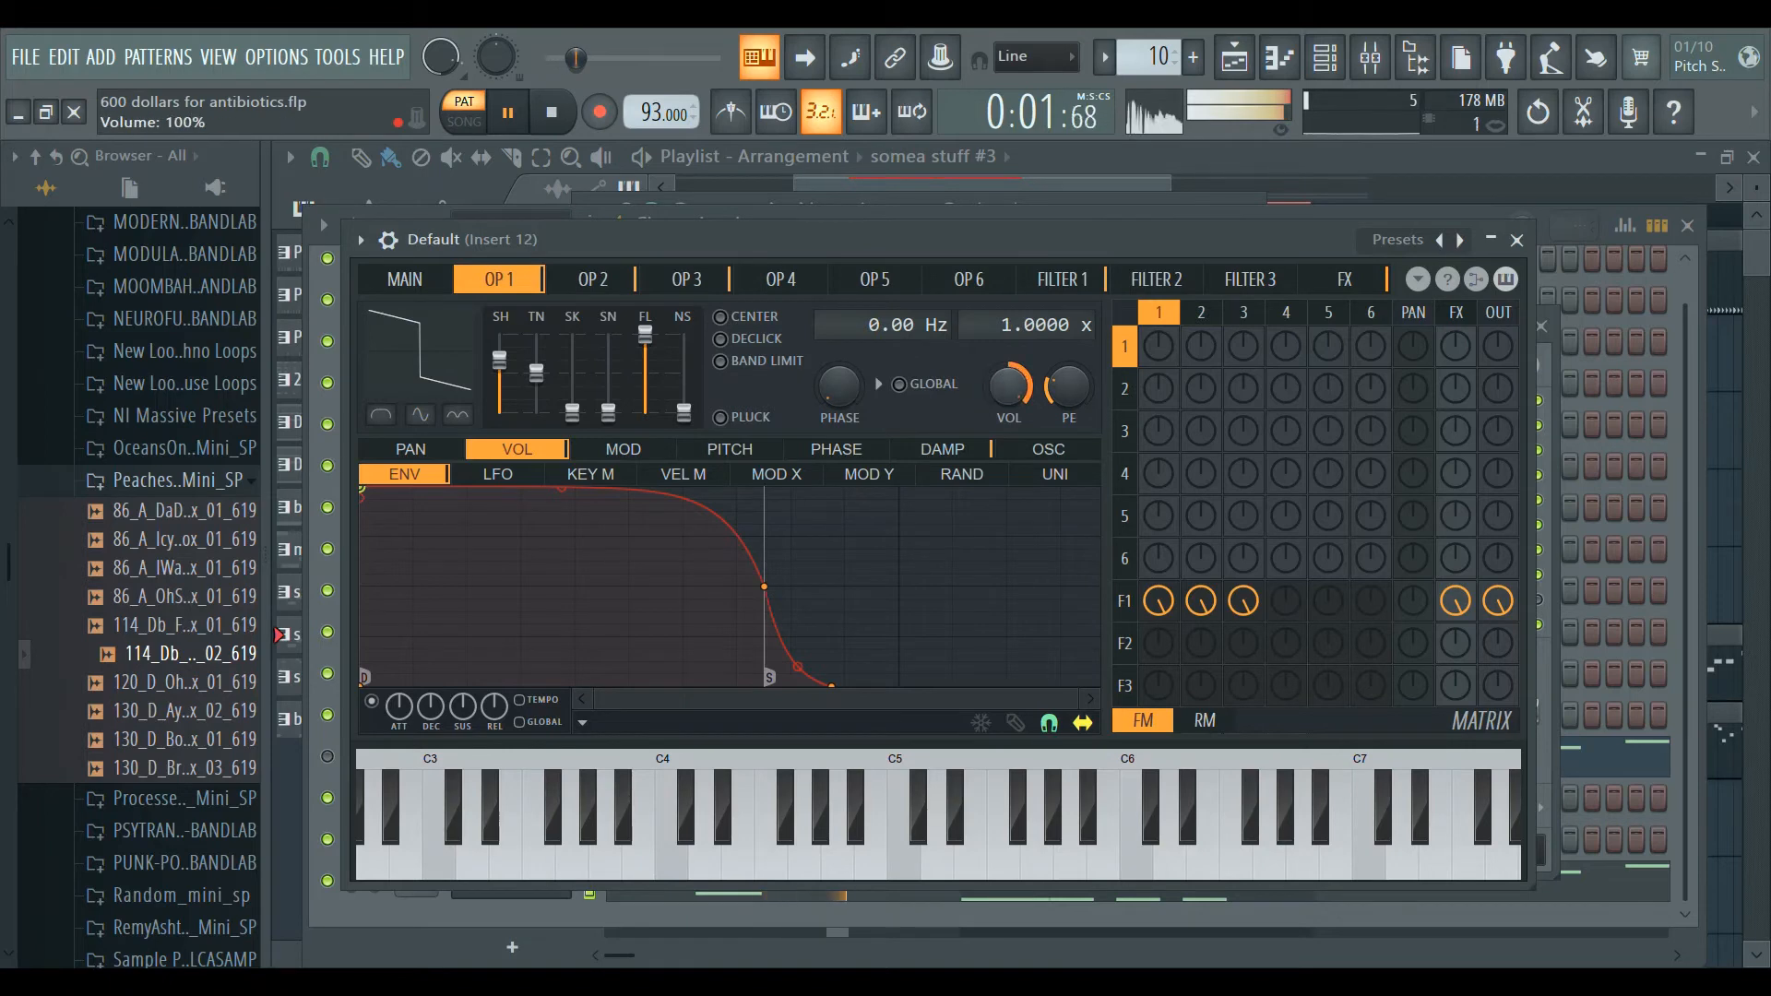
Shorten the attack of operator 3's volume envelope and bend its attack curve upward for a faster rise.
click(686, 279)
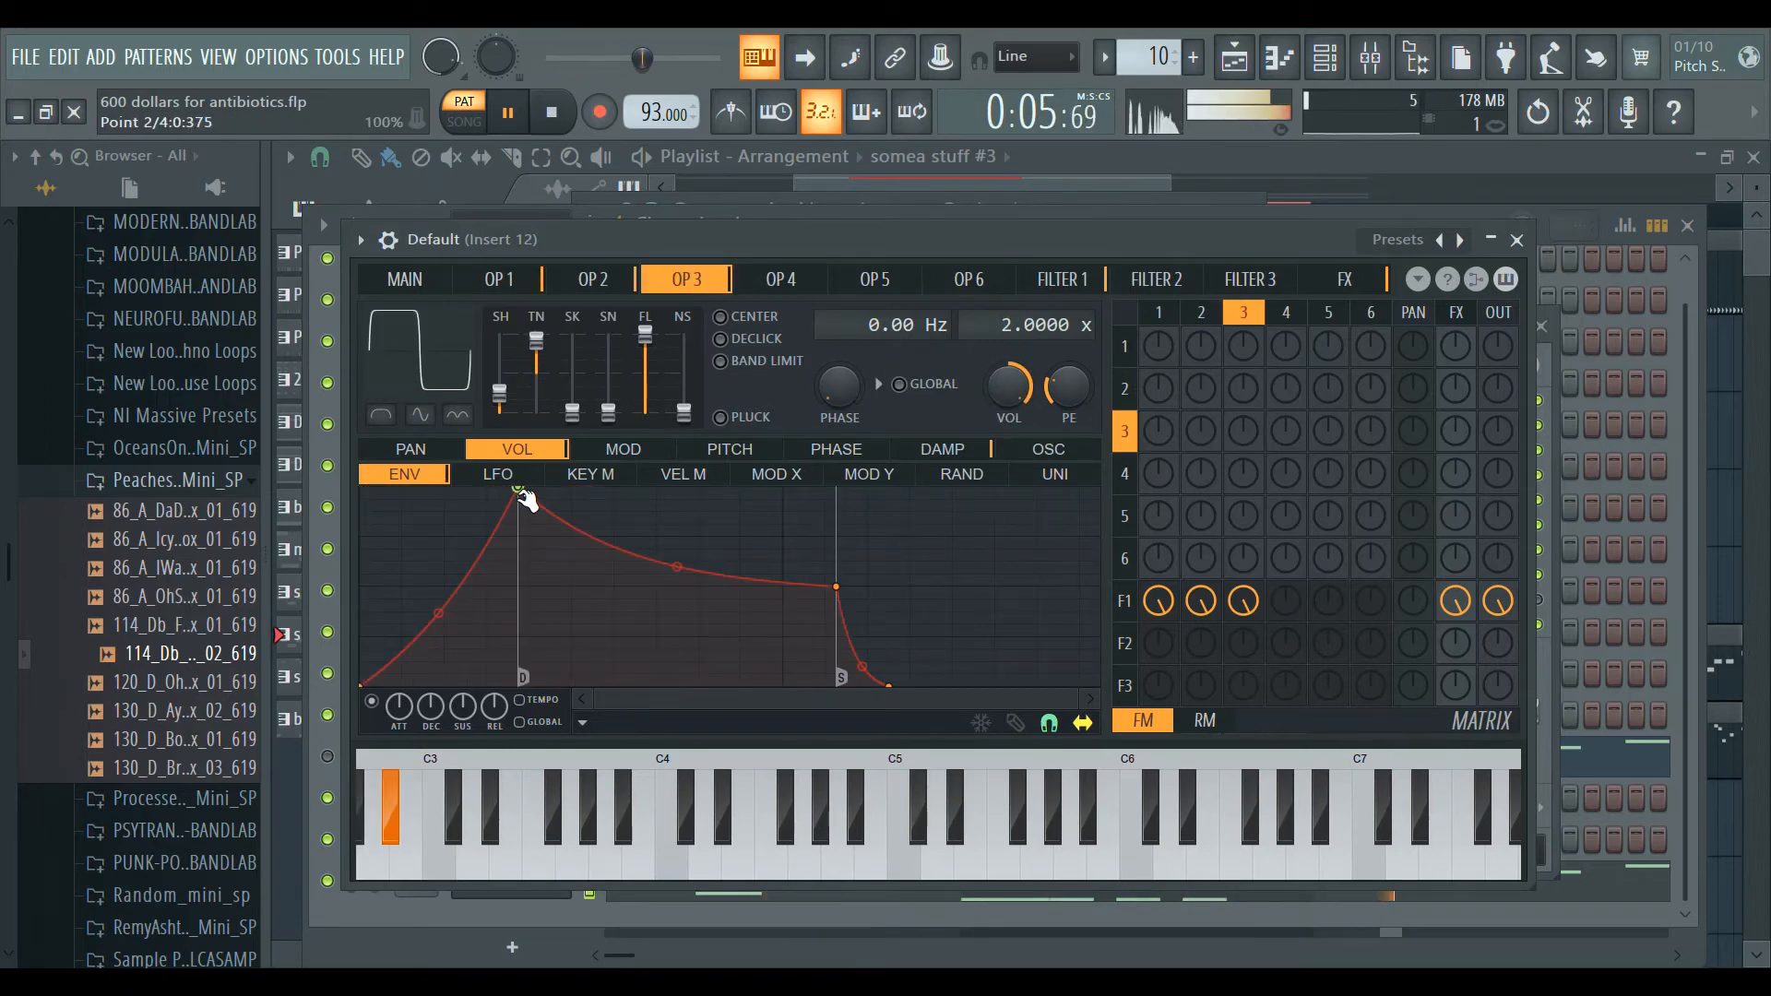
drag(516, 490, 444, 490)
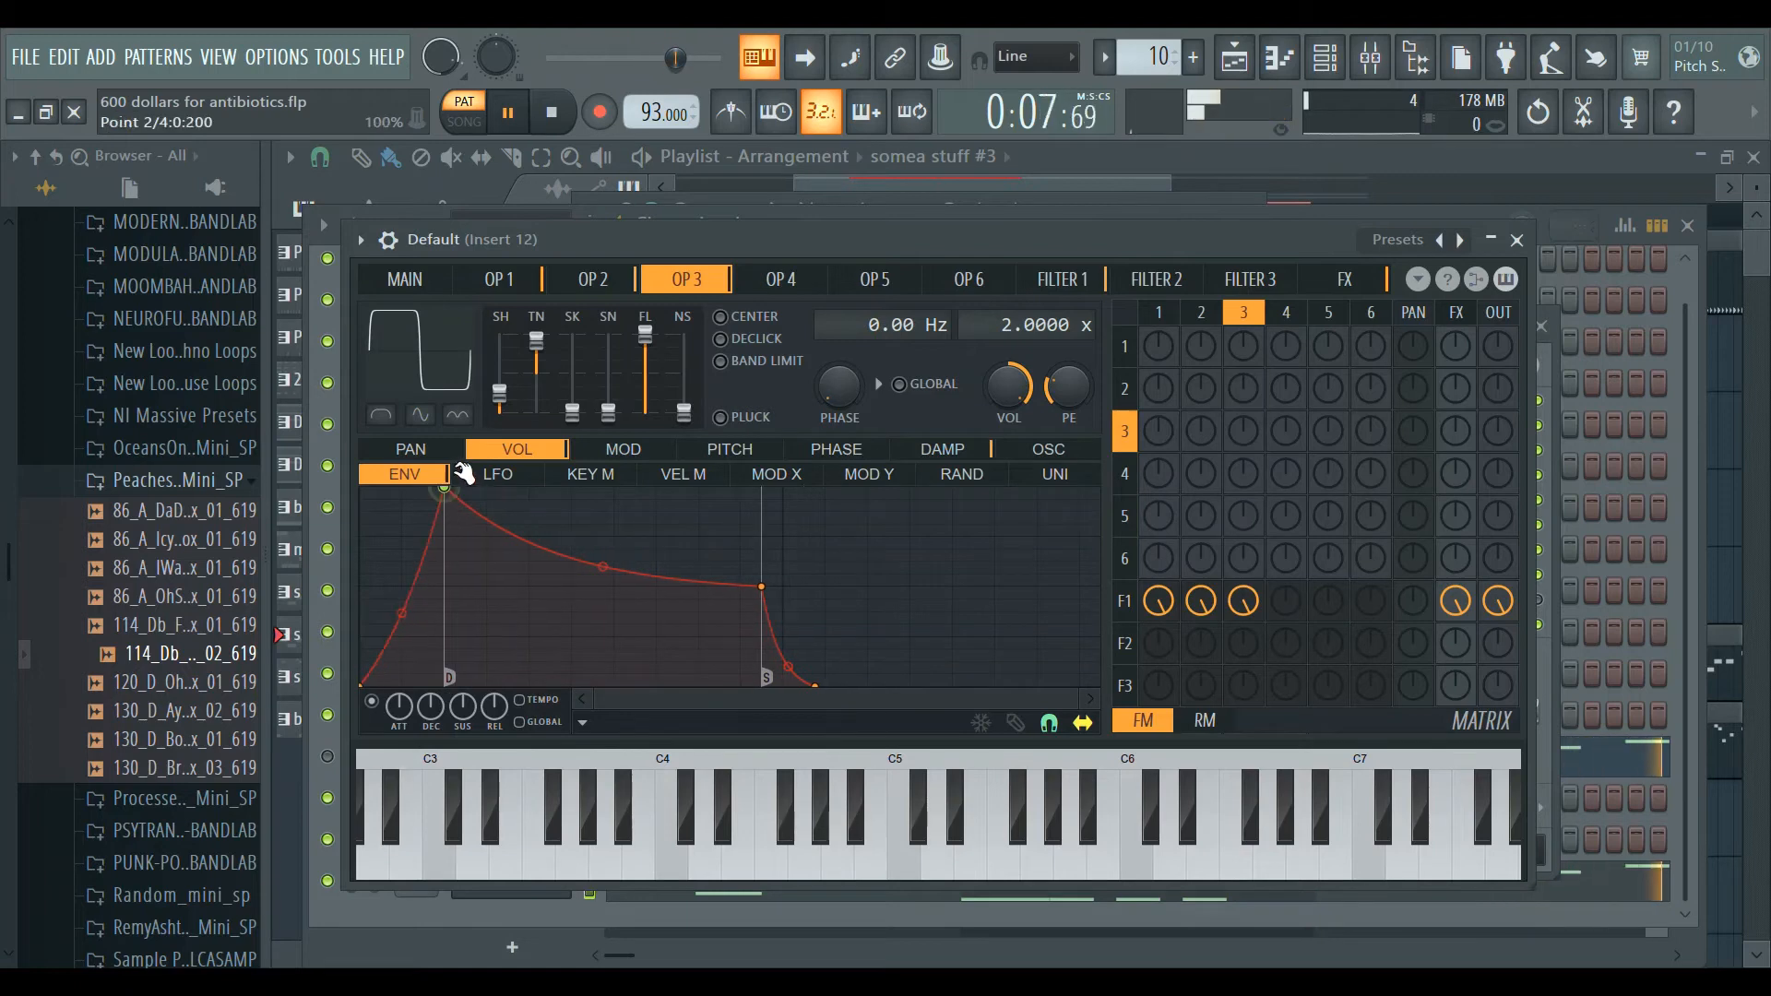
drag(402, 623, 402, 511)
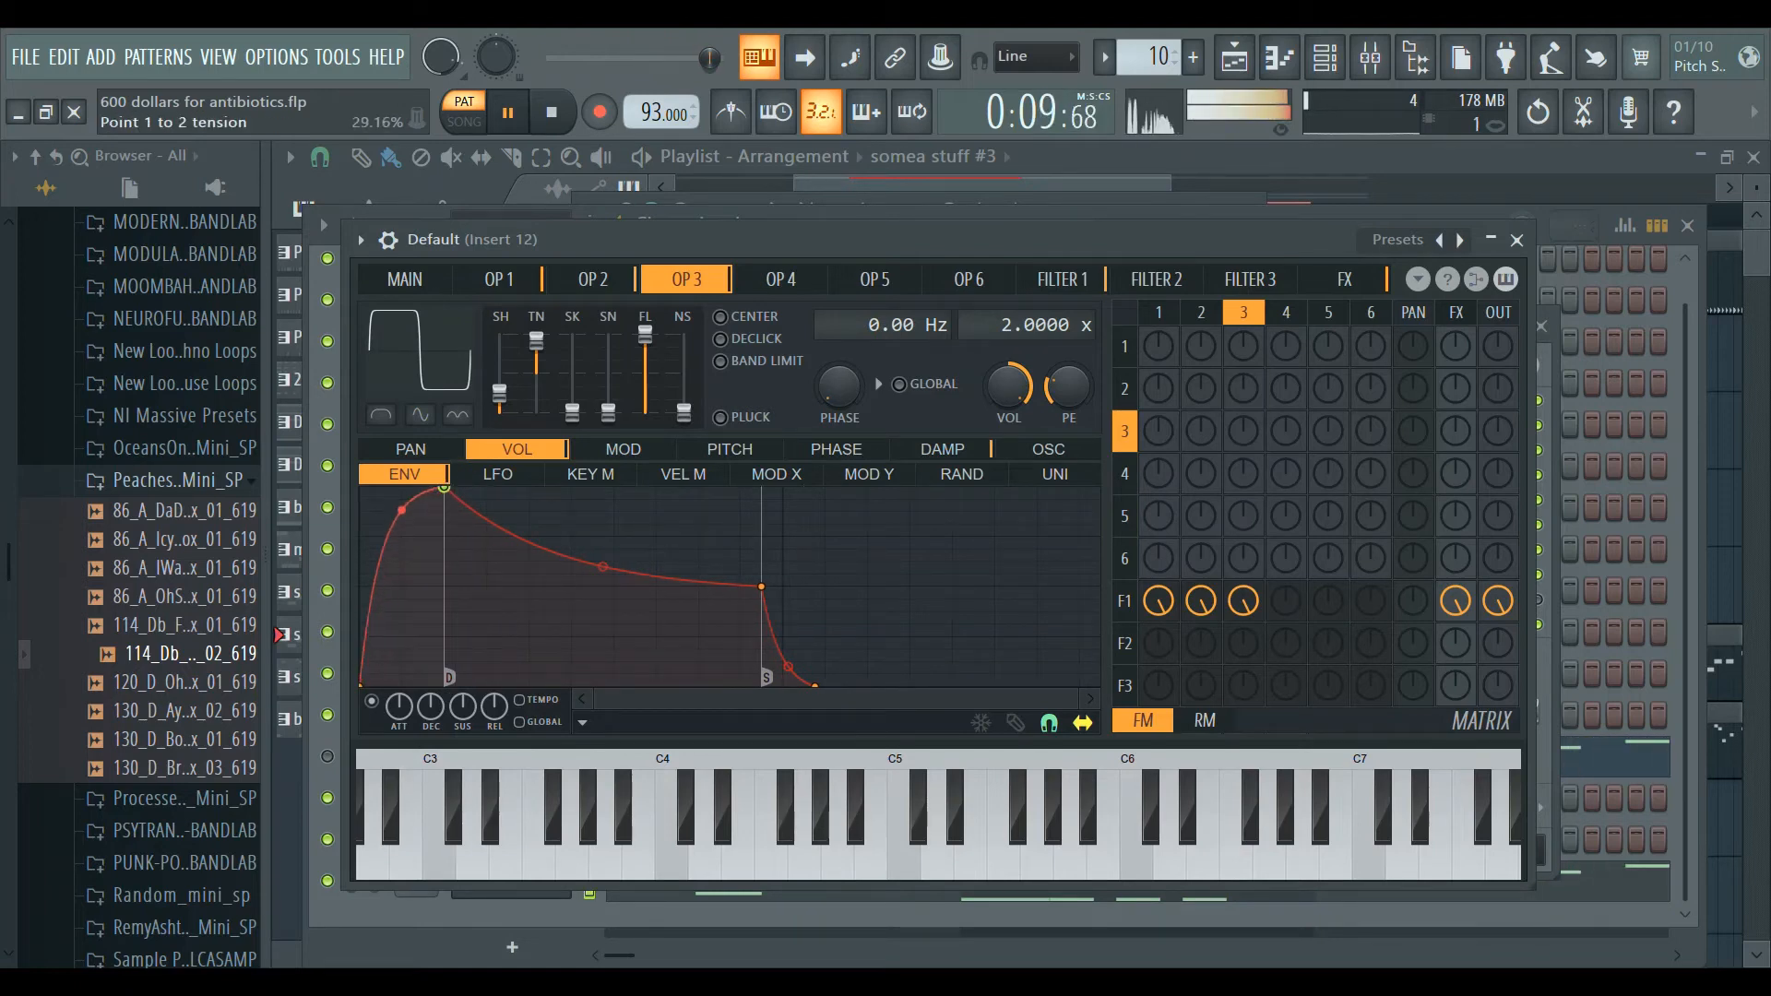
Raise operator 3's sine shaper and skew to give its waveform several narrower pulses.
drag(609, 412, 609, 350)
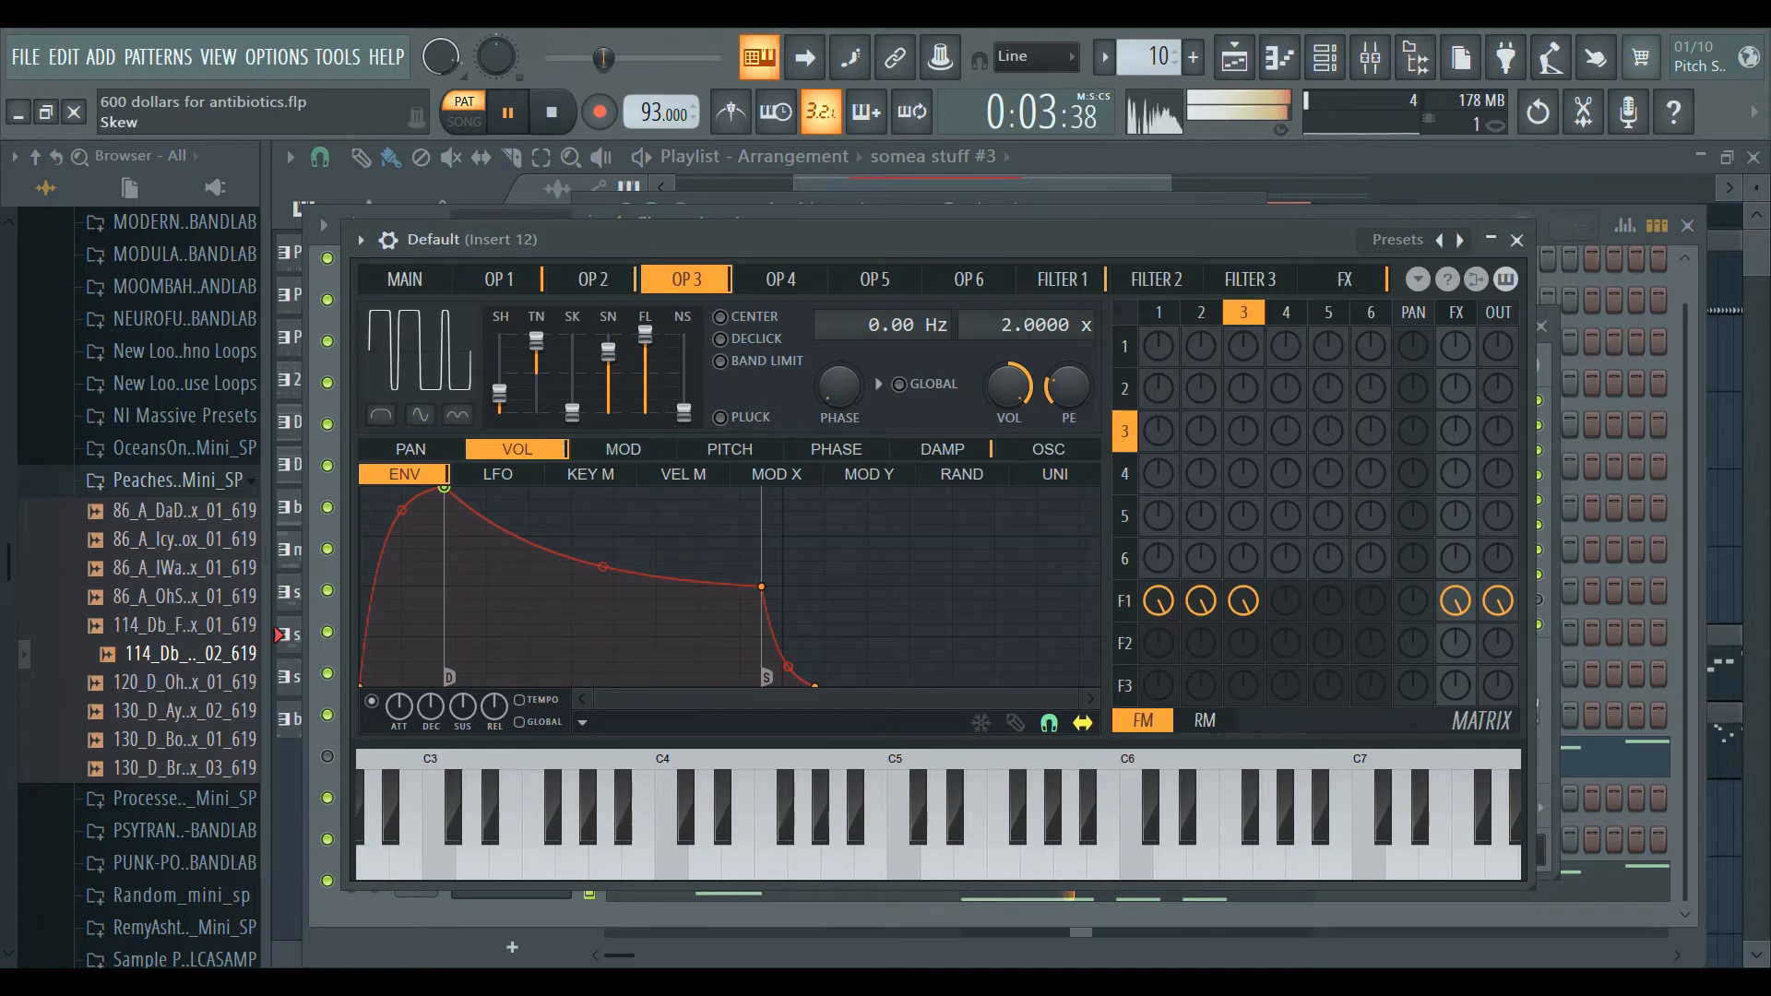
mouse_move(572, 413)
mouse_down()
mouse_move(572, 338)
mouse_move(572, 385)
mouse_up()
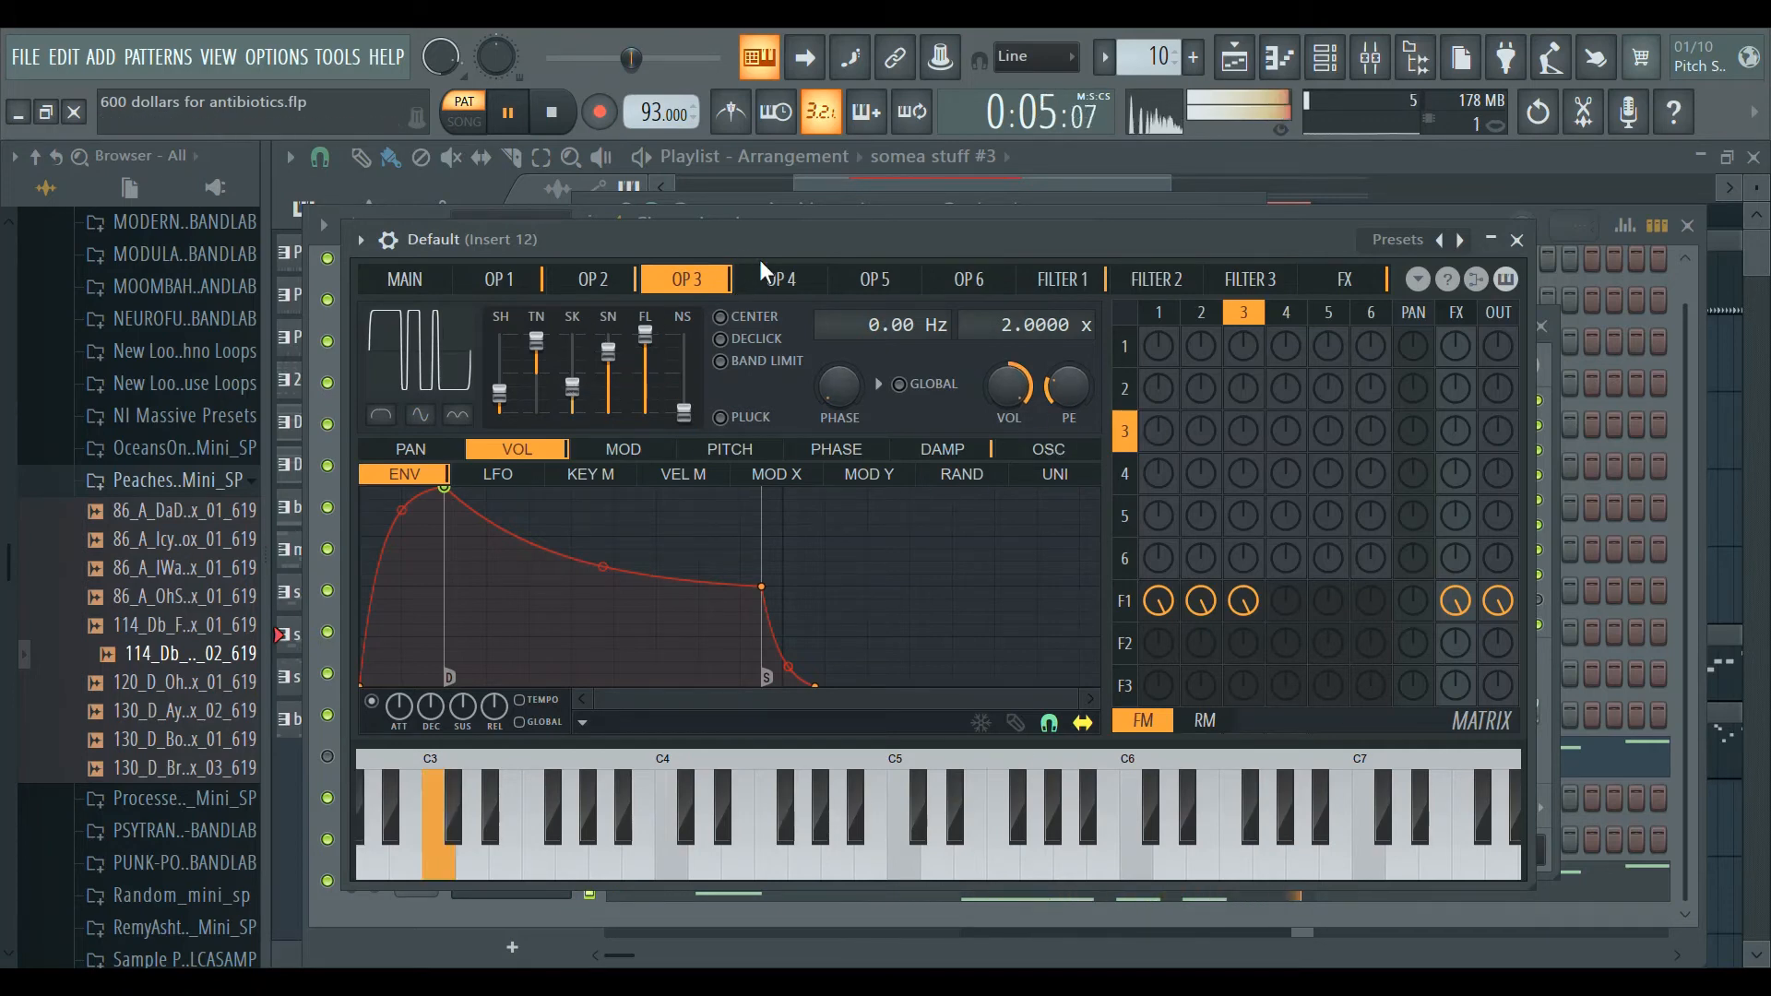
Compare operators 1 to 3 during playback, set operator 1's shape to 71% and lower operator 3's volume to 16%.
click(565, 280)
click(498, 279)
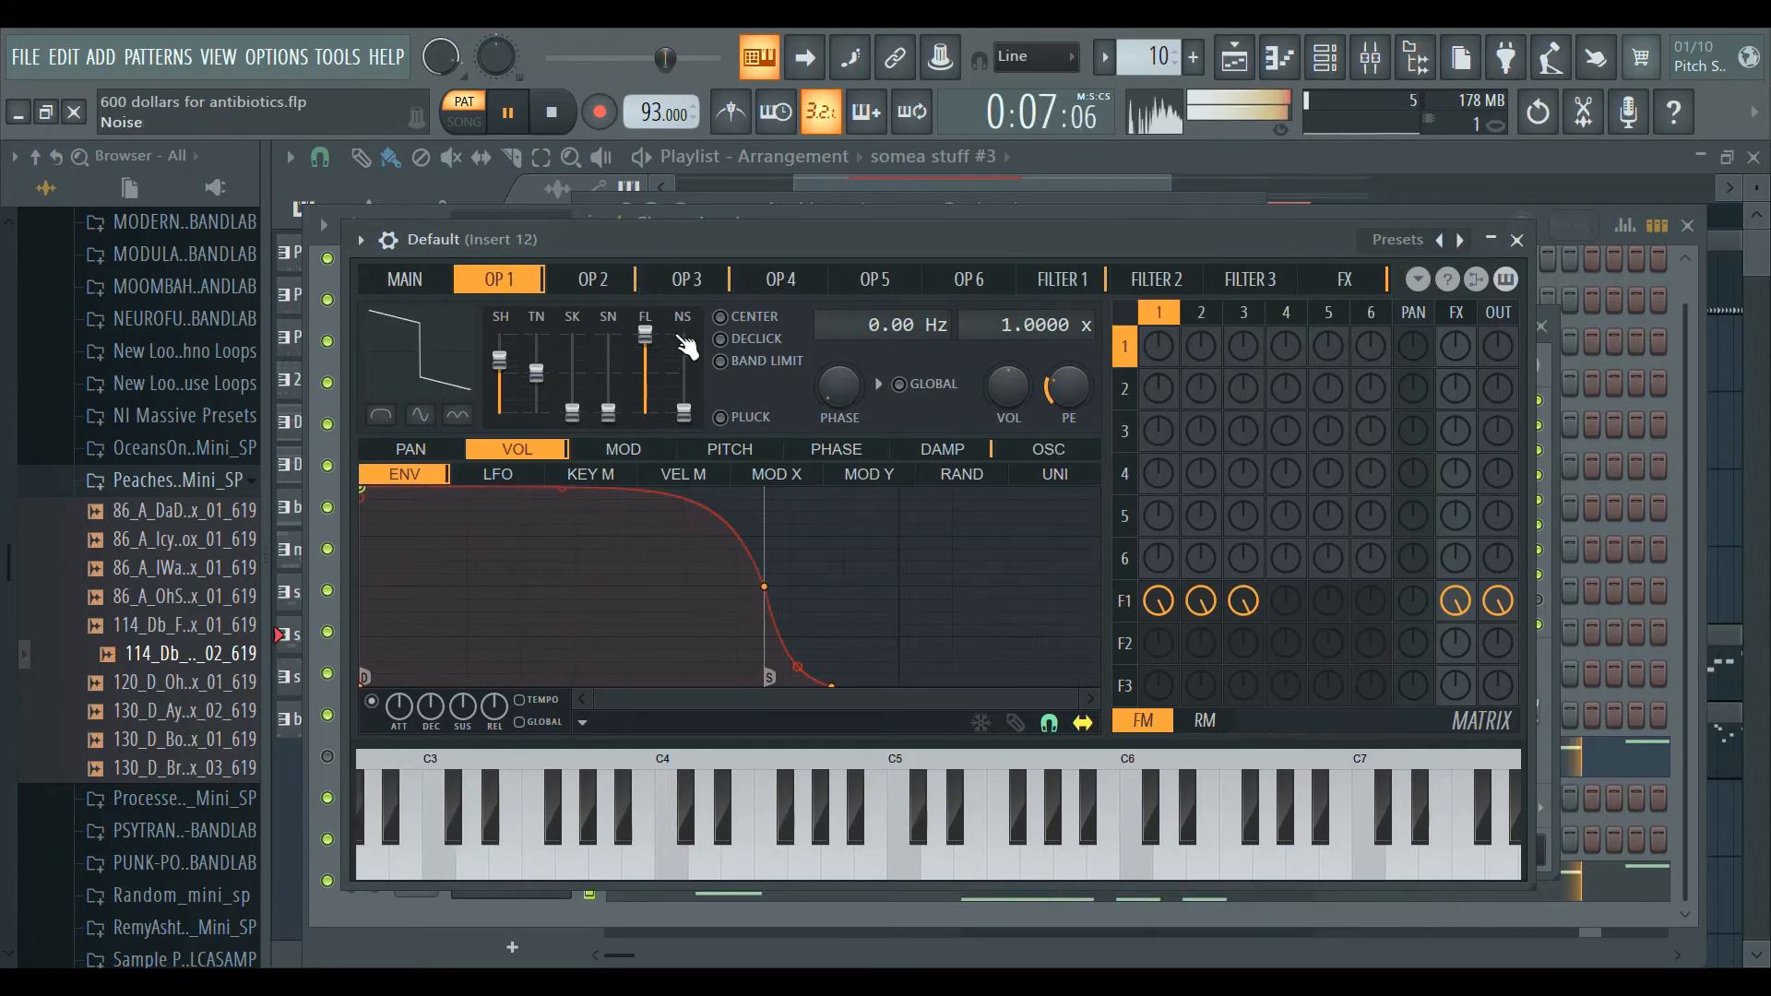
click(687, 284)
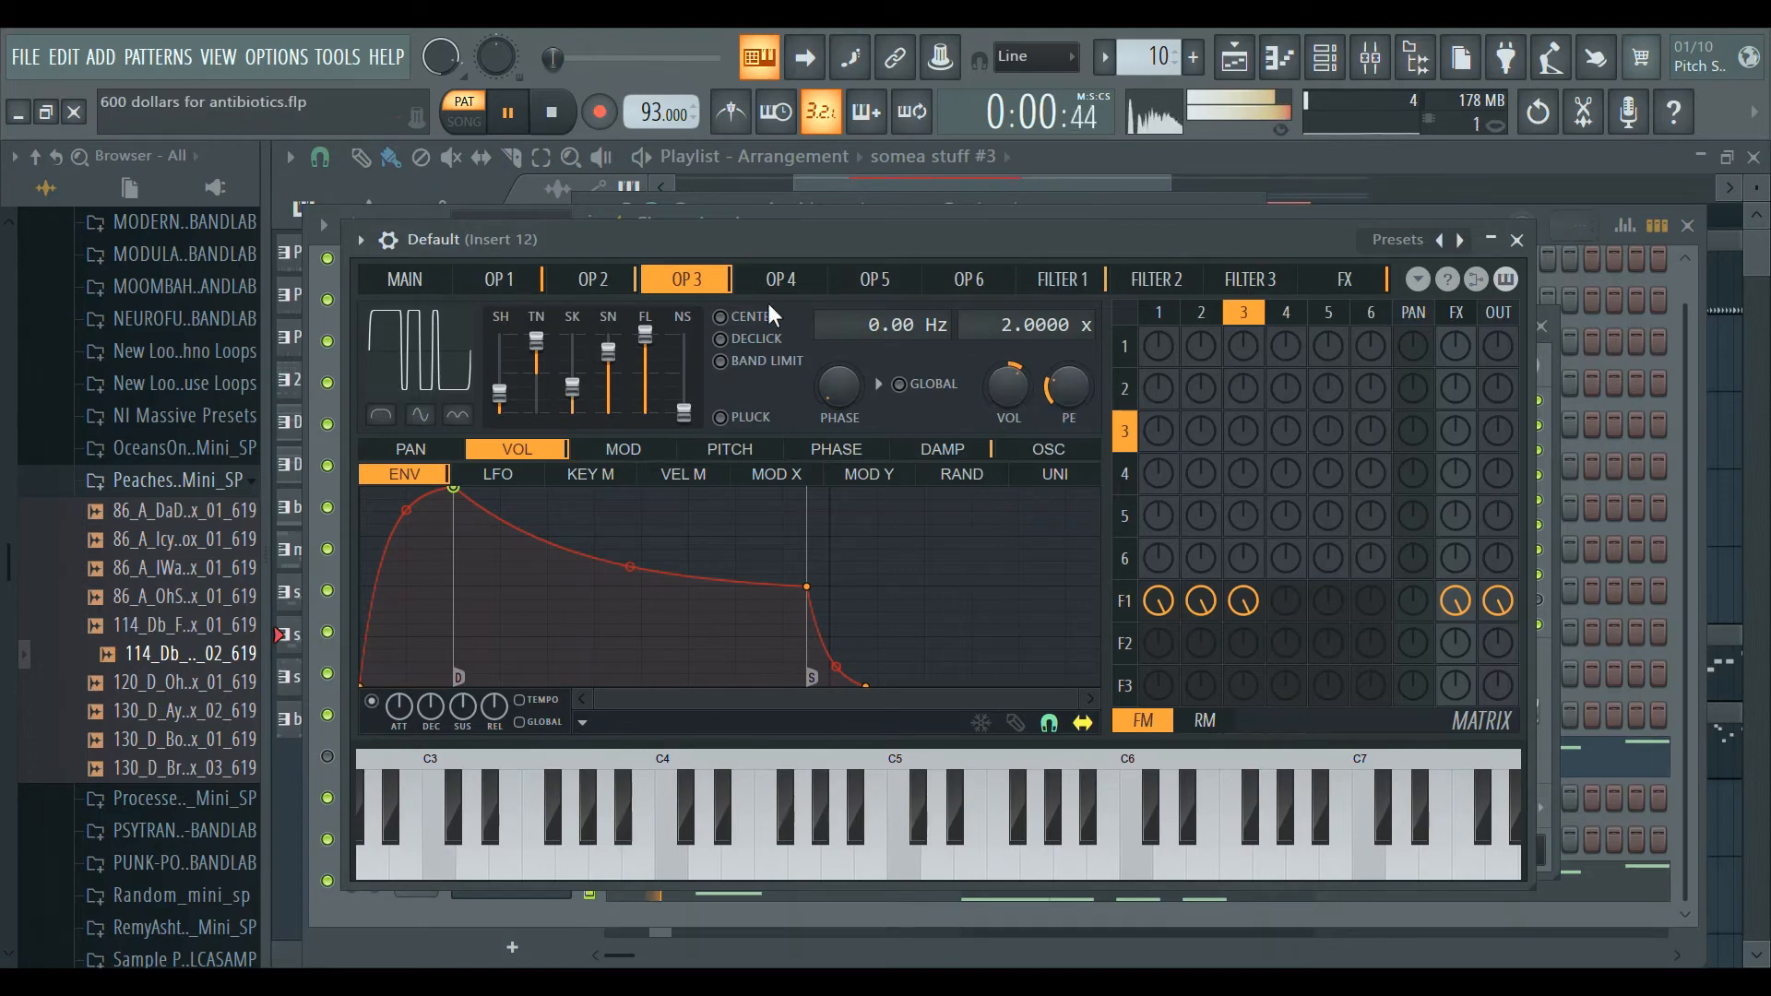
click(538, 276)
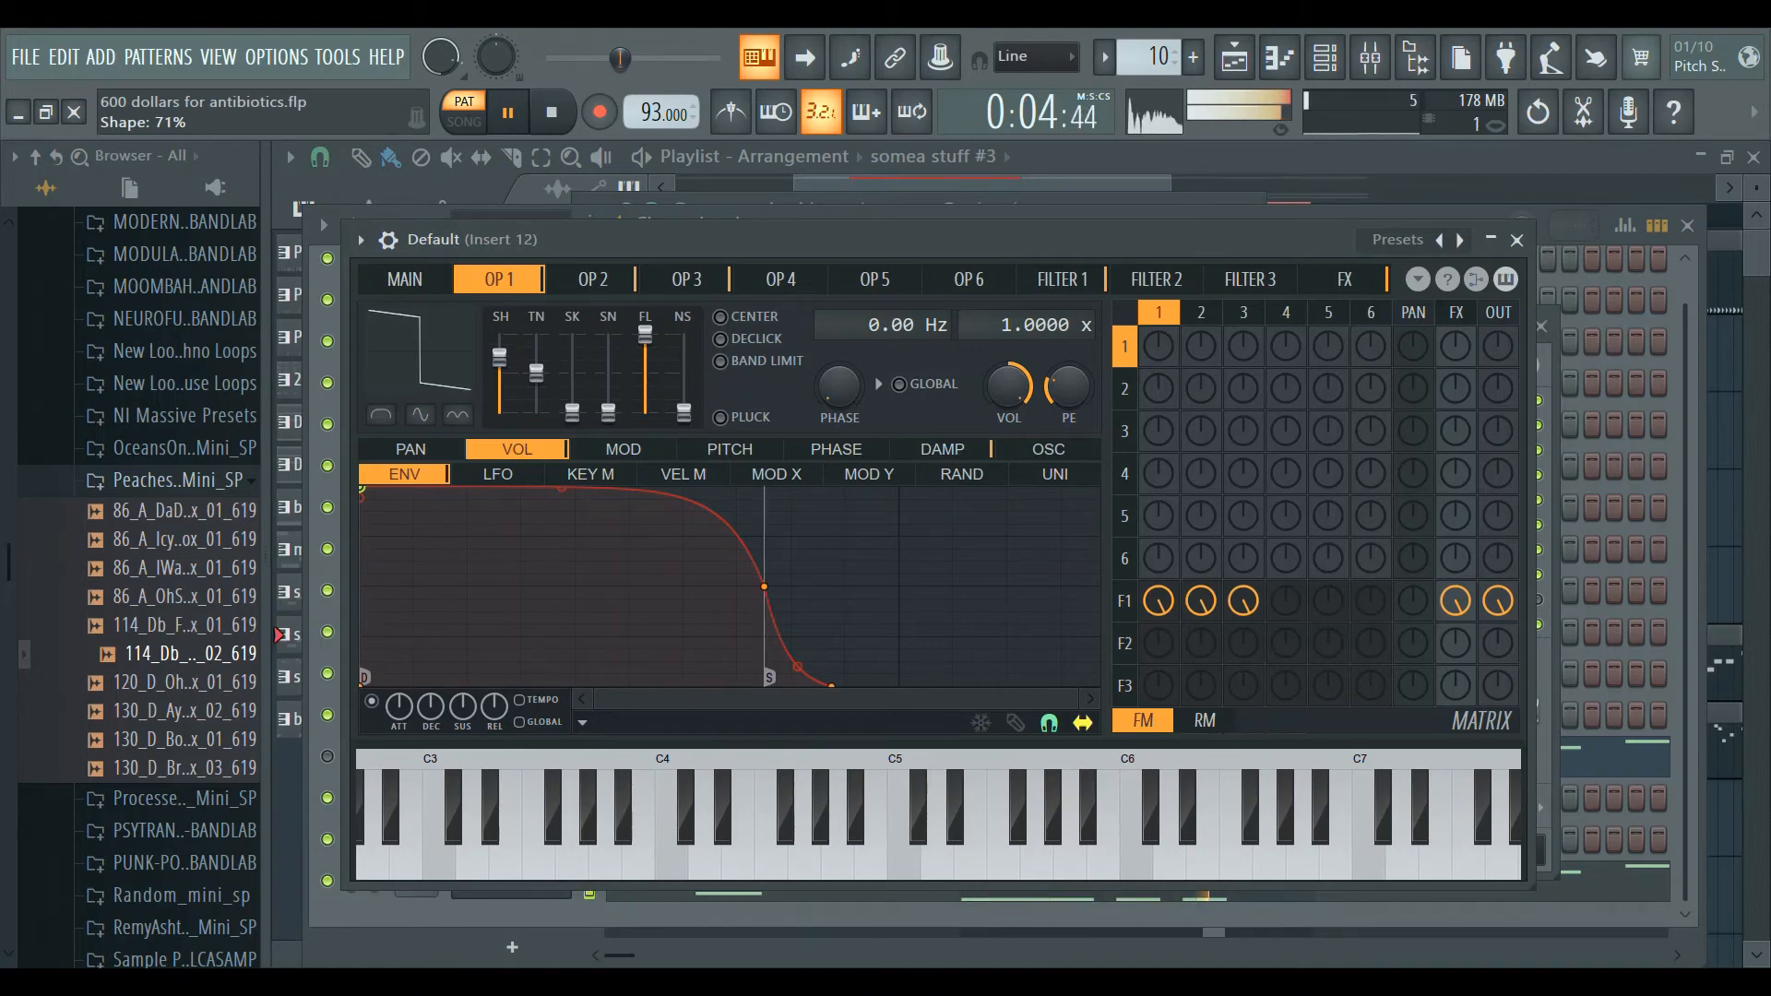
click(604, 285)
click(718, 275)
drag(1011, 391, 1011, 391)
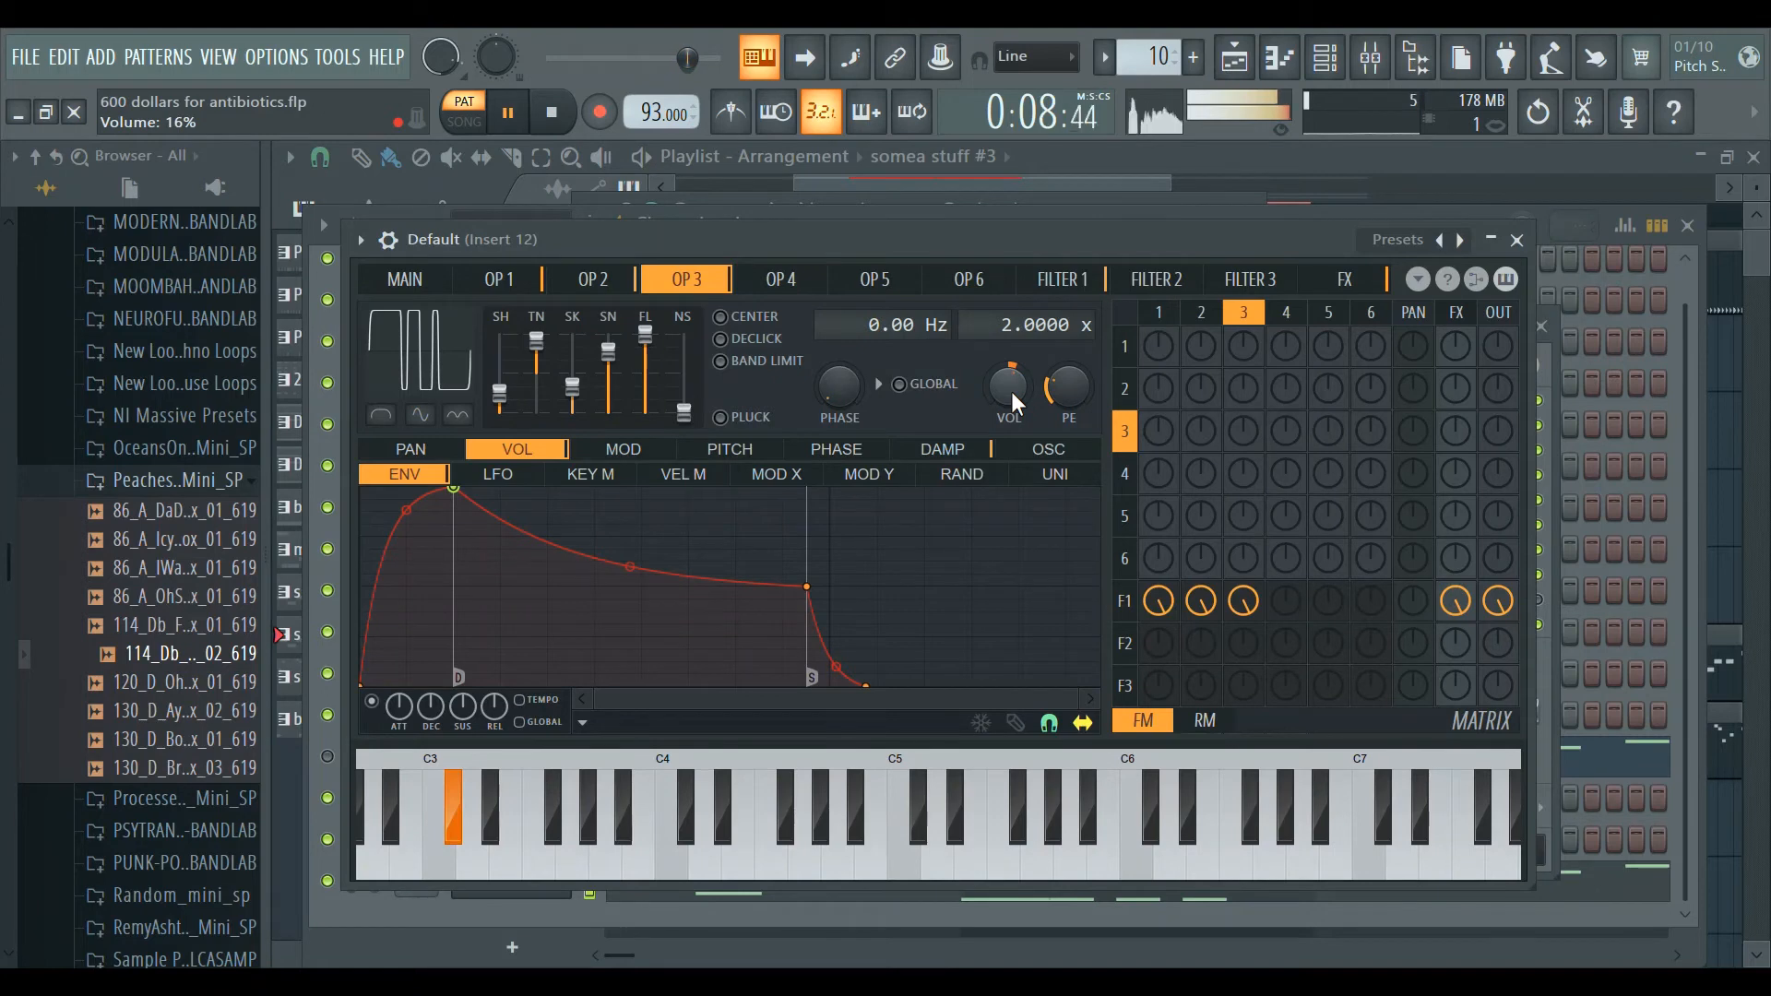
Set operator 4's frequency ratio to 1.0000, send it to filter 1 at maximum and raise its shape to a sawtooth.
click(780, 279)
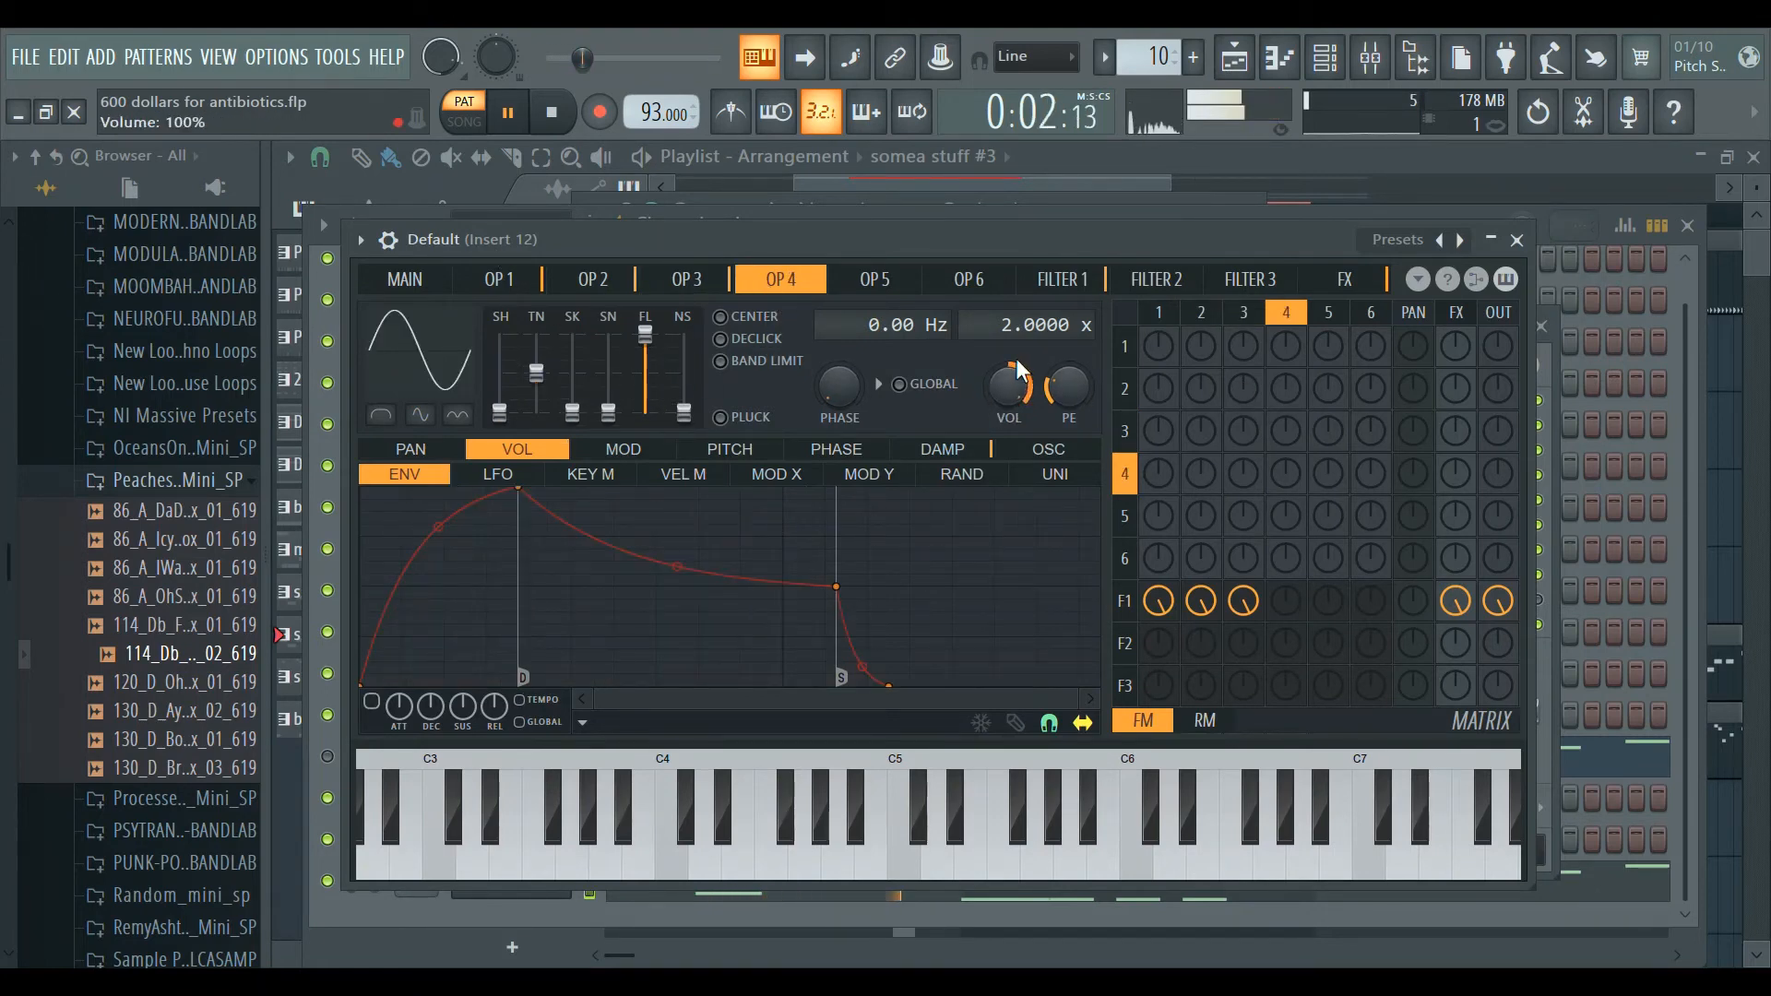
drag(1007, 324, 1007, 335)
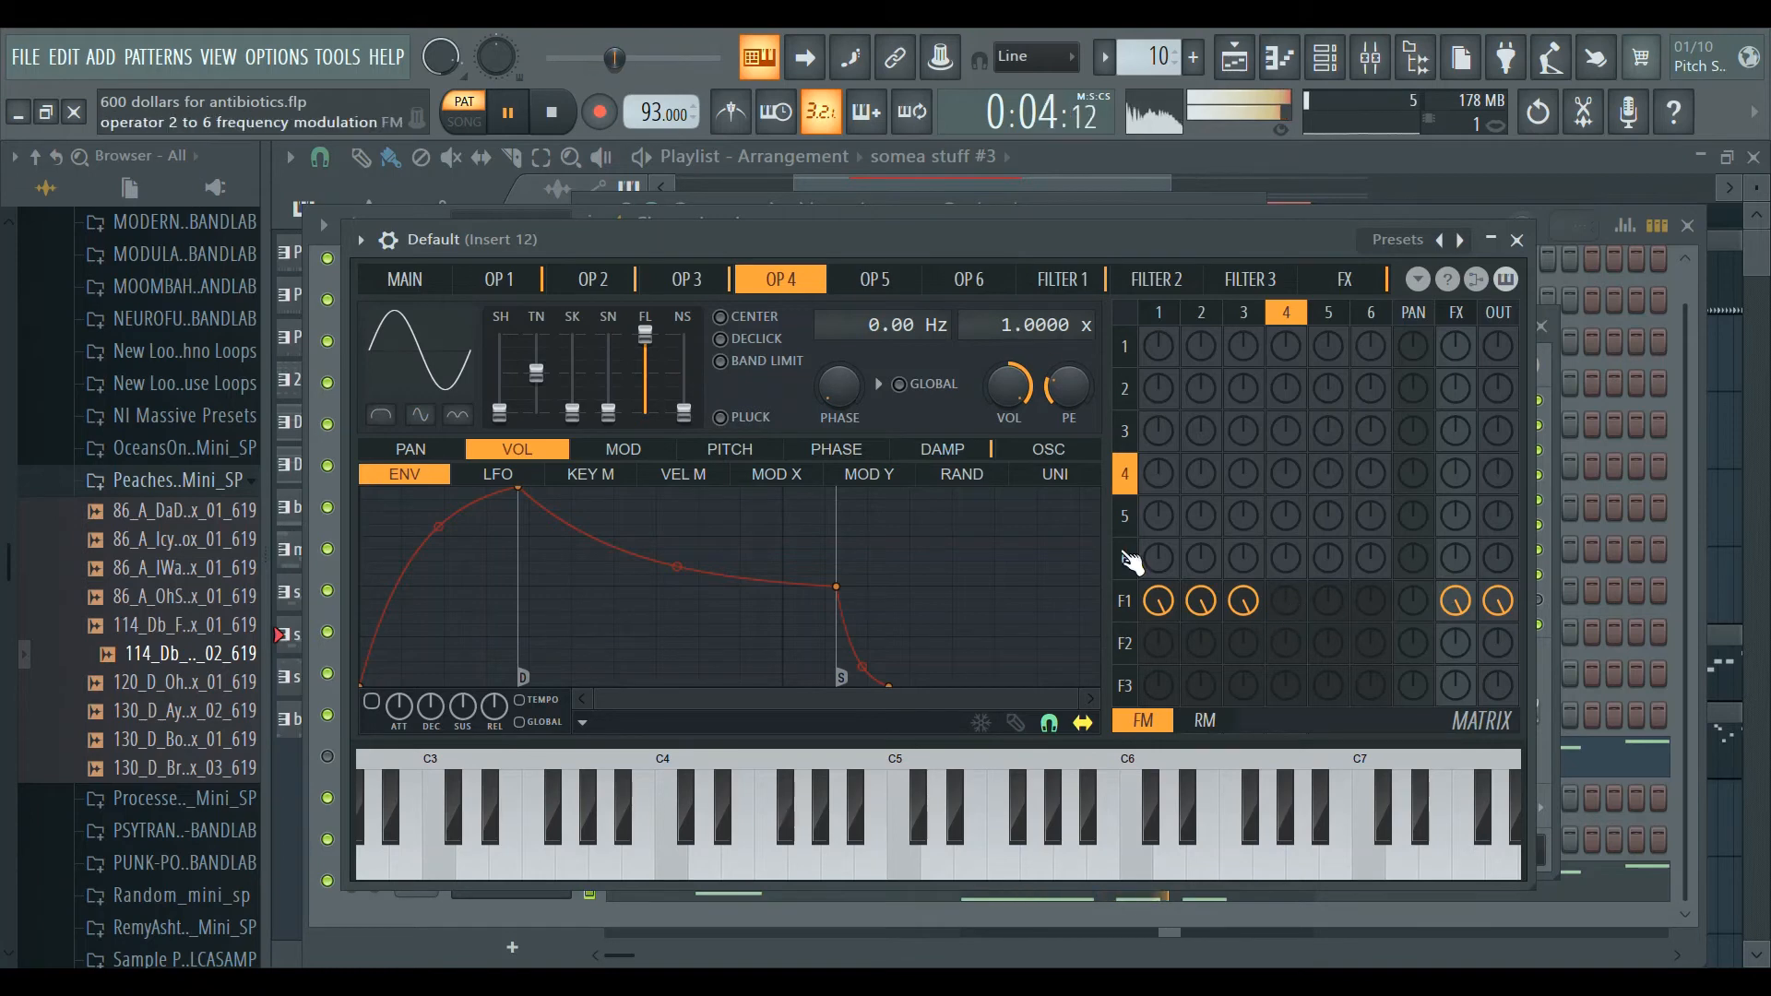
drag(1286, 602, 1286, 545)
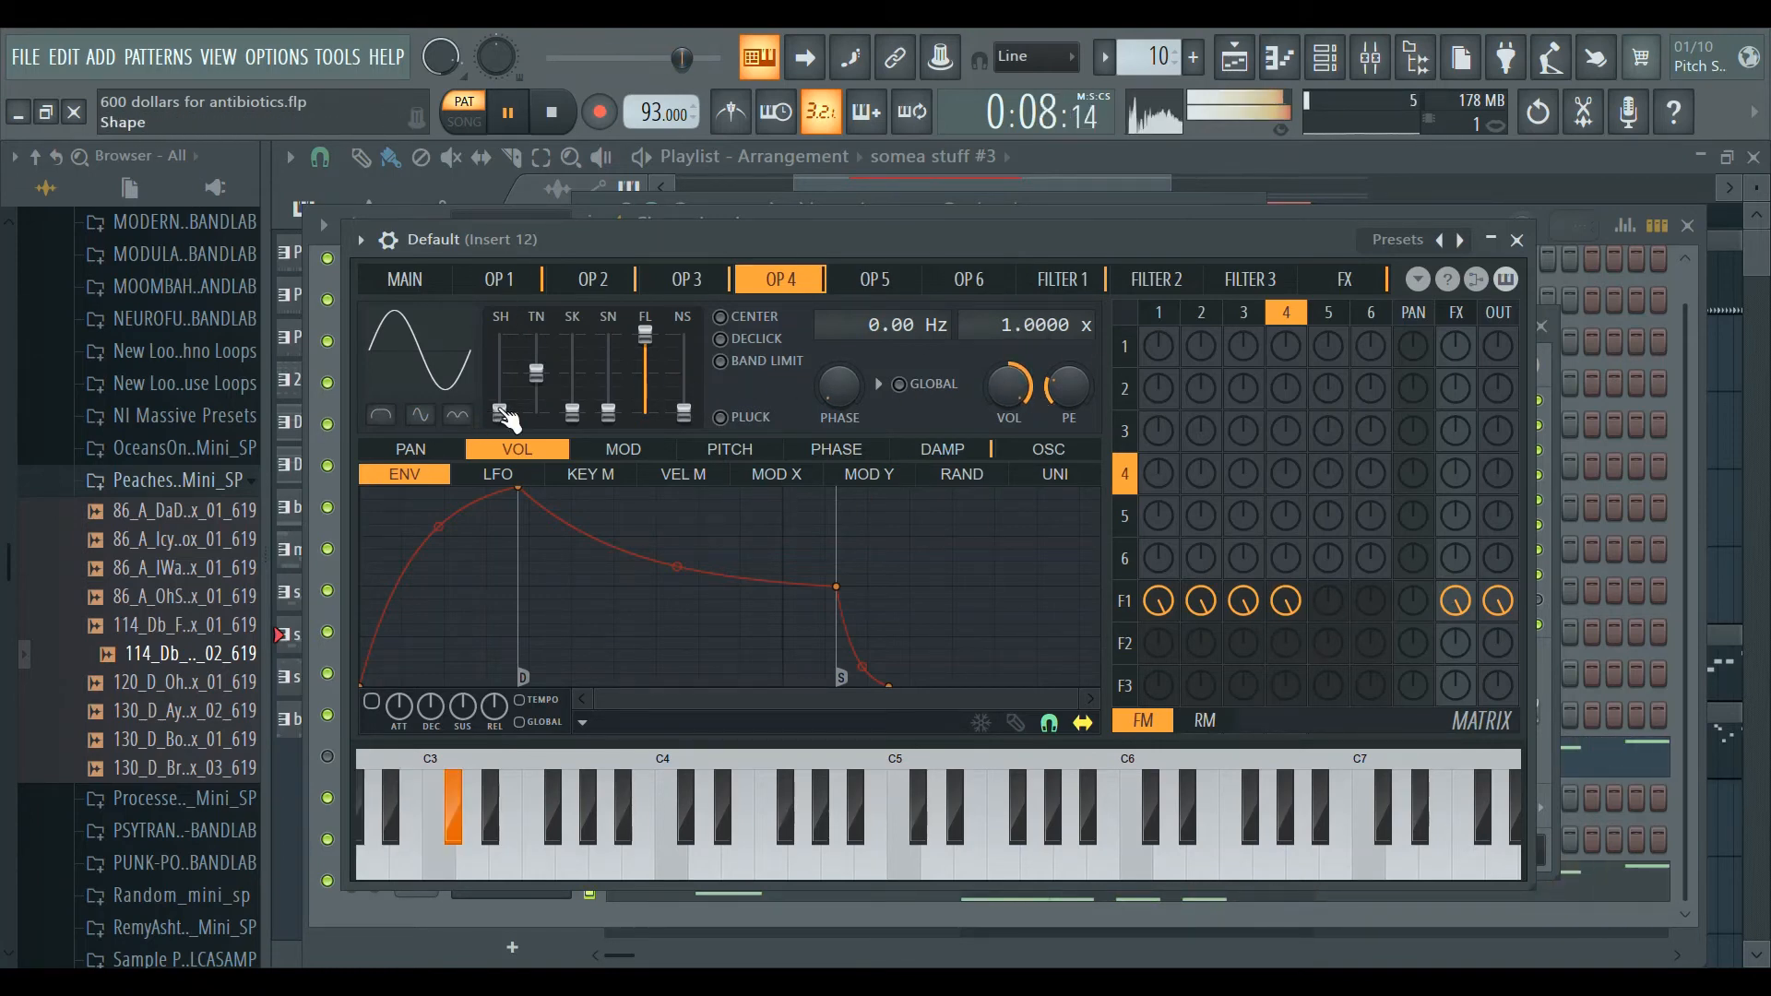
drag(499, 412, 499, 355)
Rebalance the operators with operator 1's shape at 72%, a lower operator 4 volume, operator 3's volume at 30% and operator 2's at 100%.
click(500, 279)
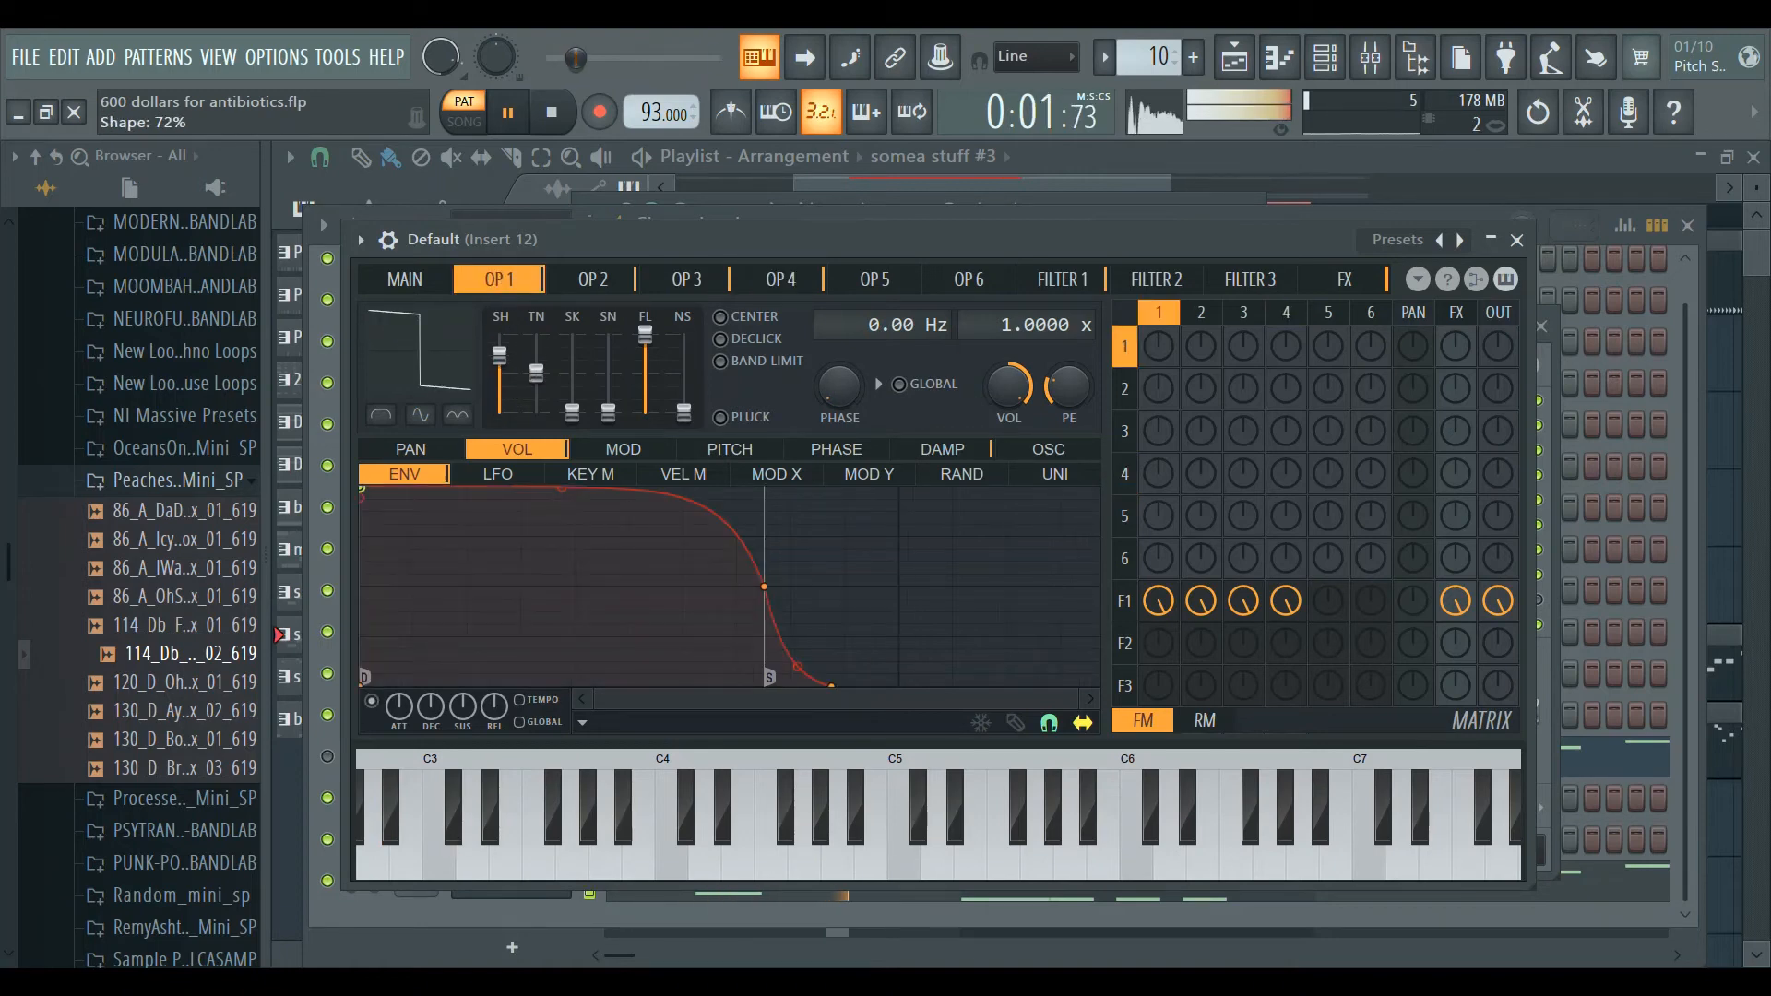
click(781, 279)
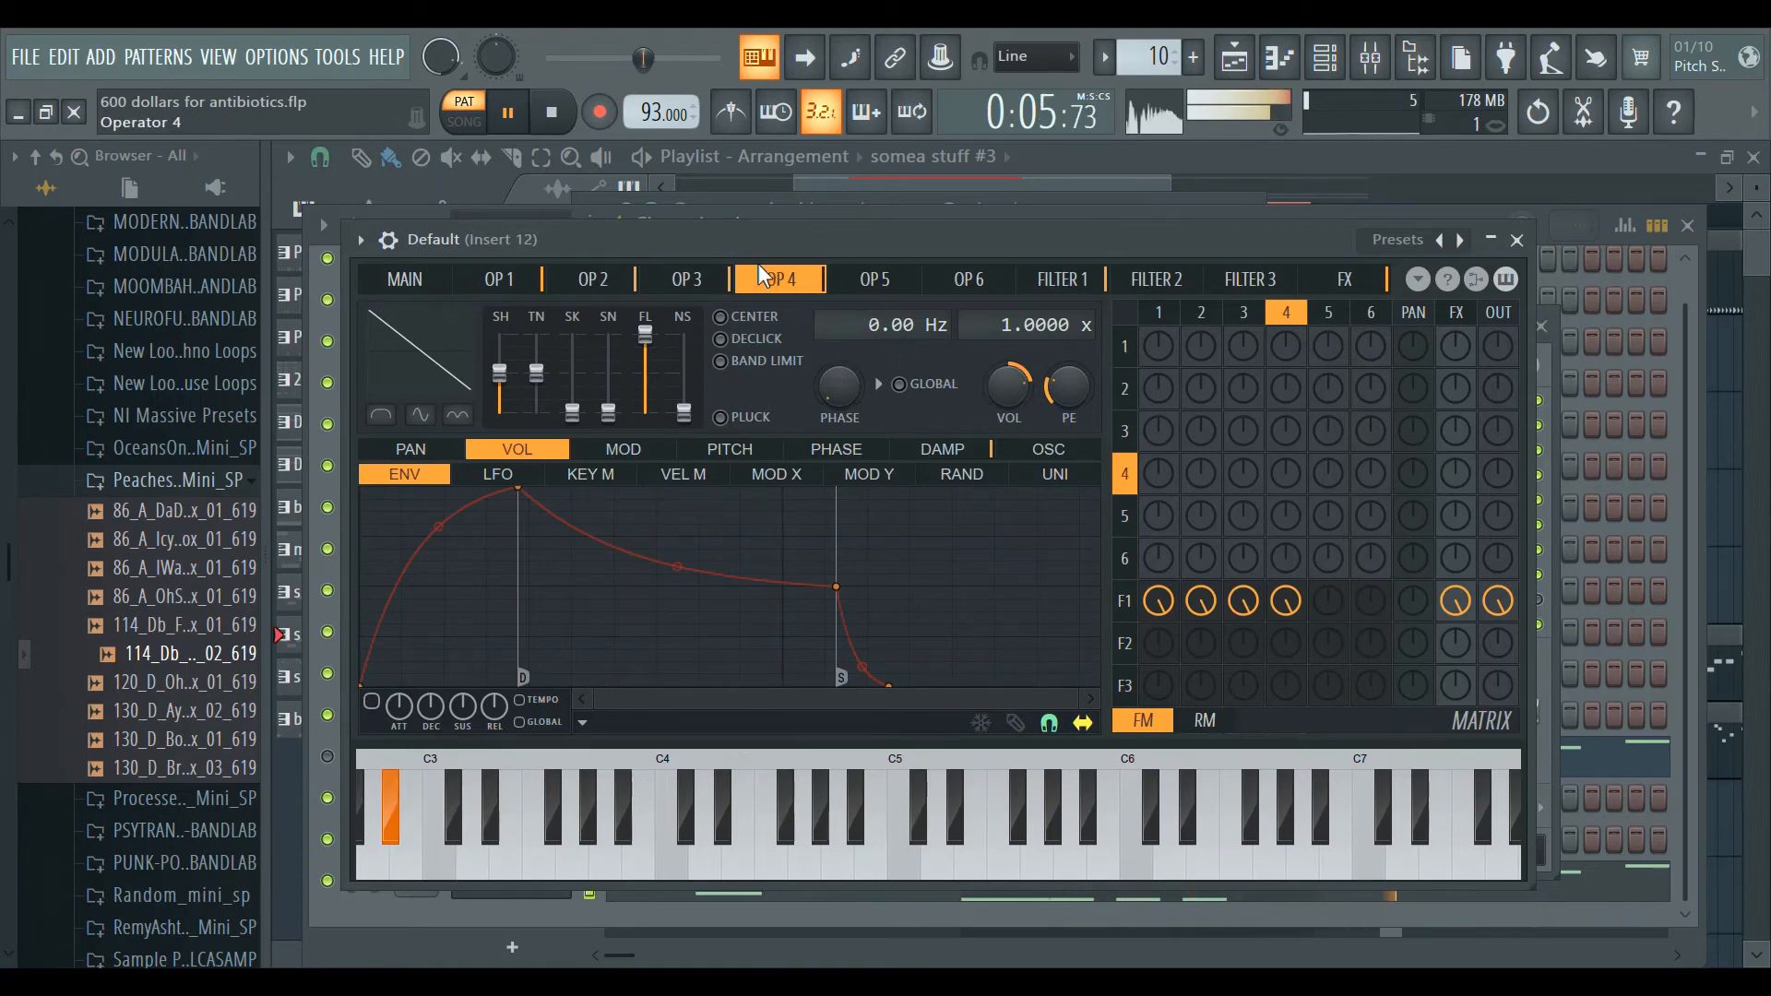
click(687, 279)
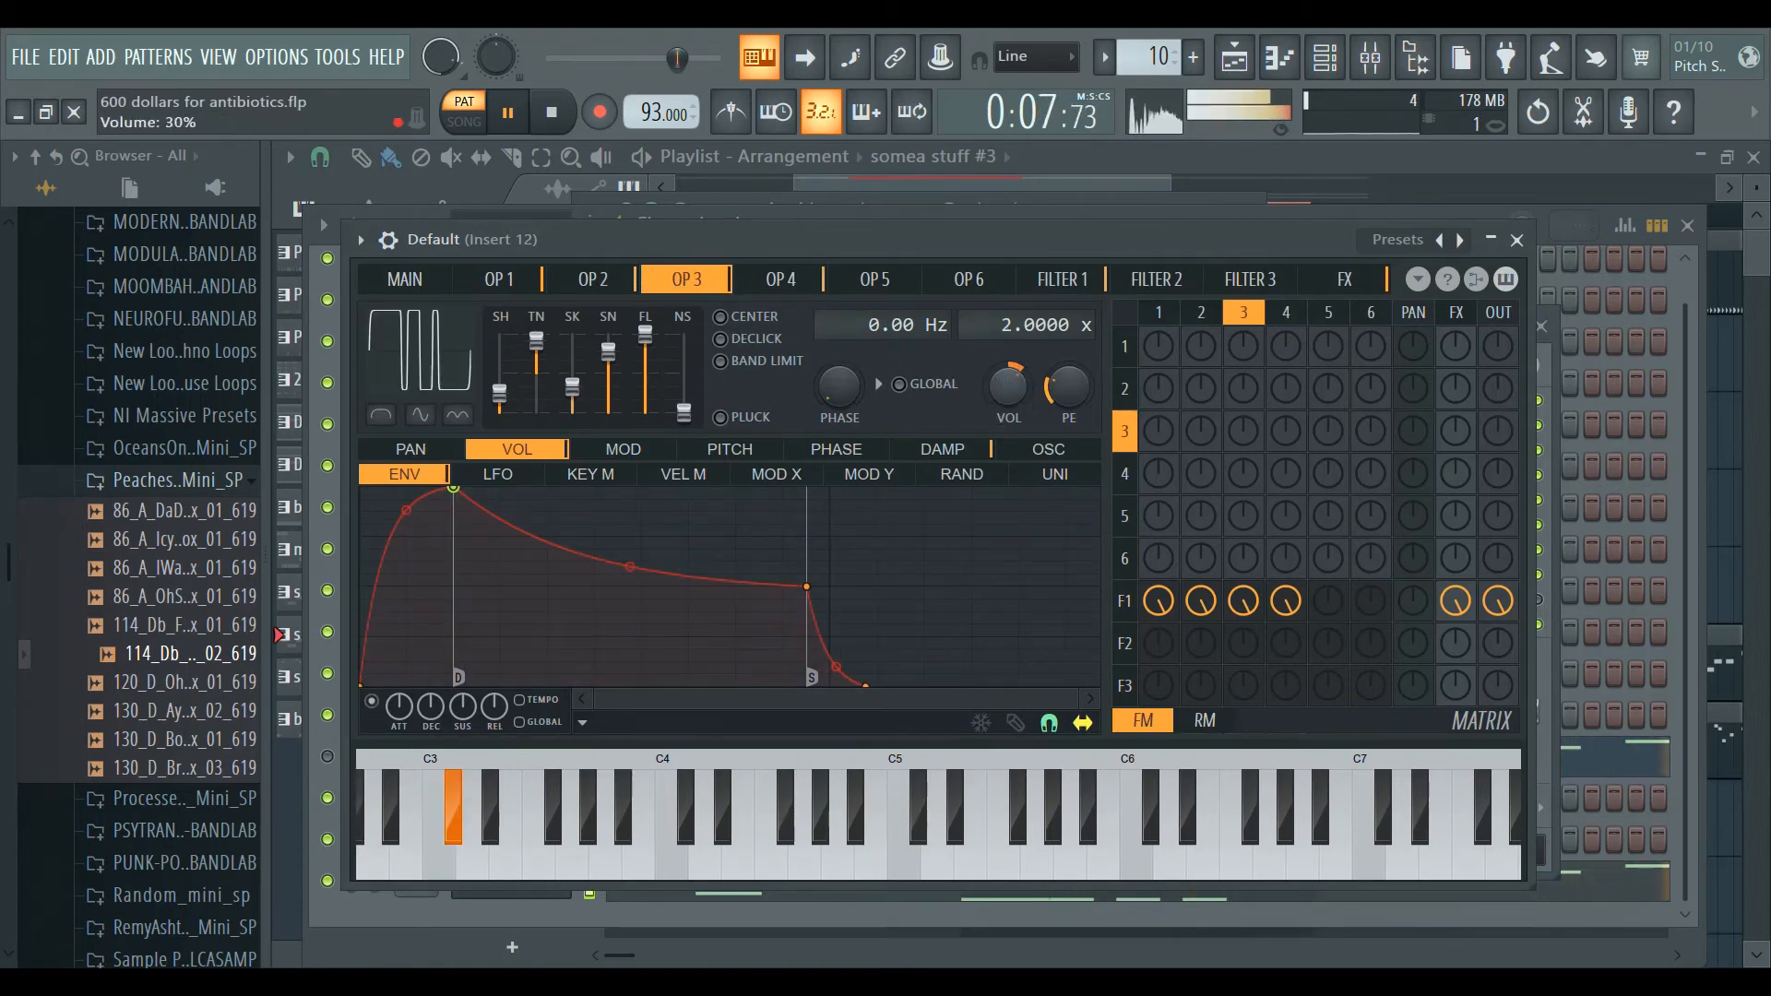
click(593, 279)
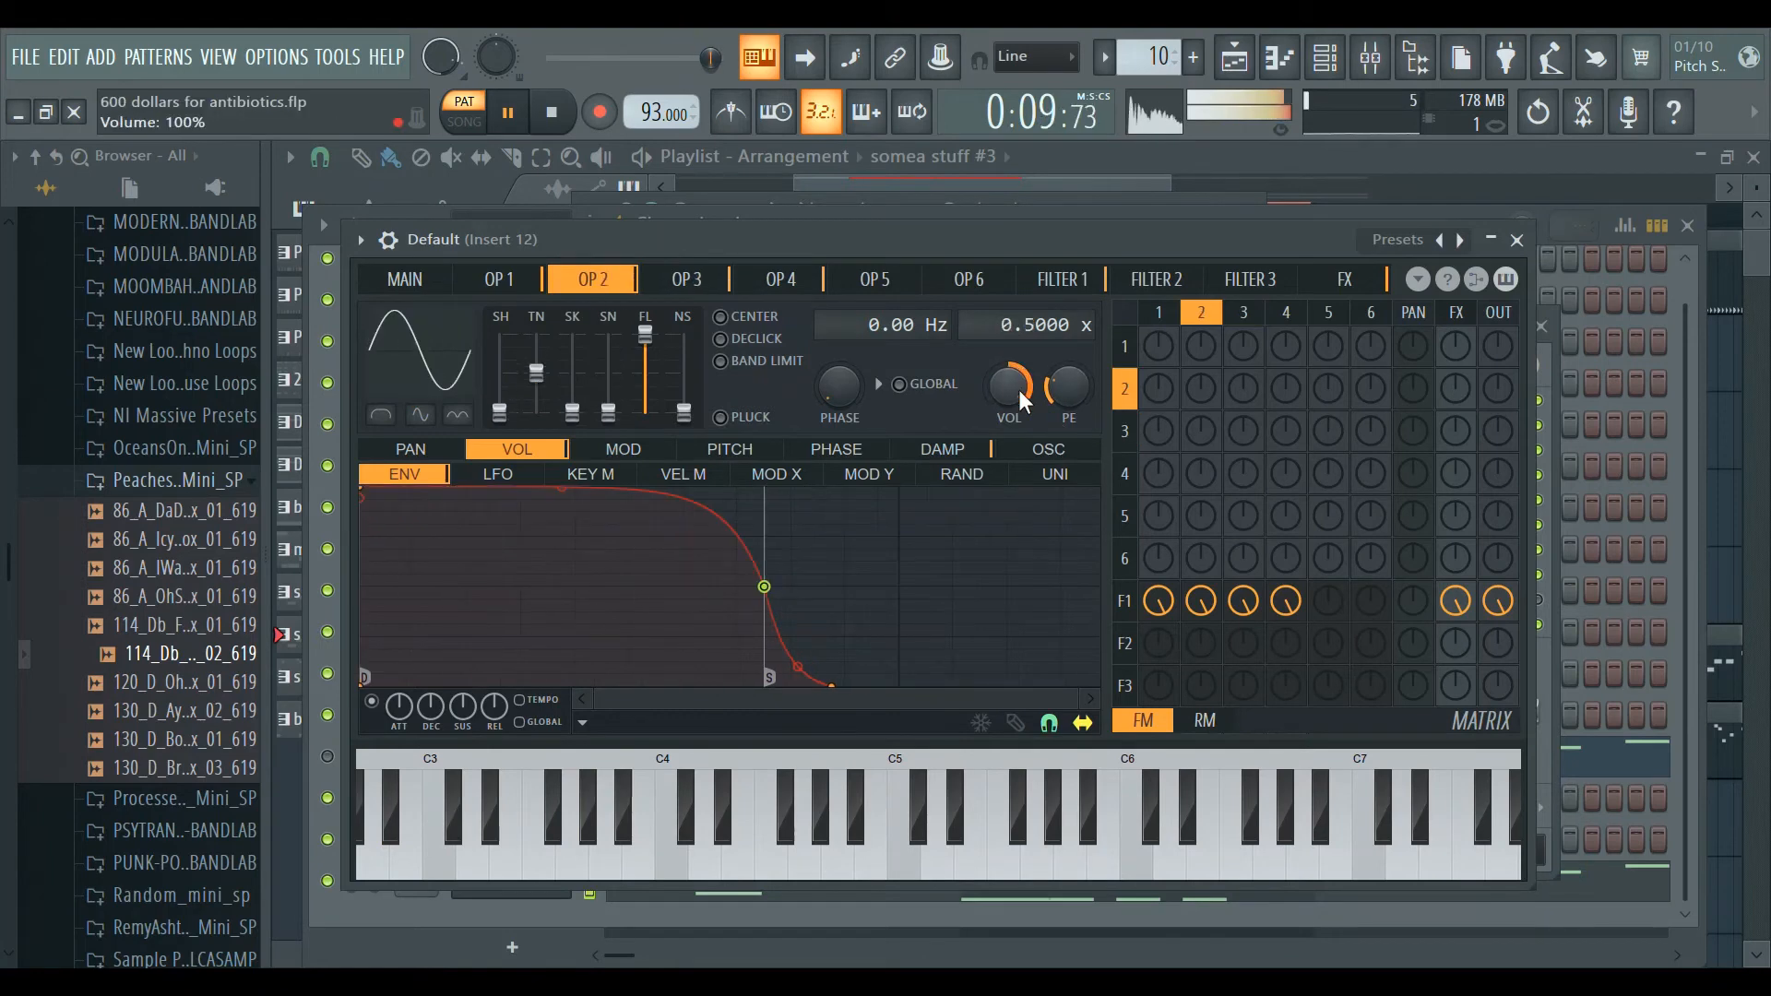
Give operator 1's volume envelope a short attack and bend its attack curve to about 40% tension.
click(432, 283)
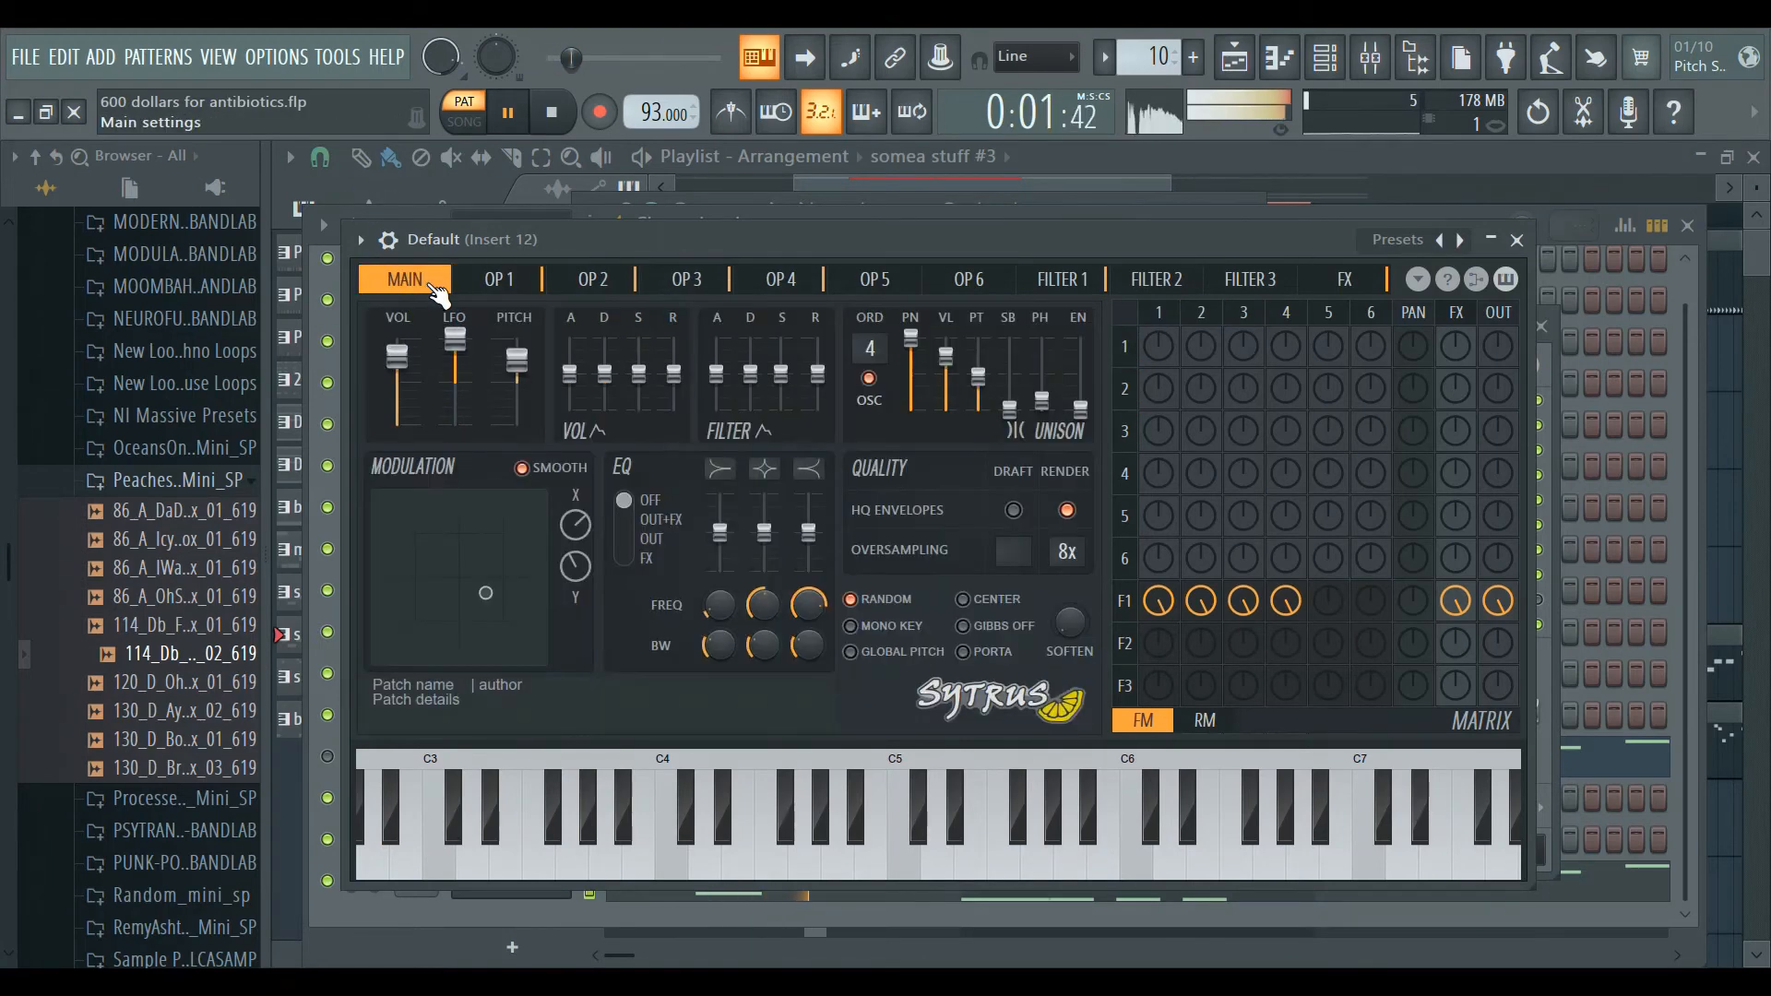
click(498, 278)
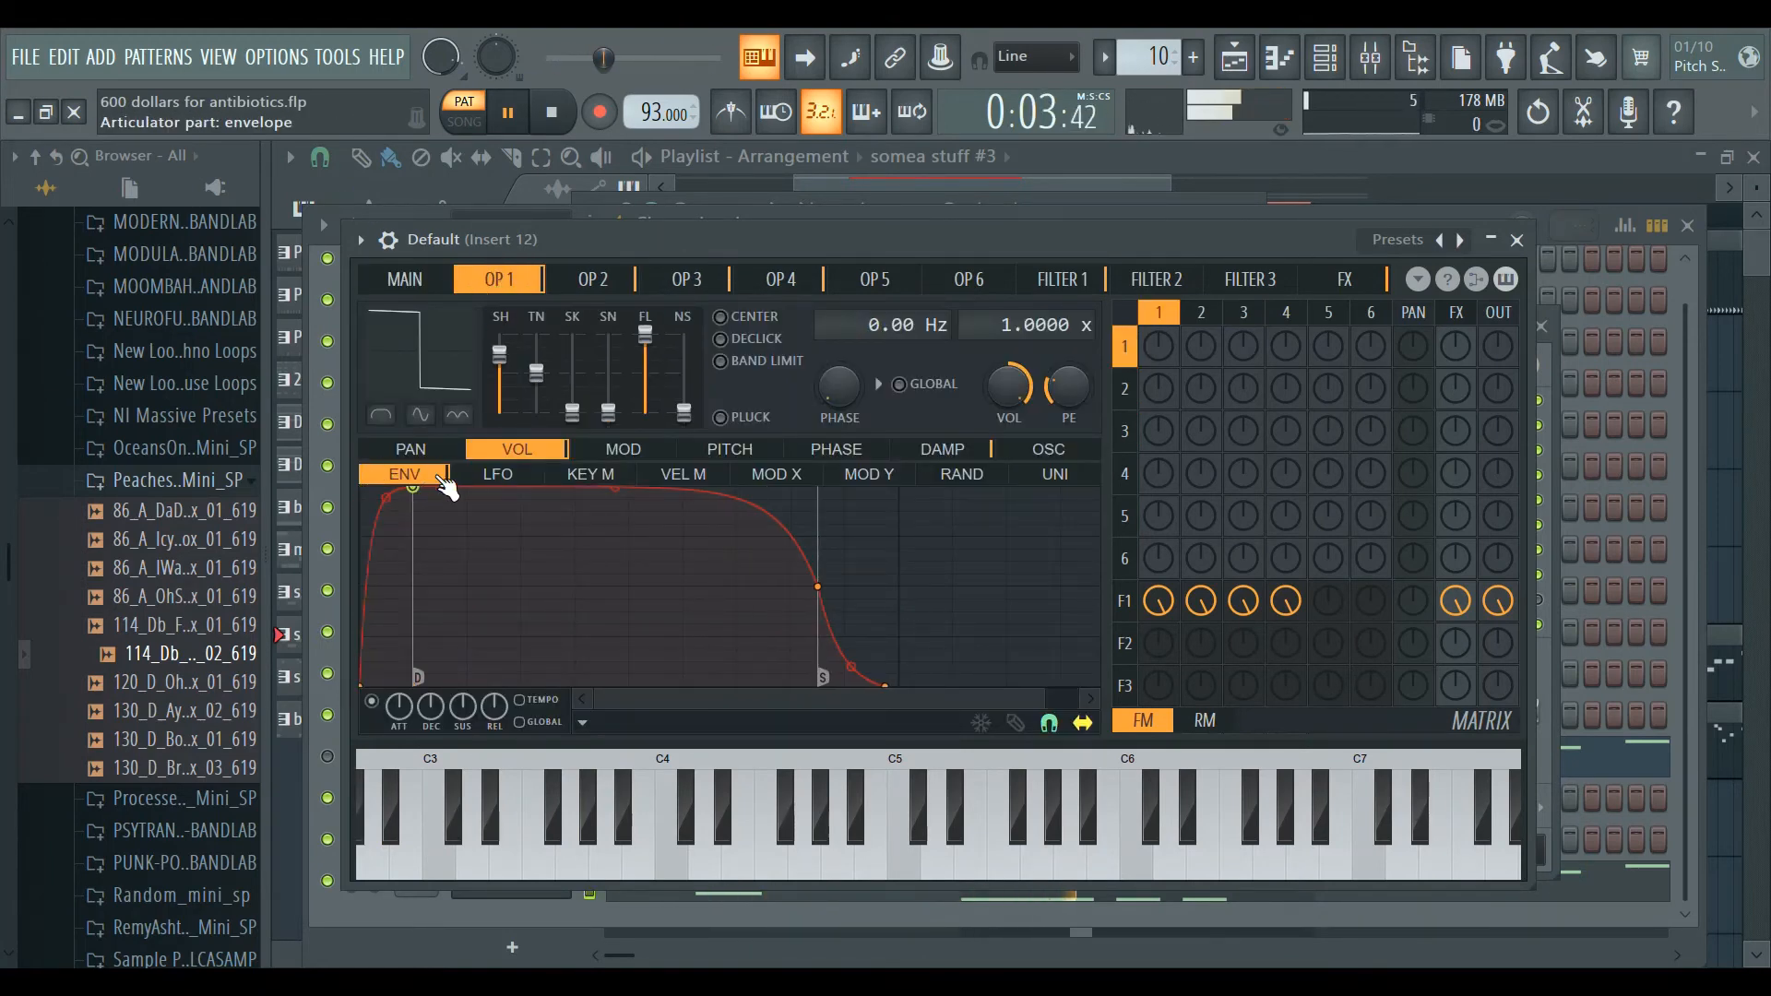
mouse_move(385, 498)
mouse_down()
mouse_move(388, 688)
mouse_move(394, 498)
mouse_up()
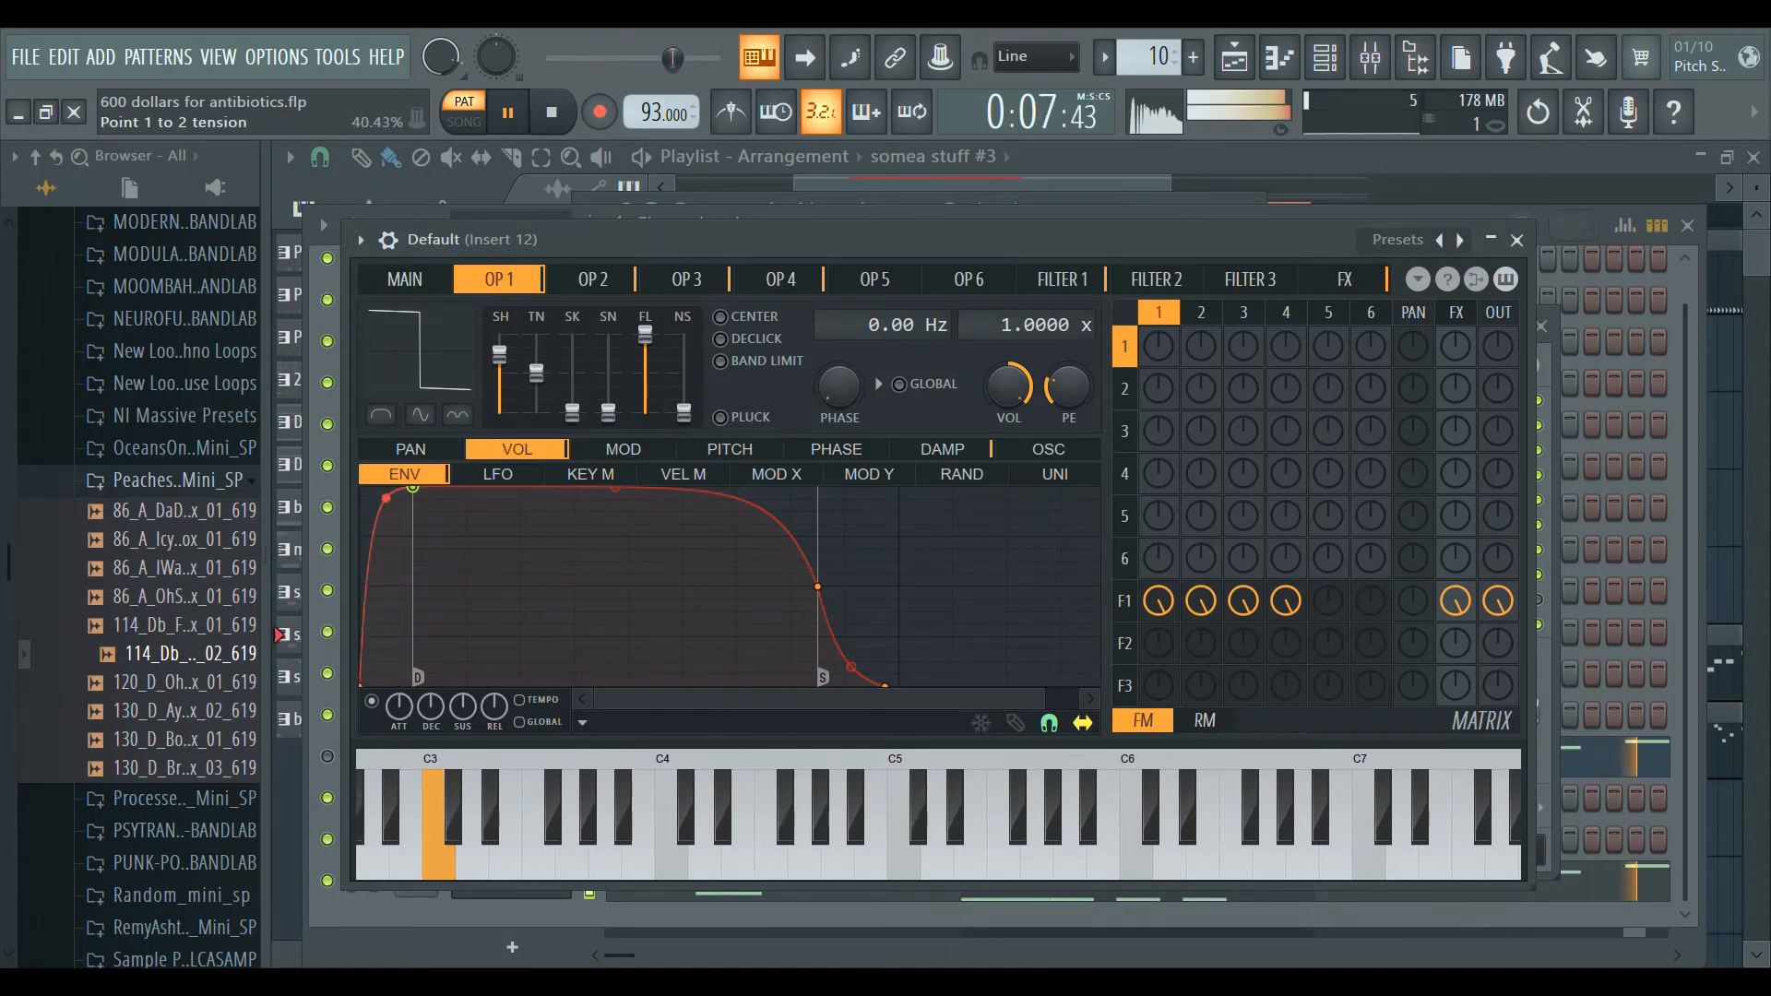
Add a short attack to operator 2's volume envelope and bend operator 3's attack curve to about 48% tension.
click(609, 282)
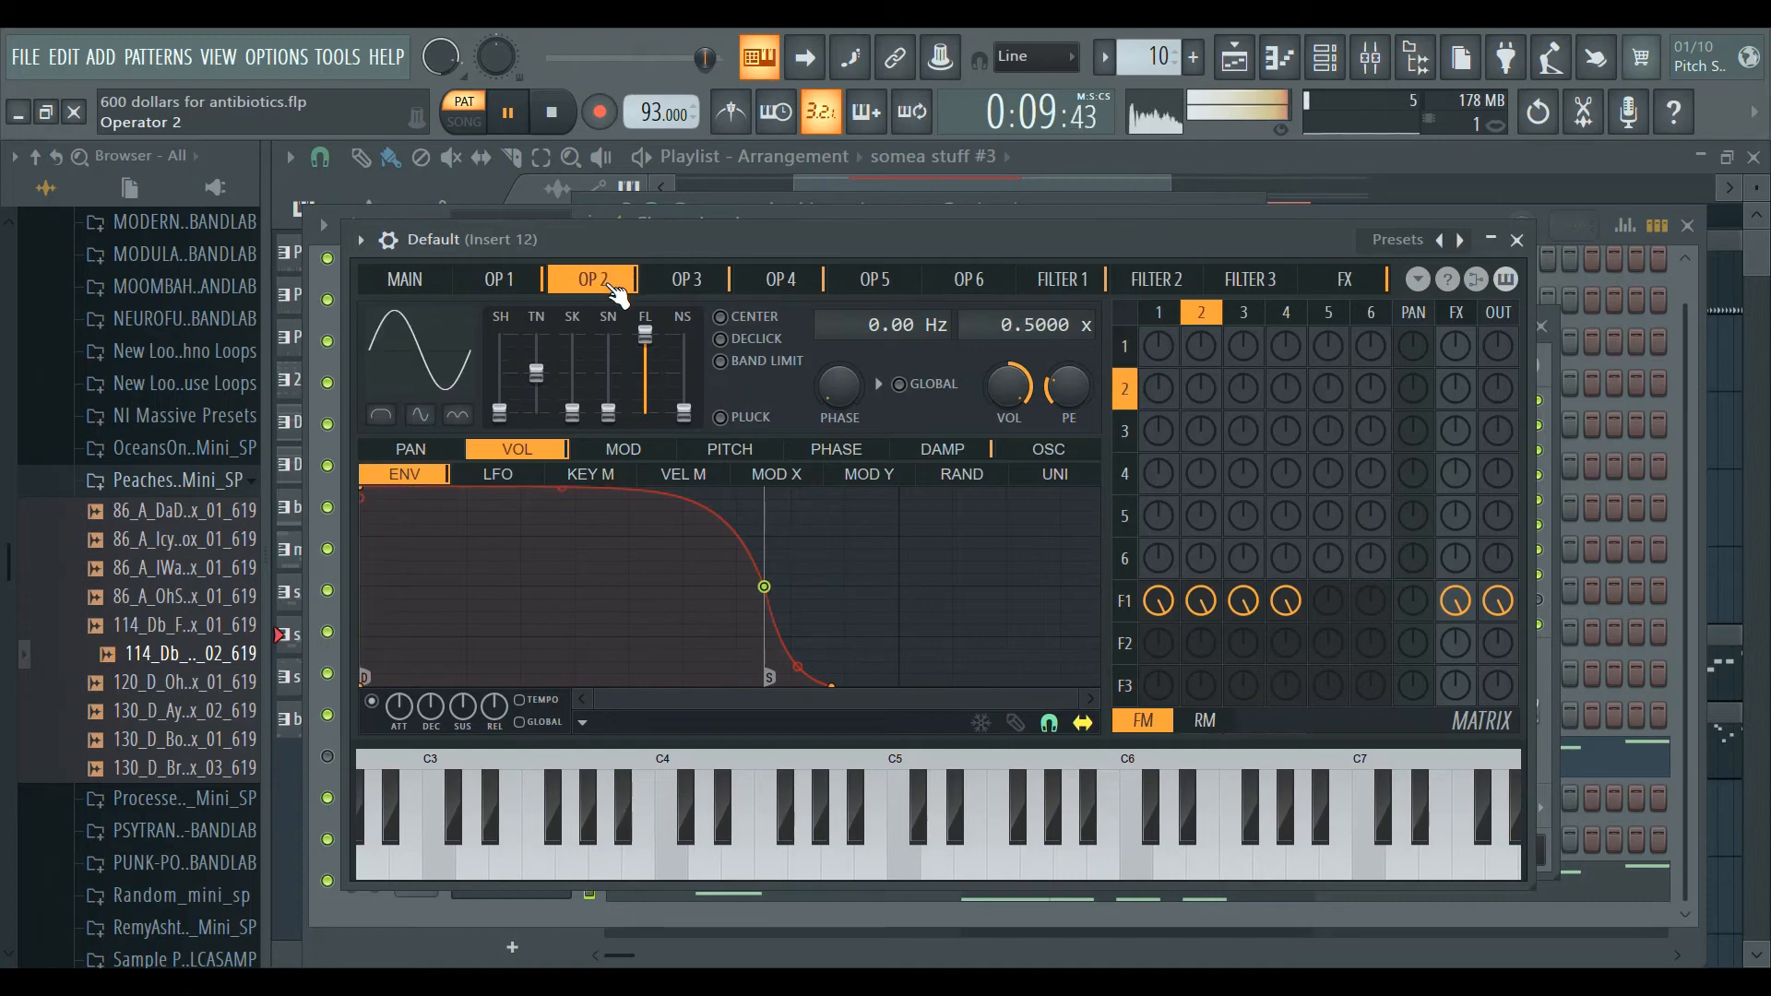
drag(362, 489, 408, 492)
click(719, 282)
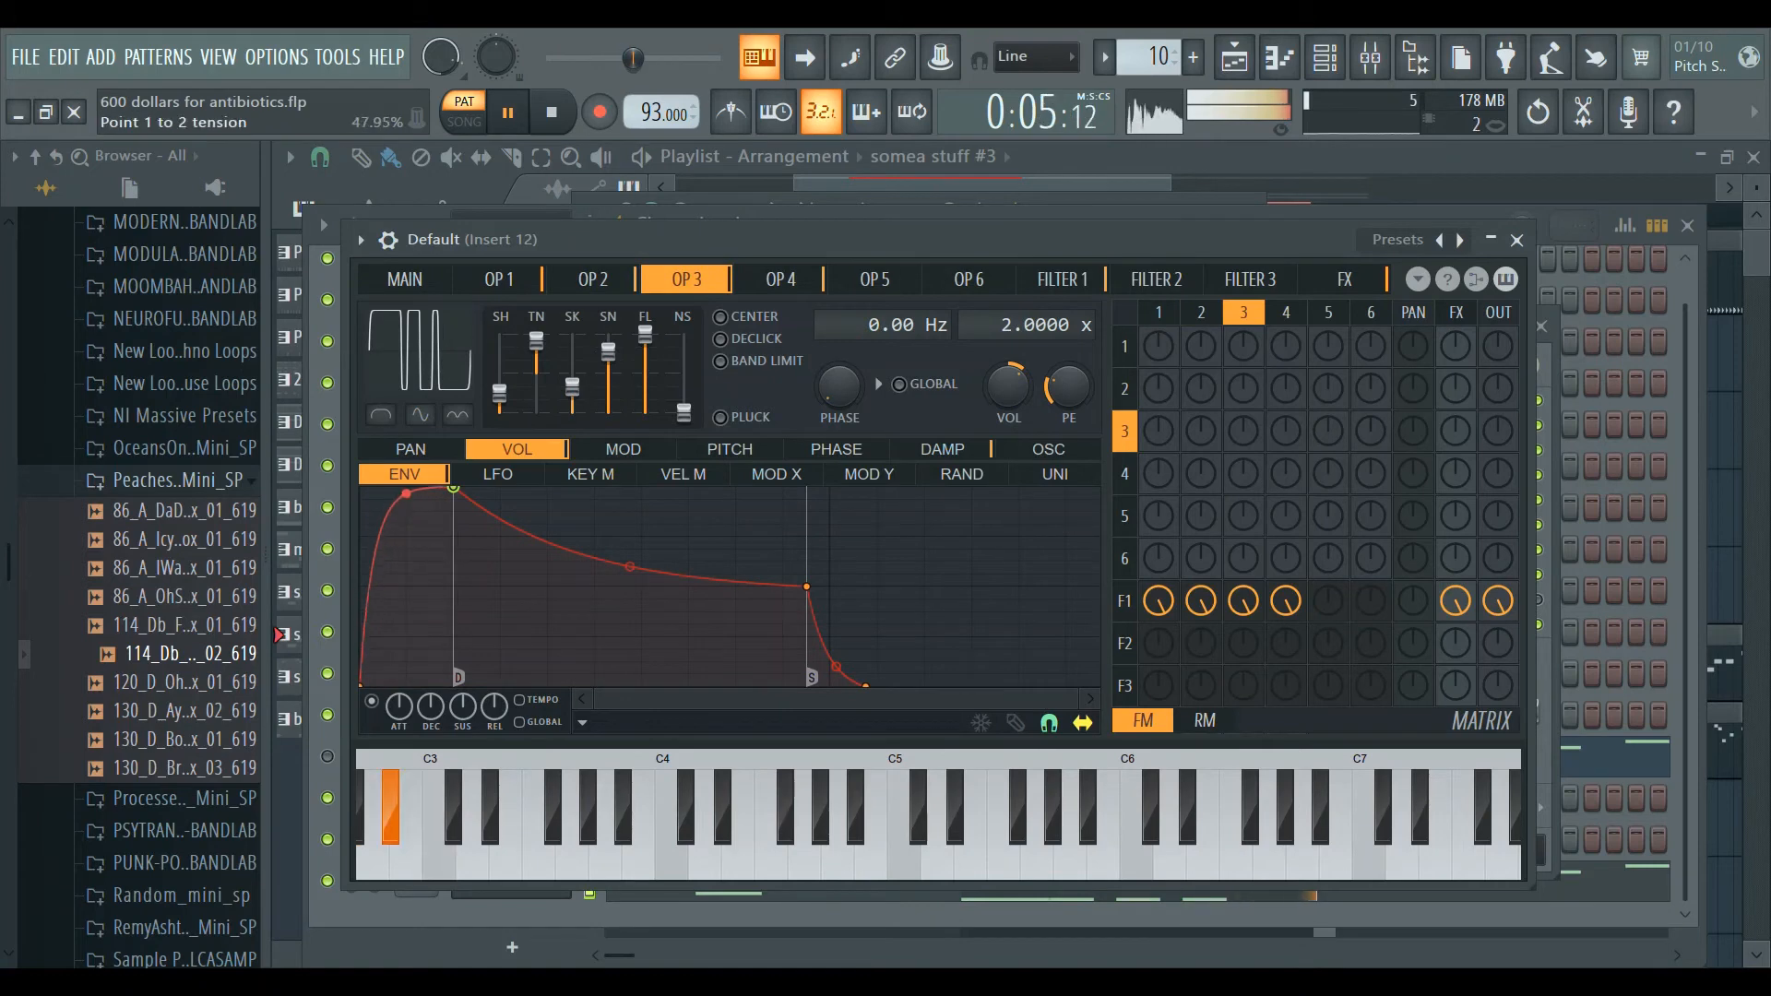
Stop playback and straighten operator 2's attack curve for a slightly softer rise.
click(503, 281)
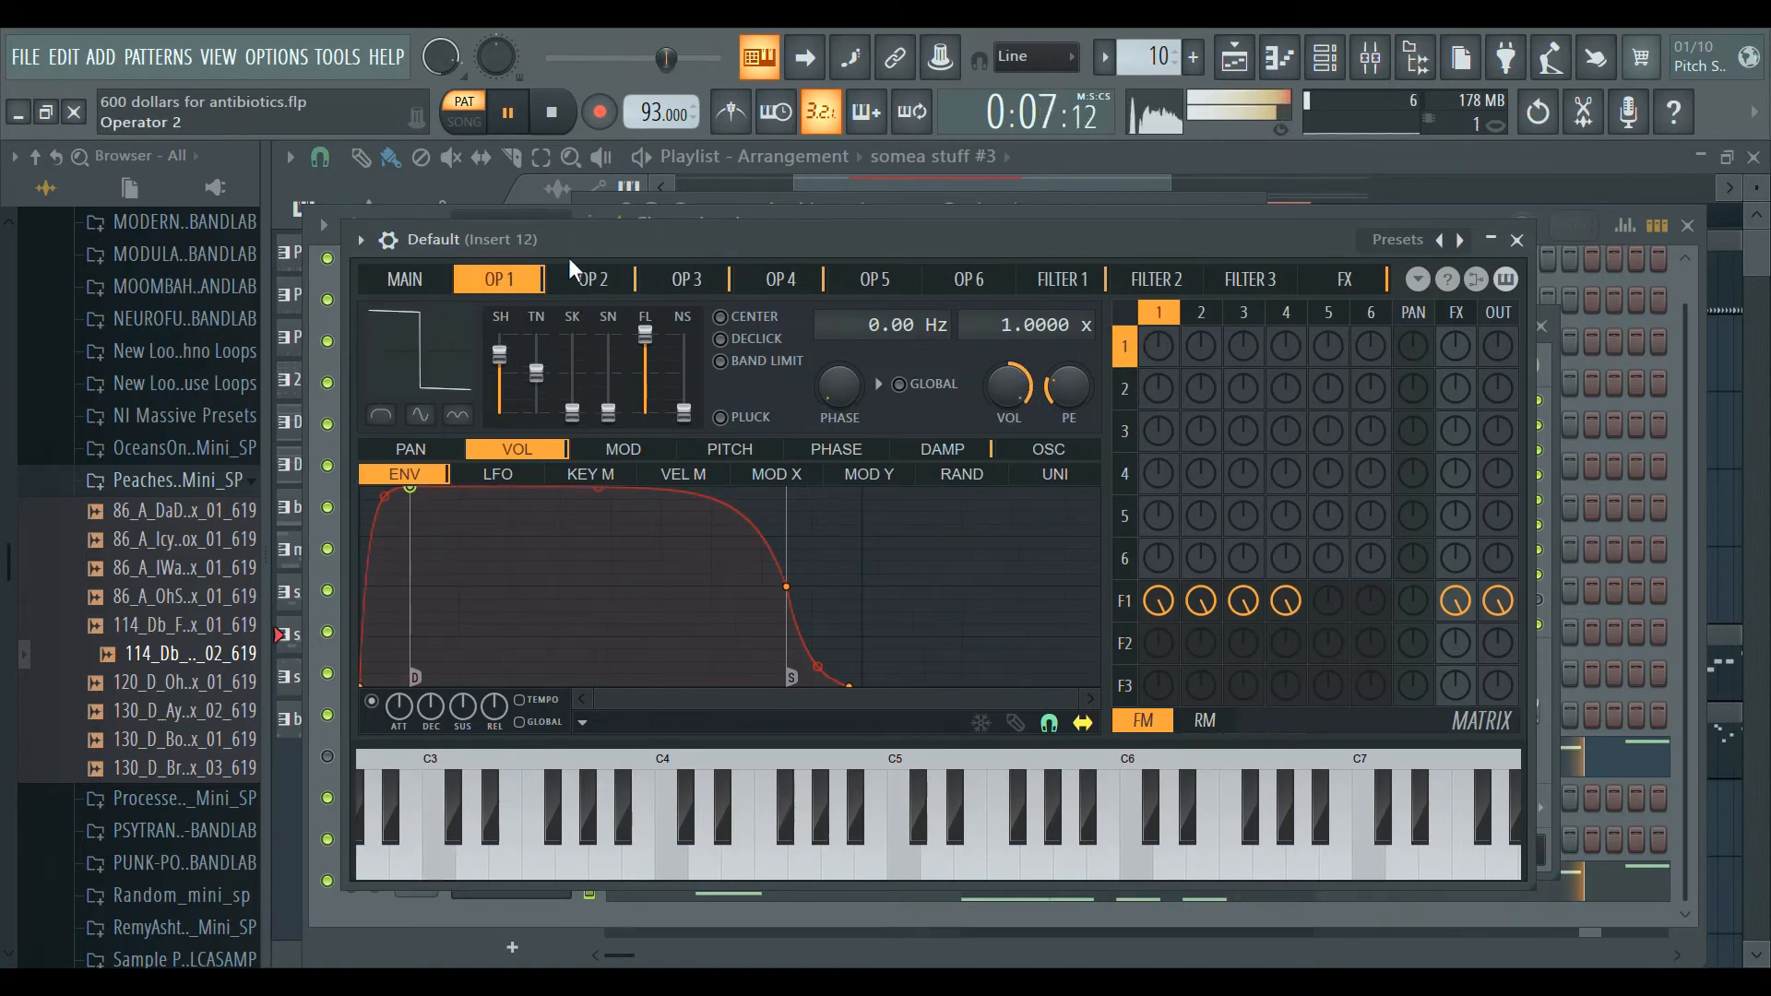
click(575, 280)
key(space)
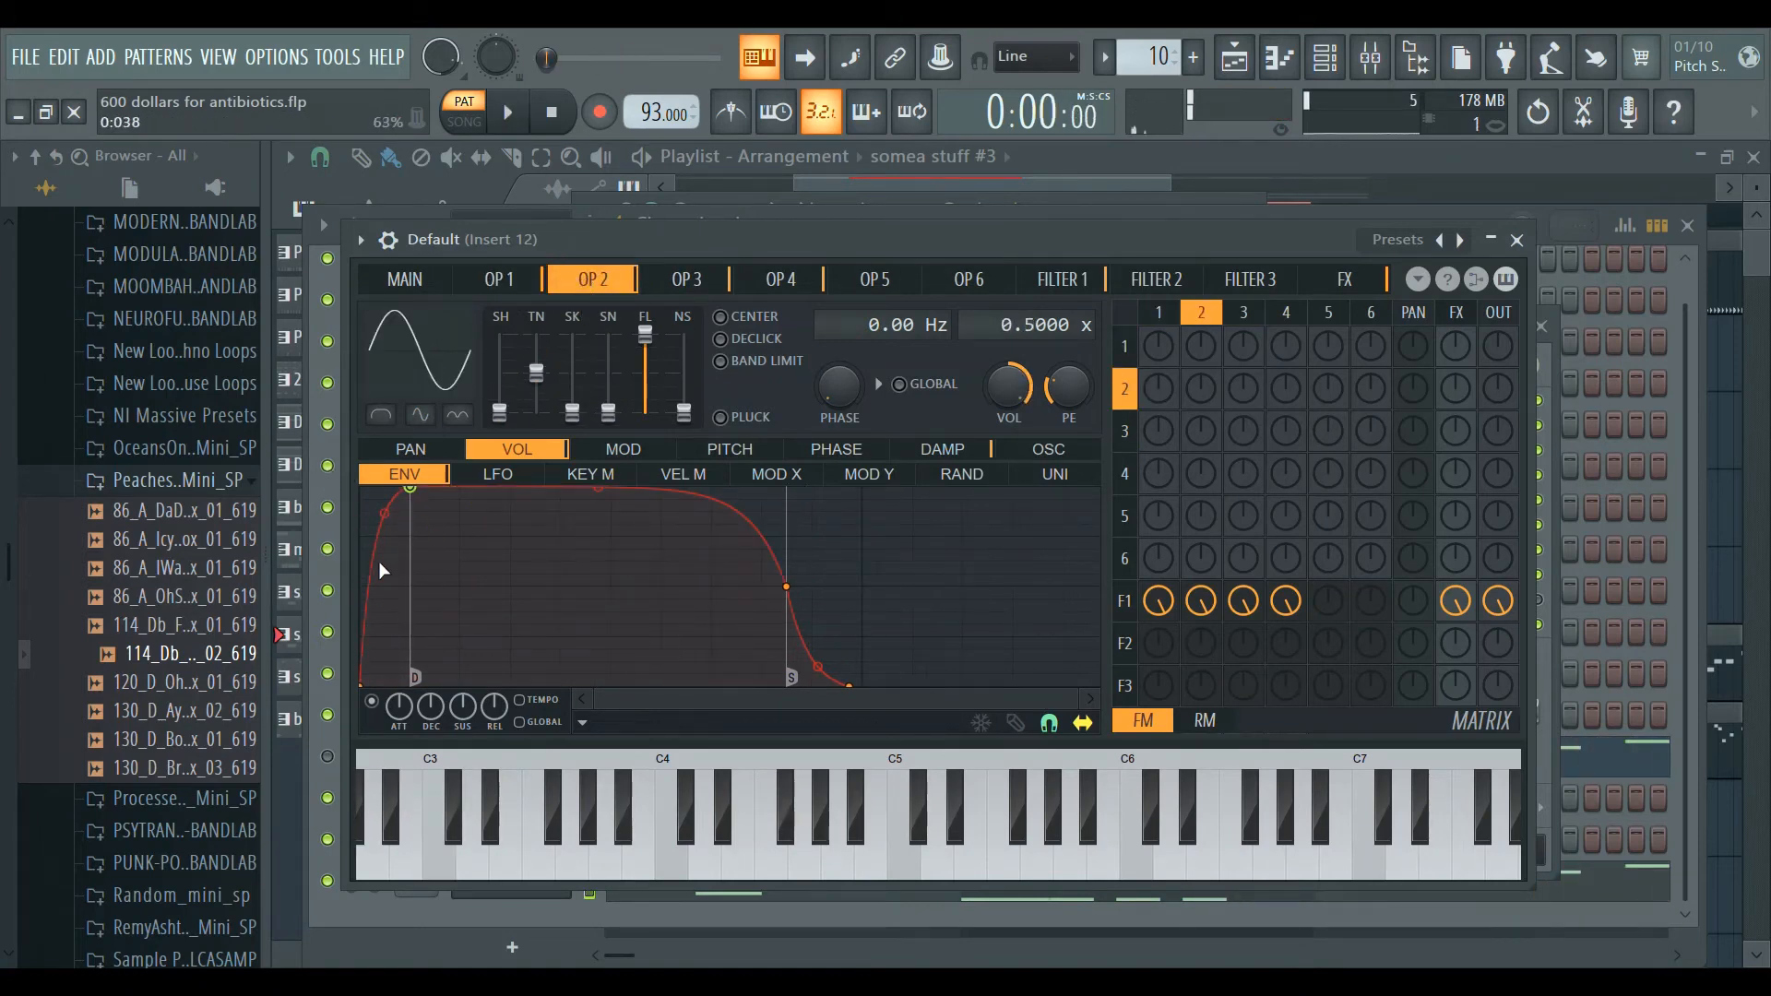
drag(385, 513, 385, 564)
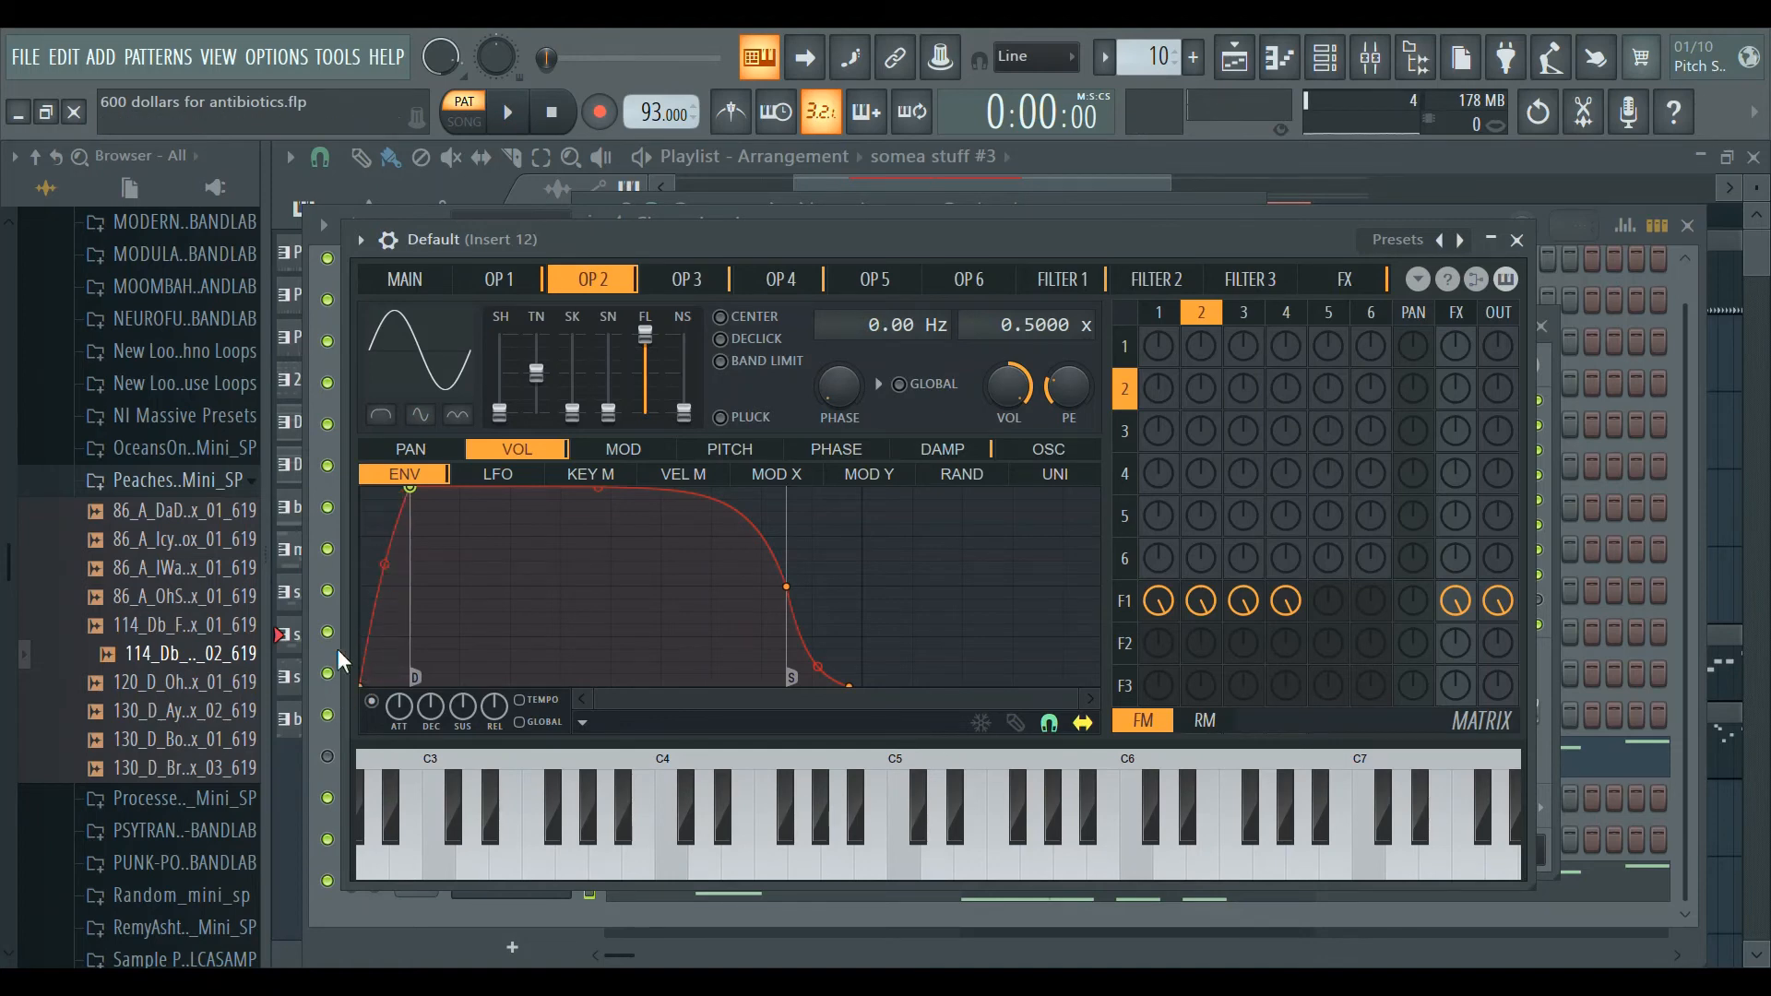
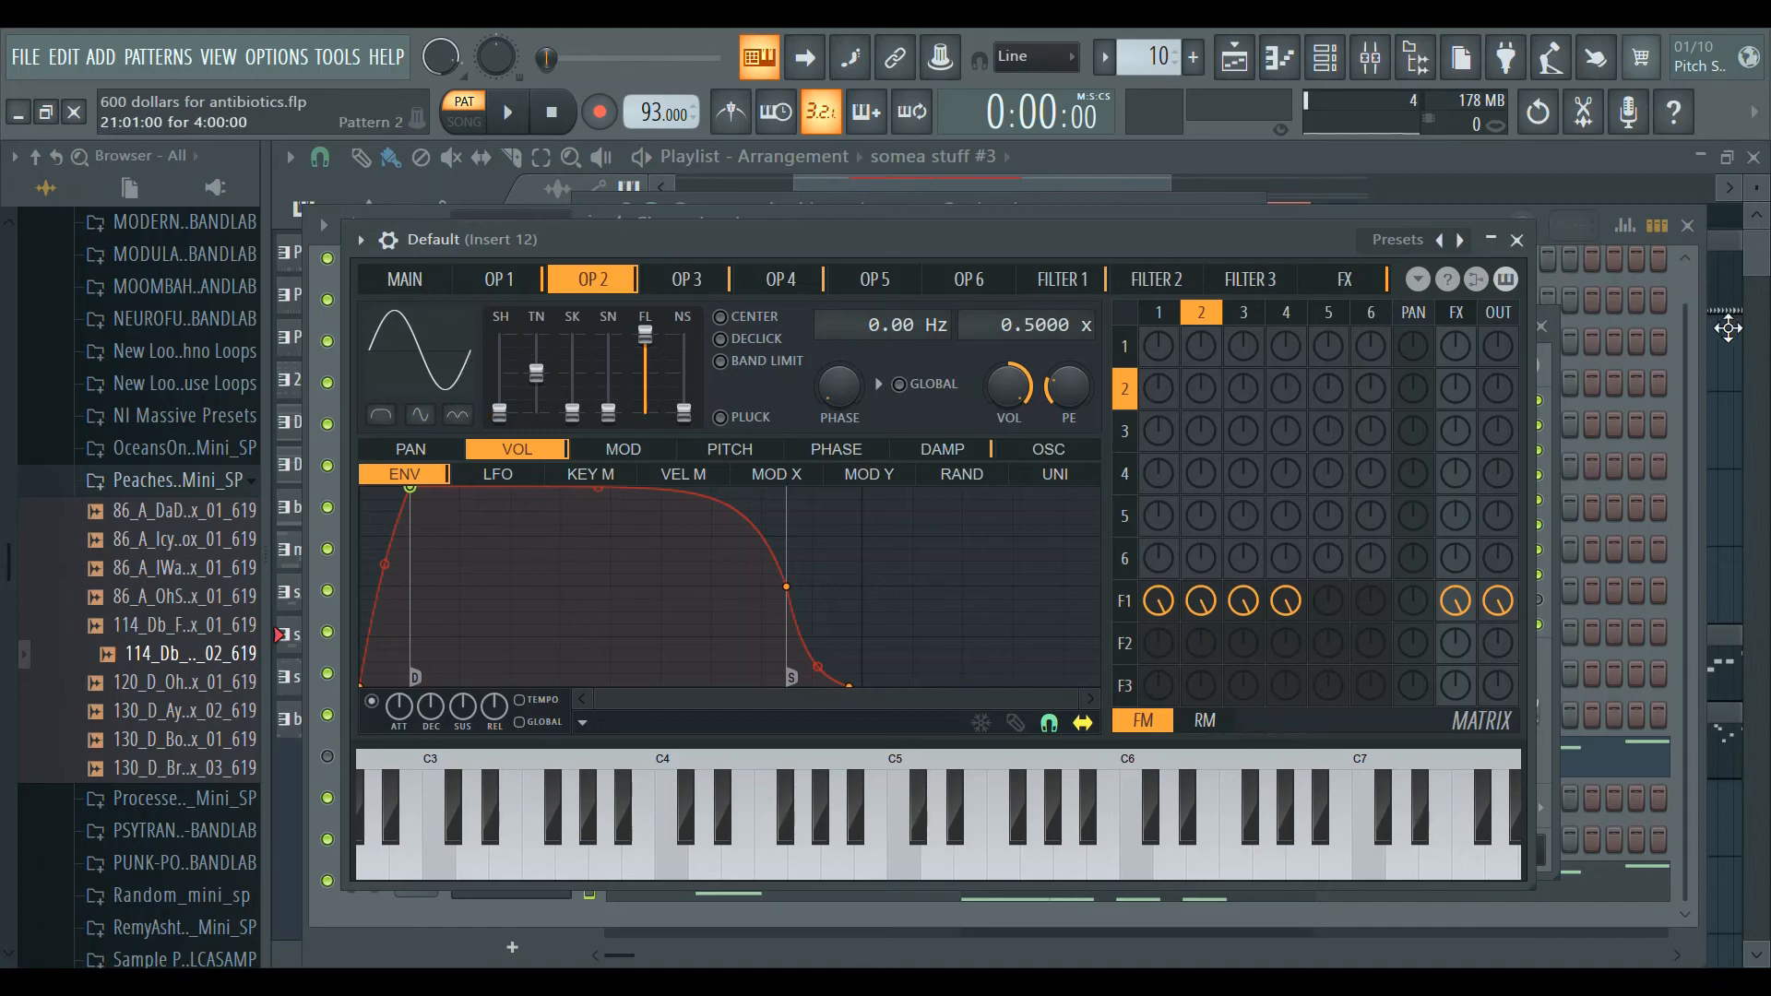
Examine the Default channel's piano roll notes and review the waveforms and envelopes of its operators.
click(1686, 334)
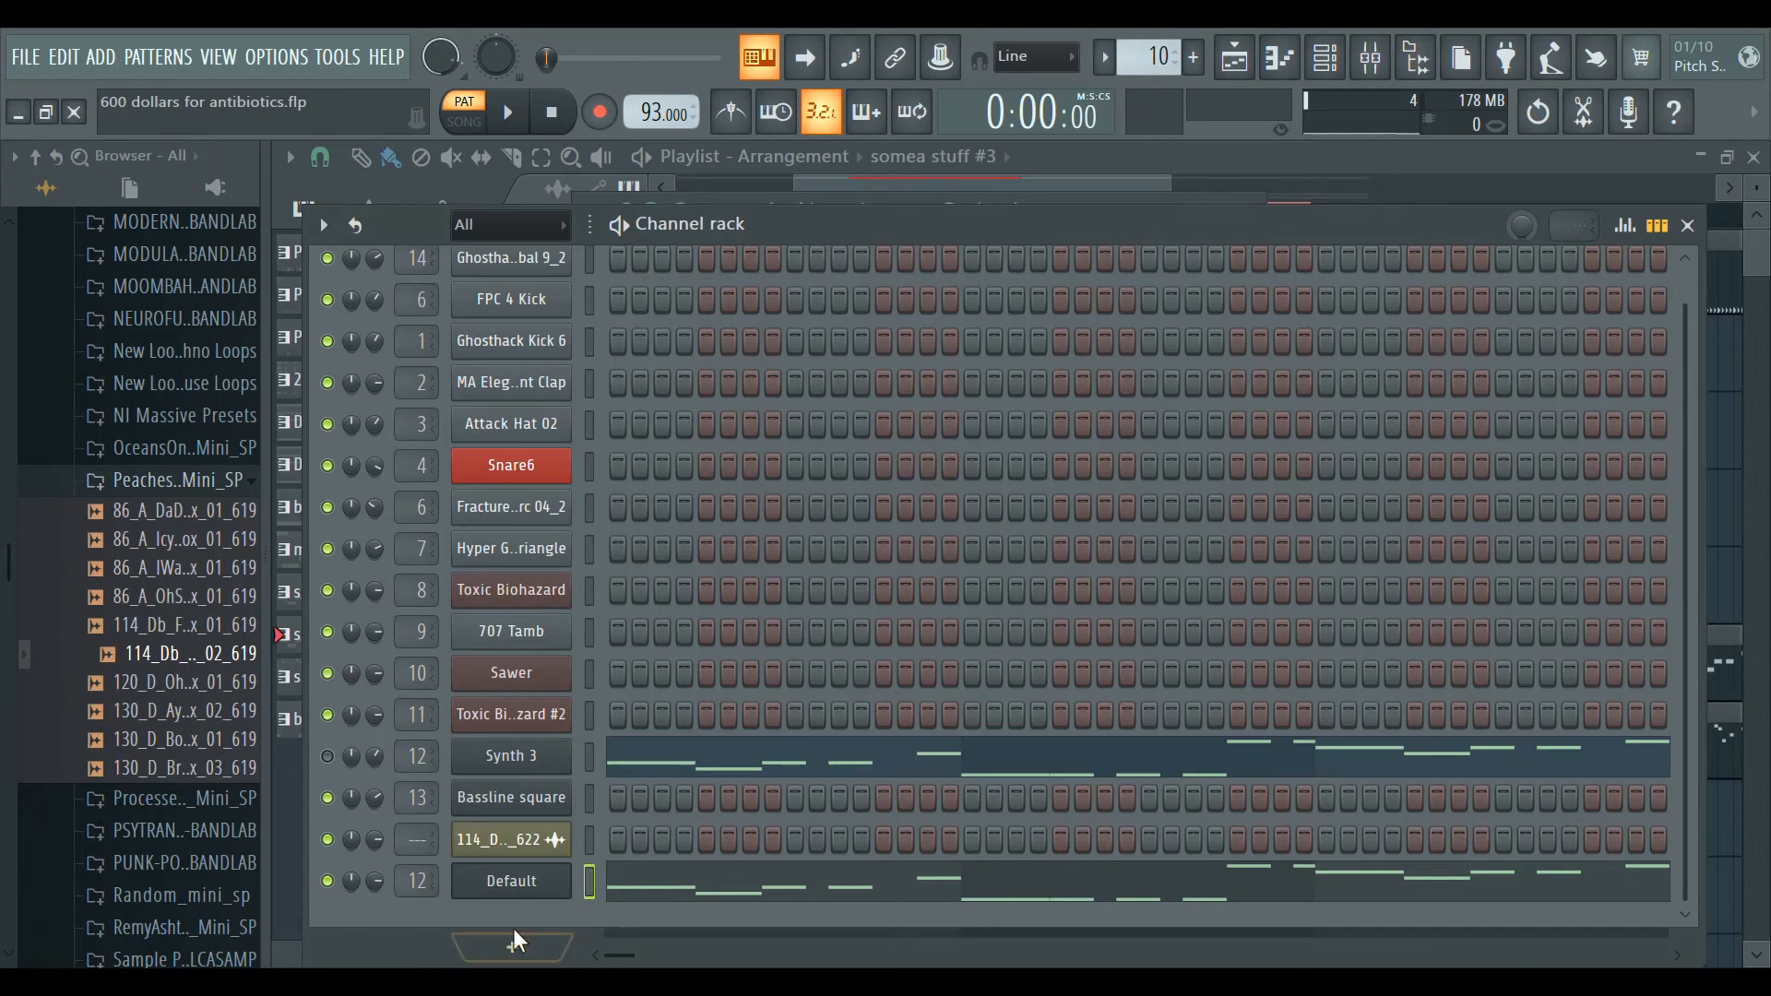
click(631, 893)
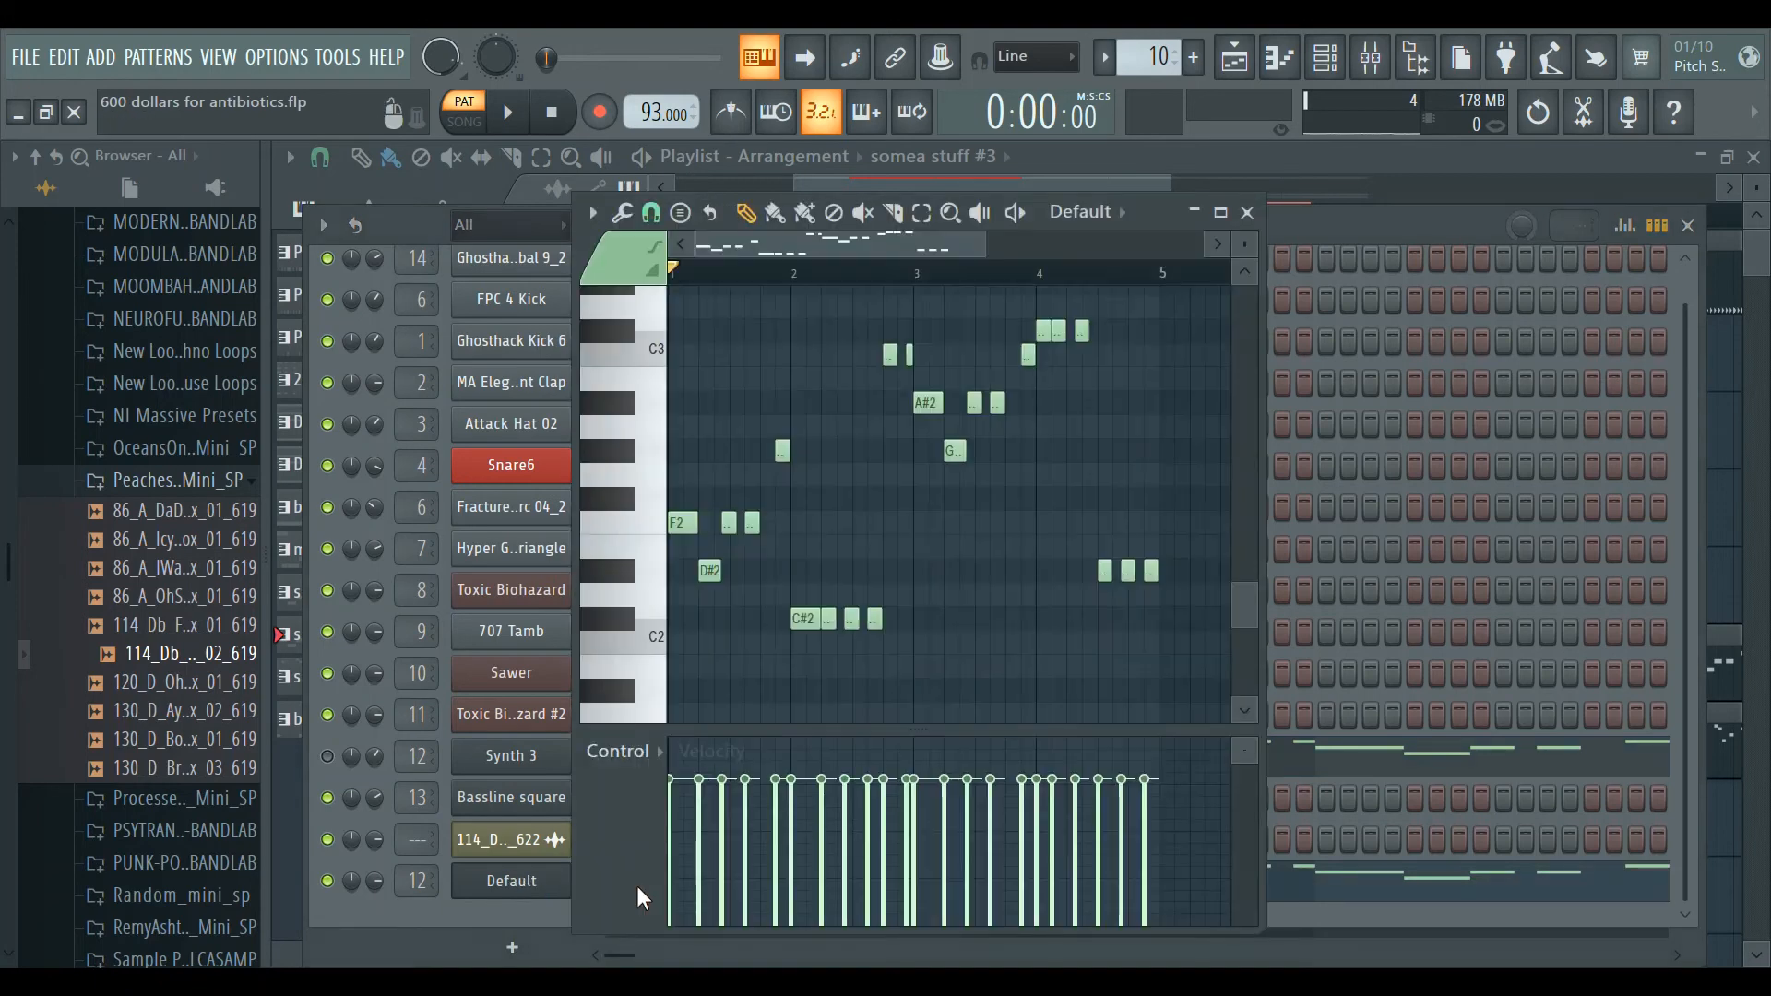
click(513, 881)
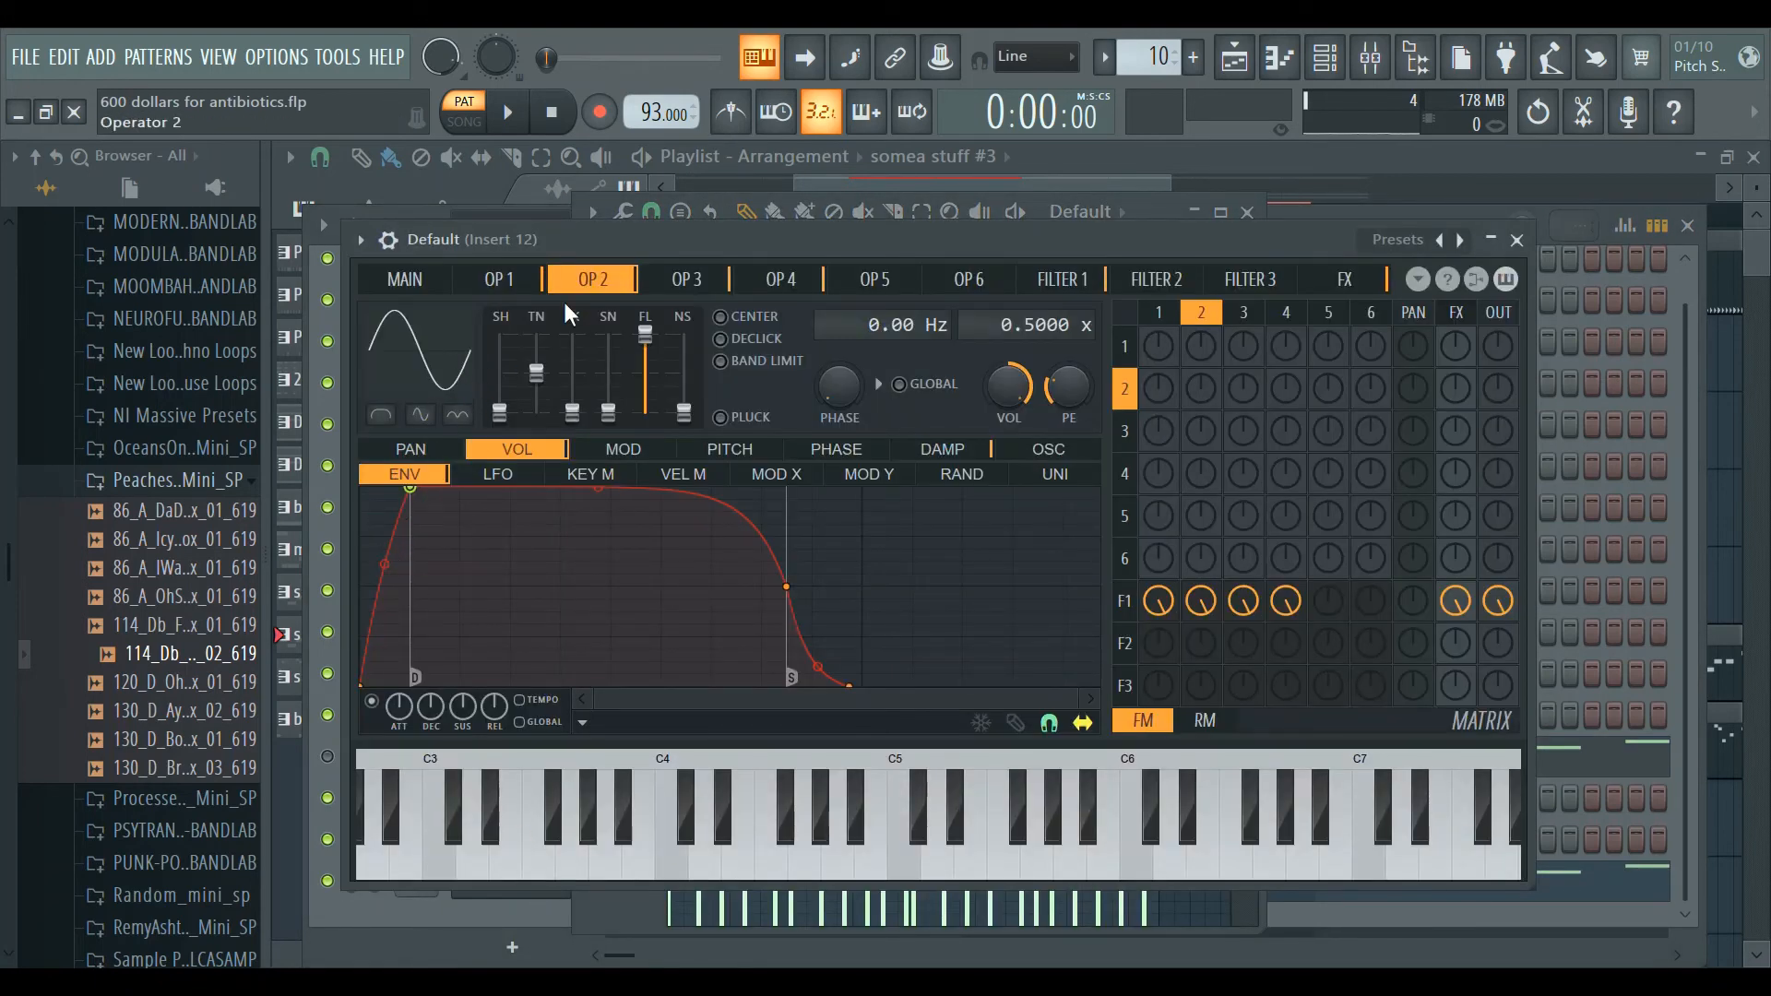
click(687, 279)
click(780, 280)
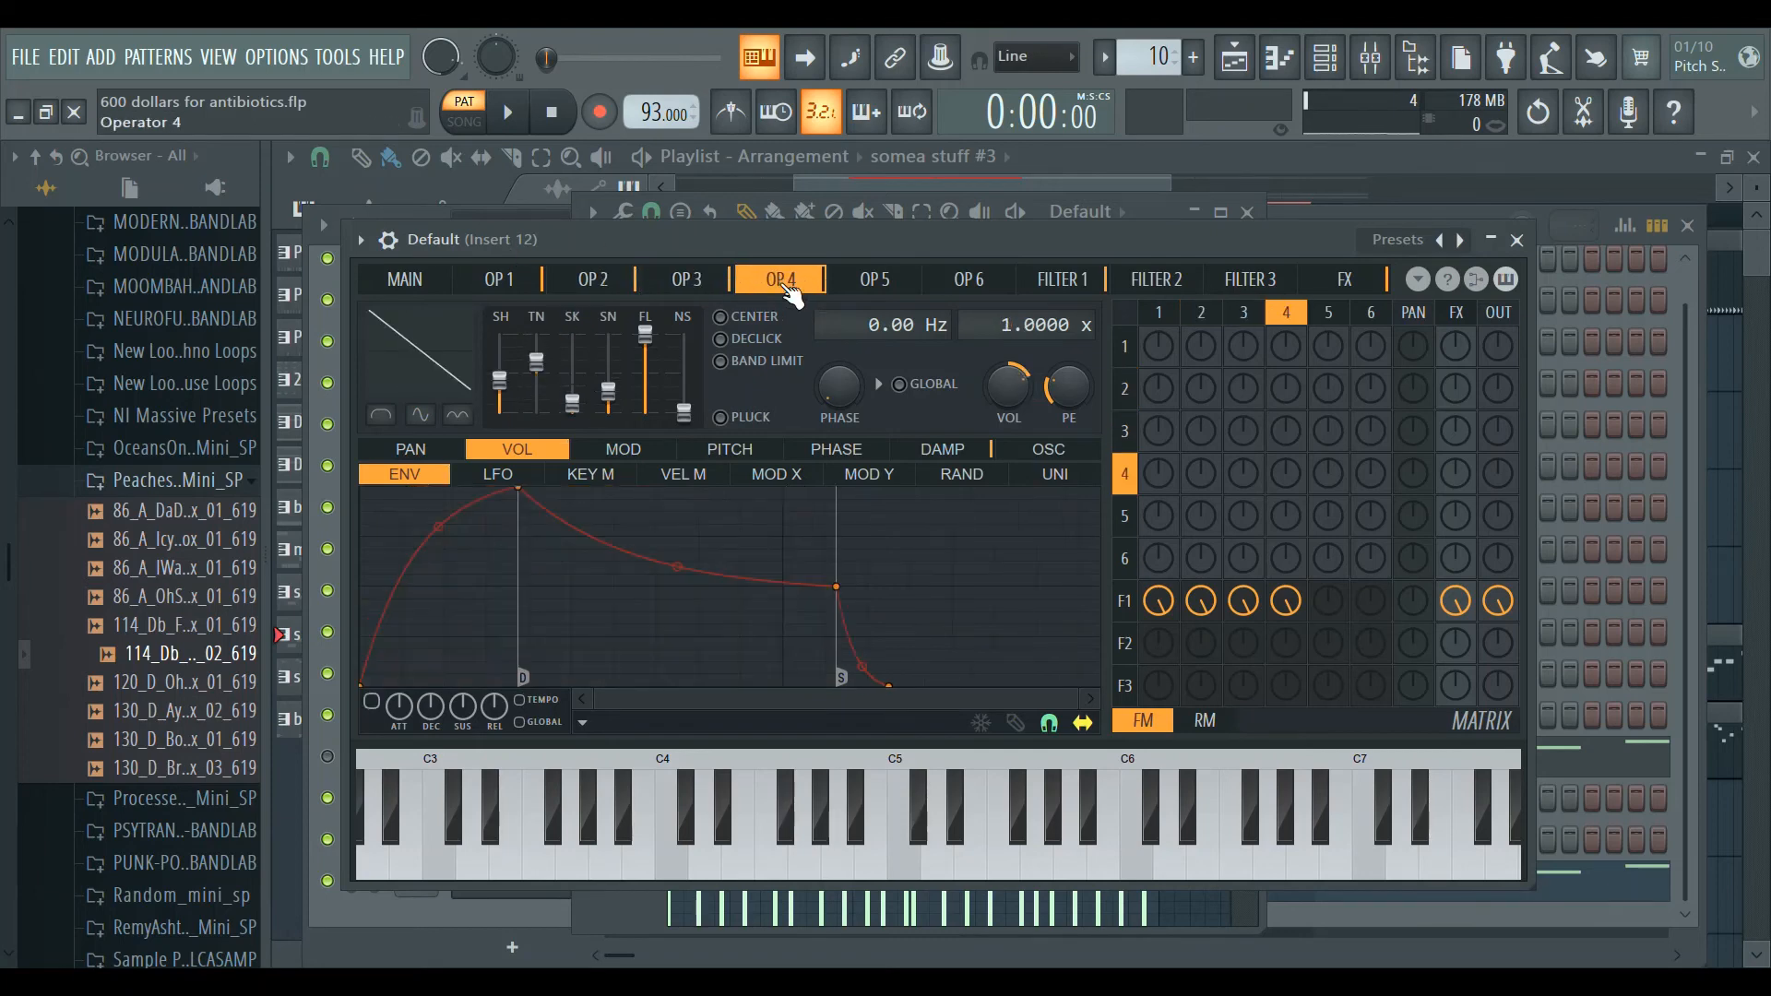
click(687, 281)
click(499, 280)
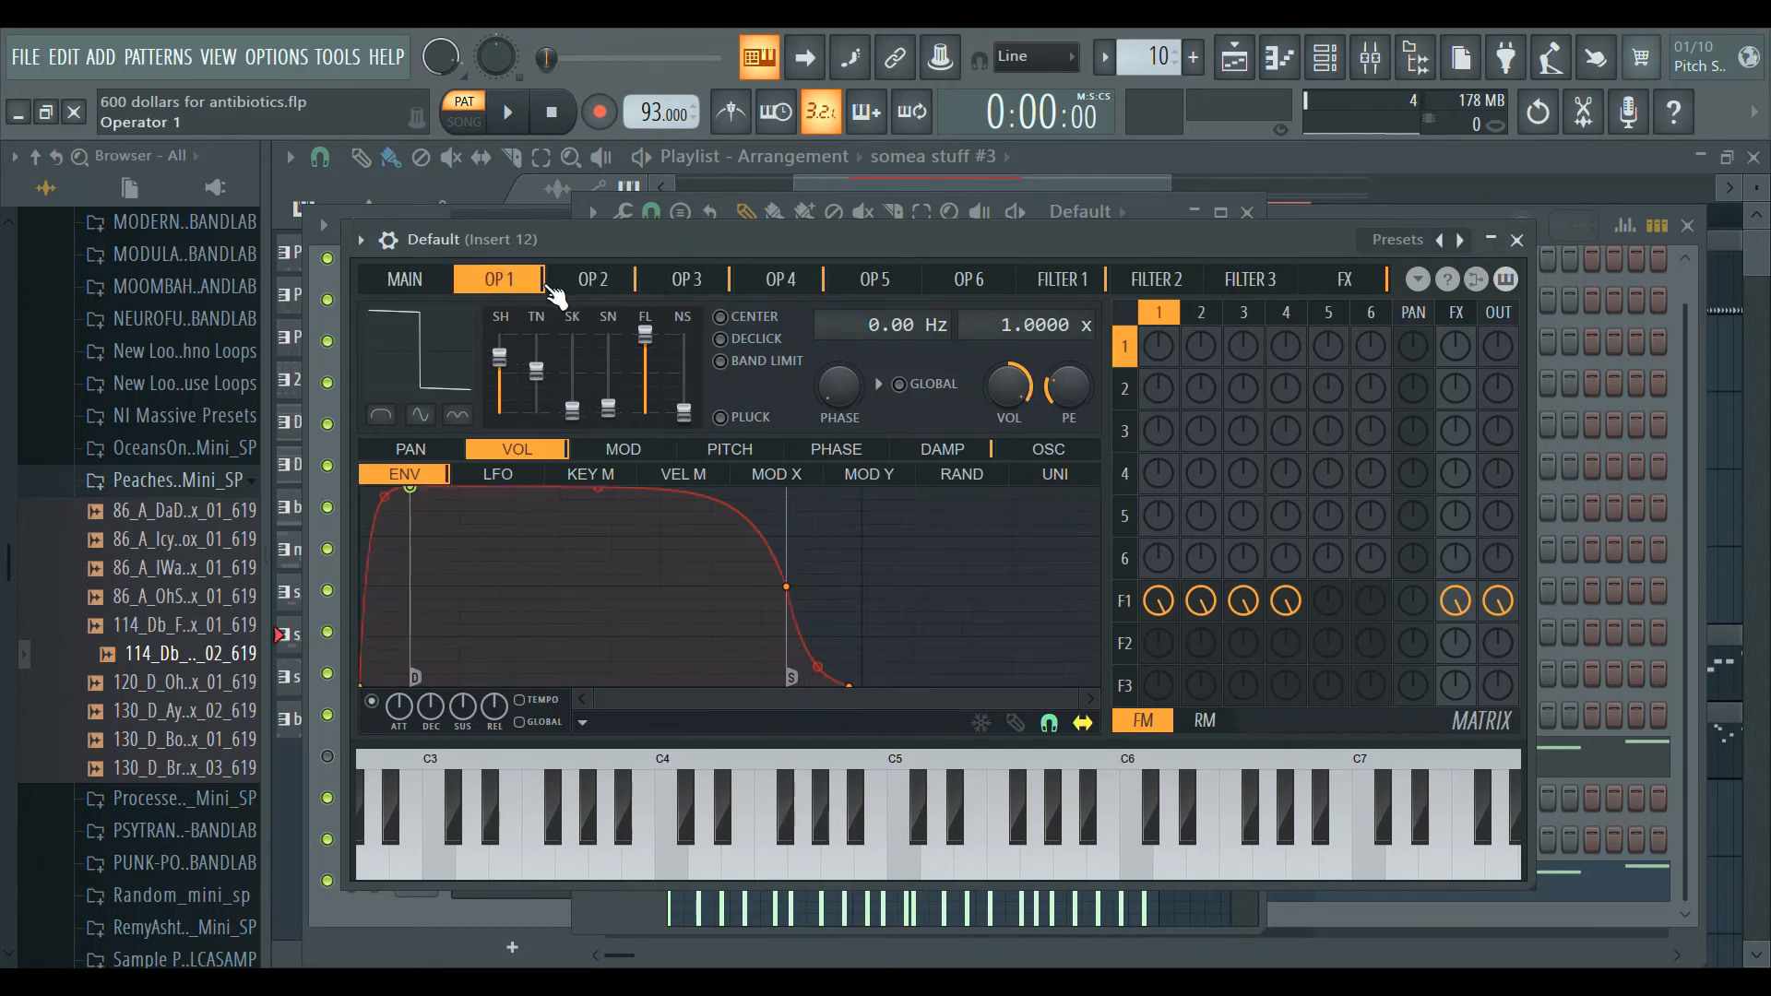
click(687, 280)
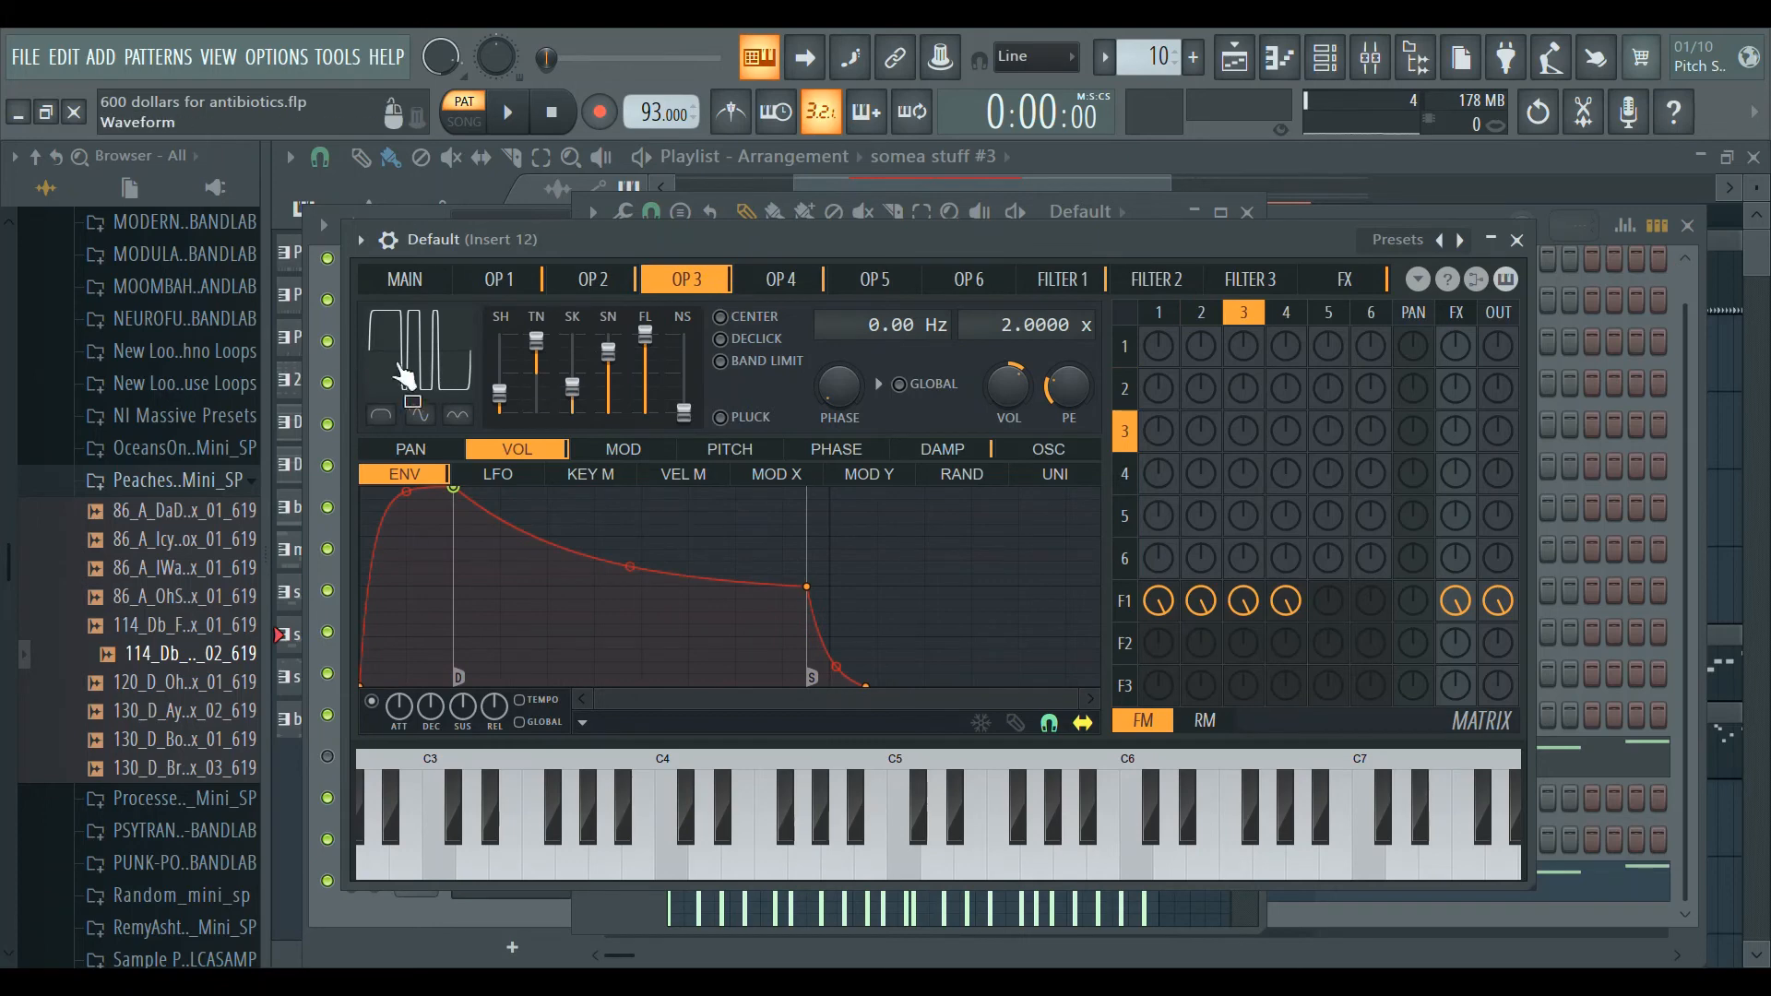
Open the original Synth 3 channel and examine the waveform and envelope settings of operators 1 to 4 for comparison.
click(1697, 357)
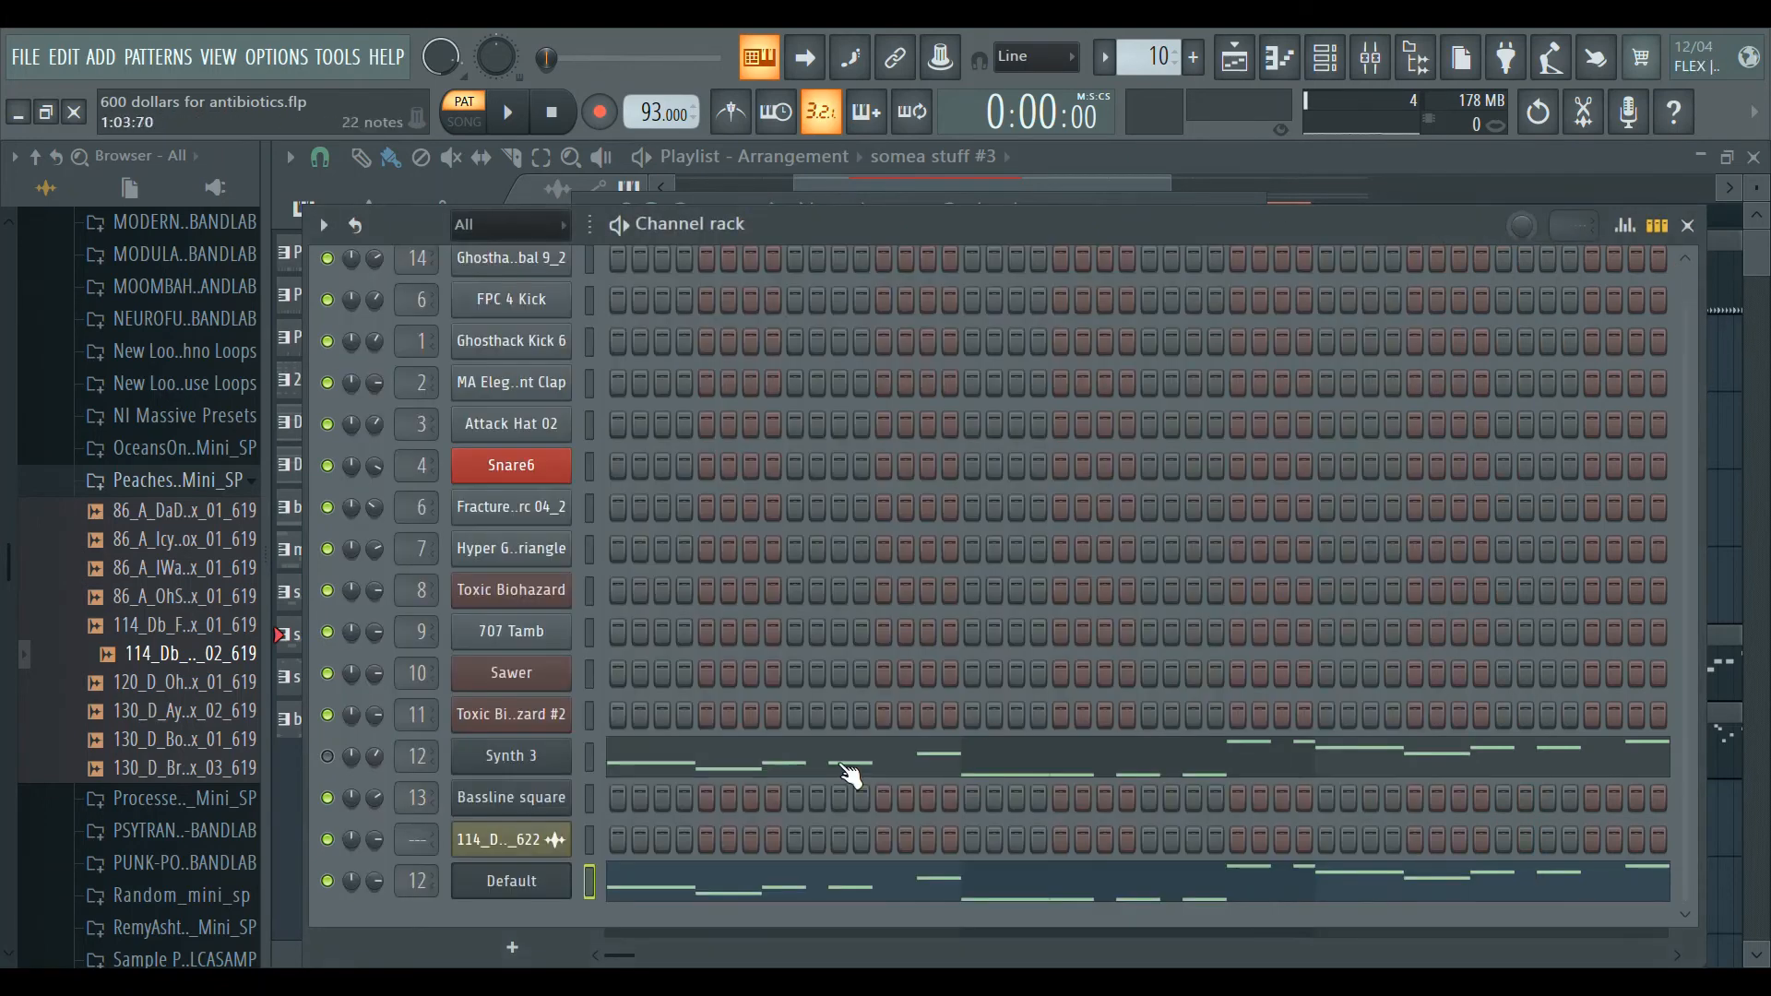
click(558, 765)
click(607, 283)
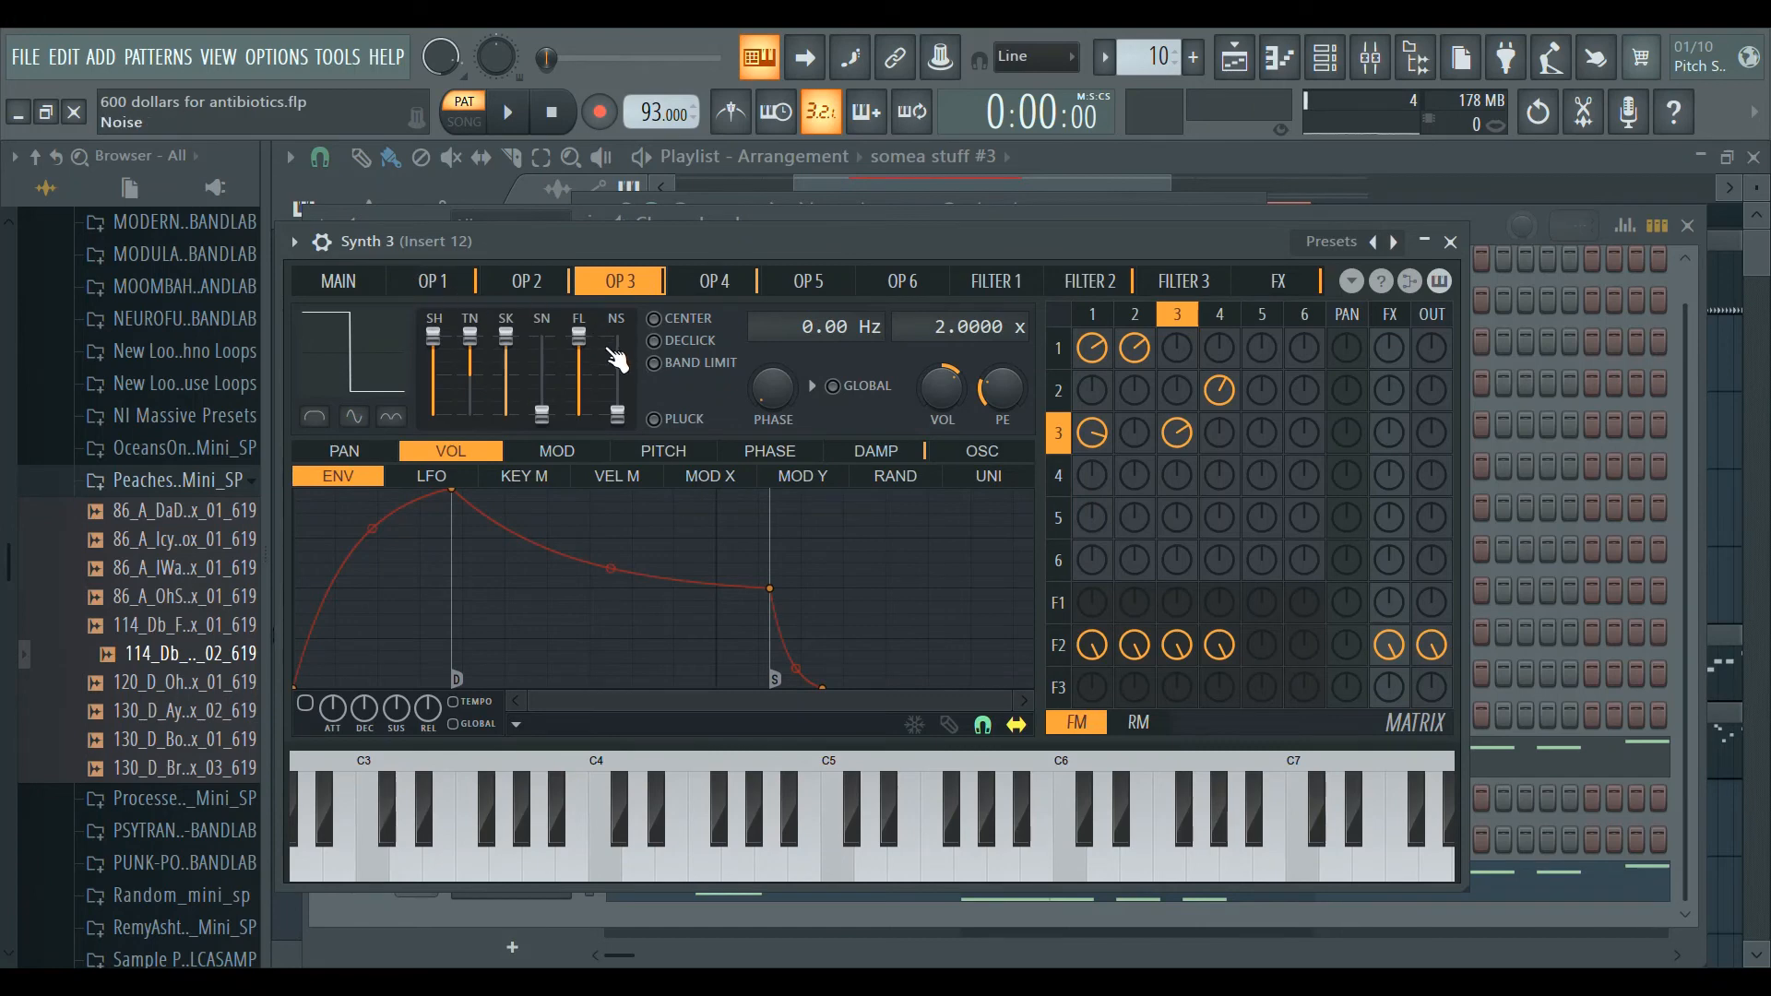
click(452, 296)
click(715, 284)
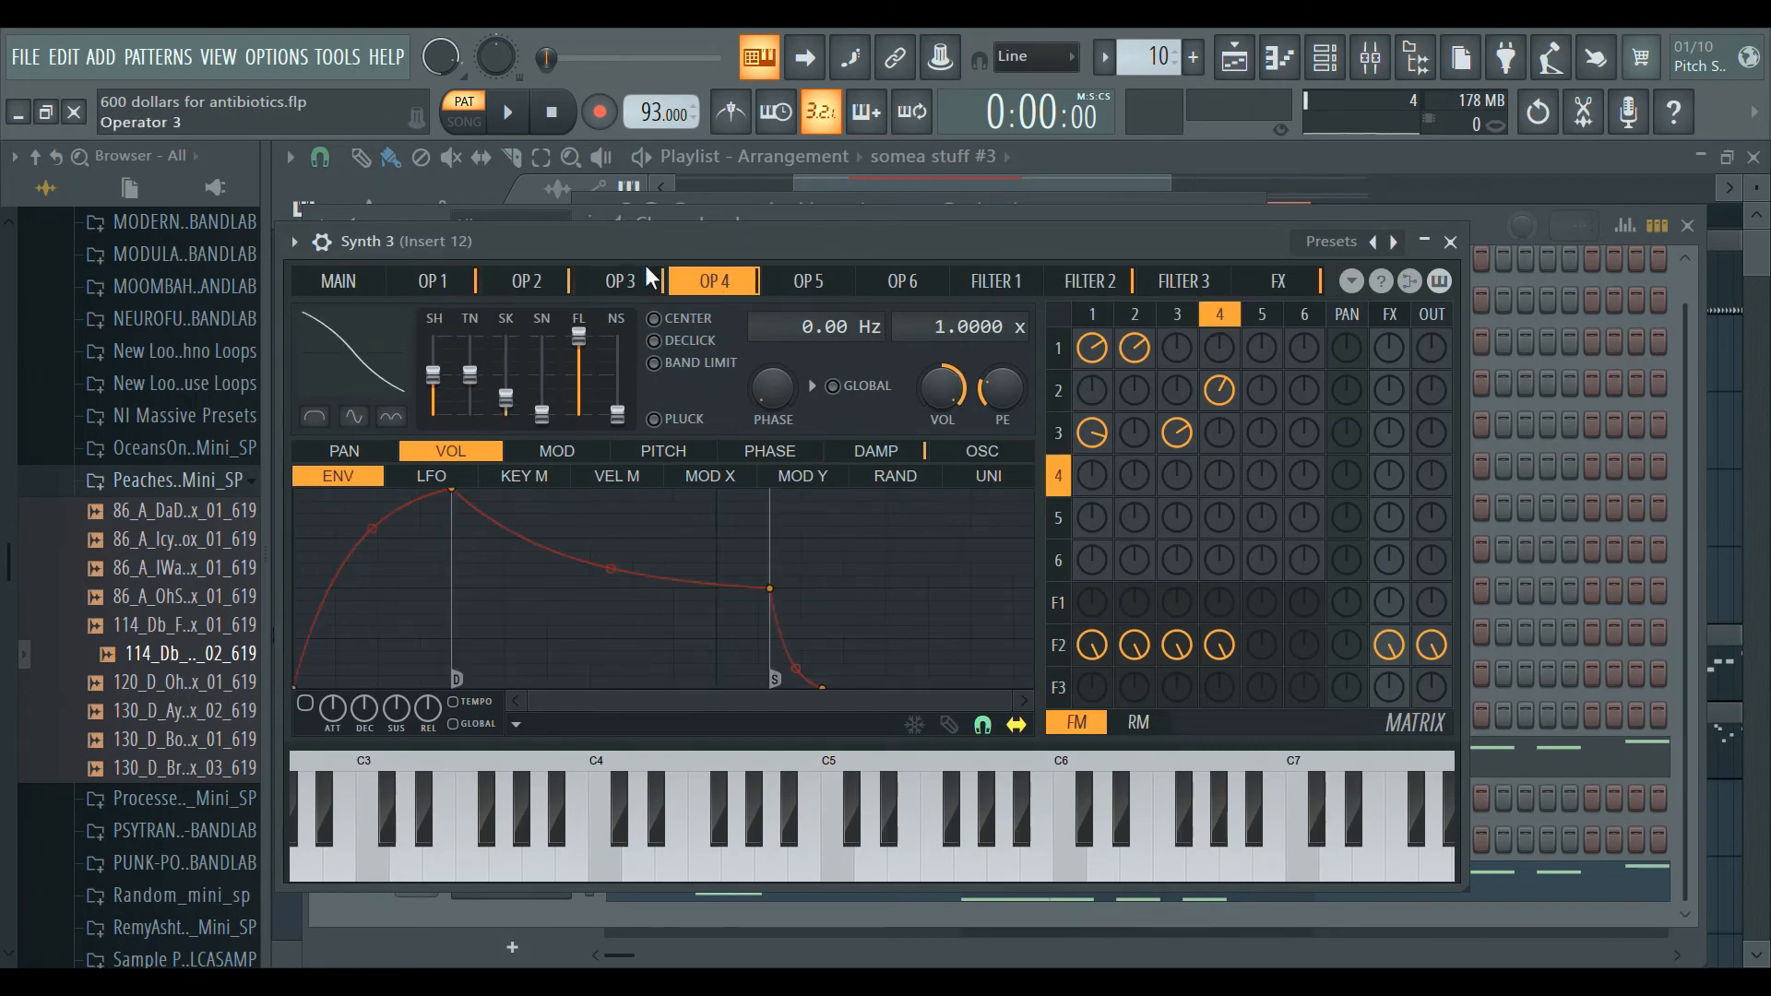
click(432, 281)
click(526, 282)
click(621, 282)
click(715, 281)
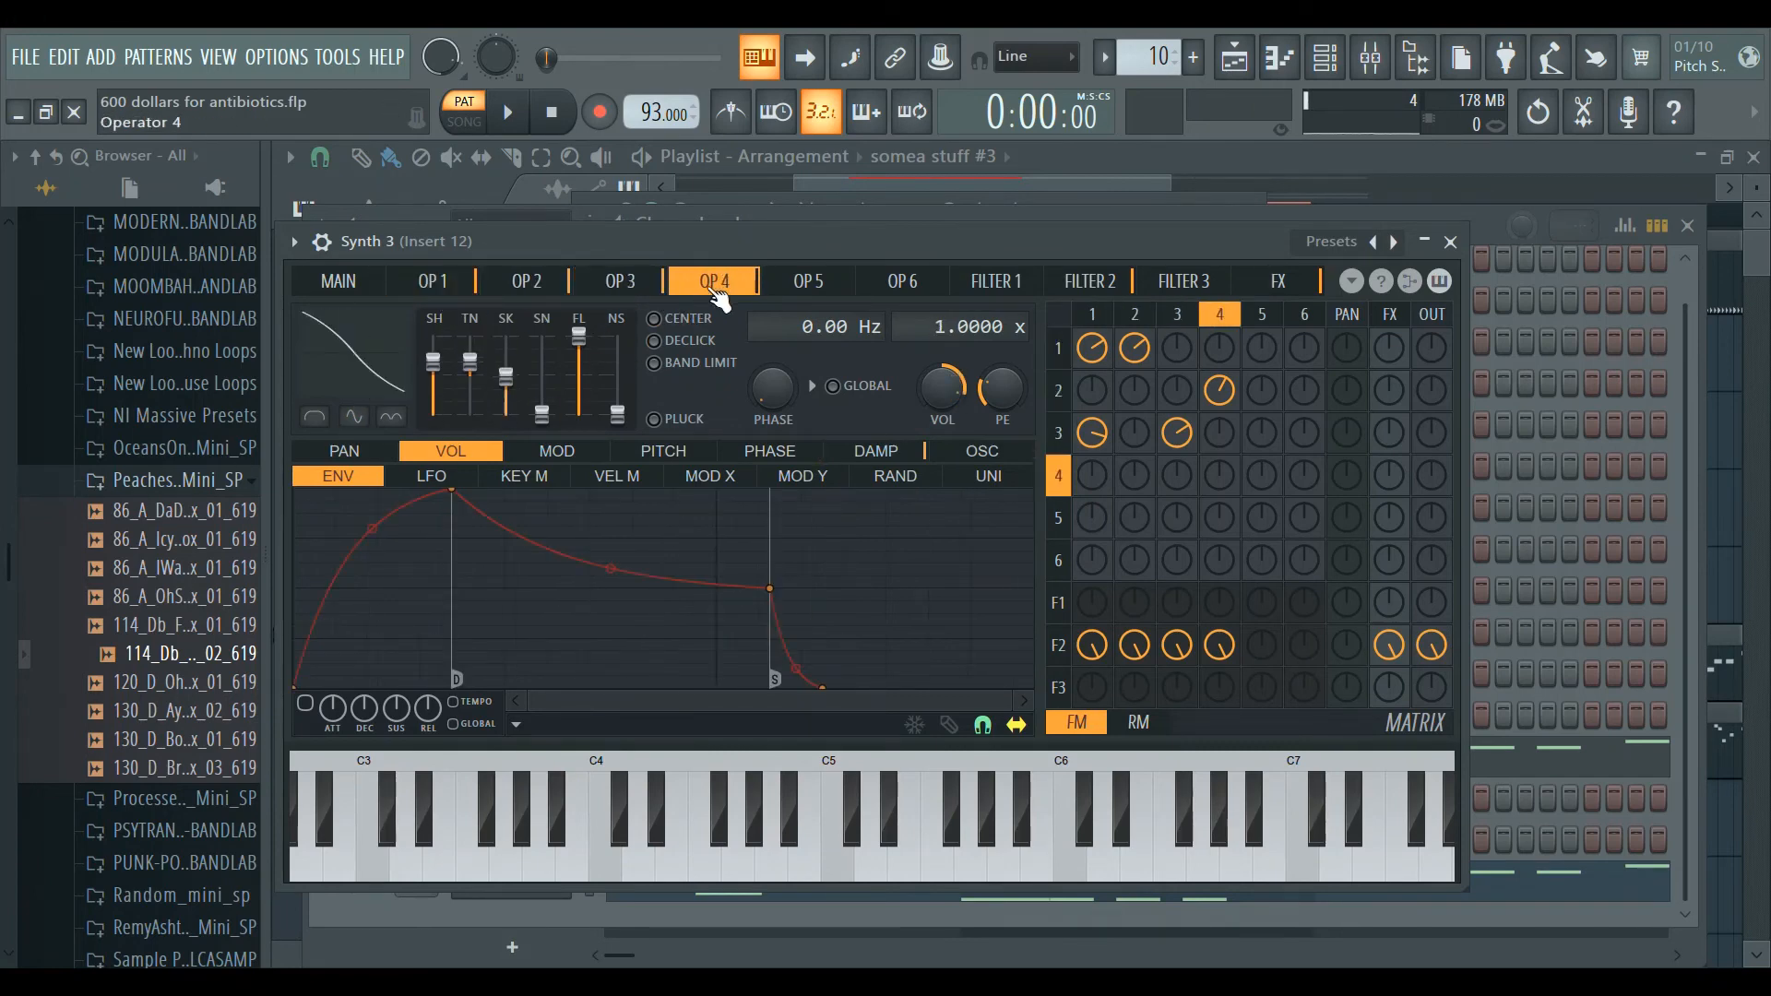
Examine the settings of operators 1 to 4 and the modulation matrix of the original Synth 3.
click(621, 282)
click(527, 281)
click(459, 293)
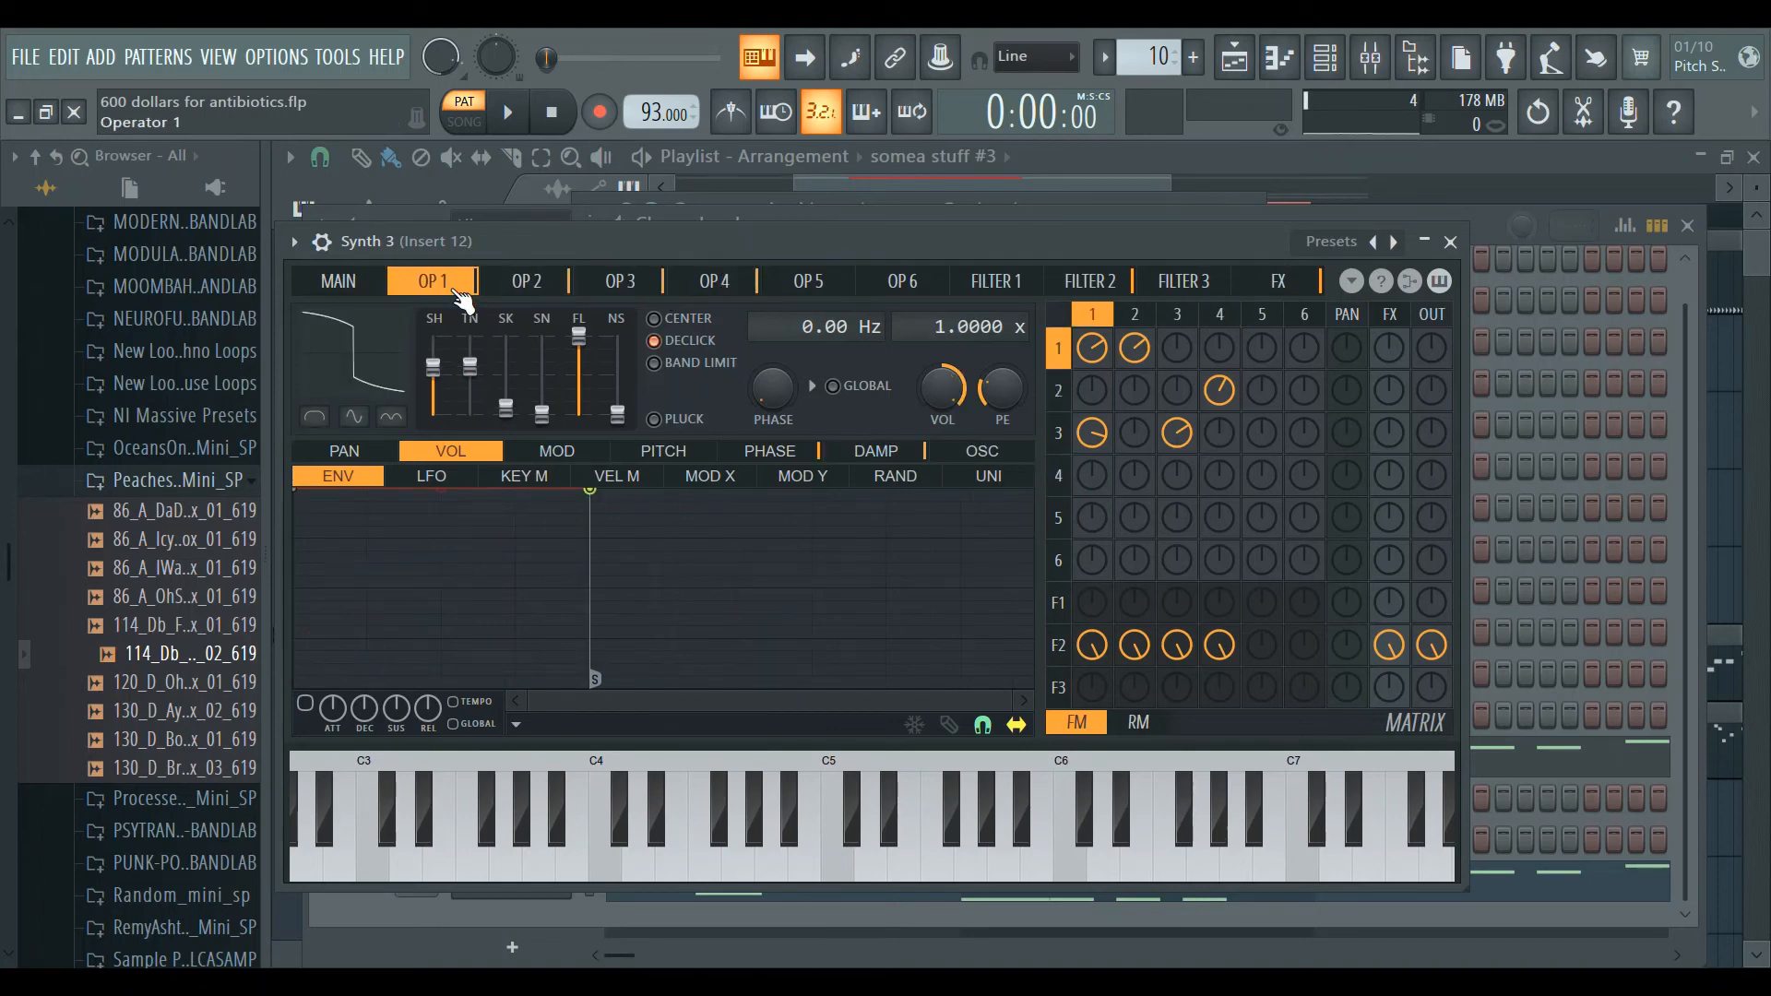
click(558, 289)
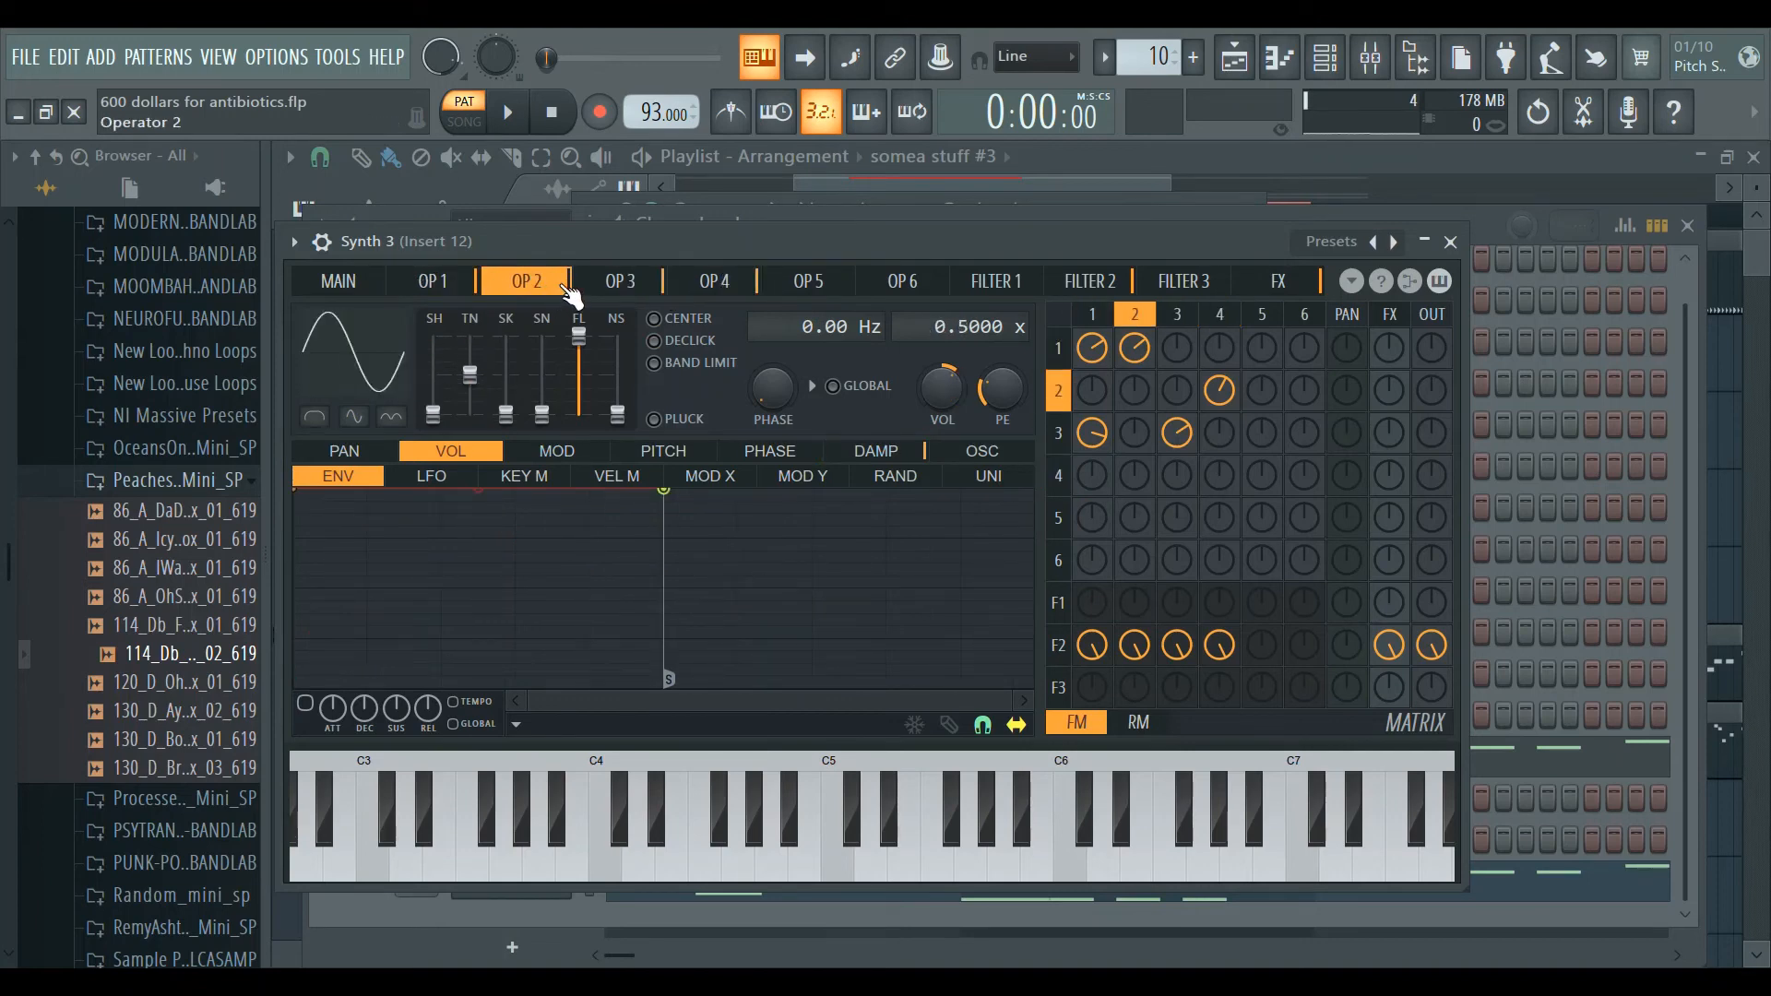
click(623, 288)
click(714, 288)
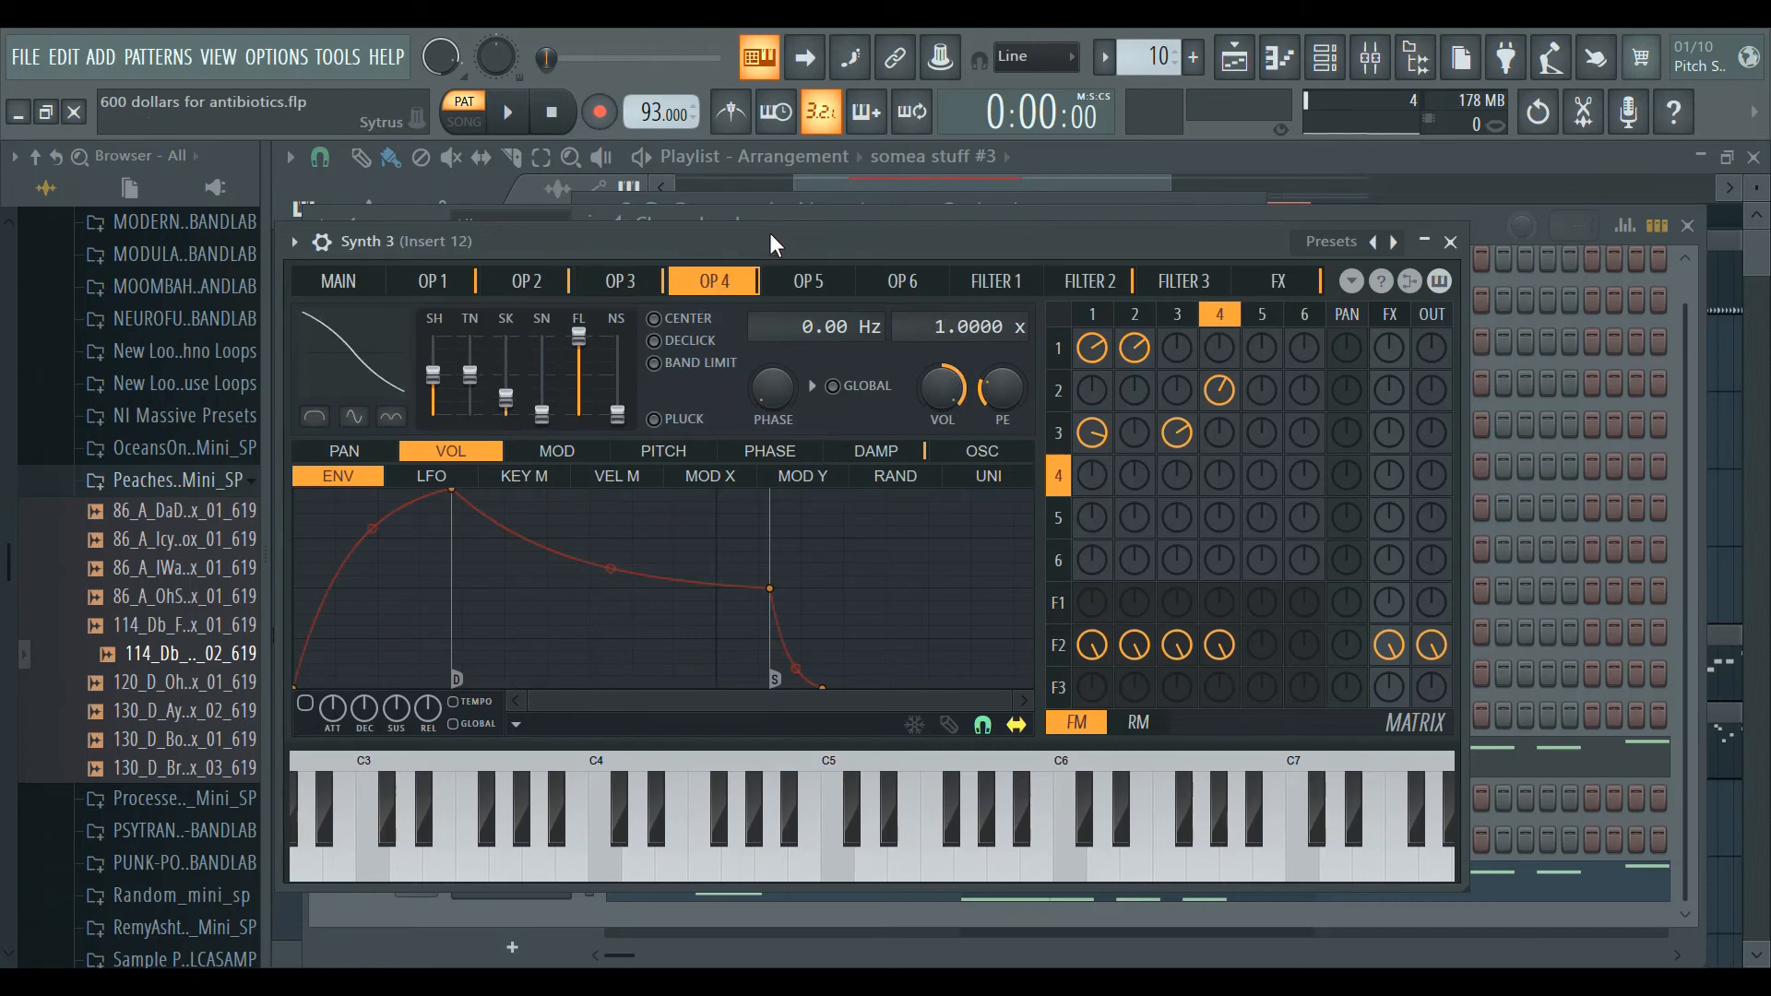
drag(773, 241, 770, 241)
click(430, 283)
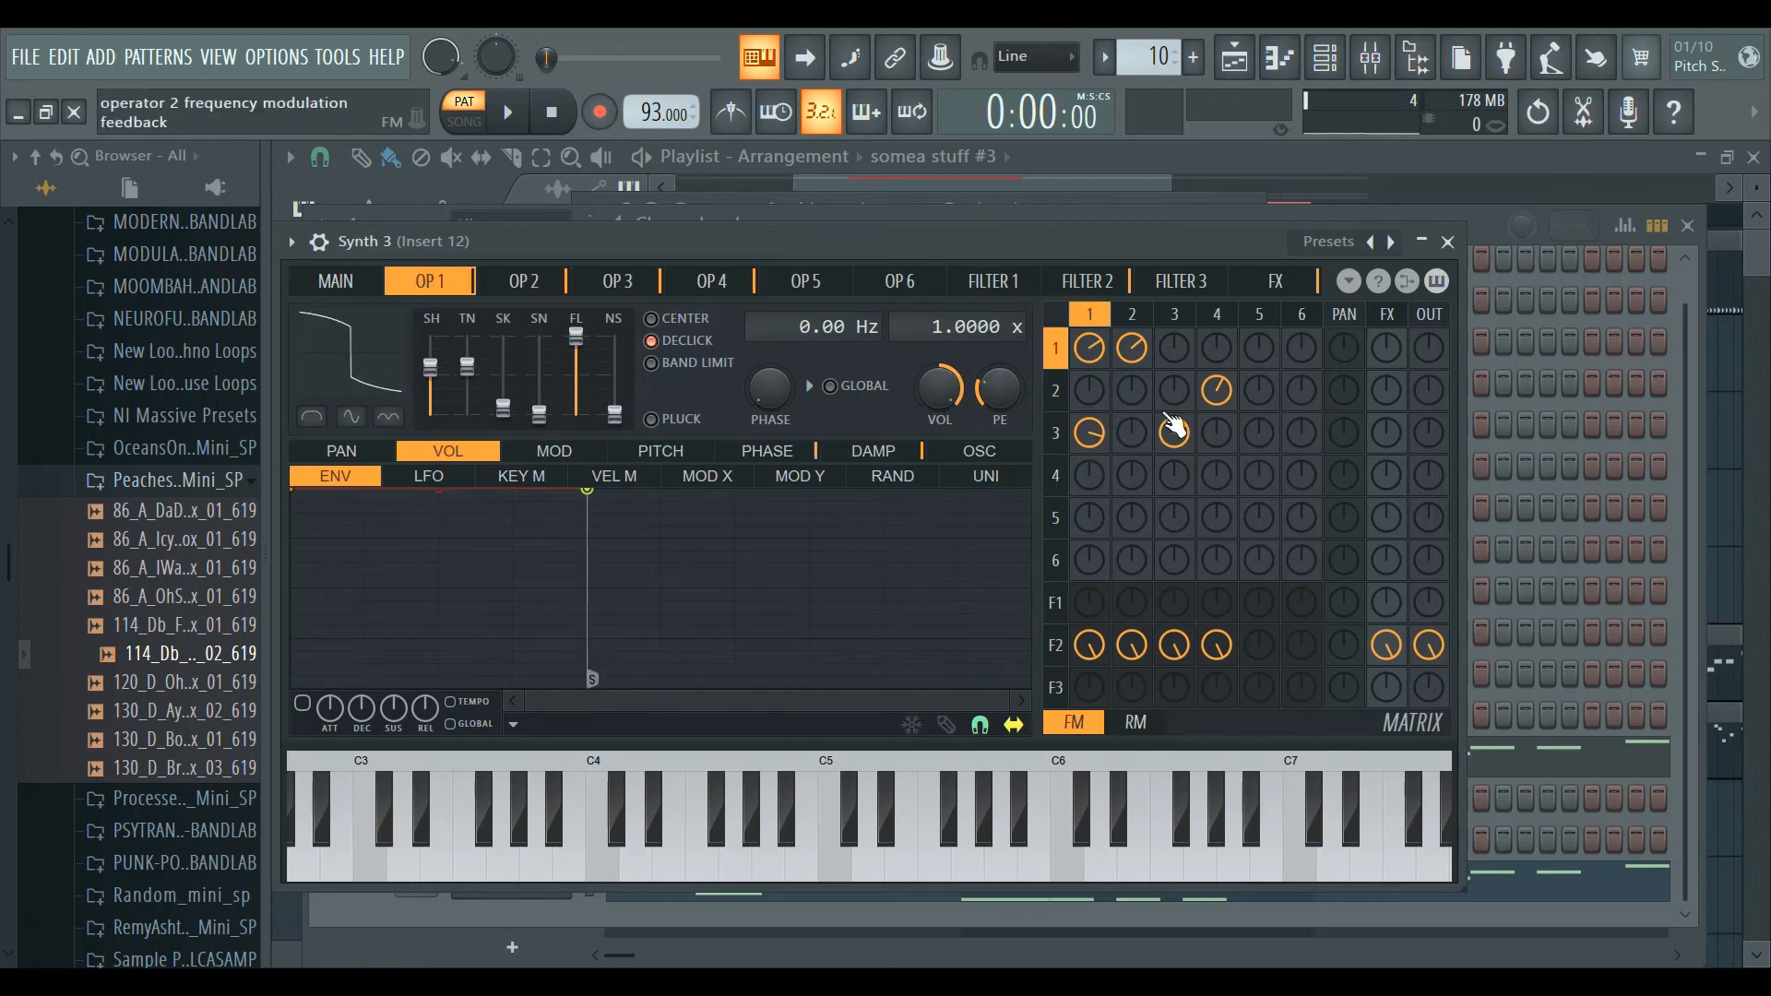
click(1488, 230)
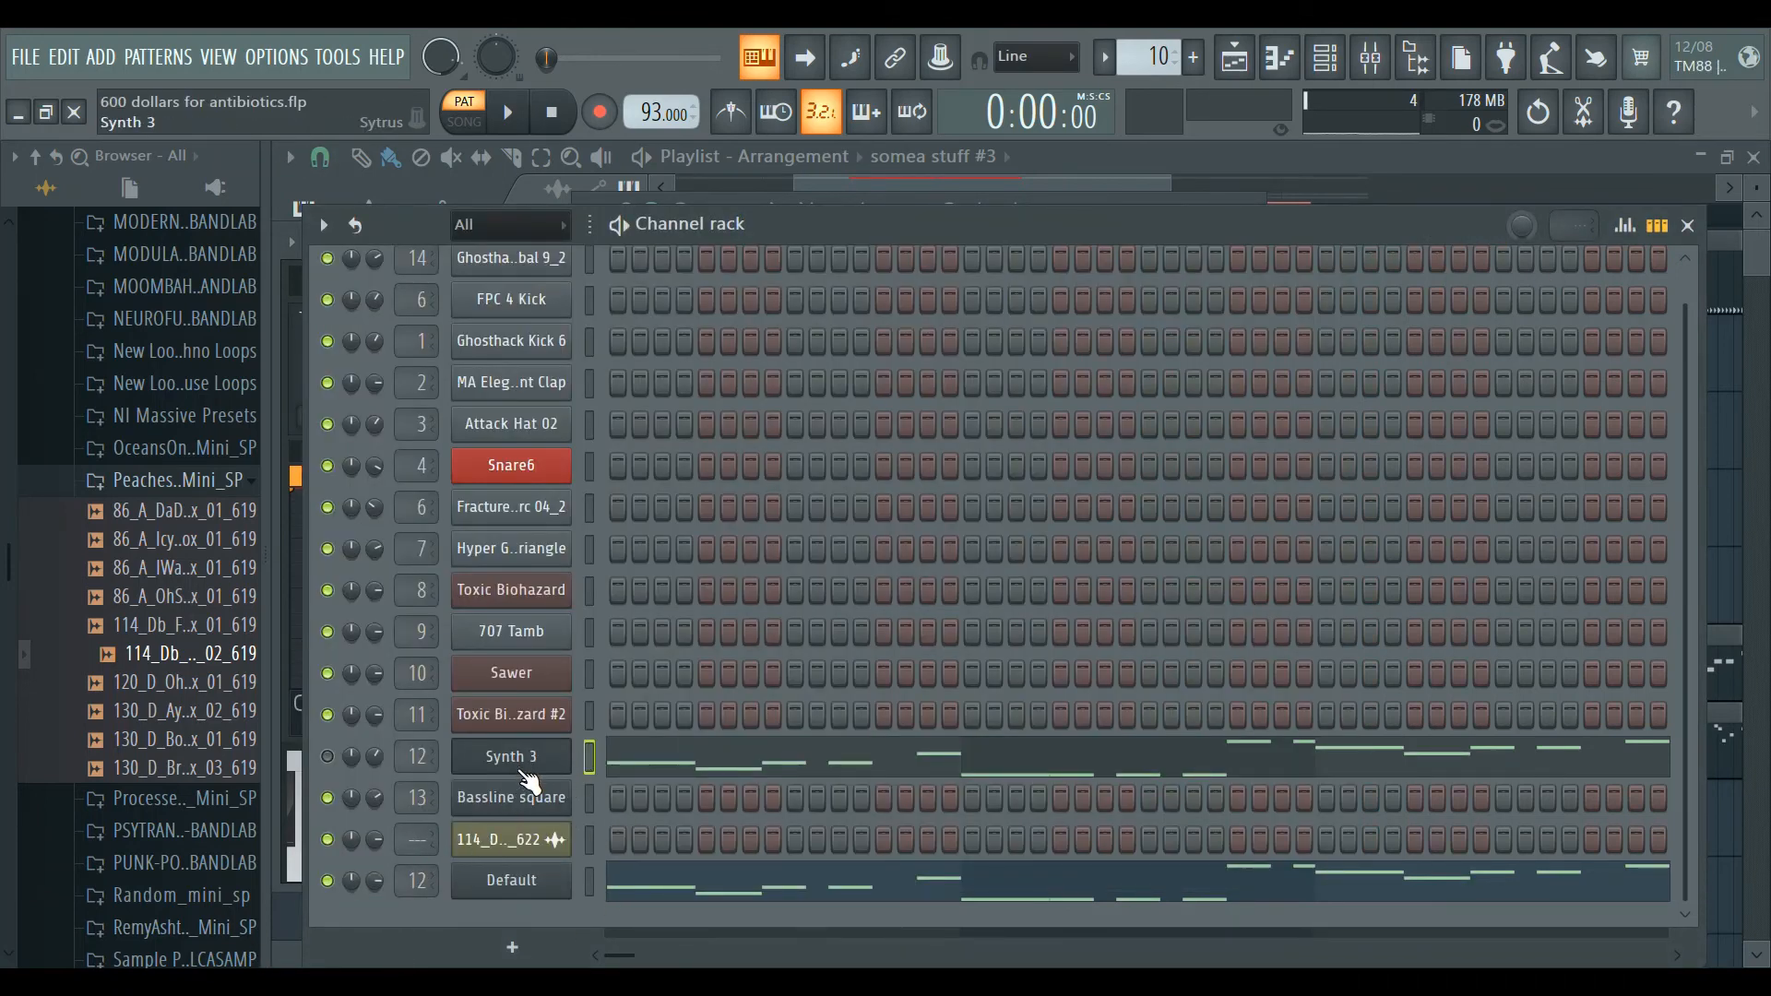
Move the Synth 3 and Default Sytrus windows apart to compare the modulation routing in their matrices.
click(521, 881)
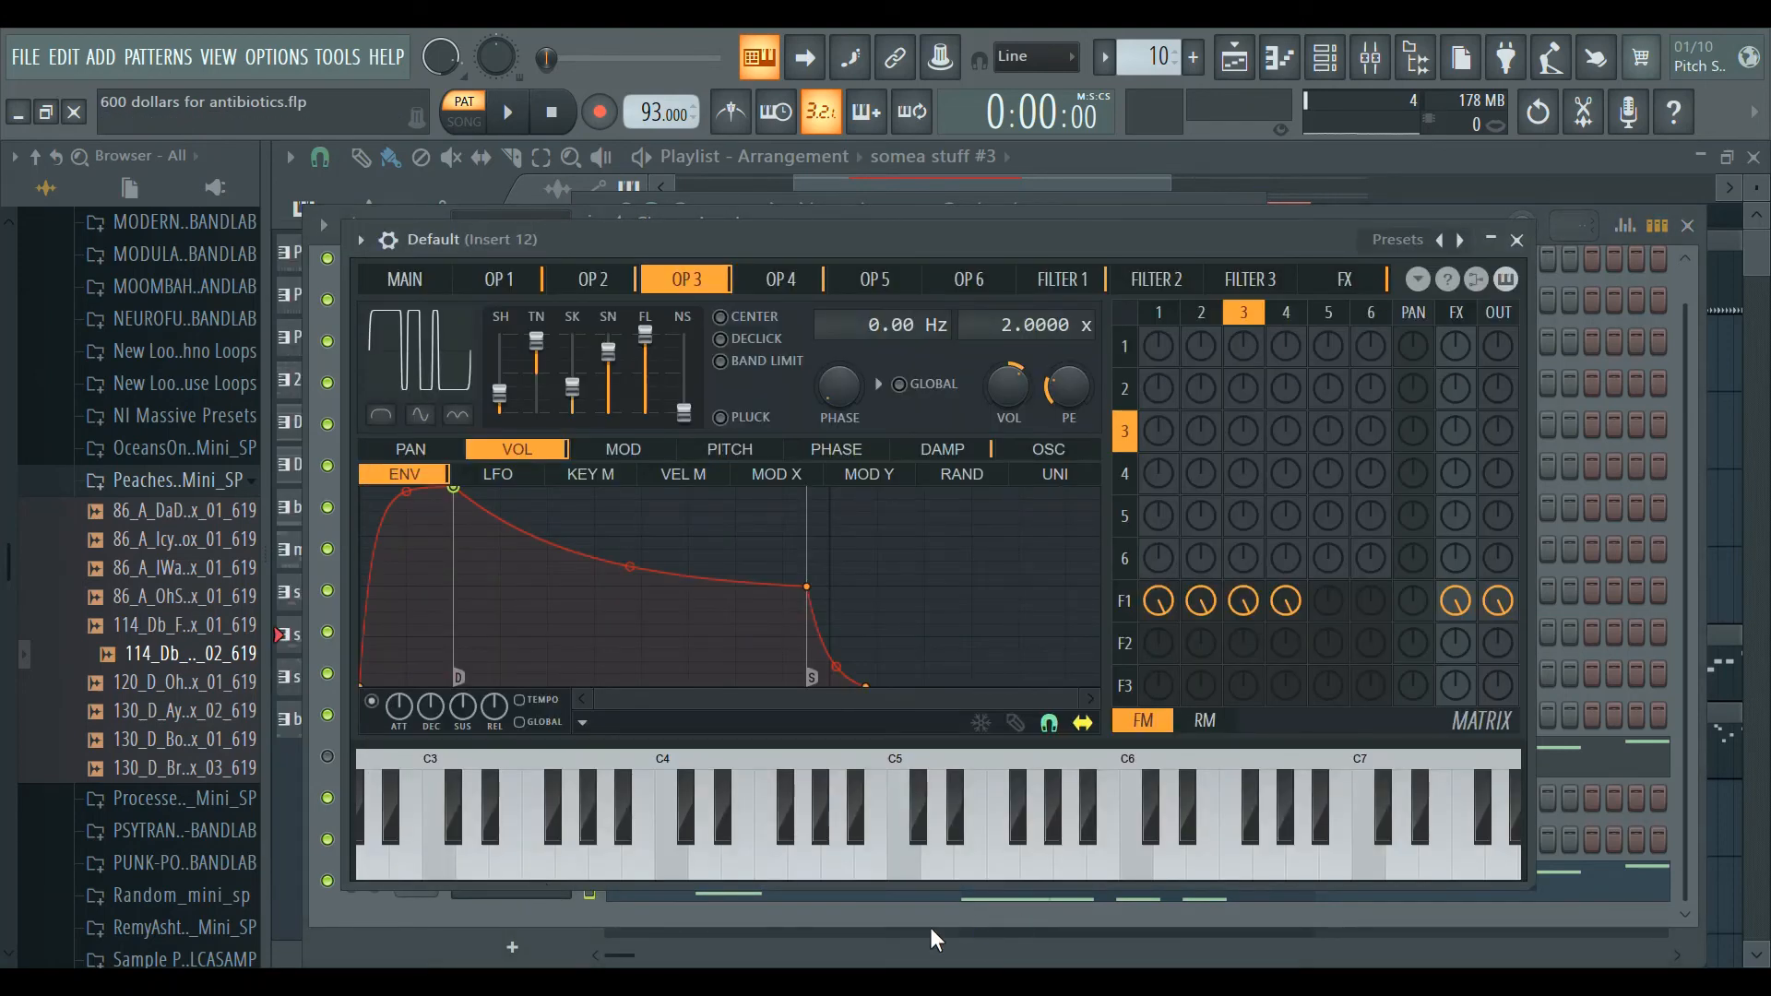
click(902, 941)
click(513, 767)
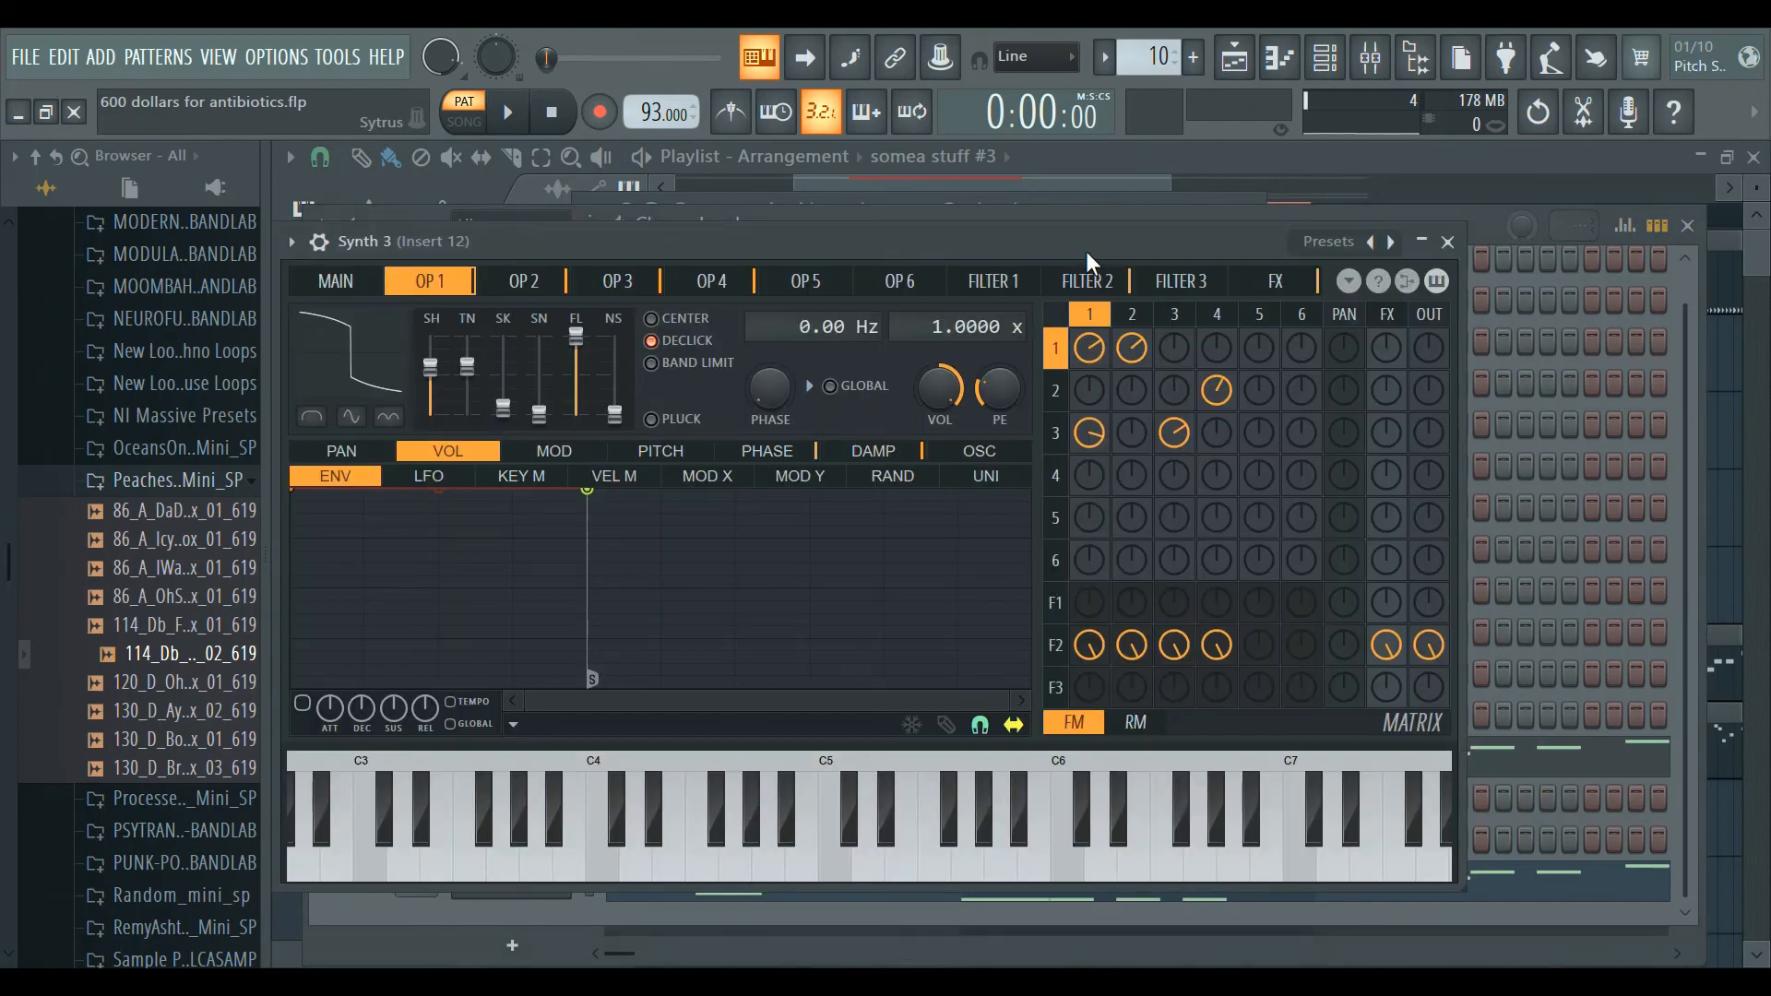
drag(1087, 251, 373, 218)
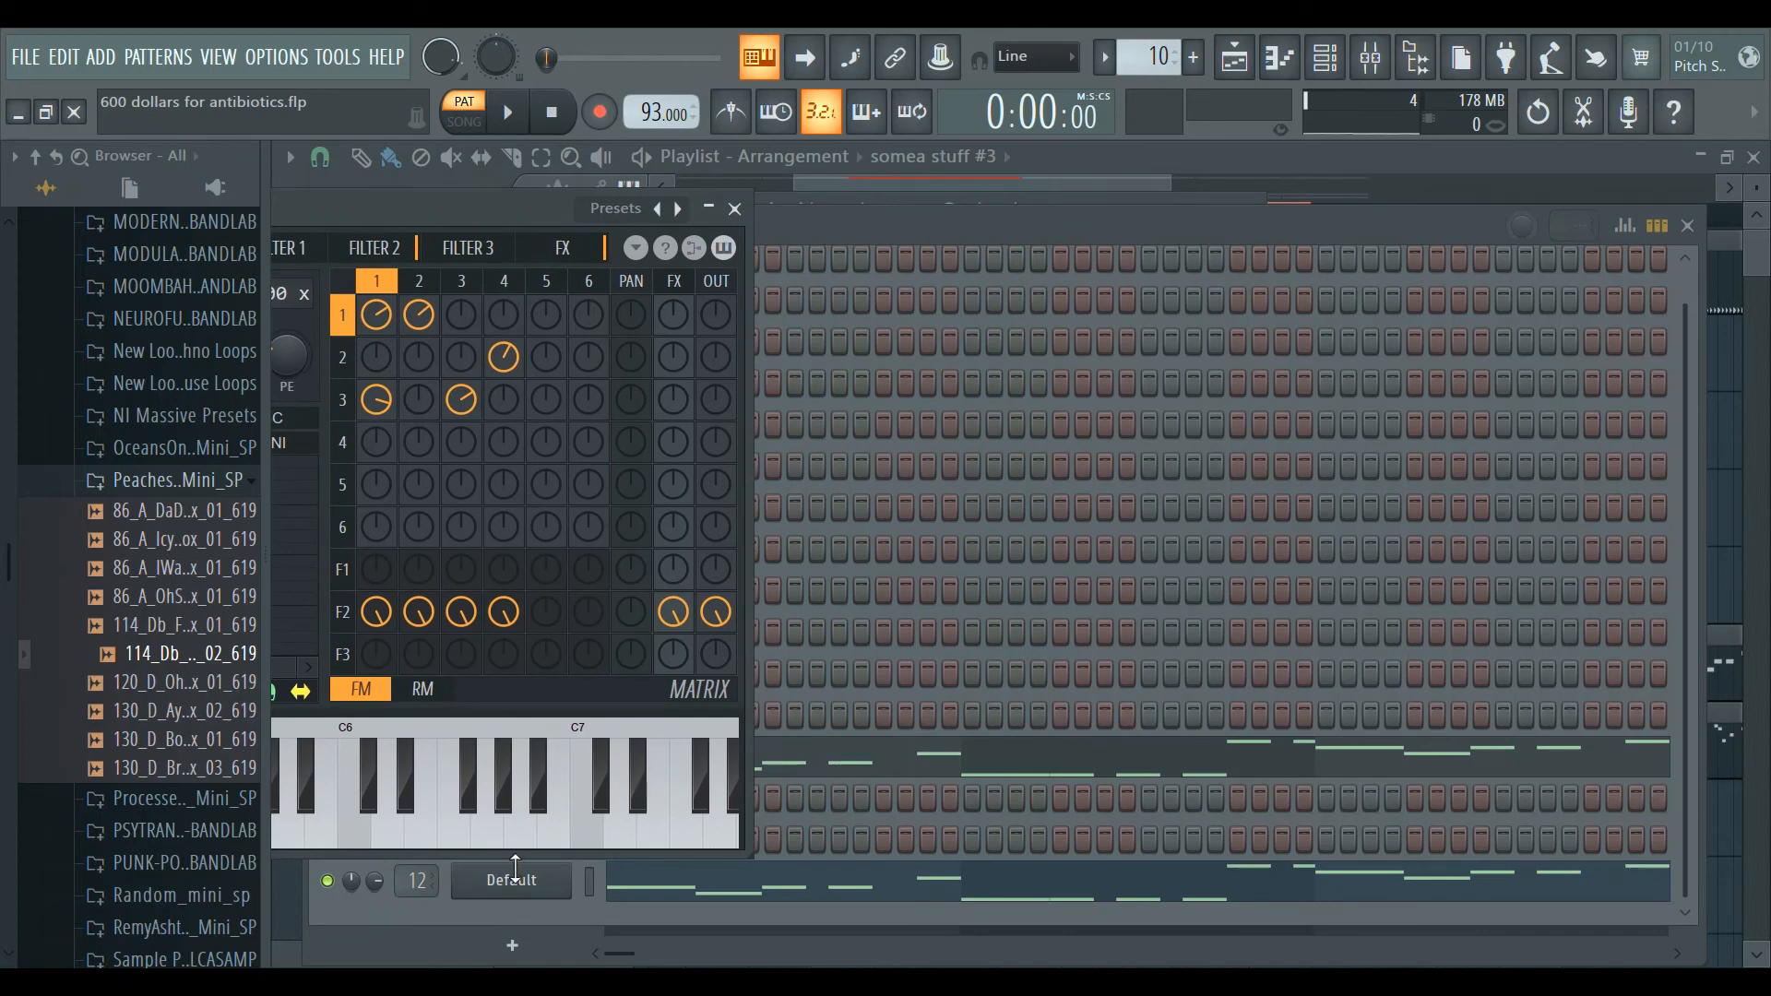
click(511, 881)
drag(864, 232, 1074, 185)
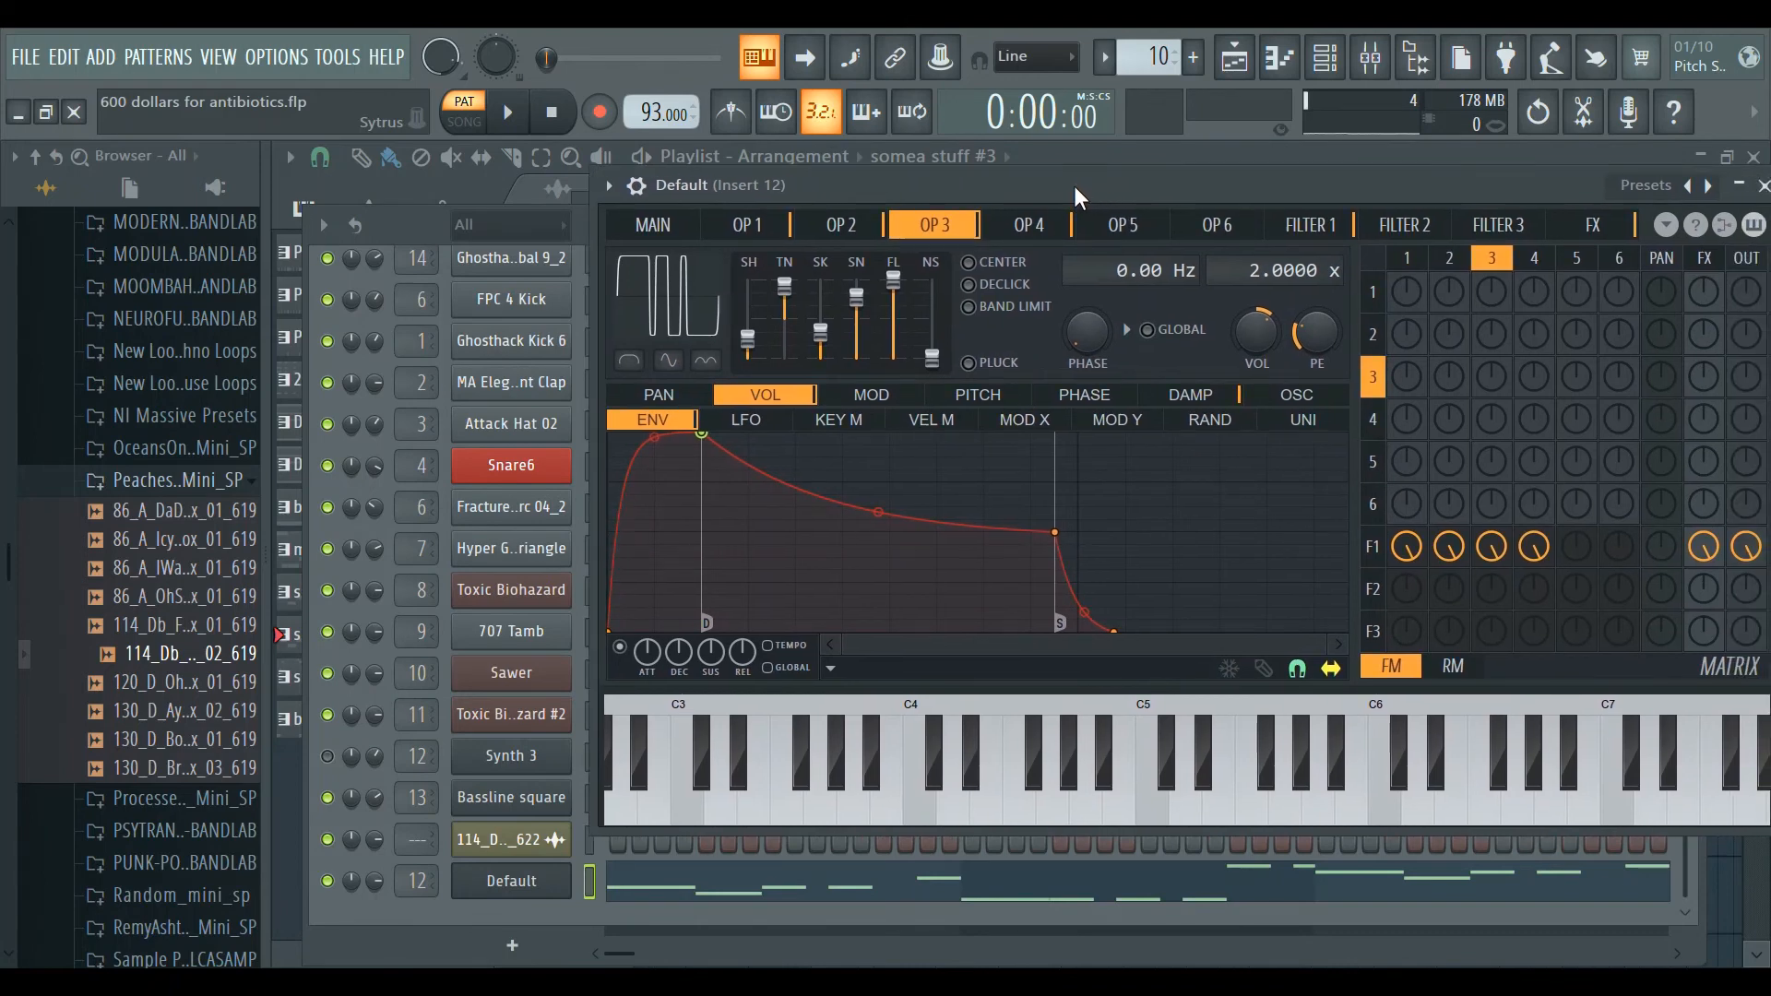
Copy Synth 3's FM routing into Default: feedback on operators 1 and 3, plus operator 2 to 1, 4 to 2 and 1 to 3; play the pattern.
click(488, 766)
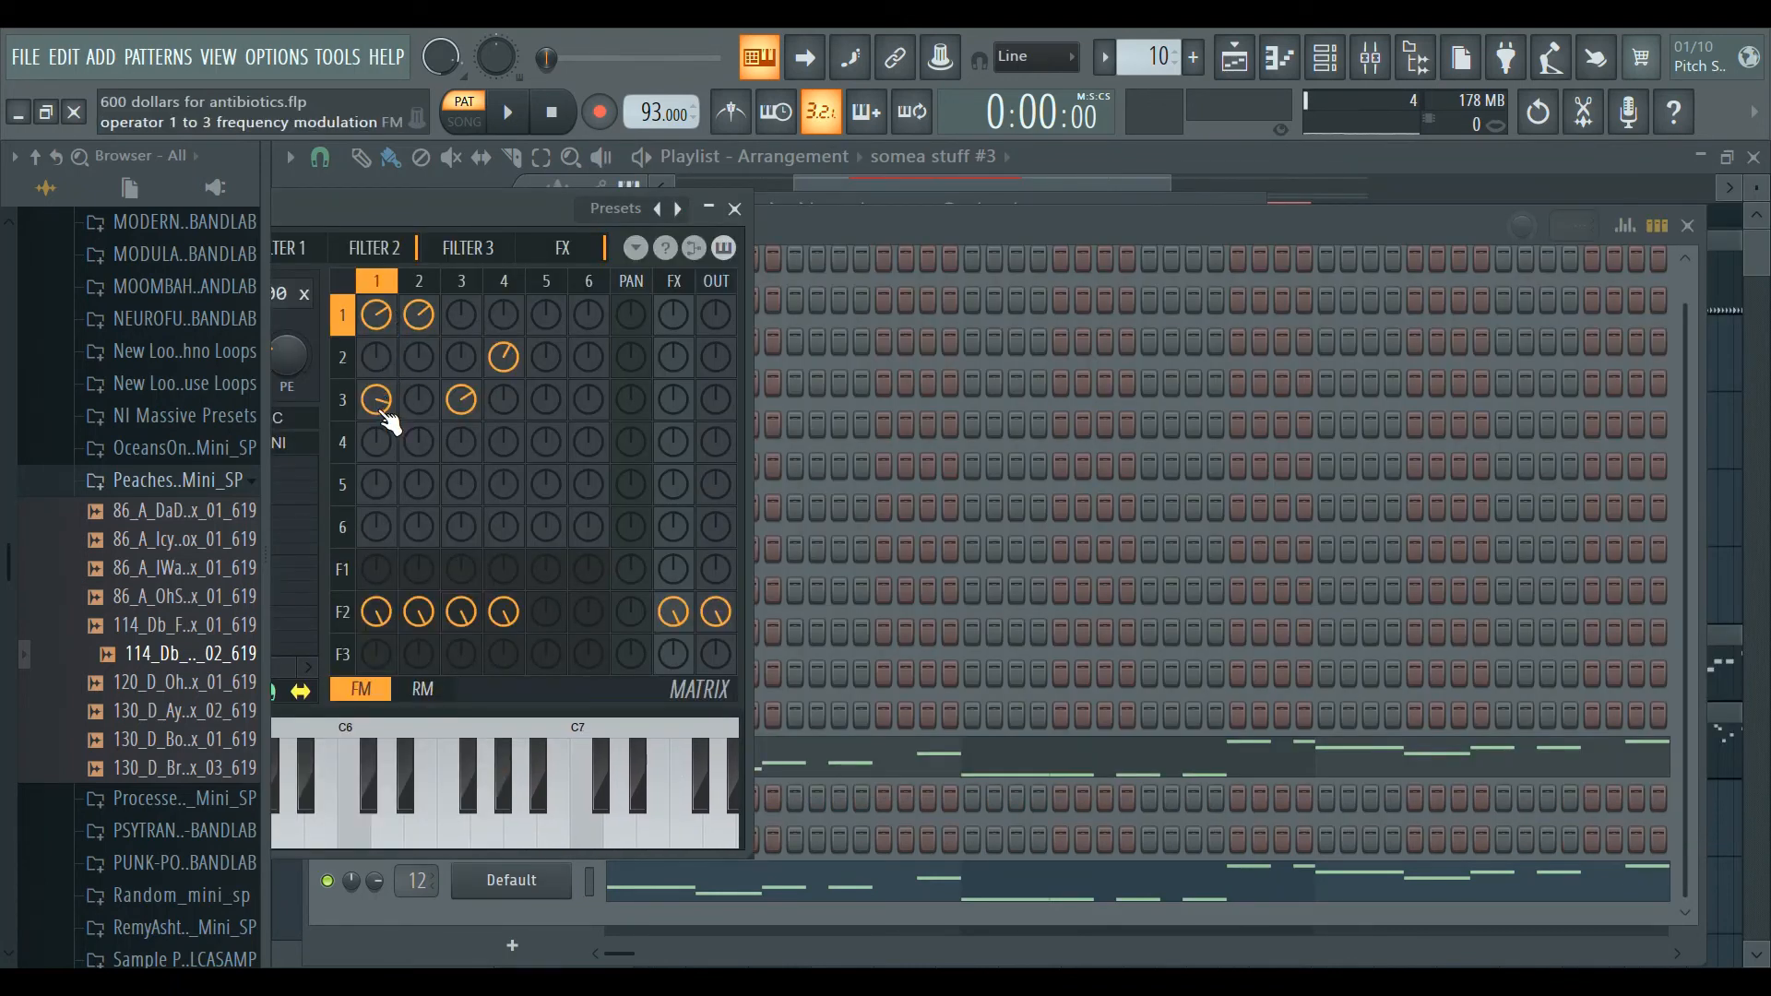
click(511, 904)
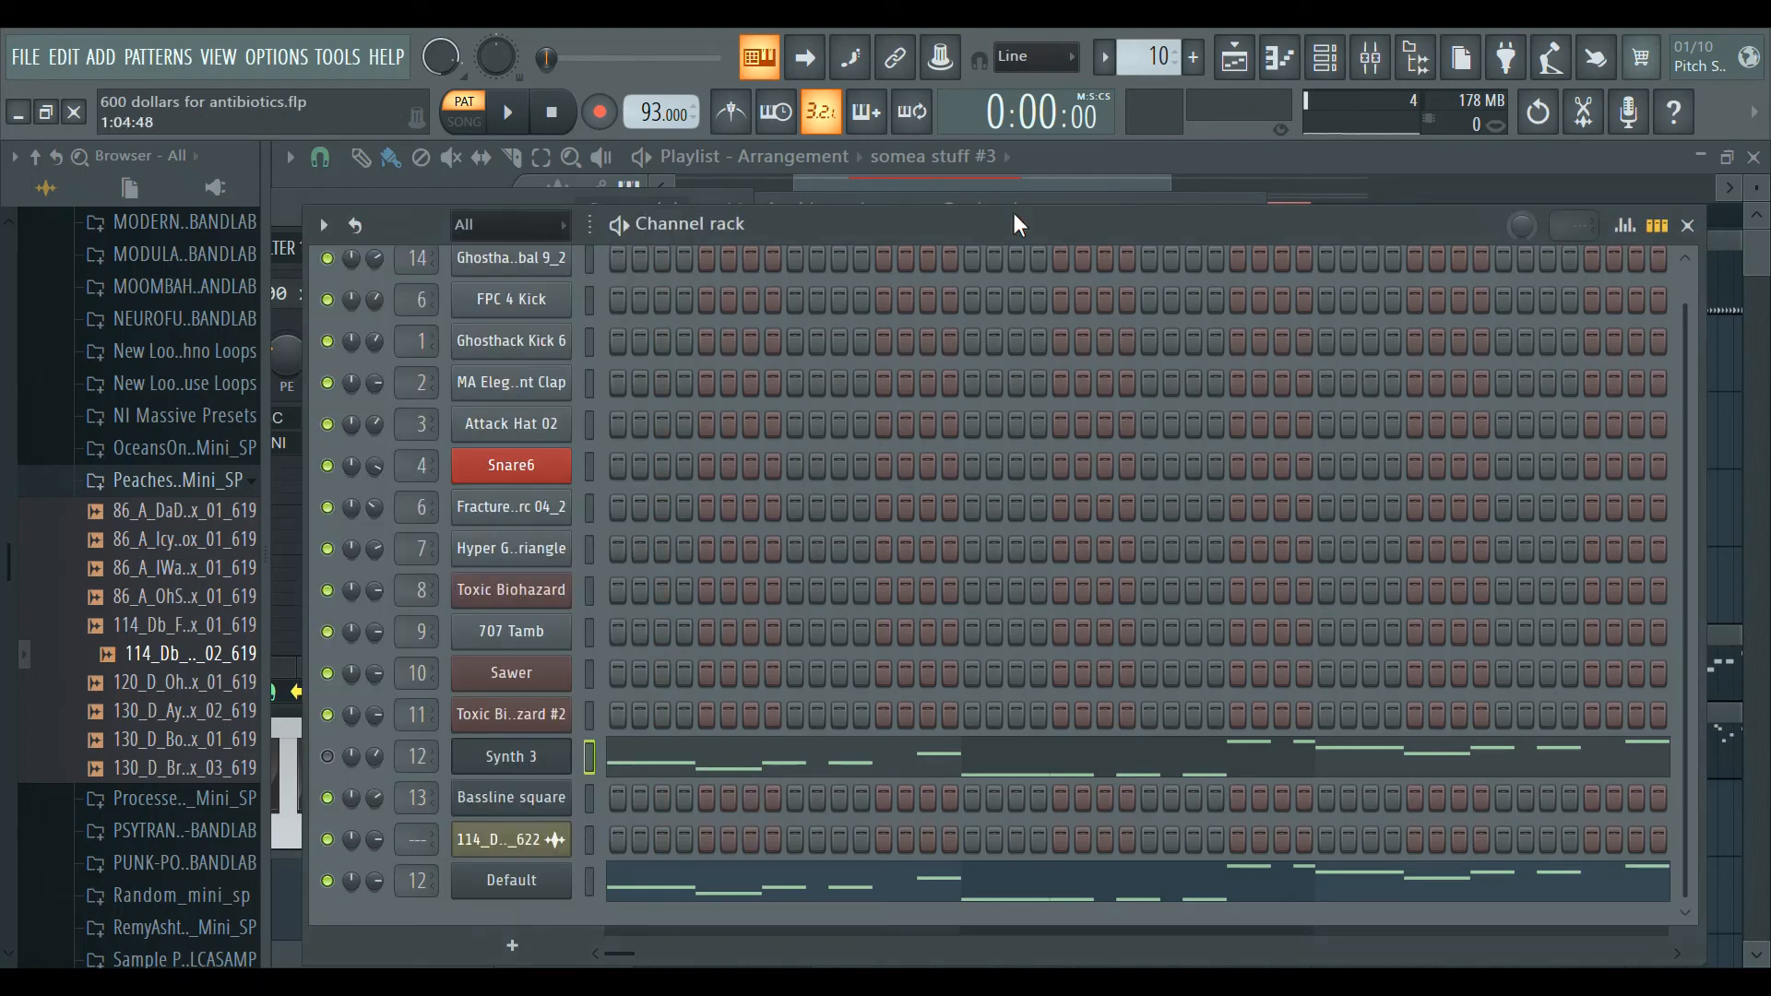
click(511, 883)
drag(1421, 286, 1449, 273)
drag(1407, 376, 1535, 325)
key(space)
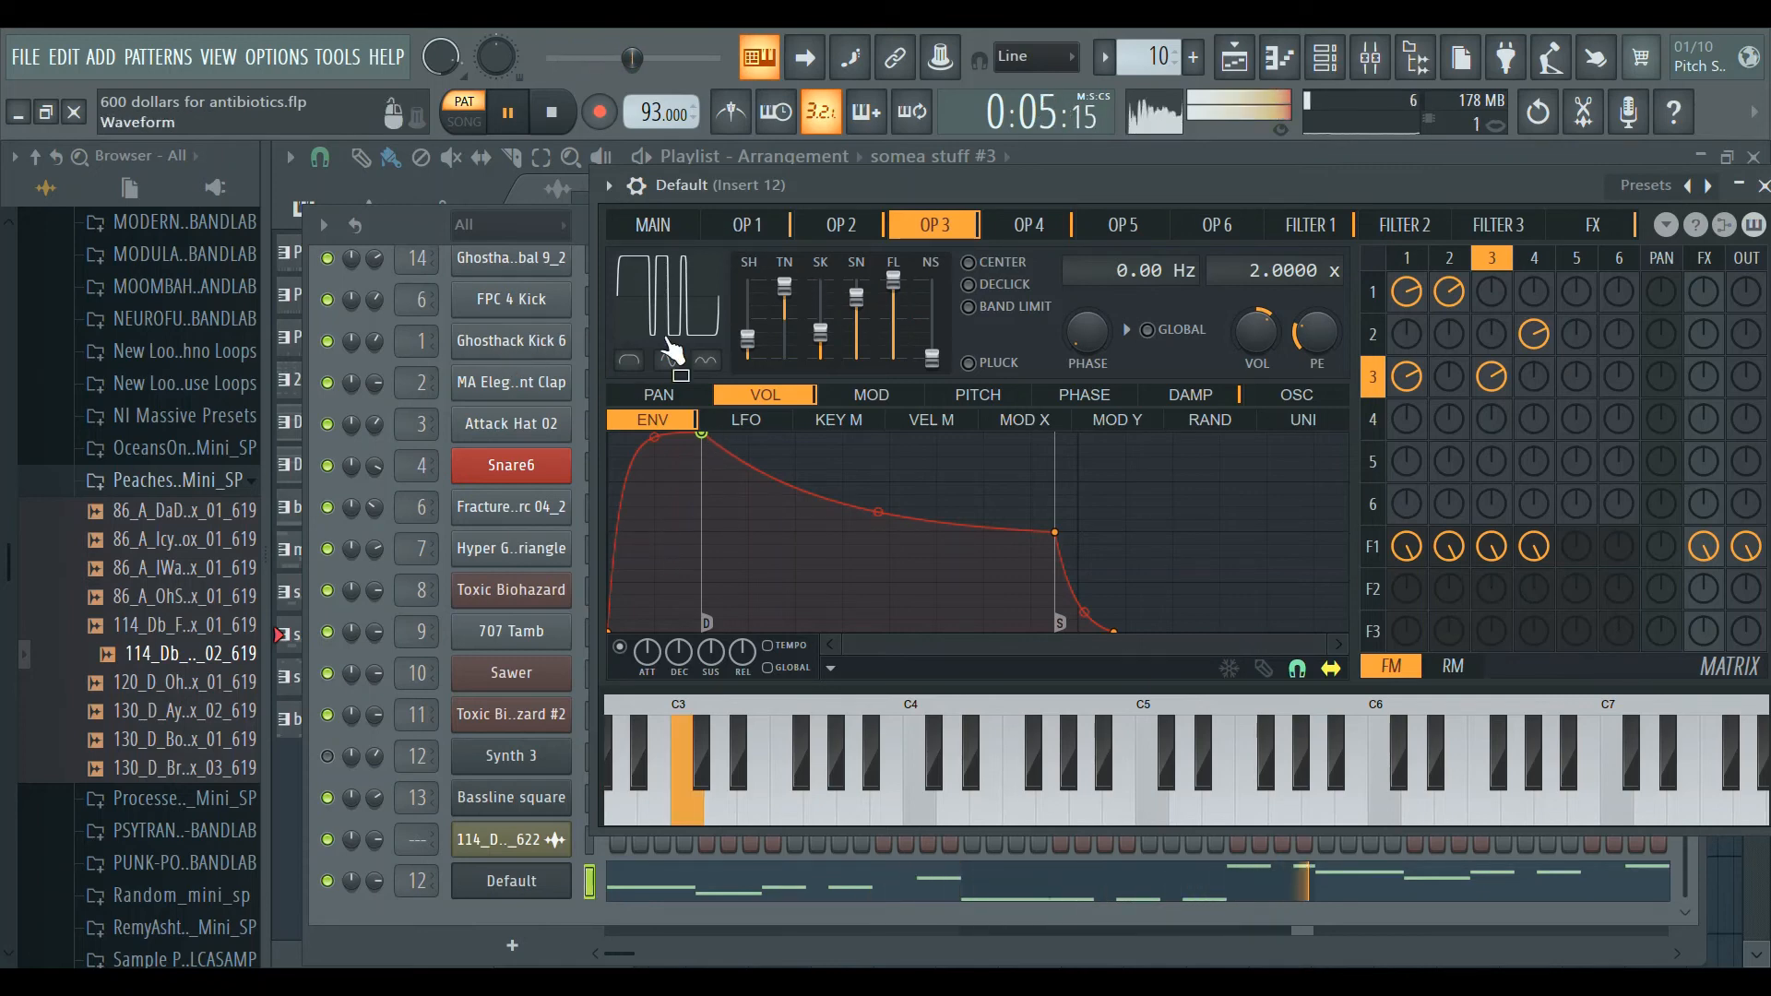
Remove the attack time from operator 1's volume envelope on the Default channel.
click(841, 225)
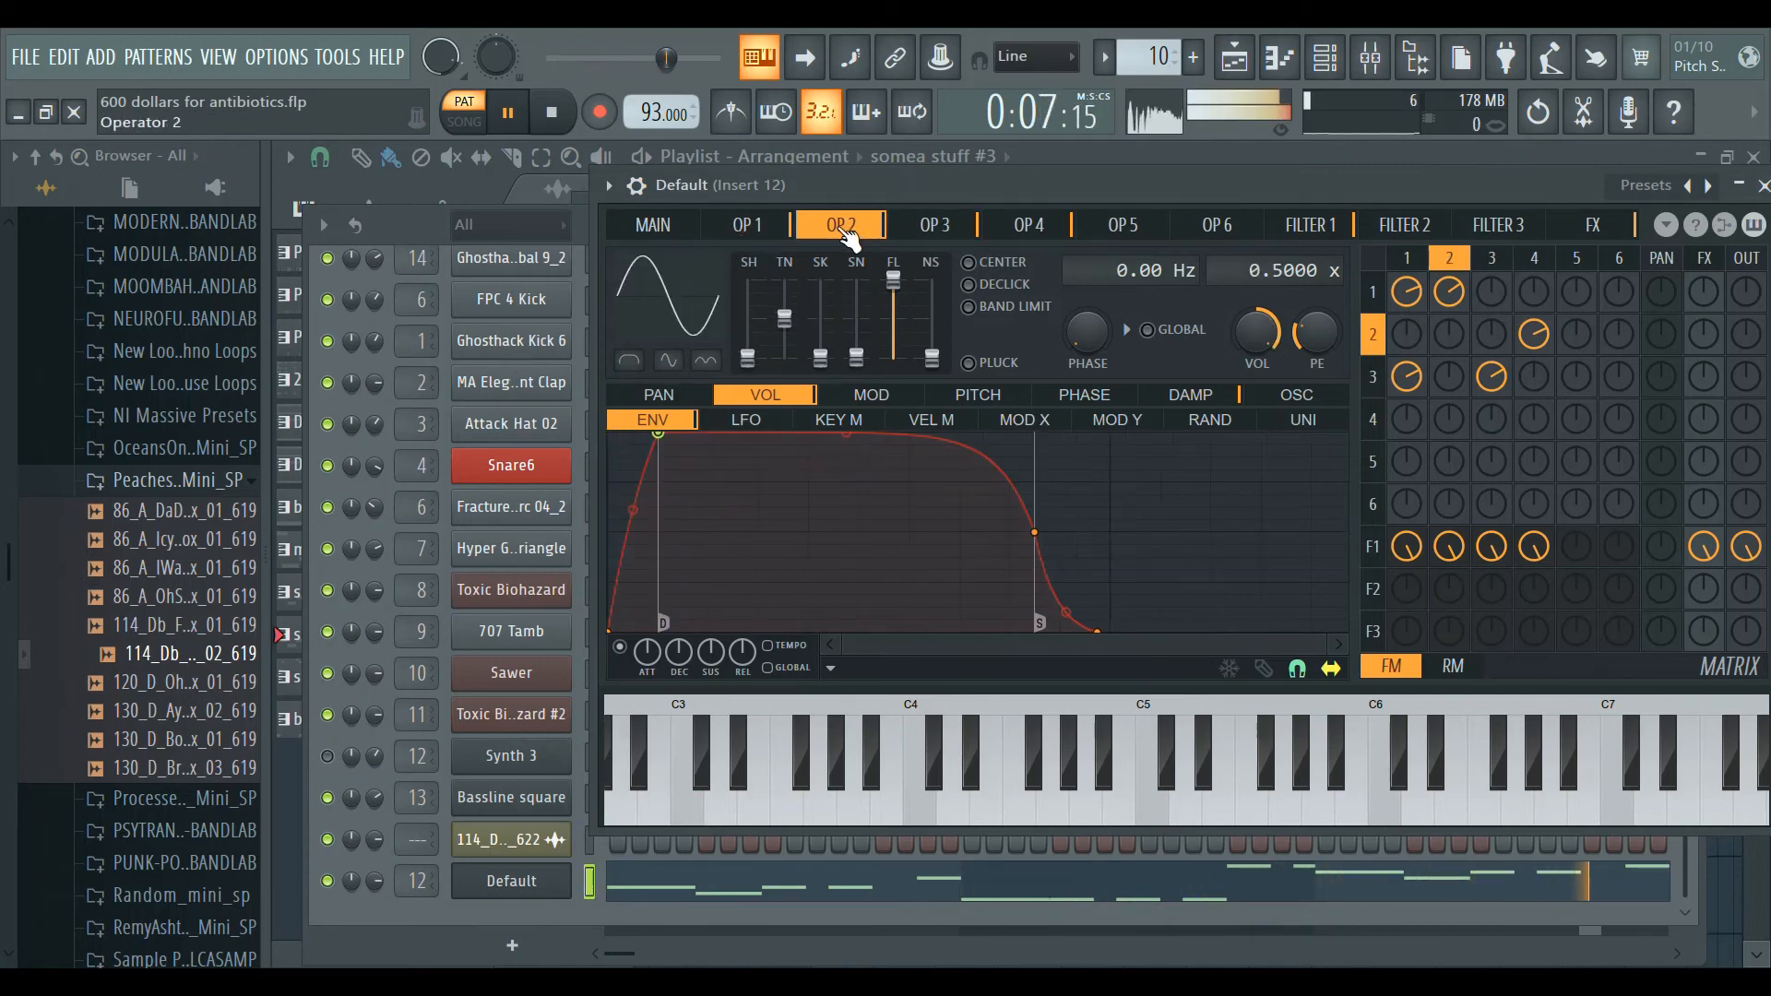
click(748, 225)
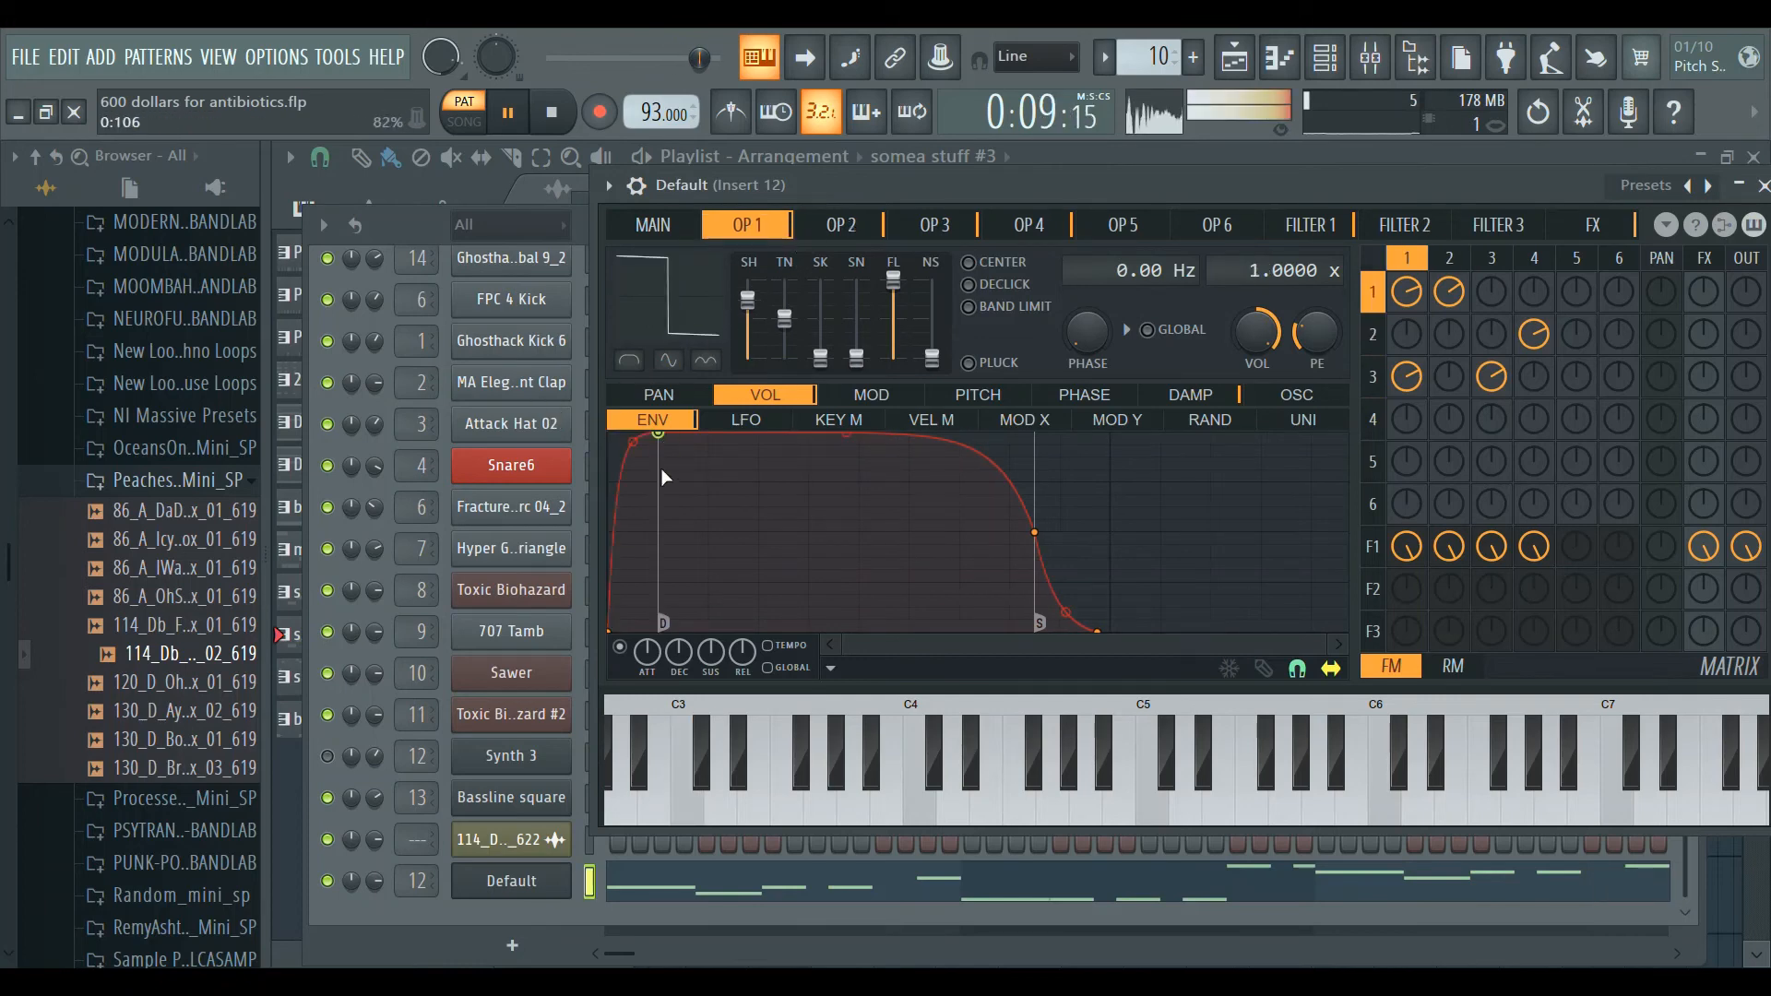
drag(660, 445, 626, 457)
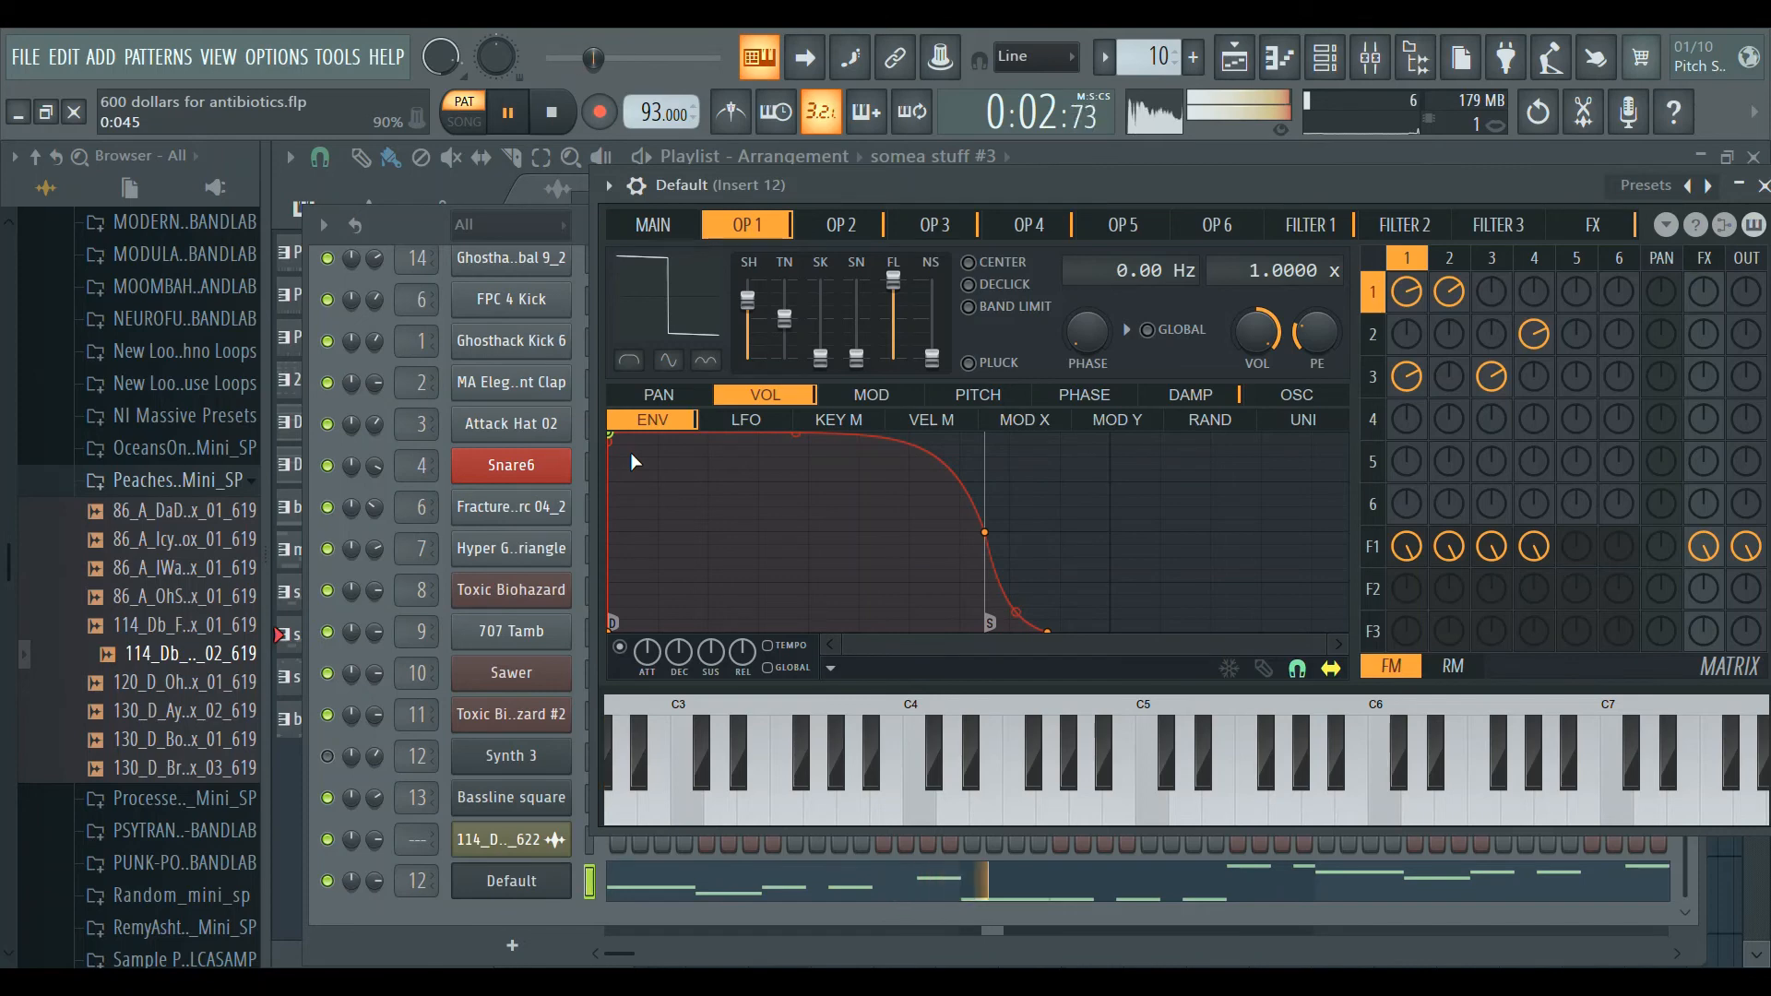
Set the volume of delay 2 to 0% in Default's effects section, and return to operator 1.
click(1028, 225)
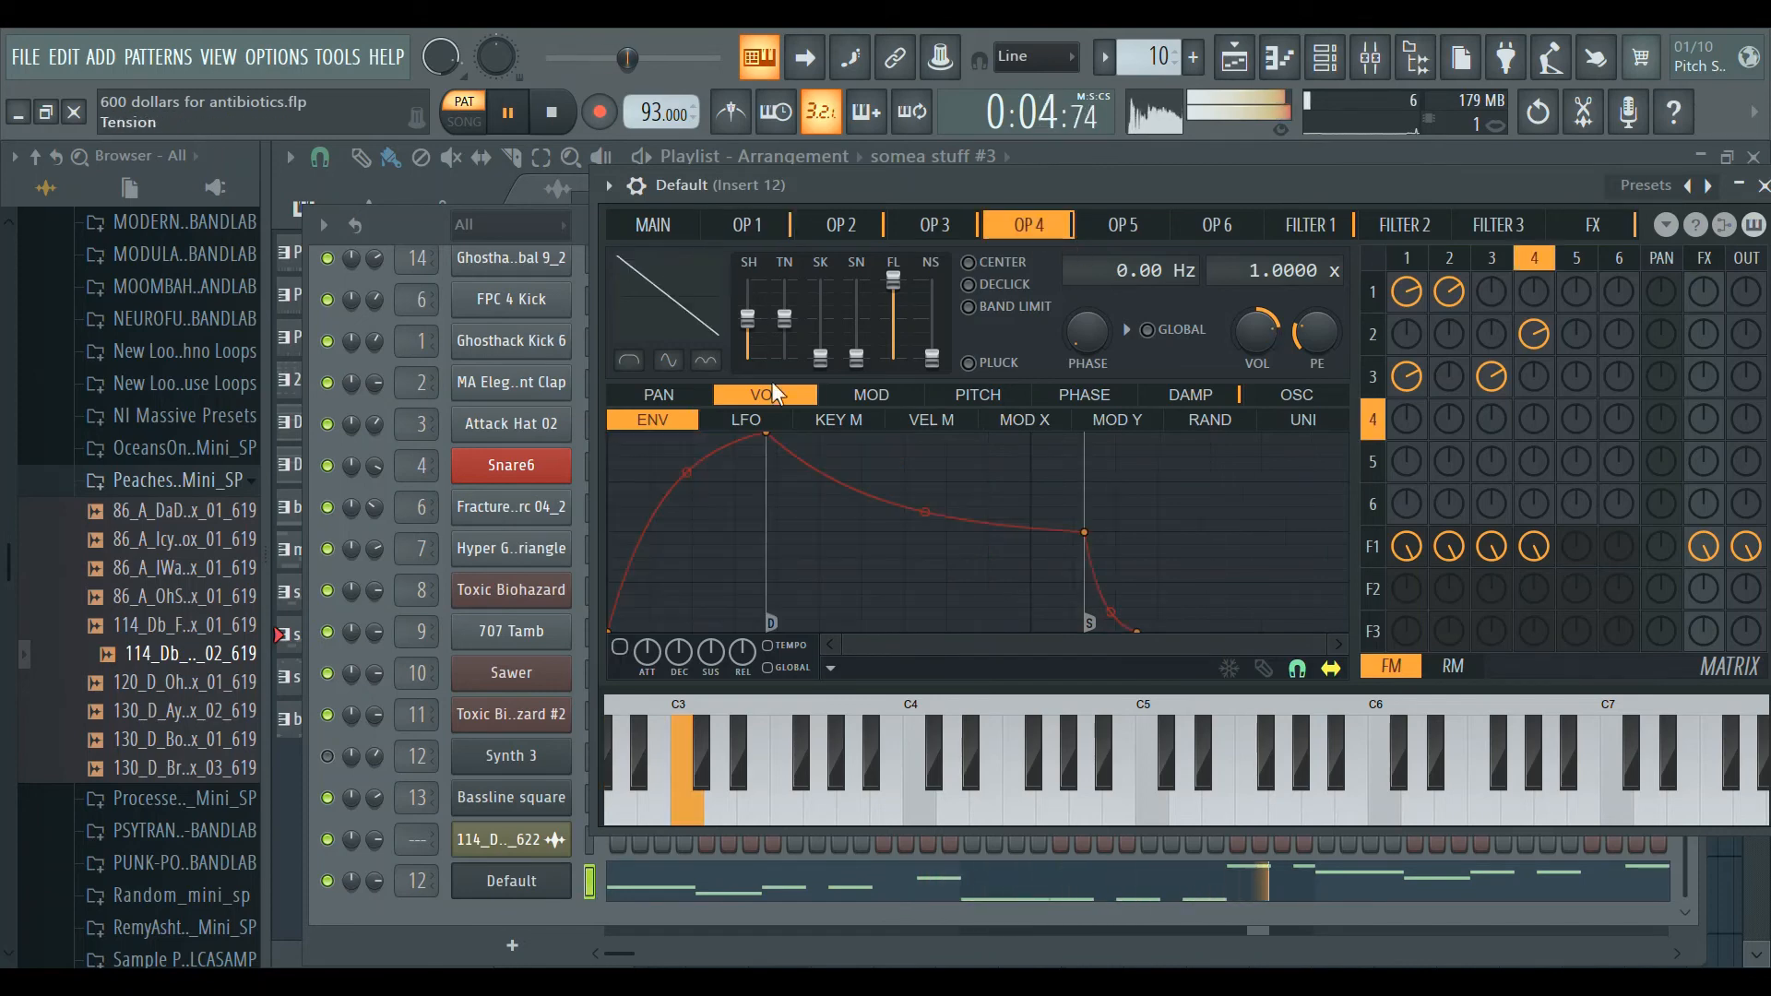
click(1593, 225)
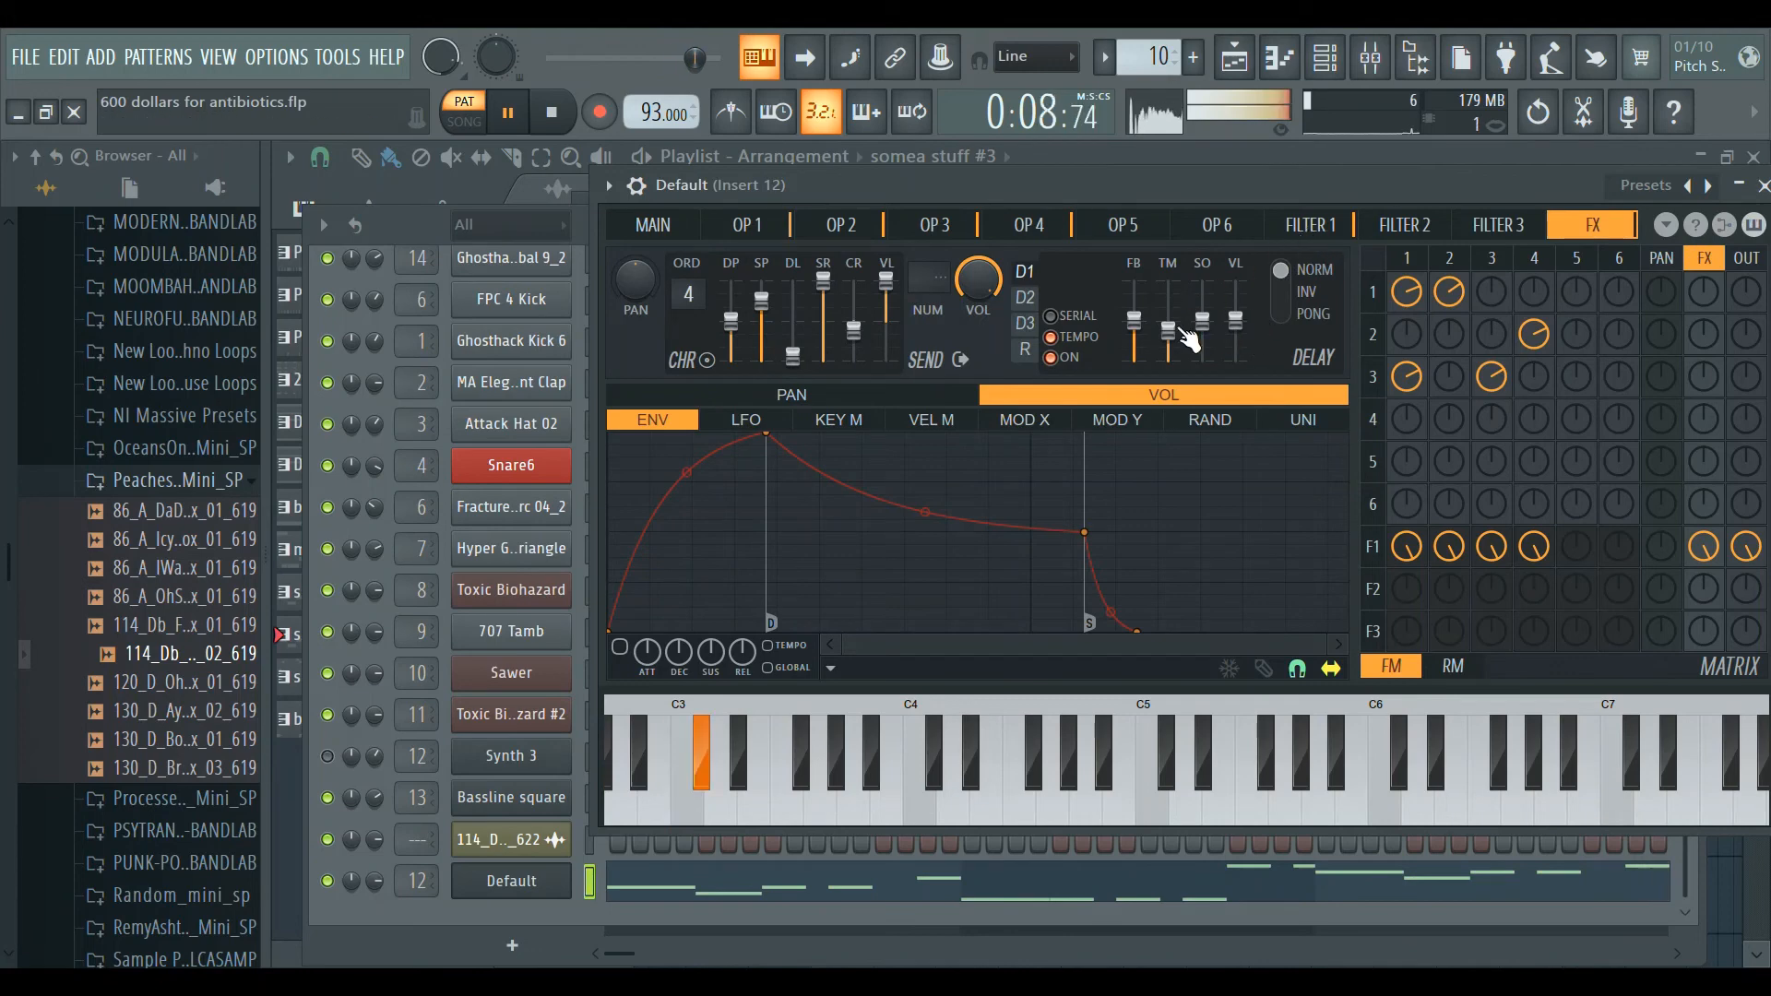
click(1021, 296)
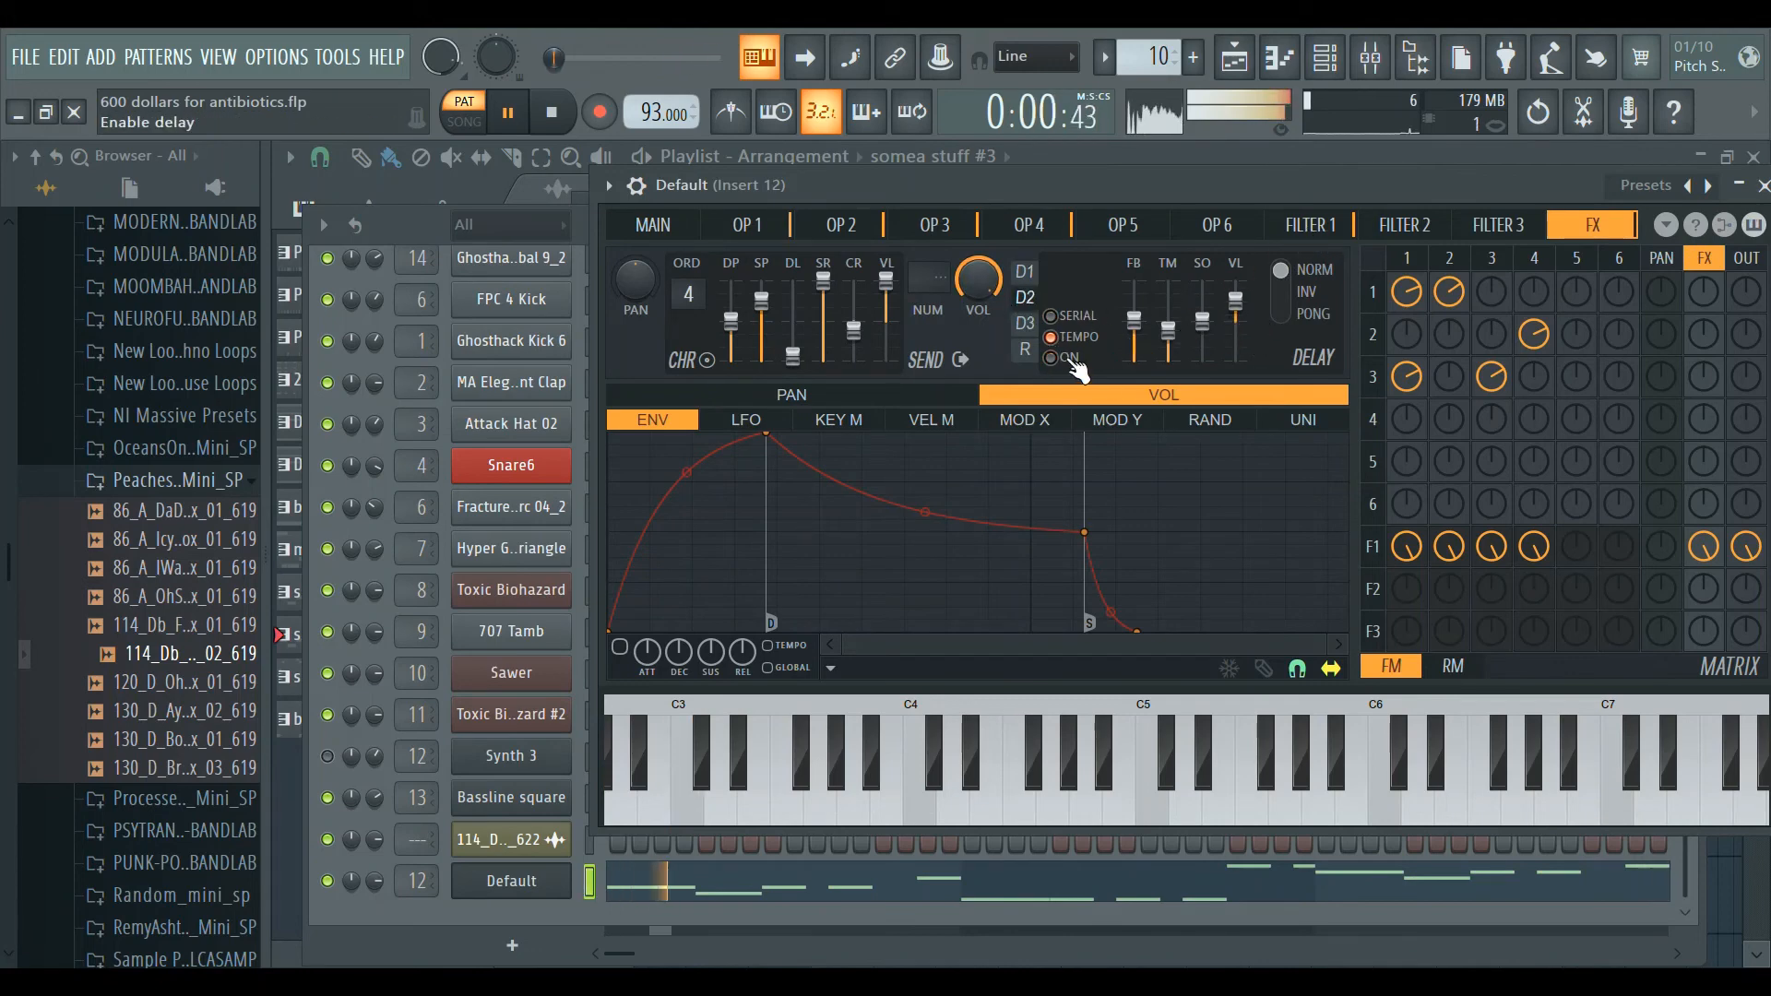
drag(1235, 320, 1236, 324)
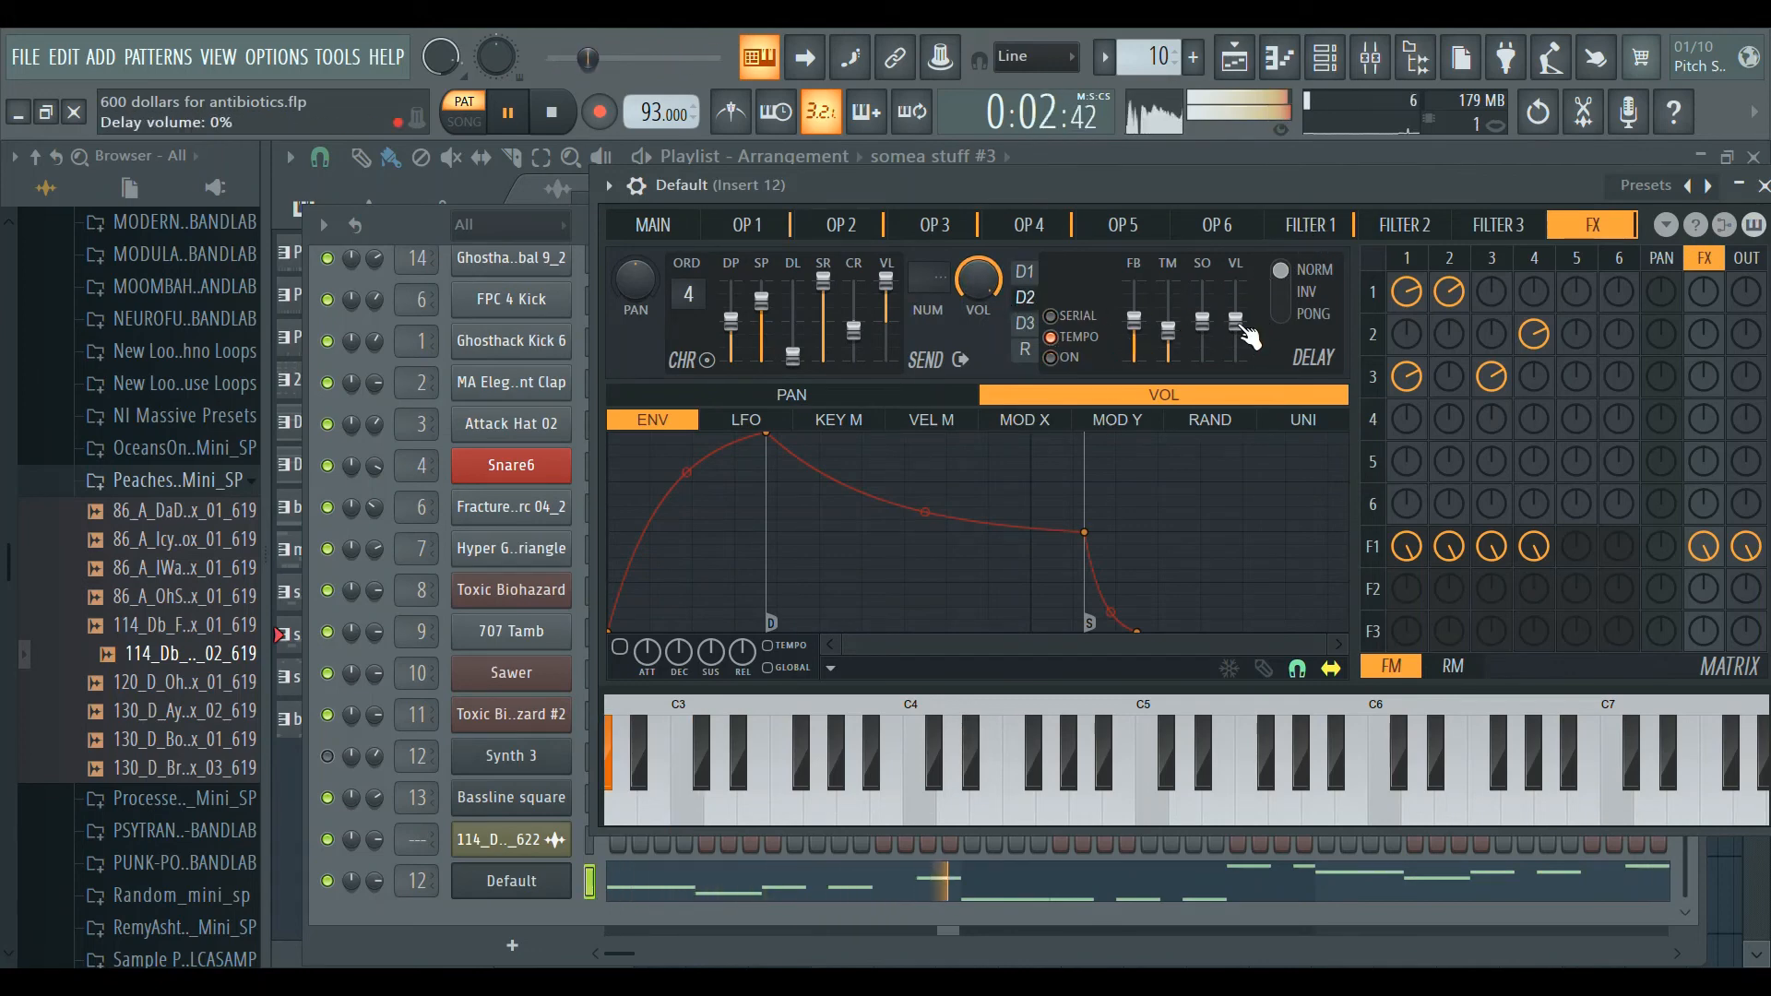
click(779, 240)
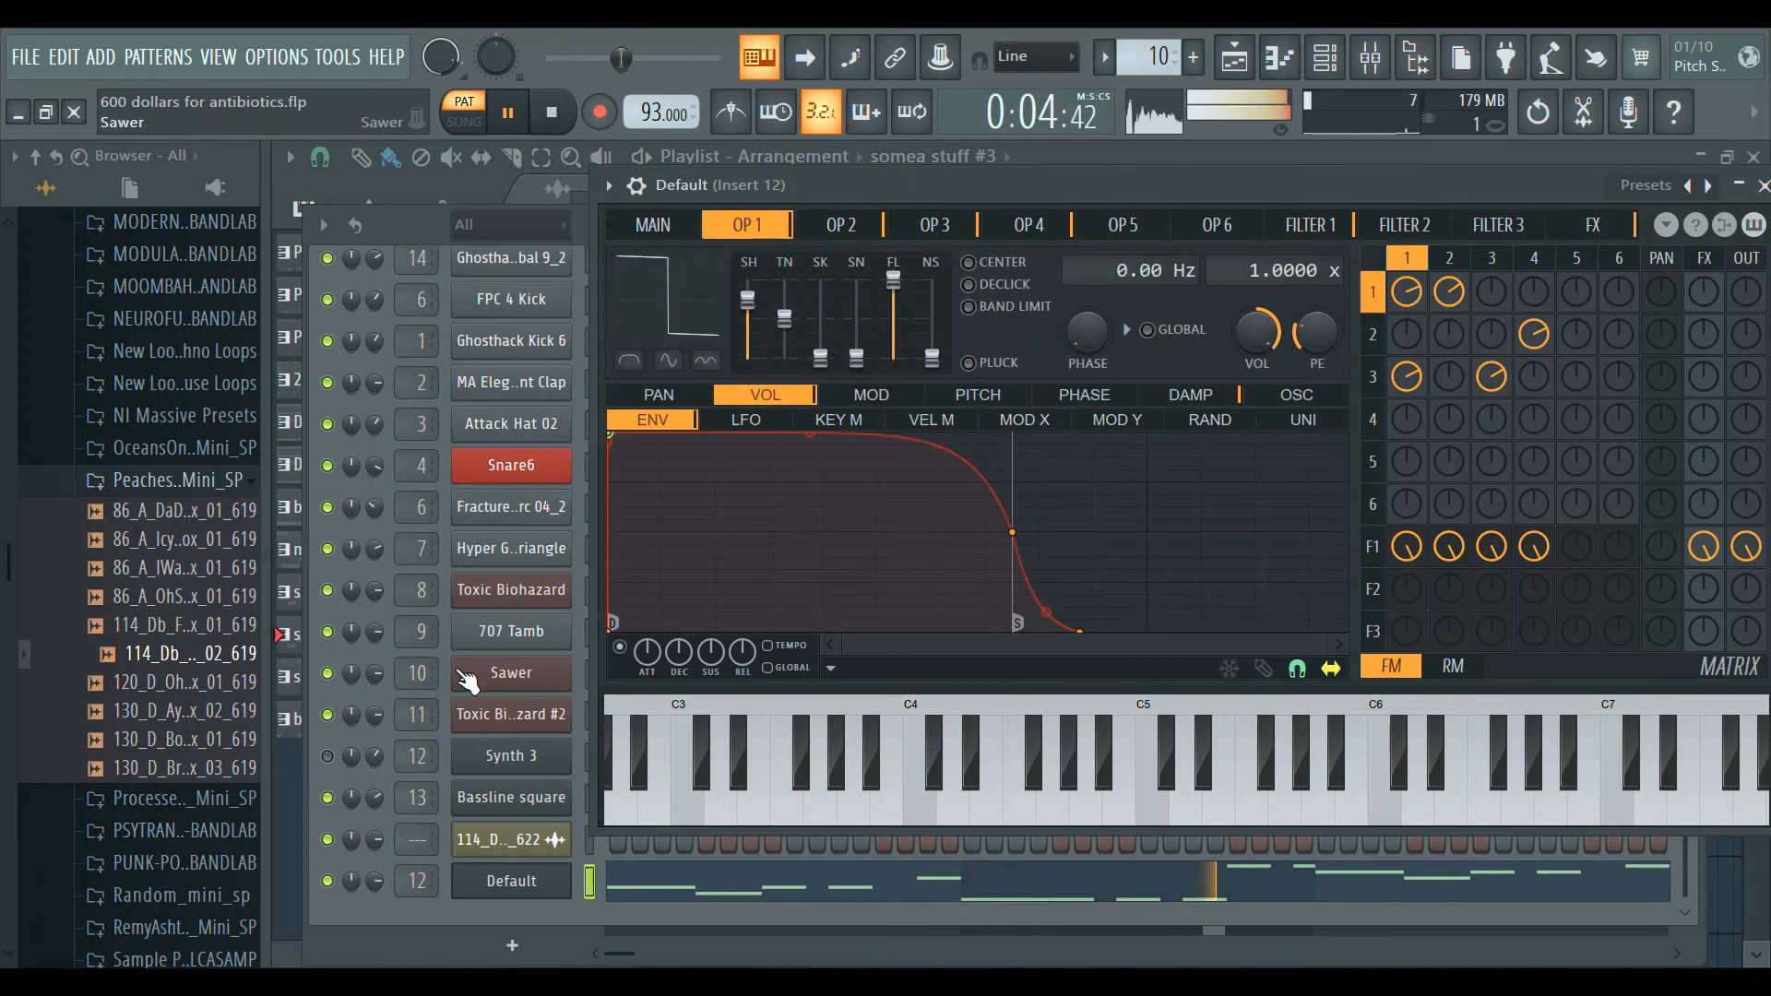
Mute the Default channel, unmute Synth 3 and briefly listen to the original sound.
key(space)
click(331, 882)
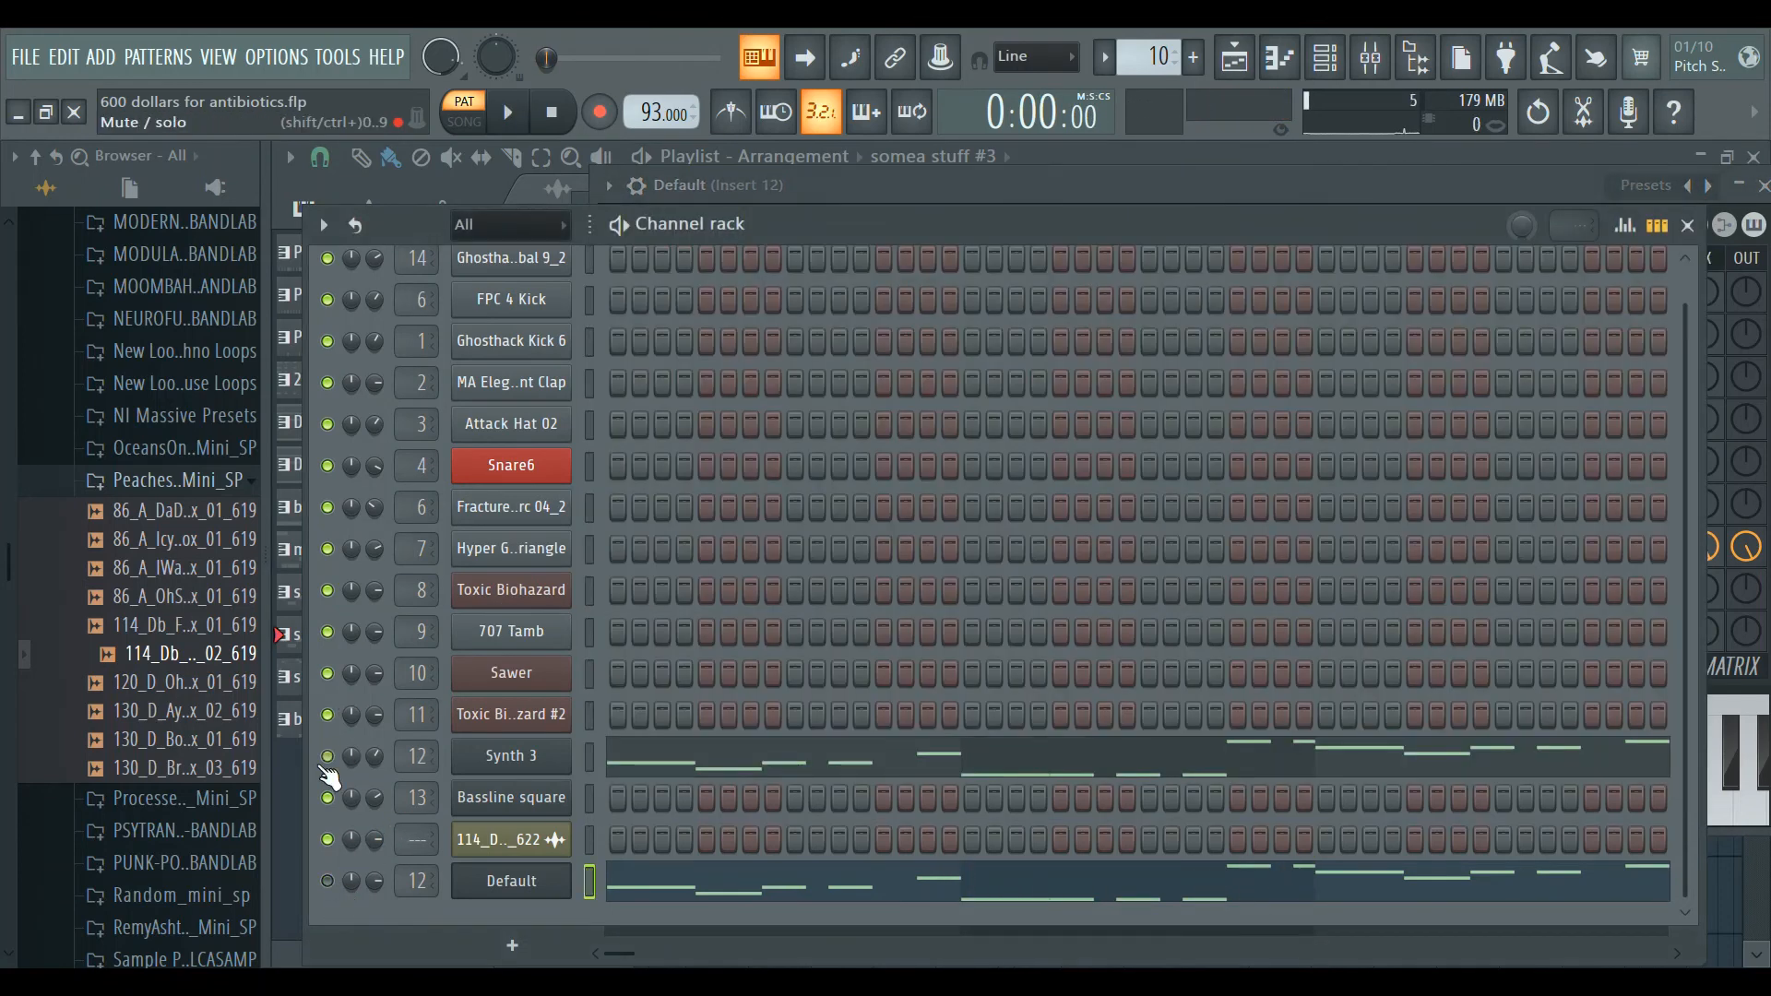
key(space)
key(space)
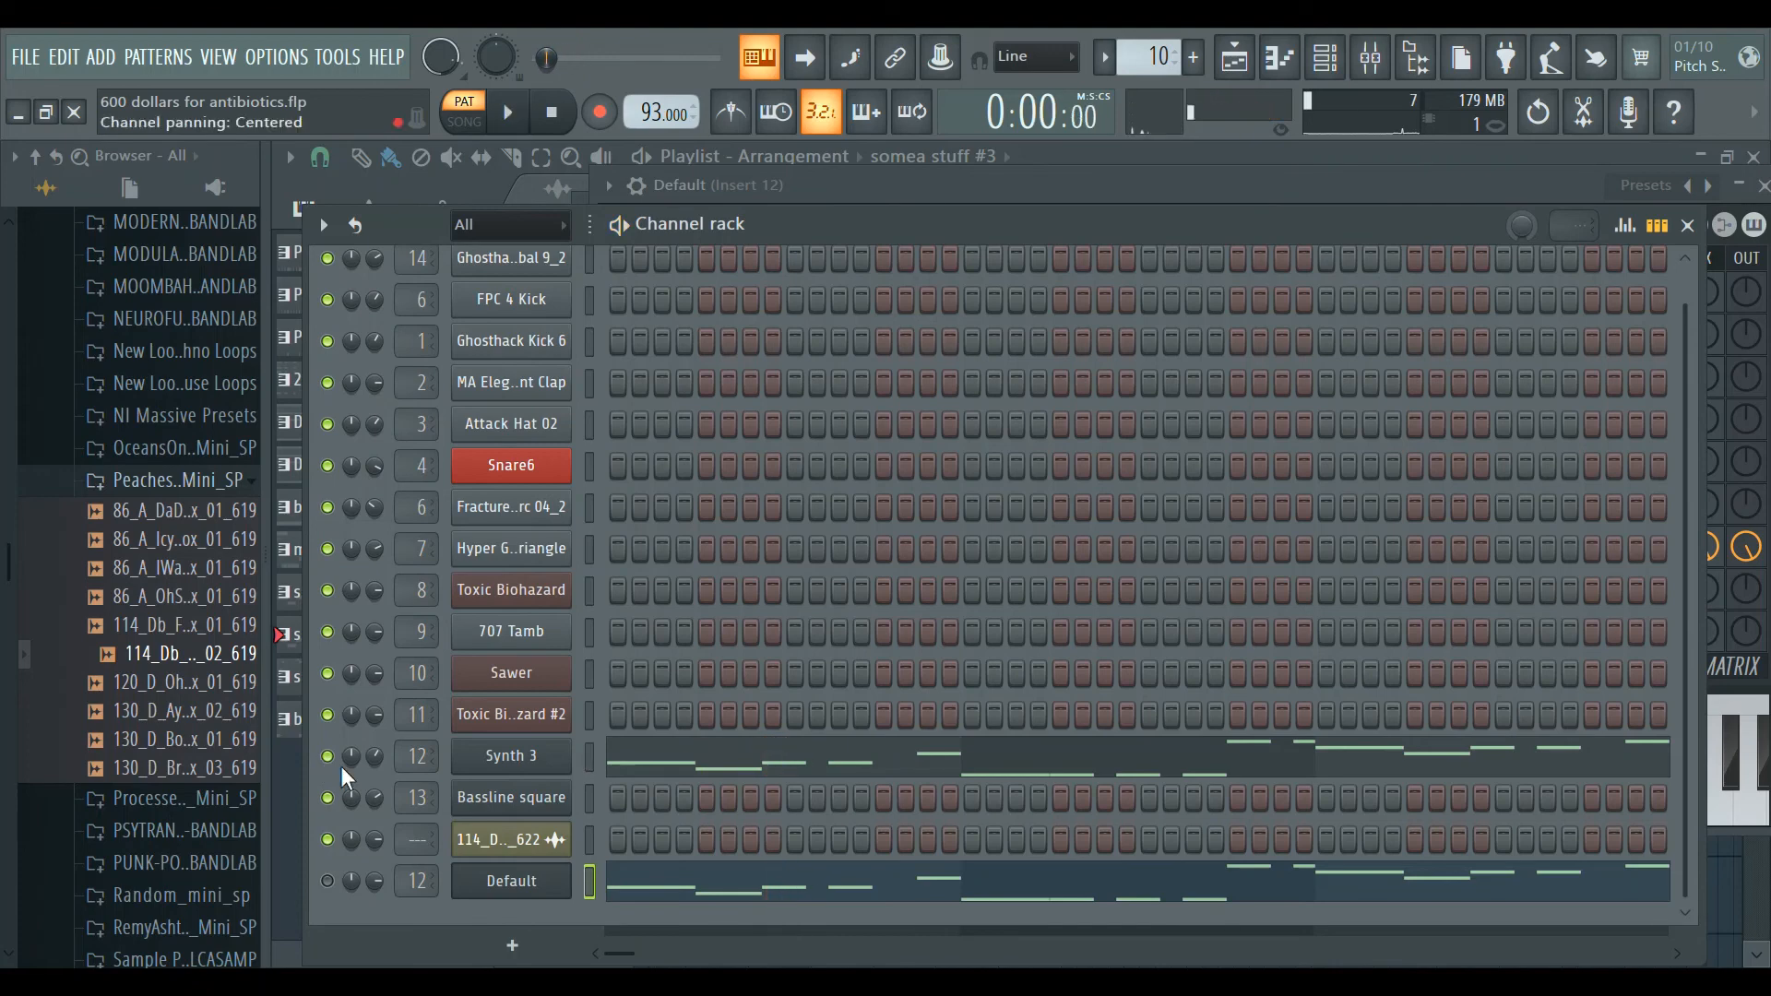
Lower Filter 1's cutoff on the Default channel, mute Synth 3 and unmute Default for playback.
click(513, 886)
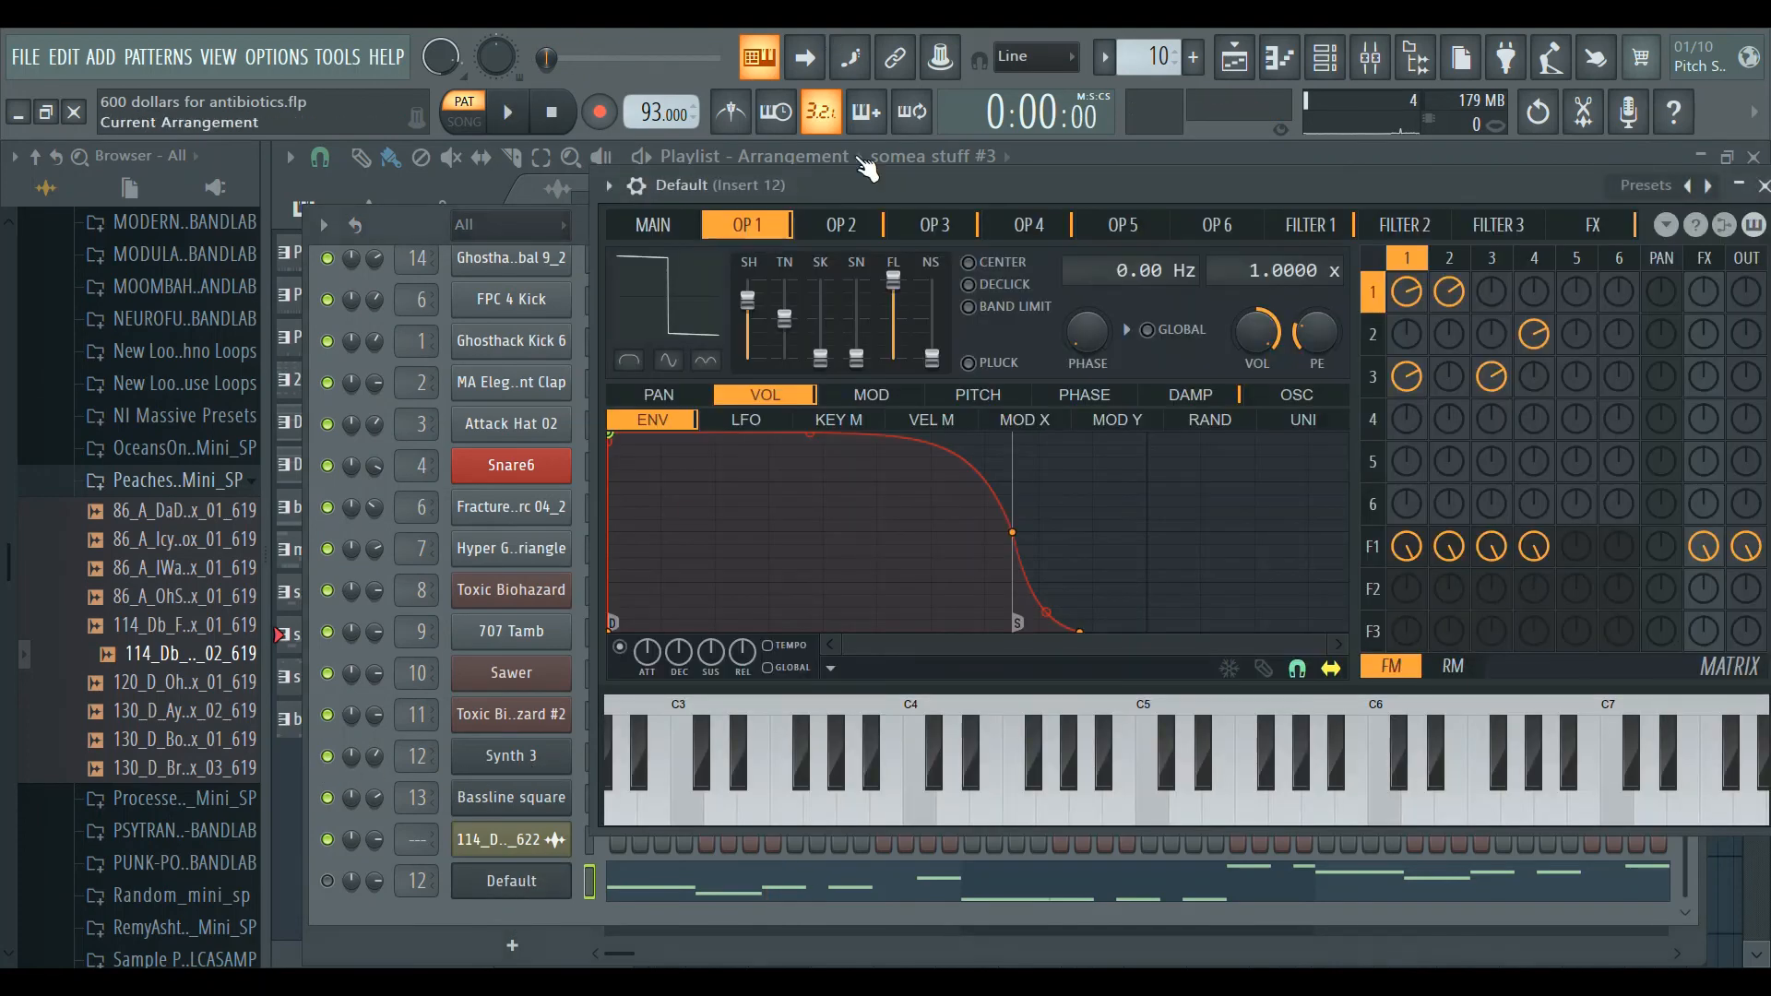
click(1306, 236)
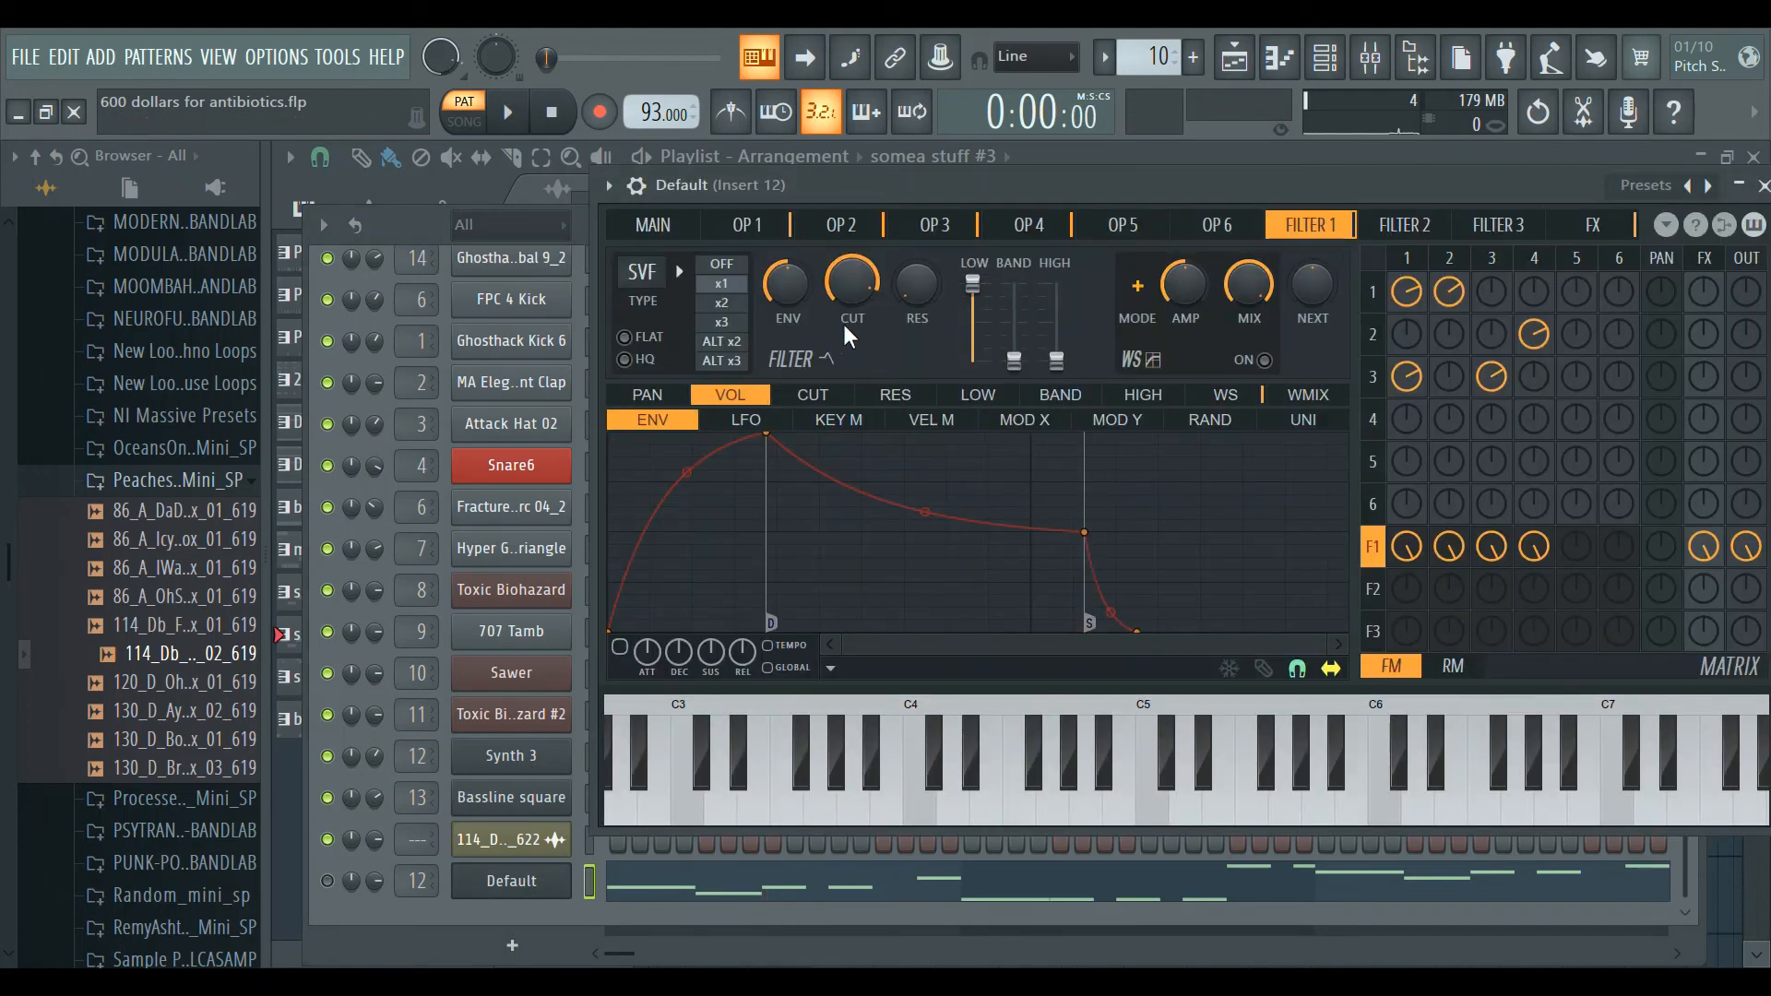
key(space)
drag(850, 285, 851, 343)
key(space)
click(338, 759)
click(328, 881)
key(space)
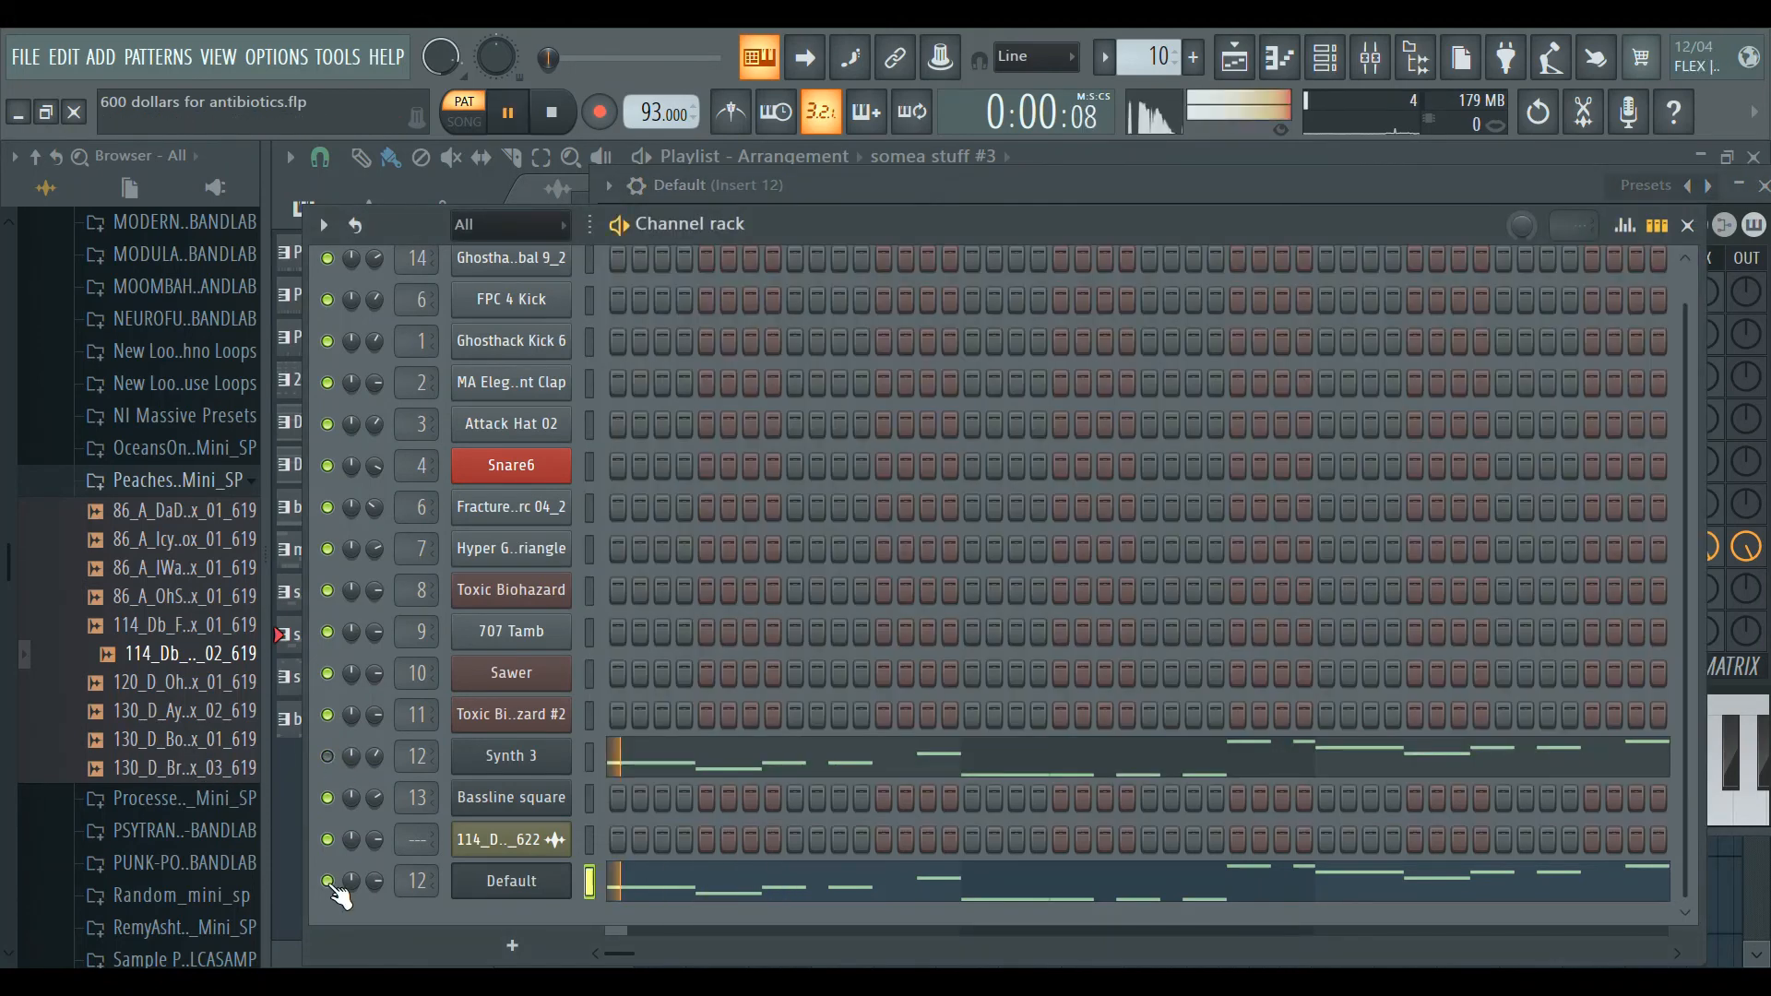
Set Default's Filter 1 cutoff to 77% while listening to the pattern, and stop playback.
click(543, 893)
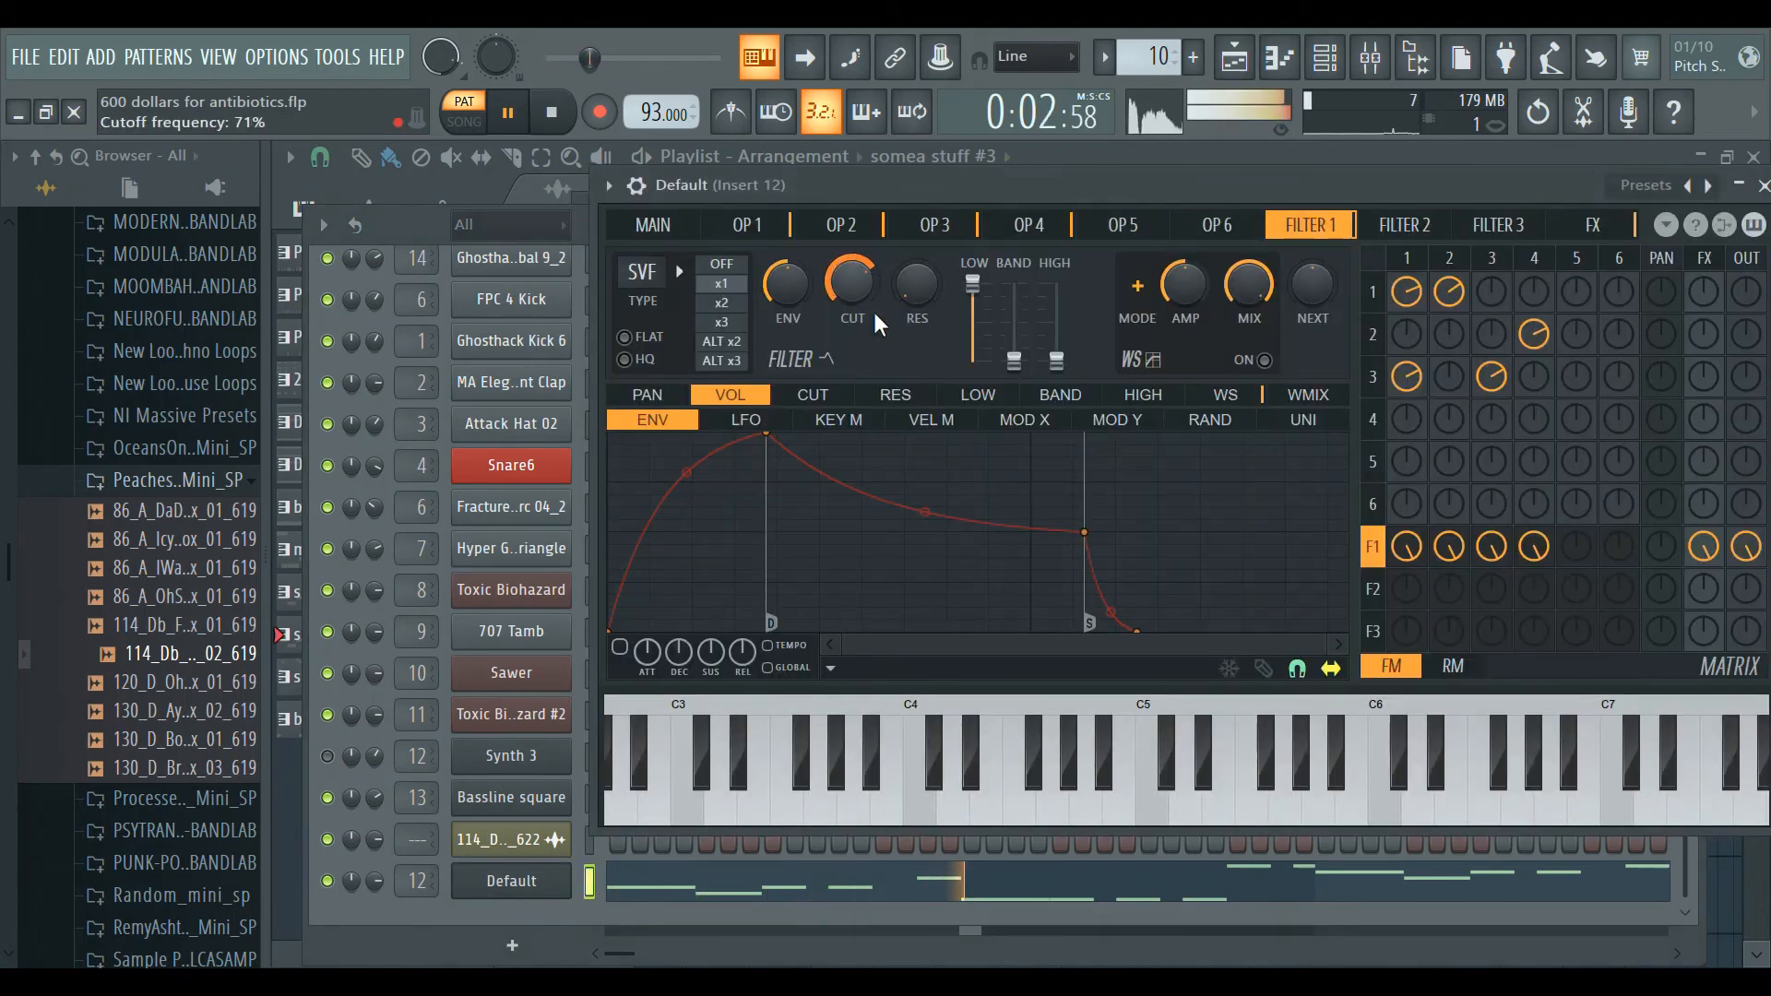
scroll(865, 285, up, 4)
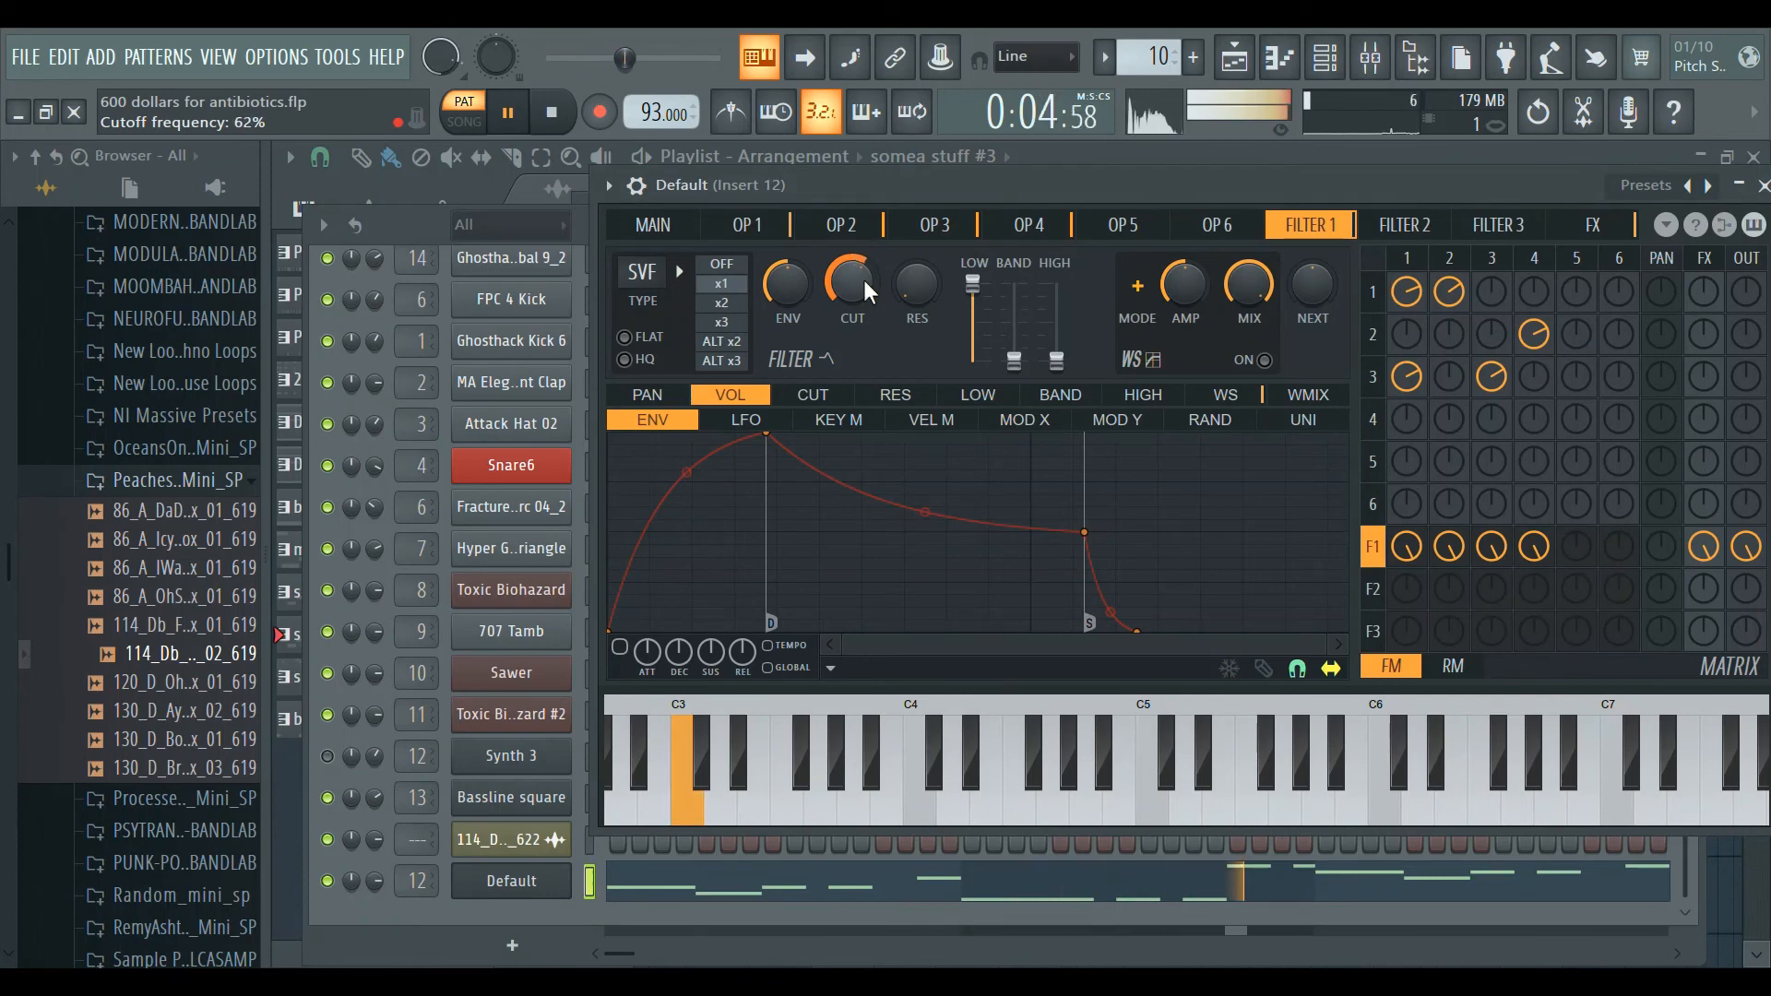
drag(864, 279, 856, 290)
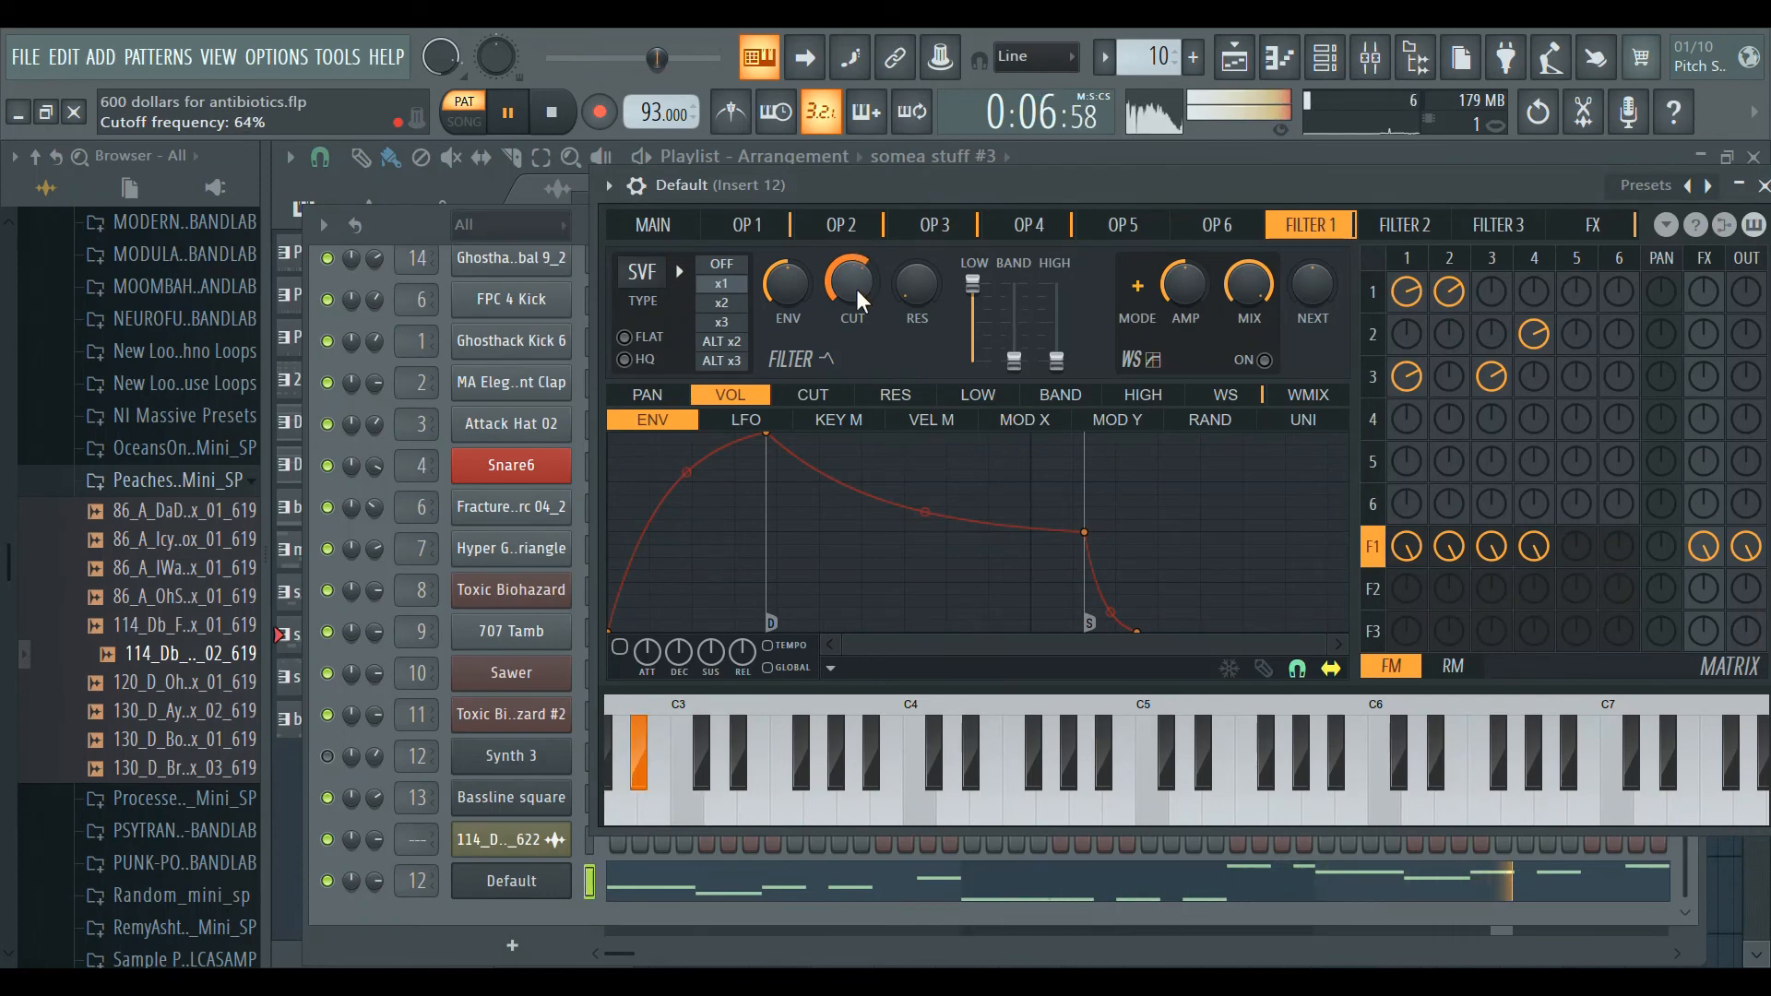
scroll(856, 290, up, 3)
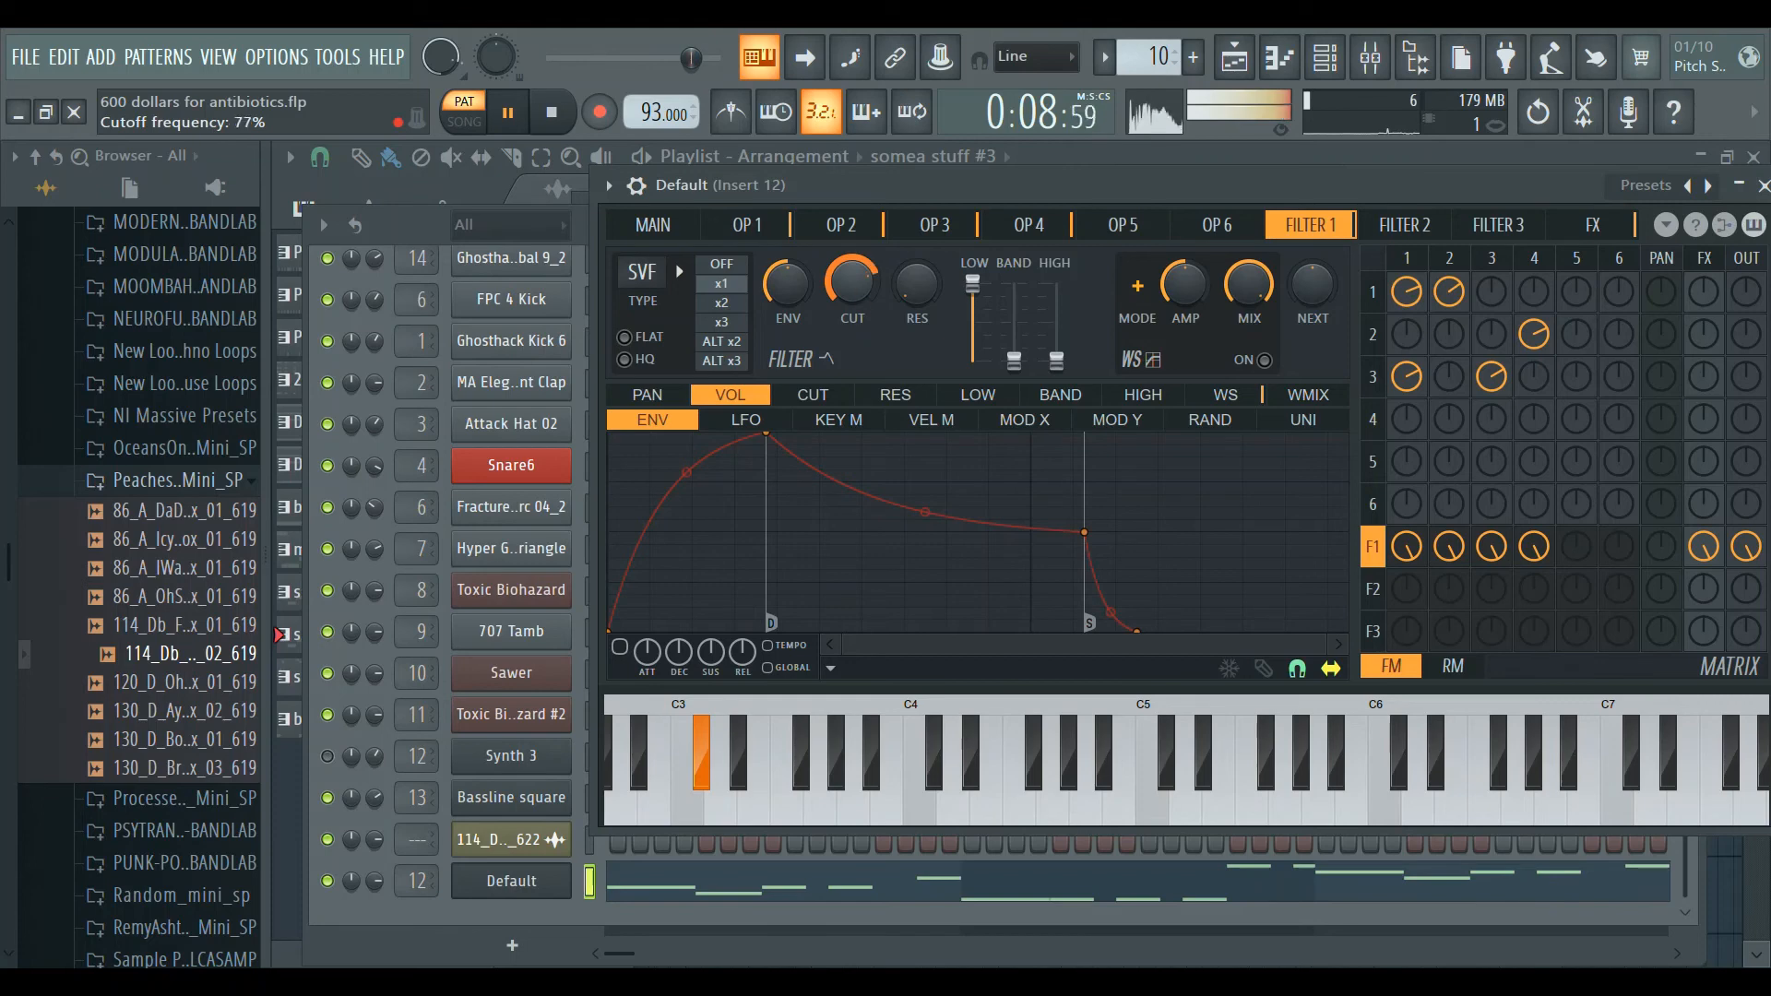
key(space)
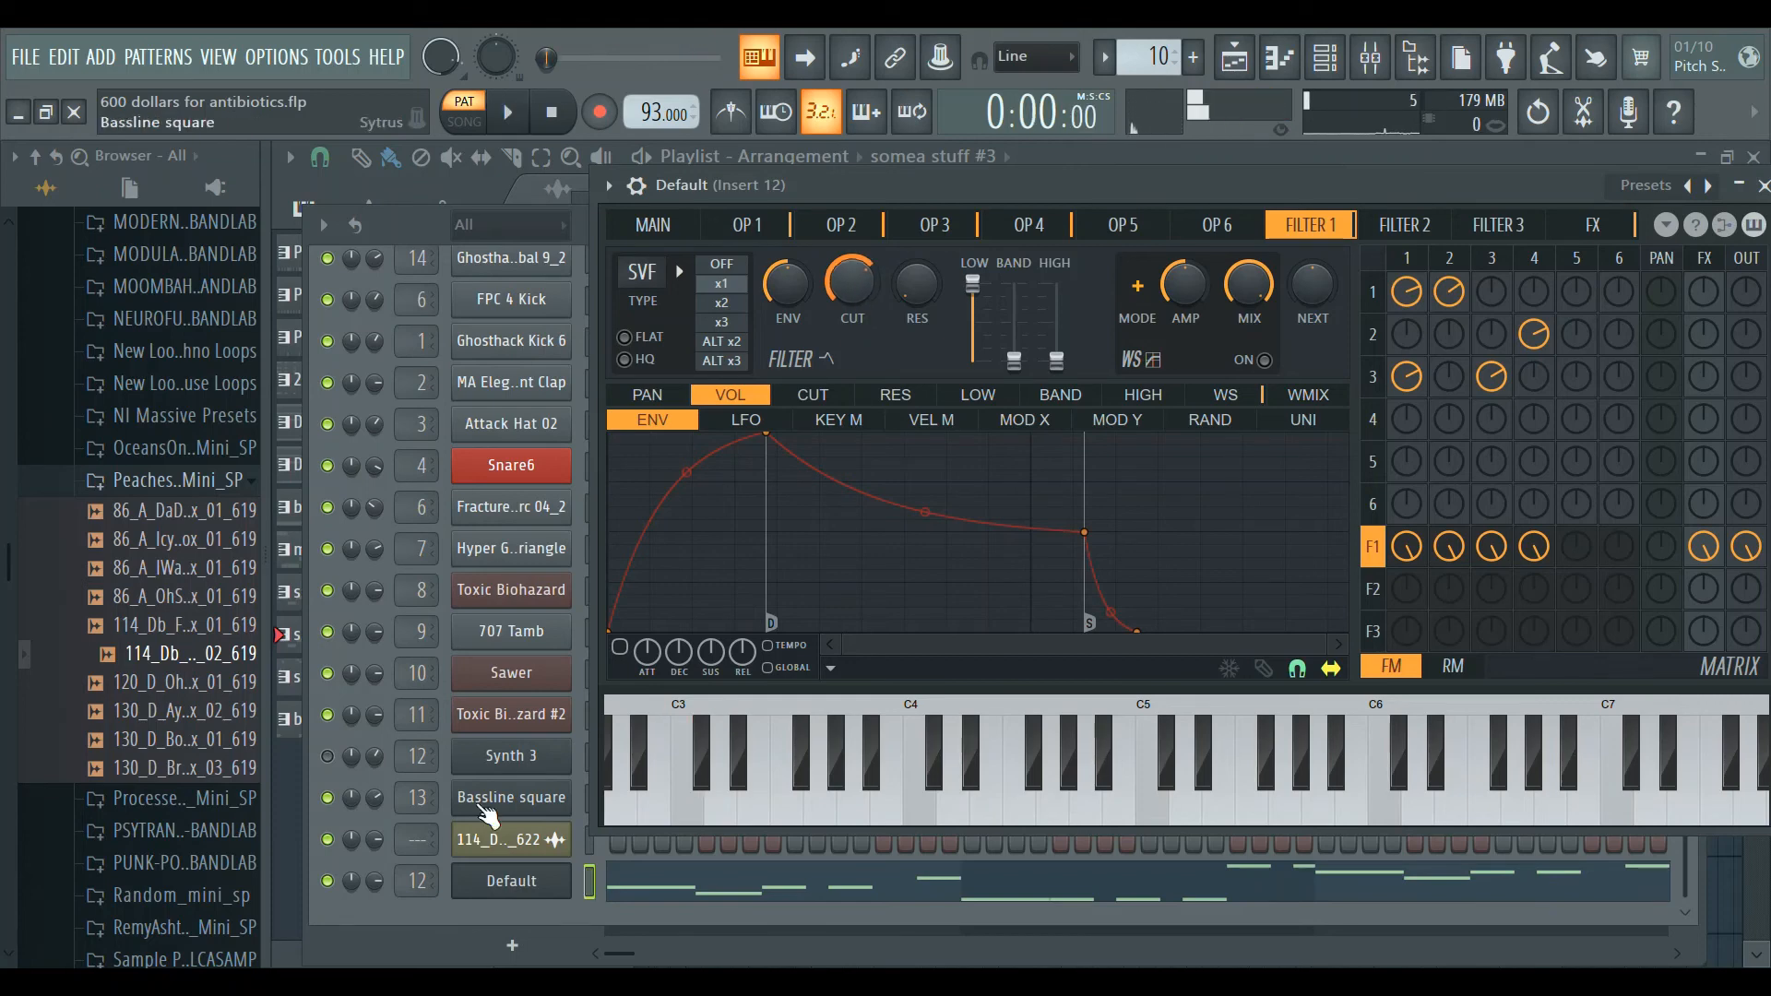
Switch the audible channel from Default back to Synth 3 and play the original for comparison.
click(328, 921)
key(space)
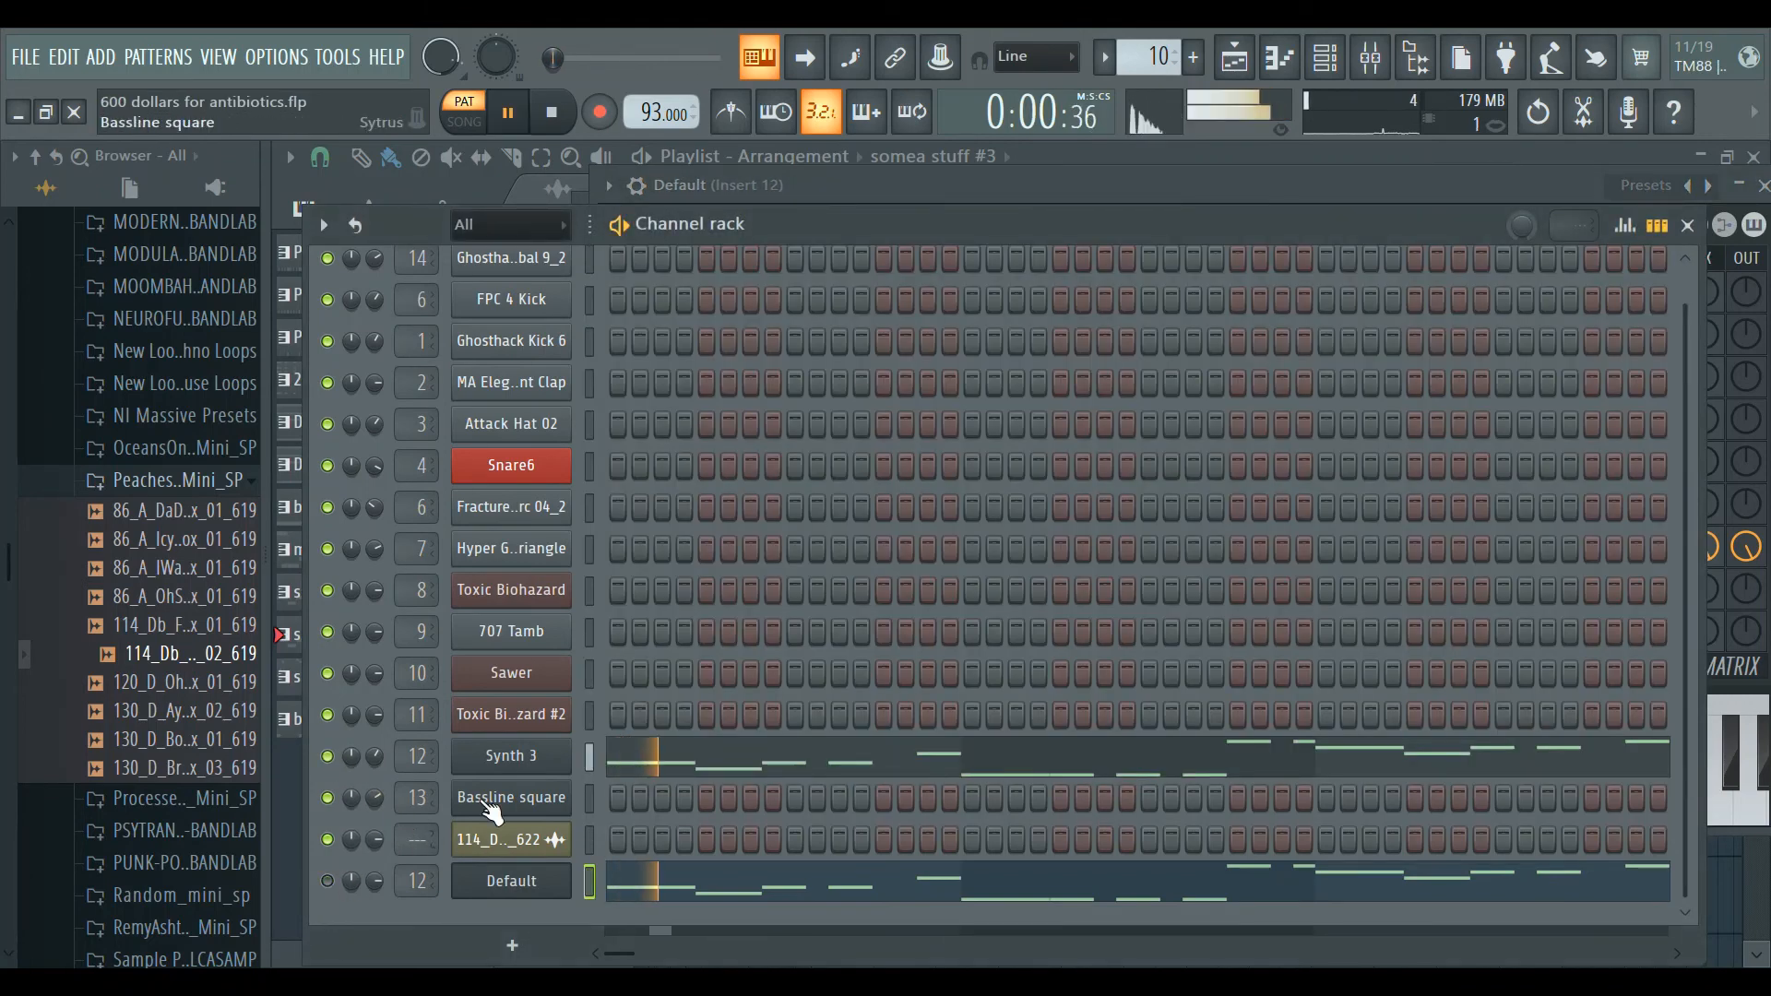
key(space)
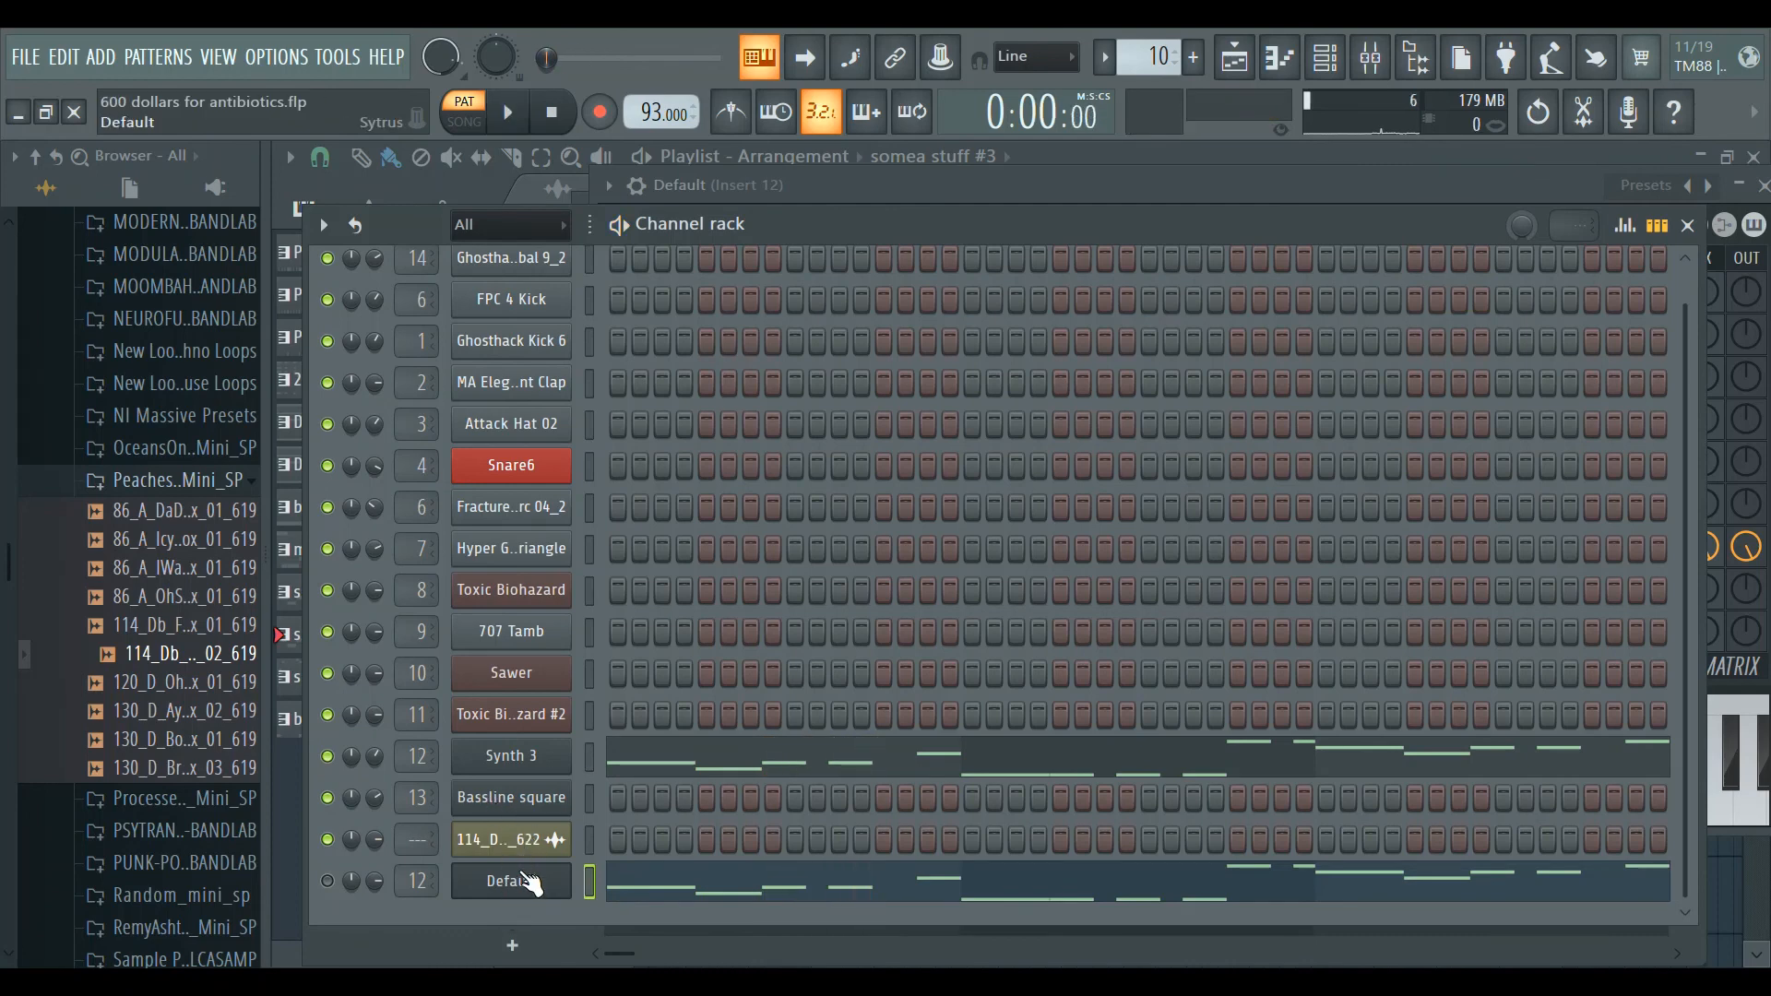
Unmute Default to hear it together with Synth 3, mute it again and stop playback.
click(528, 881)
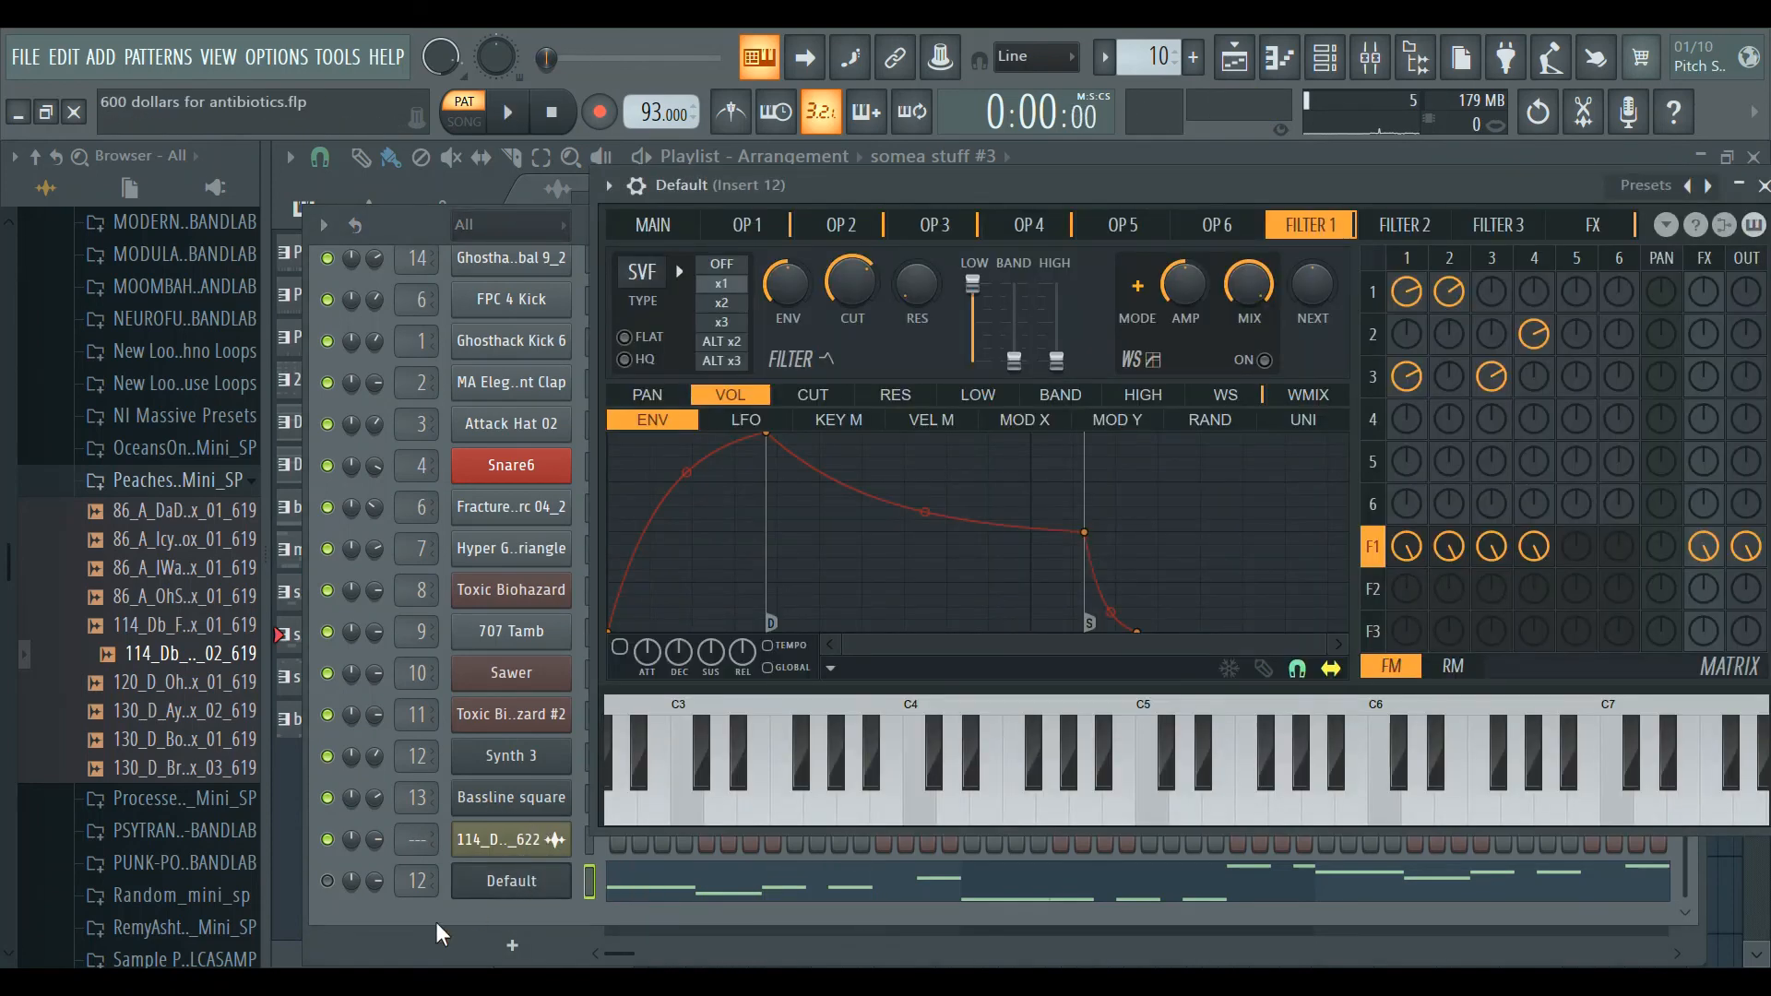
click(328, 883)
key(space)
key(space)
key(space)
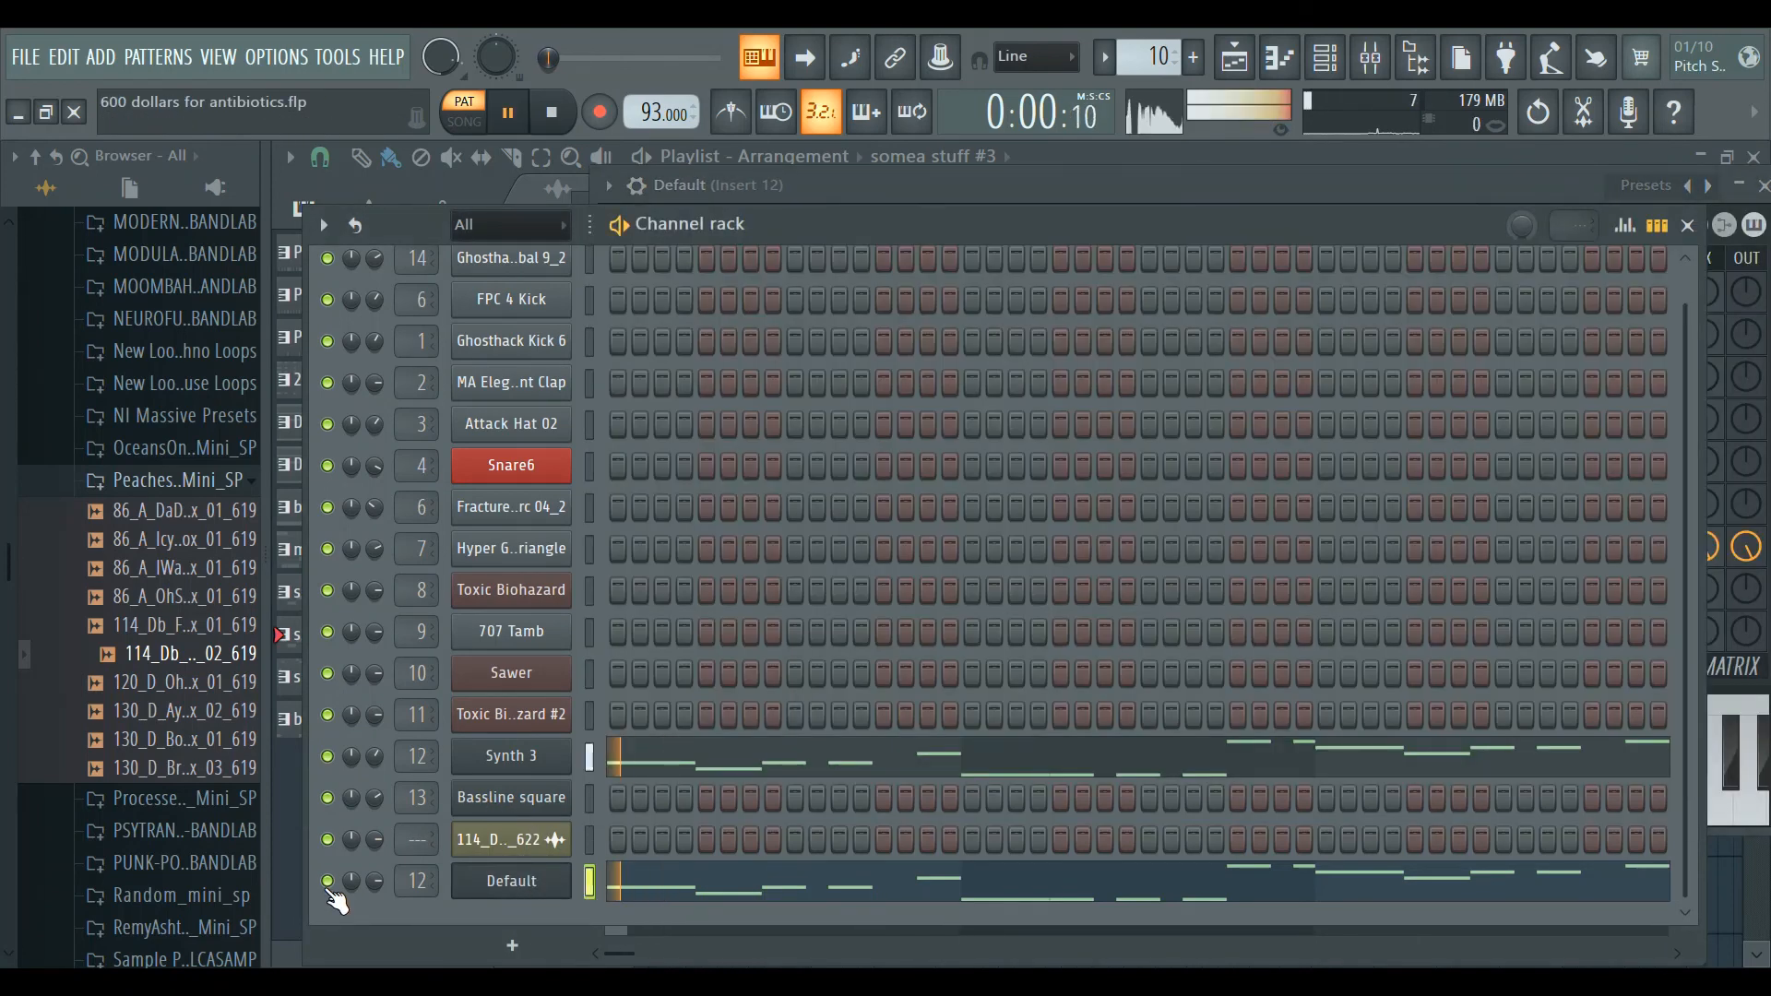
click(327, 882)
key(space)
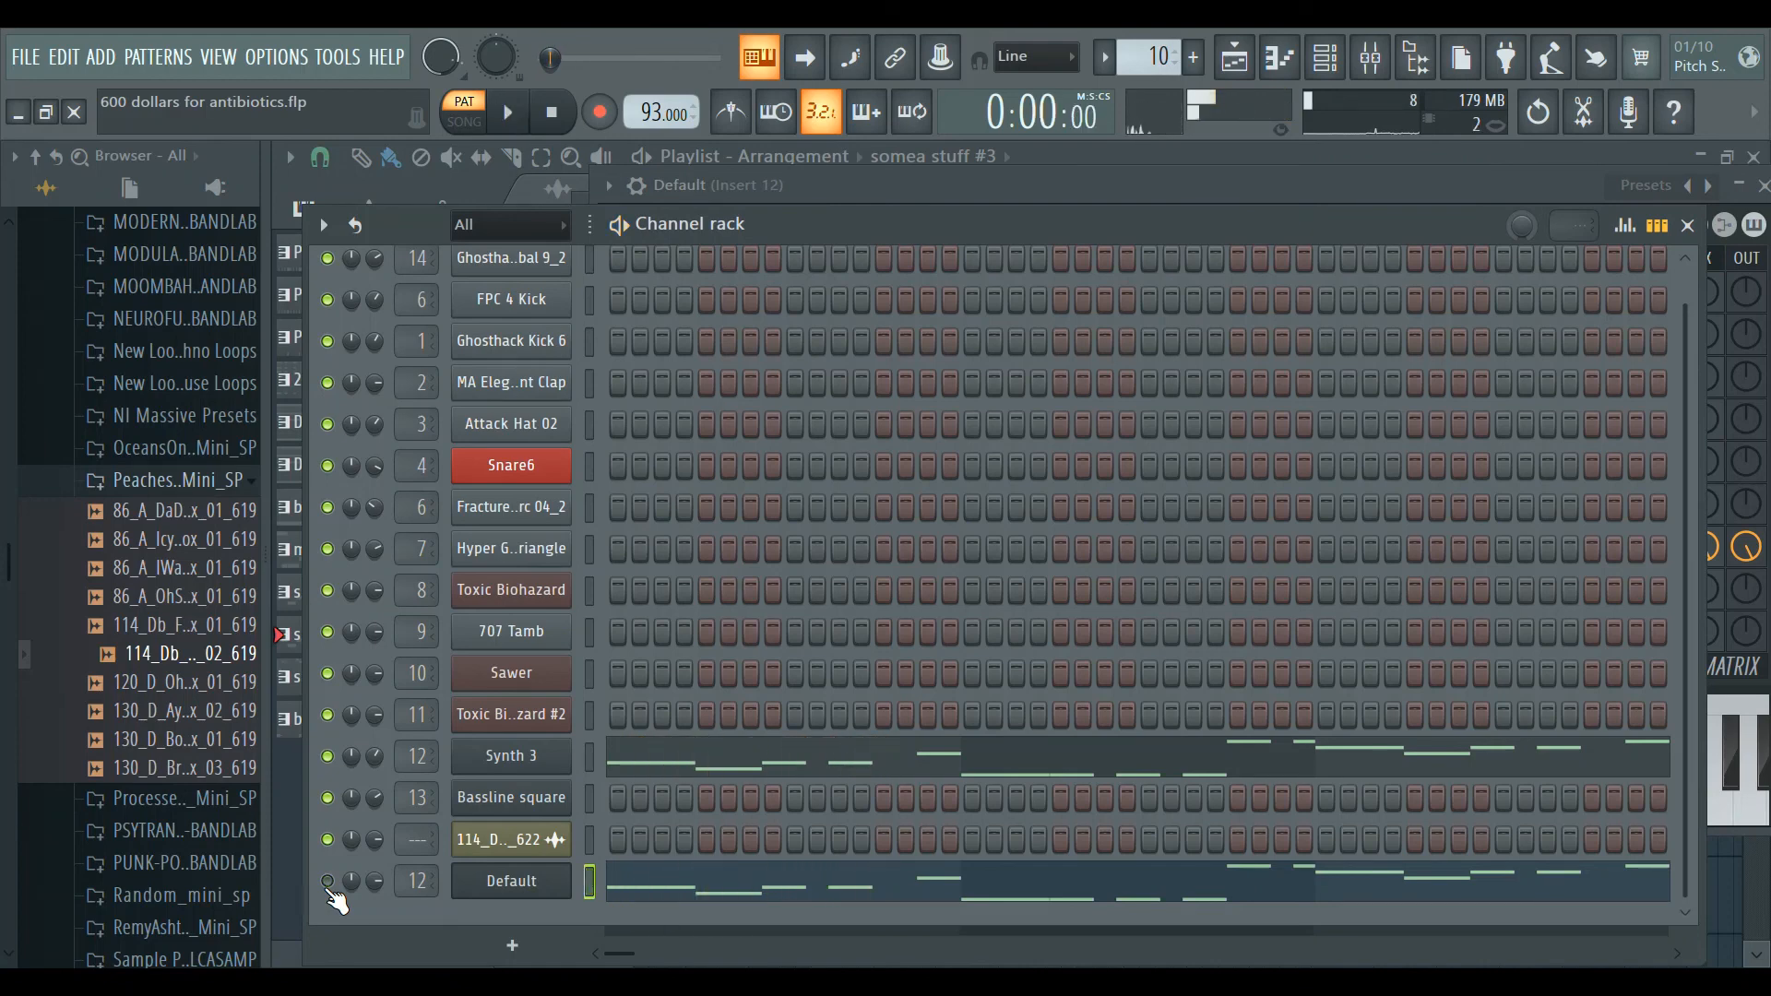
Compare the Default channel's main Sytrus settings with those of Synth 3.
click(512, 888)
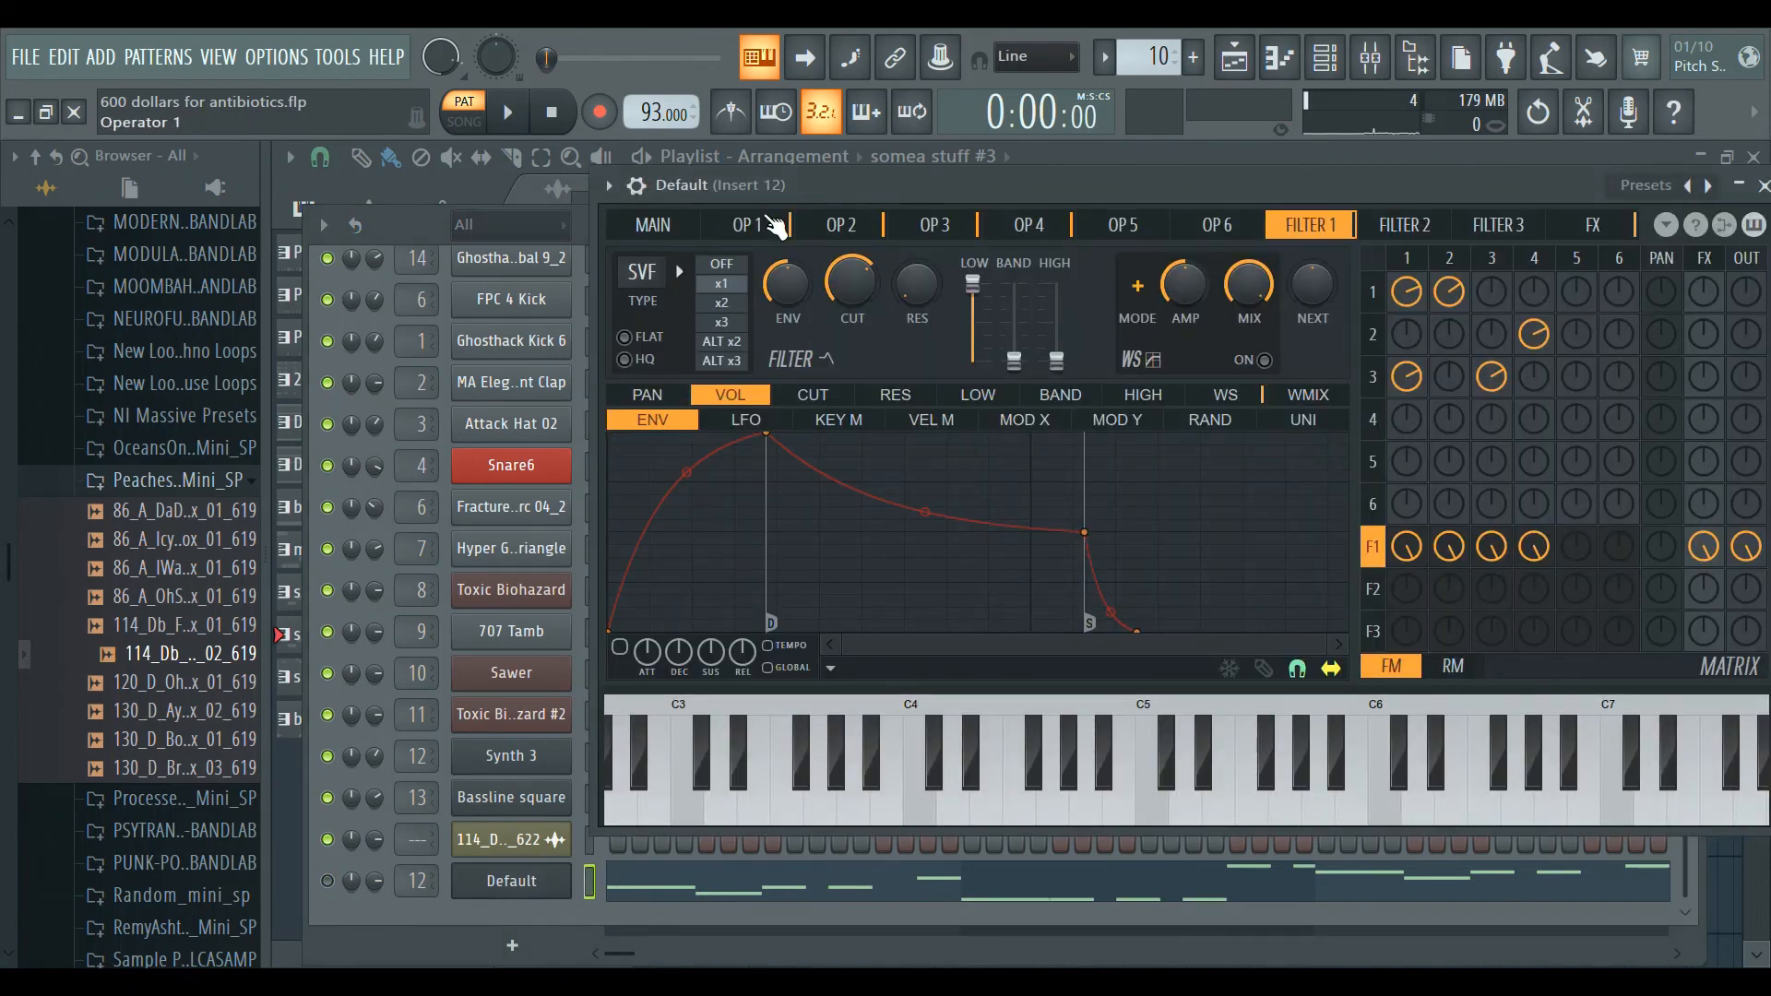
click(776, 227)
click(655, 226)
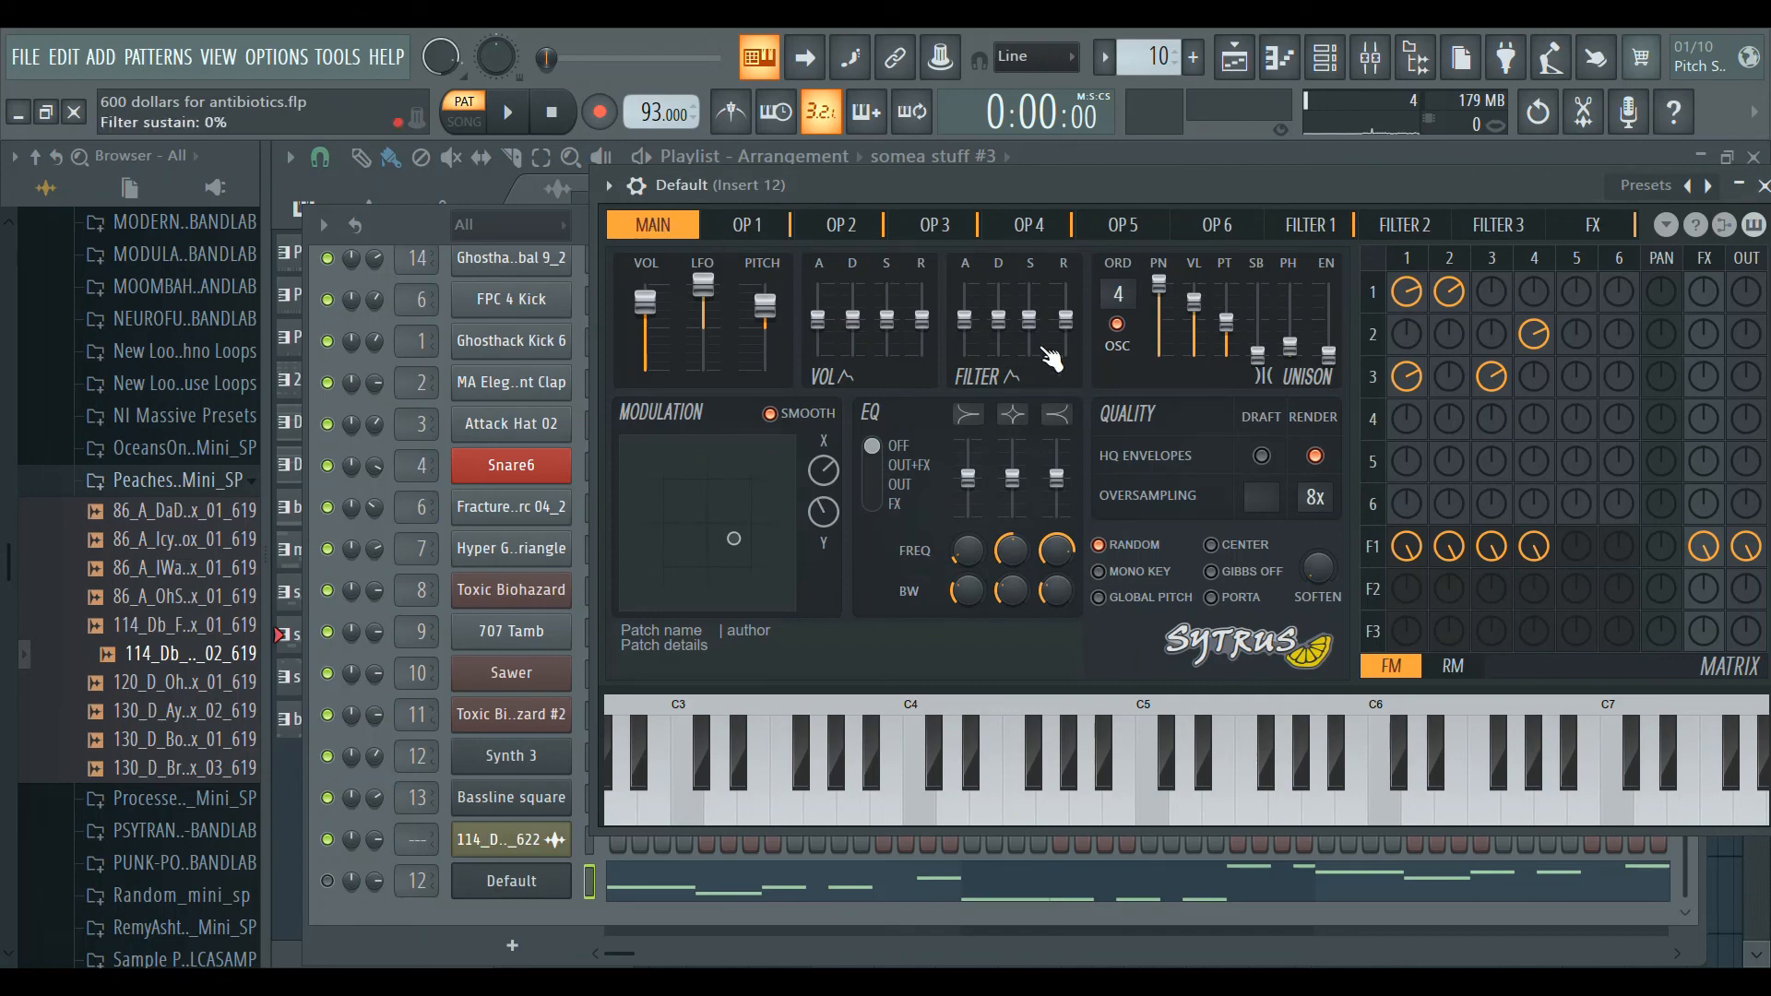
click(502, 759)
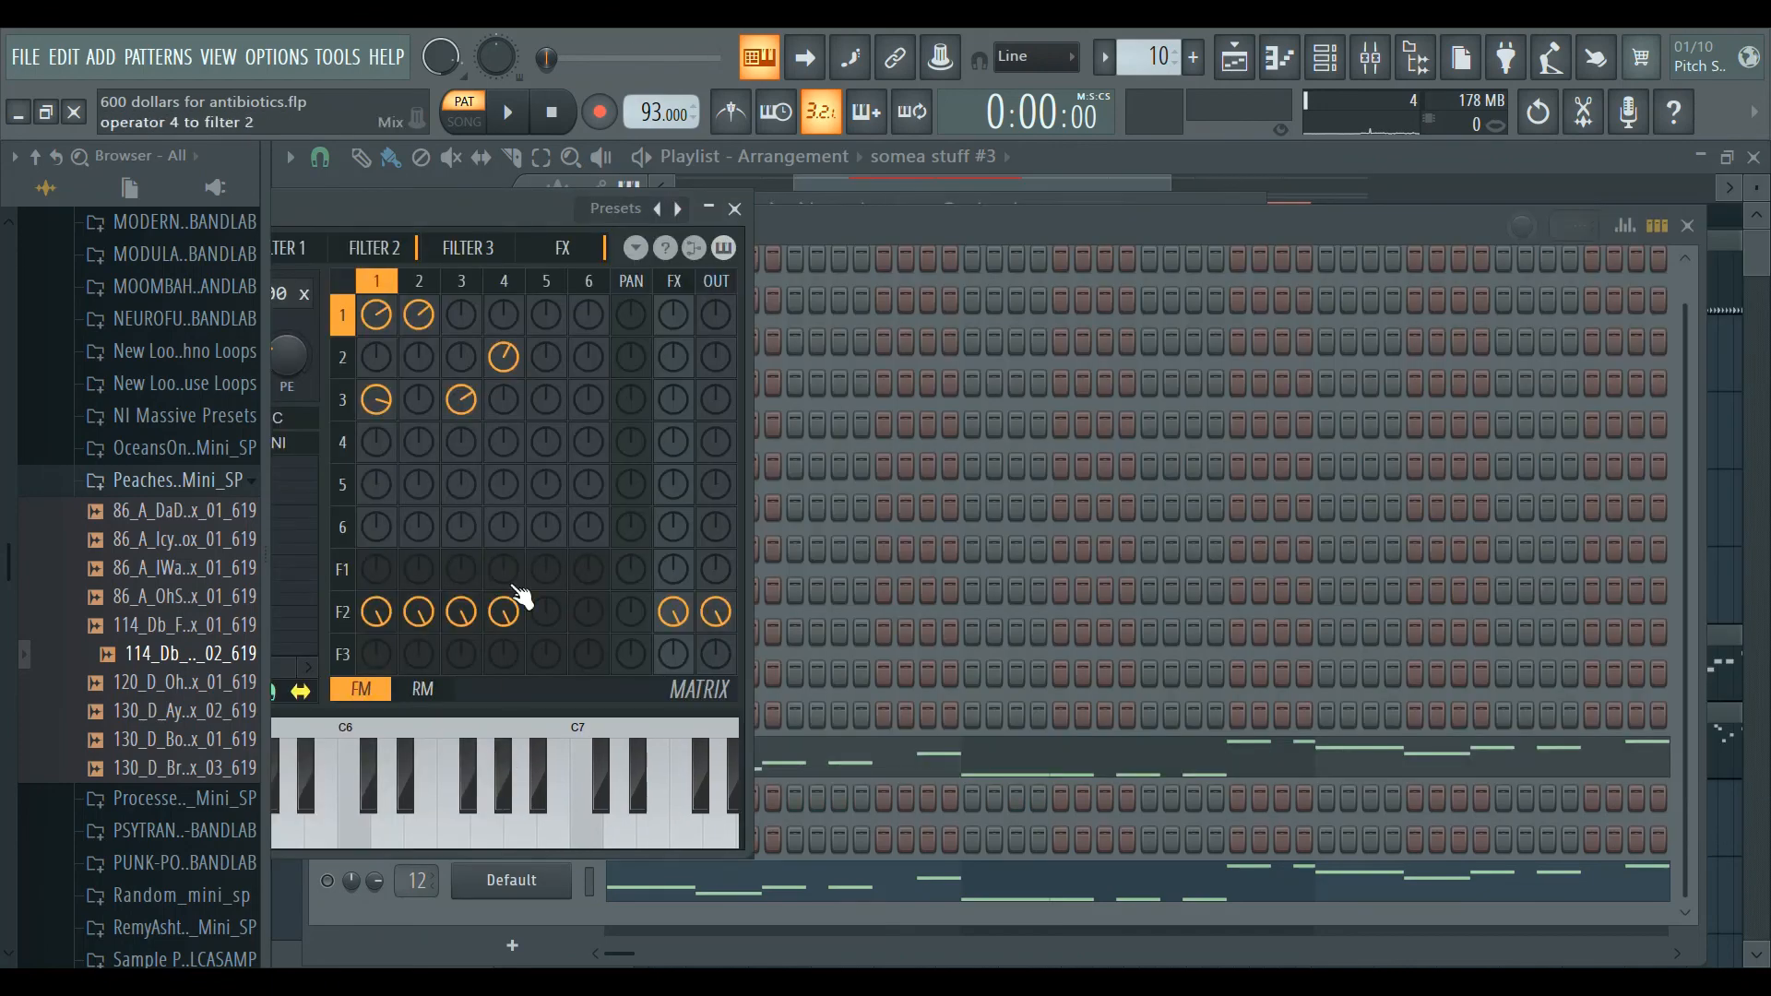
drag(513, 227, 1175, 239)
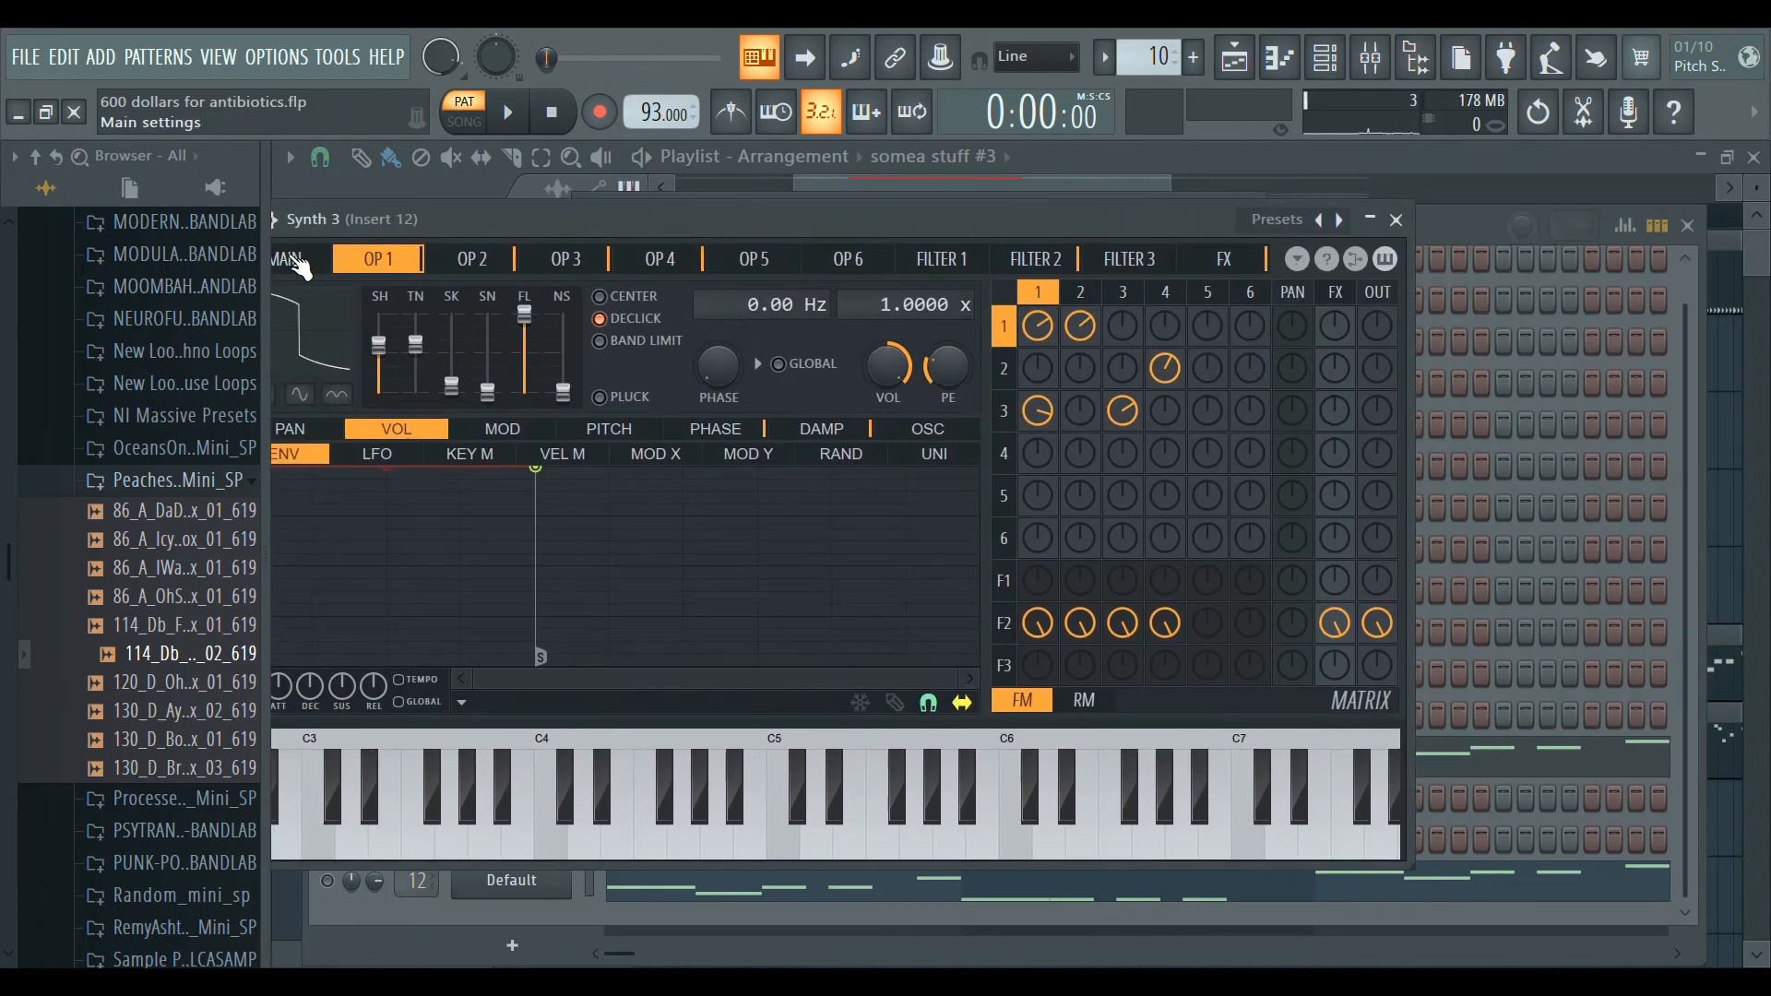
drag(975, 218, 1271, 181)
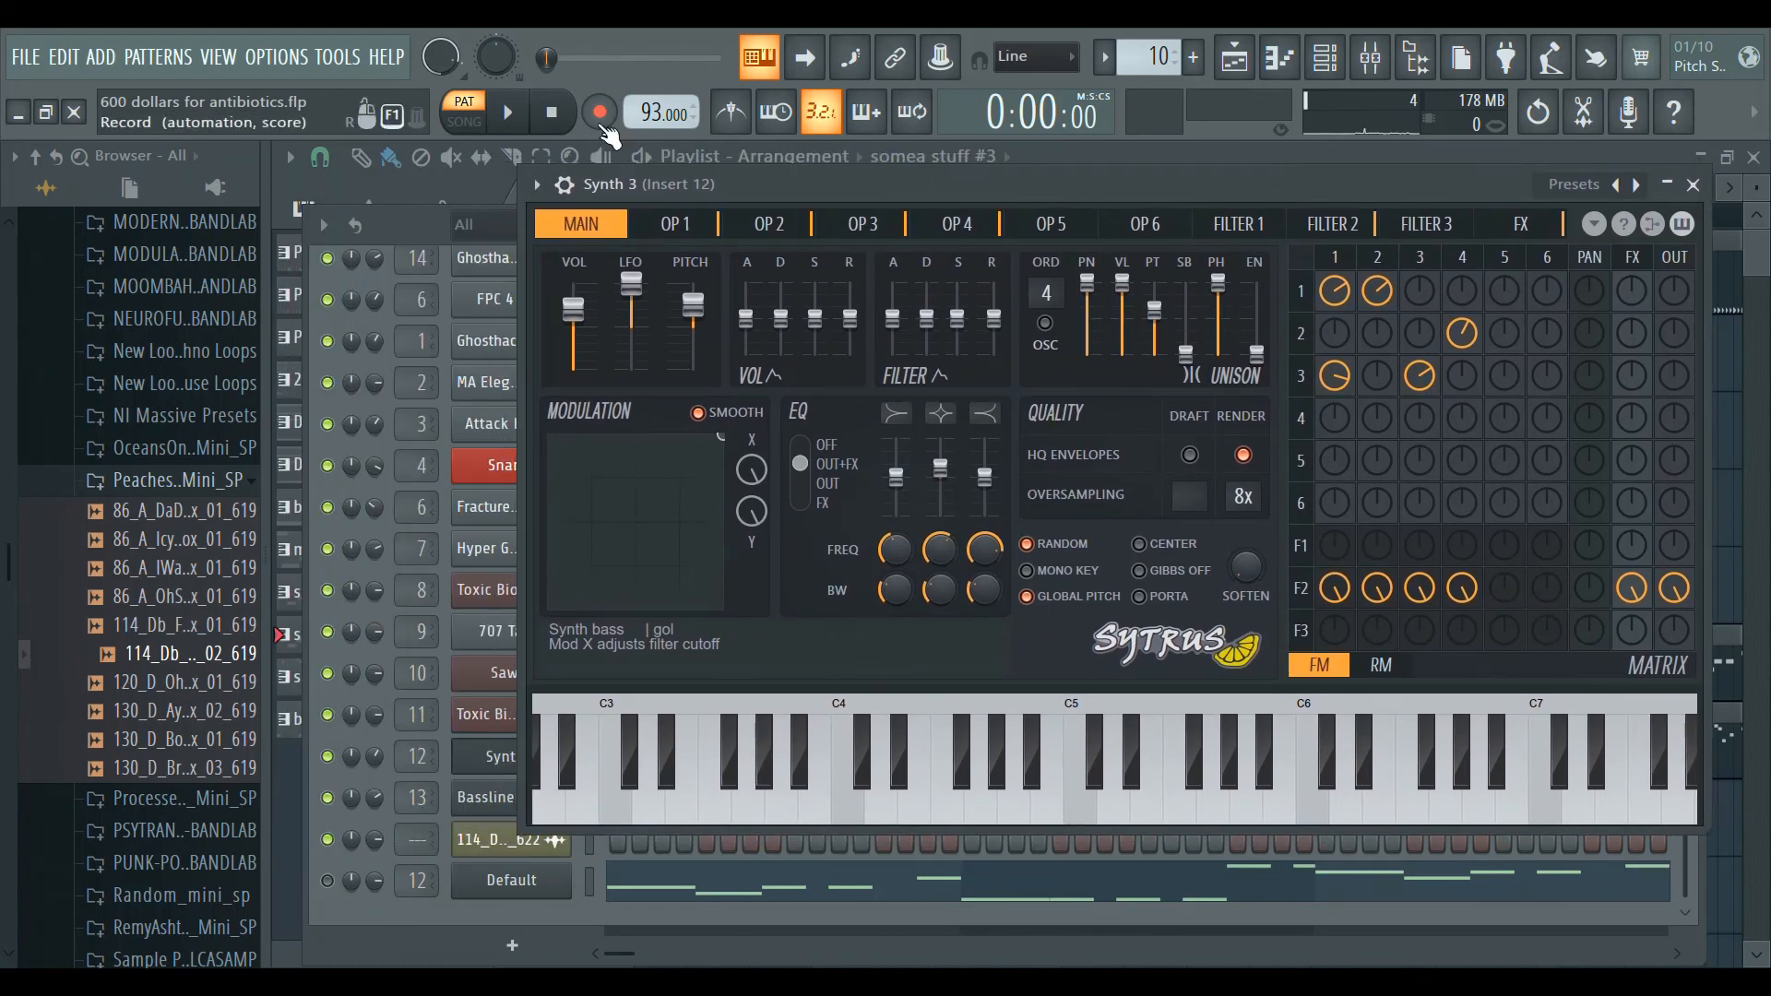
Inspect the cutoff envelope of Filter 2 on Synth 3.
click(1456, 242)
click(1375, 238)
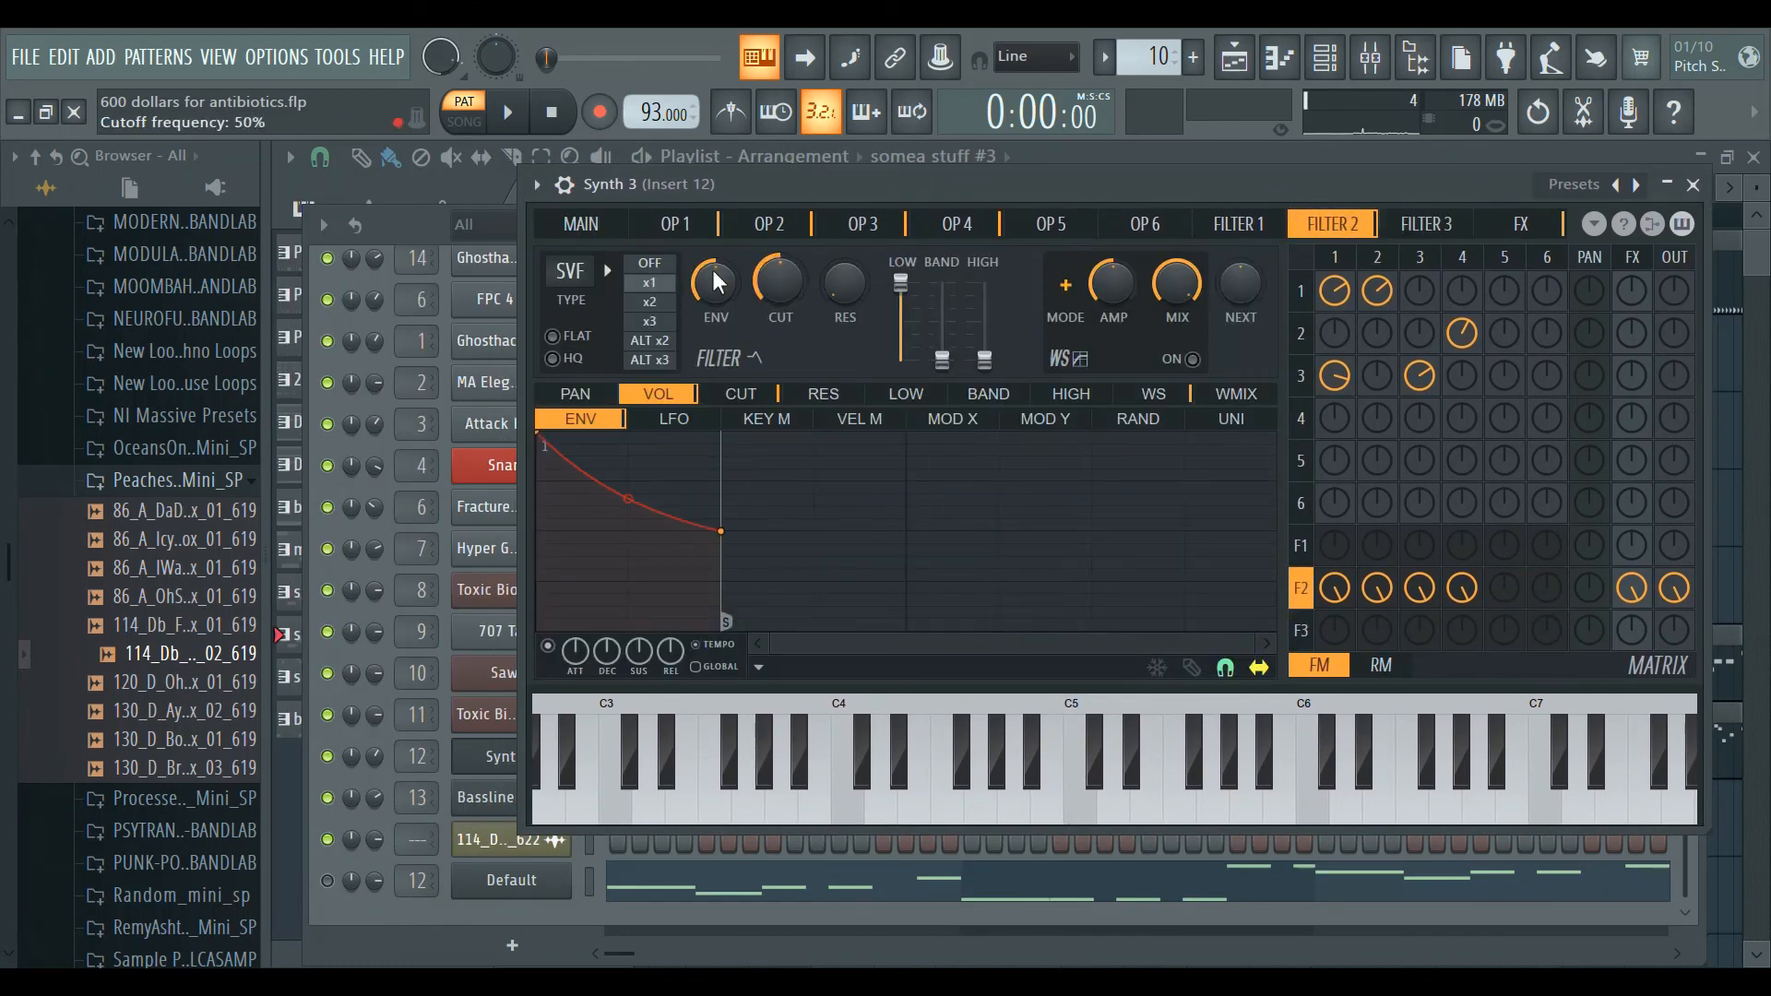
click(770, 400)
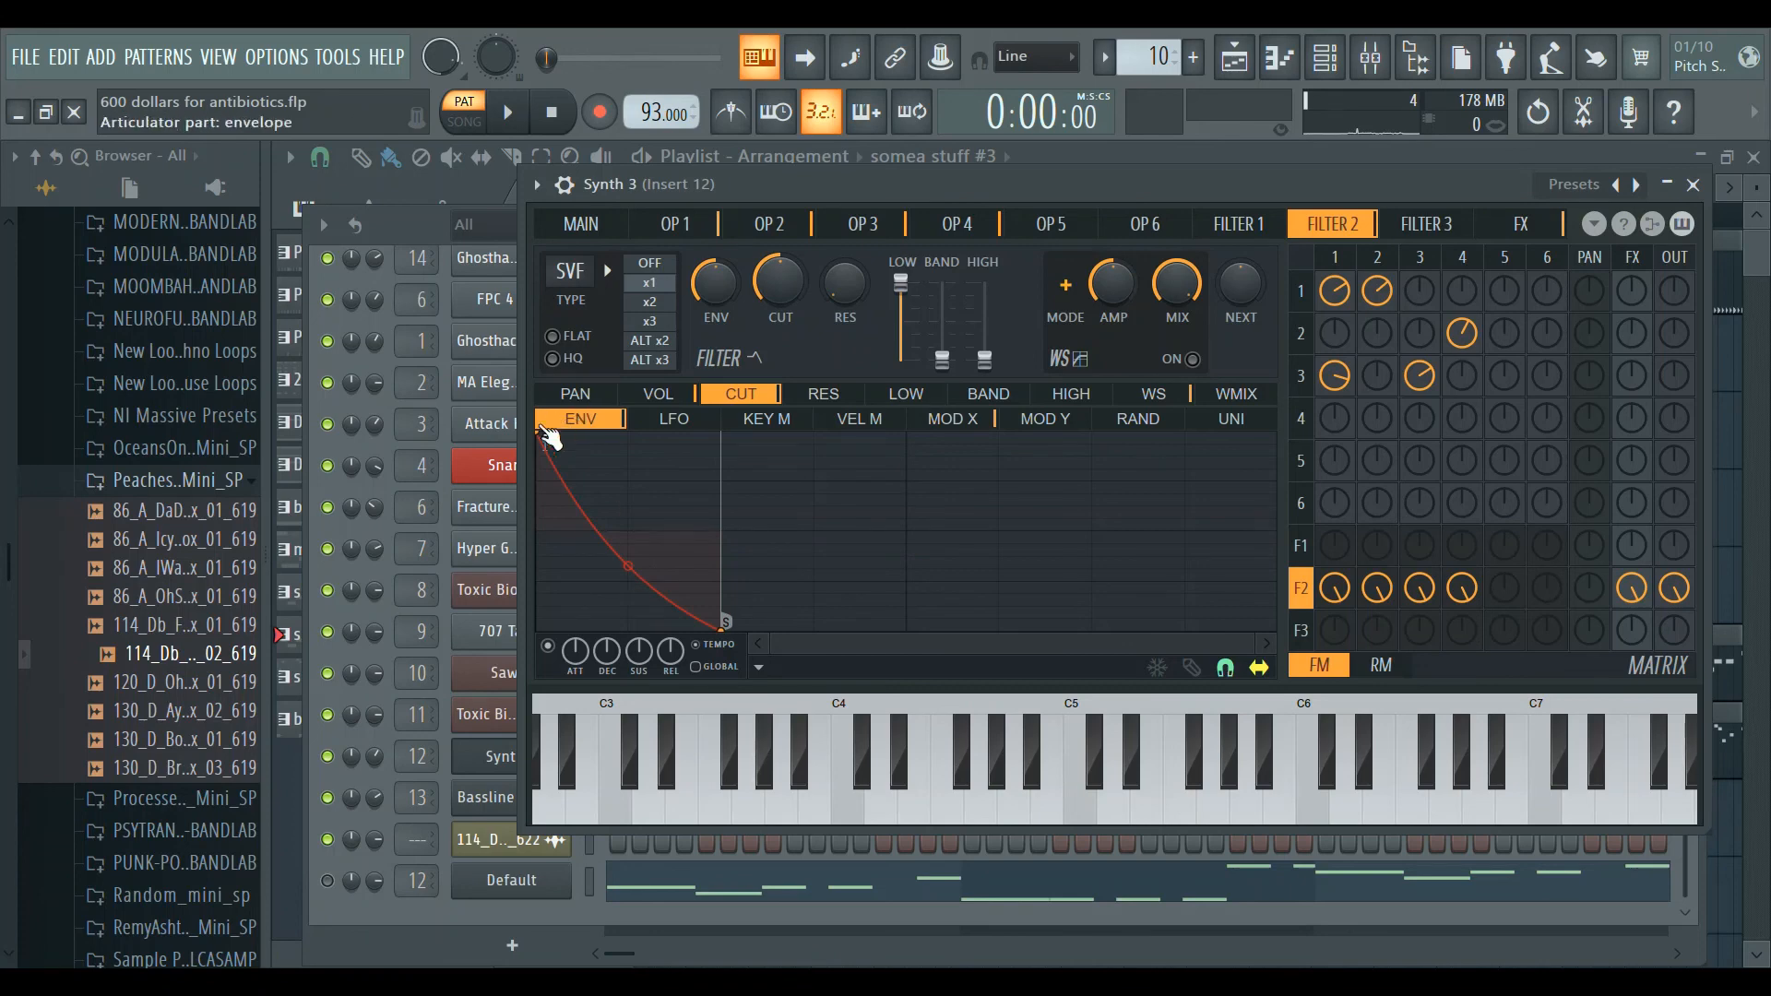
Try flattening the cutoff envelope of Default's Filter 1 at full level, check the resonance envelope, and restore the original cutoff shape.
click(510, 883)
click(1345, 231)
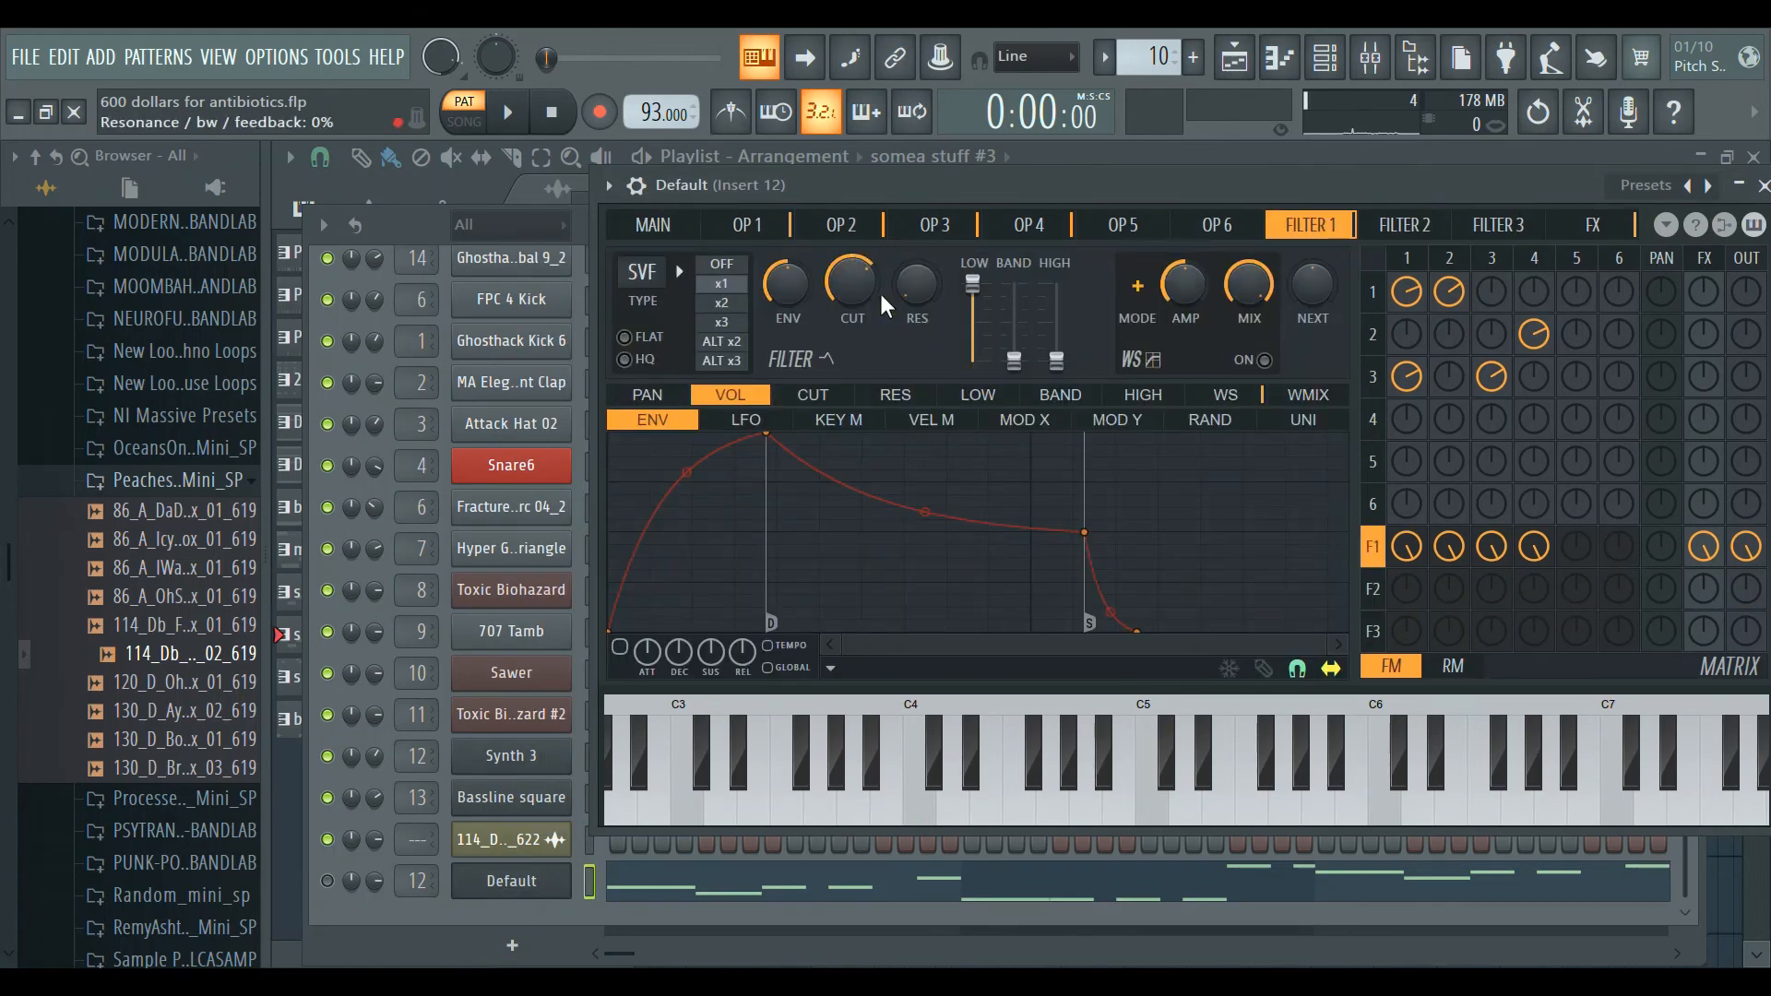
click(816, 399)
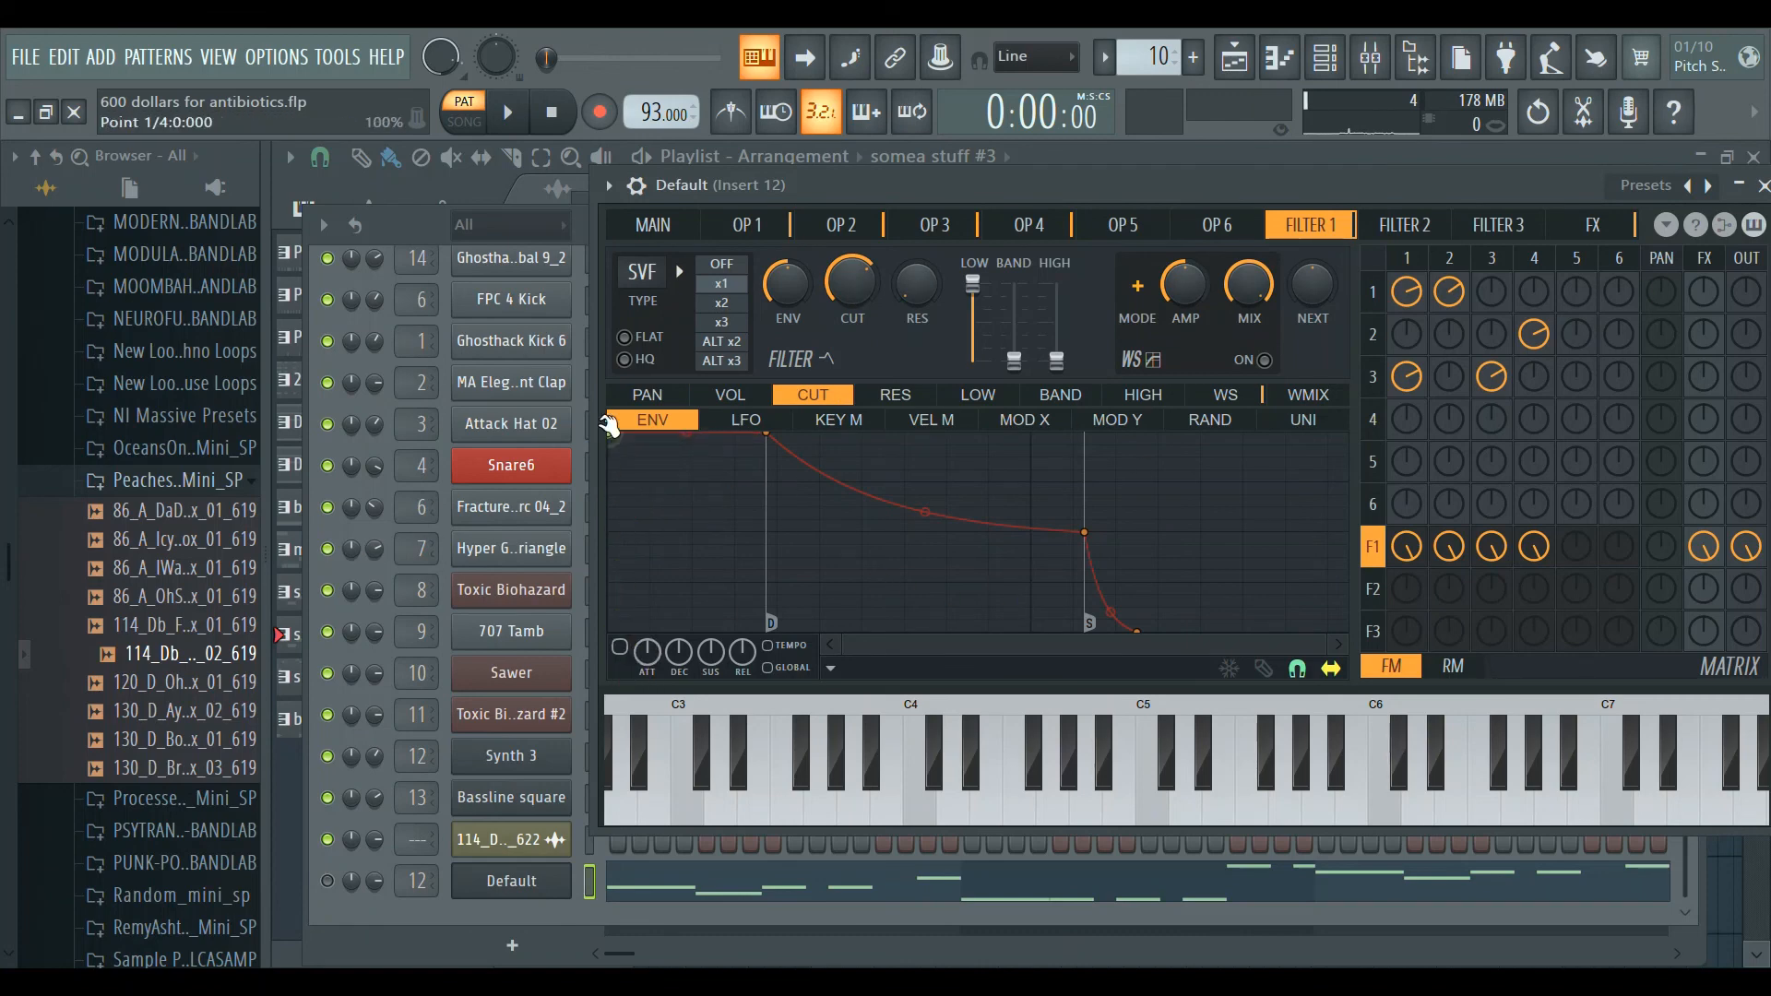
drag(1086, 535, 1093, 407)
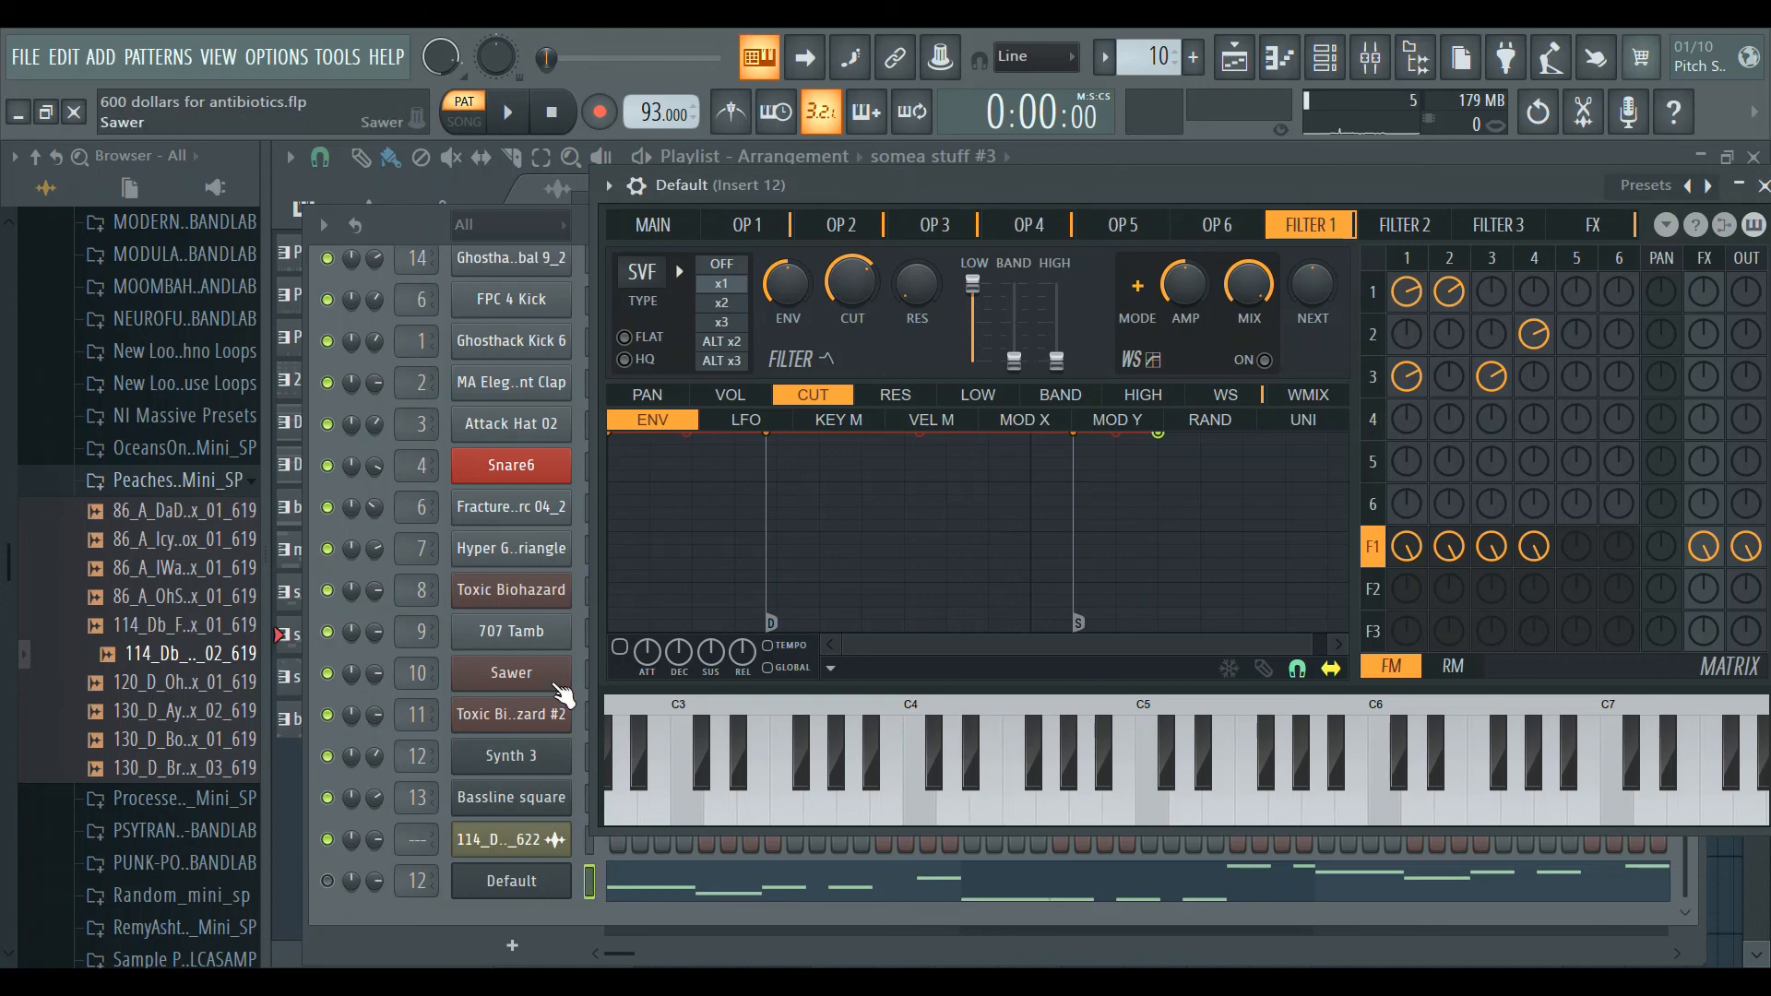
click(890, 397)
click(795, 397)
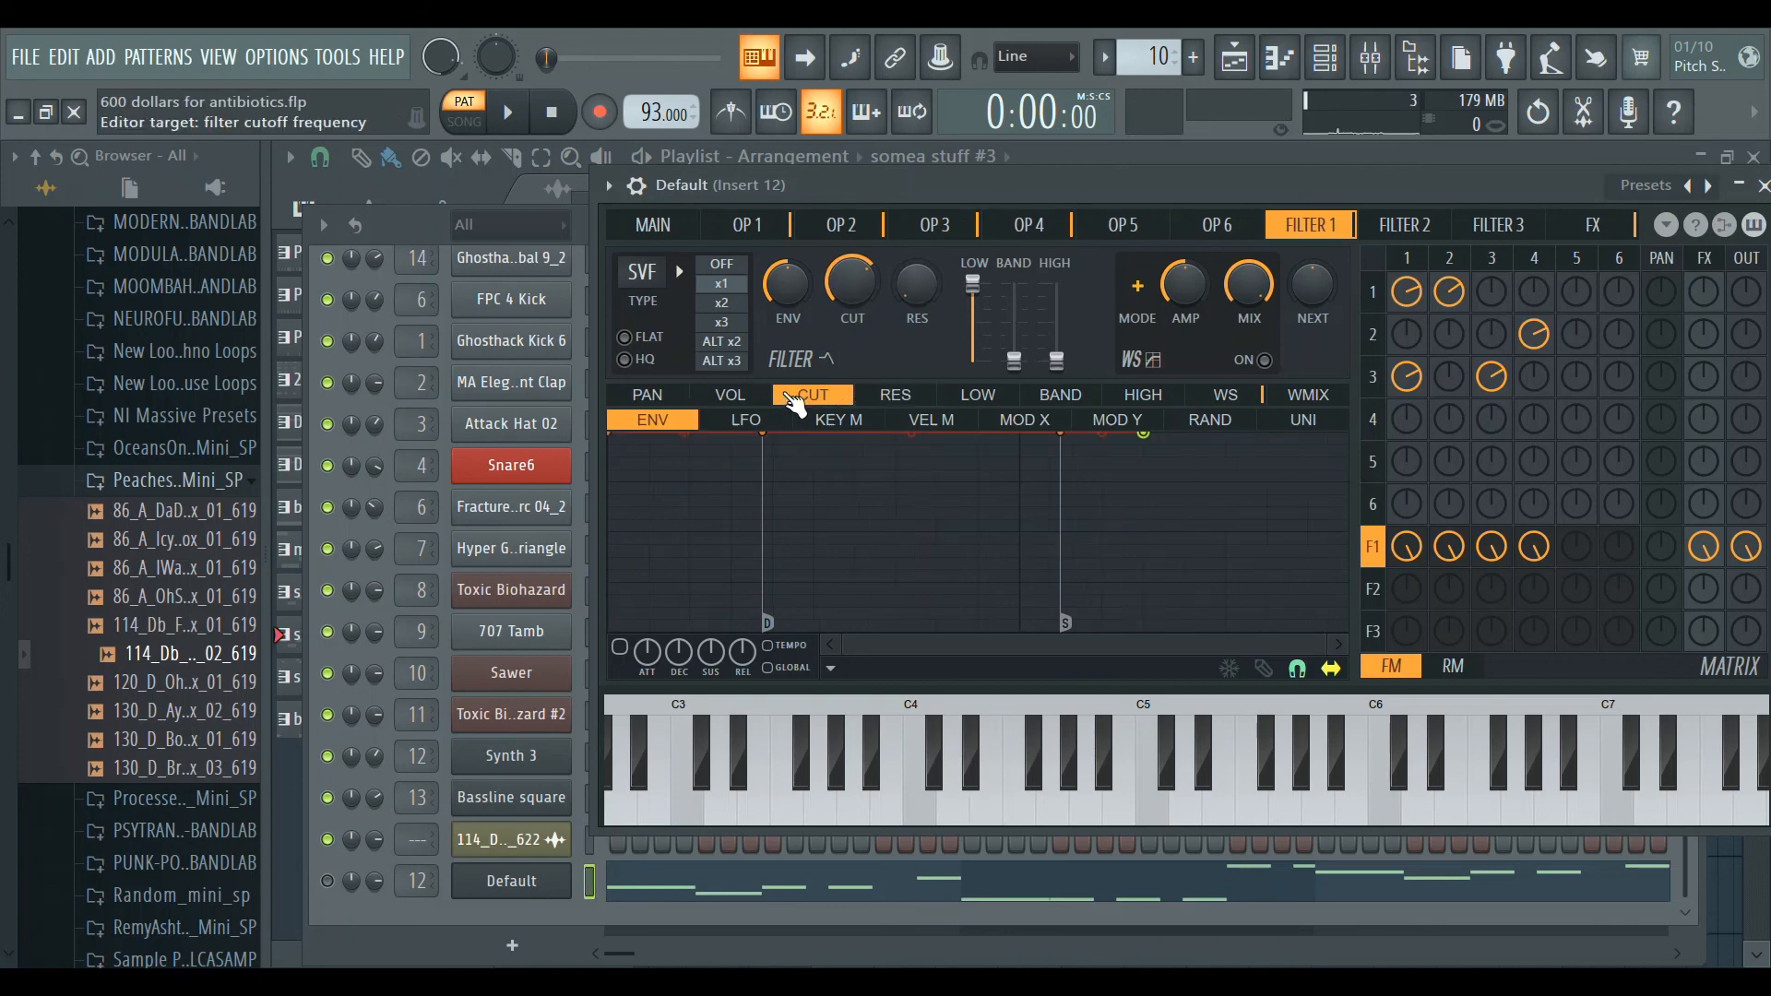
click(893, 395)
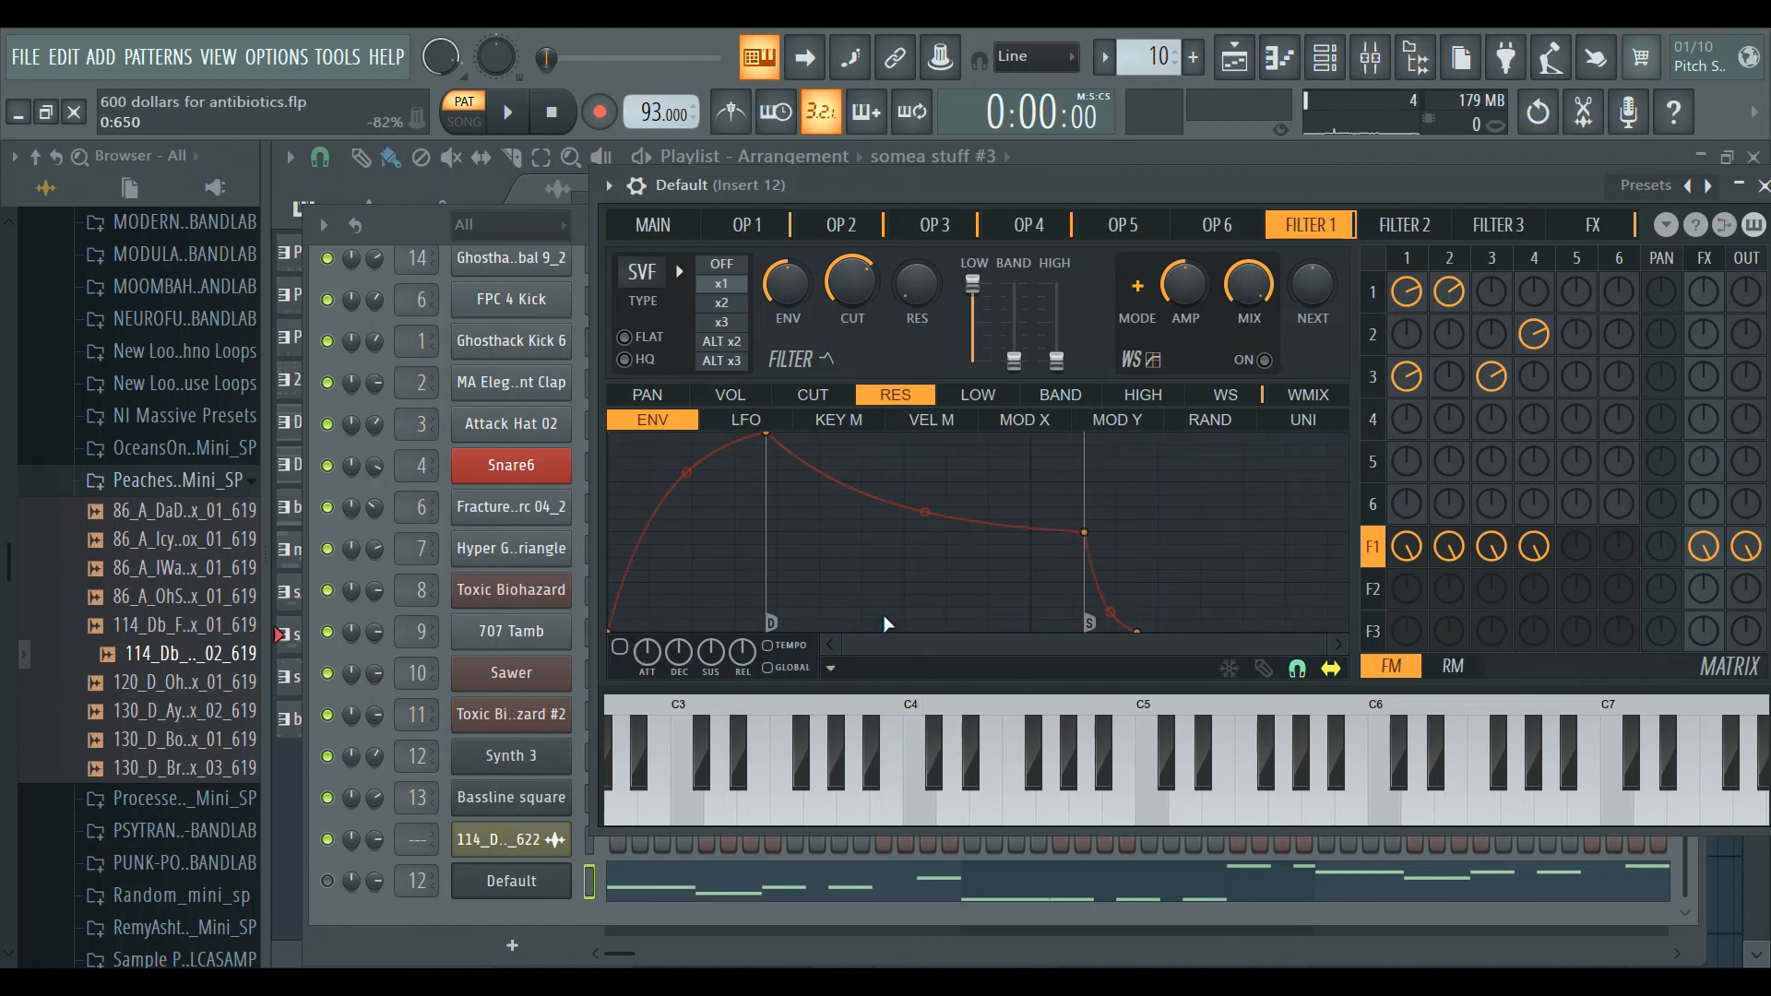
click(784, 398)
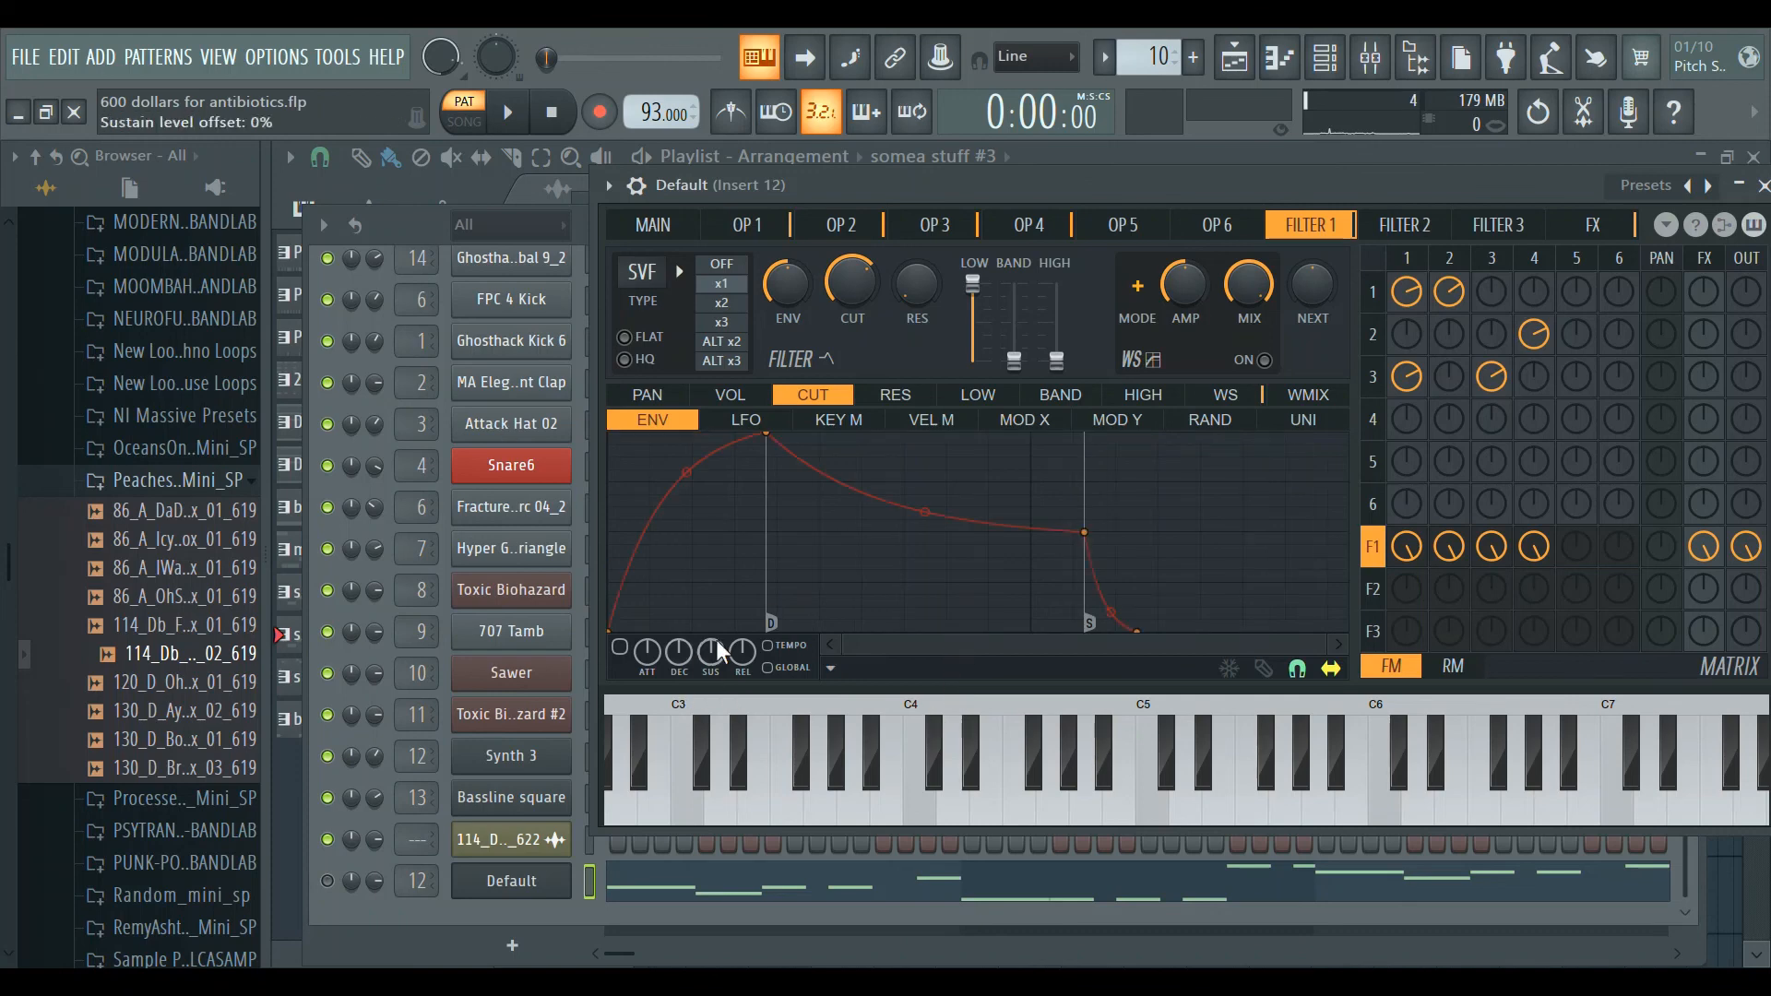
Save the project and close the Default channel's Sytrus window.
drag(1544, 193, 1372, 187)
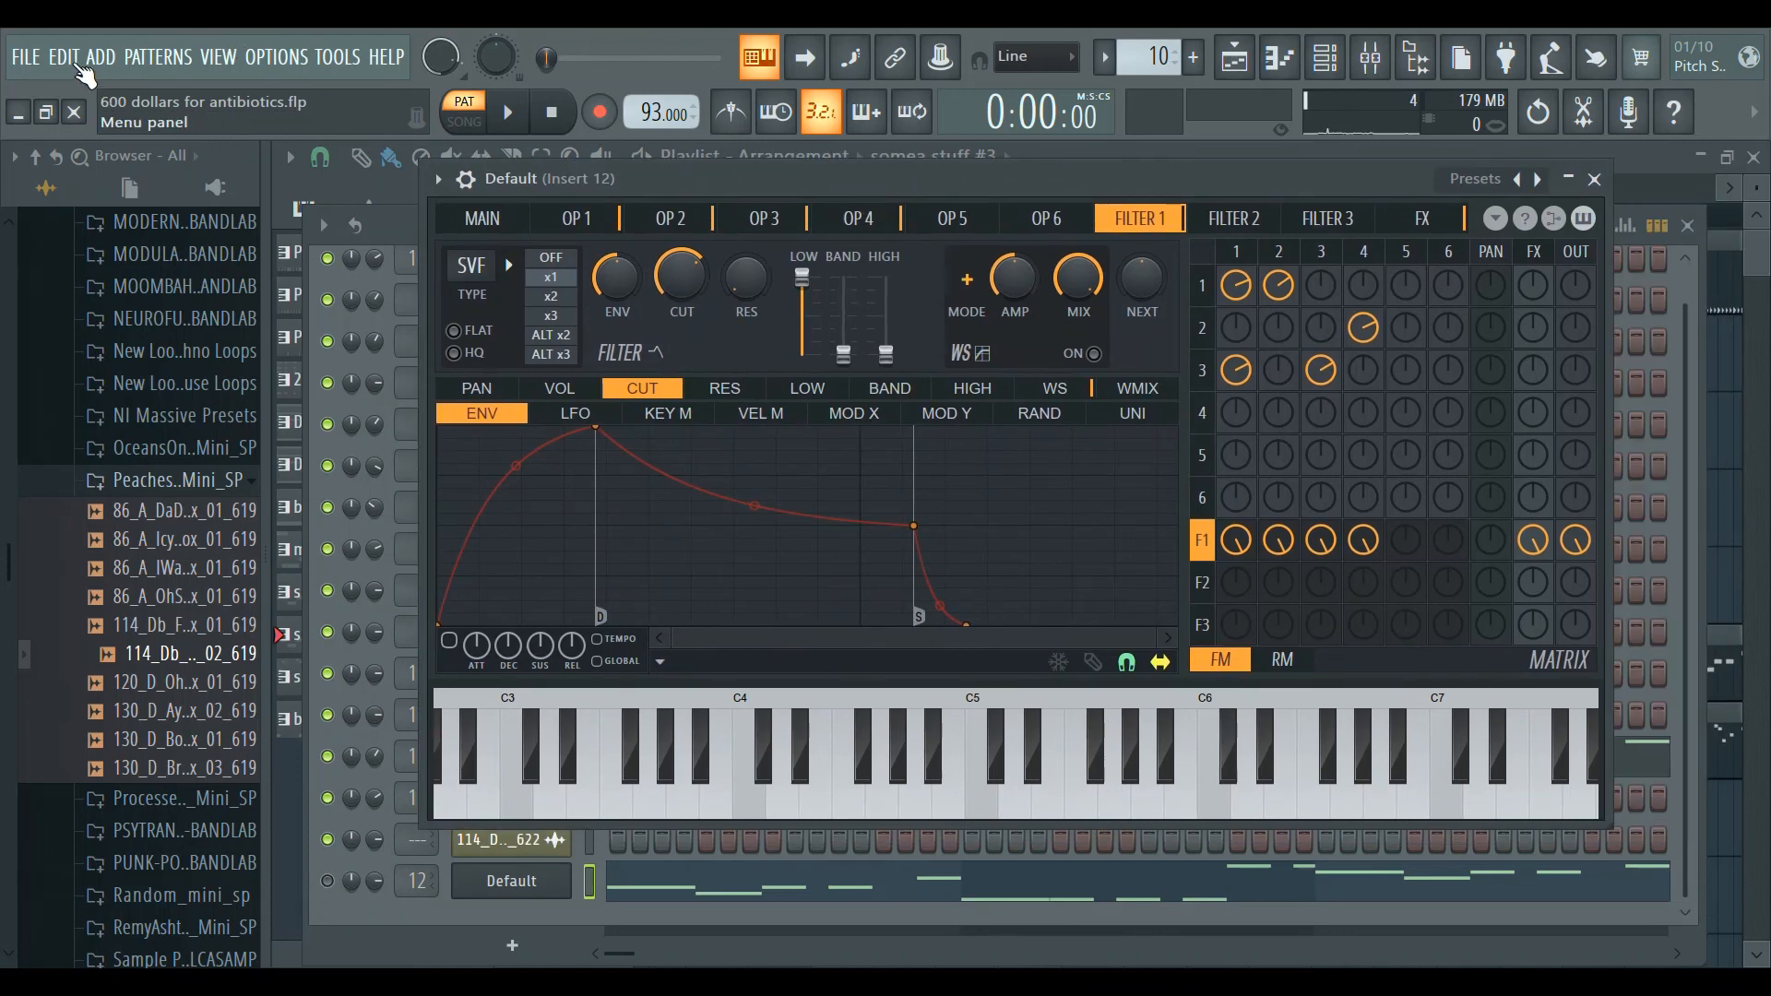
key(ctrl+s)
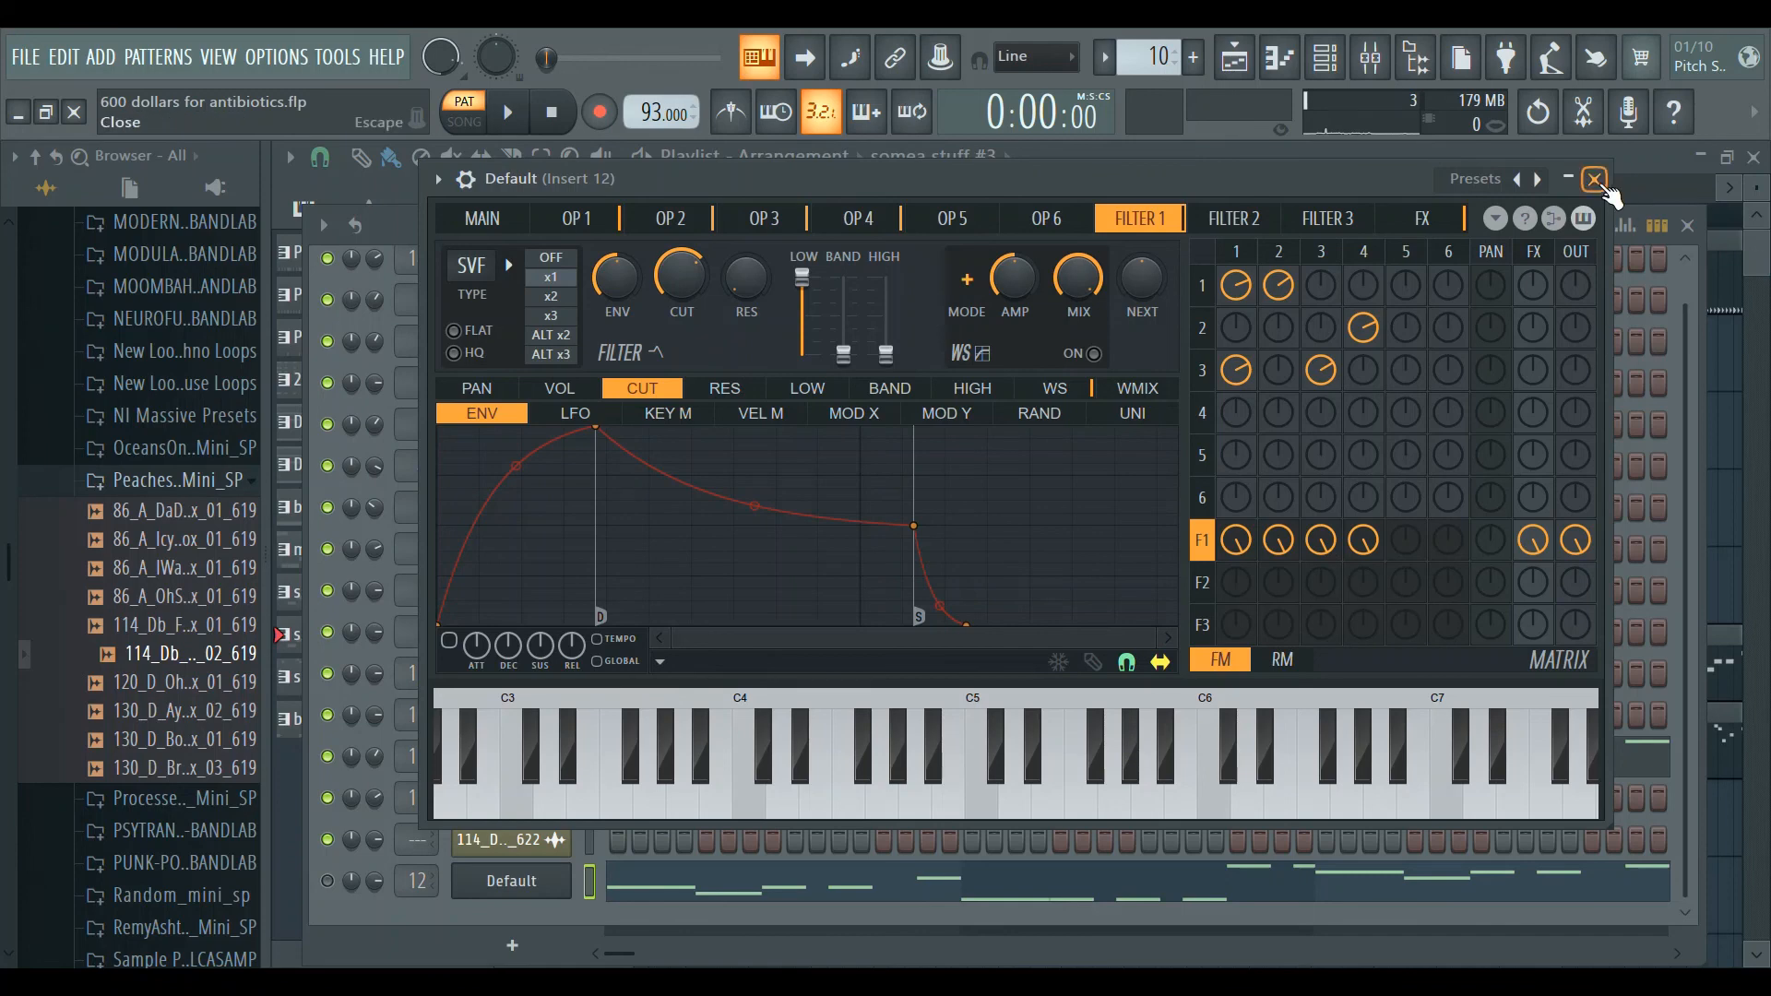
click(1595, 180)
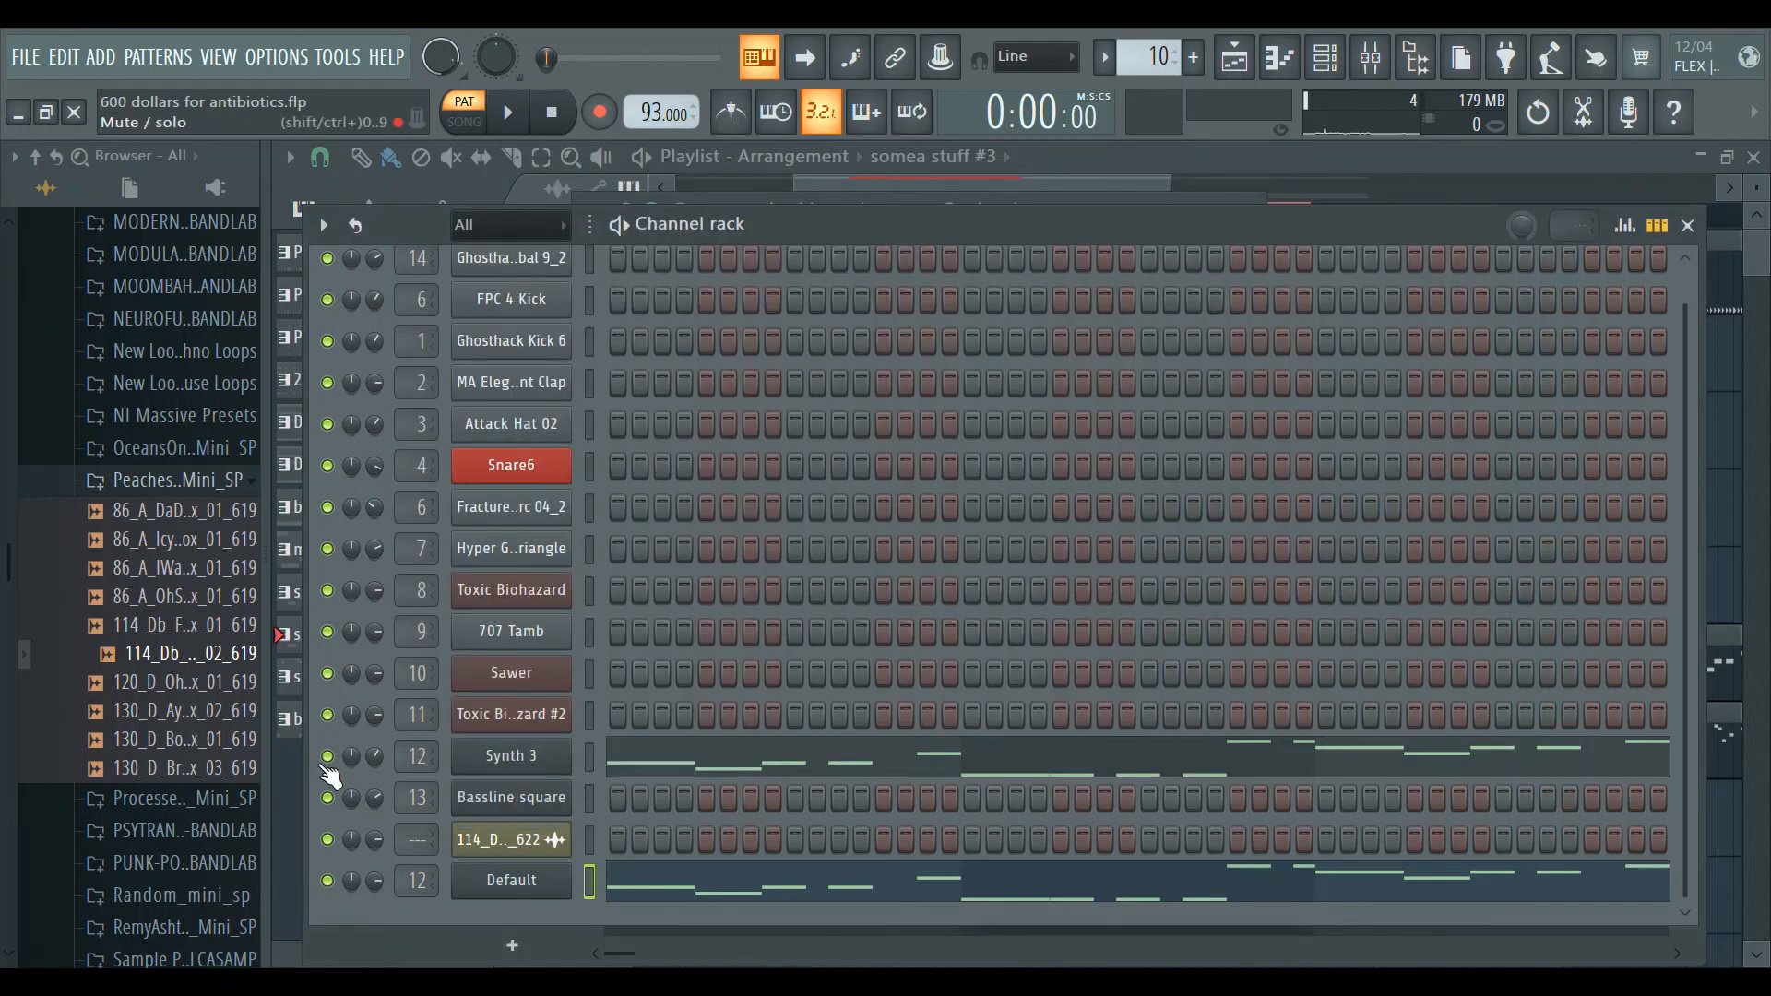
Play the song from bar 9 in the playlist, open the notes of the somea stuff clip on Track 6, and stop playback.
click(1331, 157)
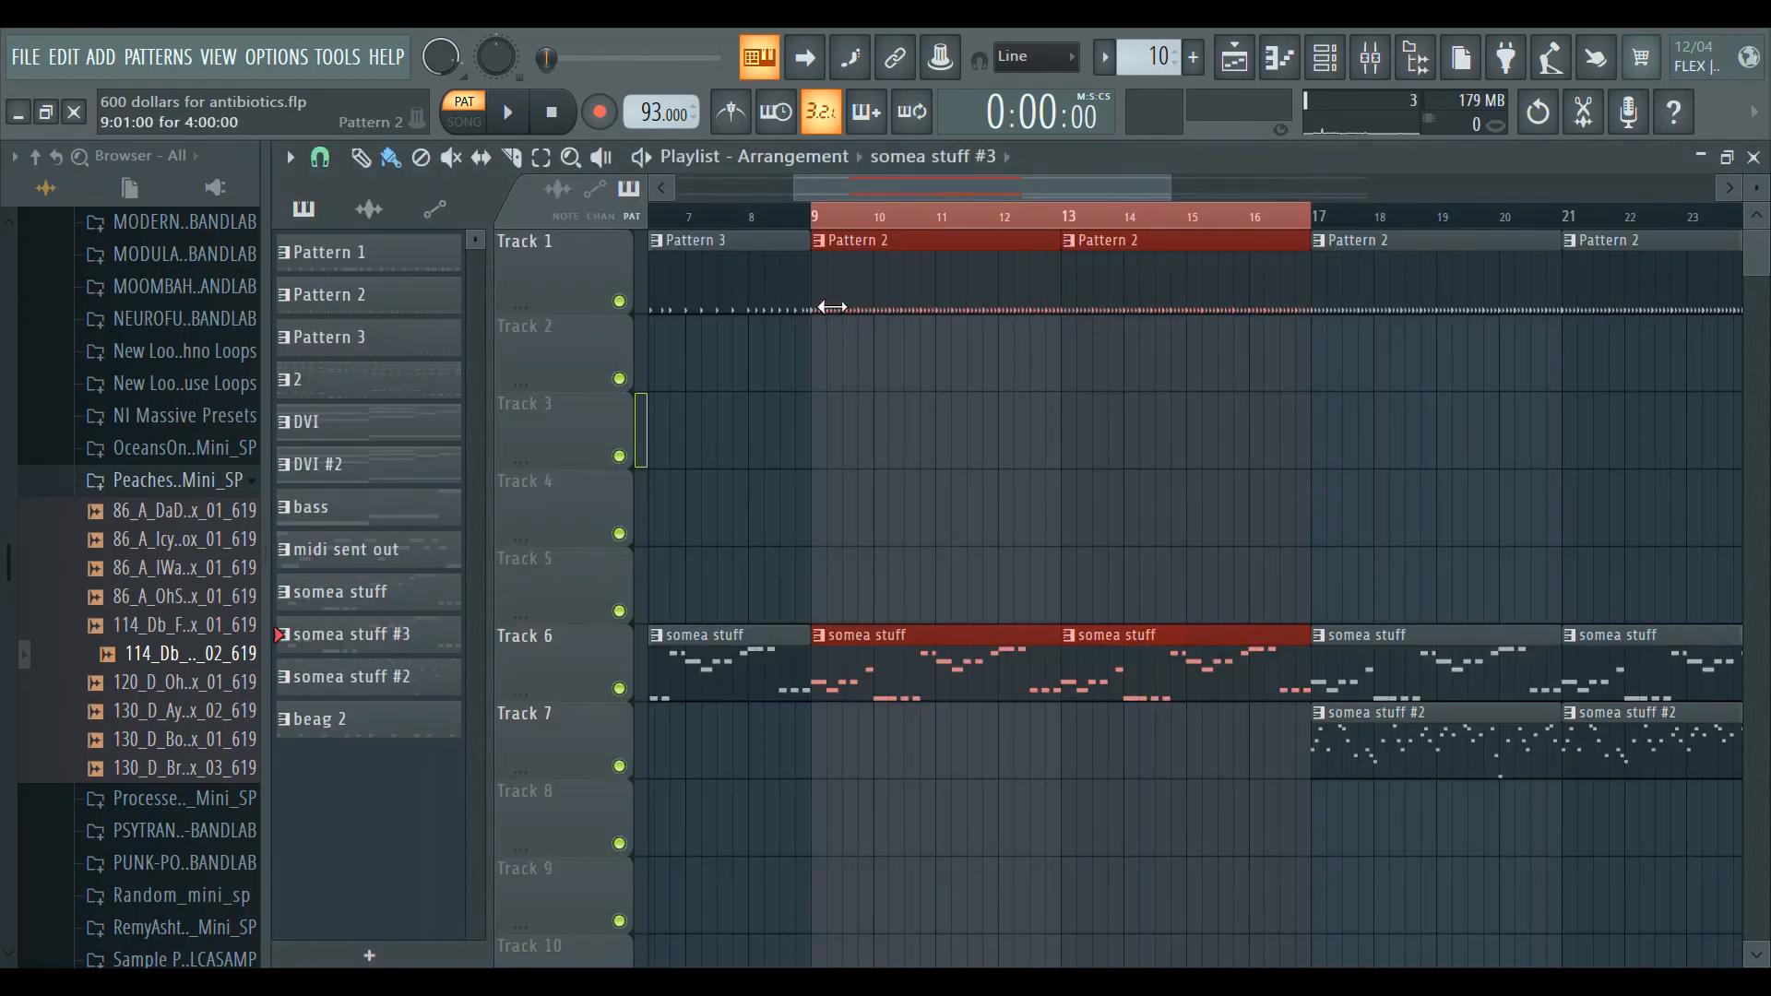
click(836, 222)
key(space)
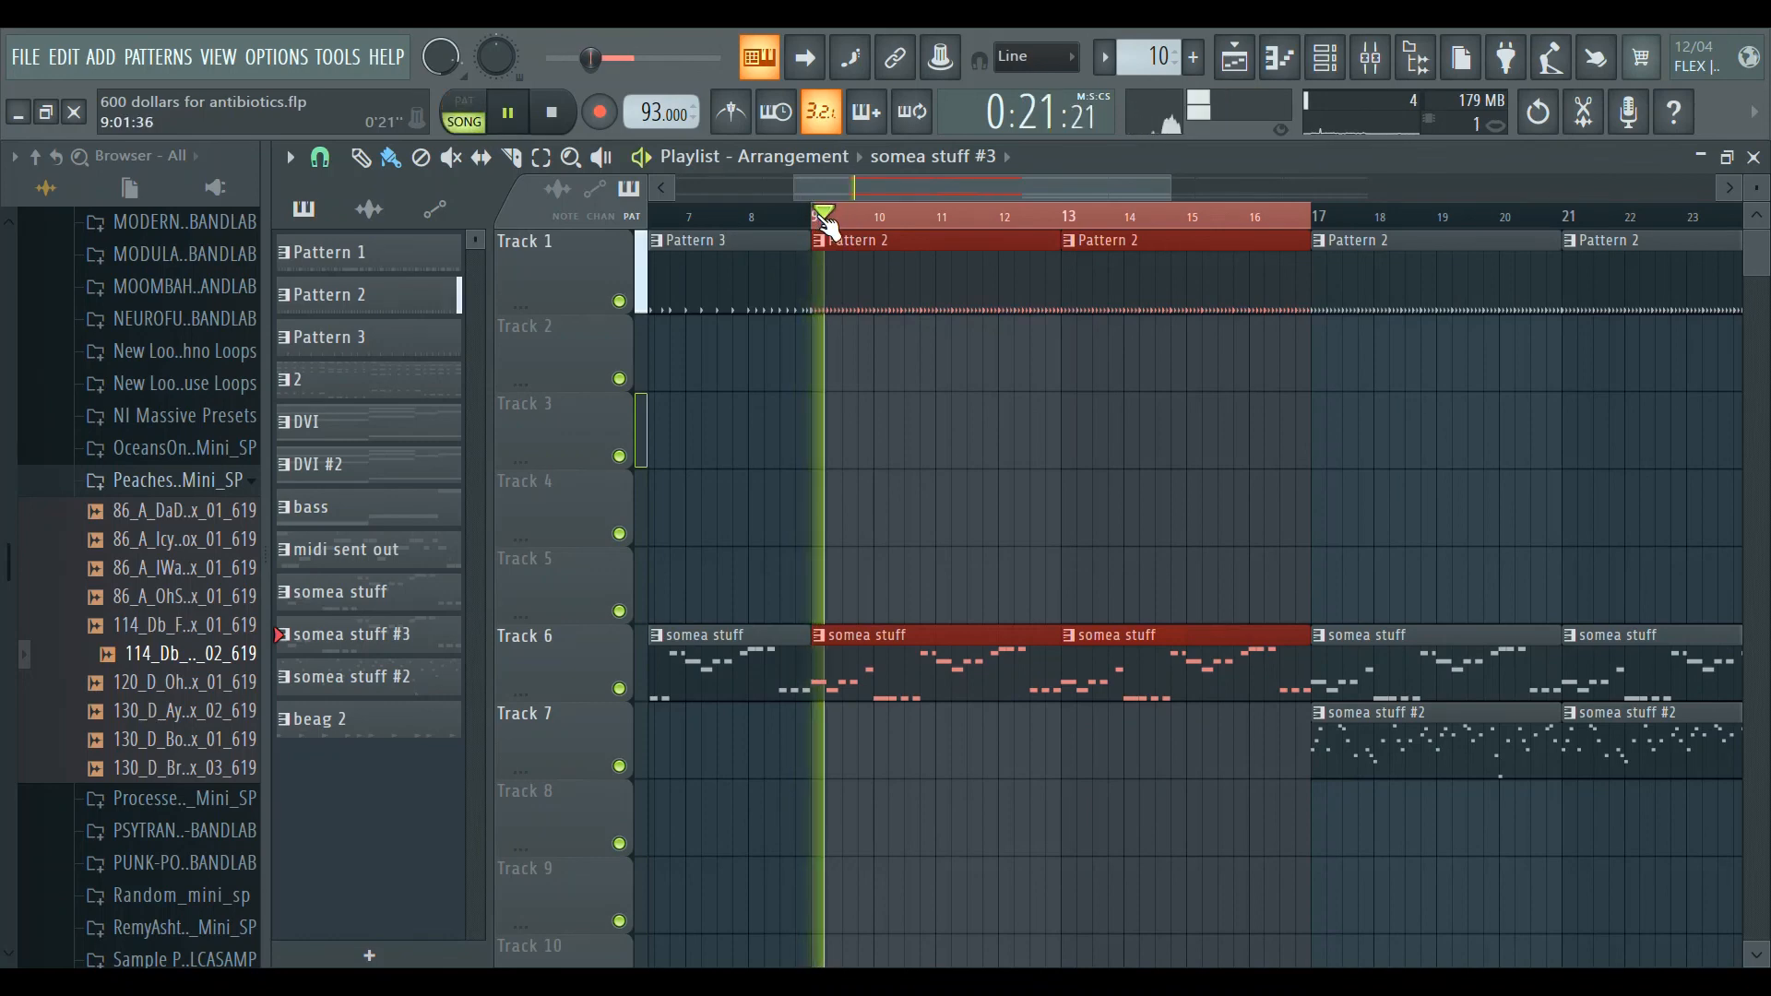
double_click(931, 687)
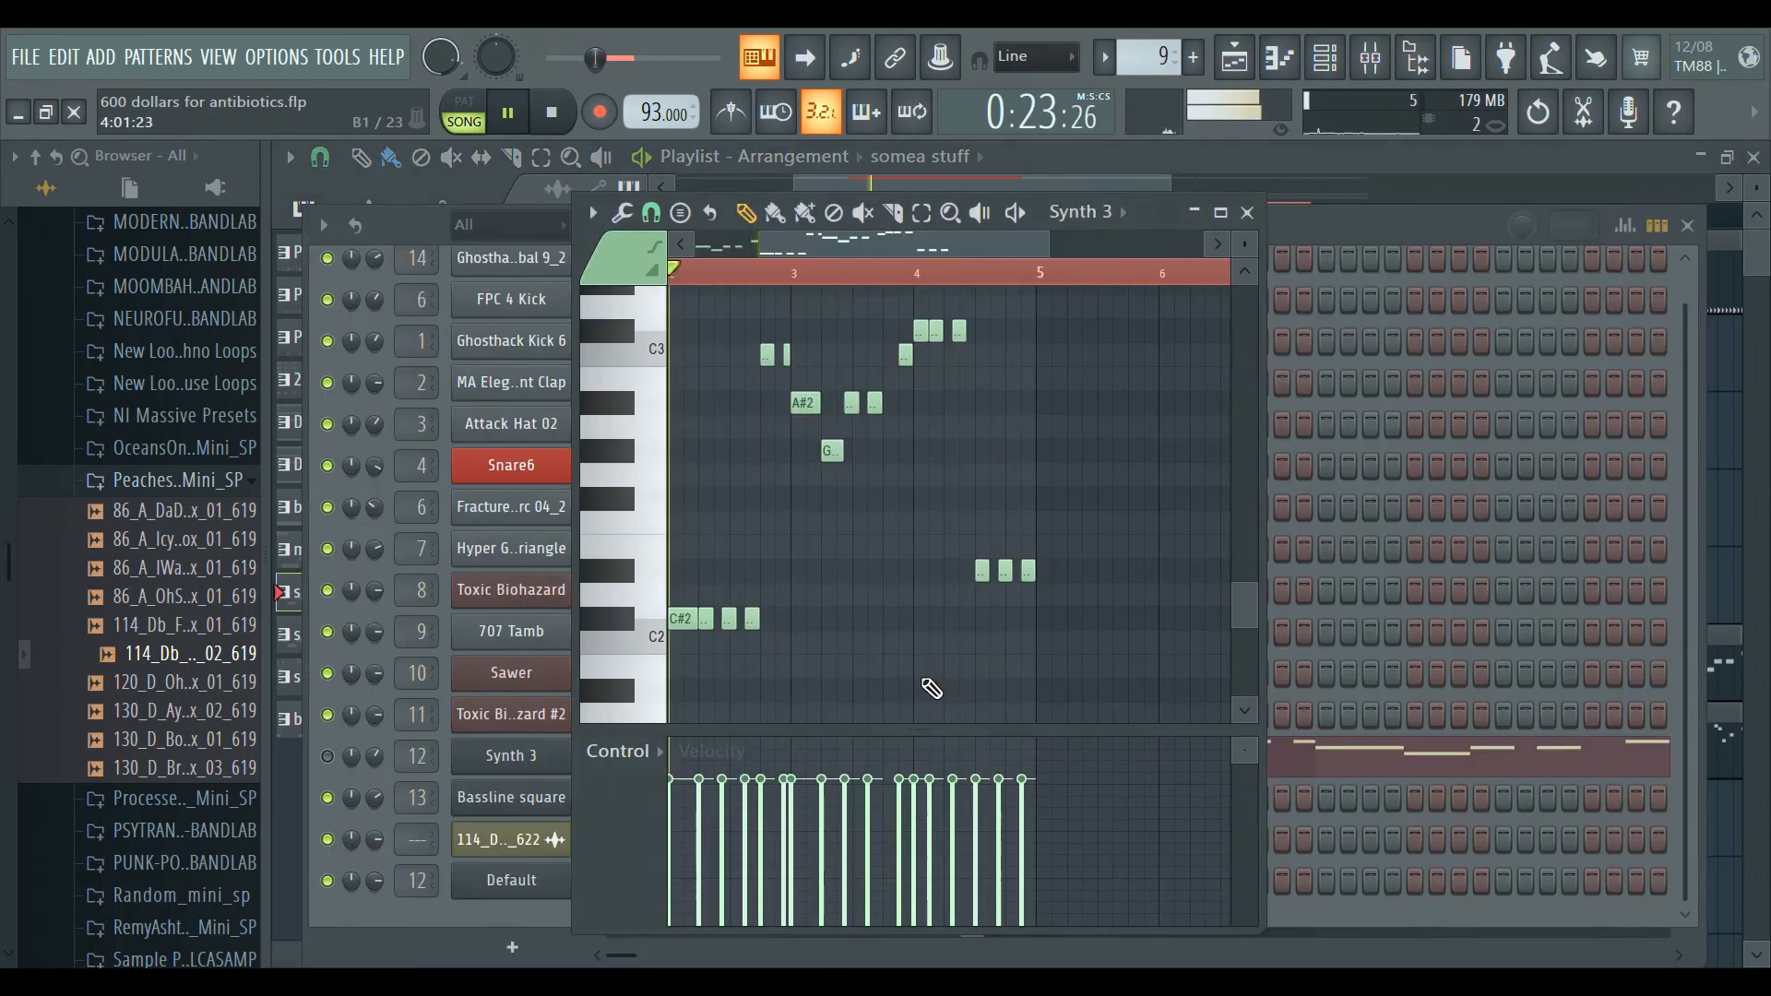
key(space)
click(1557, 159)
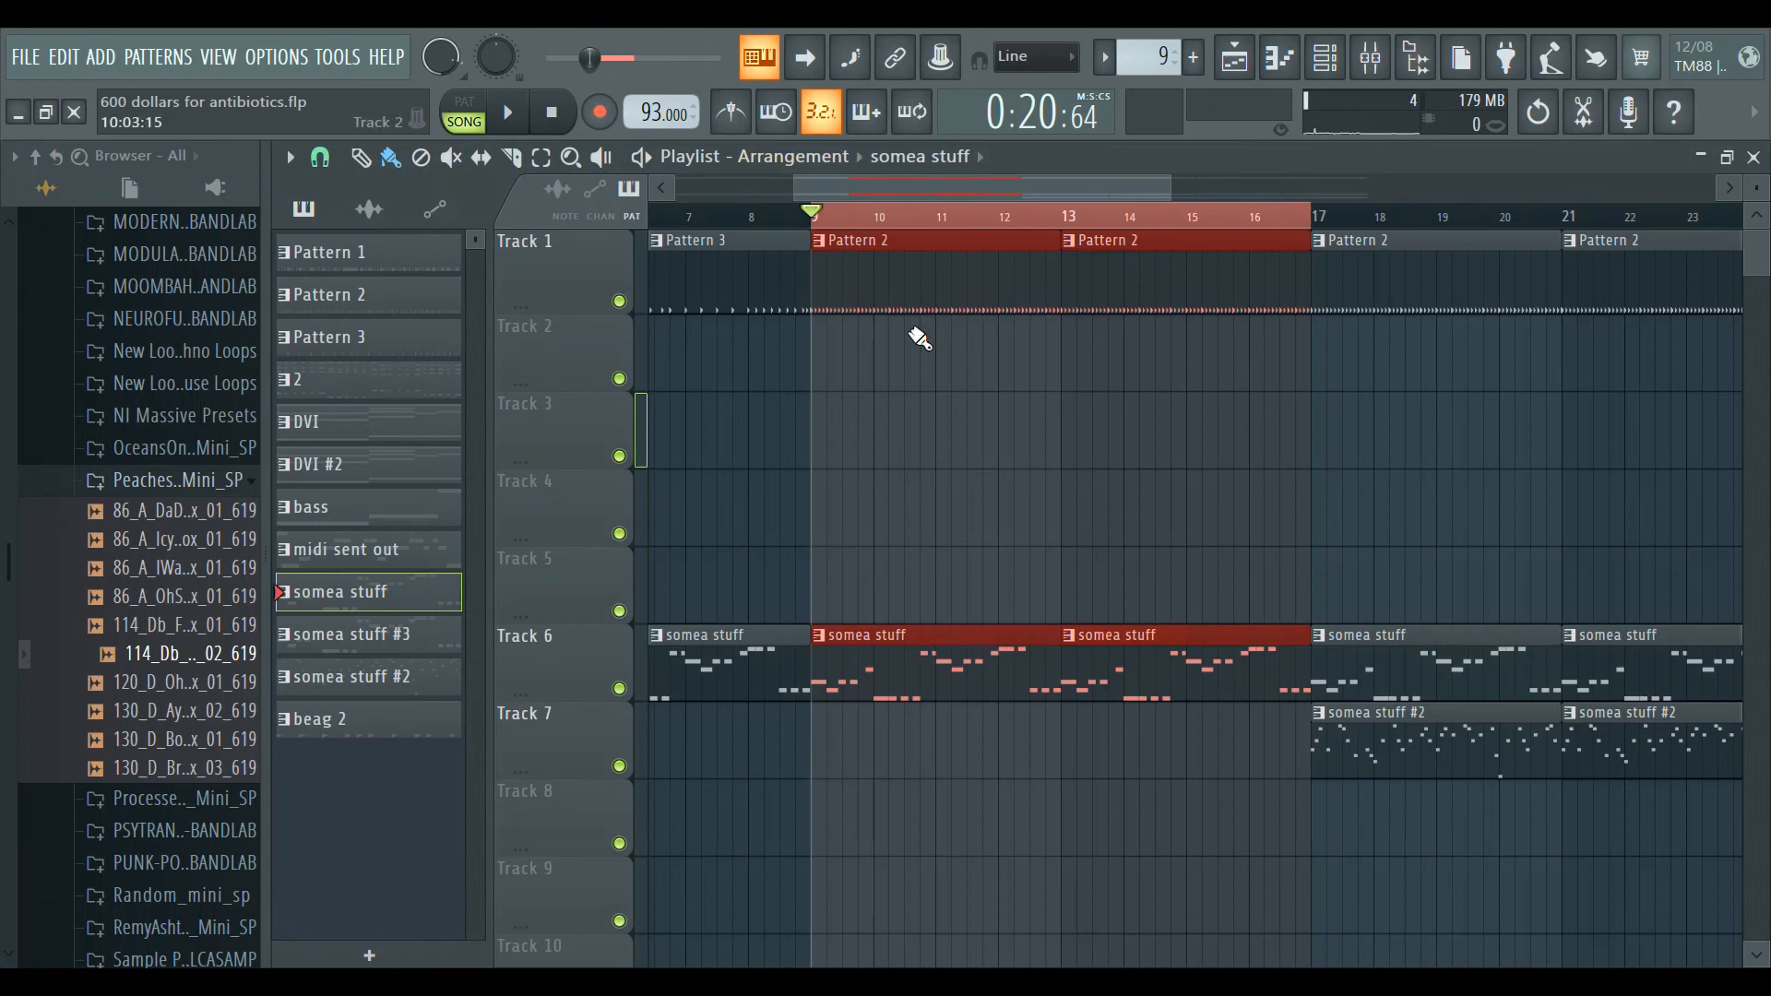
Place a somea stuff clip on Track 4 at bar 9, trim it to four bars, and play it before checking its pattern.
click(889, 533)
drag(888, 533, 826, 534)
key(space)
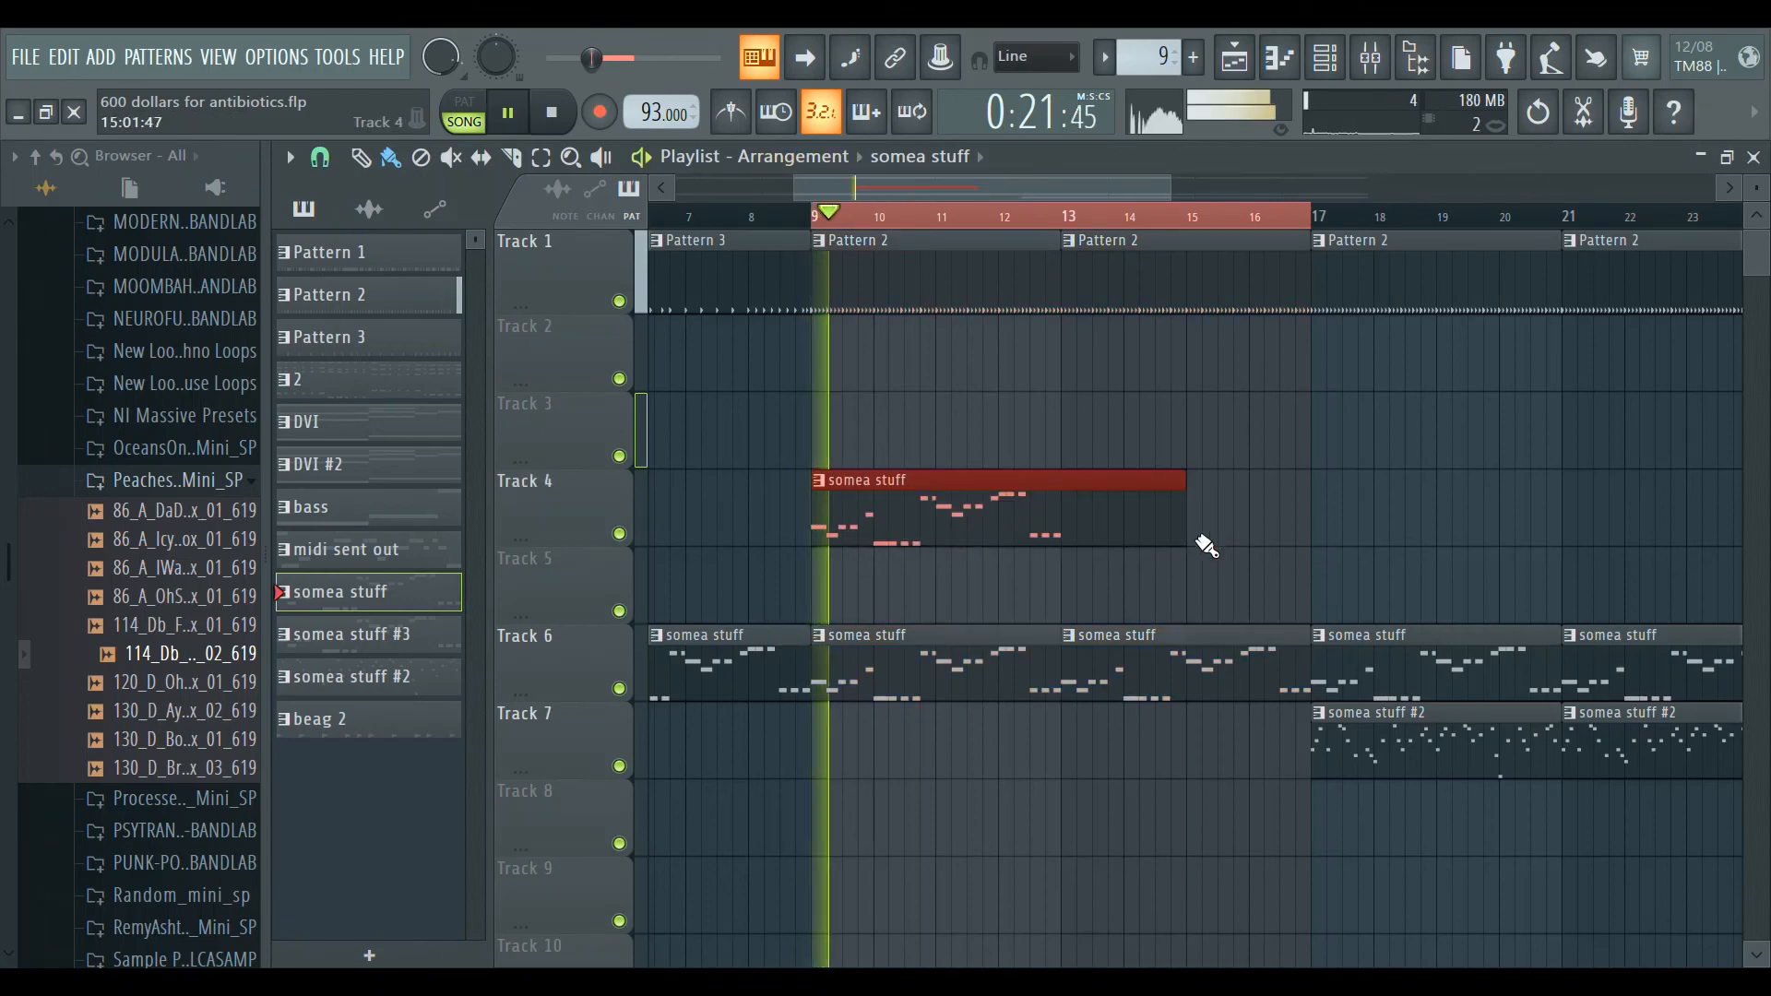
drag(1190, 536, 1076, 549)
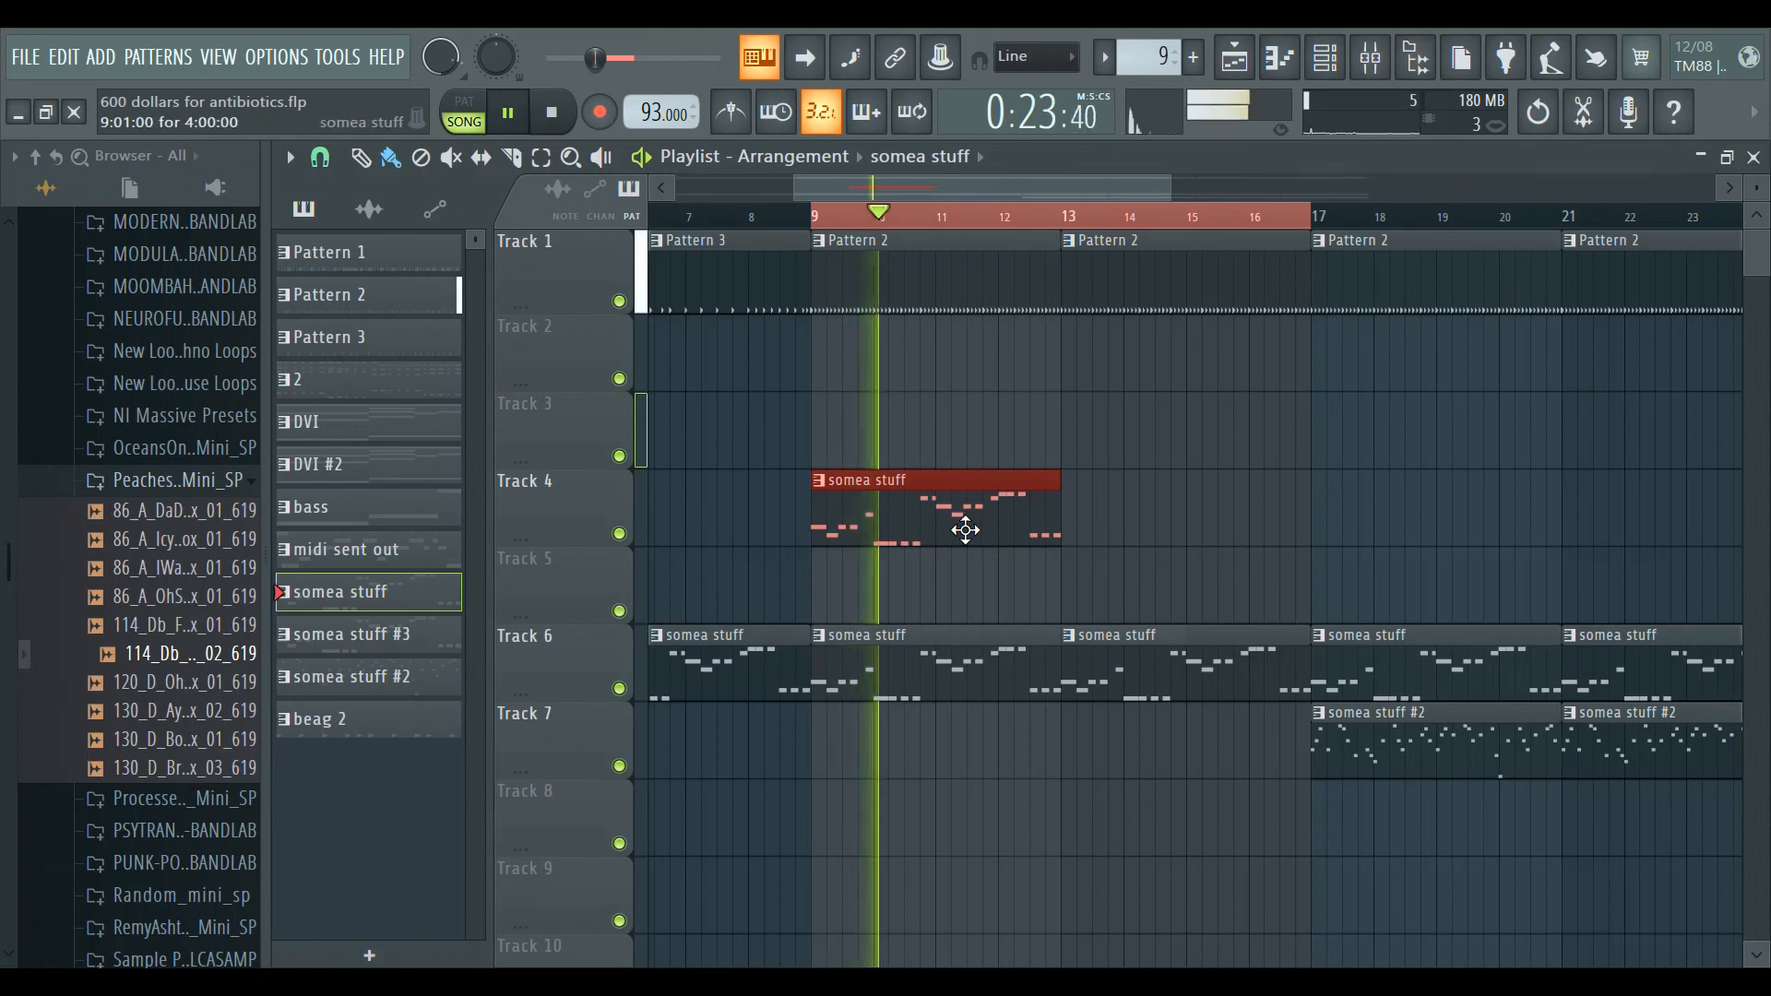
double_click(965, 531)
key(space)
key(F7)
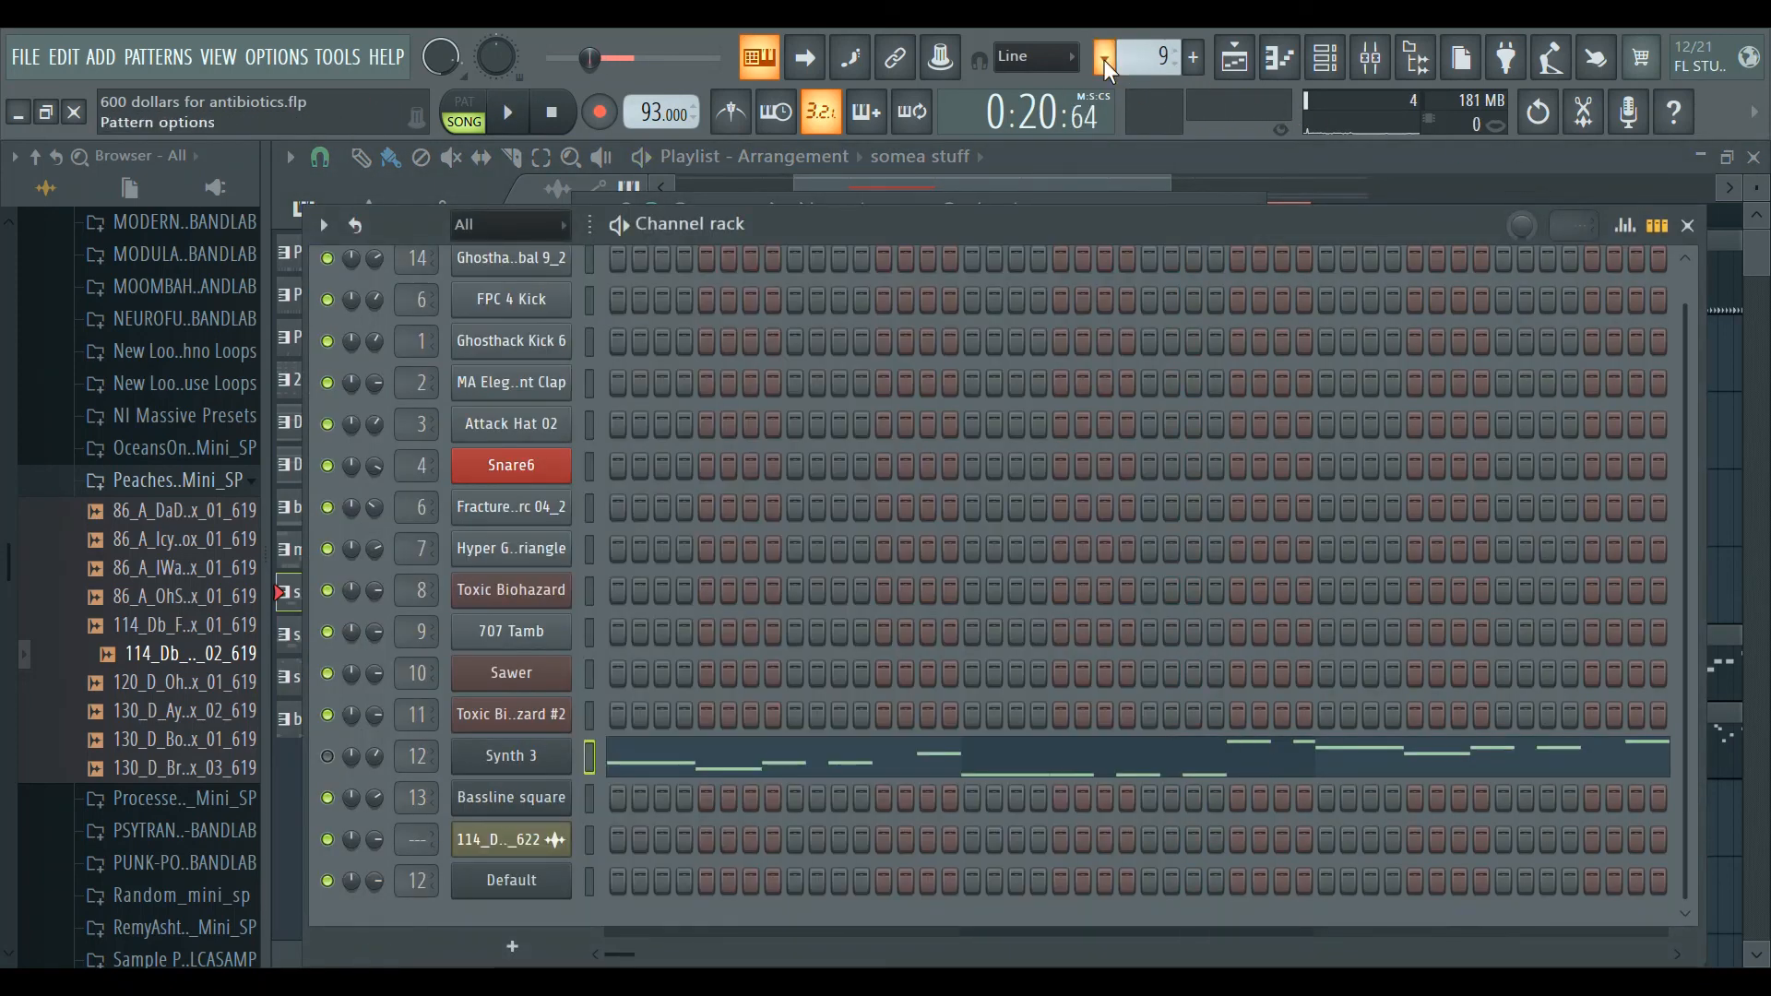
Place somea stuff #3 clips on Track 5 at bars 9 and 13, starting song playback.
click(1177, 289)
click(1360, 151)
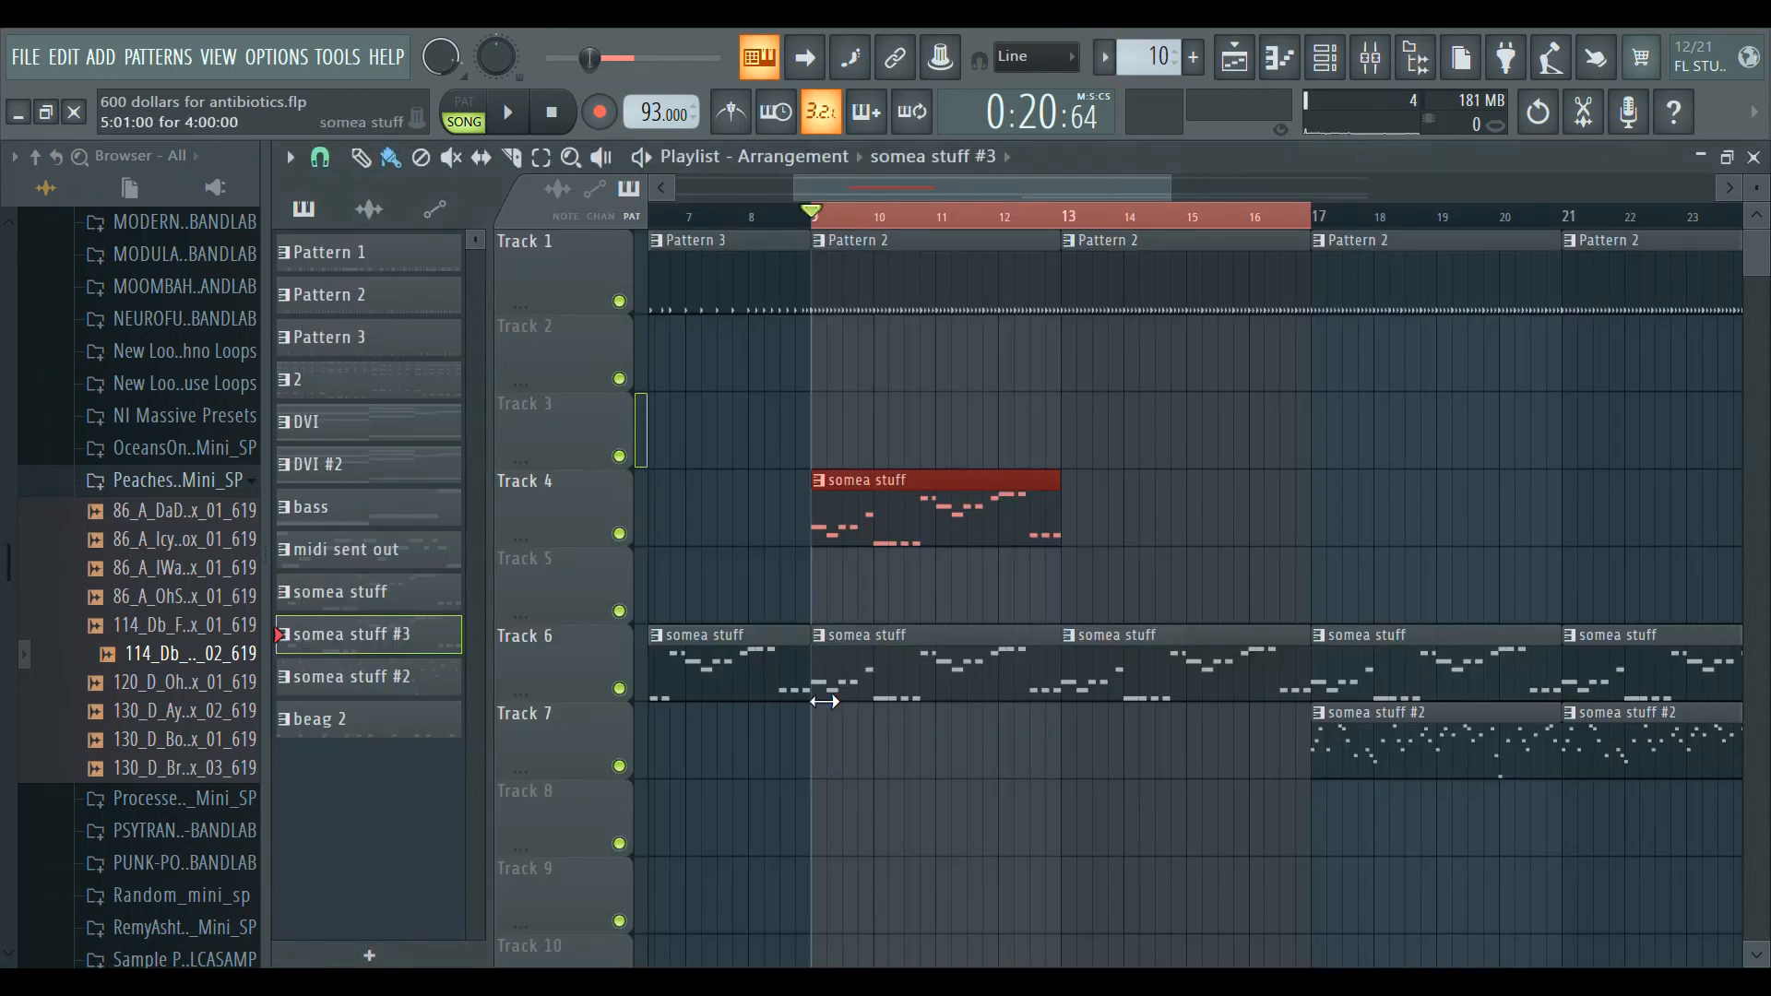
click(828, 595)
key(space)
click(1083, 535)
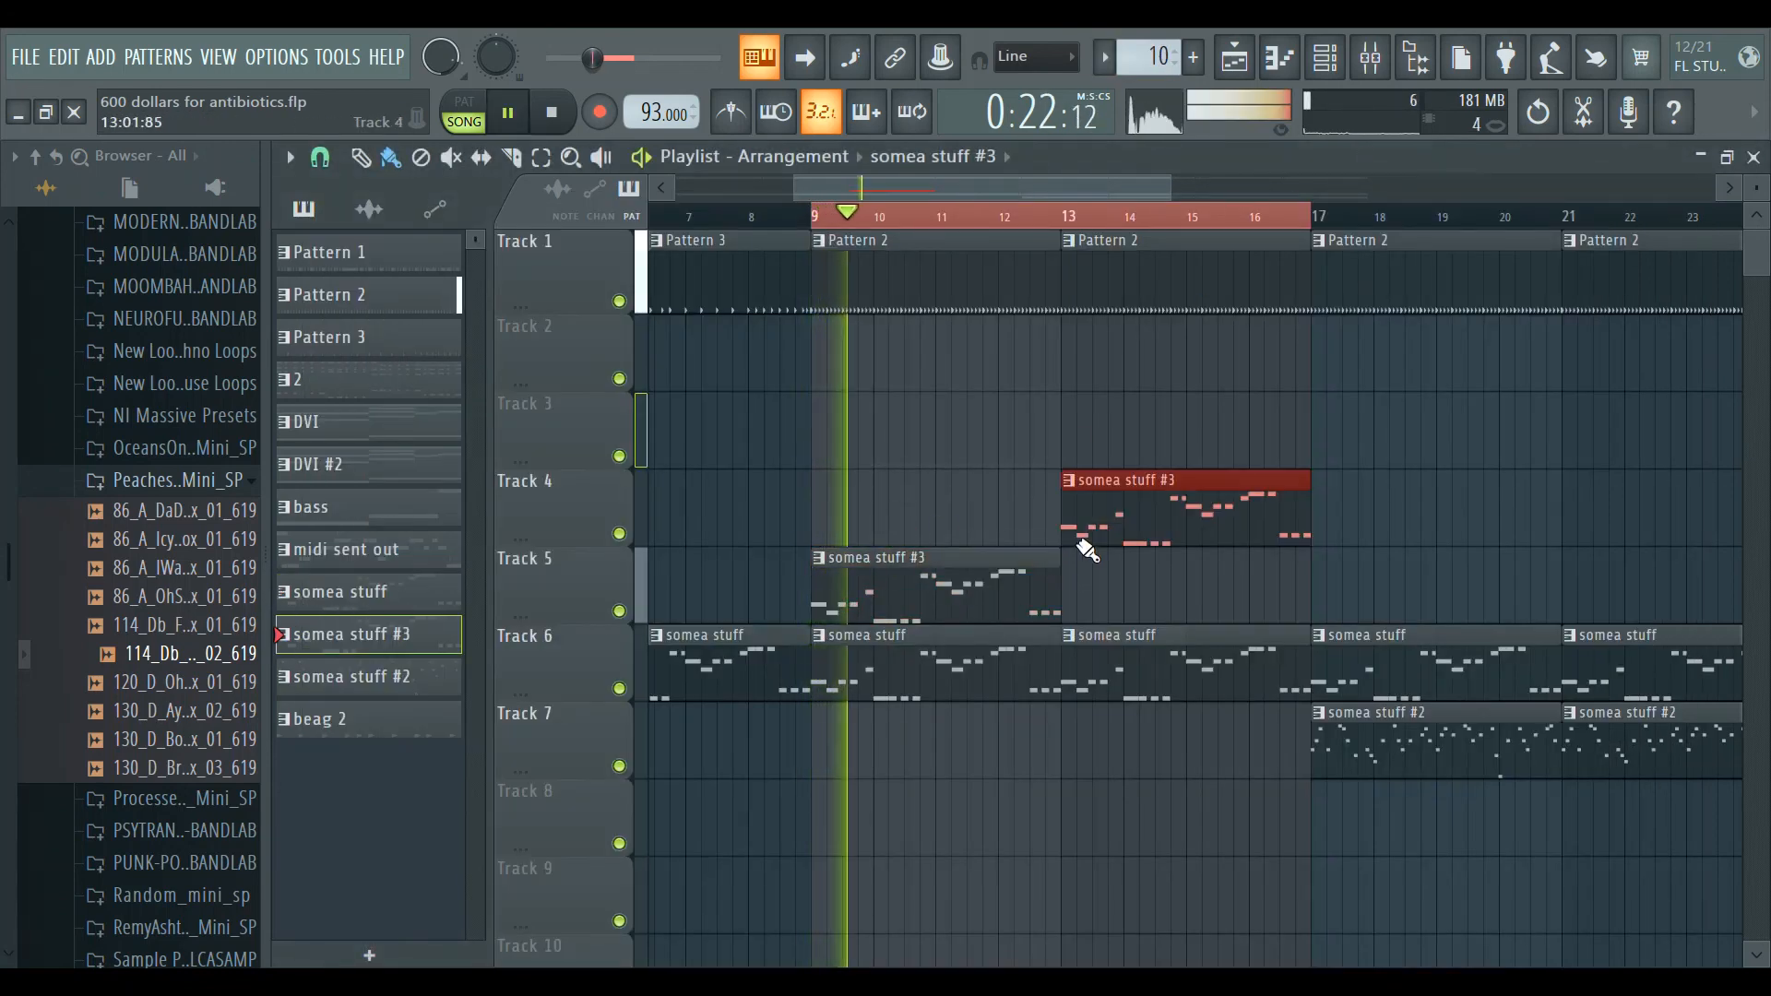
drag(1164, 527, 1171, 604)
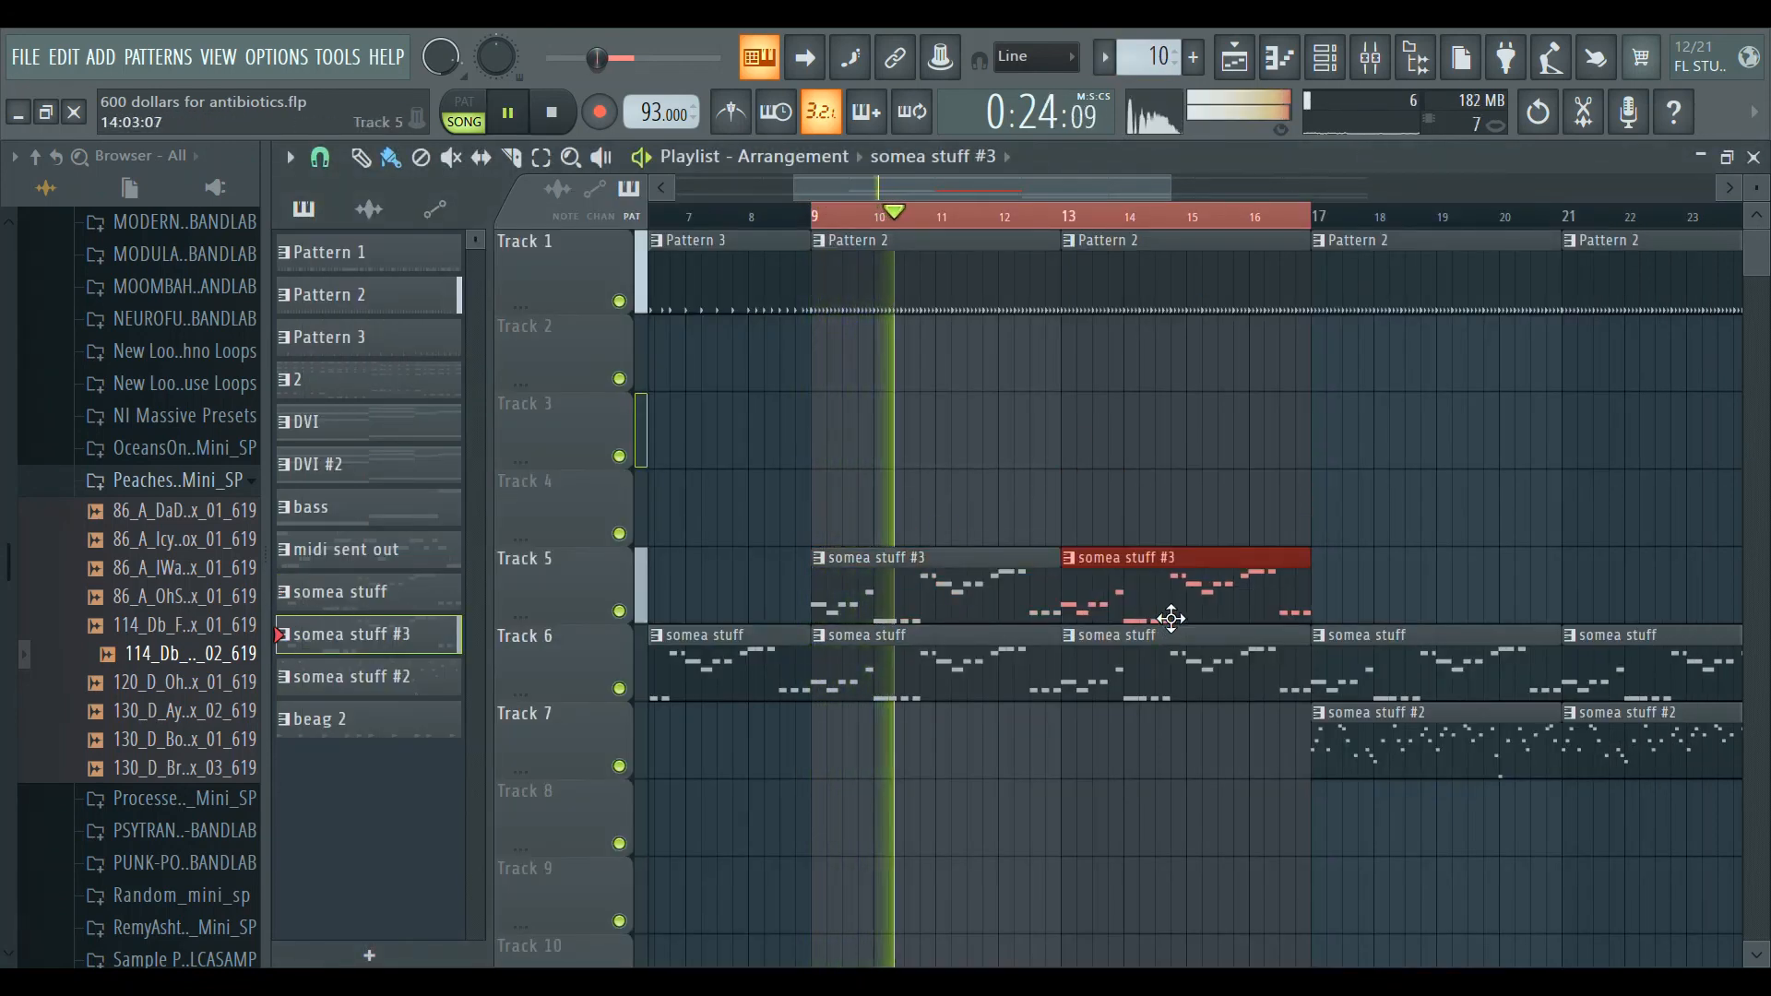
Lower the Default channel's volume while the song plays with somea stuff #3, and stop playback.
double_click(1172, 624)
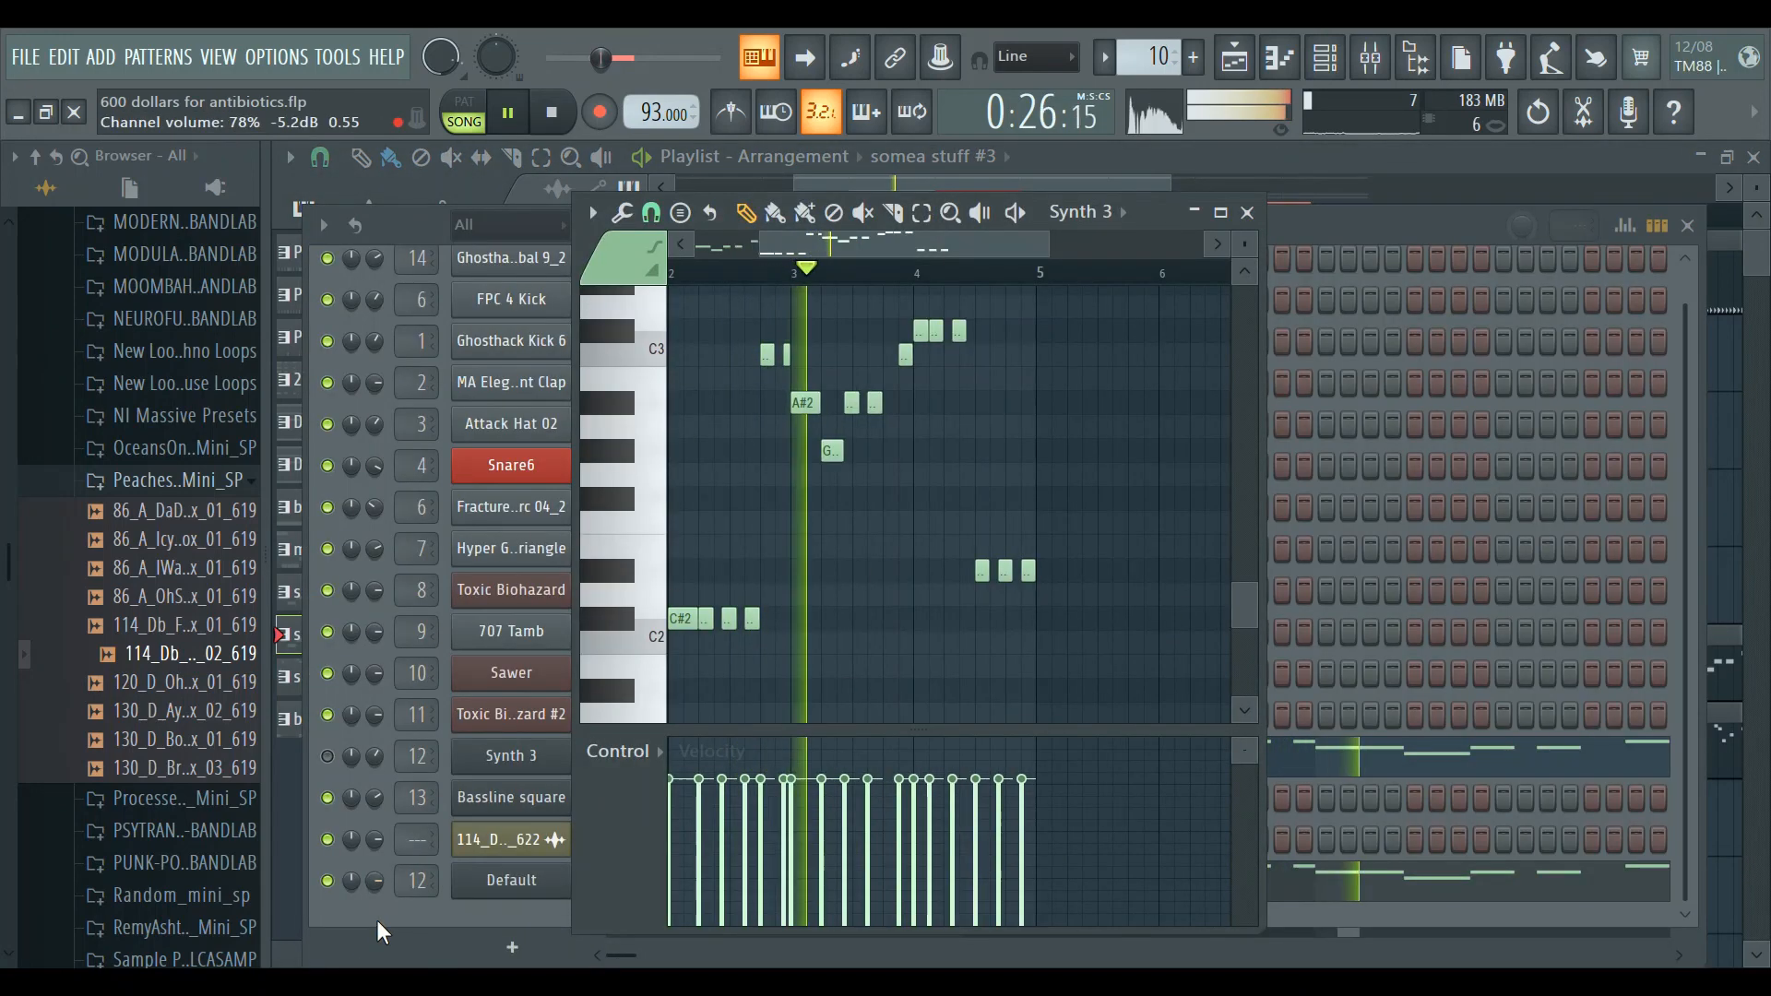
click(379, 919)
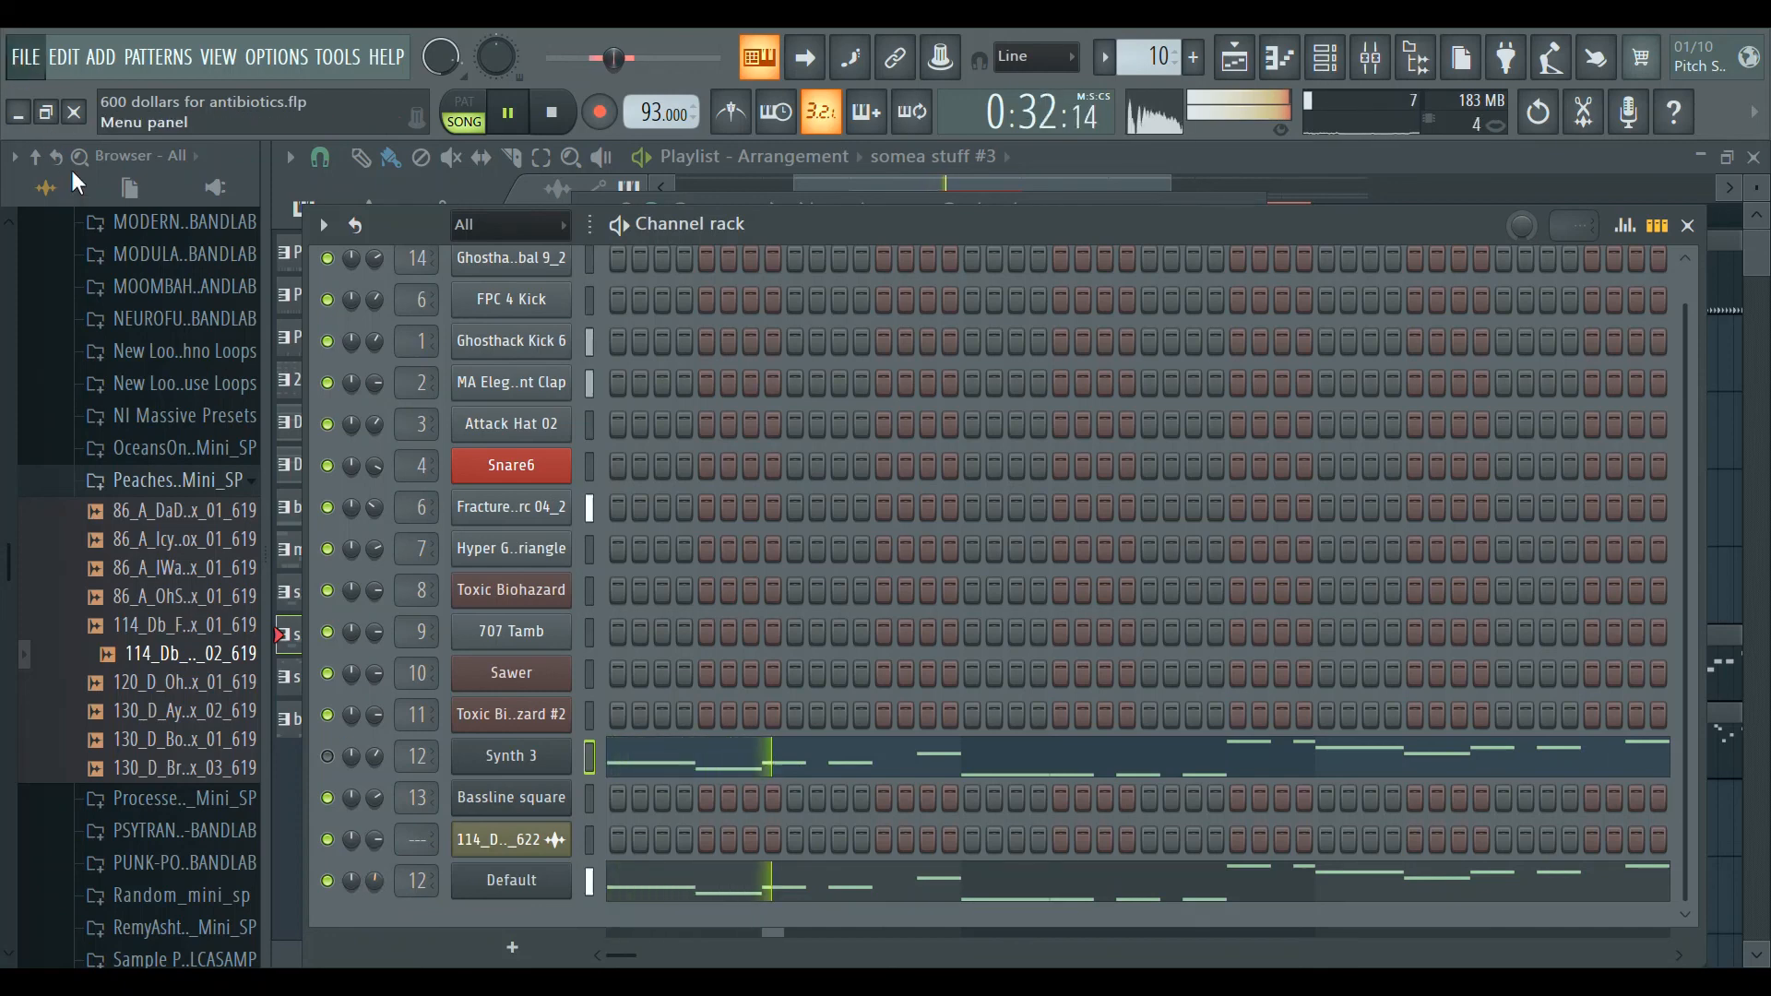
drag(375, 874, 378, 887)
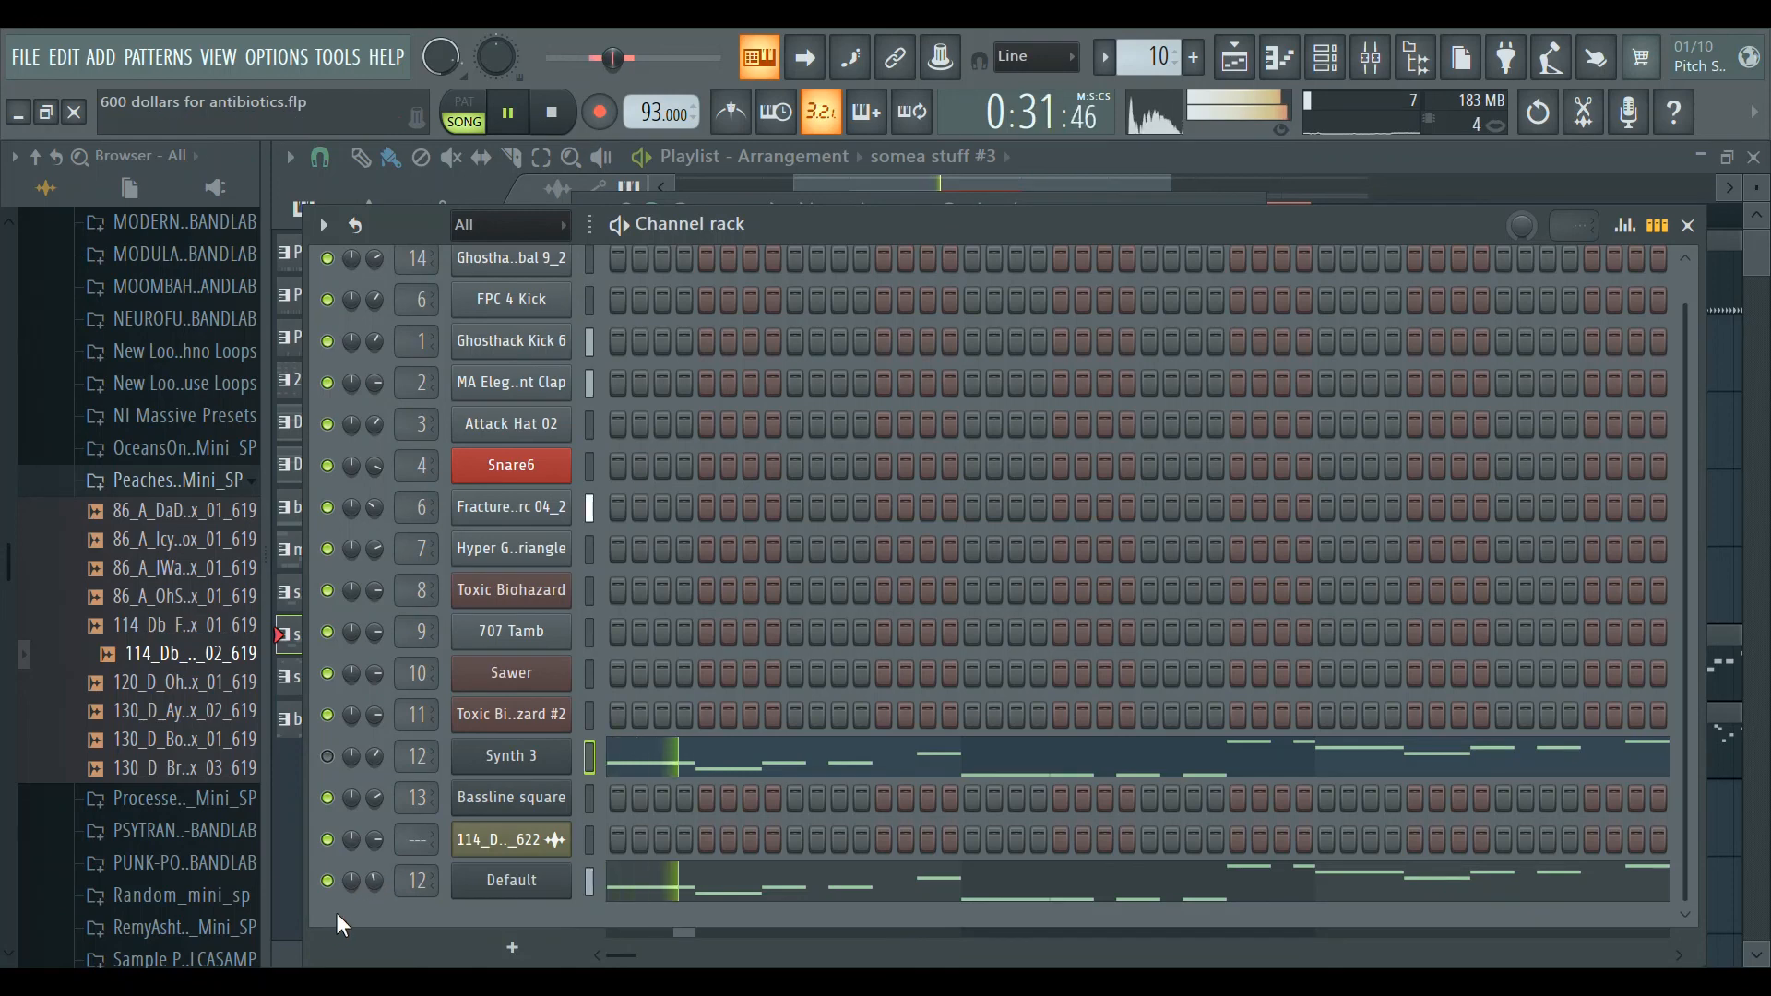
key(space)
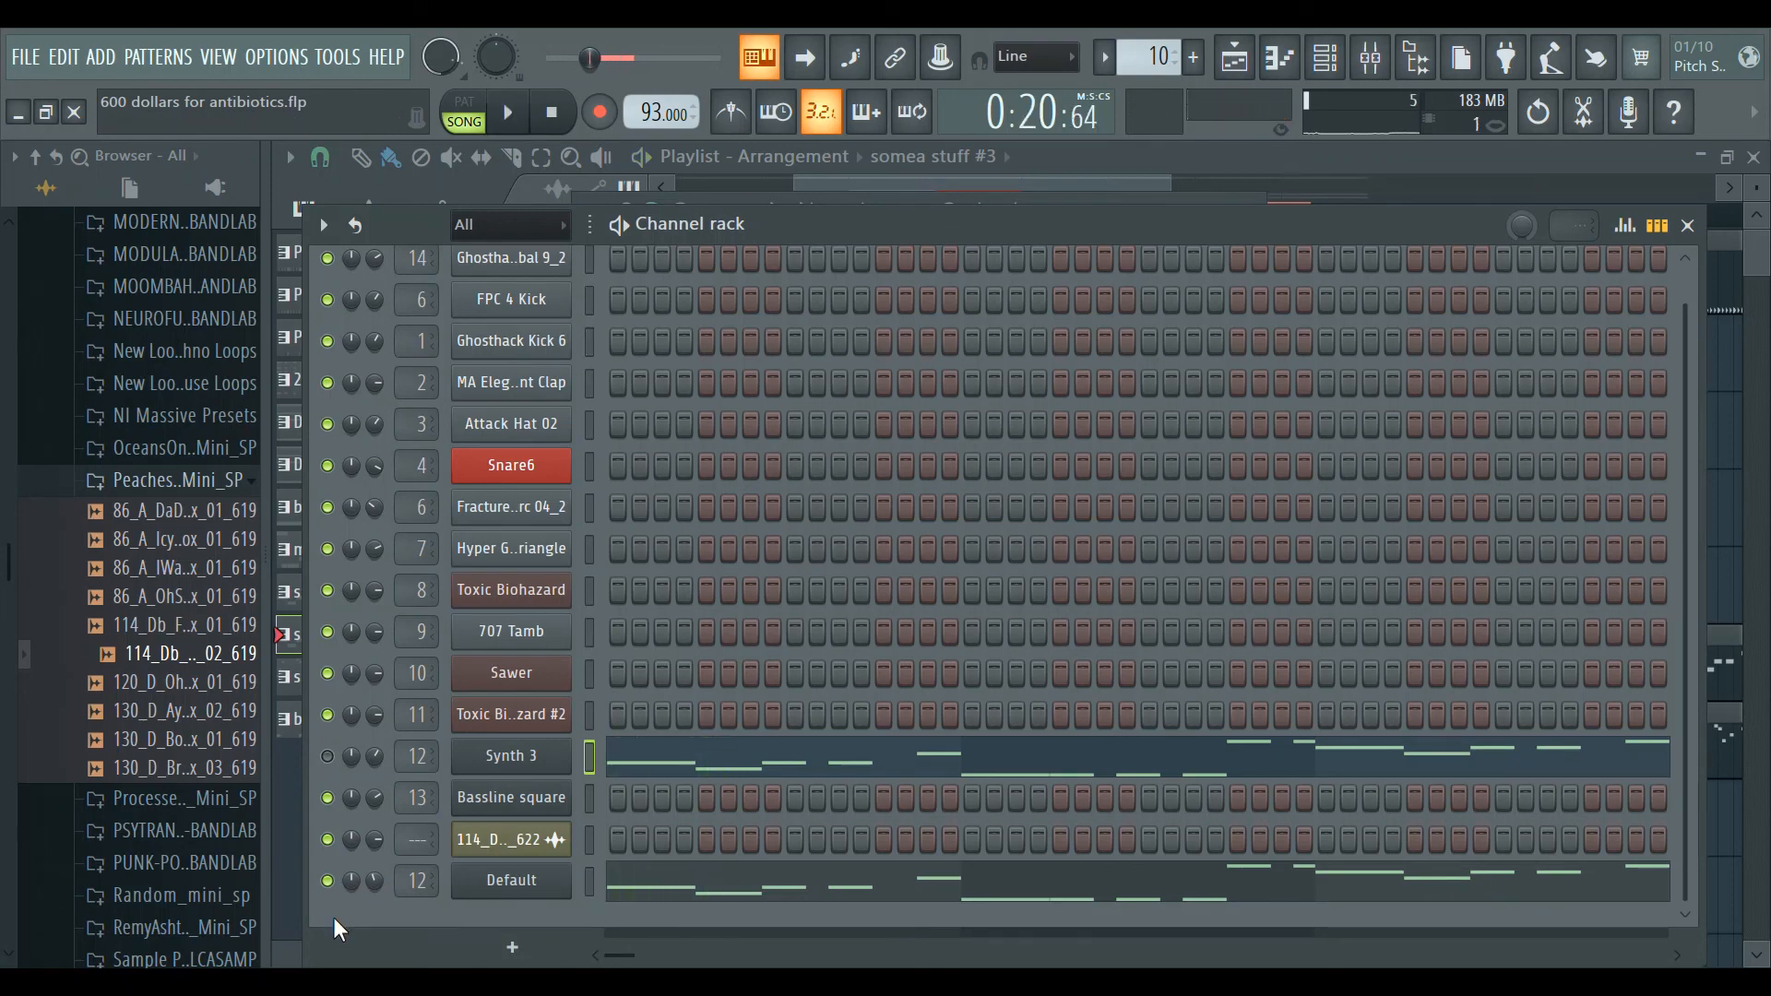